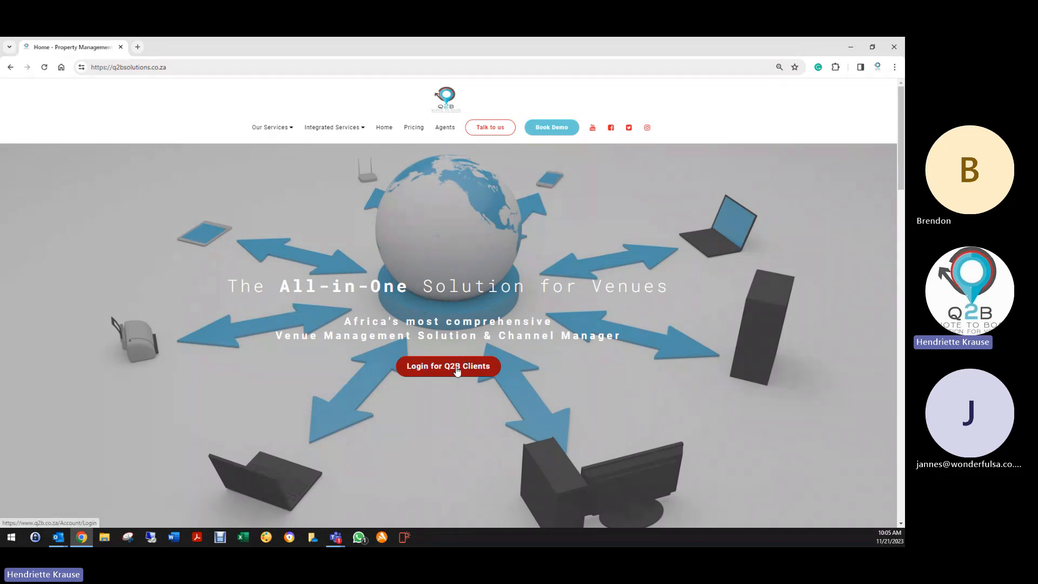
- Sign in to the Q2B venue account with the saved credentials and expand Venue Setup
{"action": "left_click", "coordinate": [456, 369]}
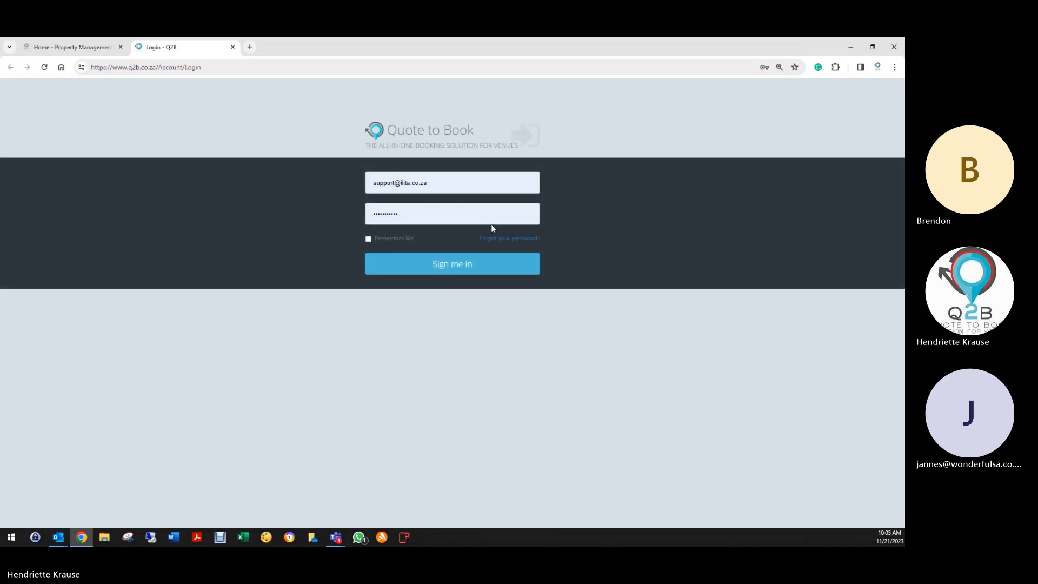
{"action": "left_click", "coordinate": [435, 269]}
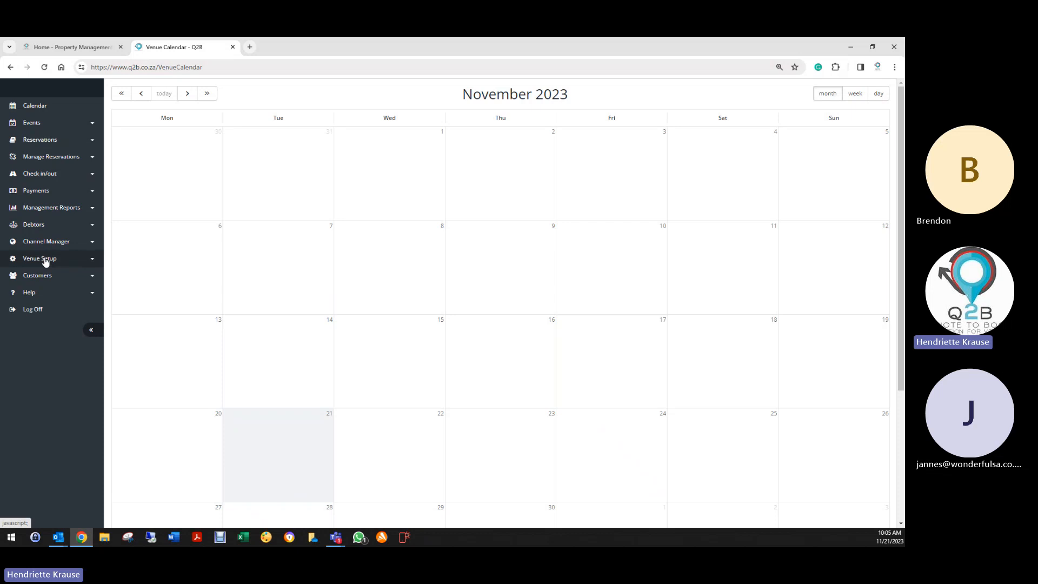
{"action": "left_click", "coordinate": [45, 260]}
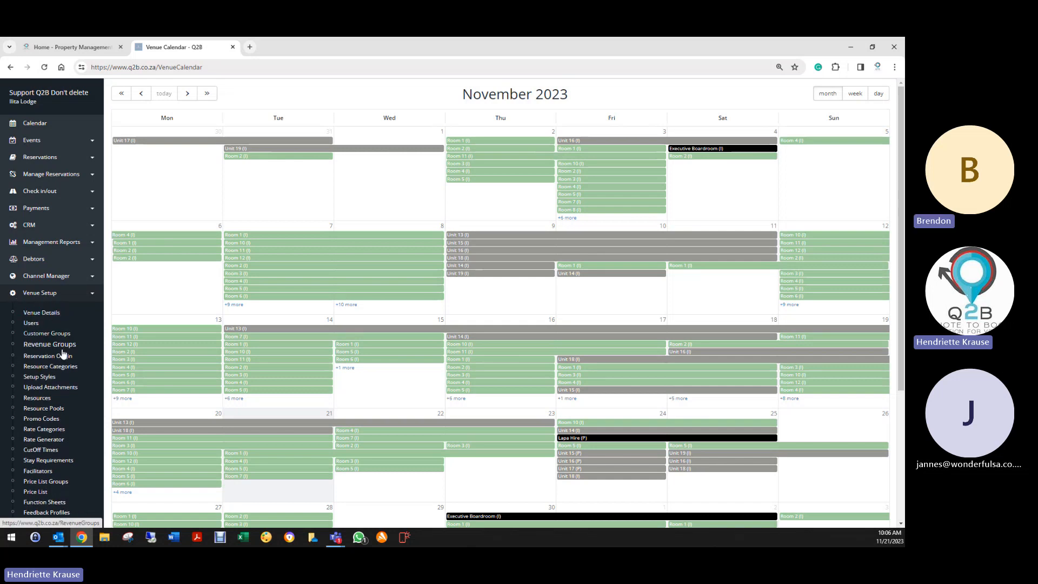
{"action": "scroll", "coordinate": [63, 354], "scroll_direction": "down", "scroll_amount": 2}
{"action": "left_click", "coordinate": [32, 492]}
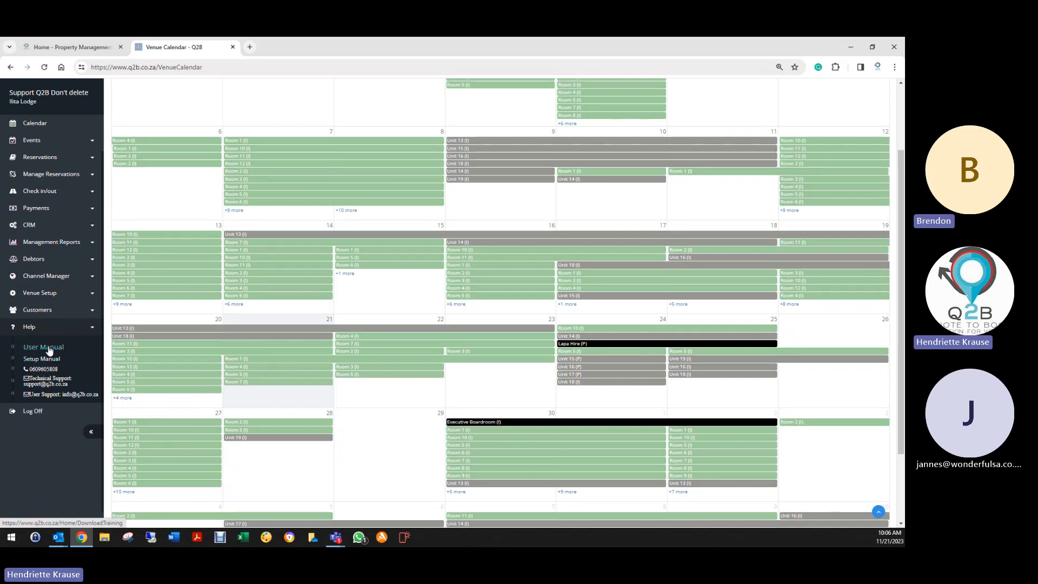
{"action": "left_click", "coordinate": [46, 292]}
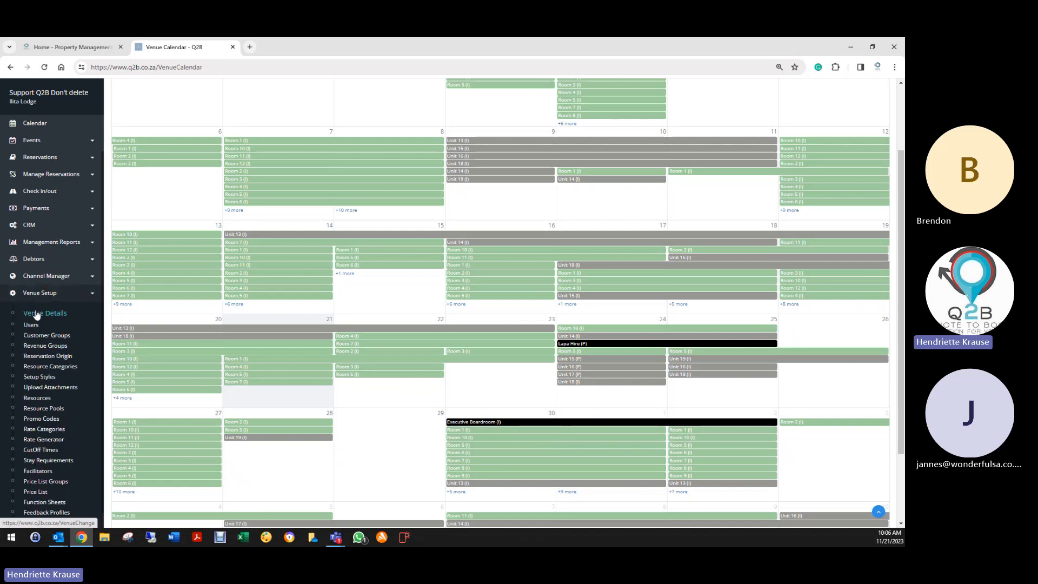
- In Venue Details, replace the second name in the Contact field with the new contact's full name
{"action": "left_click", "coordinate": [36, 314]}
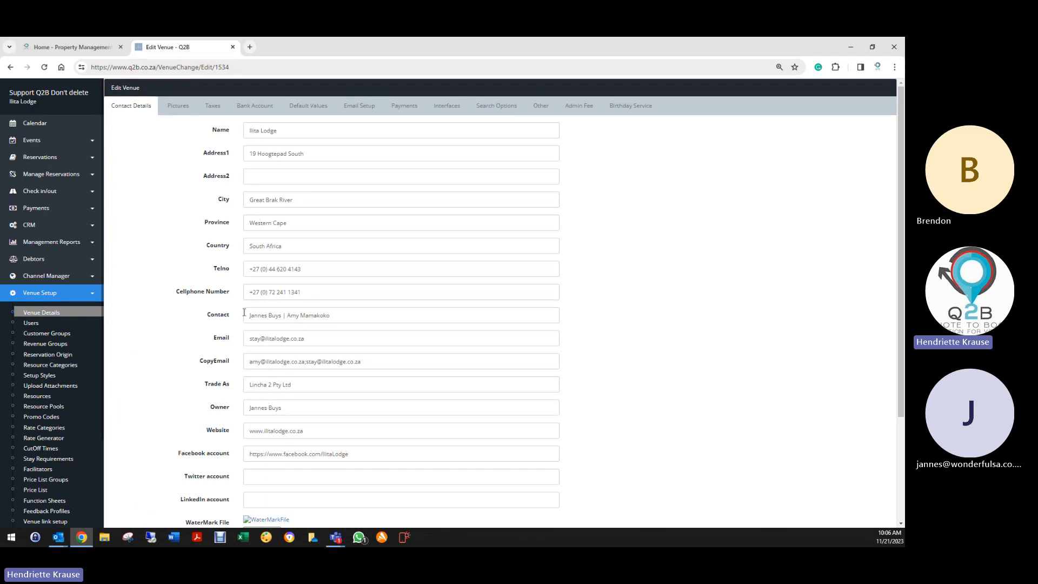
{"action": "left_click_drag", "start_coordinate": [283, 315], "coordinate": [362, 321]}
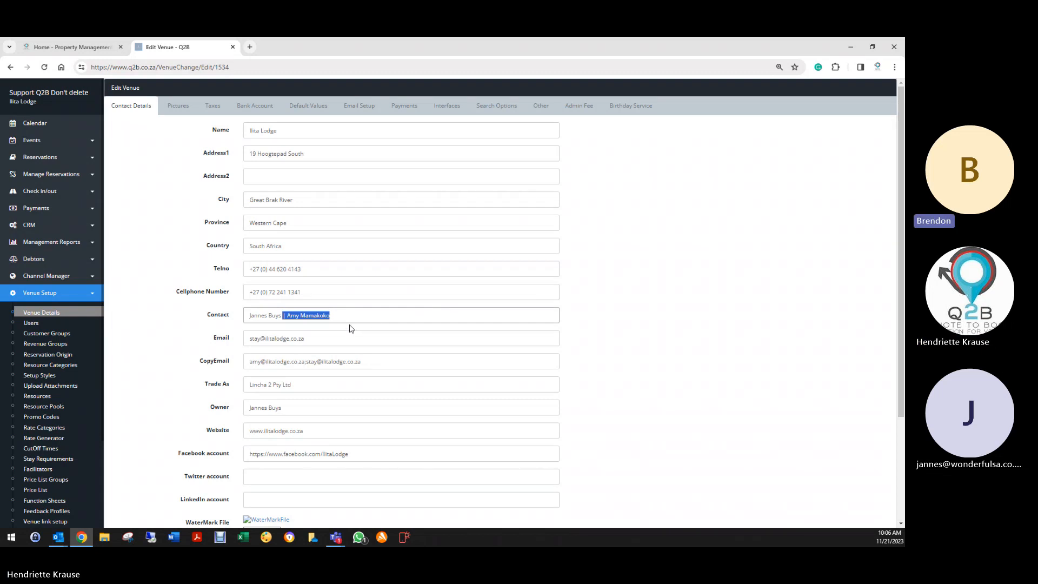
{"action": "key", "text": "BackSpace"}
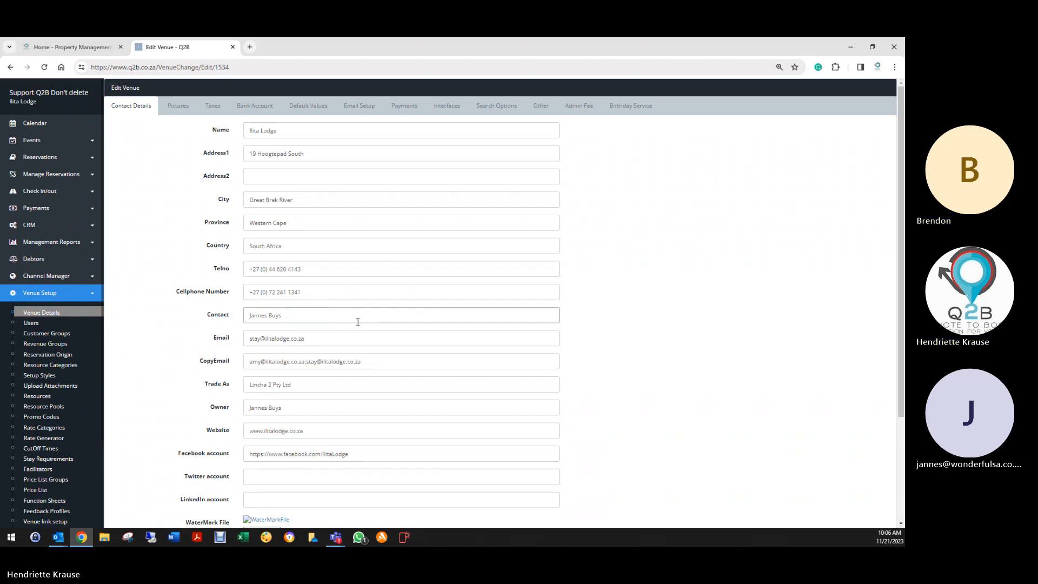
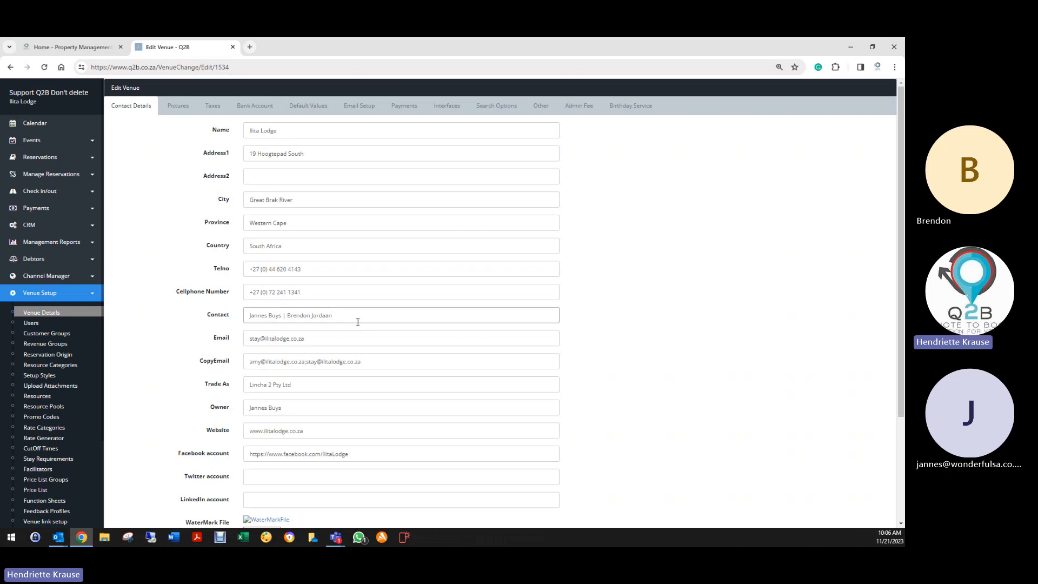
{"action": "left_click", "coordinate": [248, 339]}
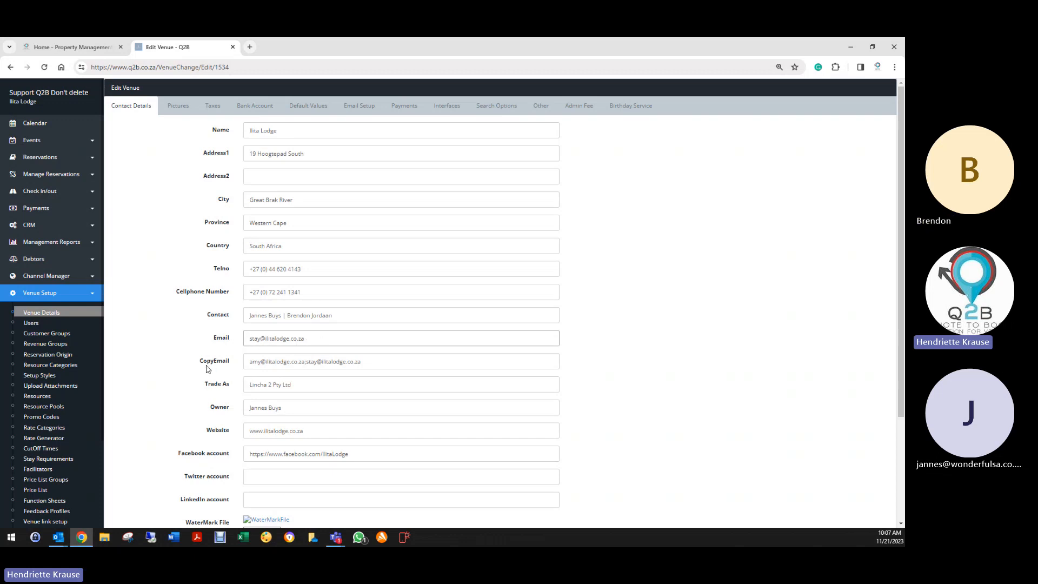
- Change the user part of the first CopyEmail address to the new contact's name
{"action": "mouse_move", "coordinate": [250, 361]}
{"action": "left_mouse_down"}
{"action": "mouse_move", "coordinate": [307, 365]}
{"action": "mouse_move", "coordinate": [261, 365]}
{"action": "left_mouse_up"}
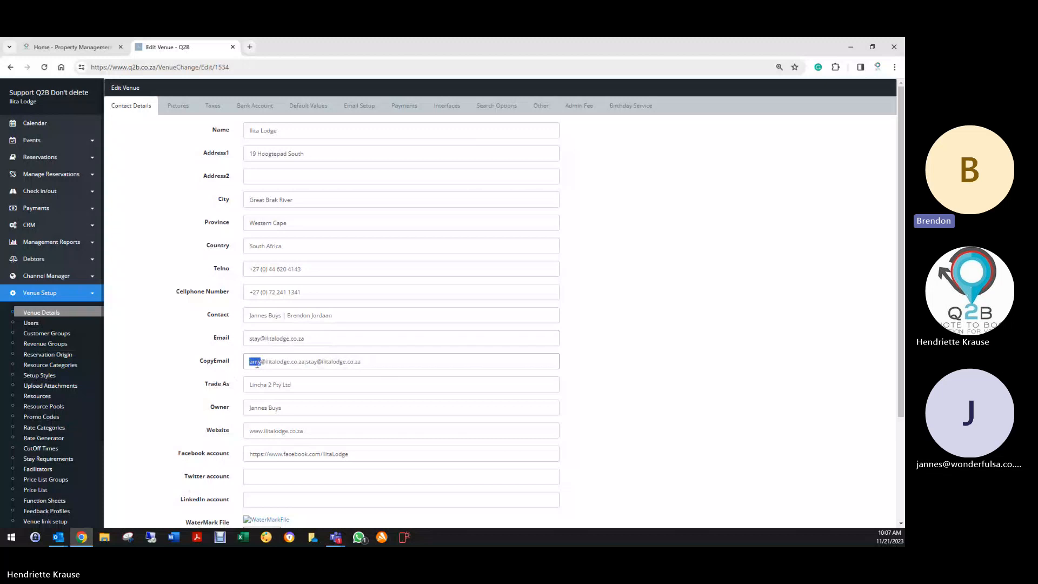
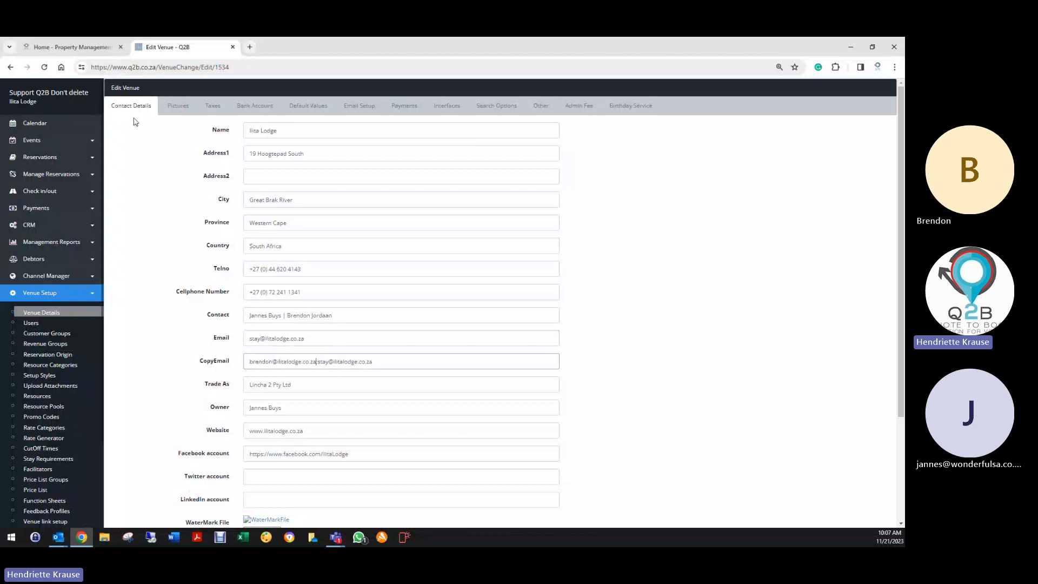
{"action": "left_click_drag", "start_coordinate": [249, 361], "coordinate": [318, 362]}
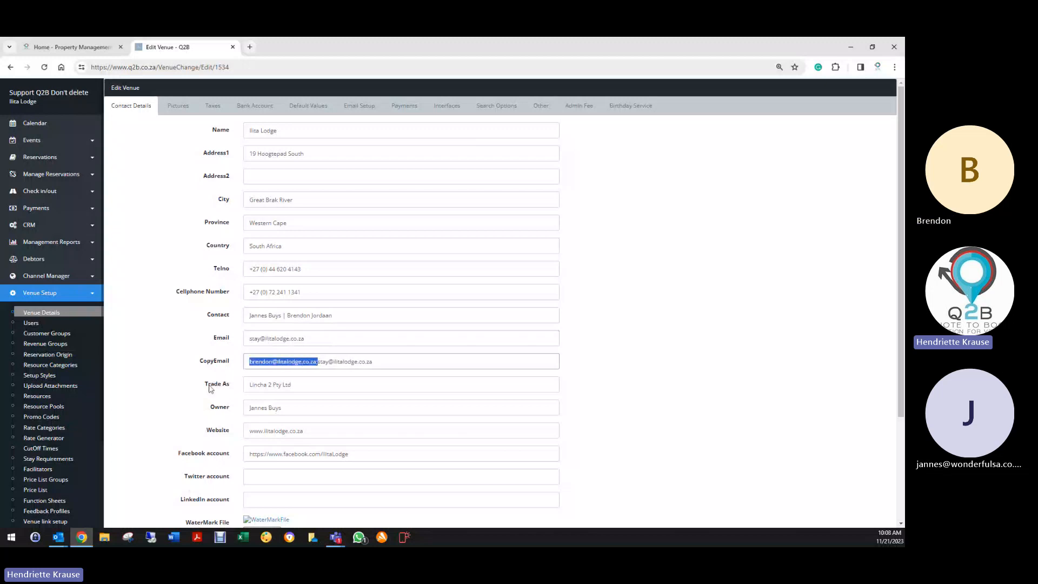
{"action": "left_click", "coordinate": [262, 386]}
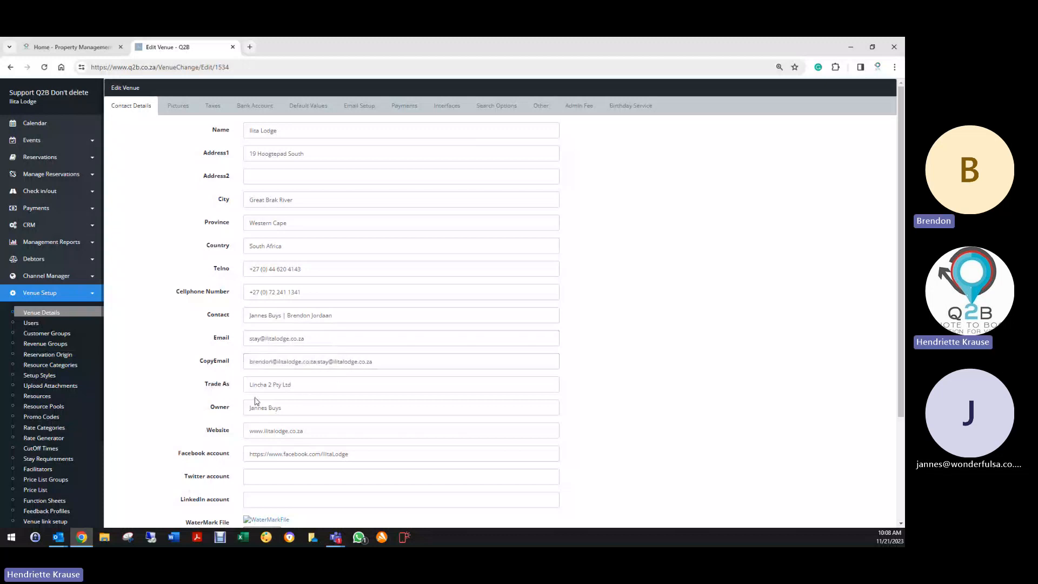
{"action": "scroll", "coordinate": [260, 405], "scroll_direction": "down", "scroll_amount": 2}
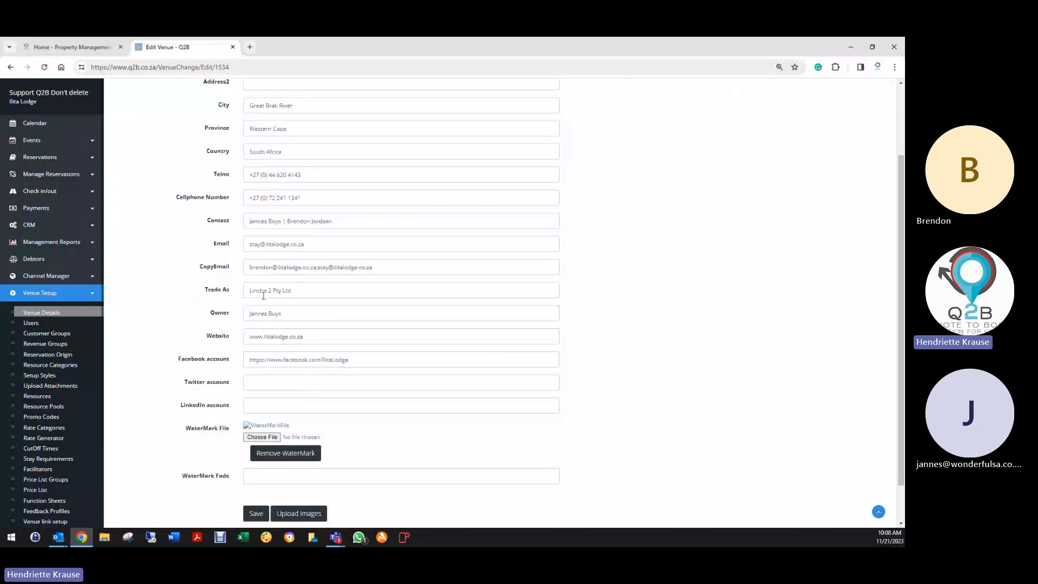
{"action": "left_click", "coordinate": [322, 315]}
{"action": "scroll", "coordinate": [281, 323], "scroll_direction": "up", "scroll_amount": 2}
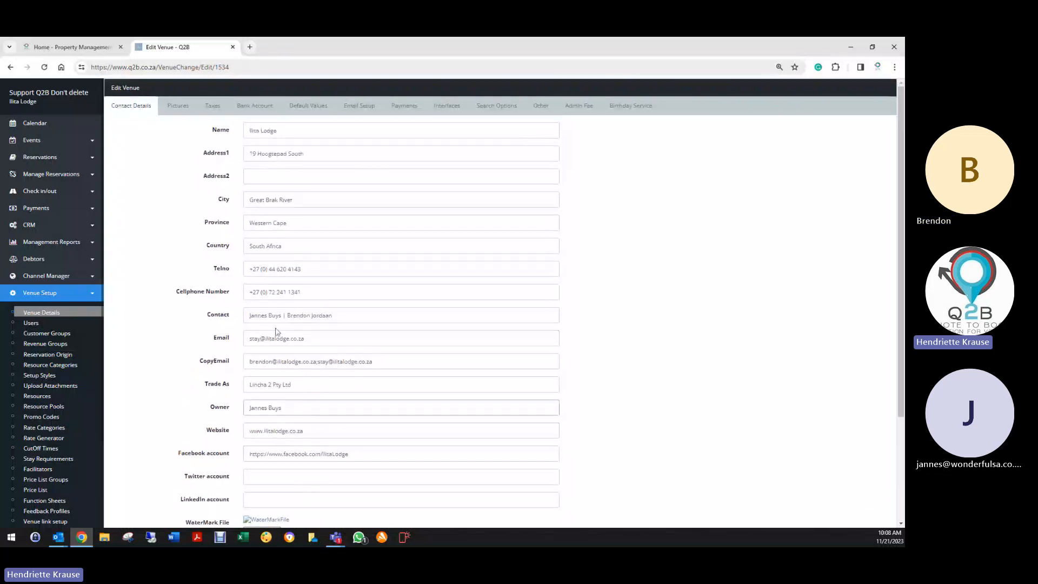
{"action": "scroll", "coordinate": [281, 333], "scroll_direction": "down", "scroll_amount": 3}
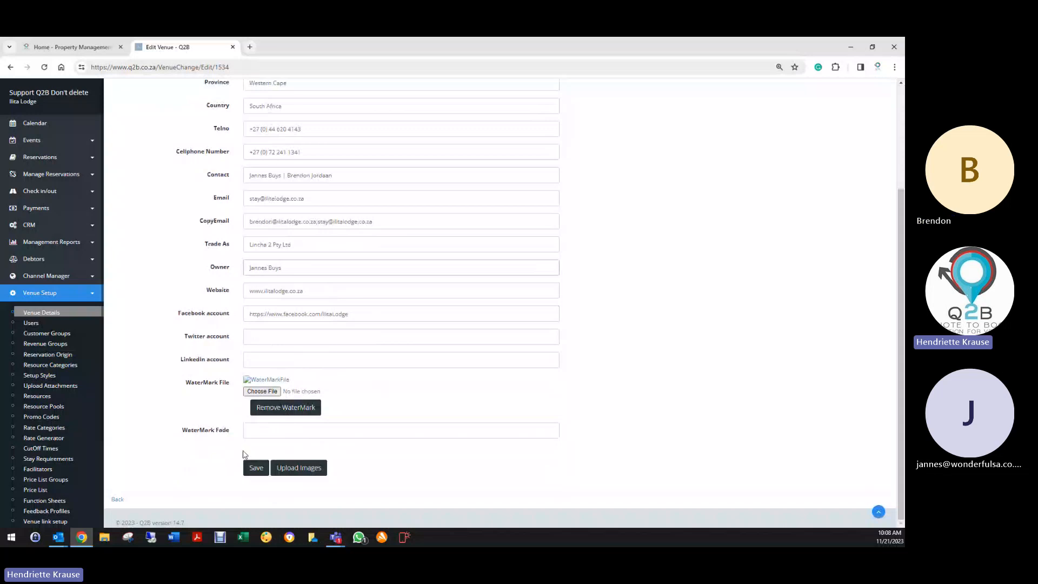
{"action": "left_click", "coordinate": [259, 431]}
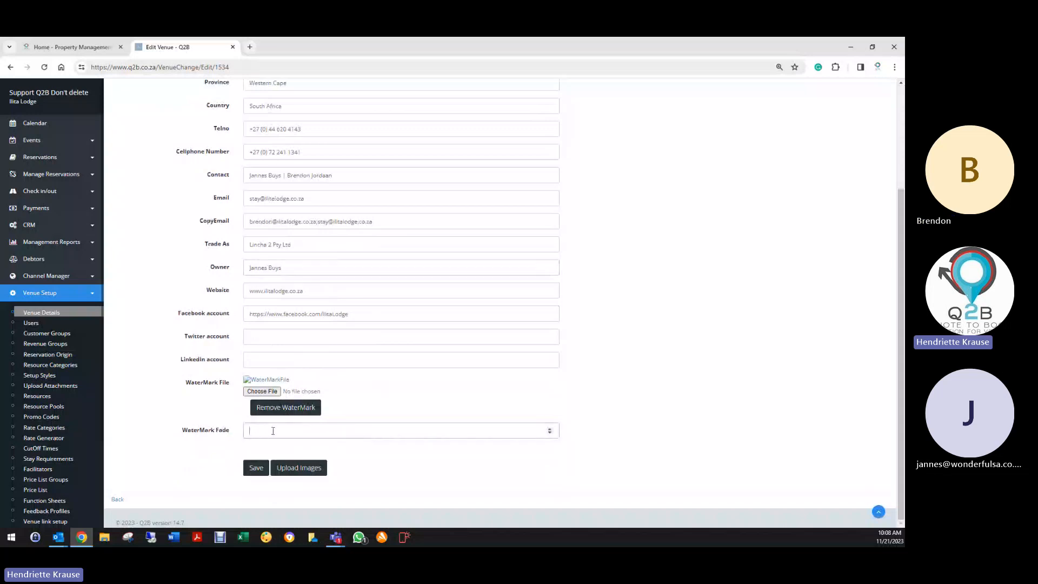
{"action": "scroll", "coordinate": [228, 281], "scroll_direction": "up", "scroll_amount": 3}
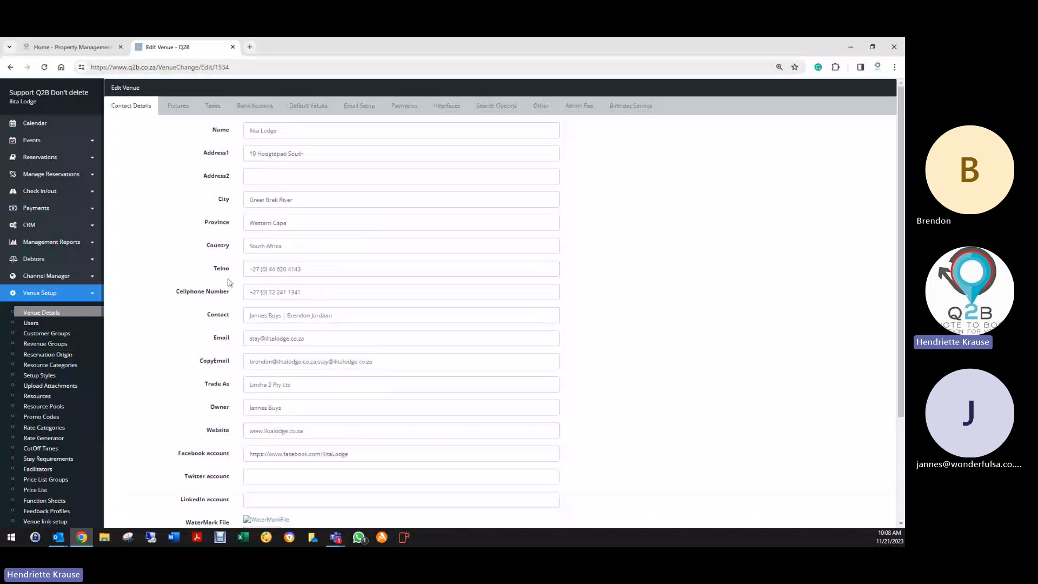
- Show the Pictures tab with the banner, icon, logo and booking-status legend colours
{"action": "left_click", "coordinate": [172, 108]}
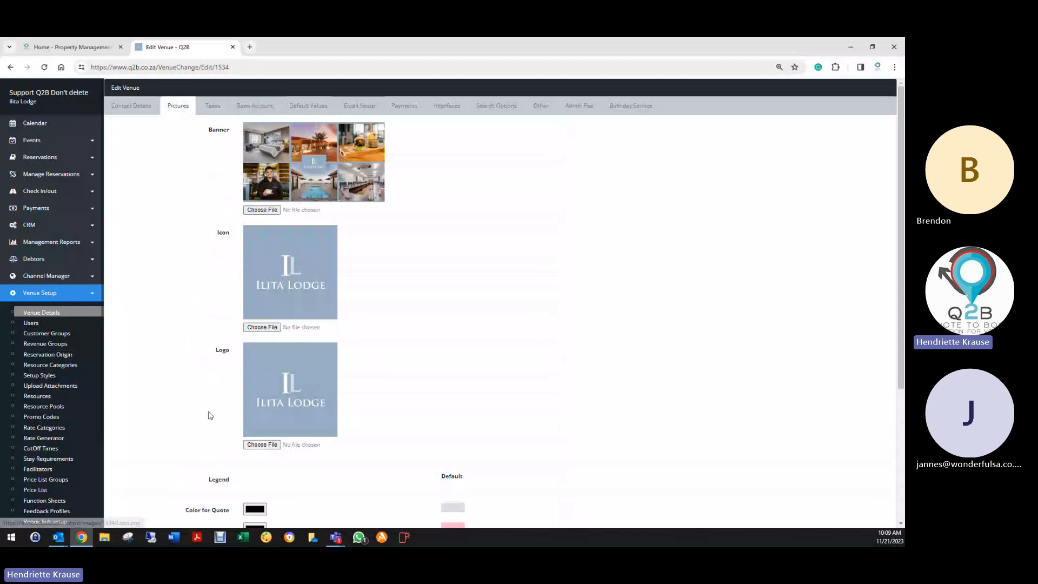
{"action": "scroll", "coordinate": [201, 416], "scroll_direction": "down", "scroll_amount": 4}
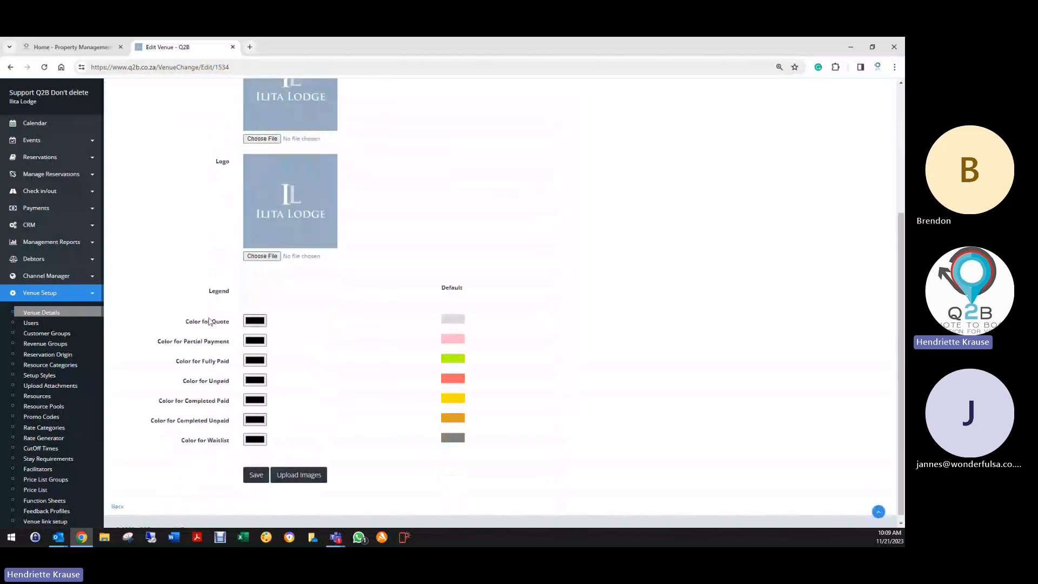
{"action": "left_click", "coordinate": [49, 159]}
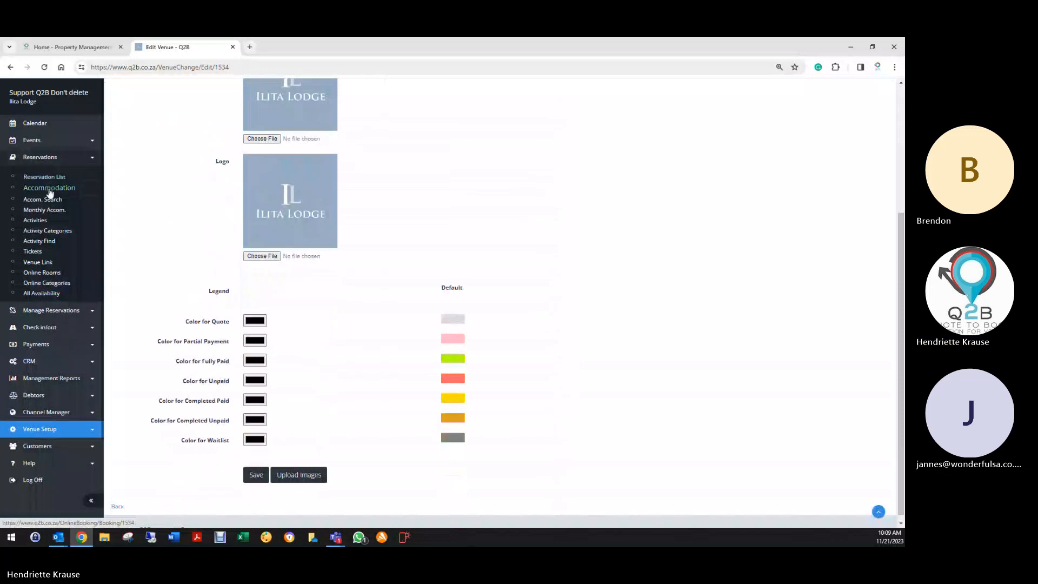
{"action": "right_click", "coordinate": [47, 209]}
{"action": "left_click", "coordinate": [81, 217]}
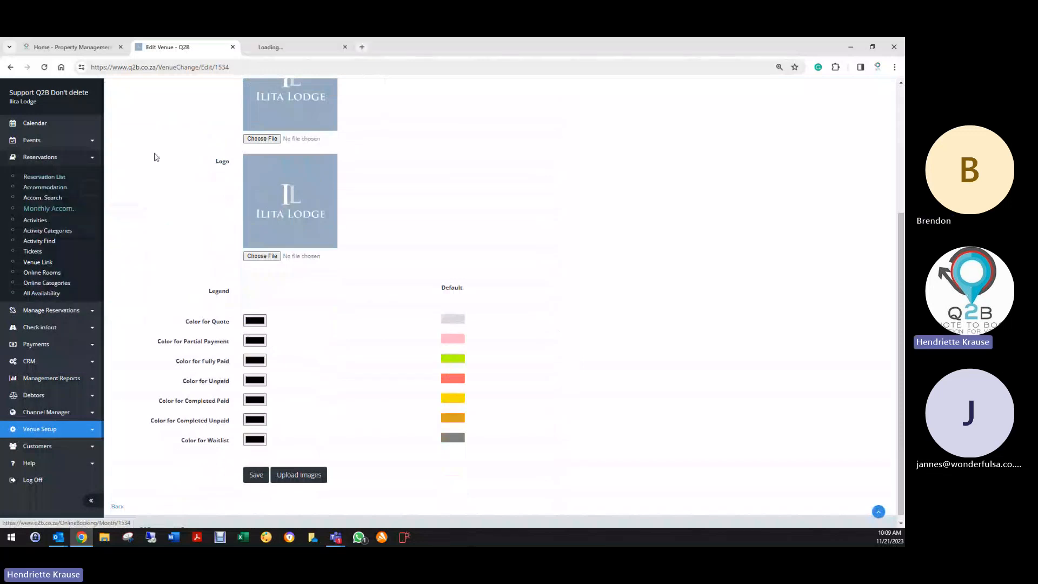
{"action": "left_click", "coordinate": [292, 48]}
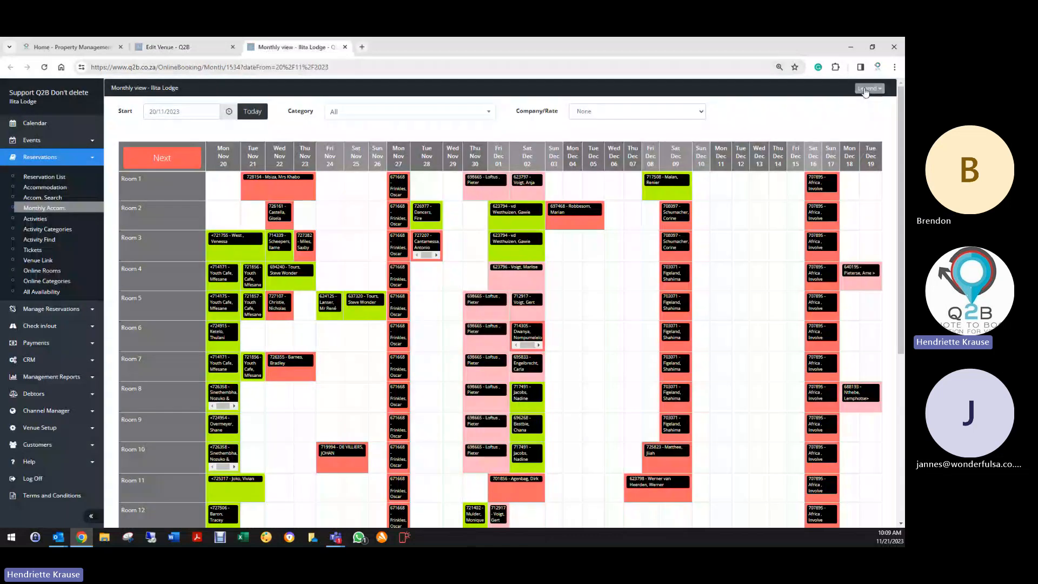
{"action": "left_click", "coordinate": [869, 88]}
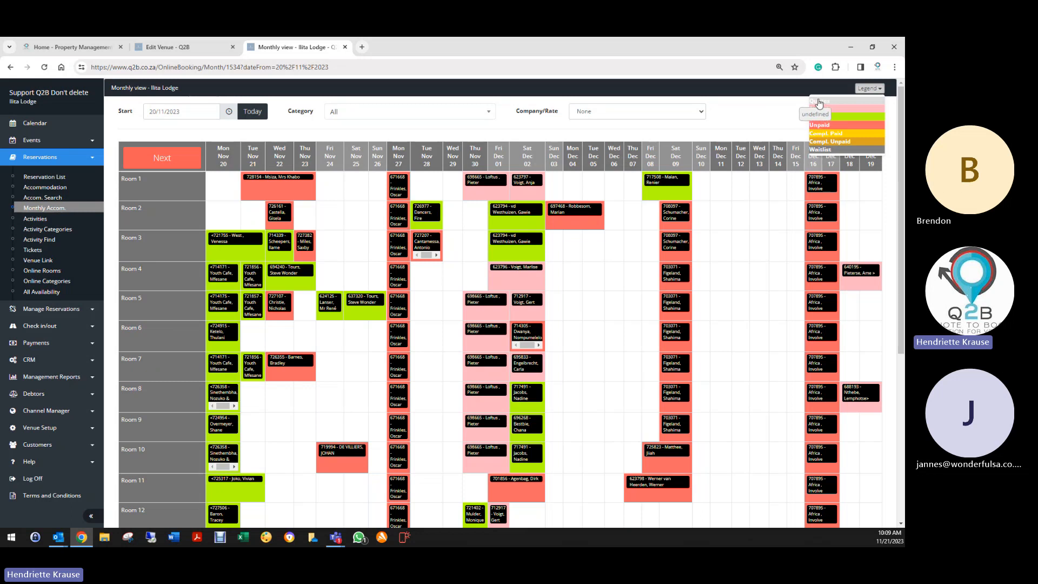
{"action": "left_click", "coordinate": [183, 47]}
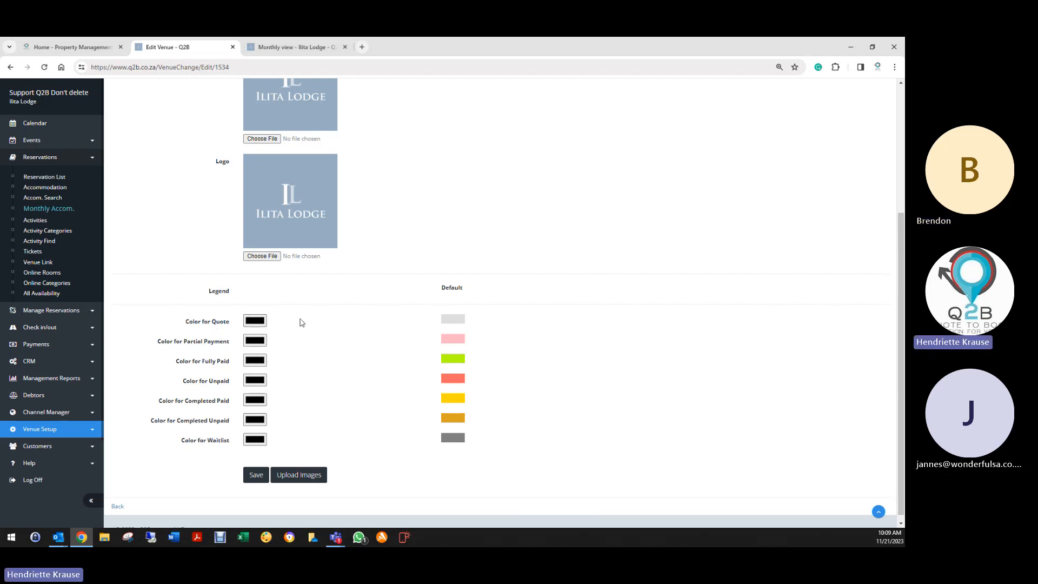
{"action": "left_click", "coordinate": [261, 323]}
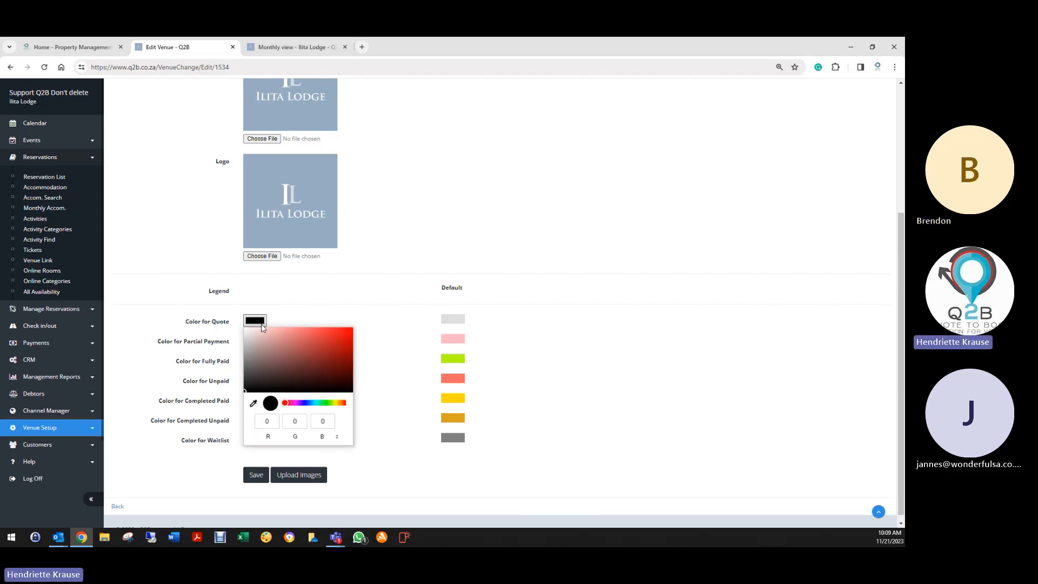
{"action": "left_click", "coordinate": [304, 317]}
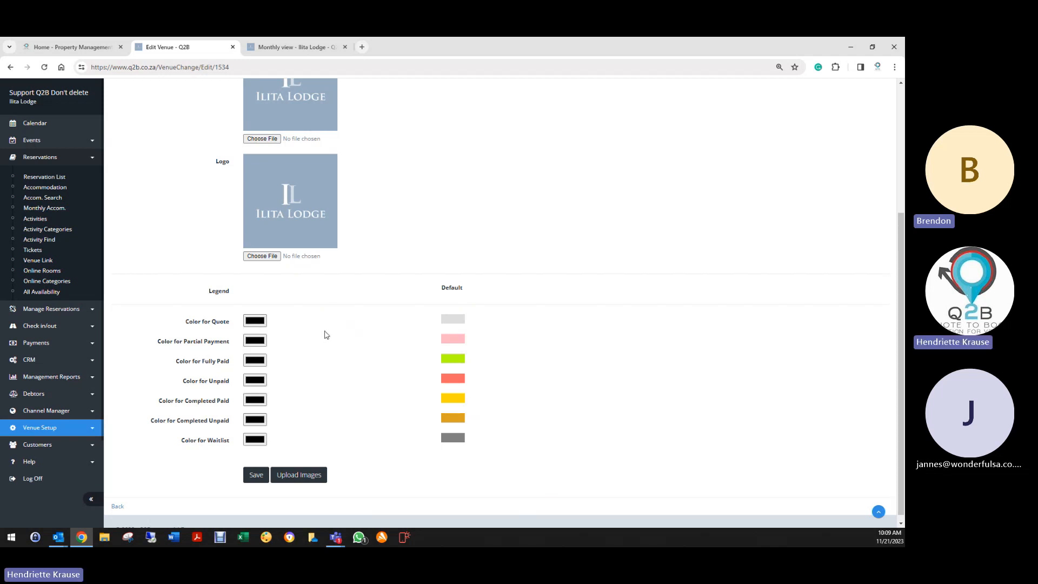
{"action": "scroll", "coordinate": [366, 346], "scroll_direction": "up", "scroll_amount": 4}
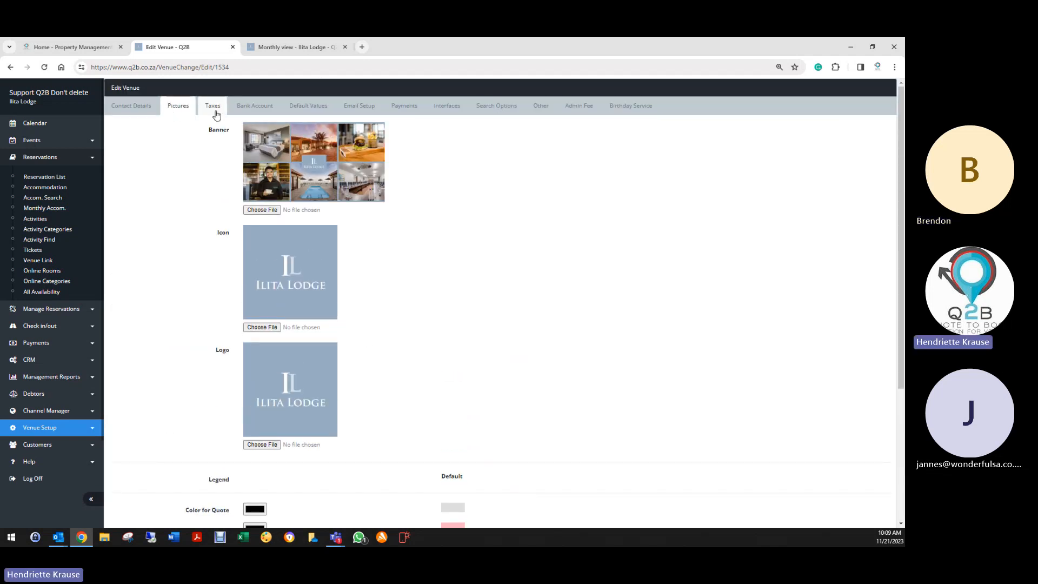
- Review the Taxes and Bank Account tabs, ending on Default Values (15:00–11:00, 50.00 deposit)
{"action": "left_click", "coordinate": [215, 111]}
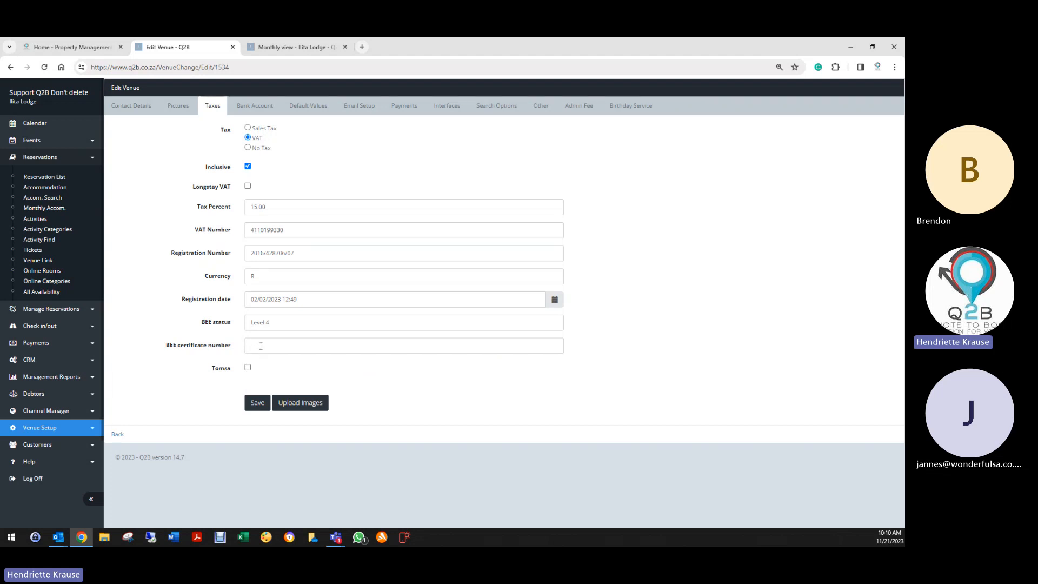
{"action": "left_click", "coordinate": [255, 107]}
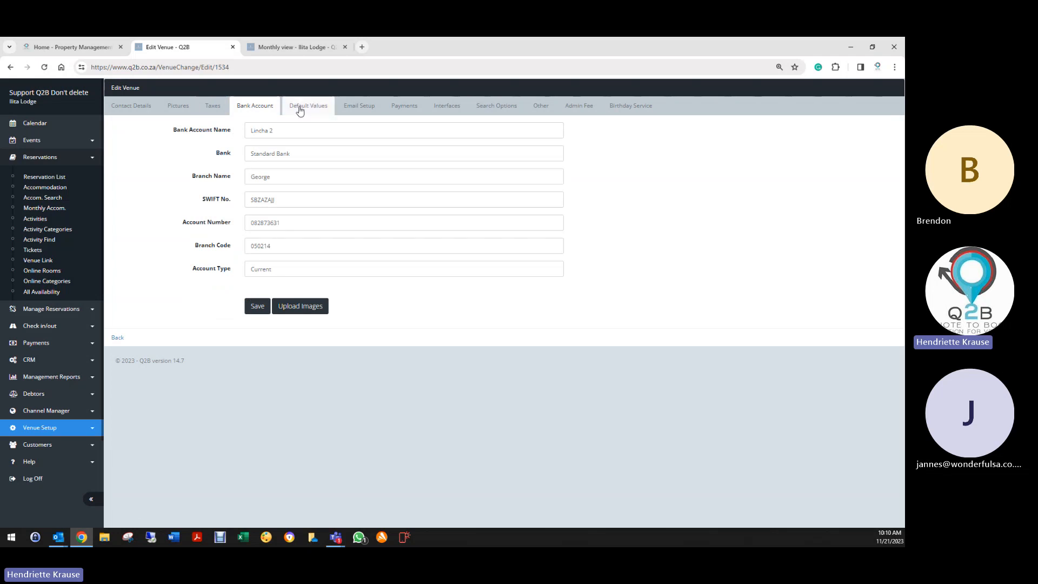
{"action": "left_click", "coordinate": [306, 107]}
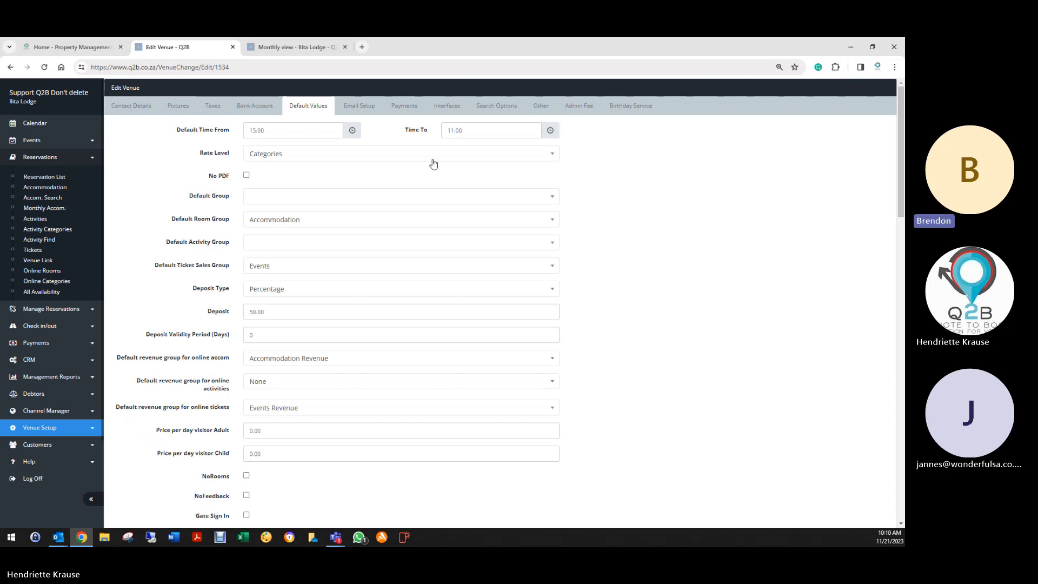
- Keep Rate Level on Categories and open the Monthly view with bookings from 20/11/2023
{"action": "left_click", "coordinate": [272, 158]}
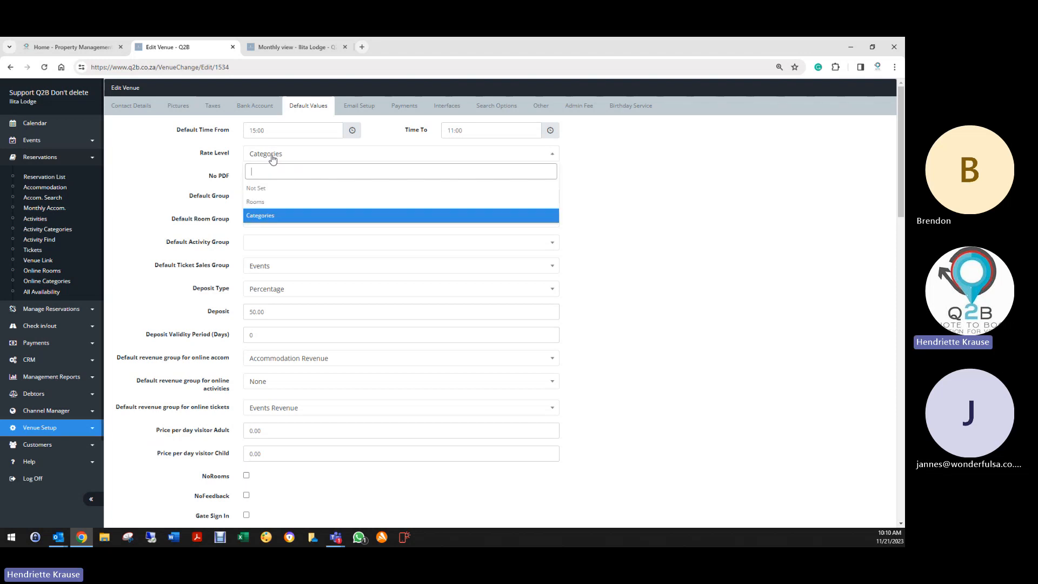
{"action": "left_click", "coordinate": [261, 217]}
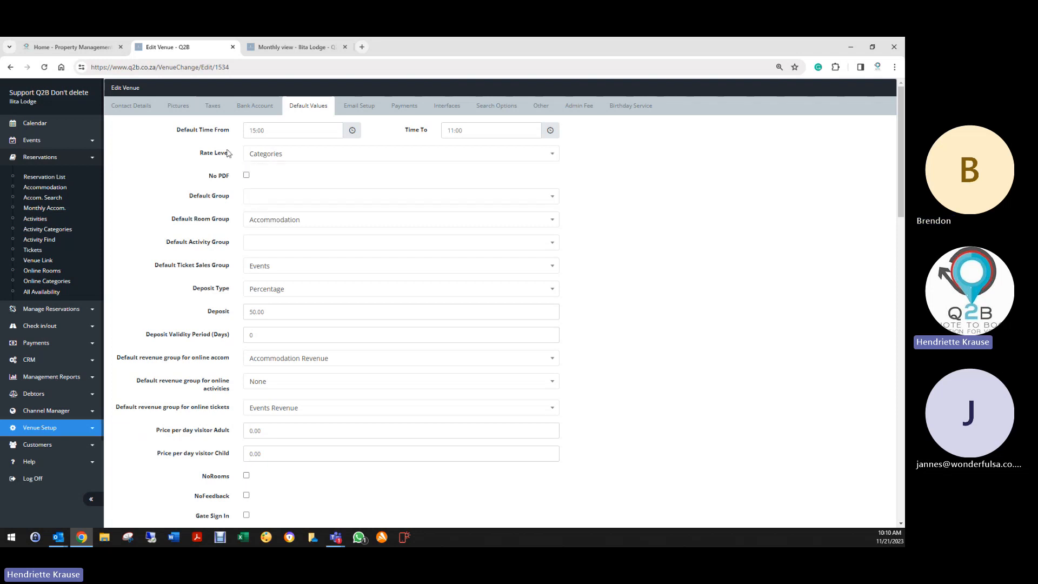
{"action": "left_click", "coordinate": [268, 154]}
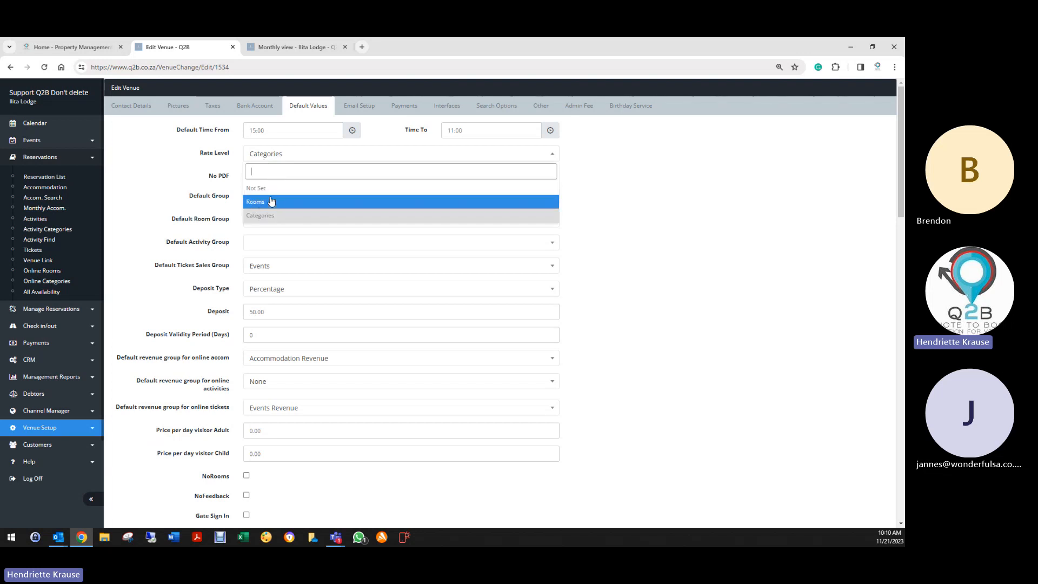
{"action": "left_click", "coordinate": [262, 218]}
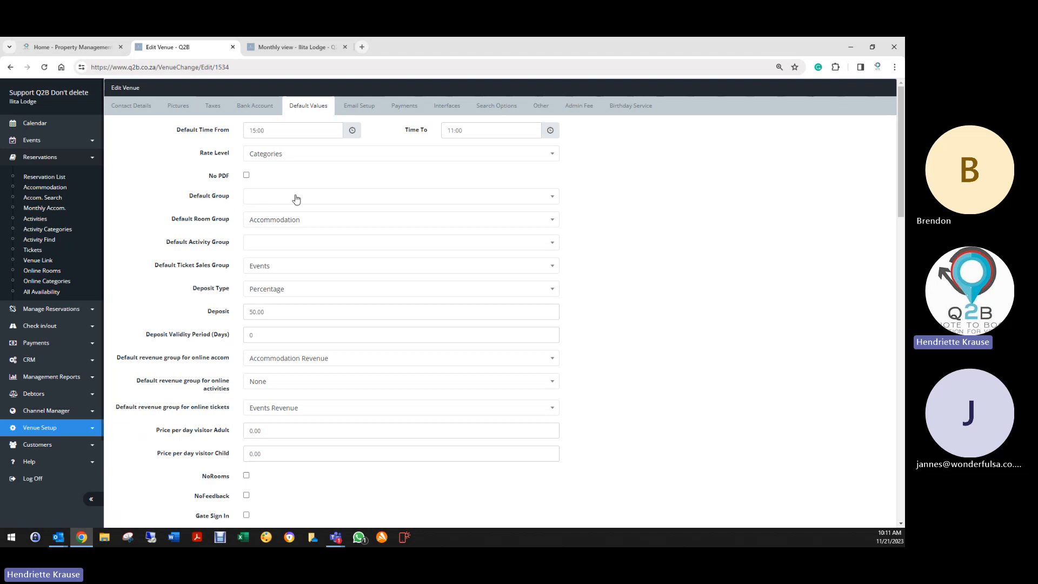
{"action": "left_click", "coordinate": [315, 46]}
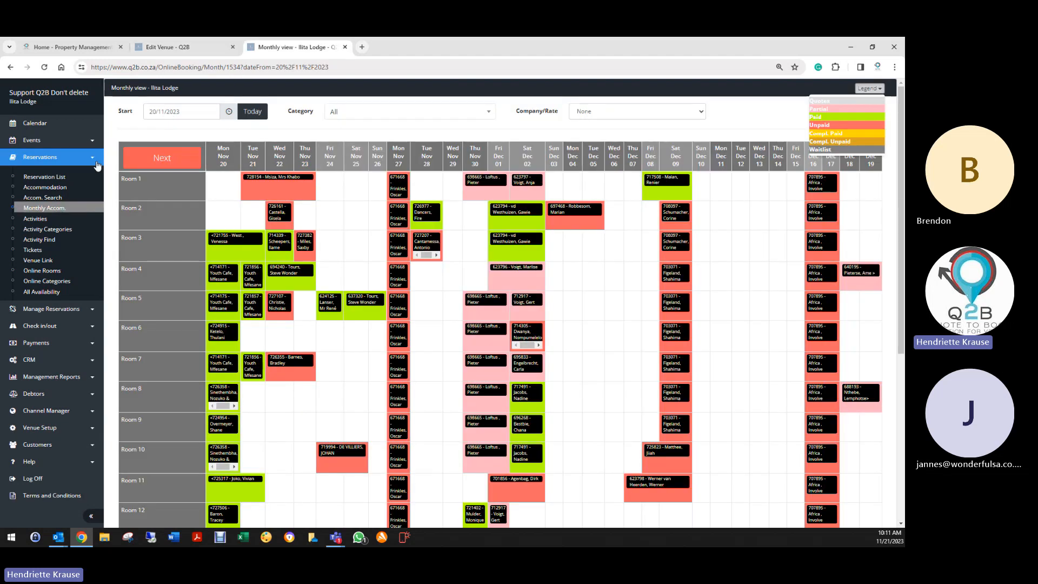
- Start a new booking via Reservation List > Action > Create New
{"action": "left_click", "coordinate": [52, 179]}
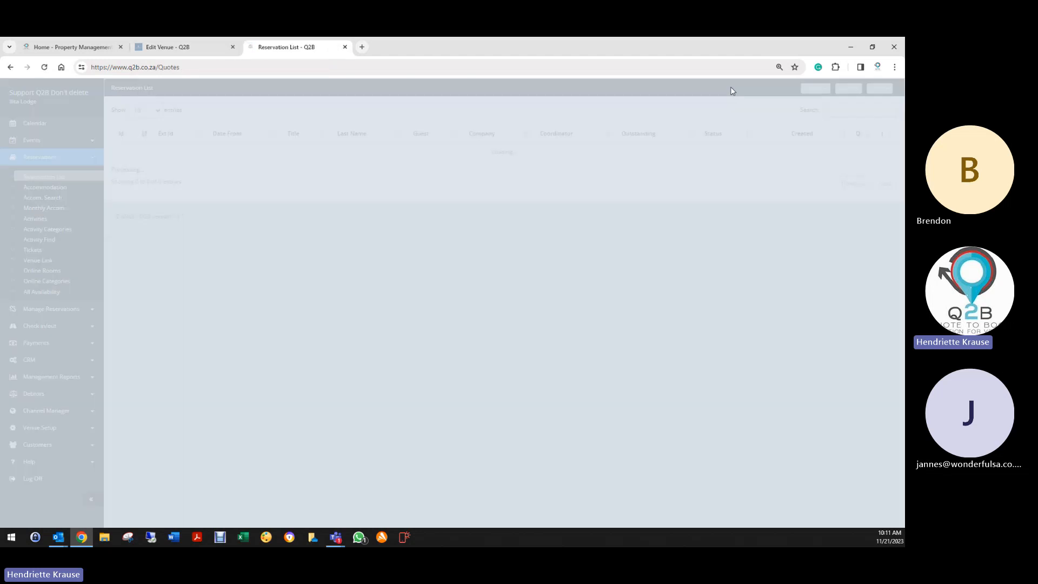
{"action": "left_click", "coordinate": [847, 88]}
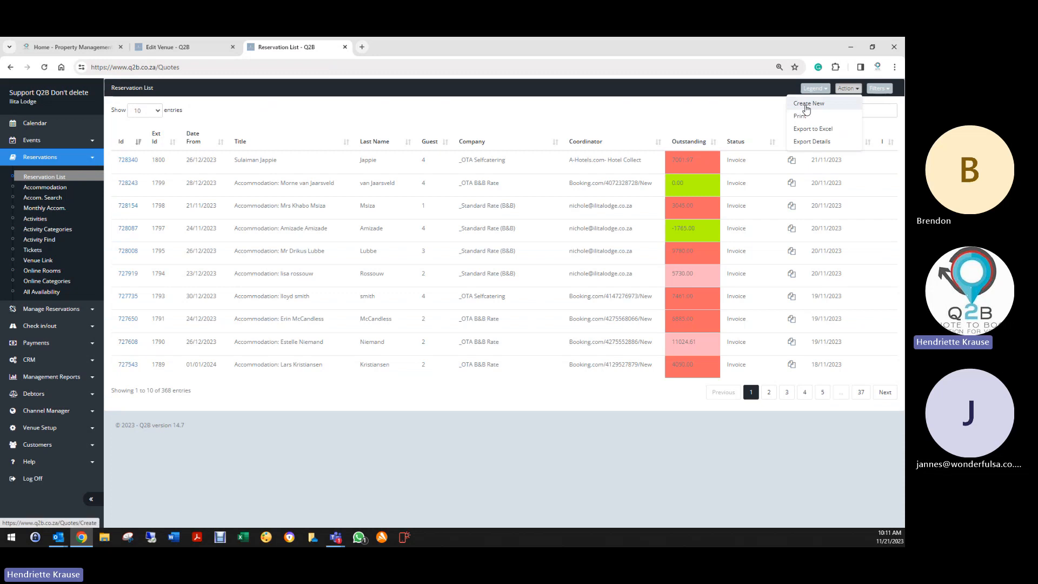
{"action": "left_click", "coordinate": [811, 101]}
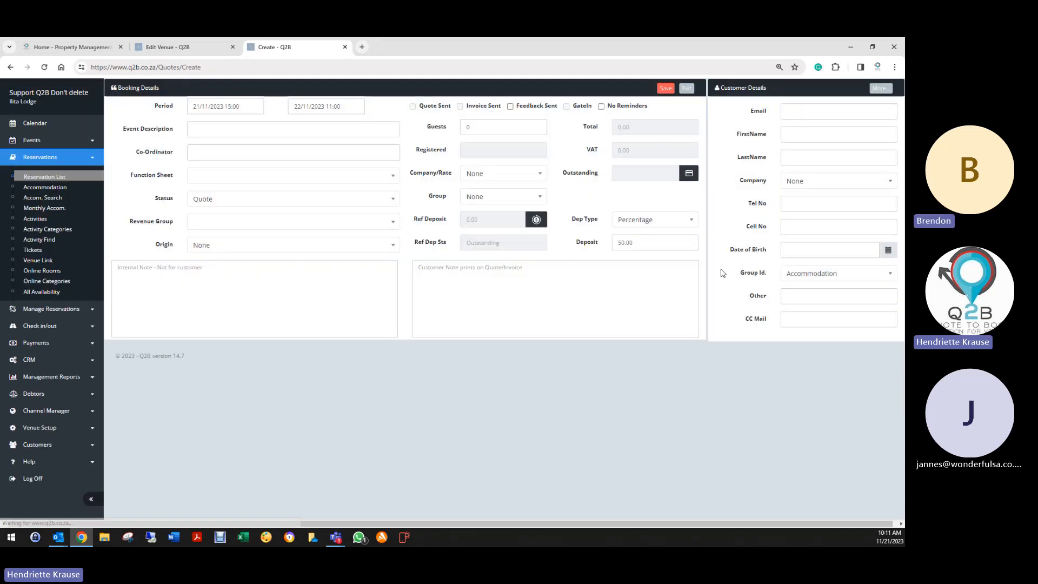
- Try Conference/Corporate as Group Id, then set it back to Accommodation
{"action": "left_click", "coordinate": [799, 274]}
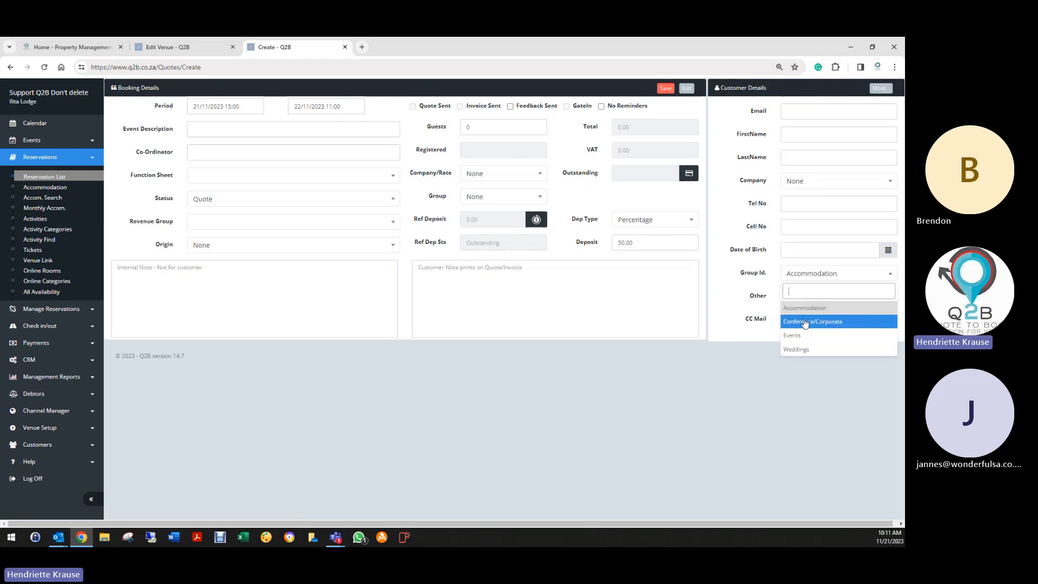
{"action": "left_click", "coordinate": [806, 322]}
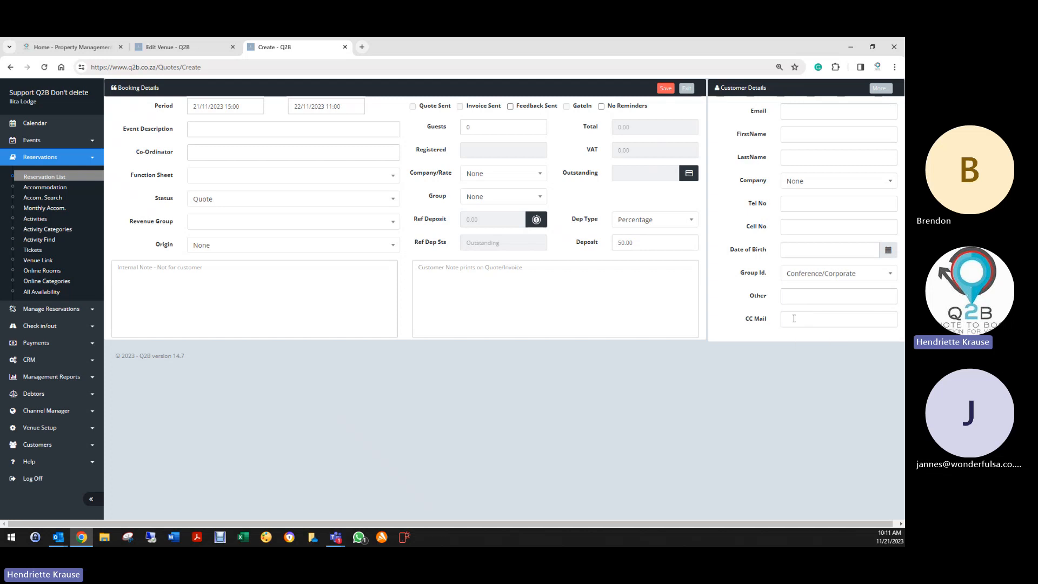
{"action": "left_click", "coordinate": [808, 280]}
{"action": "left_click", "coordinate": [790, 313]}
{"action": "left_click", "coordinate": [803, 281]}
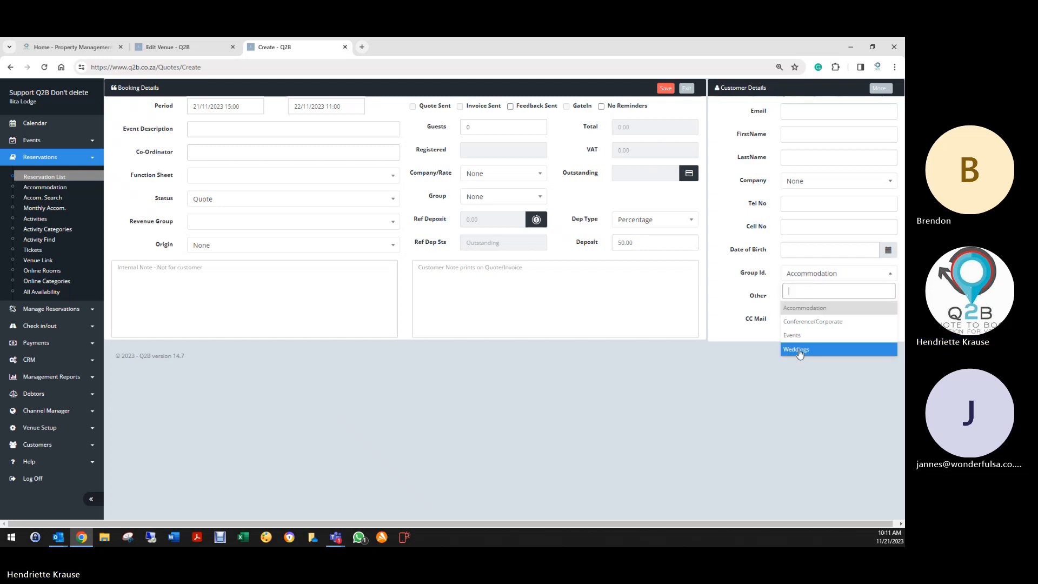
{"action": "left_click", "coordinate": [166, 48]}
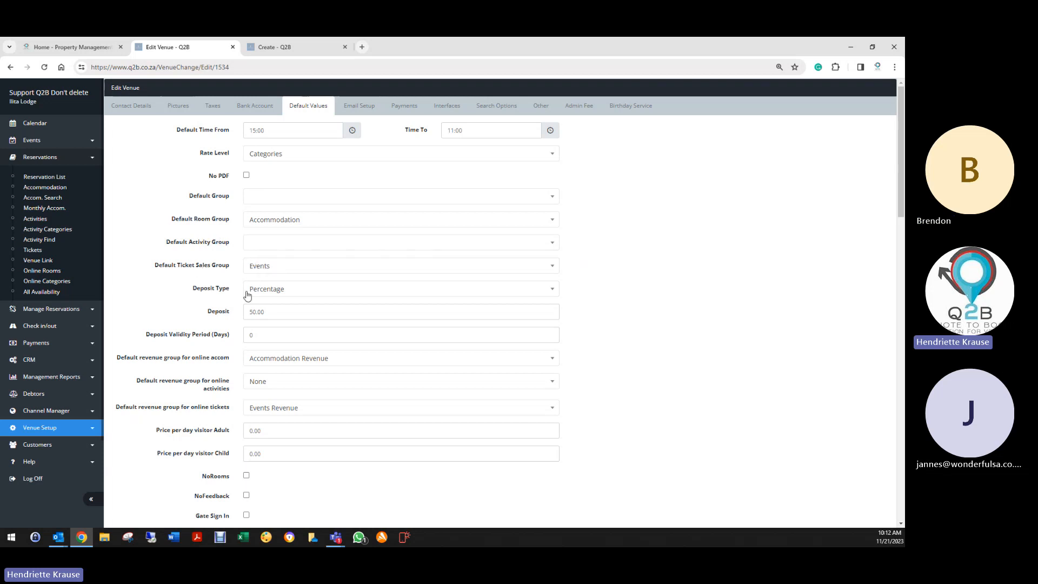
- Scroll the Default Values down past the online revenue settings to Terms and Conditions
{"action": "scroll", "coordinate": [246, 292], "scroll_direction": "down", "scroll_amount": 1}
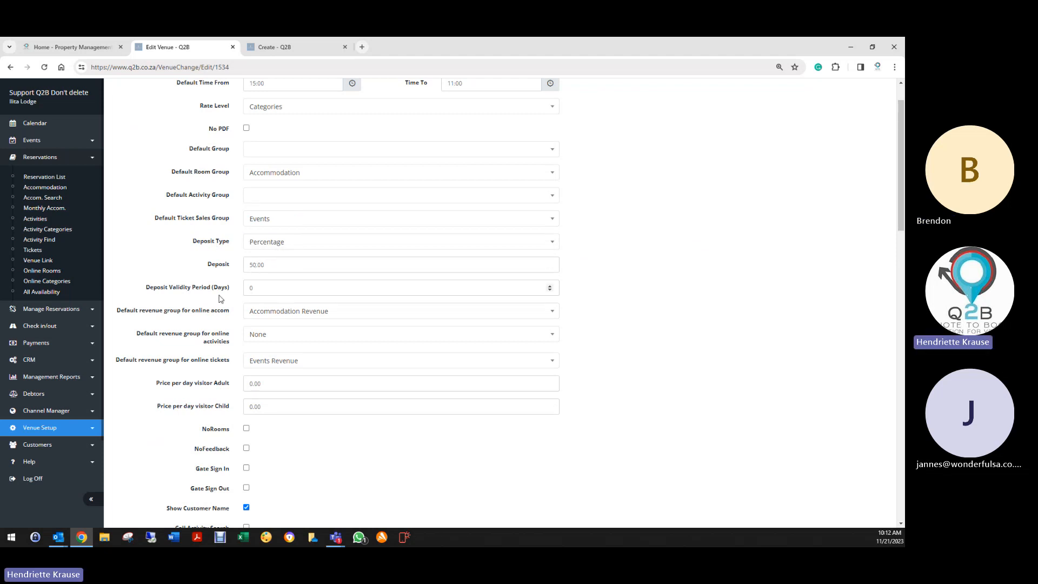
{"action": "scroll", "coordinate": [186, 296], "scroll_direction": "down", "scroll_amount": 2}
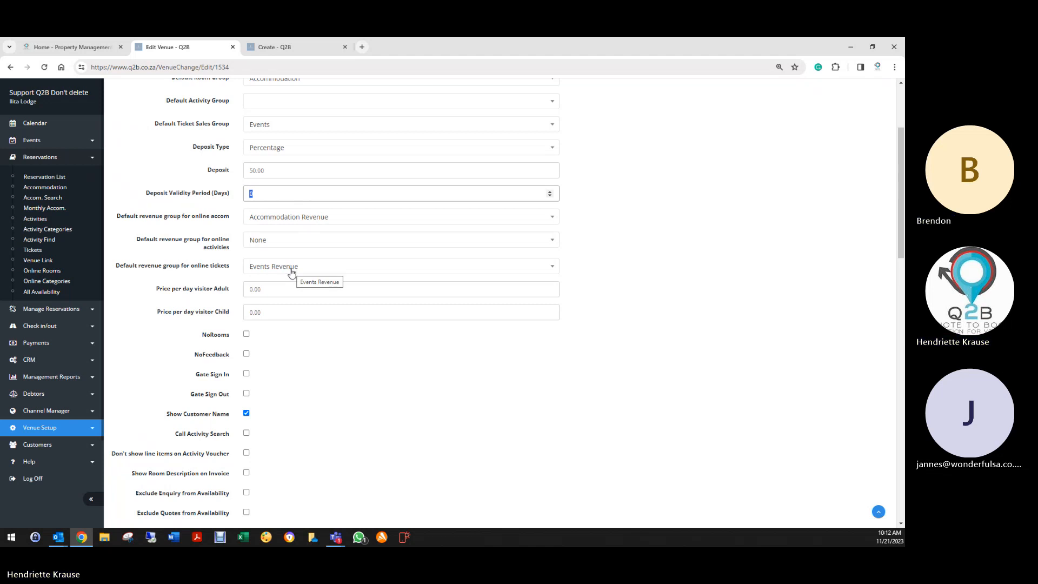
{"action": "scroll", "coordinate": [265, 330], "scroll_direction": "down", "scroll_amount": 1}
{"action": "scroll", "coordinate": [265, 330], "scroll_direction": "down", "scroll_amount": 1}
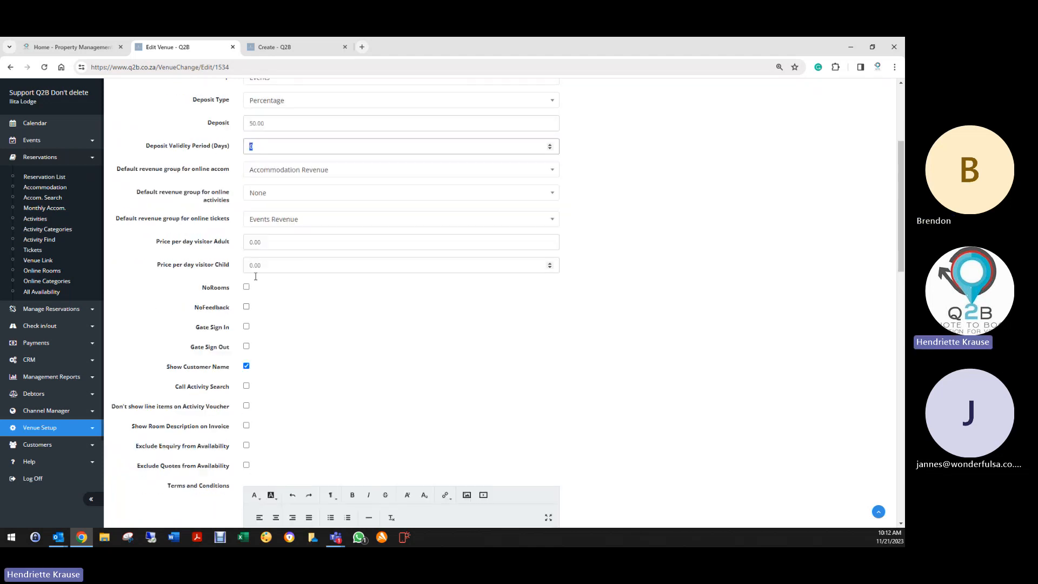
{"action": "scroll", "coordinate": [299, 307], "scroll_direction": "down", "scroll_amount": 1}
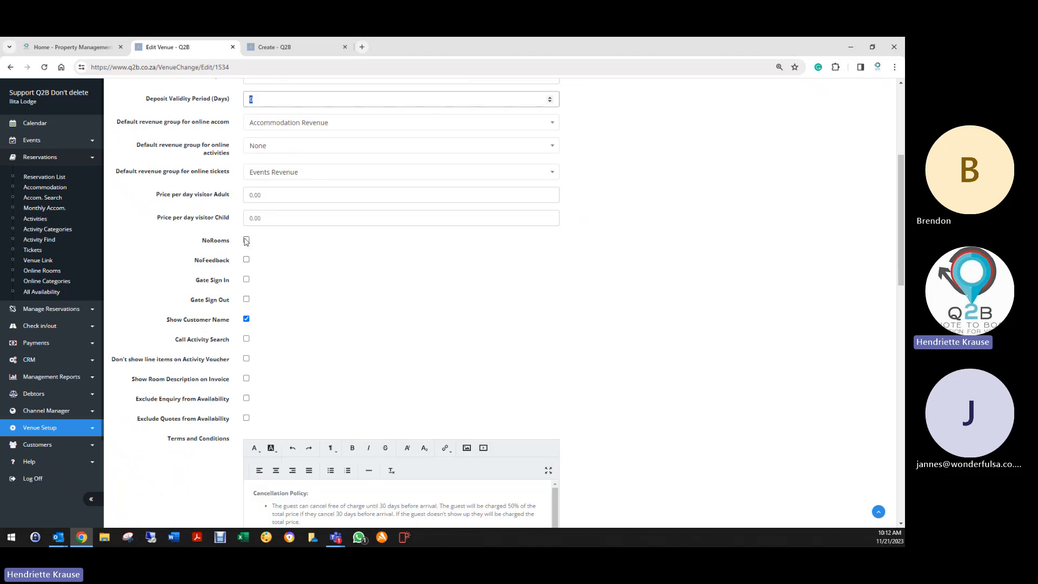
- Open the November 2023 venue calendar from the booking form, browse it, then return to Edit Venue
{"action": "left_click", "coordinate": [283, 47]}
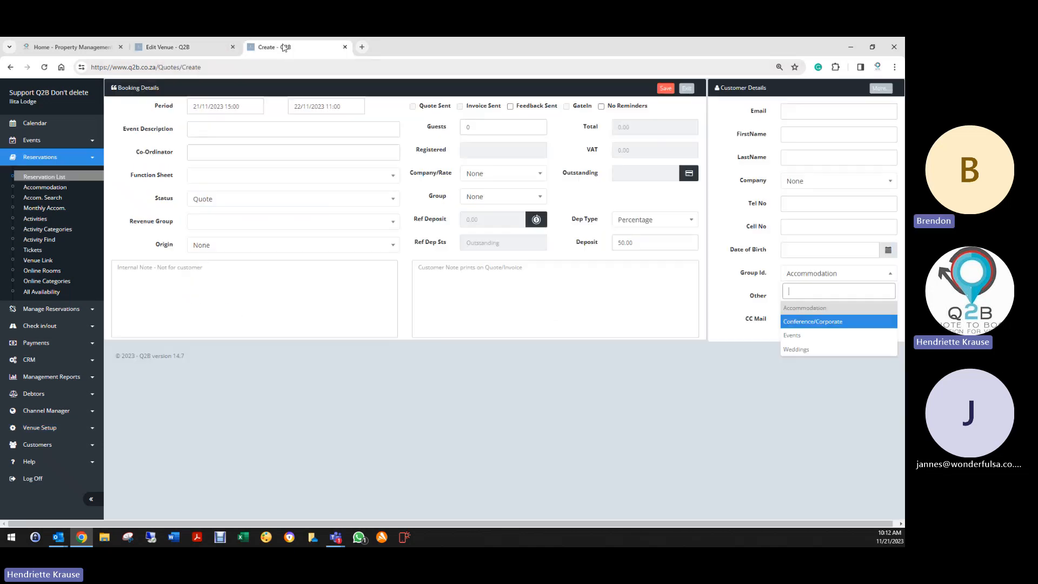
{"action": "left_click", "coordinate": [34, 123]}
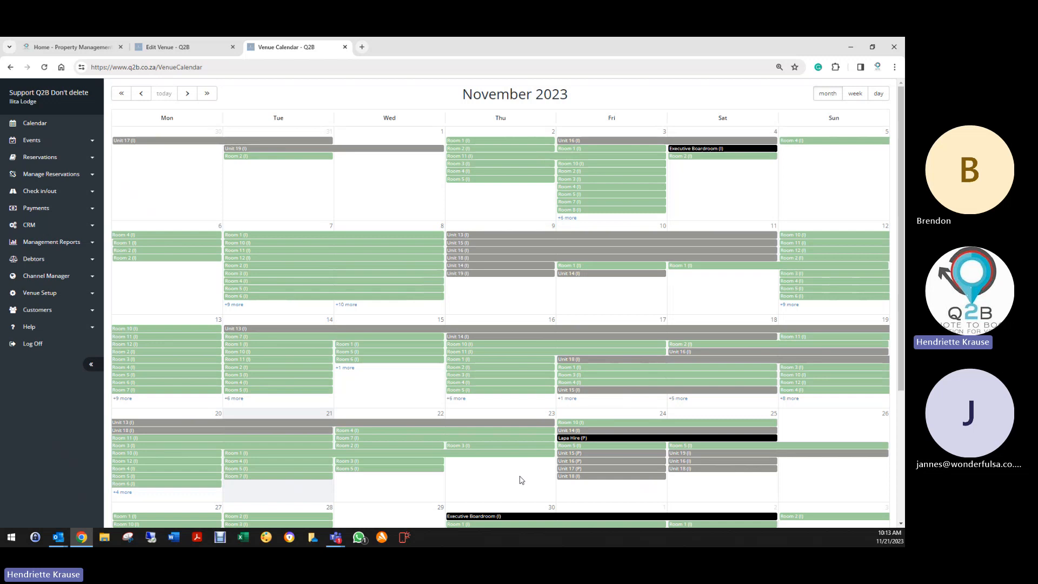
{"action": "left_click", "coordinate": [47, 161]}
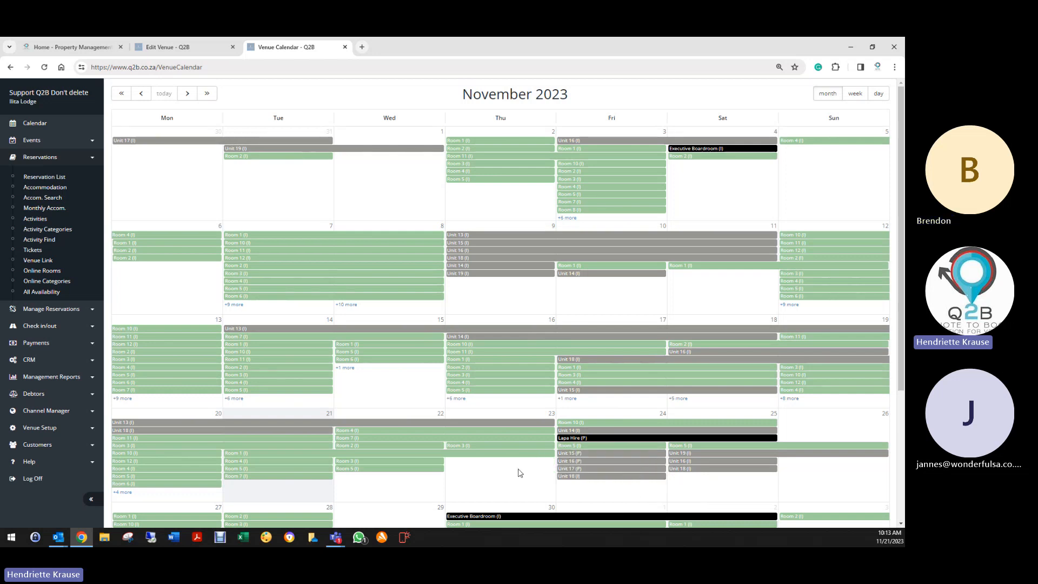
{"action": "scroll", "coordinate": [496, 480], "scroll_direction": "down", "scroll_amount": 1}
{"action": "scroll", "coordinate": [492, 477], "scroll_direction": "down", "scroll_amount": 3}
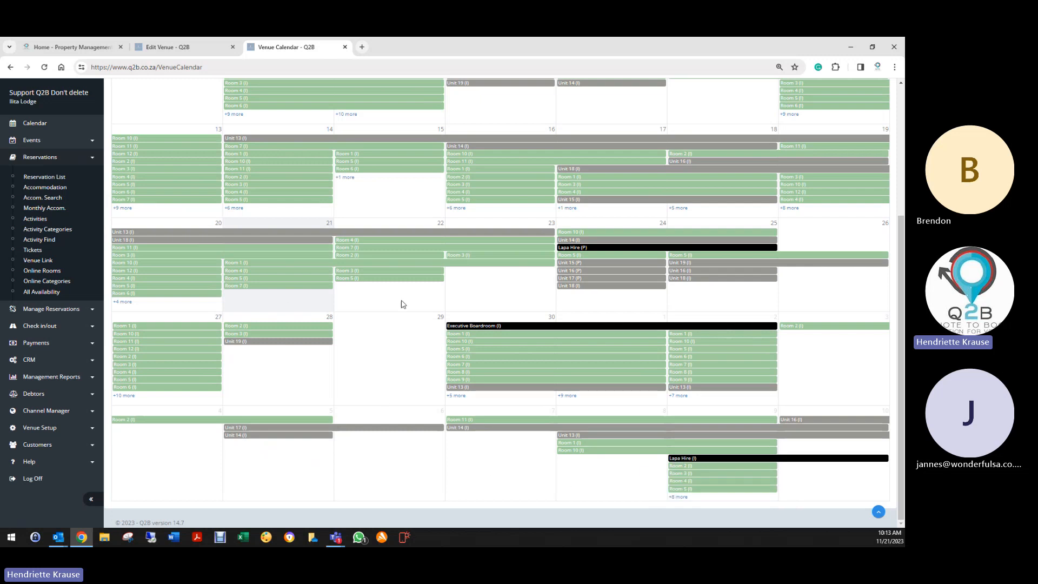
{"action": "scroll", "coordinate": [425, 383], "scroll_direction": "up", "scroll_amount": 4}
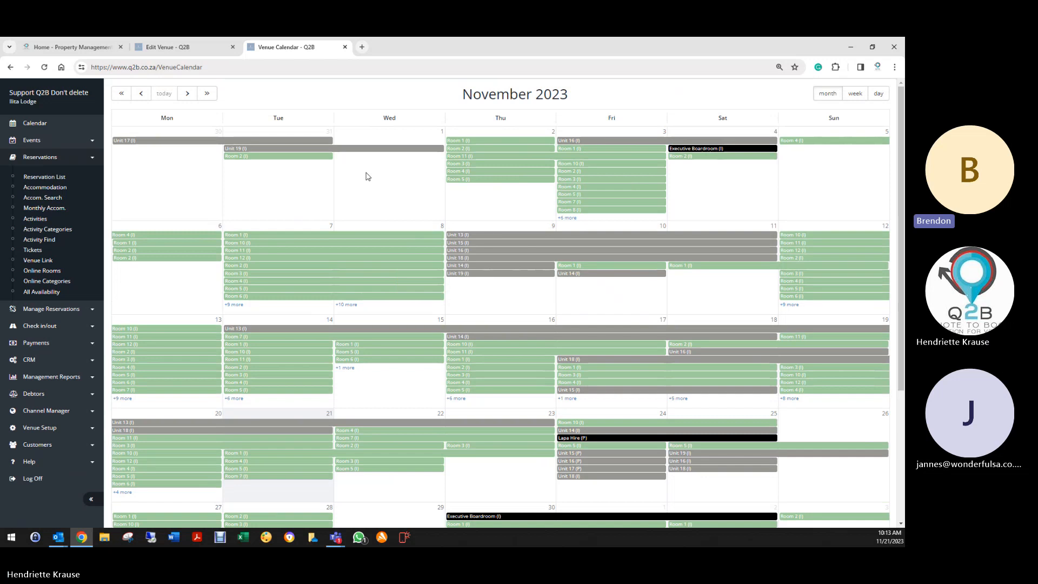
{"action": "left_click", "coordinate": [168, 47]}
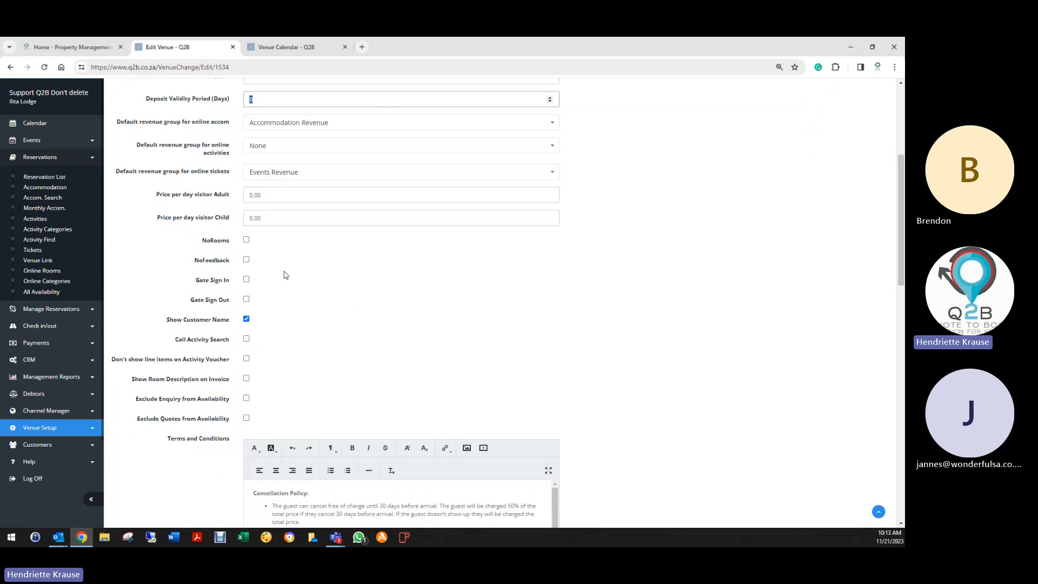
- Check a calendar booking's details and the venue's Terms and Conditions, finishing on Venue Calendar
{"action": "left_click", "coordinate": [246, 260]}
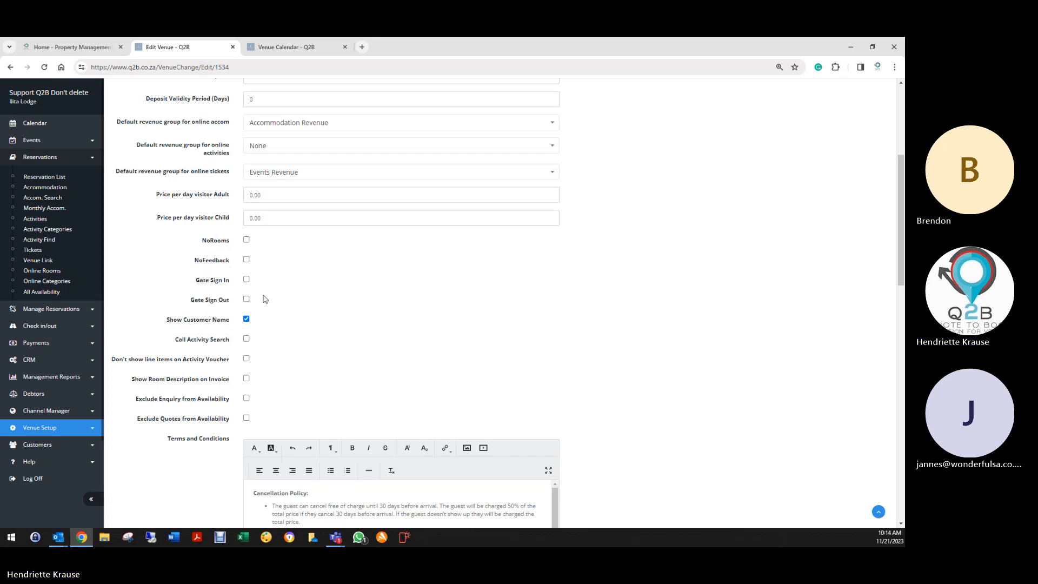
{"action": "left_click", "coordinate": [290, 44]}
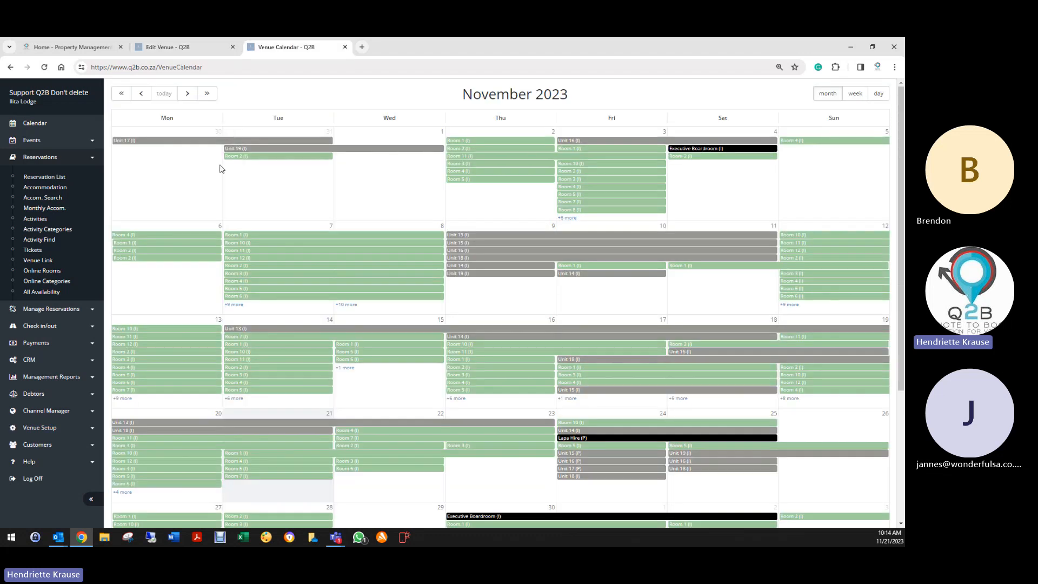
{"action": "mouse_move", "coordinate": [248, 151]}
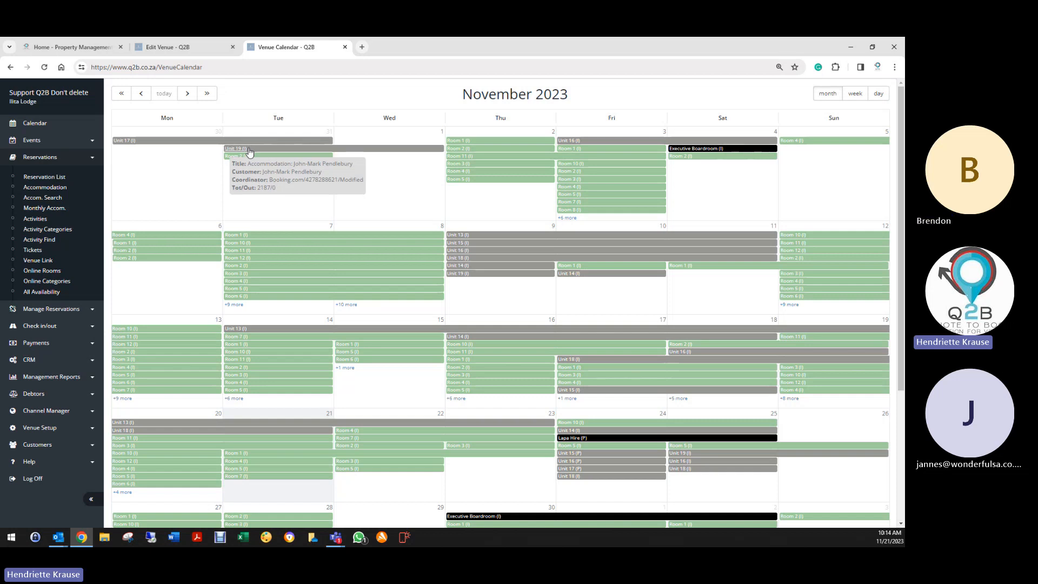
{"action": "left_click", "coordinate": [210, 50]}
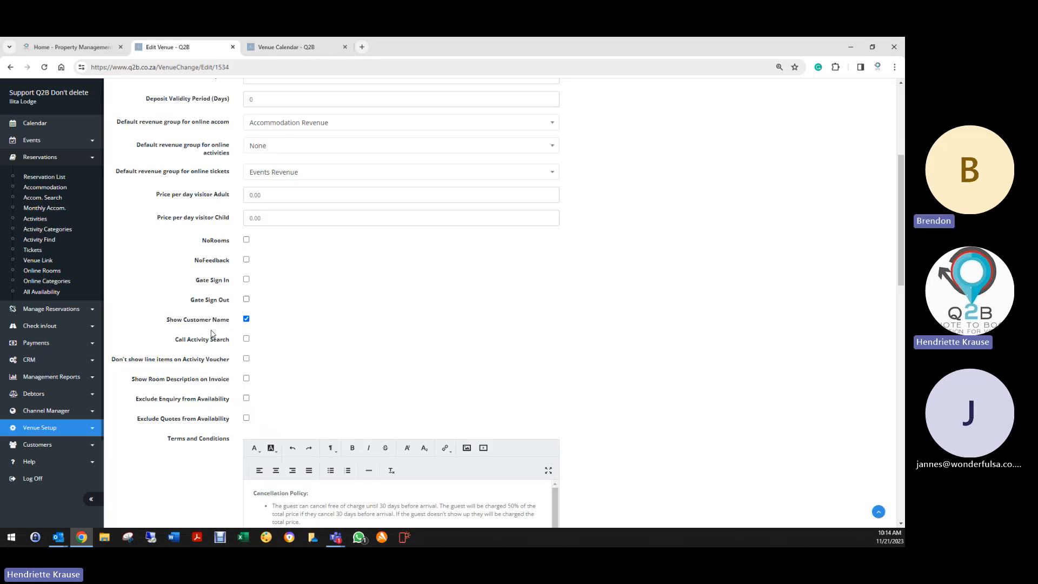
{"action": "scroll", "coordinate": [218, 339], "scroll_direction": "down", "scroll_amount": 2}
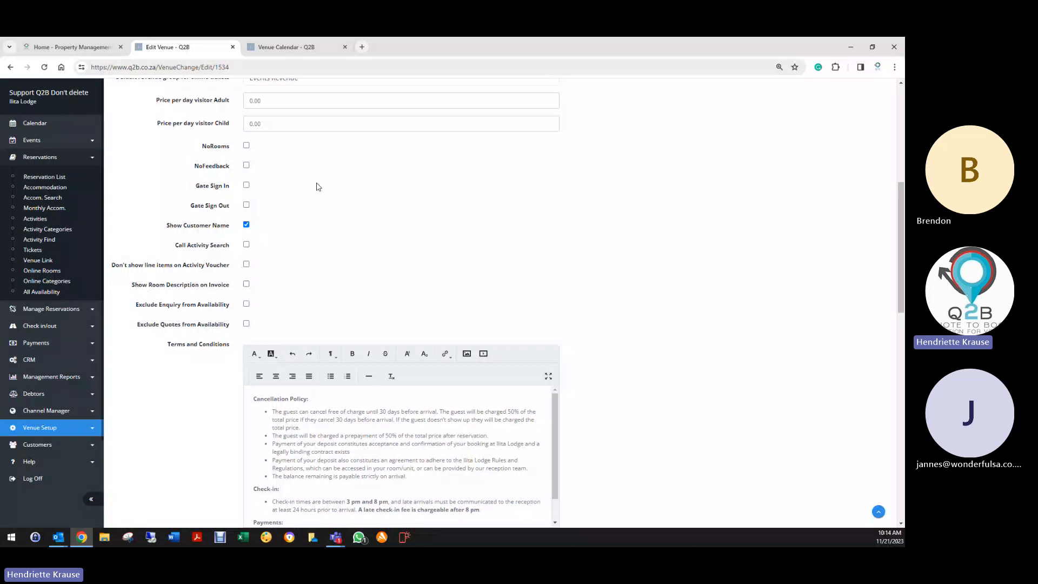
{"action": "left_click", "coordinate": [286, 47]}
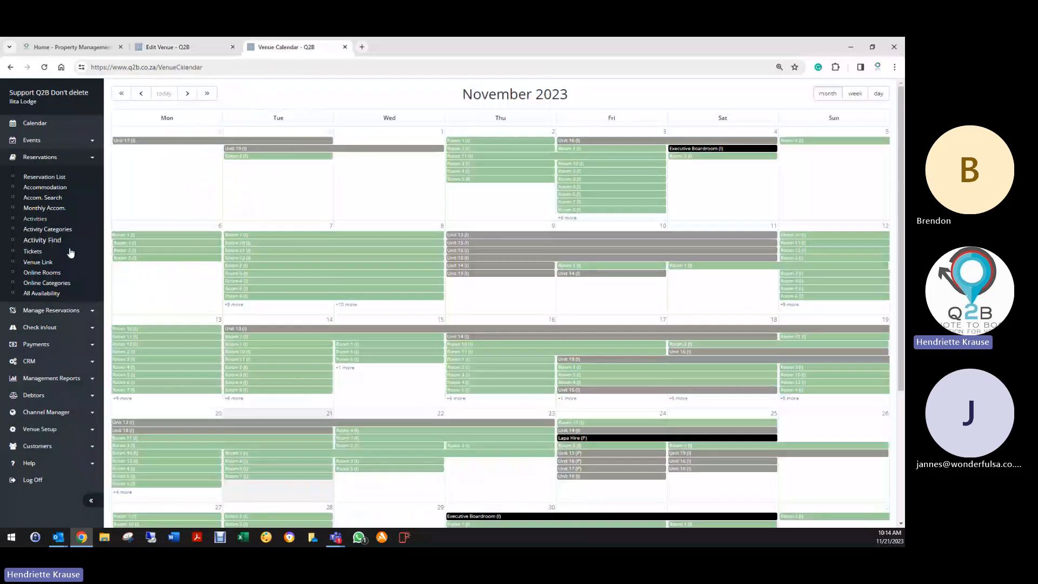
- Review the Lodge Executive King | Twin resource category's edit form, then go back to Edit Venue
{"action": "left_click", "coordinate": [38, 429]}
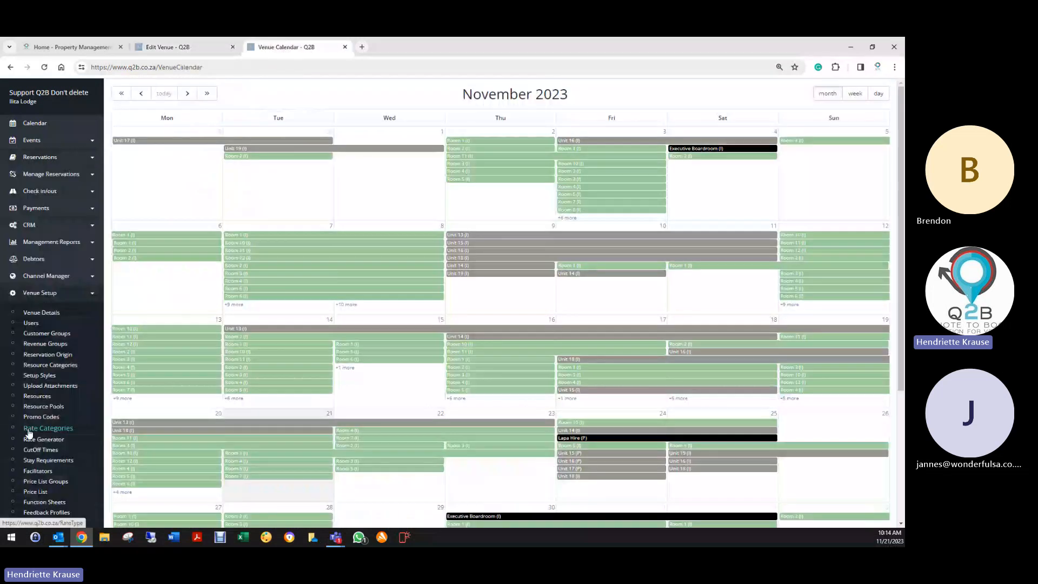
{"action": "left_click", "coordinate": [51, 367]}
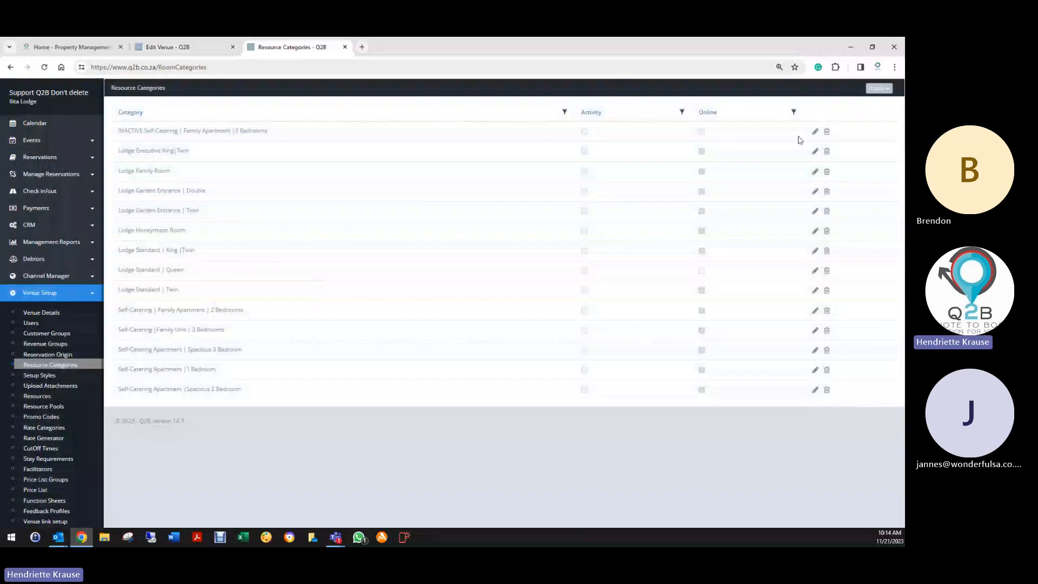
{"action": "left_click", "coordinate": [814, 151]}
{"action": "scroll", "coordinate": [312, 267], "scroll_direction": "down", "scroll_amount": 6}
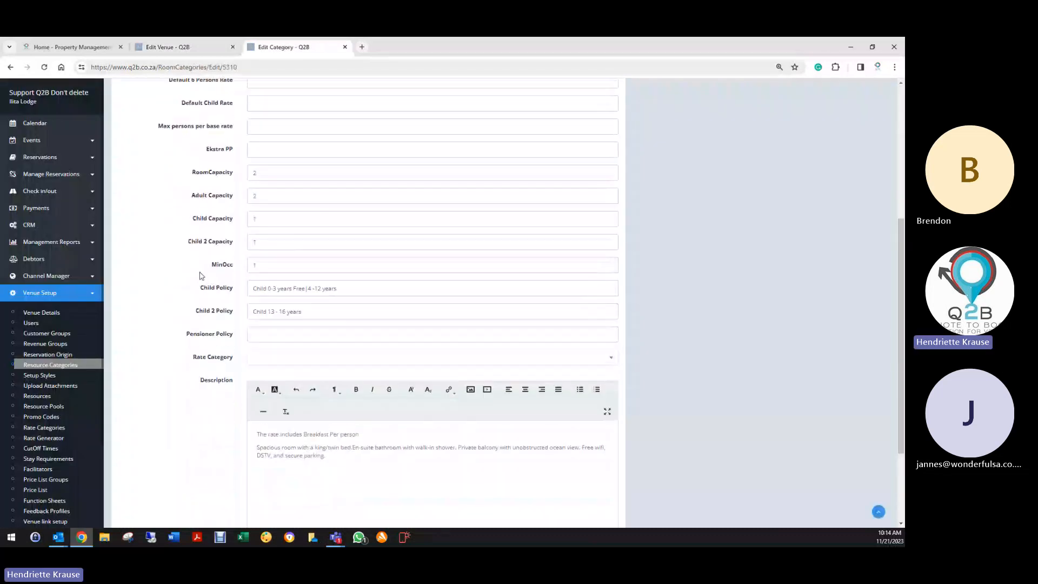
{"action": "scroll", "coordinate": [245, 123], "scroll_direction": "up", "scroll_amount": 3}
{"action": "scroll", "coordinate": [254, 151], "scroll_direction": "up", "scroll_amount": 2}
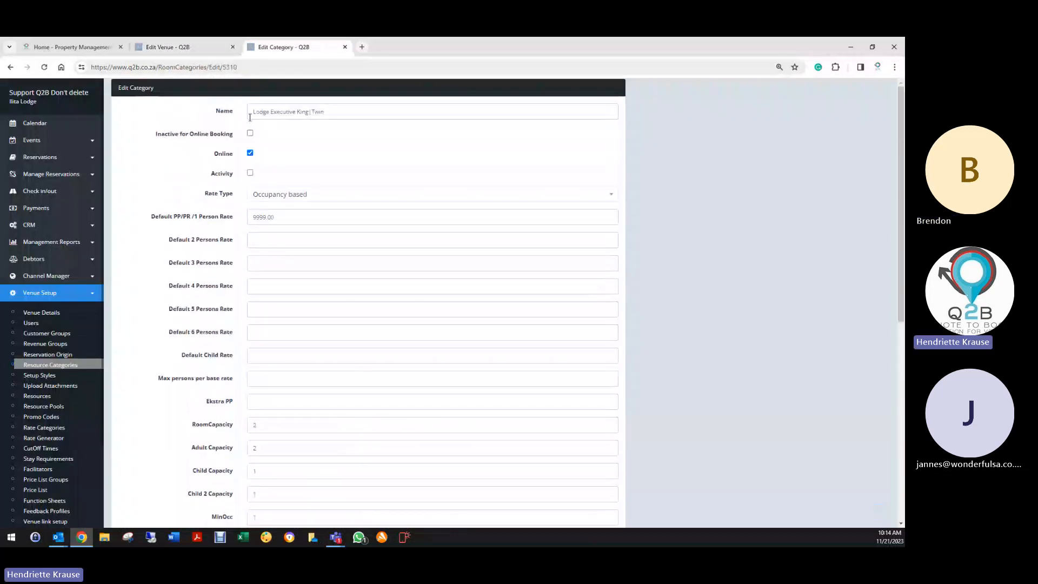
{"action": "scroll", "coordinate": [338, 112], "scroll_direction": "down", "scroll_amount": 10}
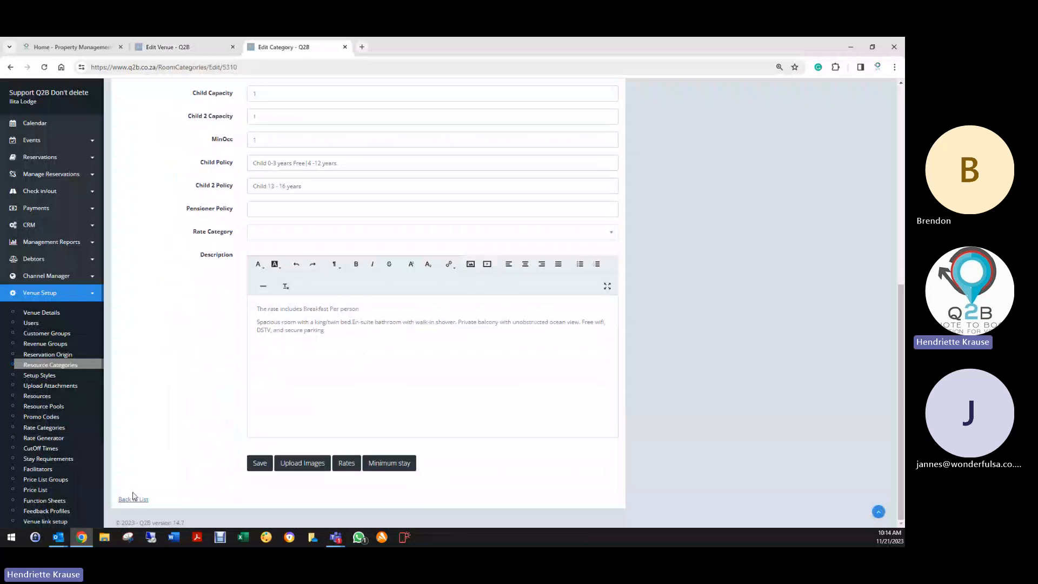
{"action": "left_click", "coordinate": [193, 49]}
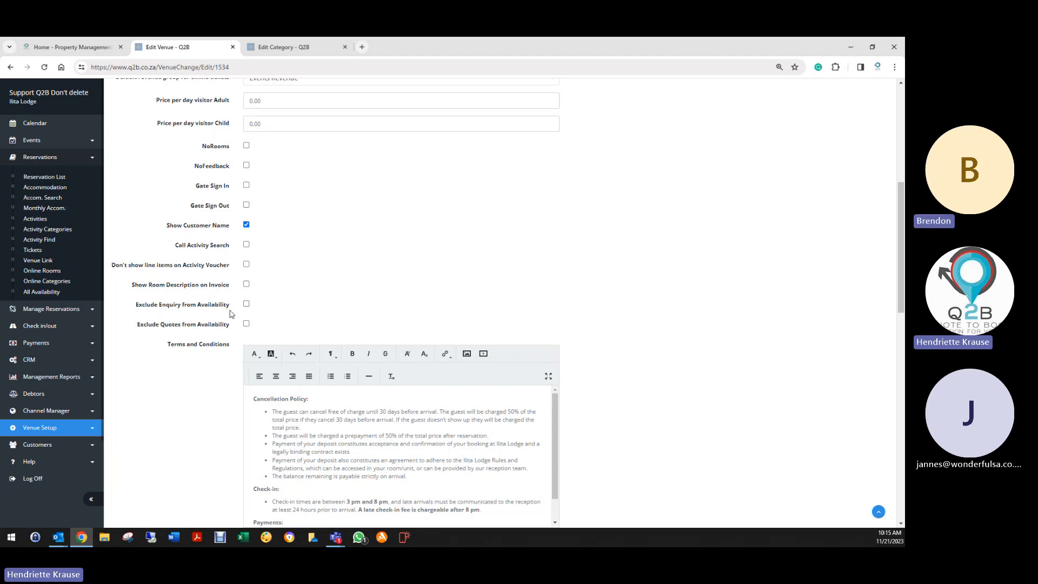
- Run the Availability Report for 28/11/2023–30/11/2023, grouped by categories instead of rooms
{"action": "left_click", "coordinate": [283, 49]}
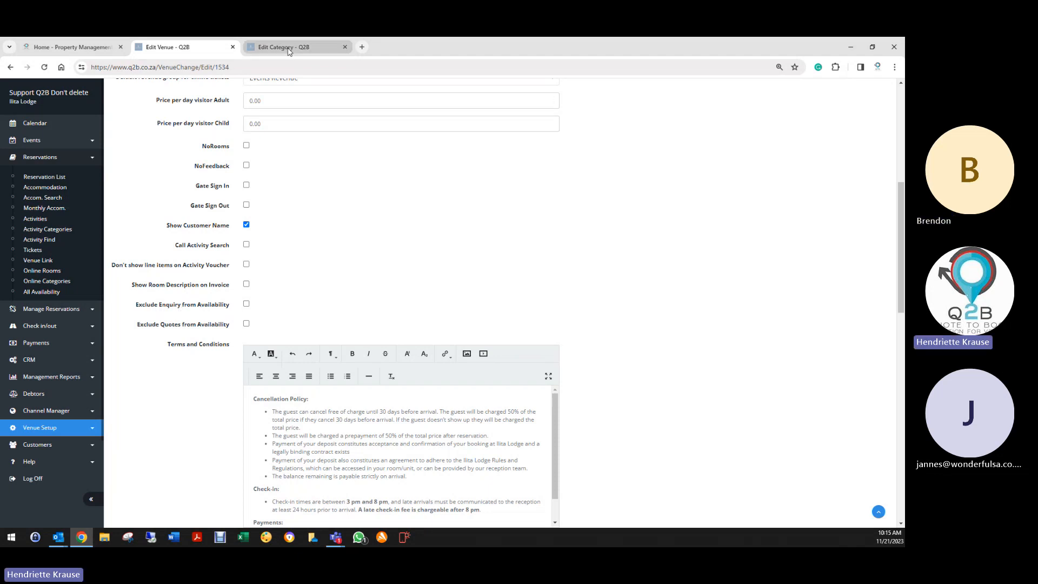
{"action": "left_click", "coordinate": [46, 244]}
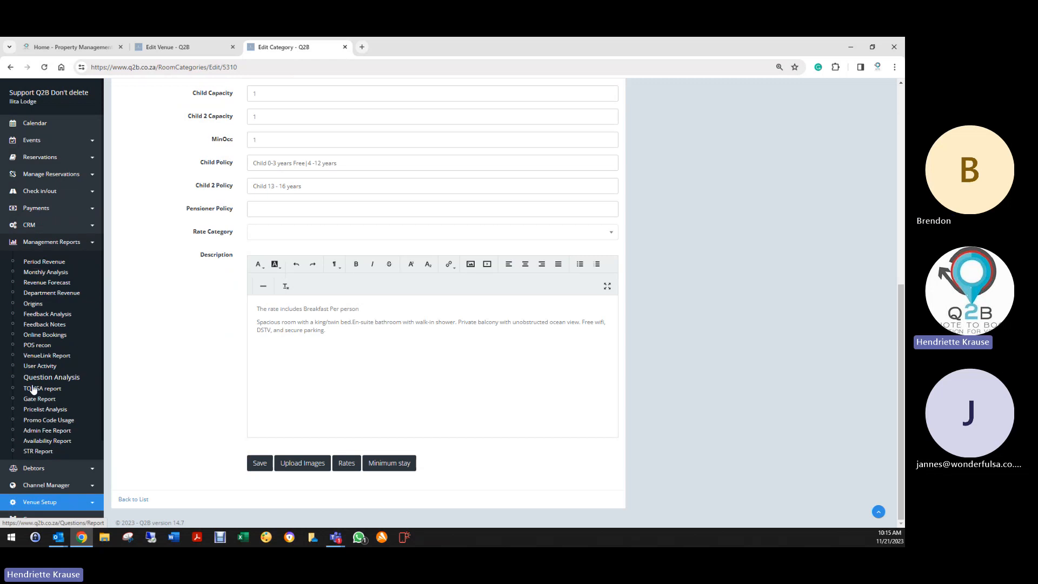
{"action": "left_click", "coordinate": [37, 438]}
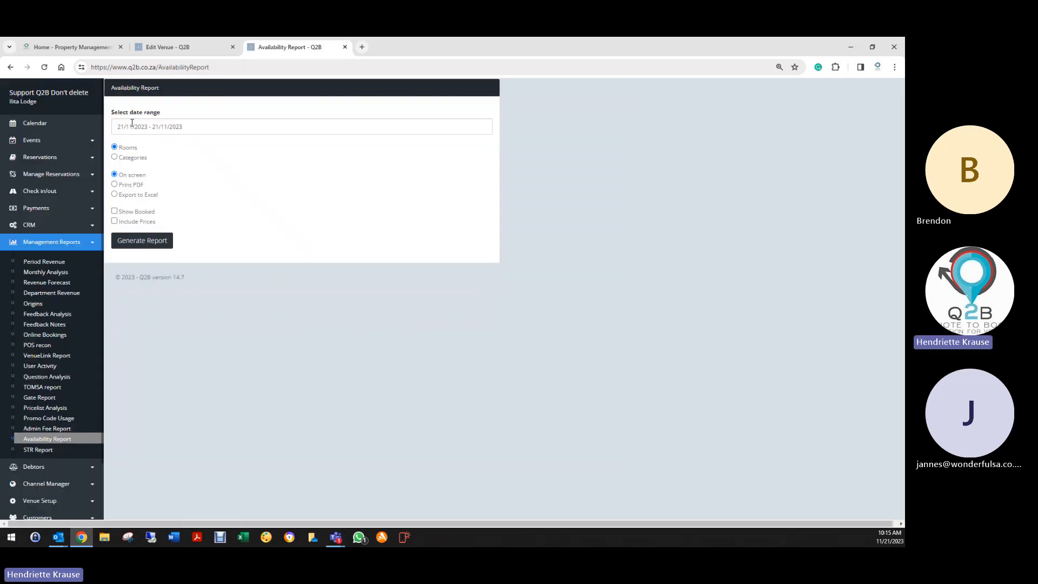
{"action": "left_click", "coordinate": [156, 126]}
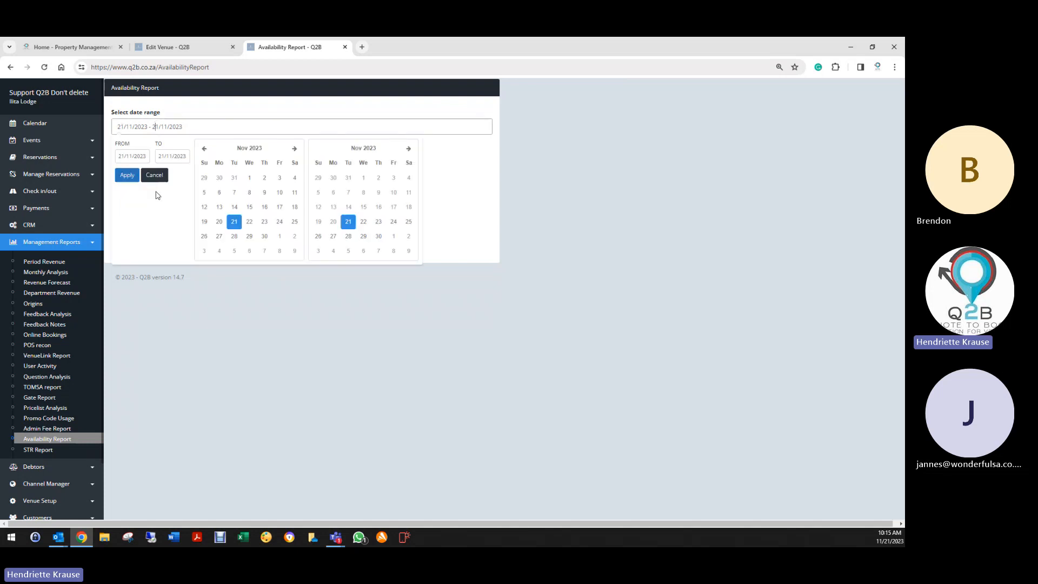
{"action": "left_click", "coordinate": [235, 236]}
{"action": "left_click", "coordinate": [379, 236]}
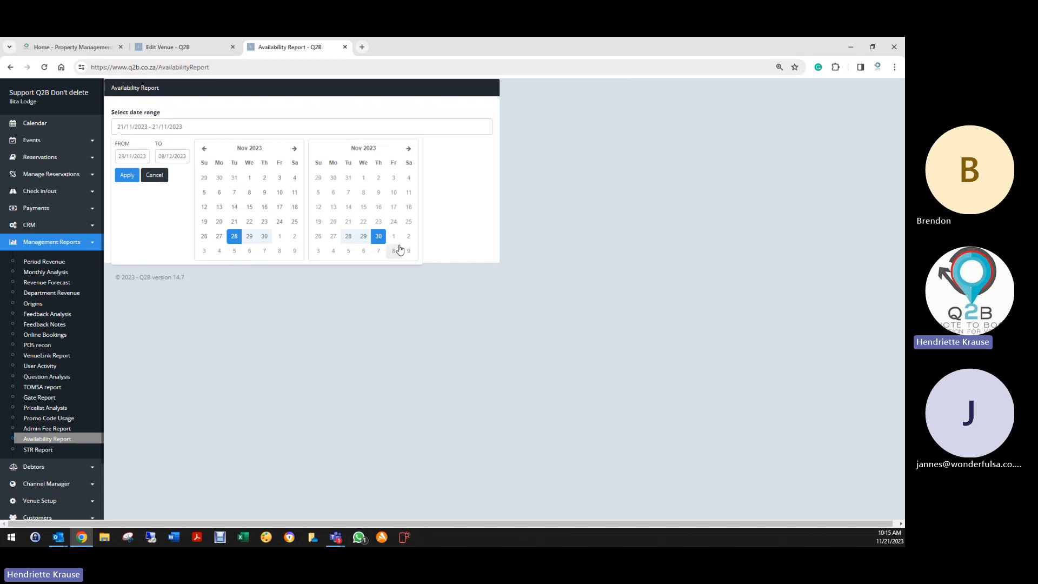
{"action": "left_click", "coordinate": [127, 175]}
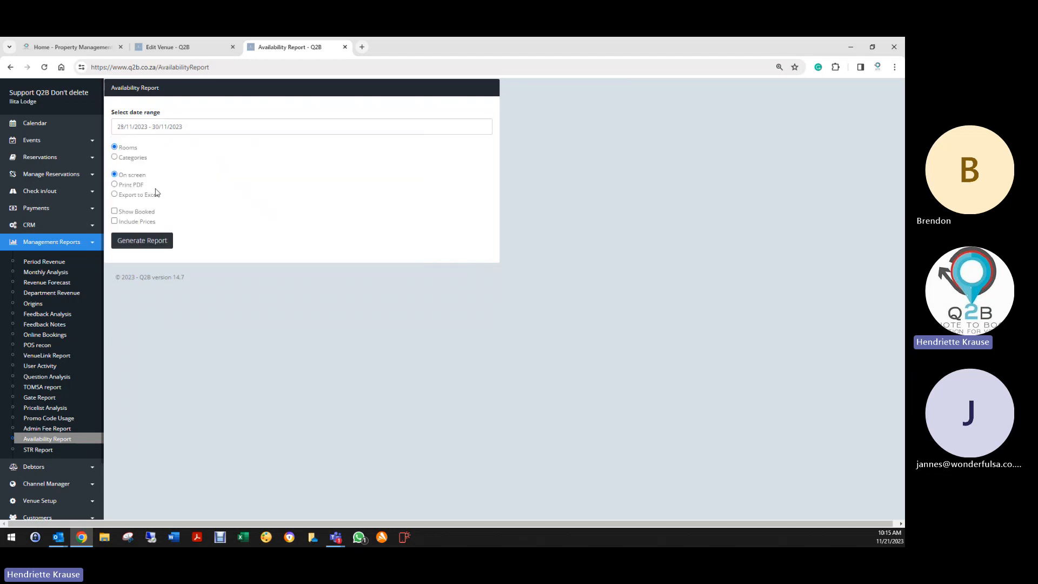
{"action": "left_click", "coordinate": [114, 156]}
- Glance over the venue settings, then bring up the Reservation List
{"action": "left_click", "coordinate": [168, 48]}
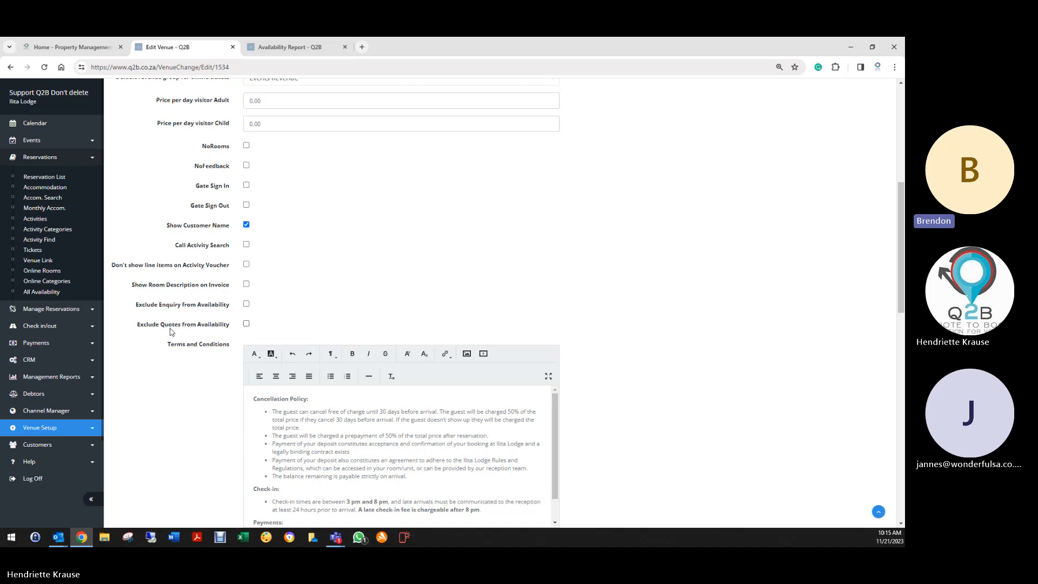
{"action": "scroll", "coordinate": [167, 339], "scroll_direction": "down", "scroll_amount": 3}
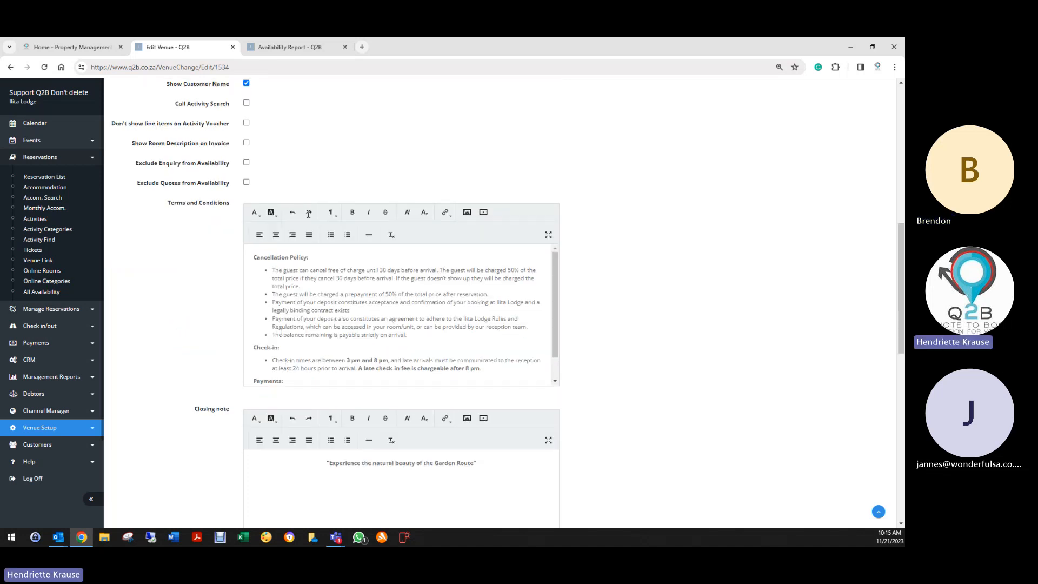
{"action": "left_click", "coordinate": [305, 47]}
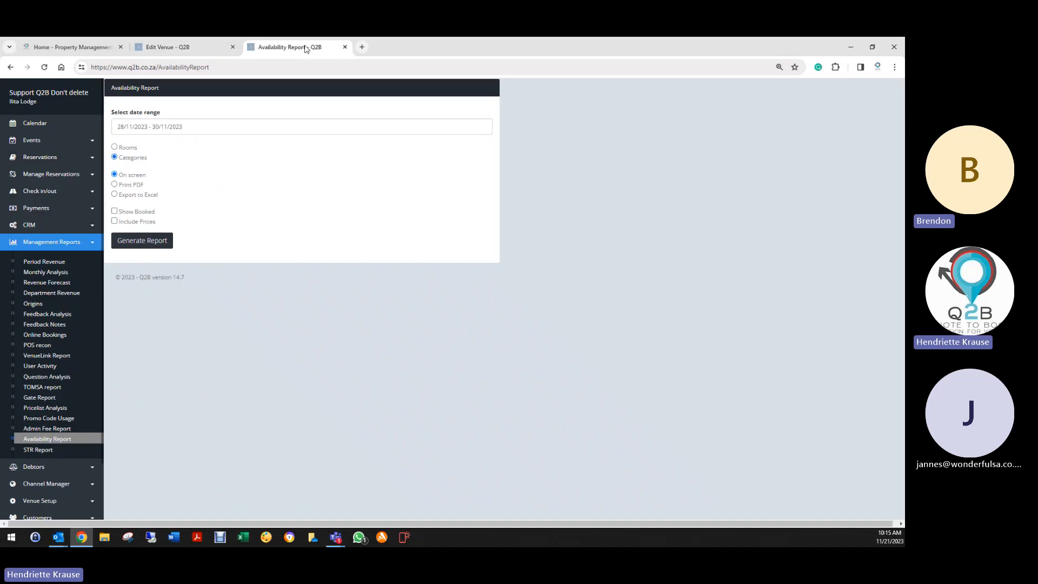
{"action": "left_click", "coordinate": [48, 158]}
{"action": "left_click", "coordinate": [46, 178]}
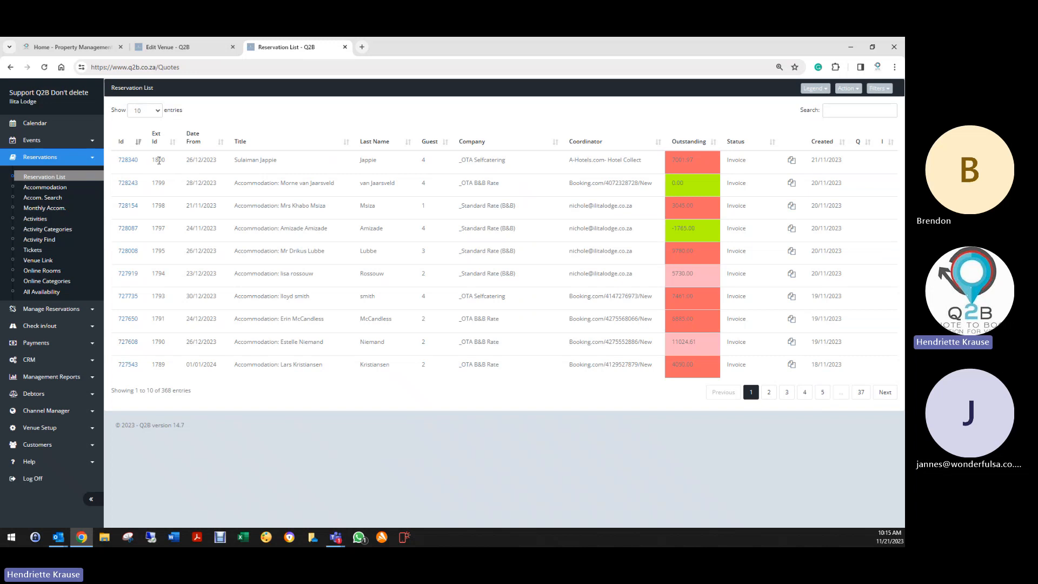
- Open the Standard Rate (B&B) reservation from 21/11/2023 and generate its tax invoice PDF
{"action": "left_click", "coordinate": [129, 208]}
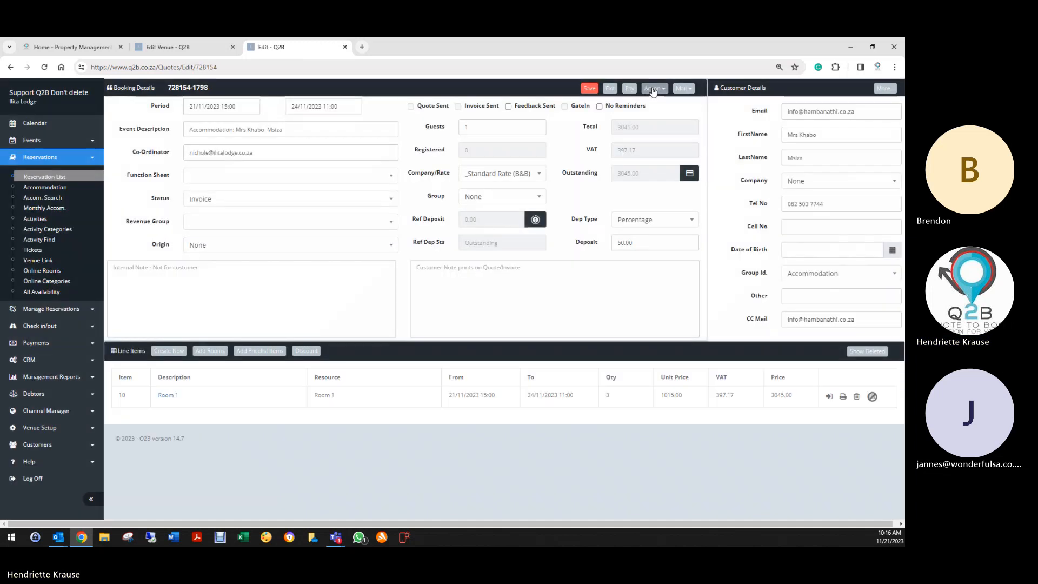
{"action": "left_click", "coordinate": [653, 89]}
{"action": "left_click", "coordinate": [598, 112]}
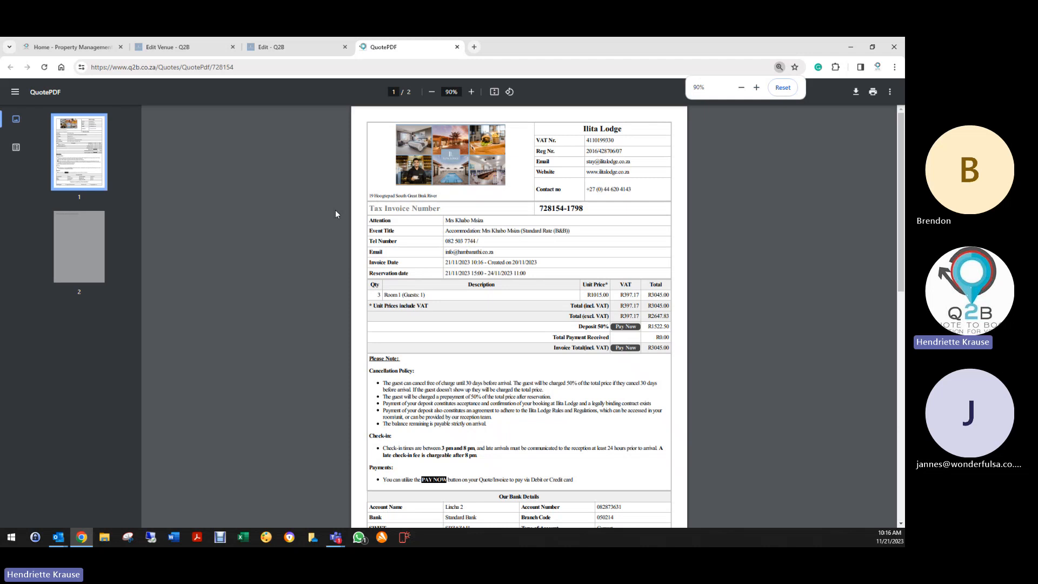
- Inspect the invoice's cancellation, check-in and payment wording, then compare it with the venue's Terms and Conditions
{"action": "scroll", "coordinate": [384, 357], "scroll_direction": "down", "scroll_amount": 2}
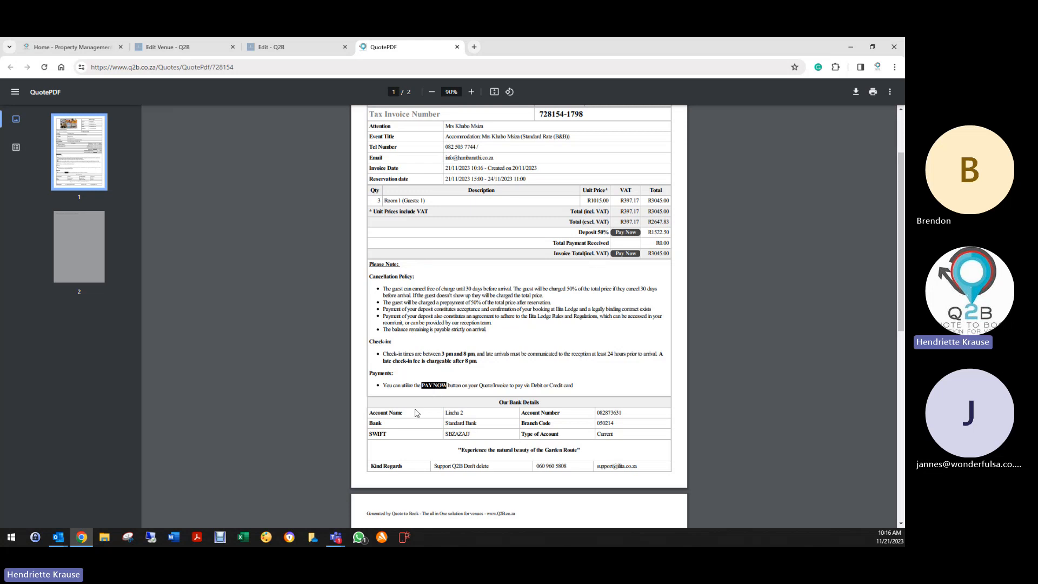
{"action": "scroll", "coordinate": [432, 473], "scroll_direction": "down", "scroll_amount": 3}
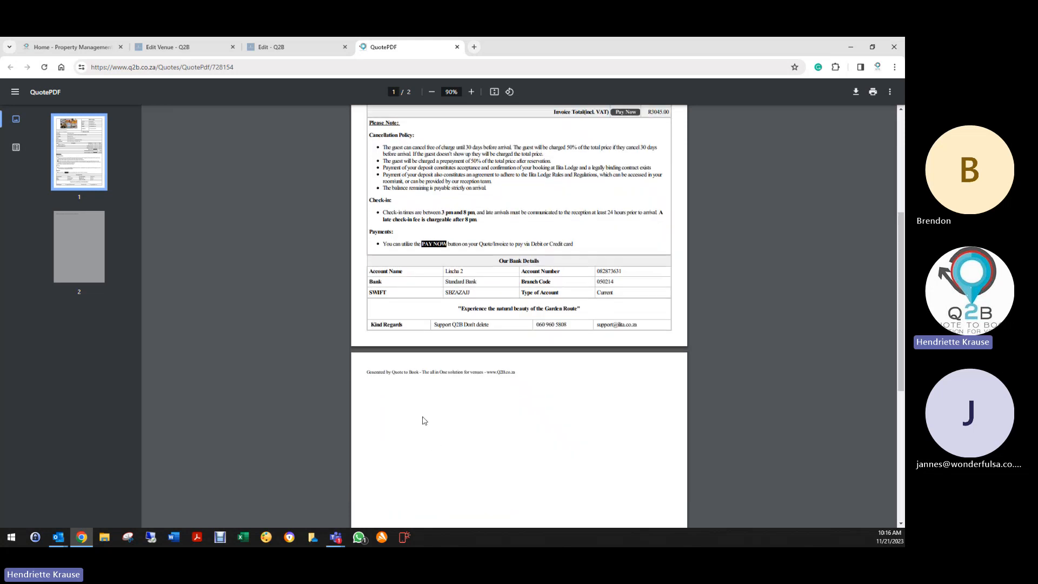
{"action": "scroll", "coordinate": [450, 357], "scroll_direction": "up", "scroll_amount": 3}
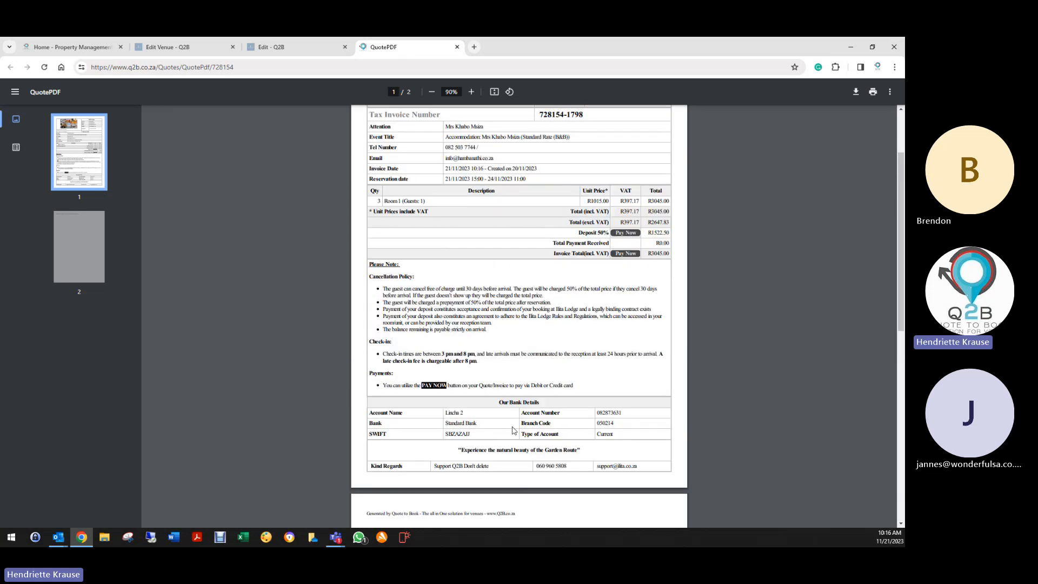
{"action": "scroll", "coordinate": [500, 435], "scroll_direction": "down", "scroll_amount": 3}
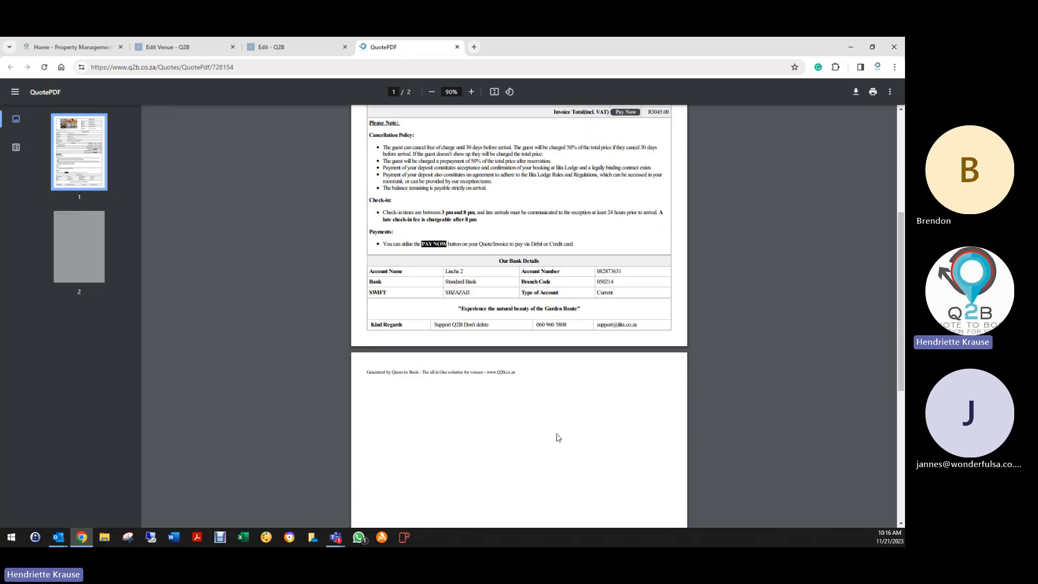
{"action": "scroll", "coordinate": [557, 436], "scroll_direction": "up", "scroll_amount": 4}
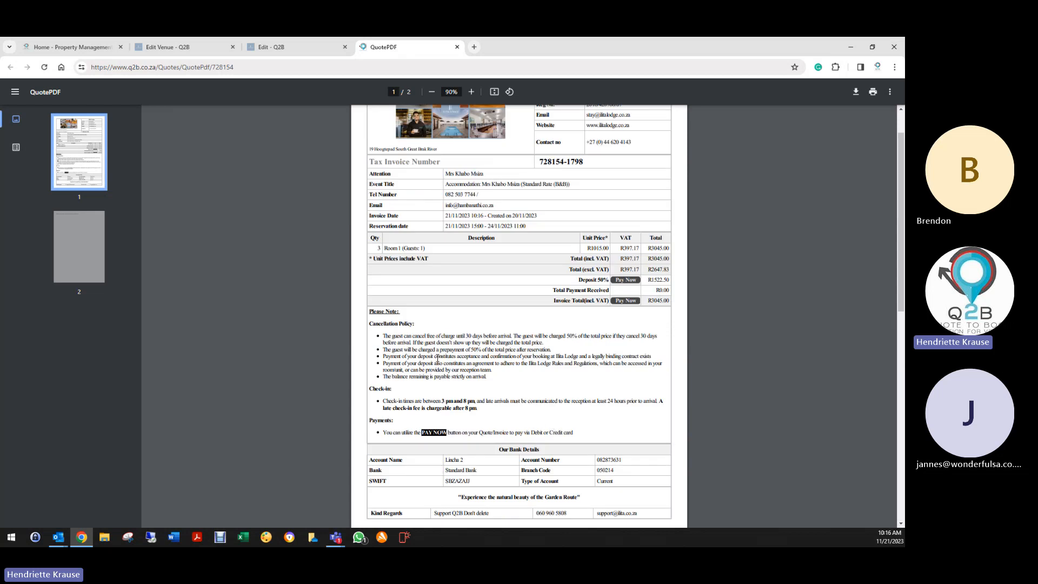
{"action": "left_click_drag", "start_coordinate": [393, 318], "coordinate": [595, 431]}
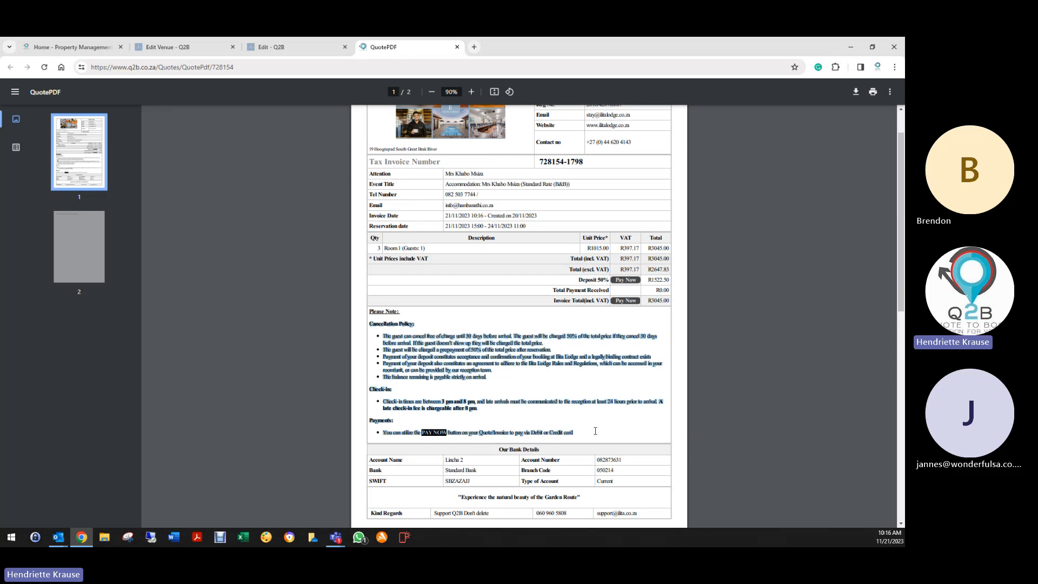
{"action": "left_click", "coordinate": [452, 413]}
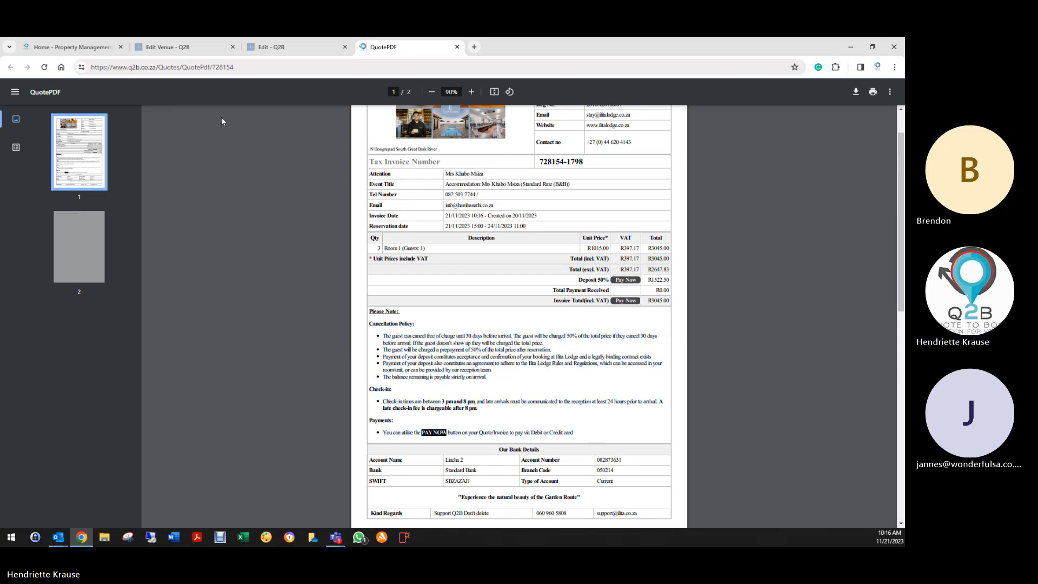
{"action": "left_click", "coordinate": [175, 46]}
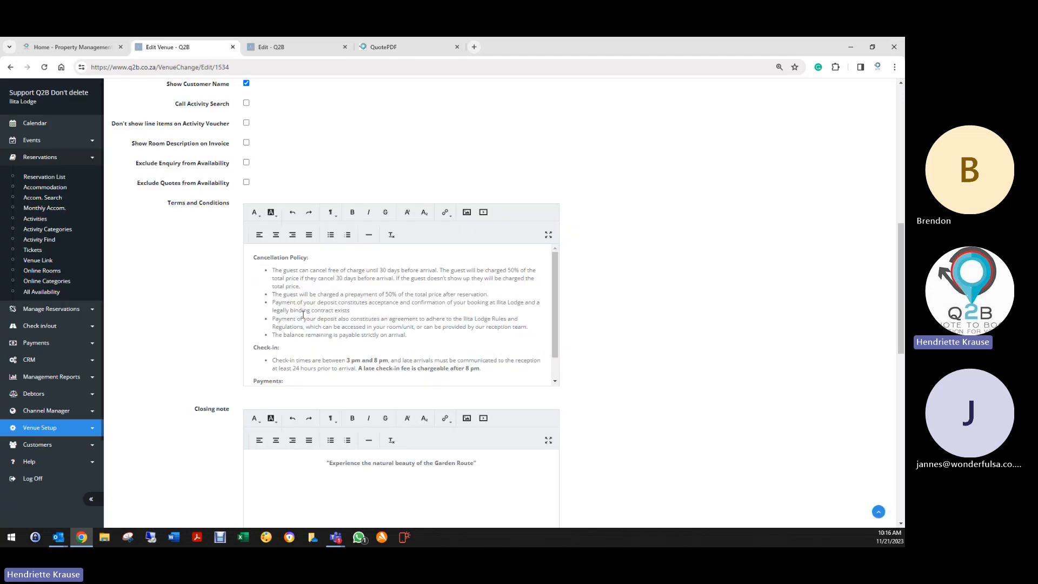
{"action": "scroll", "coordinate": [288, 331], "scroll_direction": "down", "scroll_amount": 1}
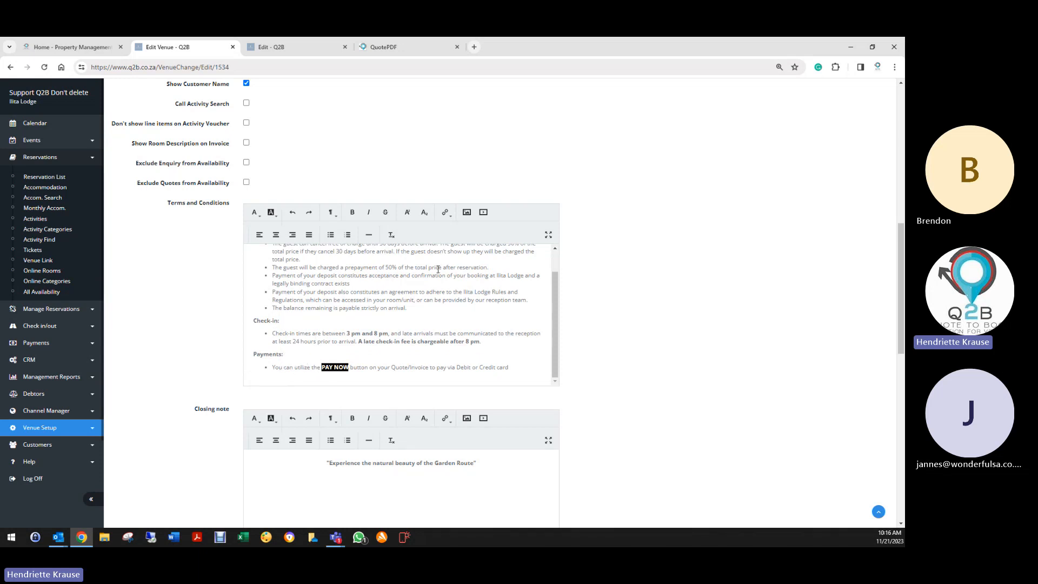
- Cut the cancellation and check-in policy text out of Terms and Conditions
{"action": "scroll", "coordinate": [486, 345], "scroll_direction": "up", "scroll_amount": 1}
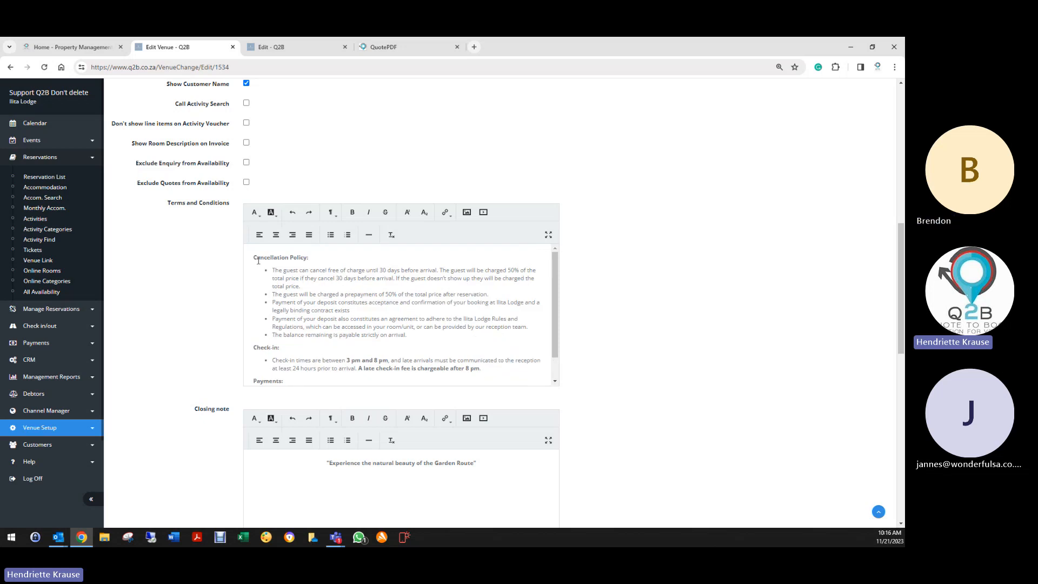
{"action": "left_click_drag", "start_coordinate": [247, 258], "coordinate": [496, 372]}
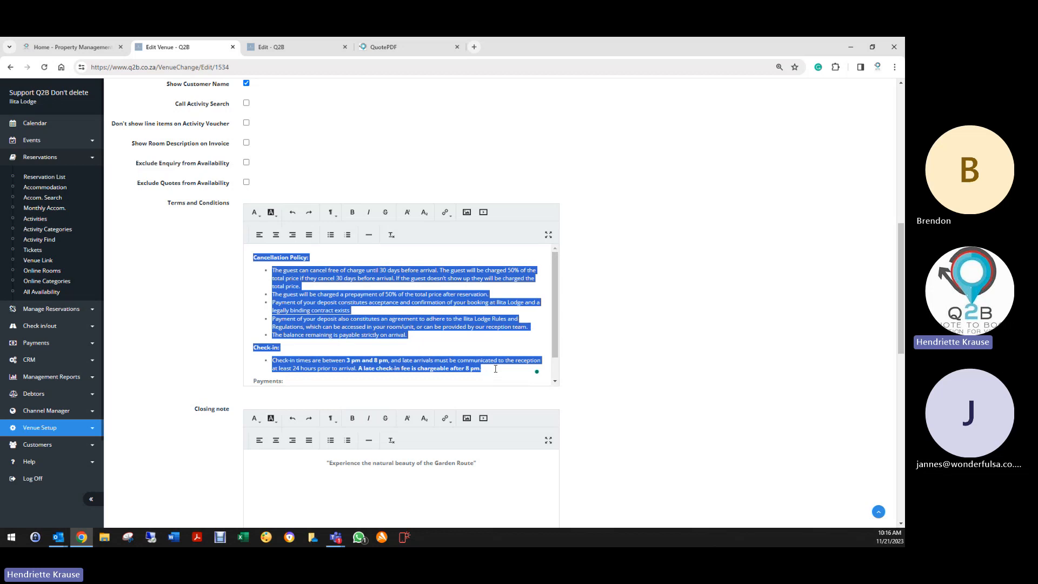
{"action": "right_click", "coordinate": [397, 303]}
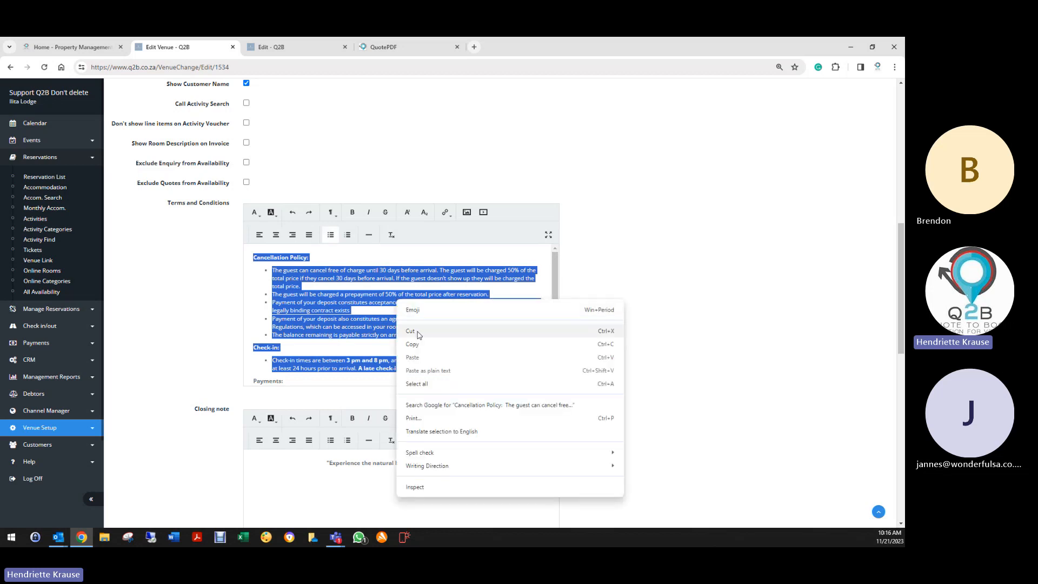
{"action": "left_click", "coordinate": [417, 333]}
- Paste the policy into the Closing note, remove the blank line above it, and left-align the Cancellation Policy heading
{"action": "scroll", "coordinate": [307, 347], "scroll_direction": "down", "scroll_amount": 3}
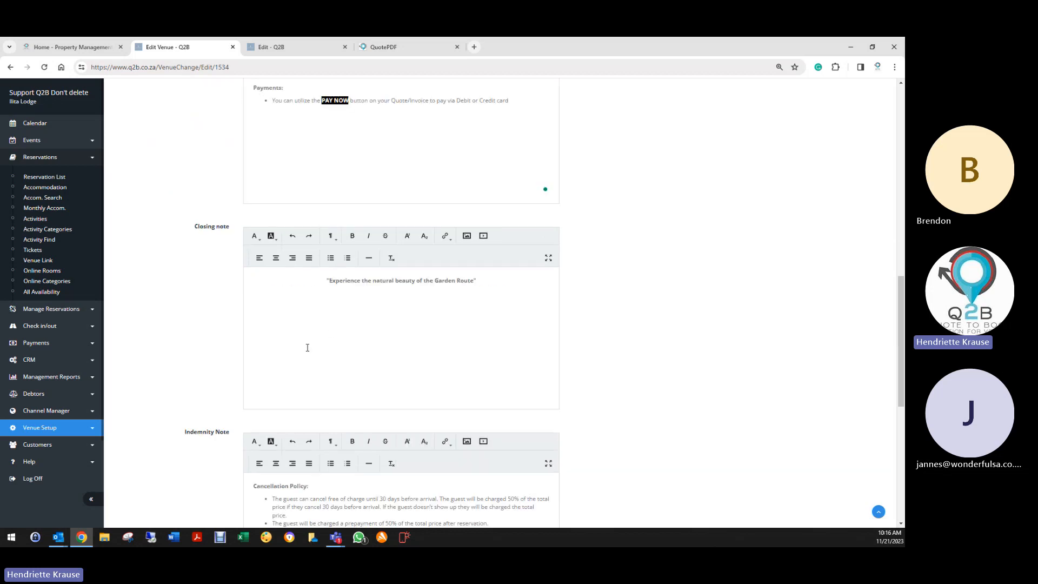
{"action": "left_click", "coordinate": [495, 278]}
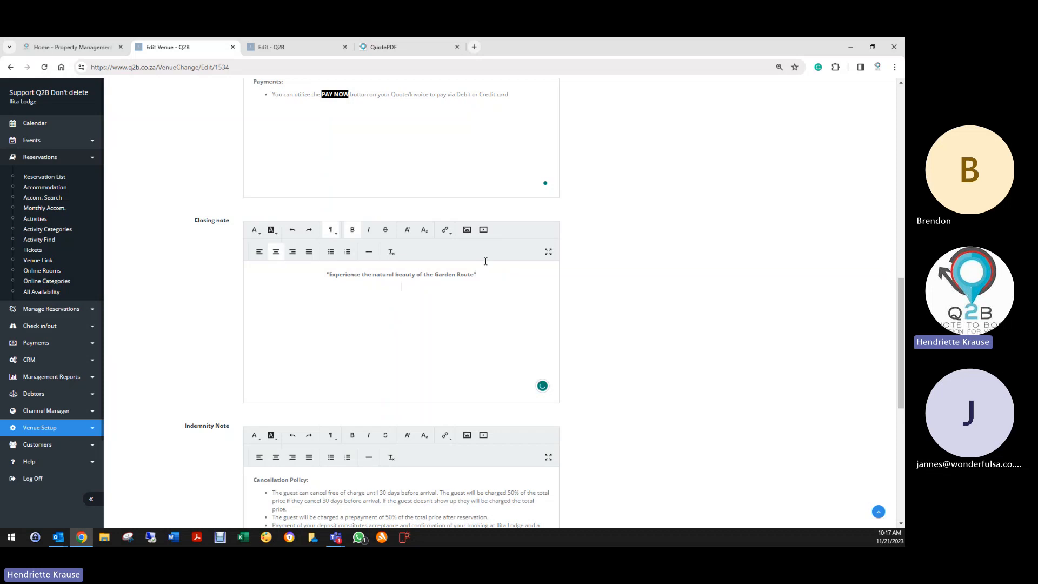
{"action": "key", "text": "ctrl+v"}
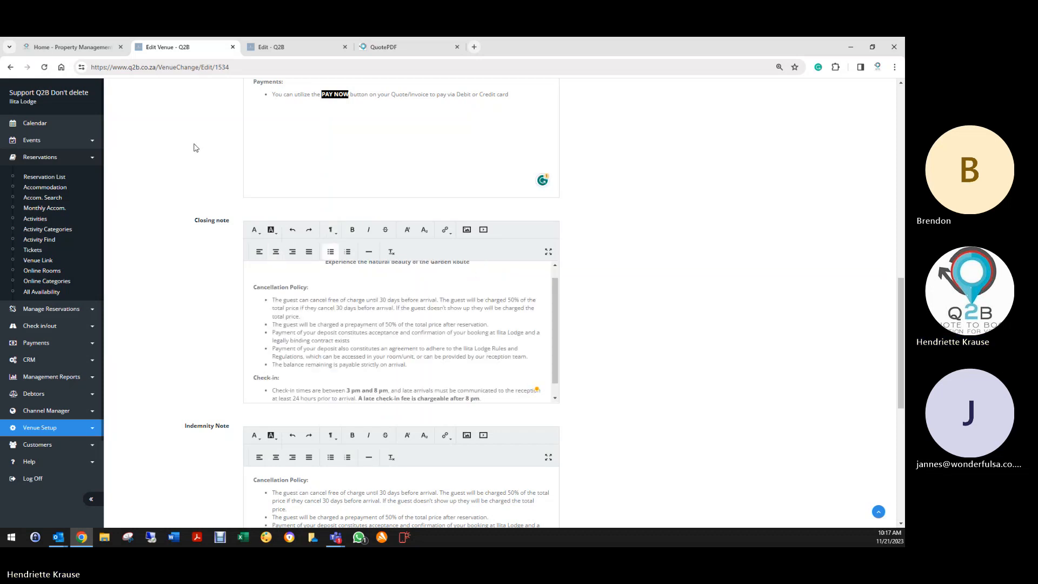
{"action": "left_click", "coordinate": [263, 274]}
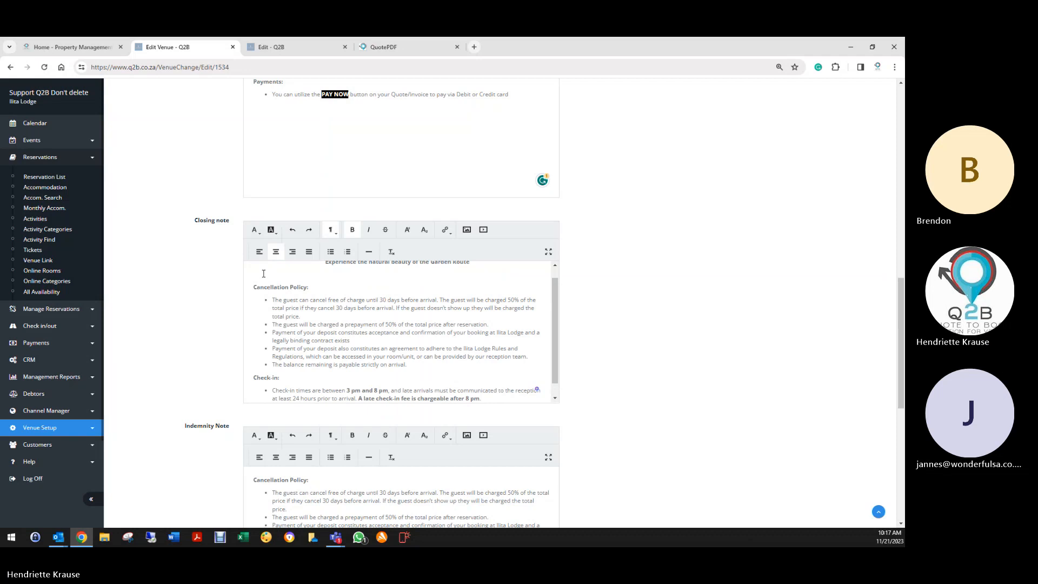
{"action": "key", "text": "Delete"}
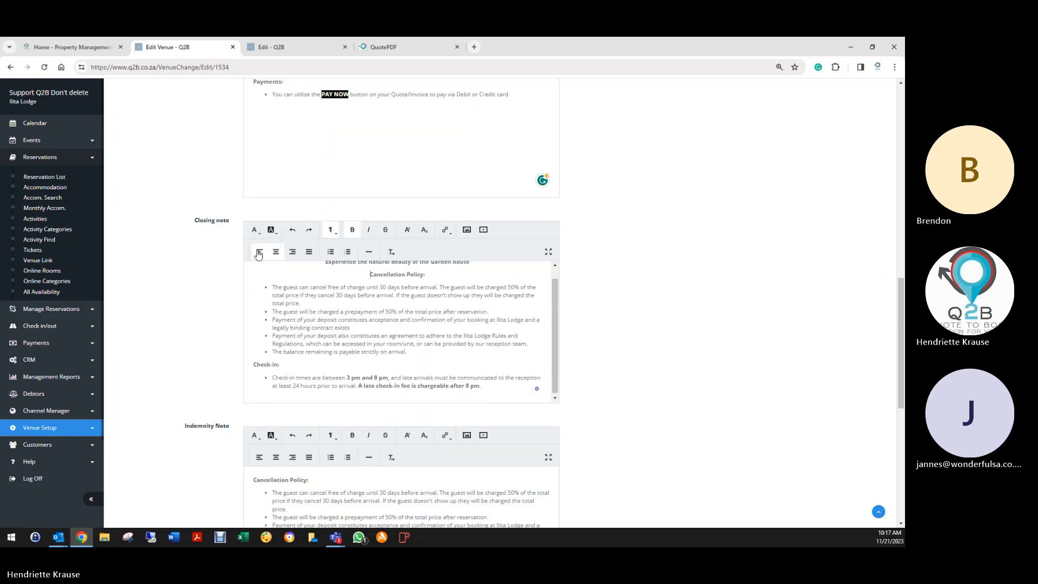
{"action": "left_click", "coordinate": [259, 251]}
- Save the venue's updated templates
{"action": "scroll", "coordinate": [216, 354], "scroll_direction": "down", "scroll_amount": 2}
{"action": "scroll", "coordinate": [217, 346], "scroll_direction": "down", "scroll_amount": 3}
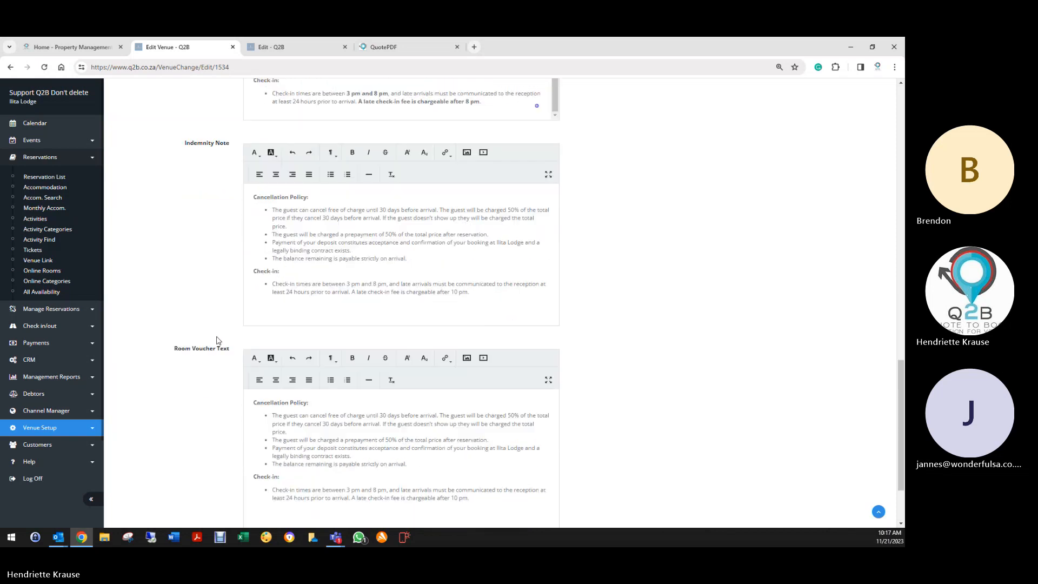
{"action": "scroll", "coordinate": [222, 379], "scroll_direction": "down", "scroll_amount": 2}
{"action": "left_click", "coordinate": [257, 468]}
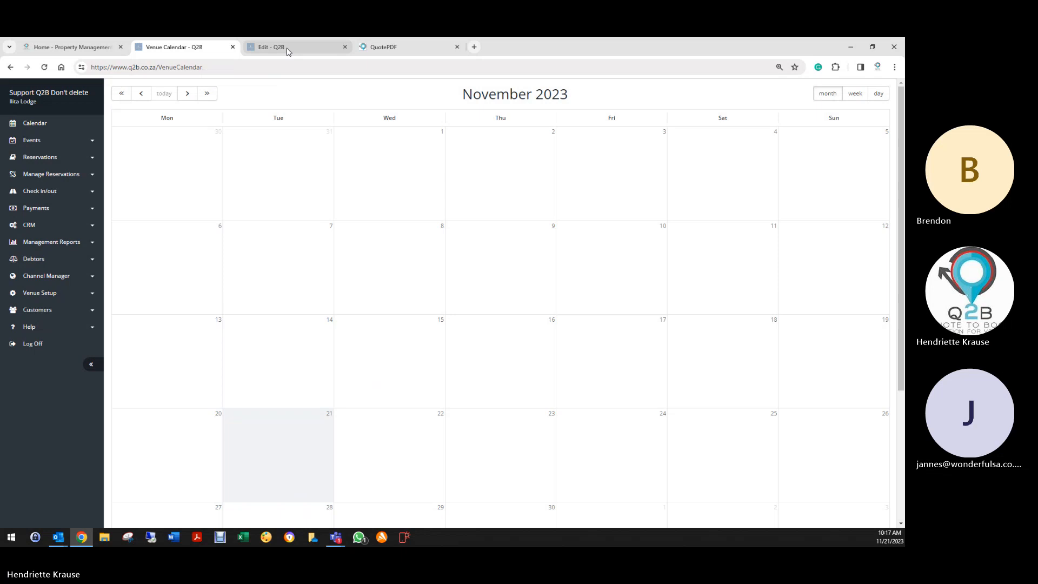
- Replace the old invoice PDF with a freshly printed one and check the new closing note on page 2
{"action": "left_click", "coordinate": [287, 51]}
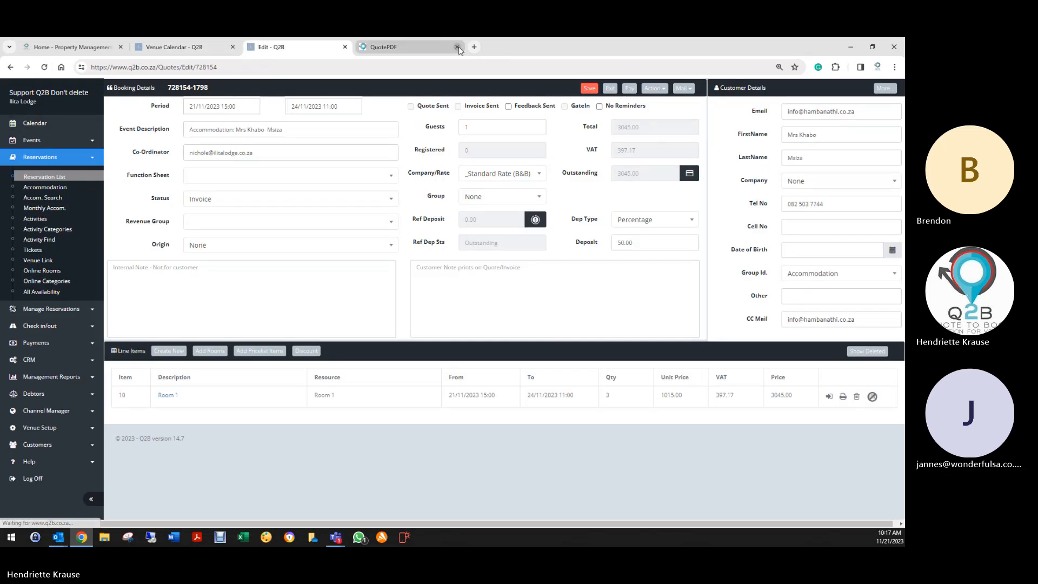
{"action": "left_click", "coordinate": [456, 47]}
{"action": "left_click", "coordinate": [655, 94]}
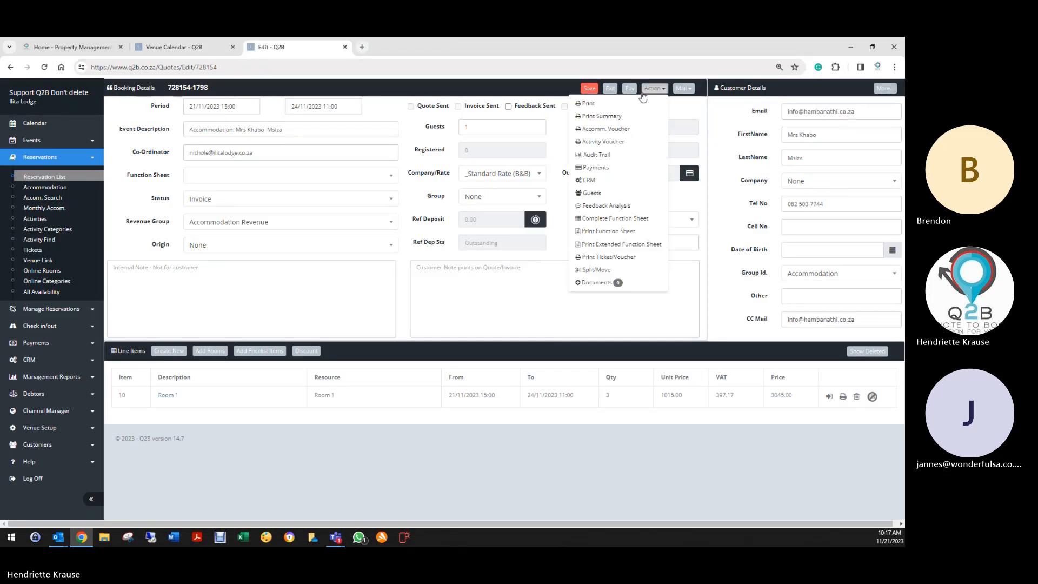
{"action": "left_click", "coordinate": [600, 111]}
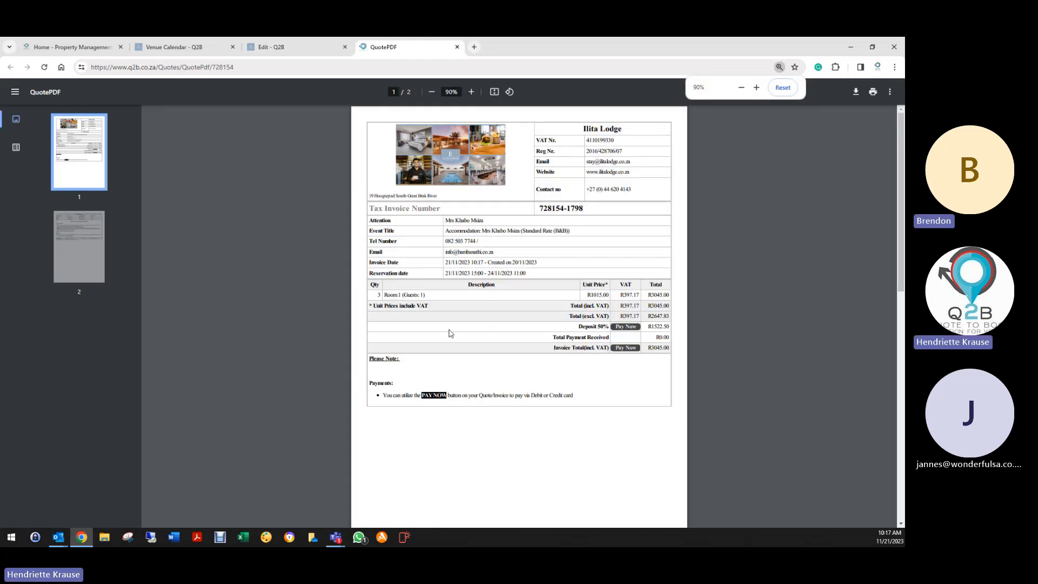
{"action": "scroll", "coordinate": [453, 326], "scroll_direction": "down", "scroll_amount": 3}
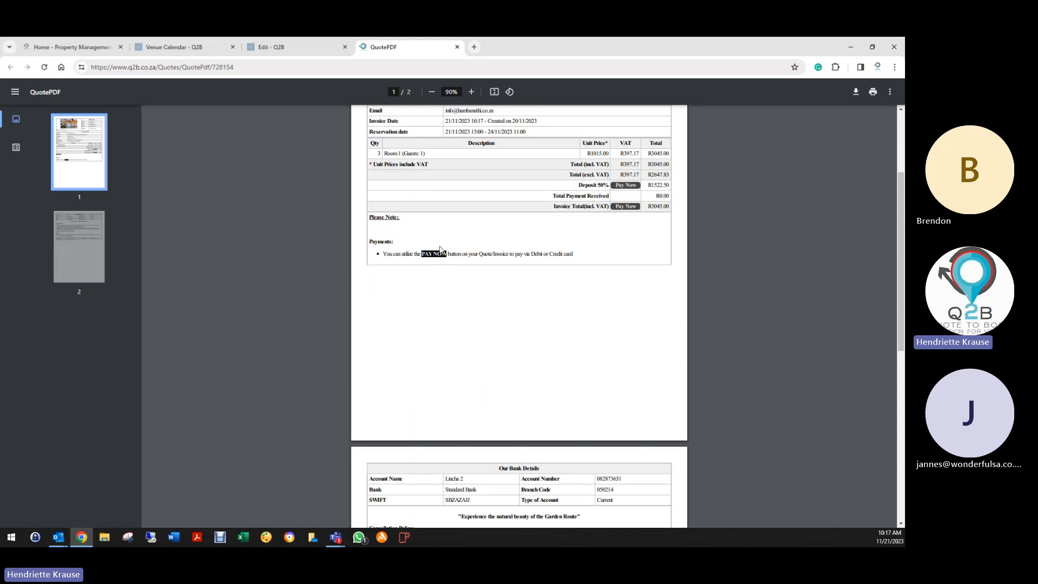
{"action": "scroll", "coordinate": [427, 260], "scroll_direction": "down", "scroll_amount": 6}
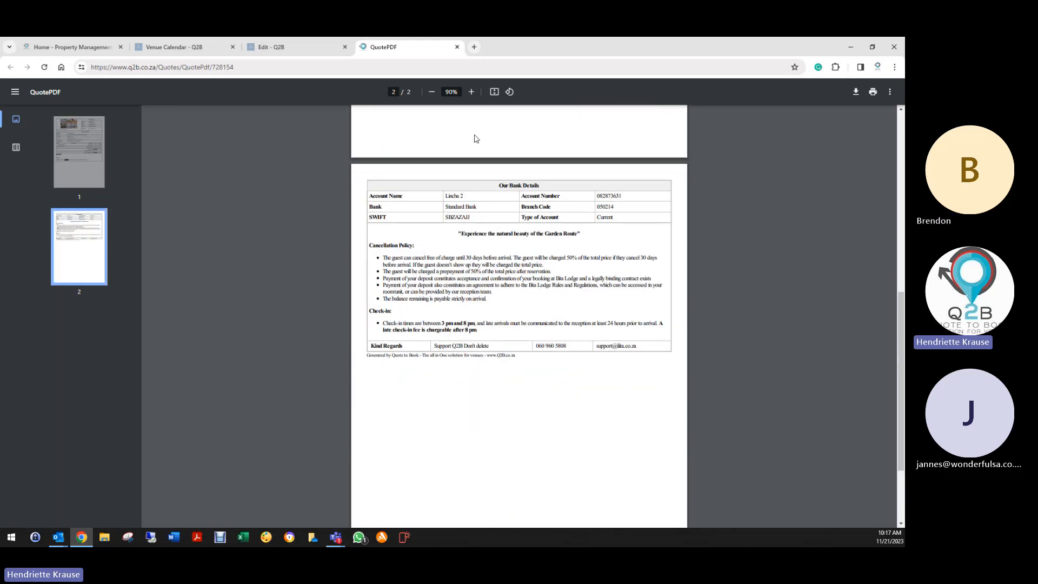
{"action": "scroll", "coordinate": [576, 197], "scroll_direction": "up", "scroll_amount": 3}
{"action": "scroll", "coordinate": [376, 342], "scroll_direction": "down", "scroll_amount": 2}
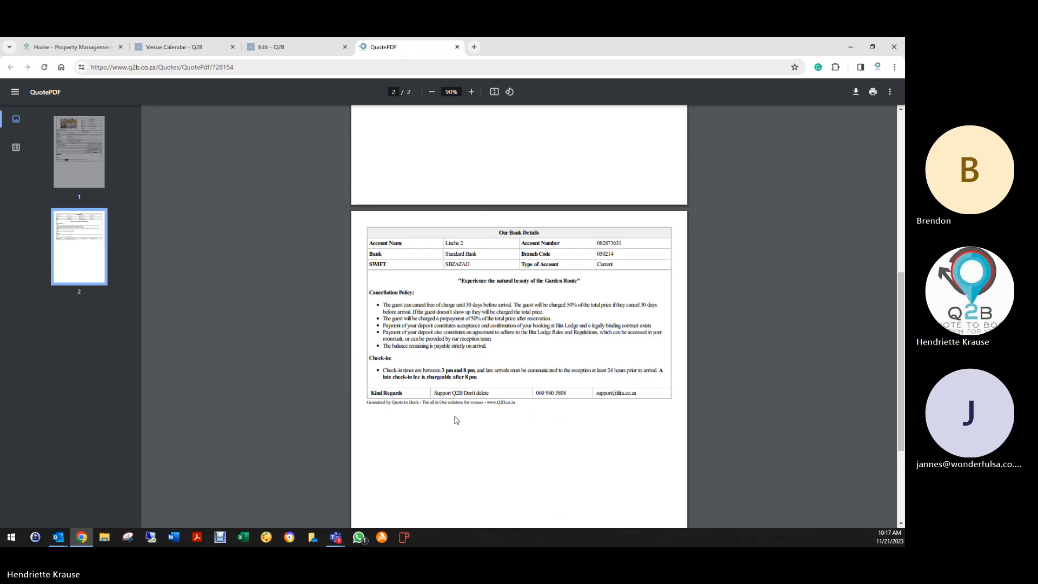
- Open the venue's Default Values and delete the blank first line of Terms and Conditions
{"action": "left_click", "coordinate": [457, 47]}
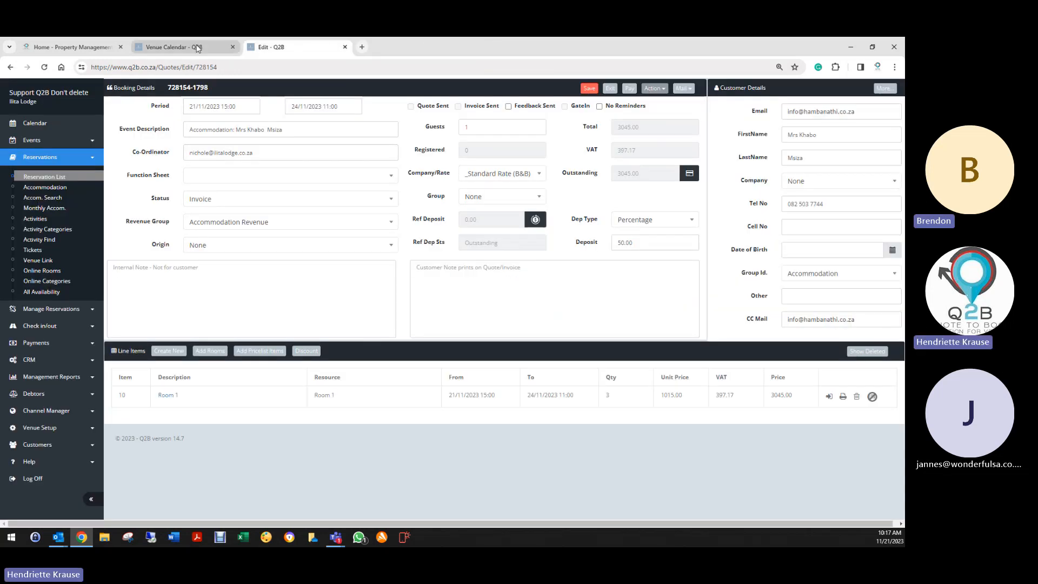
{"action": "left_click", "coordinate": [197, 48]}
{"action": "left_click", "coordinate": [40, 292]}
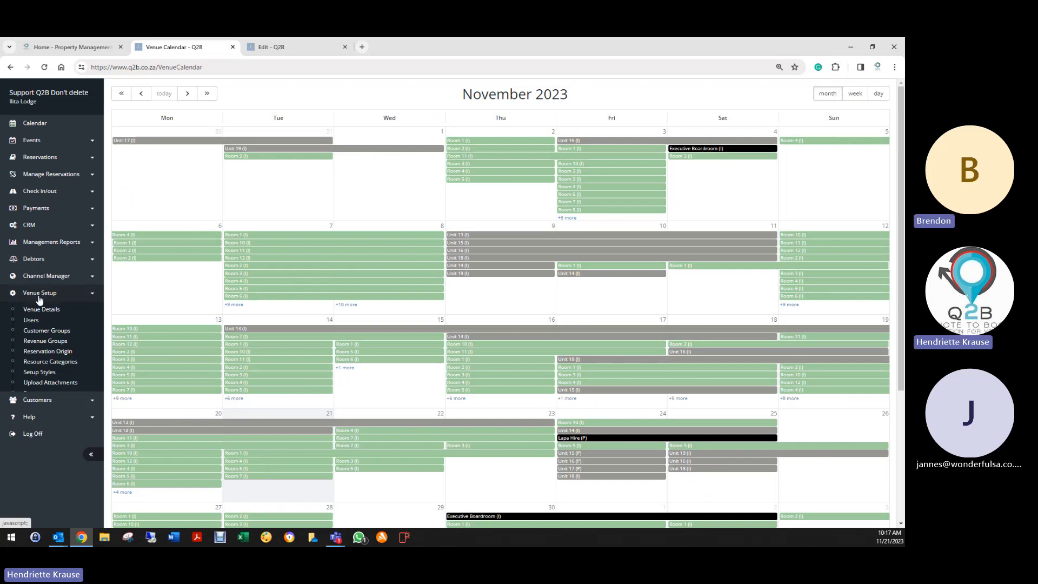
{"action": "left_click", "coordinate": [33, 313]}
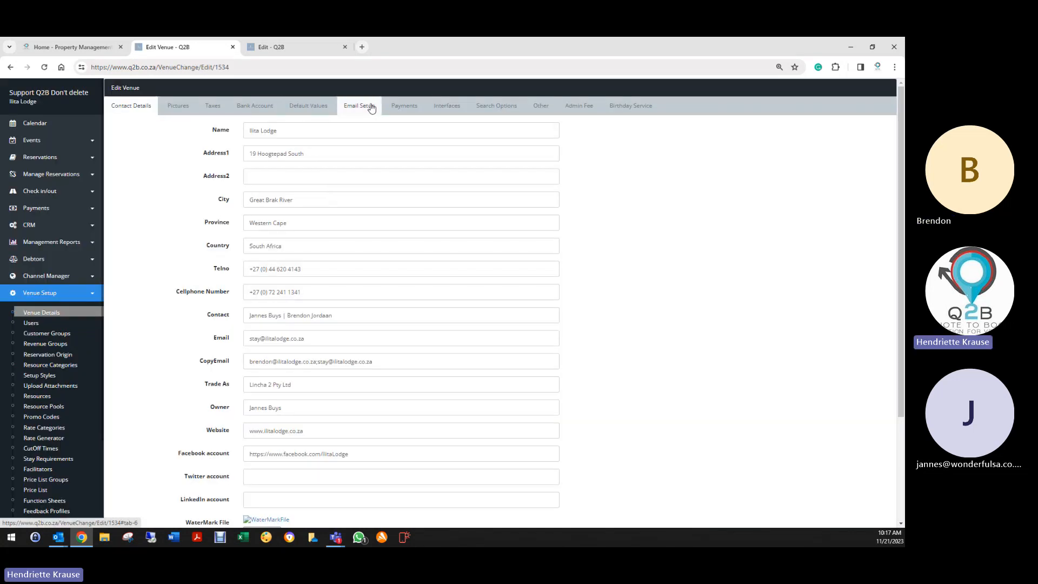
{"action": "left_click", "coordinate": [311, 104]}
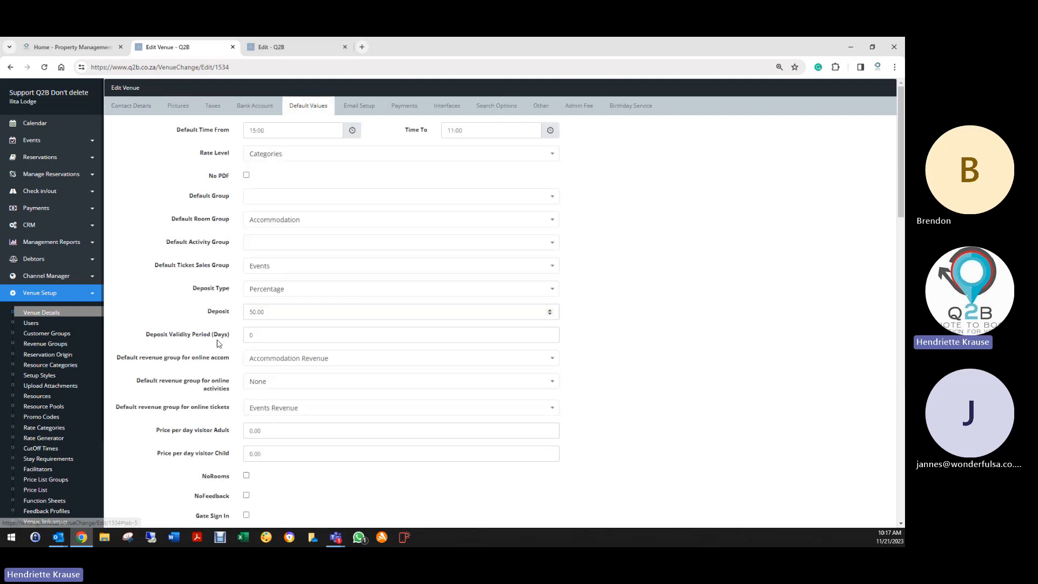
{"action": "scroll", "coordinate": [216, 423], "scroll_direction": "down", "scroll_amount": 5}
{"action": "scroll", "coordinate": [216, 423], "scroll_direction": "down", "scroll_amount": 6}
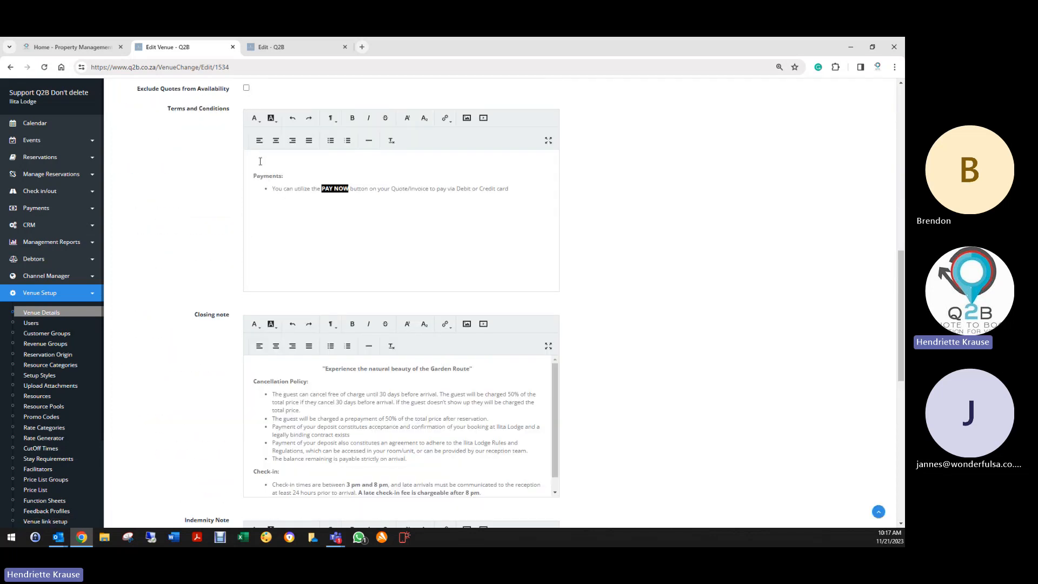
{"action": "key", "text": "Delete"}
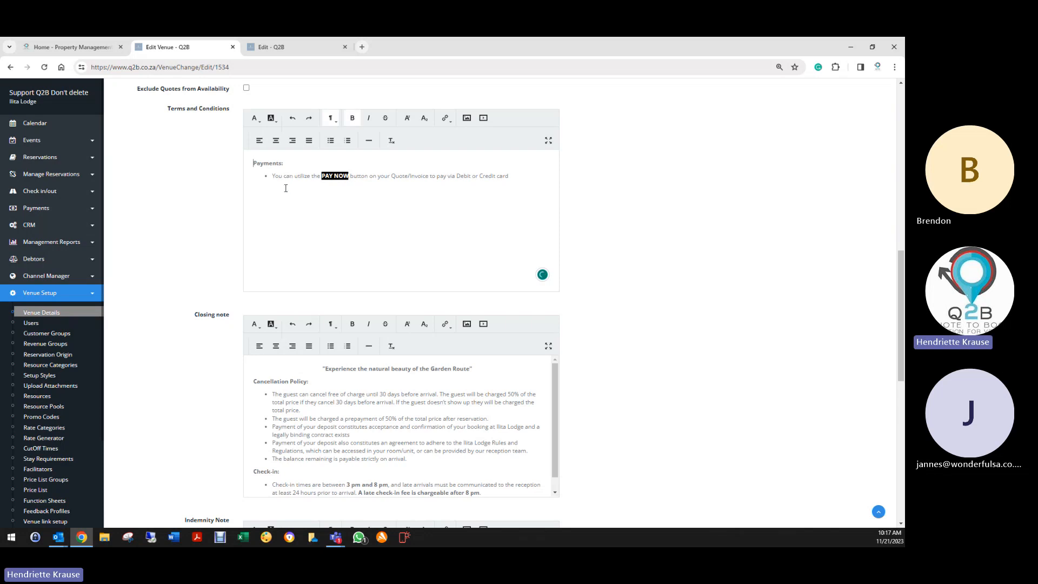
{"action": "left_click", "coordinate": [527, 177]}
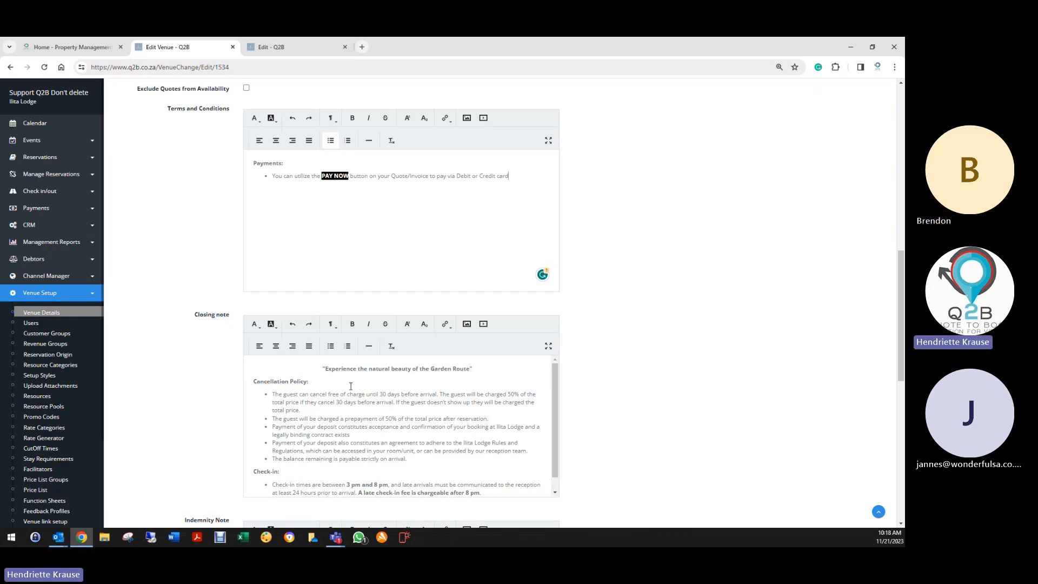
- Format the Garden Route slogan in the Closing note as a Header 4 heading
{"action": "scroll", "coordinate": [347, 386], "scroll_direction": "down", "scroll_amount": 1}
{"action": "scroll", "coordinate": [344, 391], "scroll_direction": "up", "scroll_amount": 1}
{"action": "left_click_drag", "start_coordinate": [316, 370], "coordinate": [489, 367]}
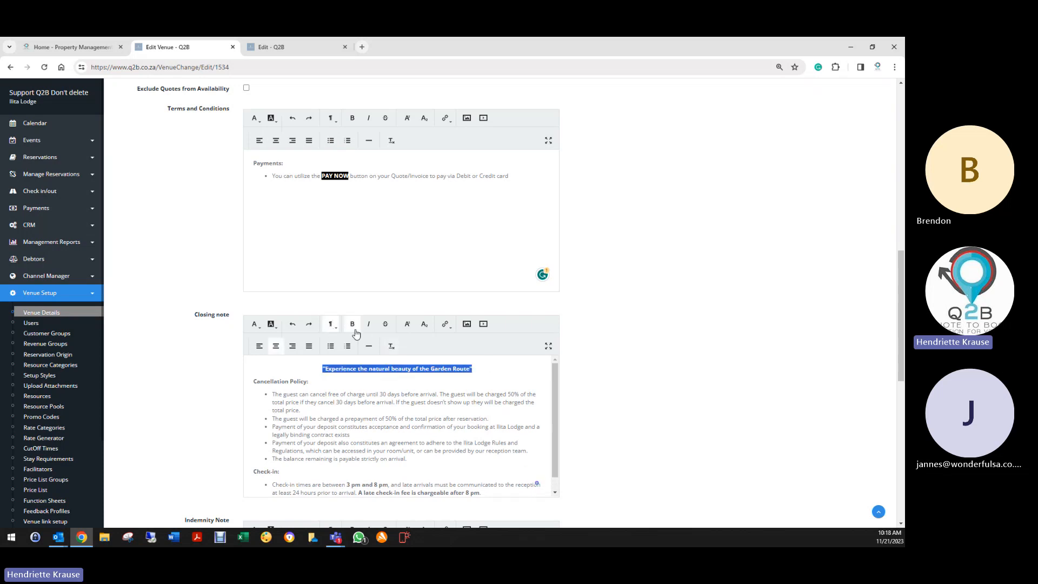
{"action": "left_click", "coordinate": [335, 330]}
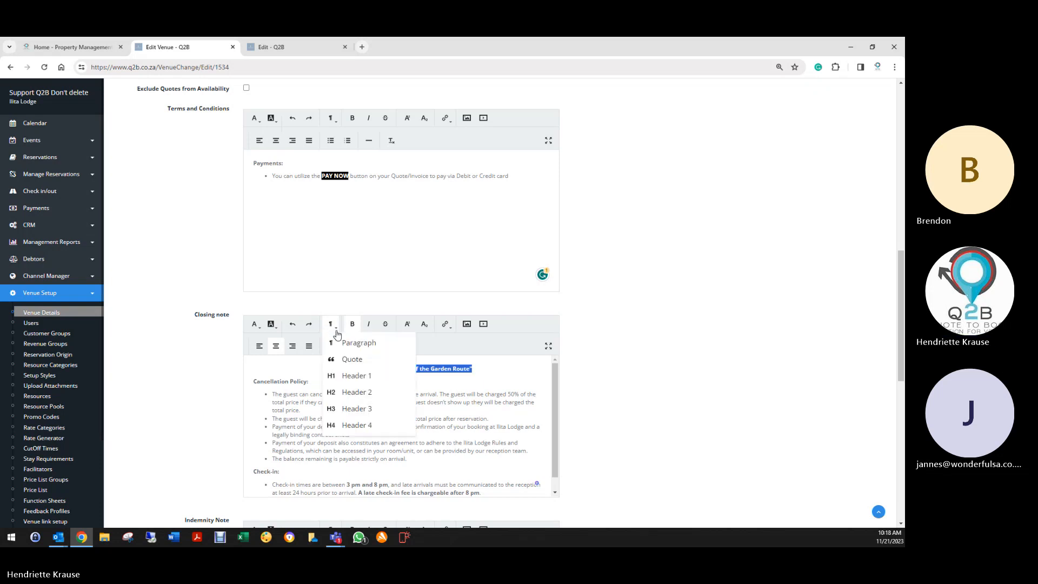
{"action": "left_click", "coordinate": [359, 409]}
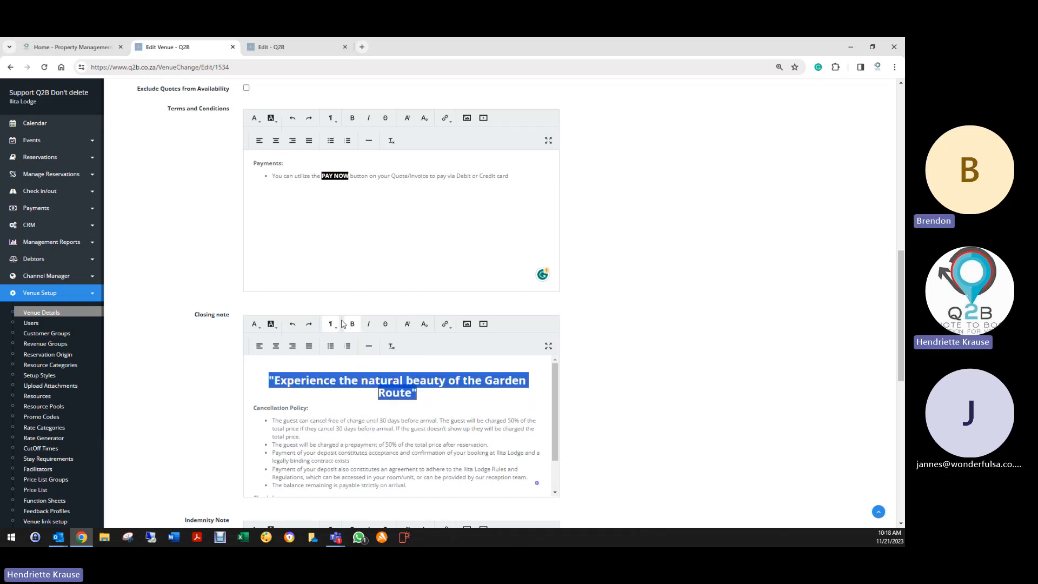
{"action": "left_click", "coordinate": [331, 324]}
{"action": "left_click", "coordinate": [345, 389]}
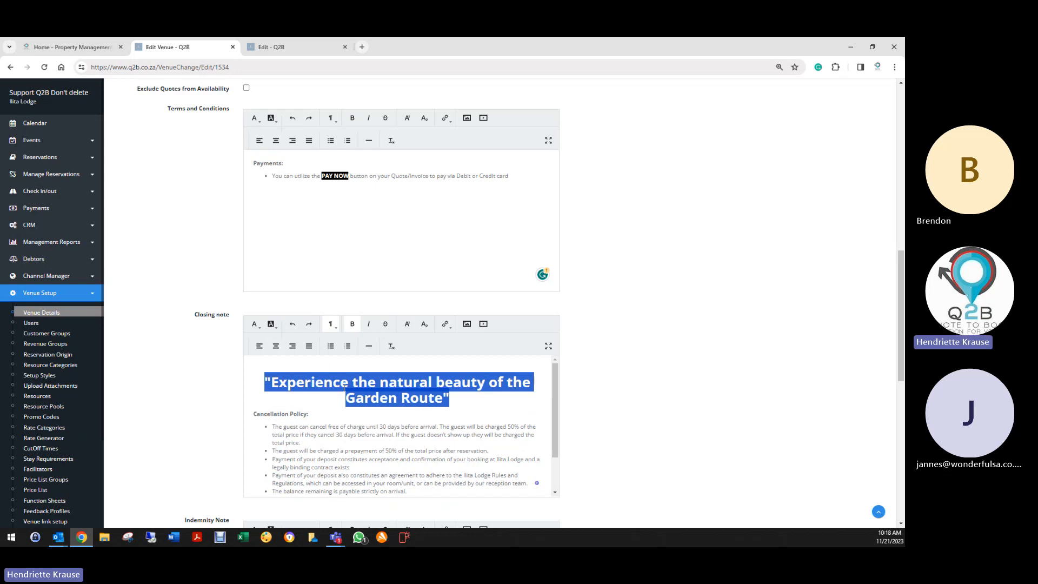
{"action": "left_click", "coordinate": [331, 323]}
{"action": "left_click", "coordinate": [348, 424]}
{"action": "left_click", "coordinate": [345, 405]}
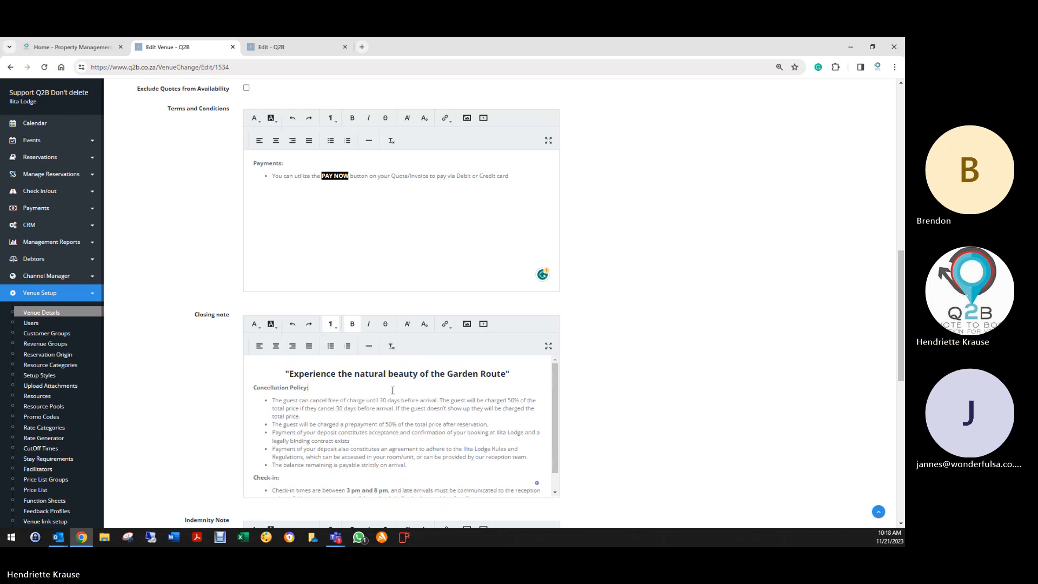
- Check the Check-in bullet and save the venue's default values
{"action": "scroll", "coordinate": [350, 412], "scroll_direction": "down", "scroll_amount": 1}
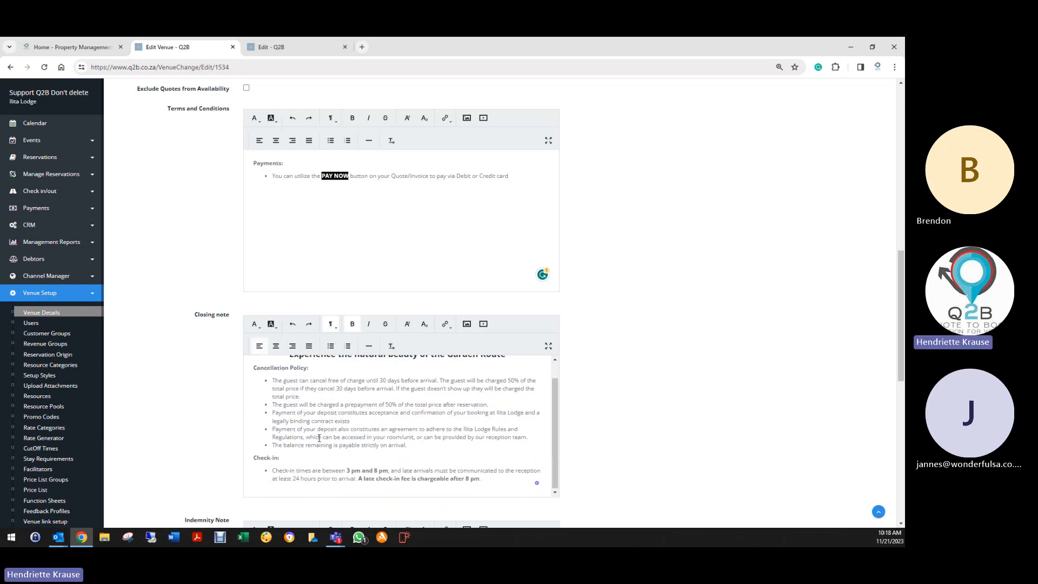
{"action": "scroll", "coordinate": [316, 438], "scroll_direction": "down", "scroll_amount": 3}
{"action": "left_click", "coordinate": [493, 338]}
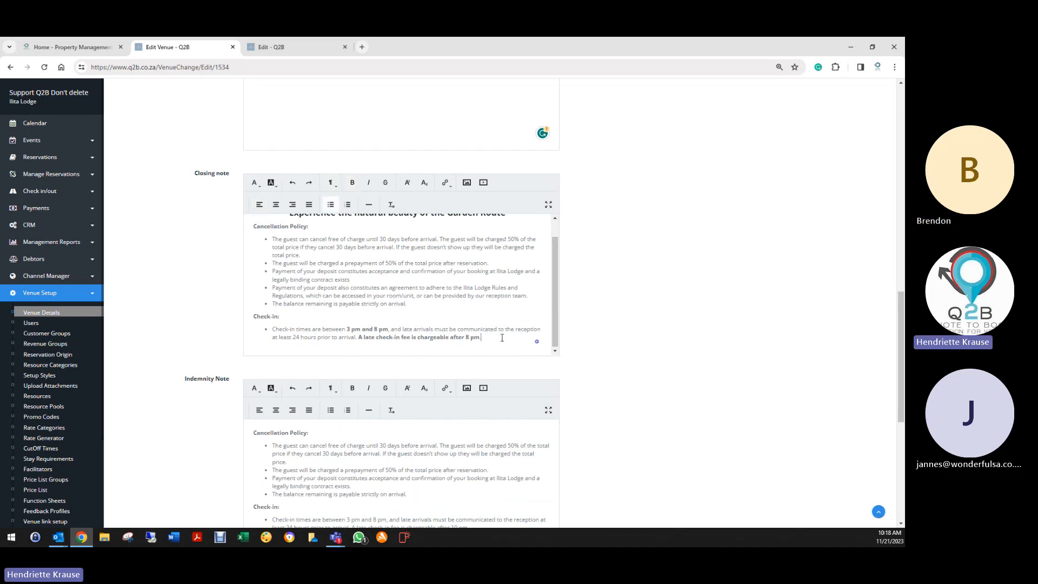
{"action": "scroll", "coordinate": [192, 397], "scroll_direction": "down", "scroll_amount": 6}
{"action": "left_click", "coordinate": [255, 468]}
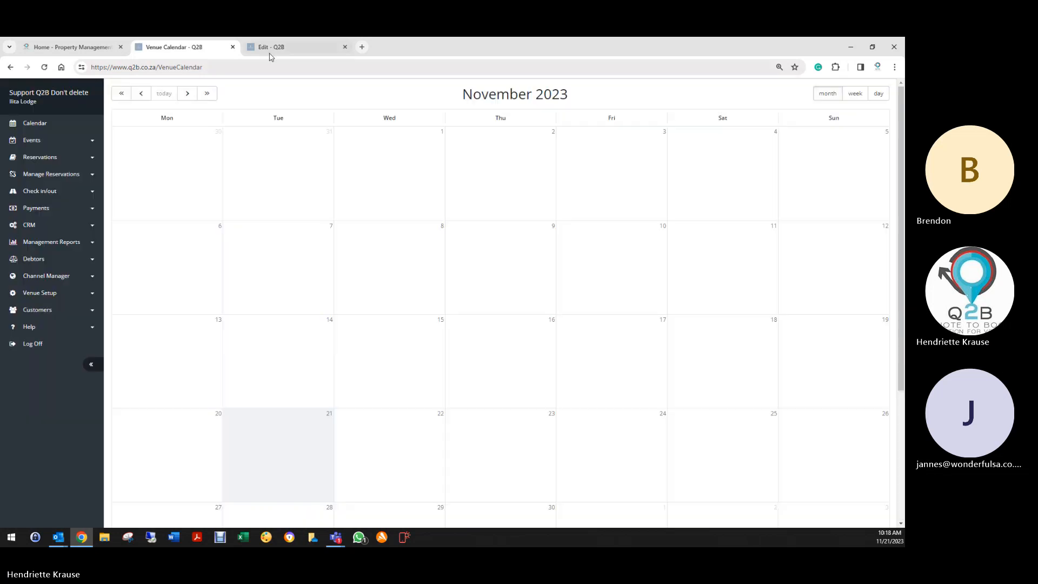
- Reload the booking and print a fresh invoice PDF to check the Garden Route heading
{"action": "left_click", "coordinate": [271, 47]}
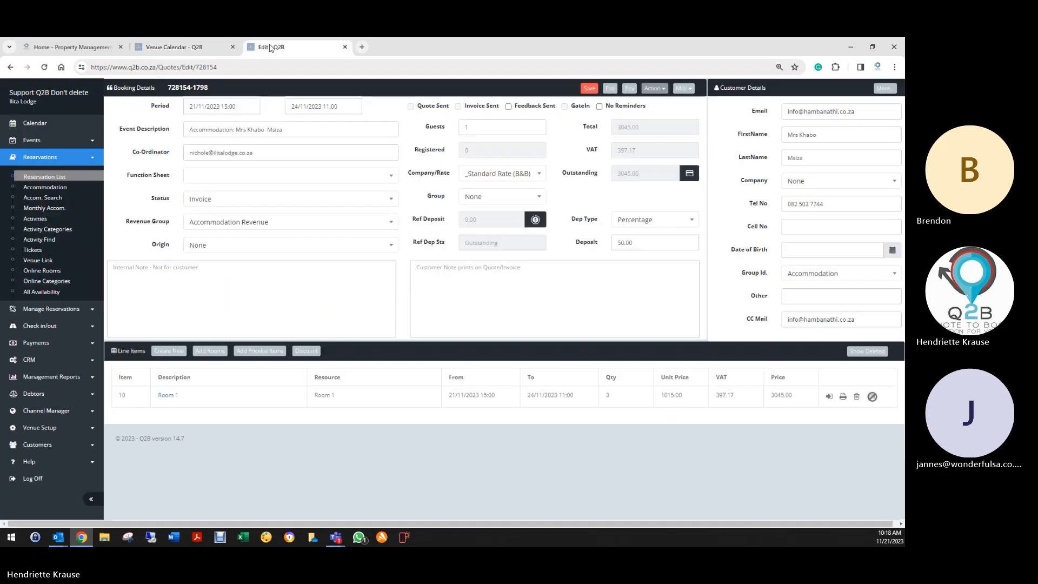
{"action": "left_click", "coordinate": [44, 67]}
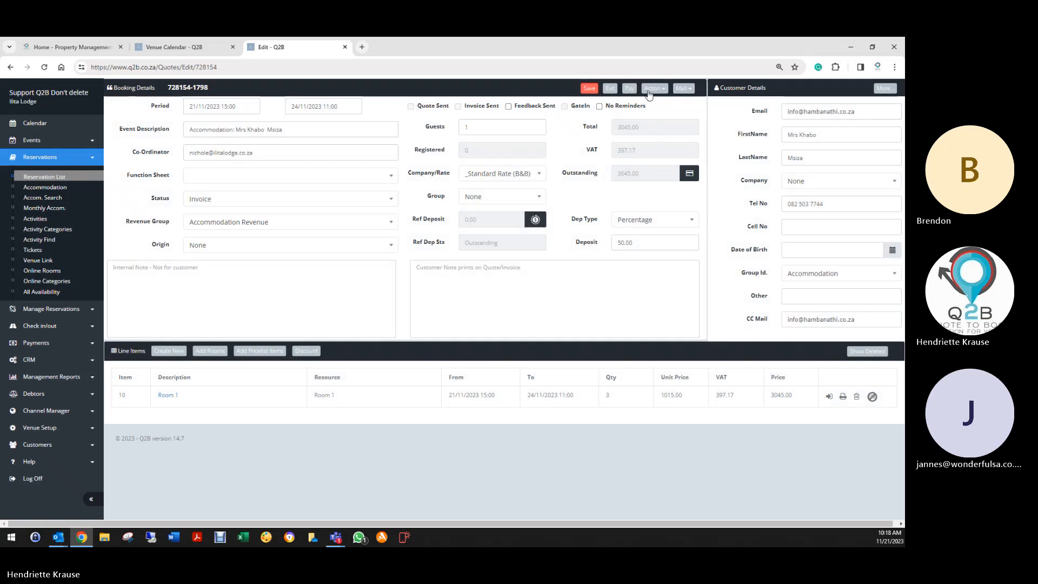
{"action": "left_click", "coordinate": [654, 88]}
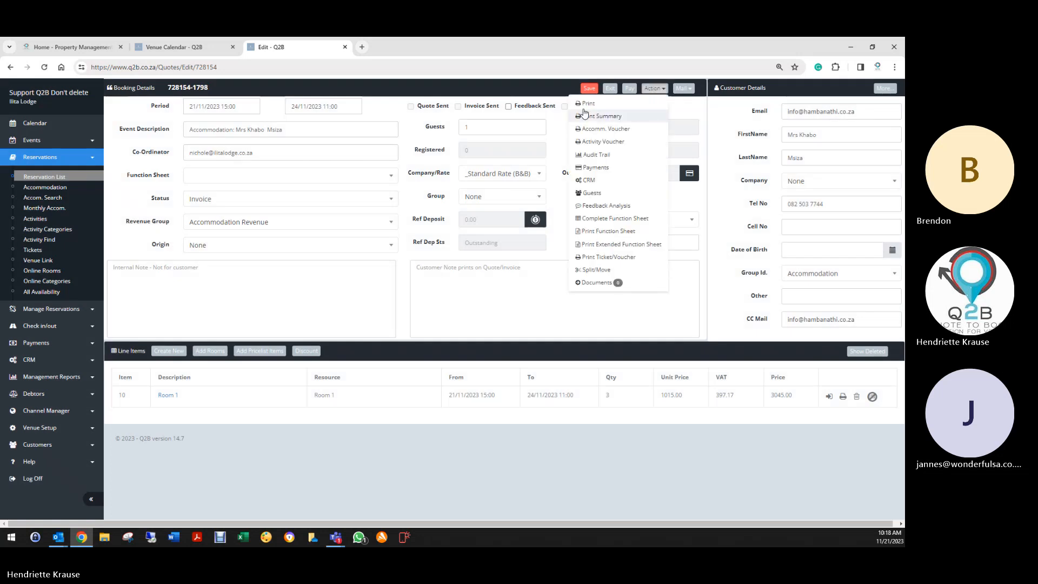
{"action": "left_click", "coordinate": [587, 103]}
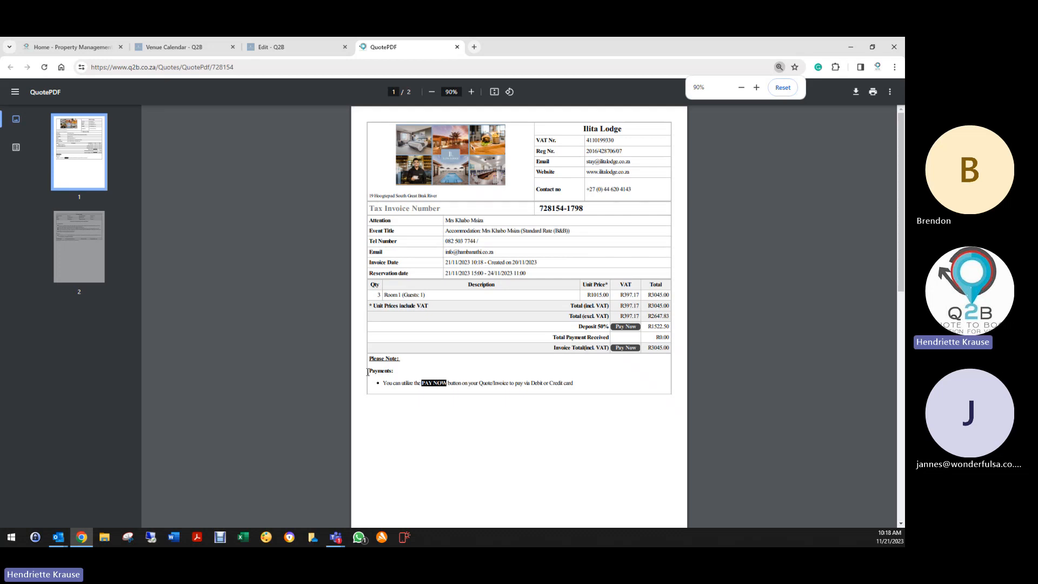
{"action": "scroll", "coordinate": [541, 416], "scroll_direction": "down", "scroll_amount": 3}
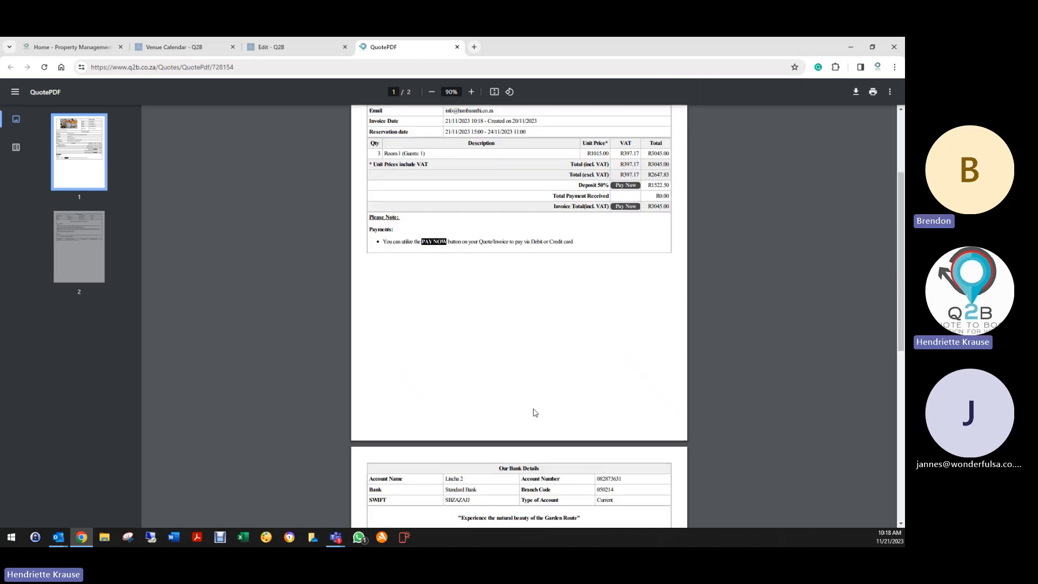
{"action": "scroll", "coordinate": [532, 413], "scroll_direction": "down", "scroll_amount": 2}
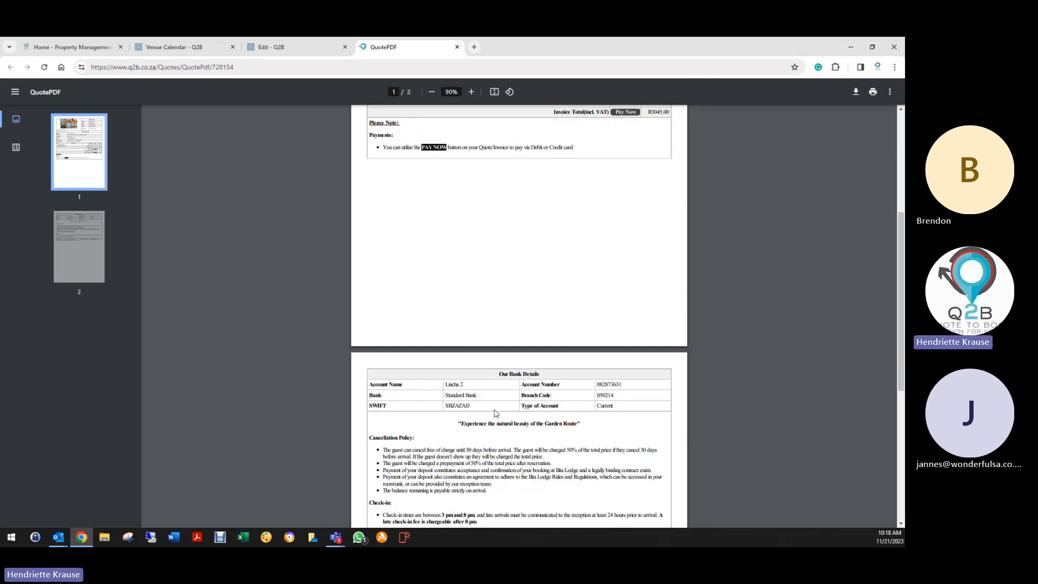
{"action": "scroll", "coordinate": [496, 379], "scroll_direction": "up", "scroll_amount": 6}
- In Venue Details > Default Values, select all the Terms and Conditions text and cut it out
{"action": "left_click", "coordinate": [188, 49]}
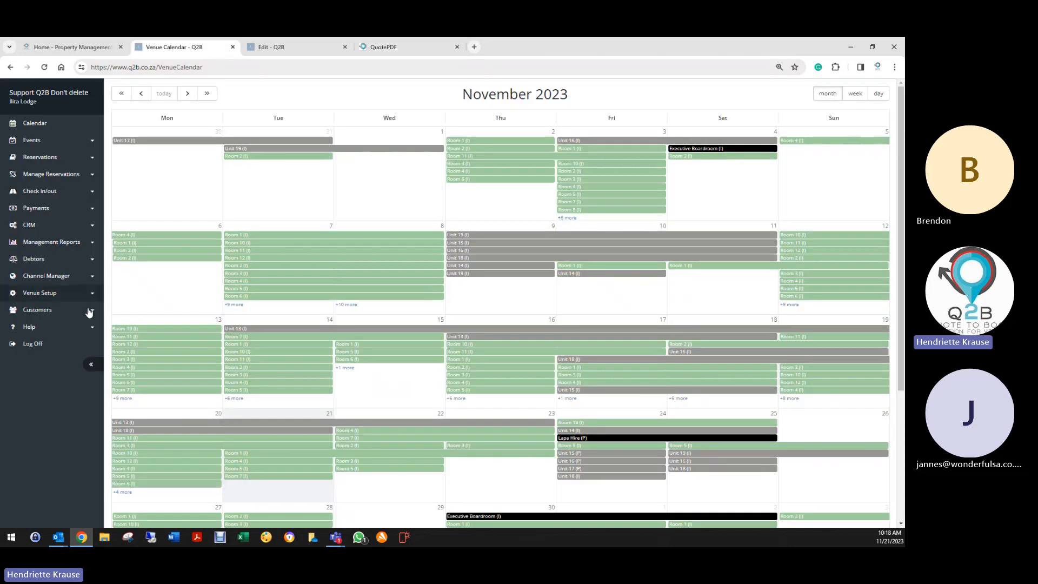
{"action": "left_click", "coordinate": [50, 294]}
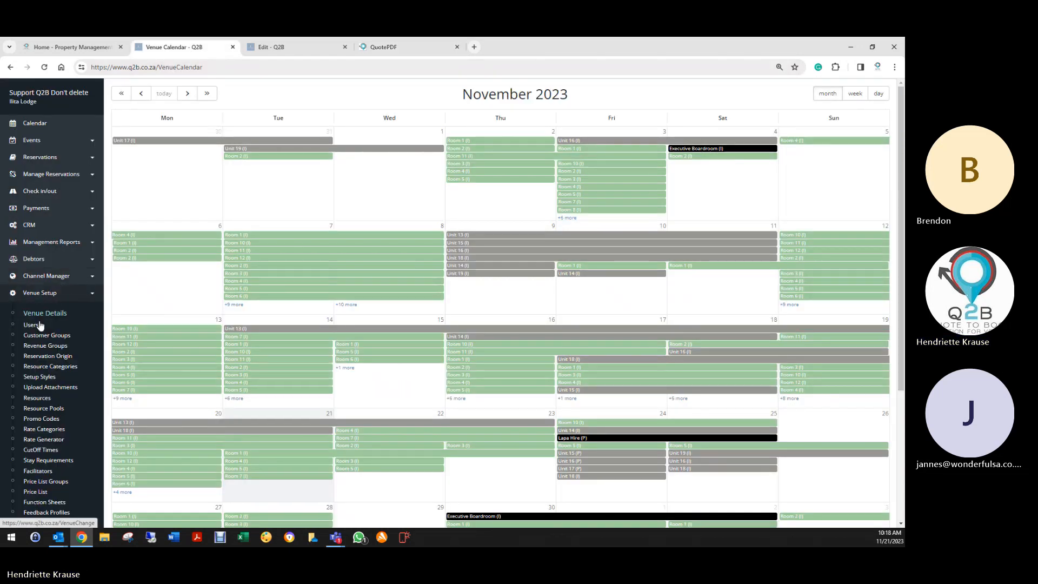
{"action": "left_click", "coordinate": [48, 313]}
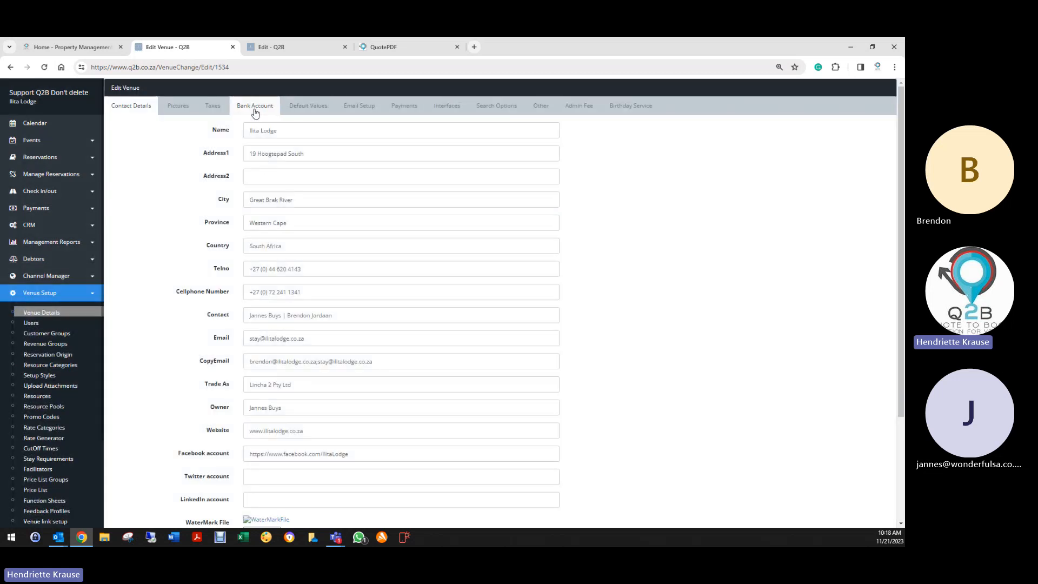
{"action": "left_click", "coordinate": [317, 108]}
{"action": "scroll", "coordinate": [214, 173], "scroll_direction": "down", "scroll_amount": 10}
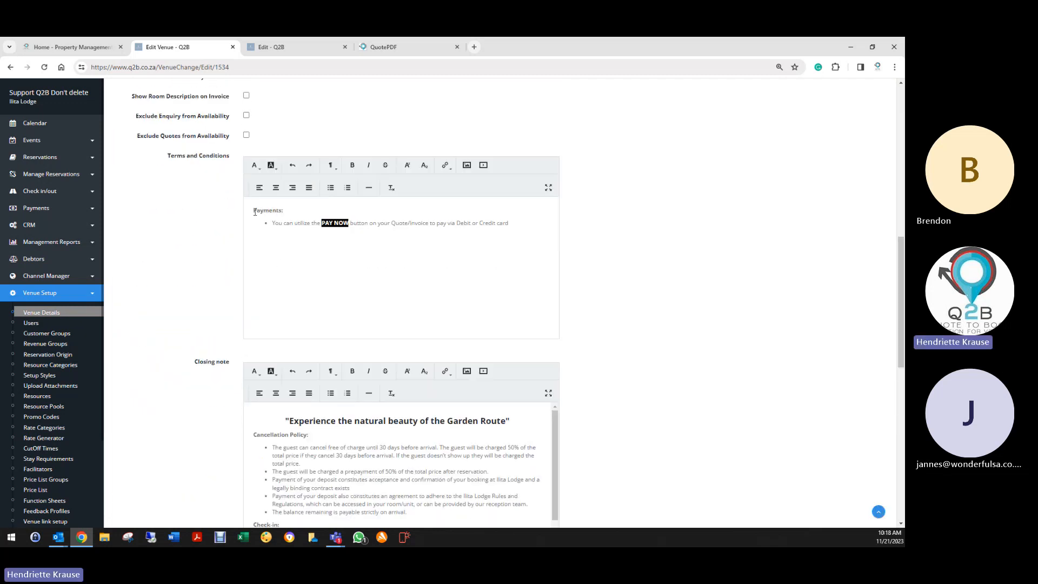
{"action": "key", "text": "ctrl+a"}
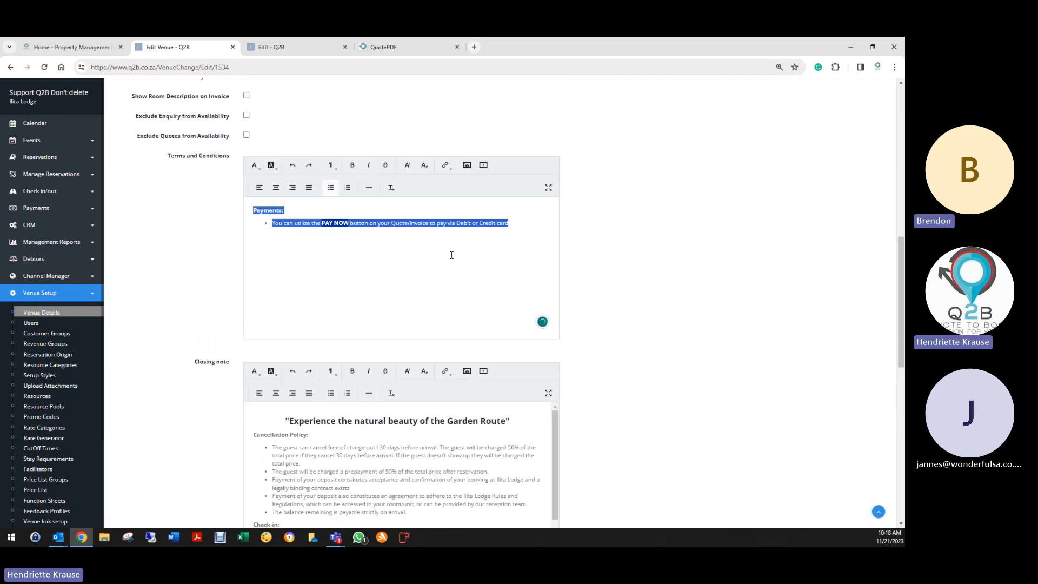
{"action": "right_click", "coordinate": [432, 223]}
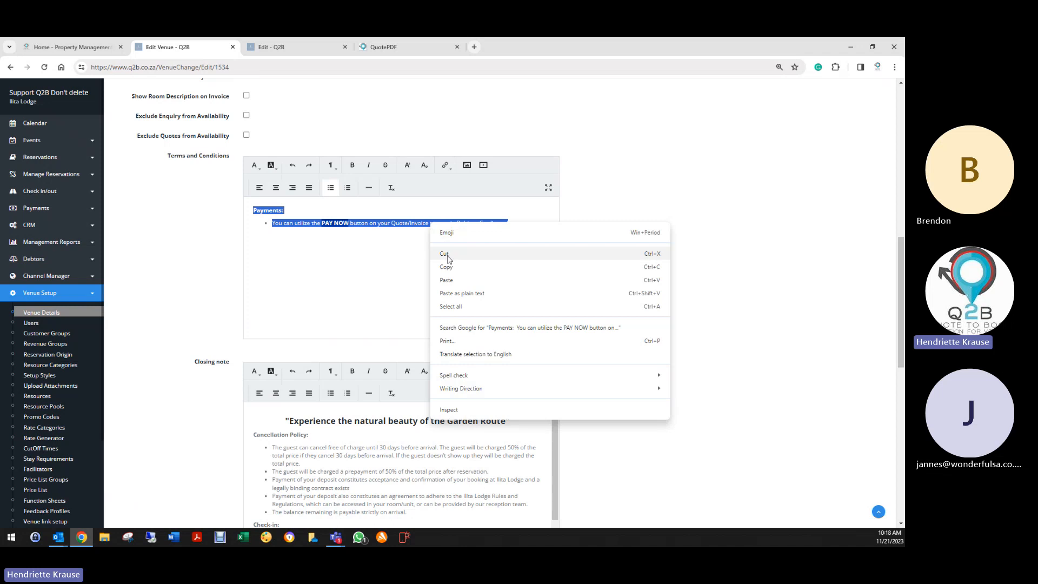
{"action": "left_click", "coordinate": [448, 259]}
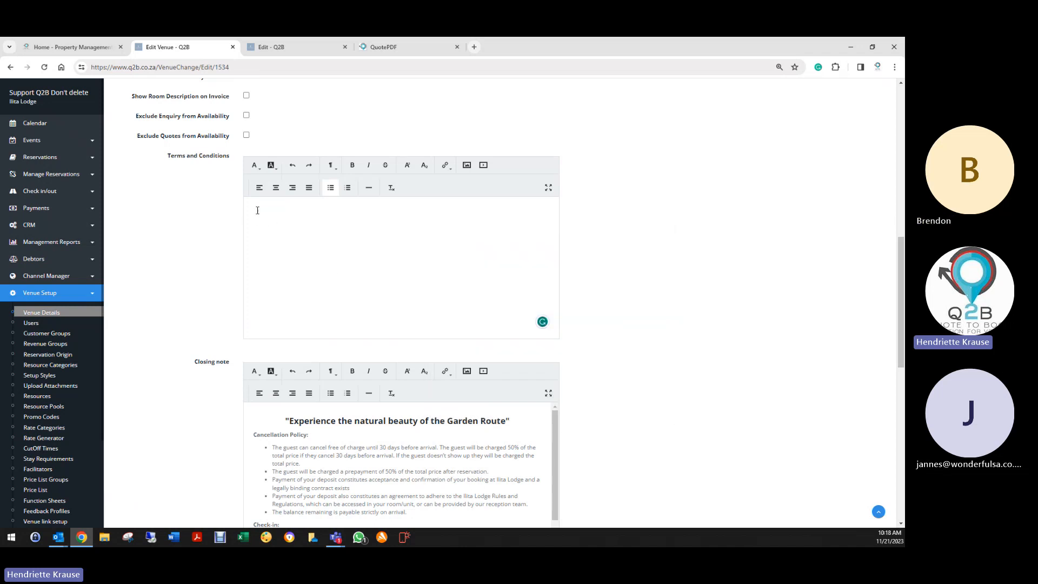
{"action": "right_click", "coordinate": [258, 210]}
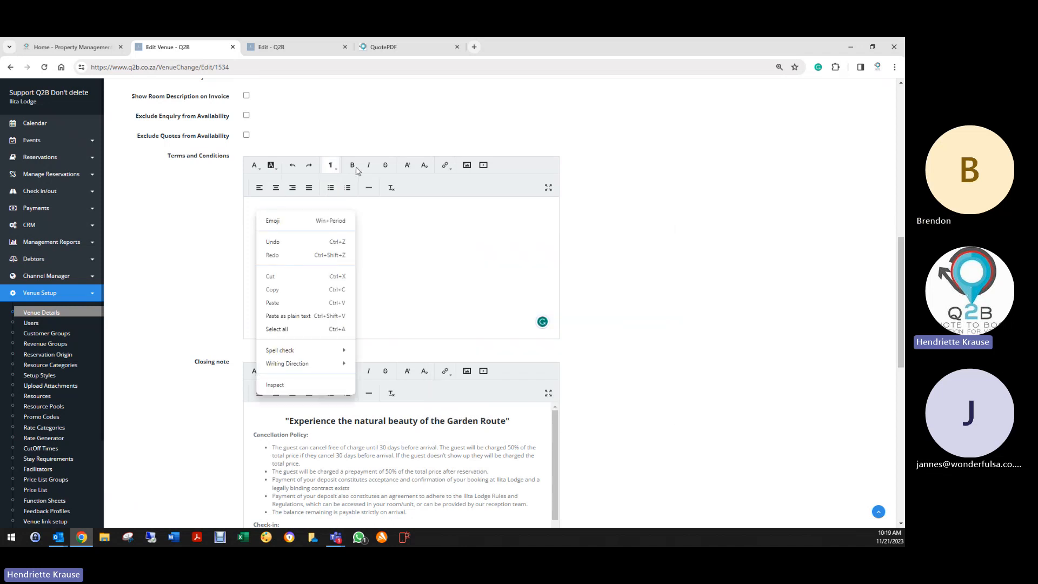
- Paste the PAY NOW payments line back into Terms and Conditions and save the default values
{"action": "left_click", "coordinate": [285, 304]}
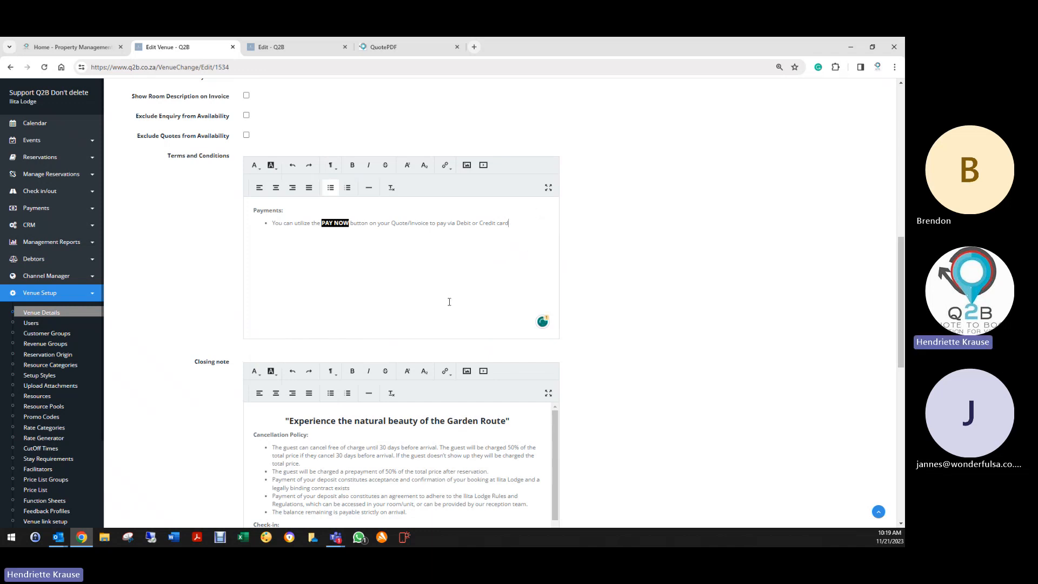
{"action": "scroll", "coordinate": [449, 302], "scroll_direction": "down", "scroll_amount": 5}
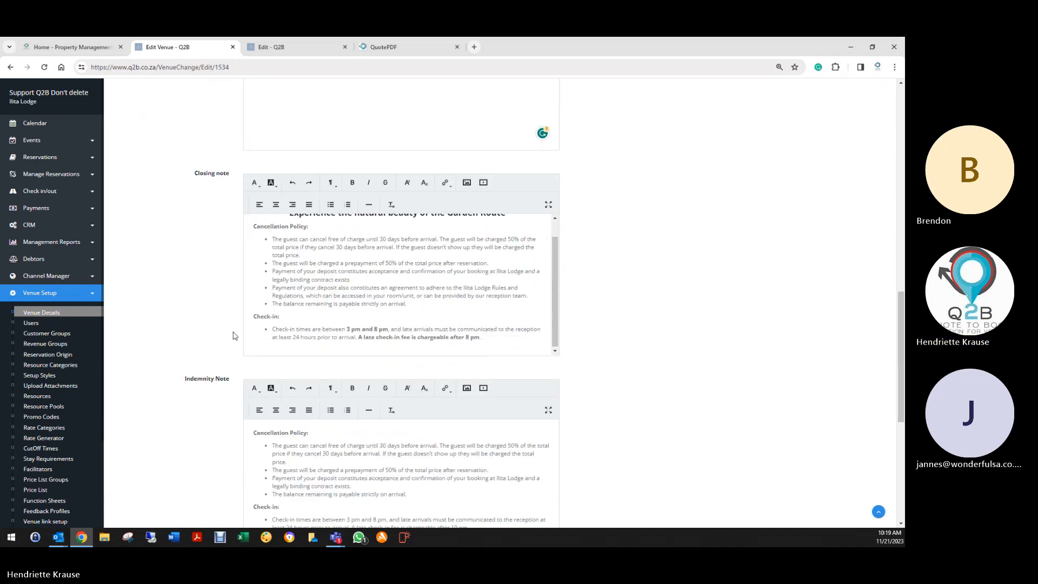
{"action": "scroll", "coordinate": [233, 336], "scroll_direction": "down", "scroll_amount": 2}
{"action": "scroll", "coordinate": [238, 340], "scroll_direction": "up", "scroll_amount": 4}
{"action": "scroll", "coordinate": [302, 307], "scroll_direction": "up", "scroll_amount": 1}
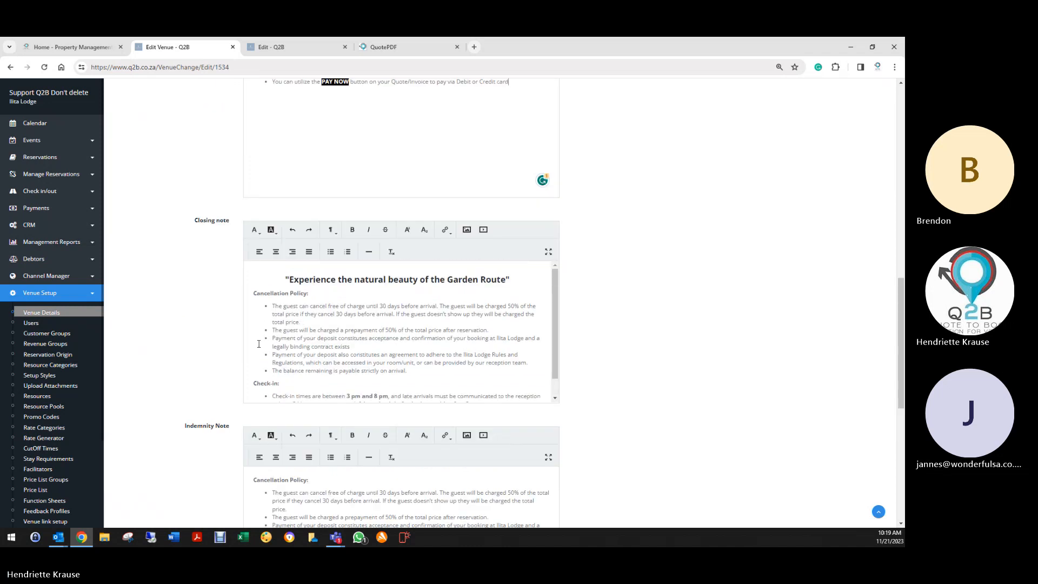
{"action": "scroll", "coordinate": [302, 307], "scroll_direction": "down", "scroll_amount": 1}
{"action": "scroll", "coordinate": [201, 385], "scroll_direction": "down", "scroll_amount": 5}
{"action": "scroll", "coordinate": [201, 386], "scroll_direction": "down", "scroll_amount": 3}
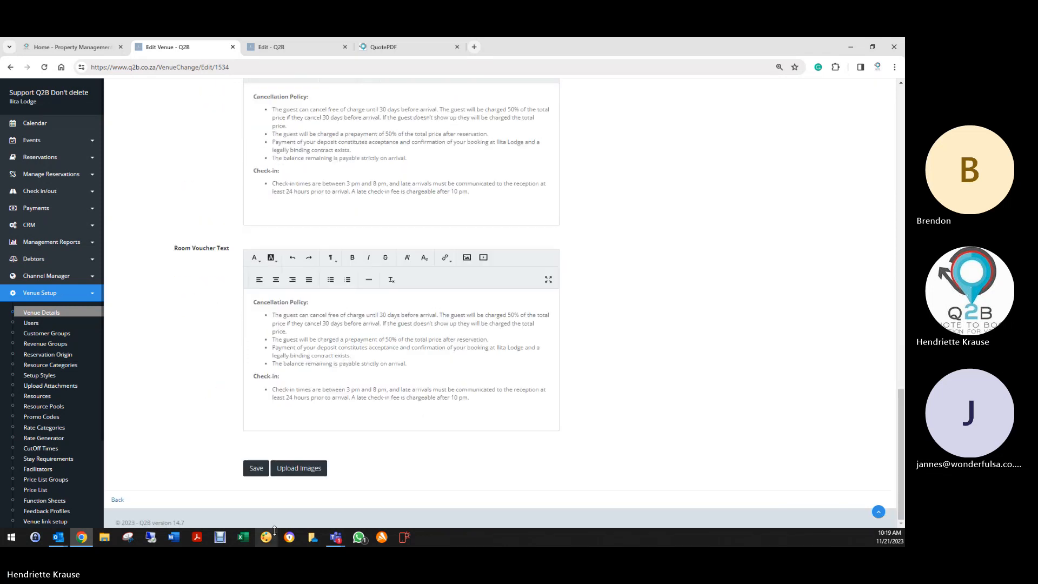
{"action": "left_click", "coordinate": [255, 469]}
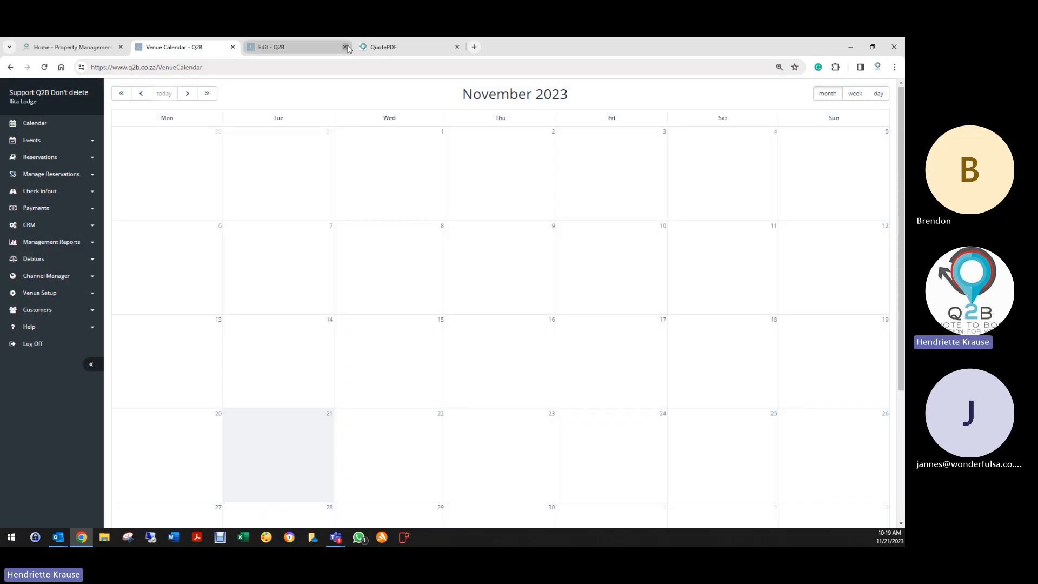
{"action": "left_click", "coordinate": [344, 47]}
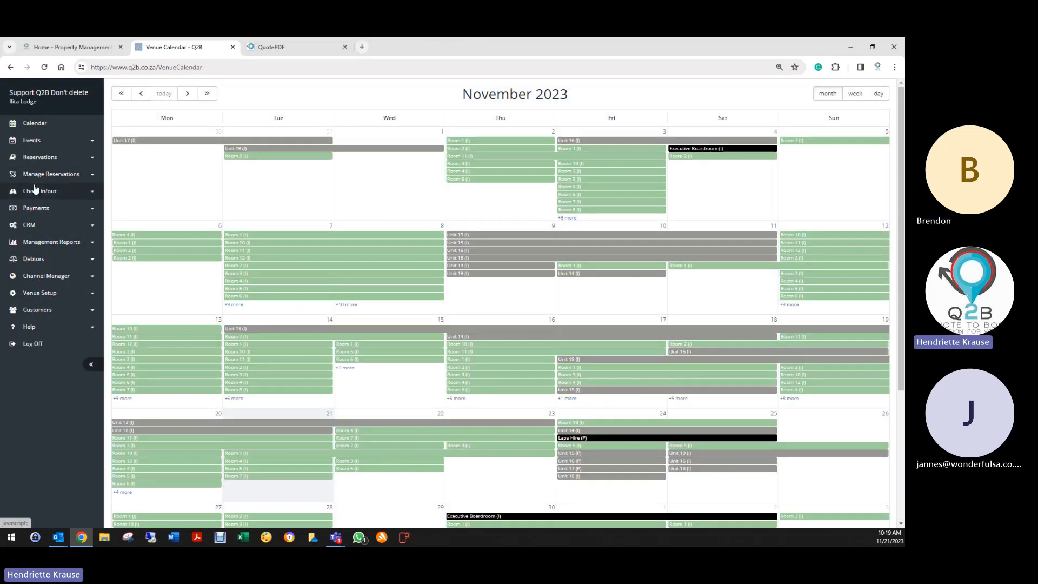
{"action": "left_click", "coordinate": [76, 157]}
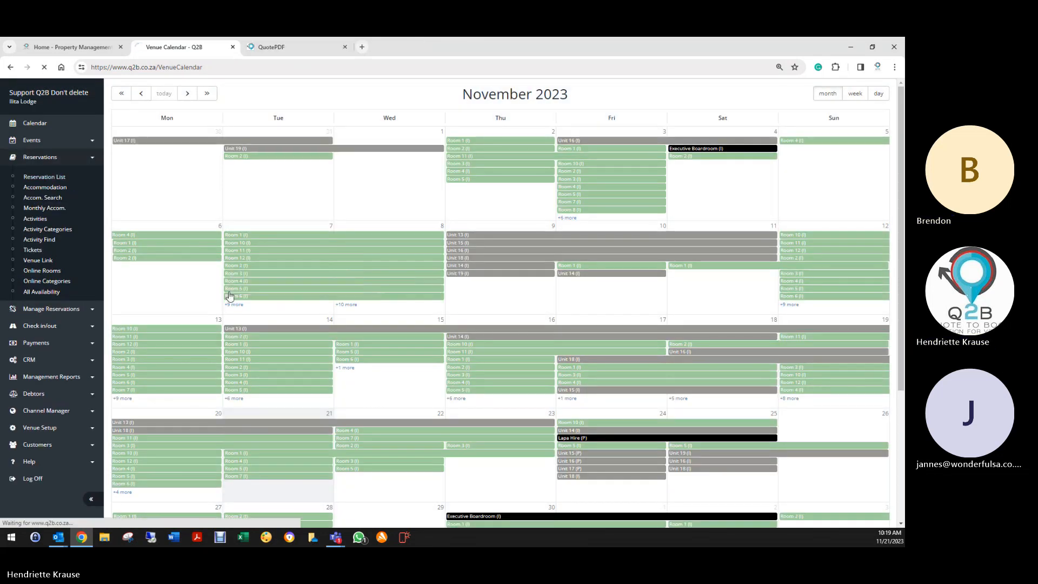
{"action": "left_click", "coordinate": [298, 257]}
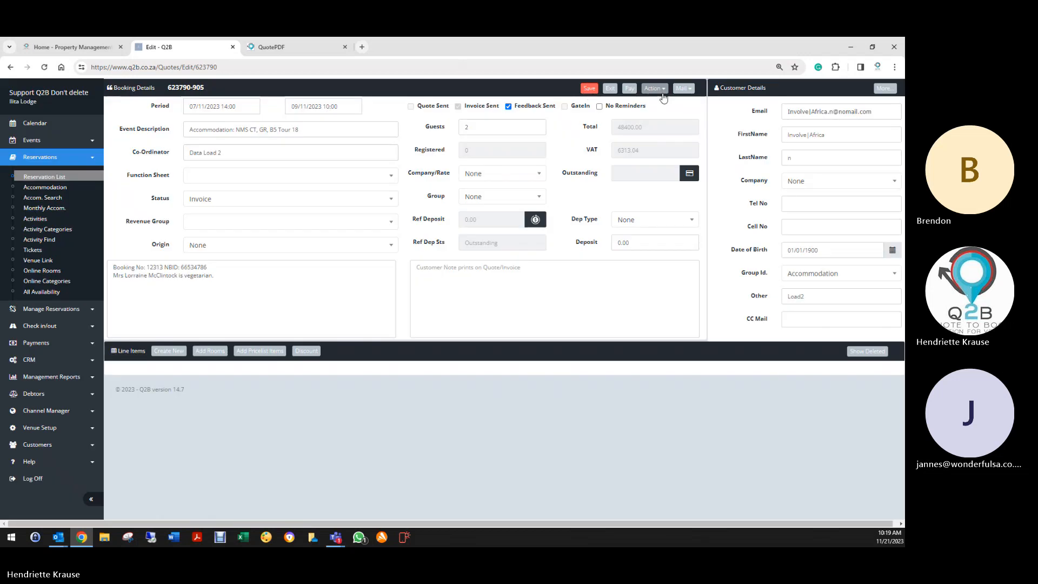
{"action": "left_click", "coordinate": [648, 88]}
{"action": "left_click", "coordinate": [582, 106]}
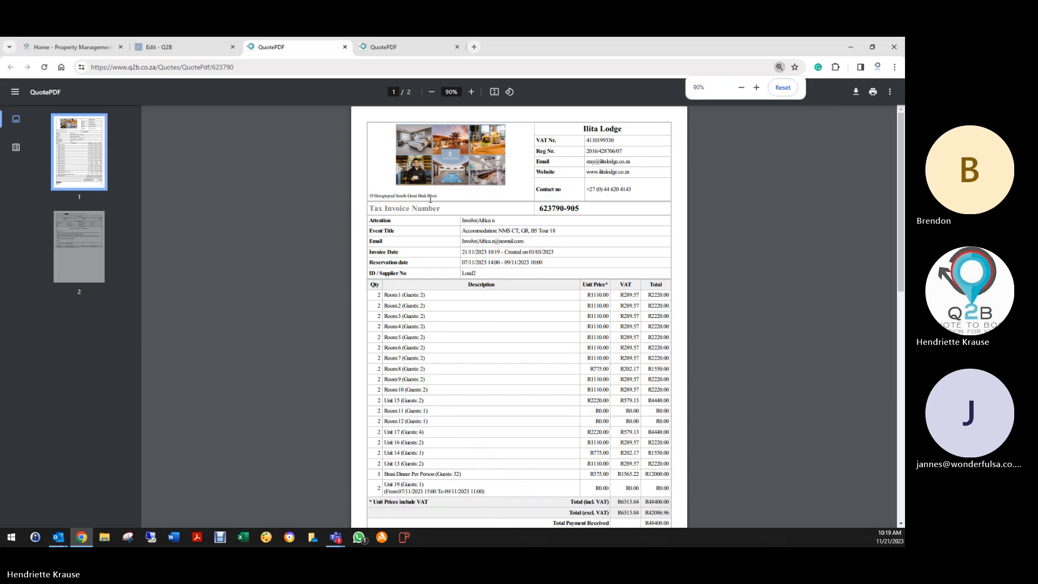
- Check how the Payments terms and PAY NOW line print, then return to the booking edit page
{"action": "scroll", "coordinate": [435, 205], "scroll_direction": "down", "scroll_amount": 3}
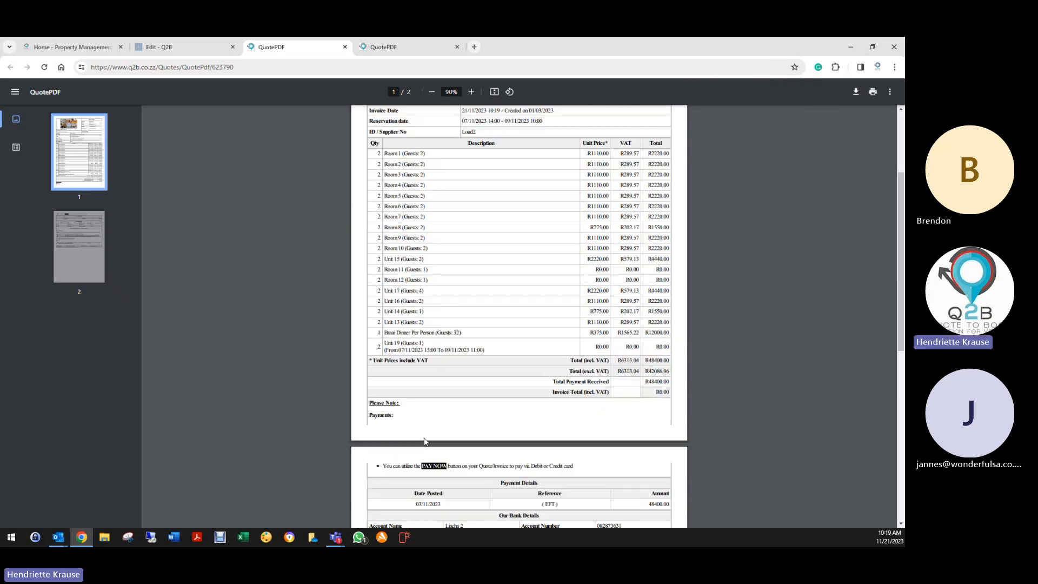
{"action": "scroll", "coordinate": [439, 398], "scroll_direction": "down", "scroll_amount": 2}
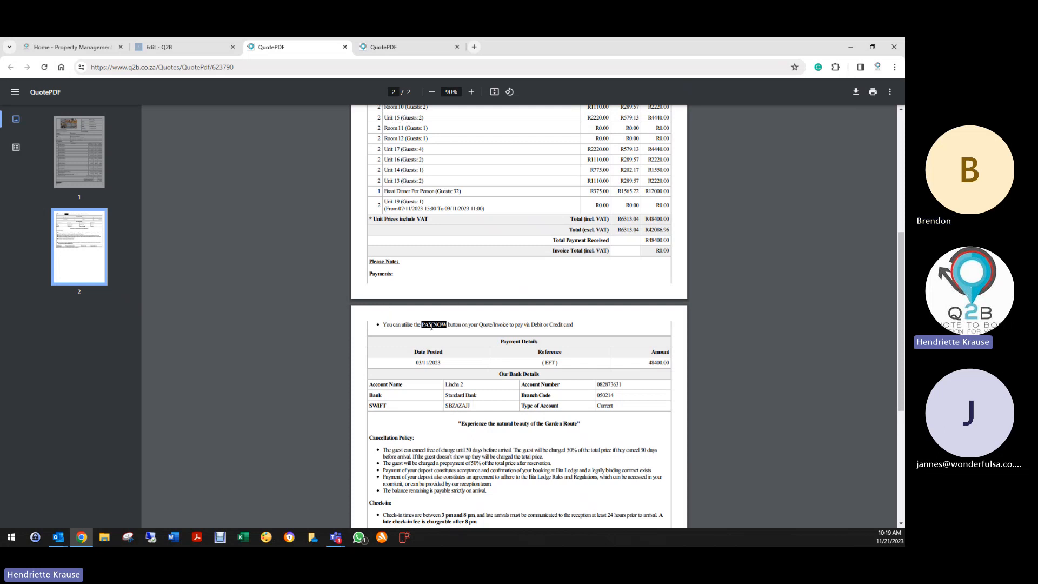
{"action": "scroll", "coordinate": [462, 413], "scroll_direction": "down", "scroll_amount": 2}
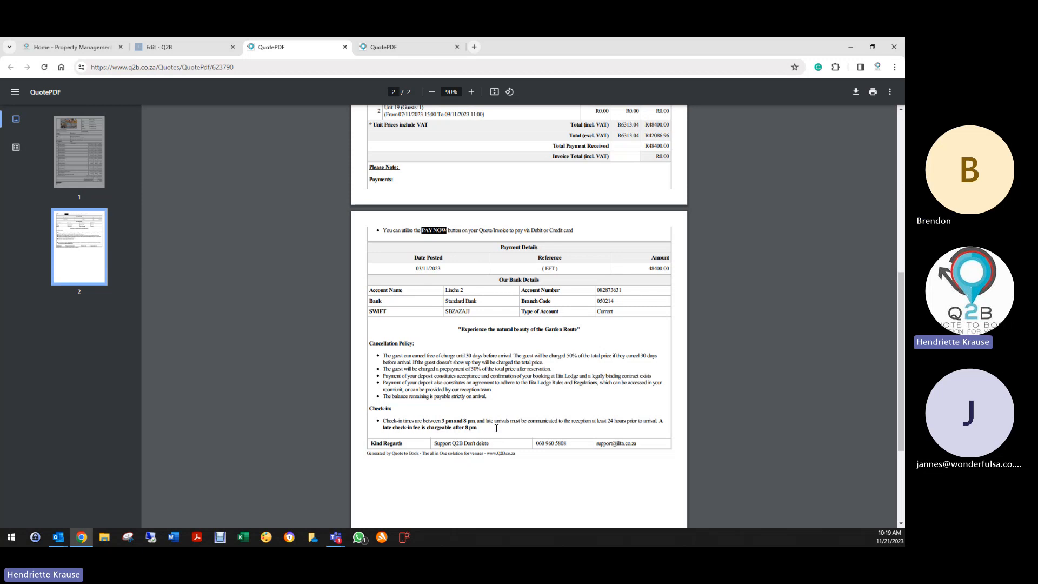
{"action": "scroll", "coordinate": [494, 430], "scroll_direction": "up", "scroll_amount": 4}
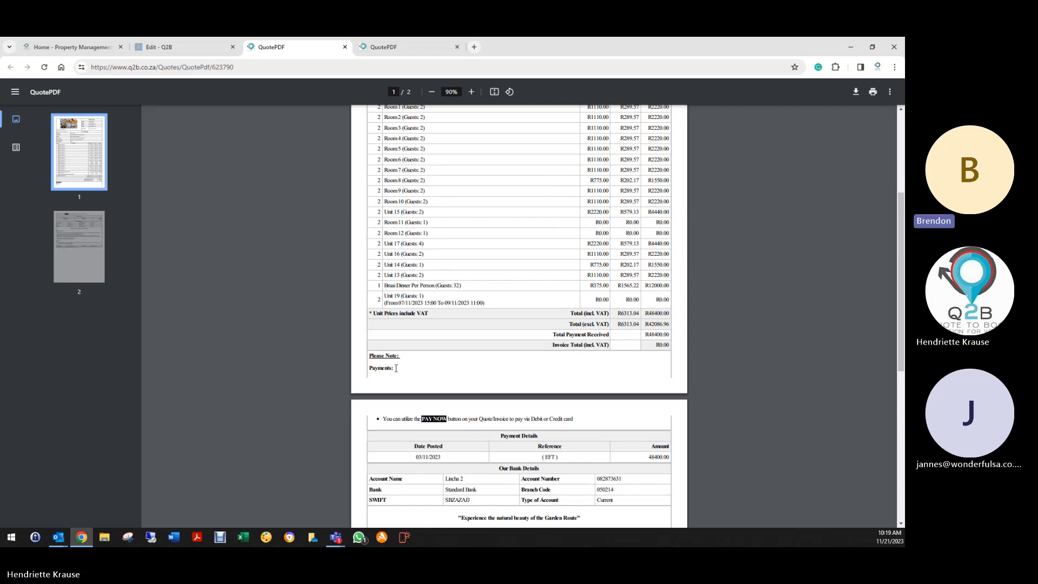
{"action": "scroll", "coordinate": [395, 370], "scroll_direction": "up", "scroll_amount": 2}
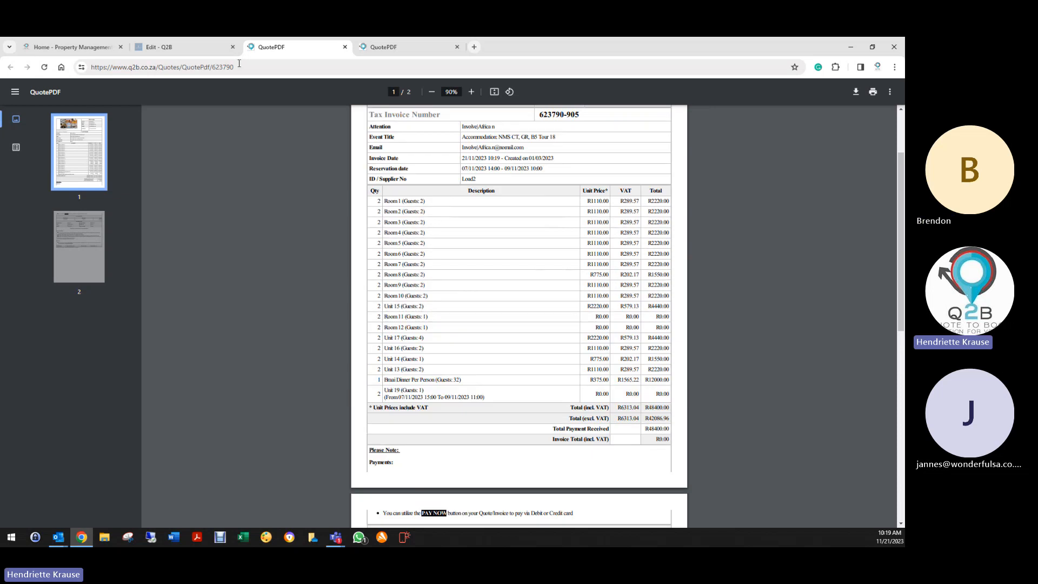
{"action": "left_click", "coordinate": [210, 45]}
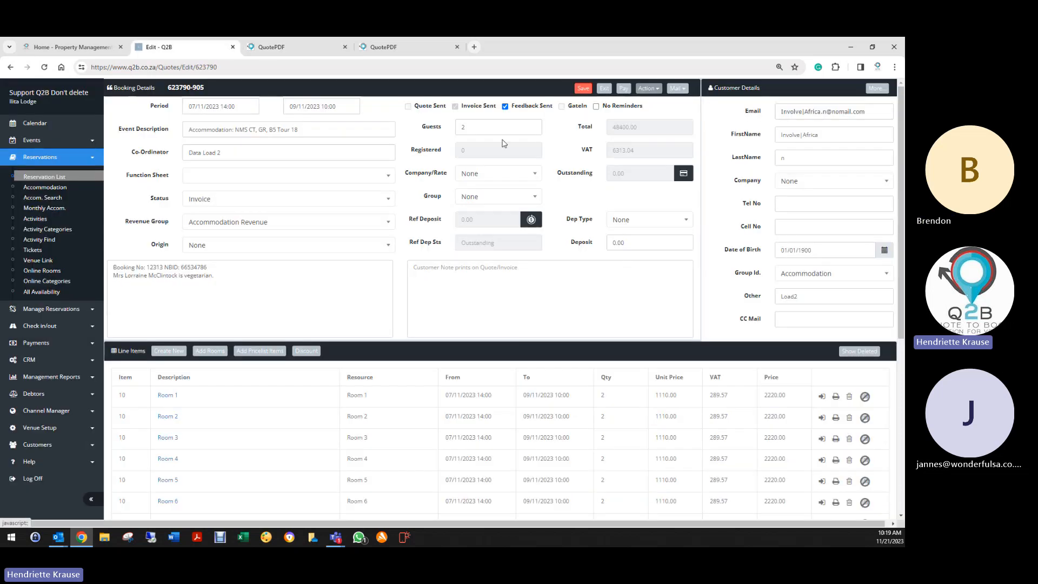
- Go from the venue calendar to Venue Details and bring up the Default Values terms
{"action": "left_click", "coordinate": [604, 91]}
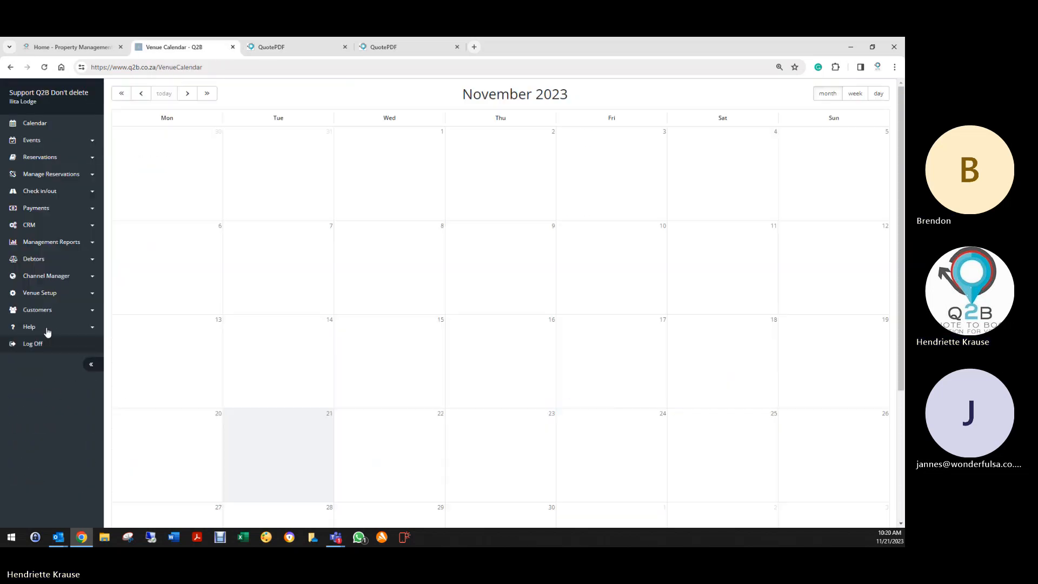
{"action": "left_click", "coordinate": [34, 294]}
{"action": "left_click", "coordinate": [45, 313]}
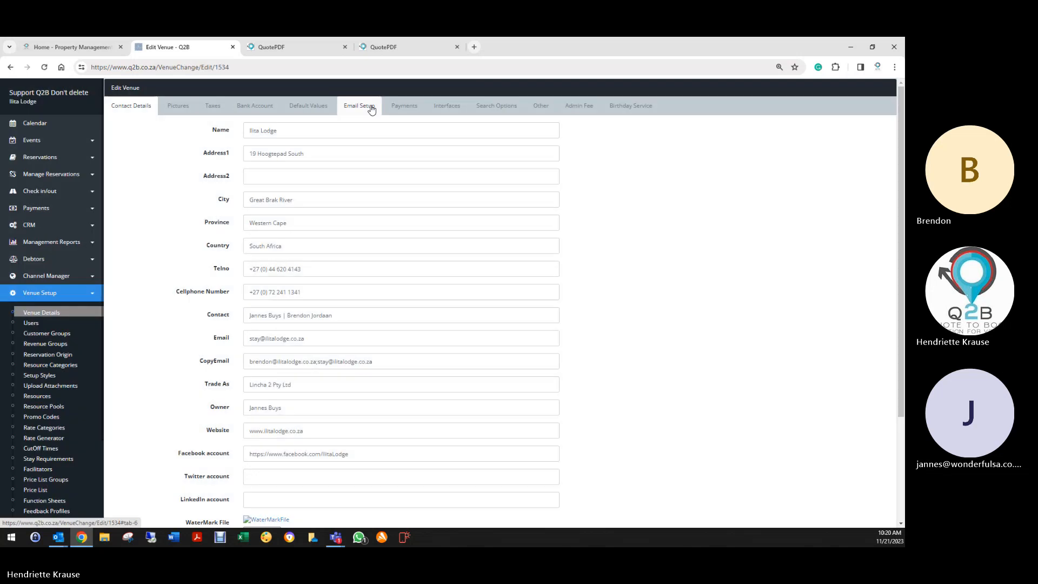
{"action": "left_click", "coordinate": [307, 106]}
{"action": "scroll", "coordinate": [162, 434], "scroll_direction": "down", "scroll_amount": 4}
{"action": "scroll", "coordinate": [162, 438], "scroll_direction": "down", "scroll_amount": 5}
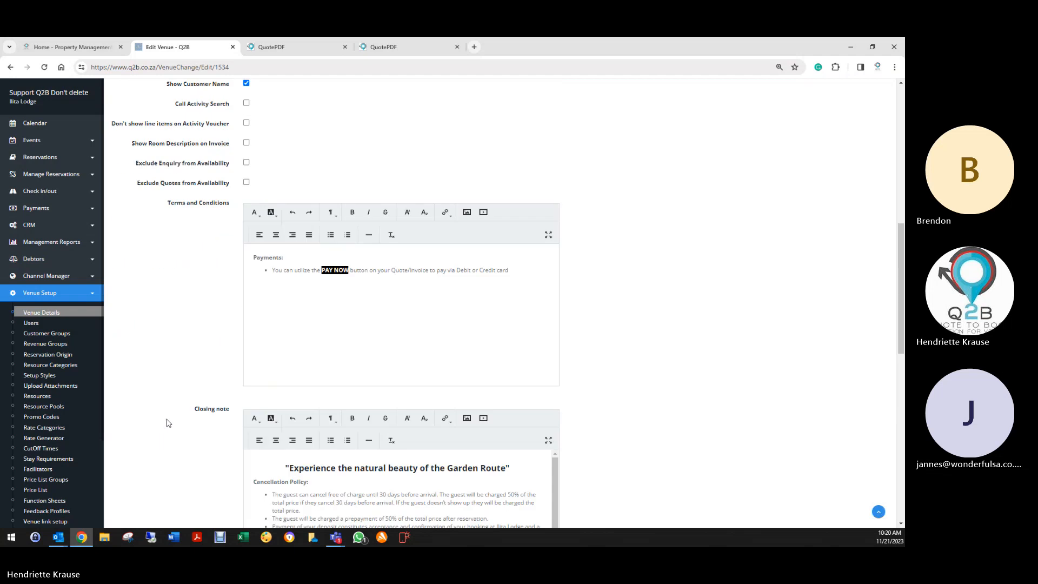
{"action": "scroll", "coordinate": [287, 283], "scroll_direction": "up", "scroll_amount": 1}
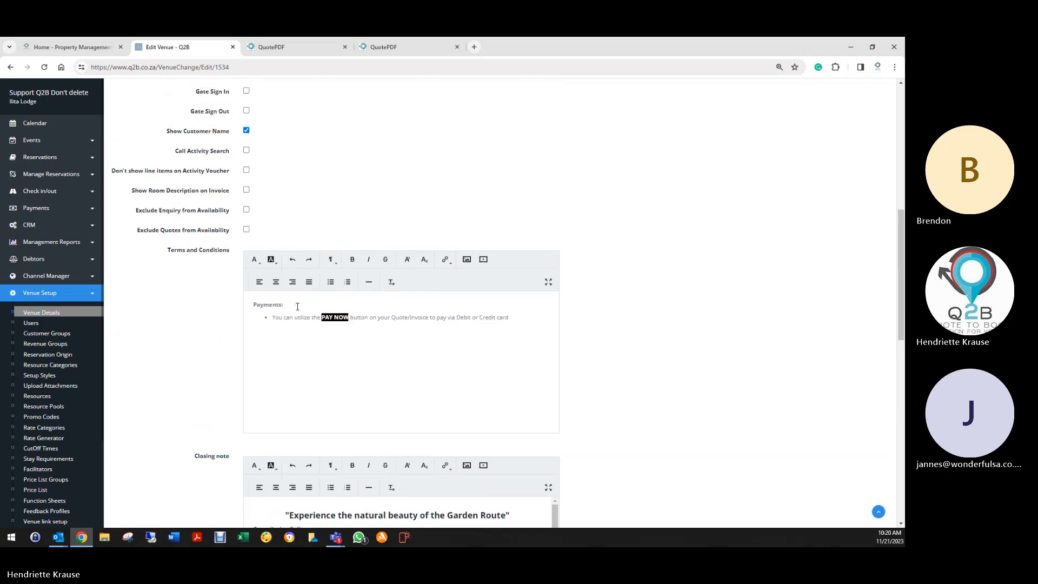
- Merge the PAY NOW bullet onto the 'Payments:' line, then scroll to the Indemnity Note
{"action": "left_click", "coordinate": [299, 307]}
{"action": "key", "text": "Delete"}
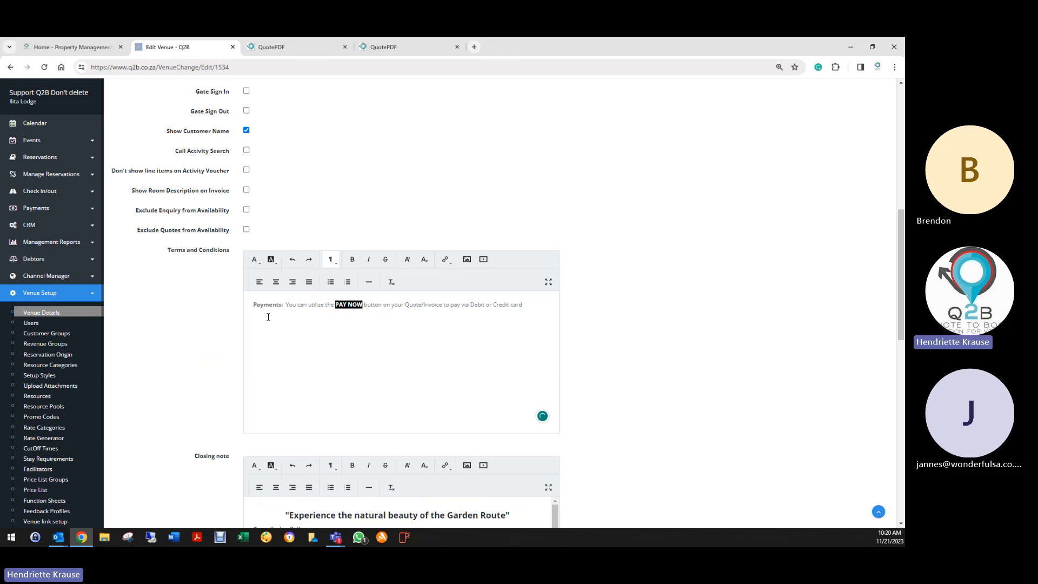
{"action": "scroll", "coordinate": [256, 323], "scroll_direction": "down", "scroll_amount": 12}
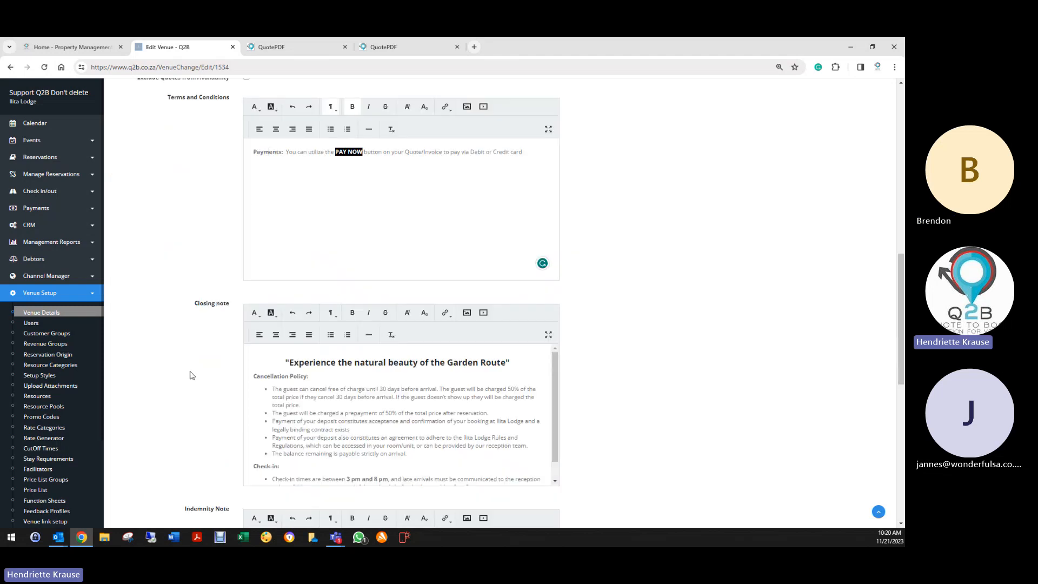
{"action": "scroll", "coordinate": [276, 443], "scroll_direction": "up", "scroll_amount": 5}
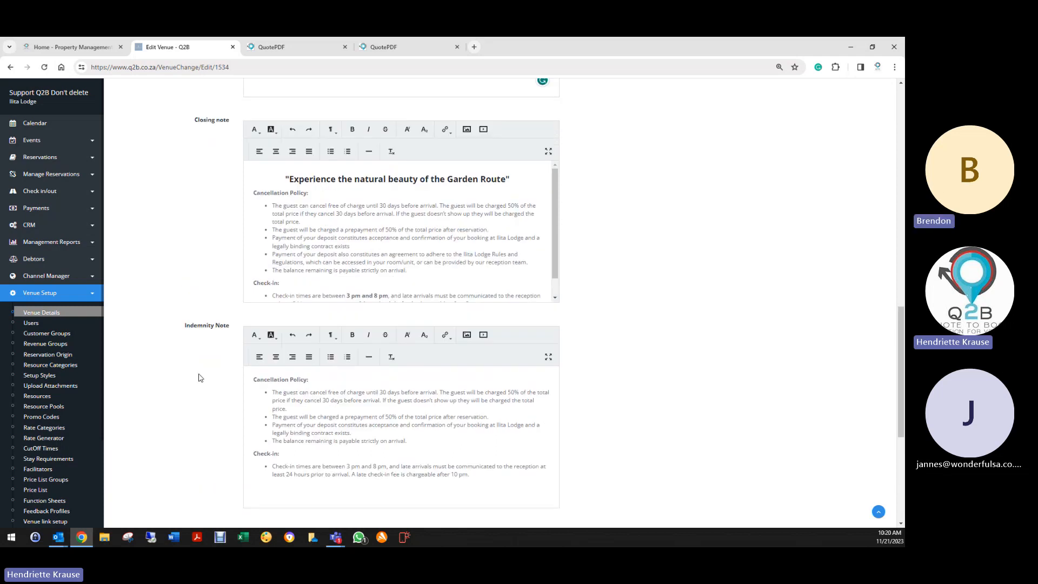
{"action": "scroll", "coordinate": [203, 375], "scroll_direction": "down", "scroll_amount": 2}
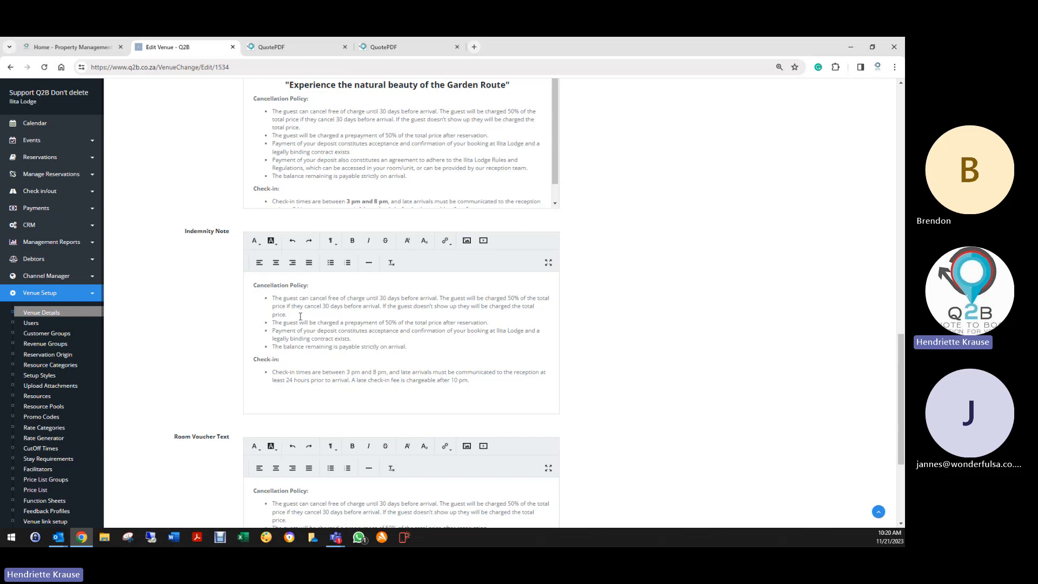
- Compare the Indemnity Note's Cancellation Policy and Check-in text with the Room Voucher Text
{"action": "left_click", "coordinate": [252, 285]}
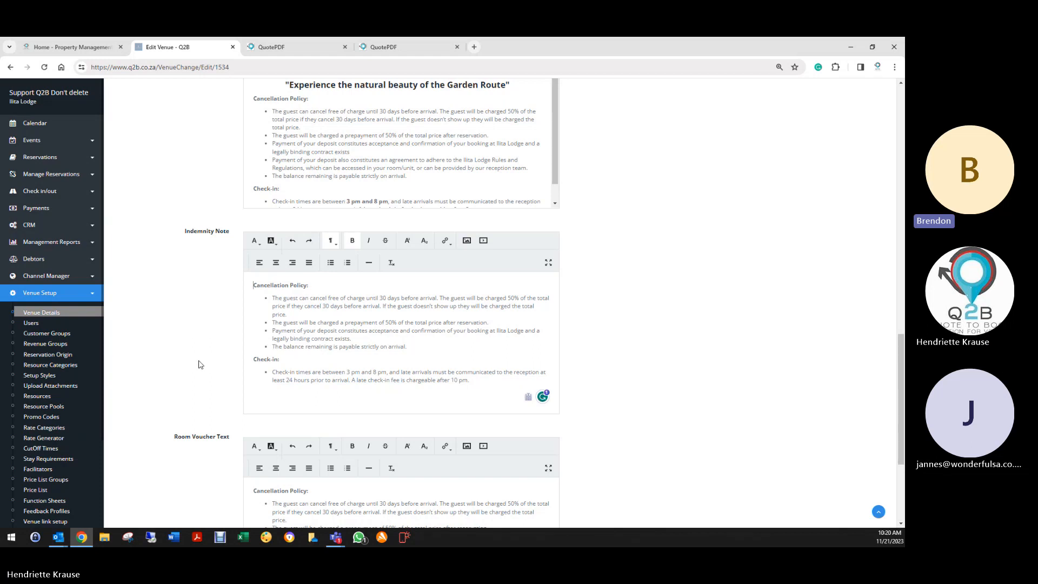
{"action": "key", "text": "ctrl+a"}
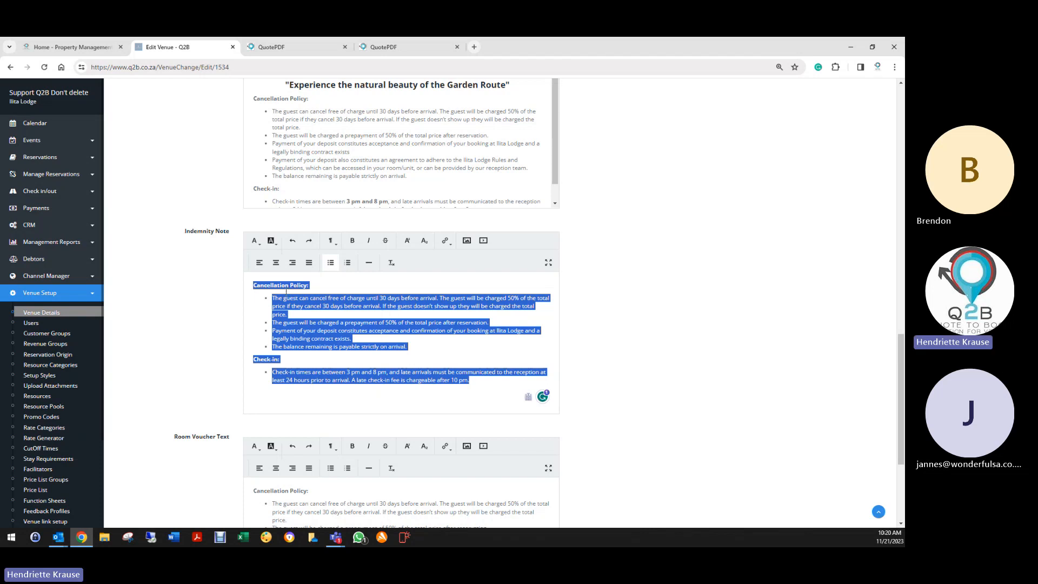
{"action": "left_click", "coordinate": [232, 308]}
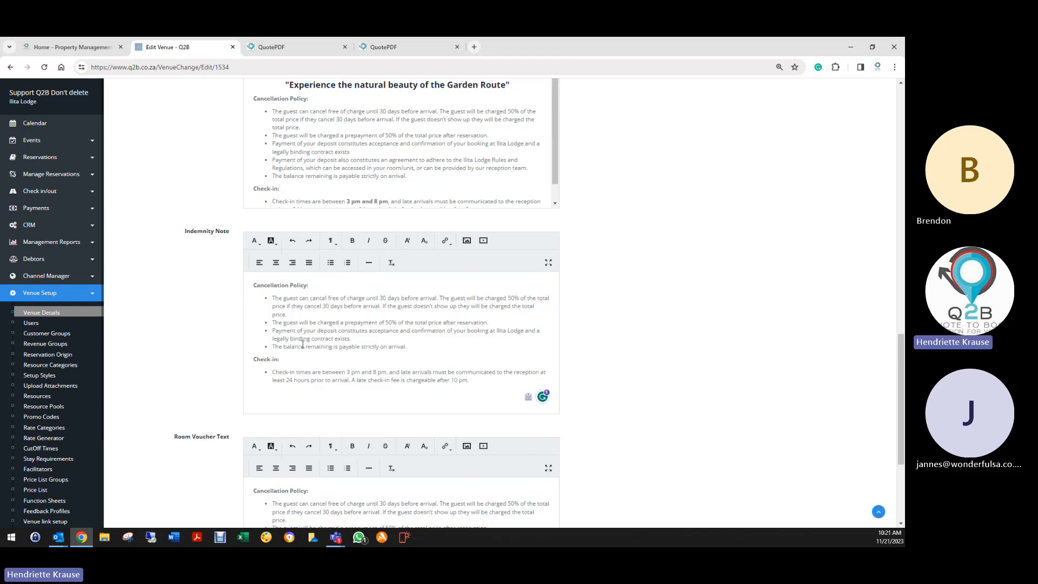
{"action": "scroll", "coordinate": [224, 346], "scroll_direction": "down", "scroll_amount": 3}
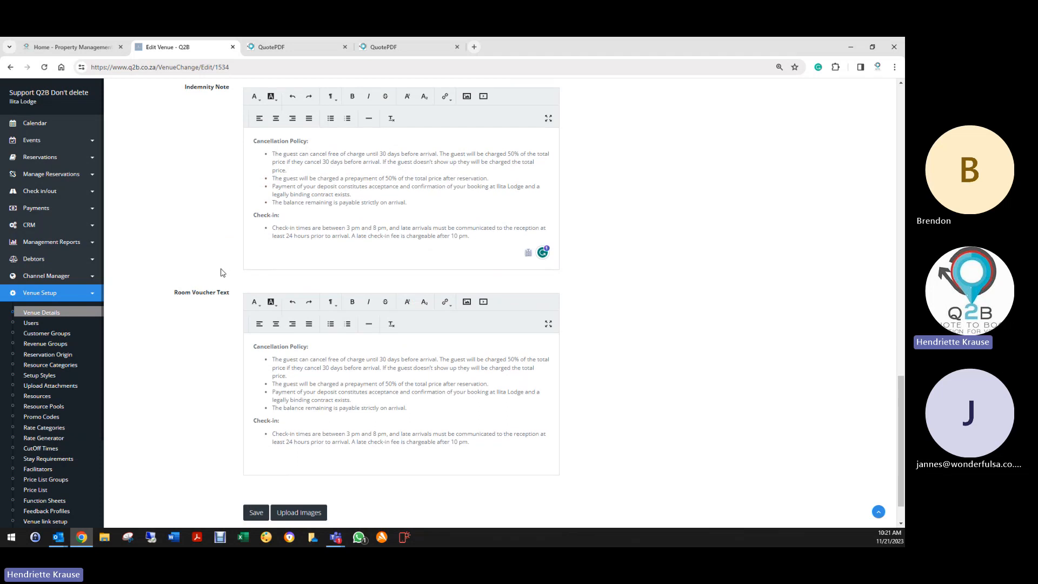
{"action": "scroll", "coordinate": [217, 266], "scroll_direction": "down", "scroll_amount": 1}
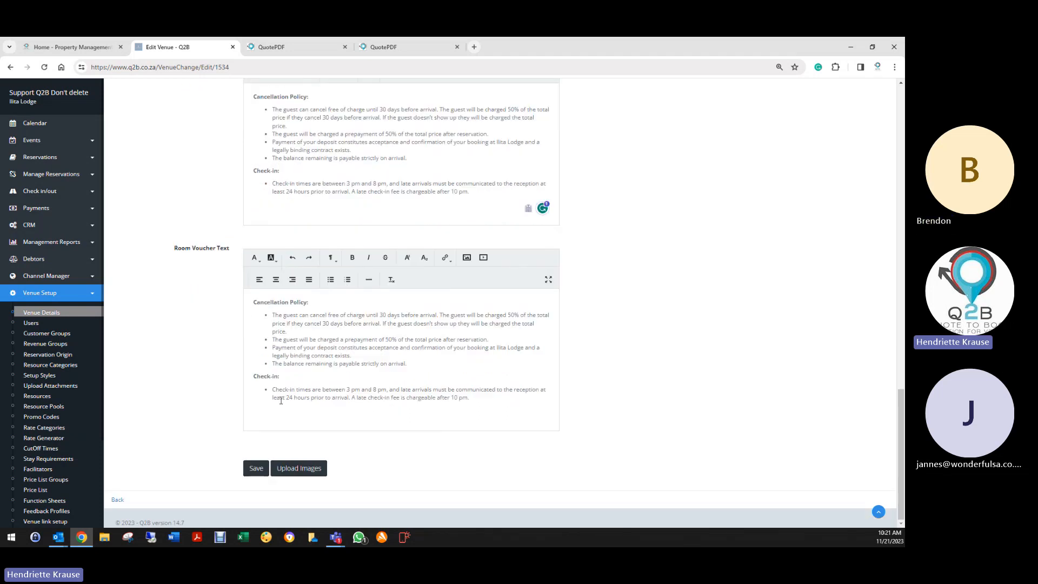
{"action": "scroll", "coordinate": [394, 397], "scroll_direction": "up", "scroll_amount": 10}
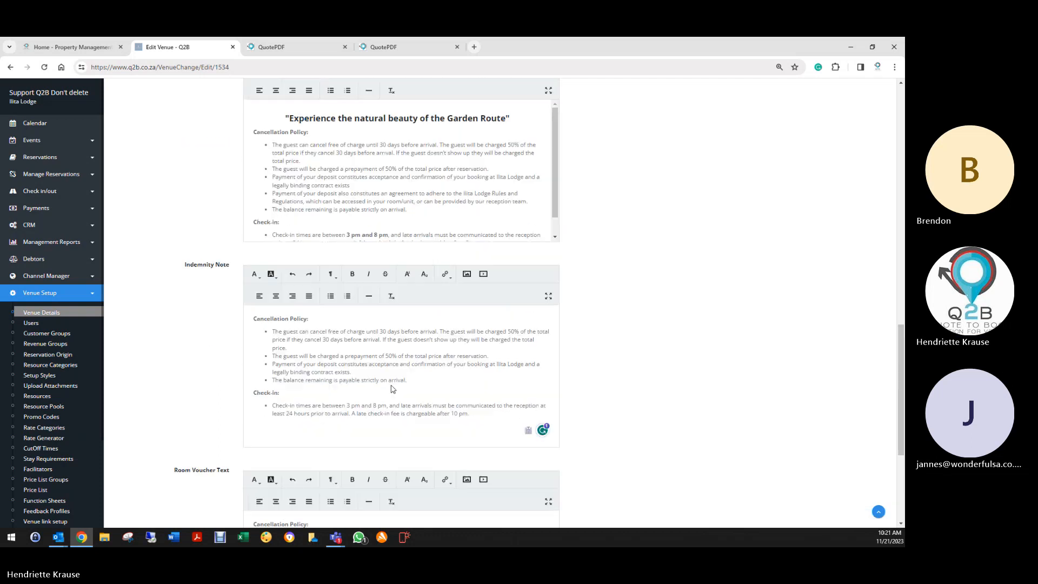
{"action": "scroll", "coordinate": [386, 362], "scroll_direction": "up", "scroll_amount": 6}
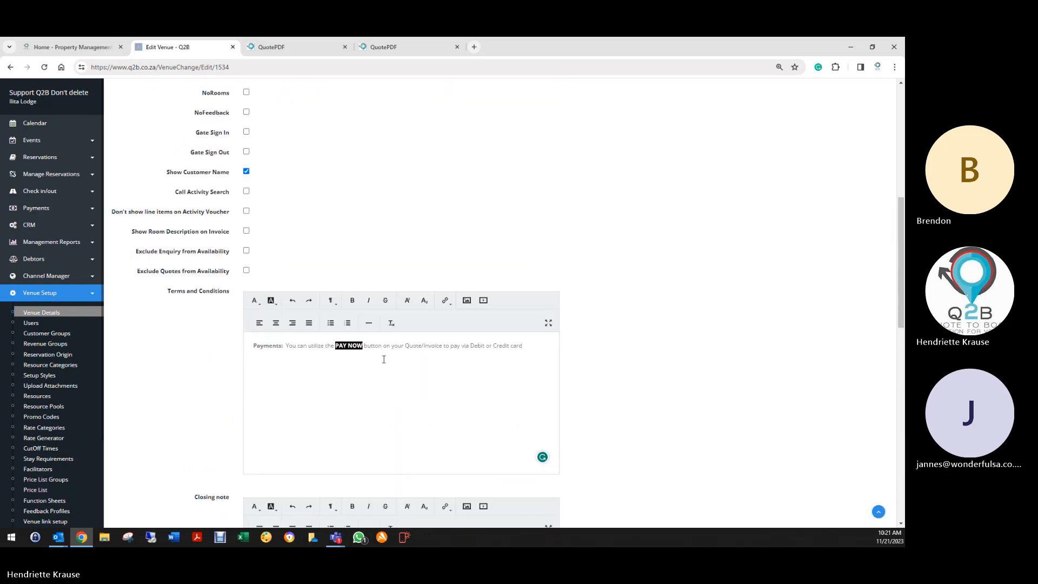
{"action": "scroll", "coordinate": [372, 352], "scroll_direction": "down", "scroll_amount": 3}
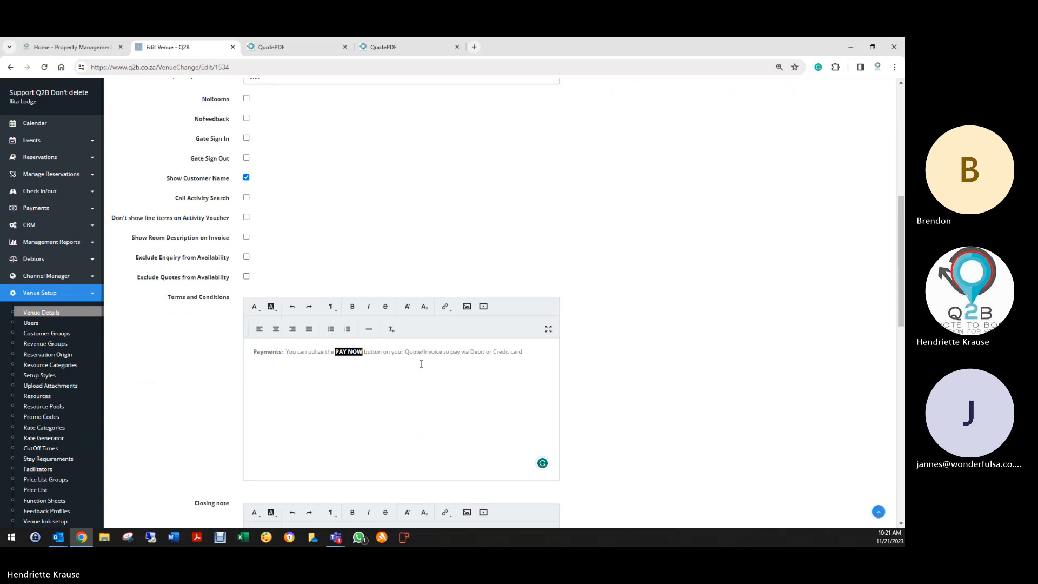
{"action": "scroll", "coordinate": [528, 306], "scroll_direction": "up", "scroll_amount": 6}
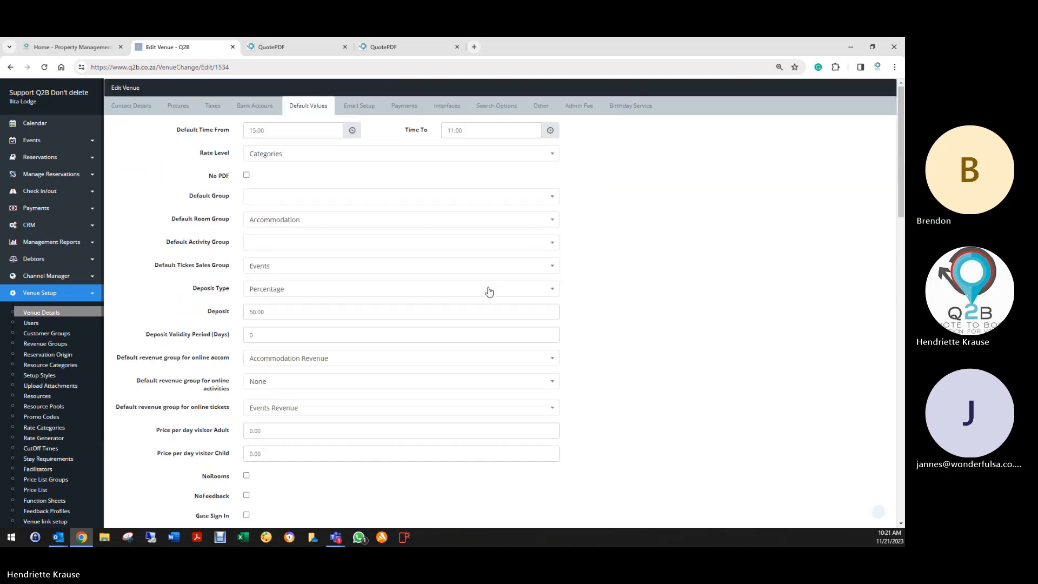
- Open Email Setup and review the EnqMail and Quote Mail texts and their &CustomerFirstname& greeting
{"action": "left_click", "coordinate": [368, 109]}
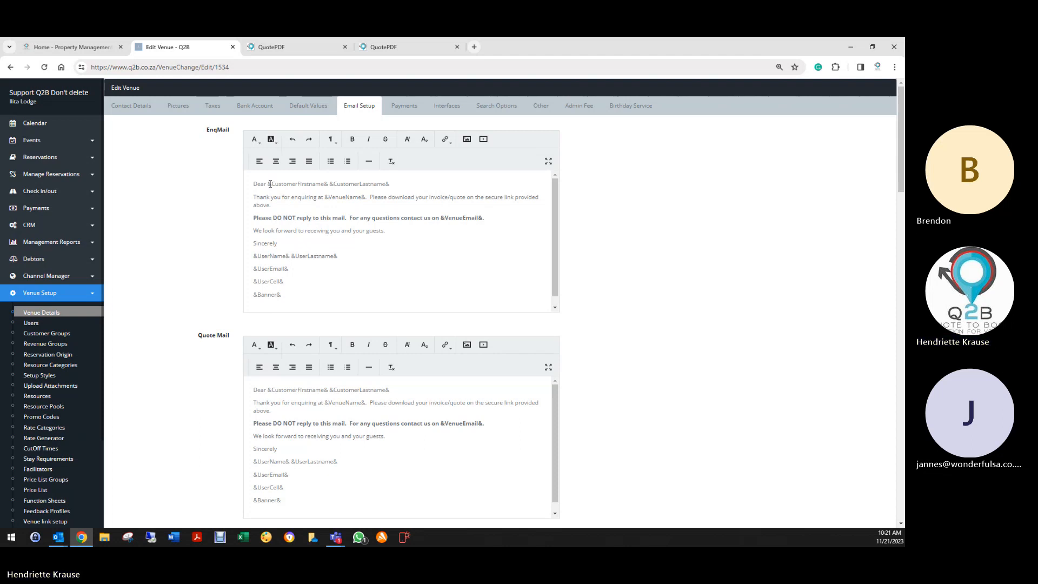
{"action": "left_click_drag", "start_coordinate": [268, 184], "coordinate": [328, 187]}
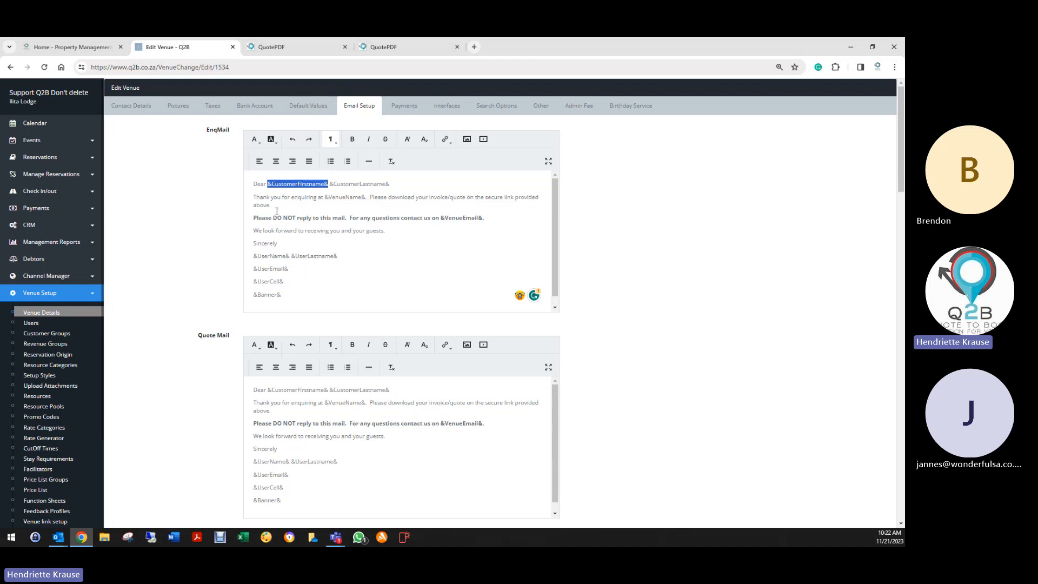
{"action": "left_click", "coordinate": [536, 199]}
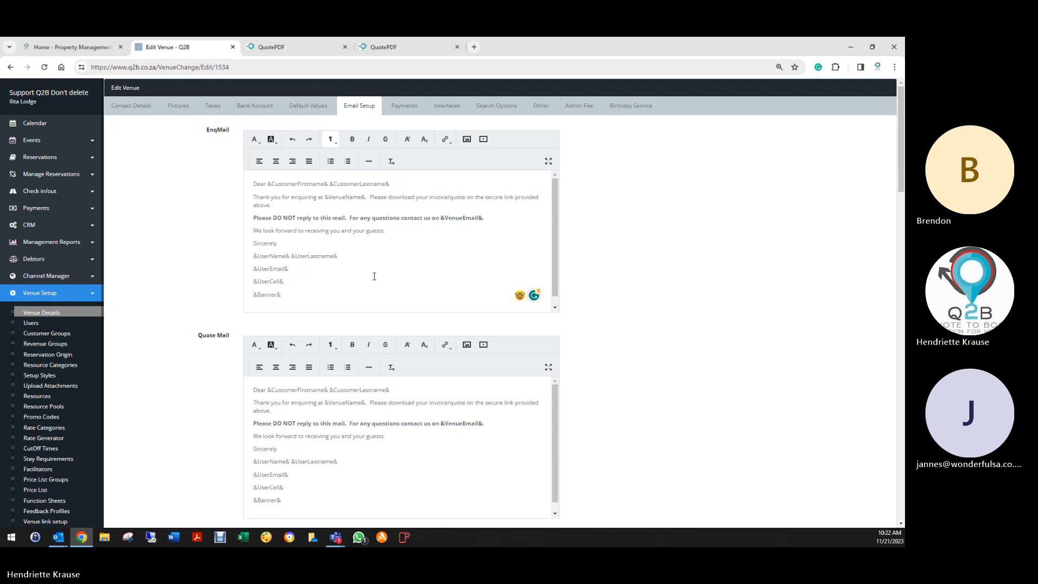
{"action": "scroll", "coordinate": [386, 335], "scroll_direction": "down", "scroll_amount": 4}
{"action": "scroll", "coordinate": [387, 367], "scroll_direction": "up", "scroll_amount": 3}
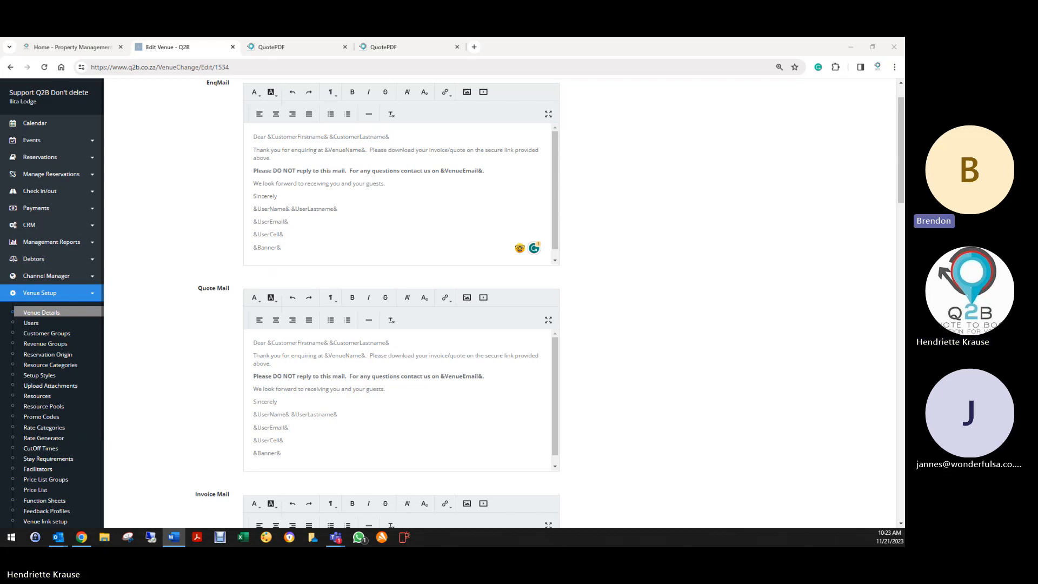
{"action": "scroll", "coordinate": [378, 178], "scroll_direction": "up", "scroll_amount": 2}
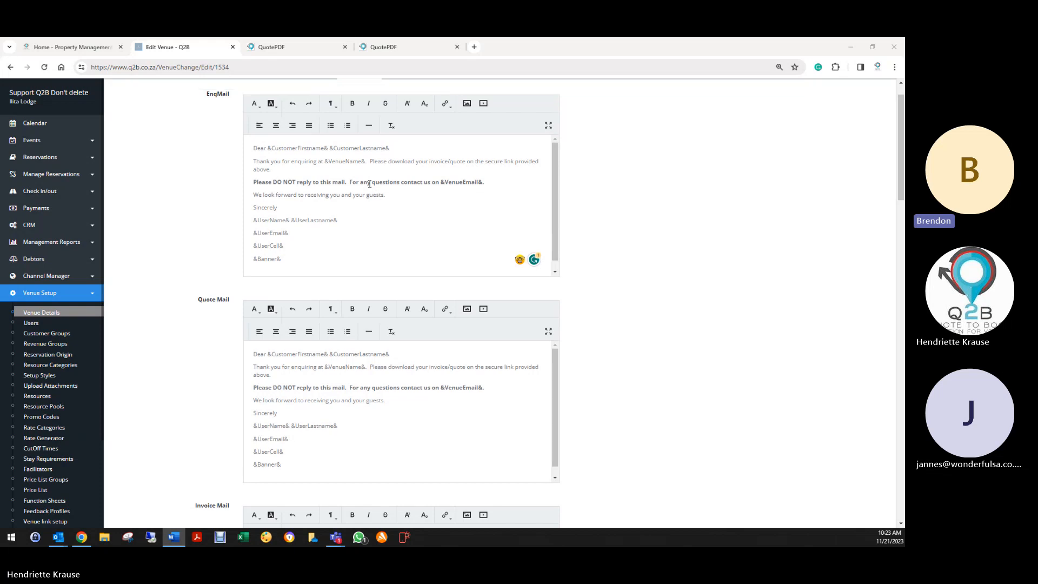
- Paste clean template text over the existing EnqMail and Quote Mail texts
{"action": "left_click_drag", "start_coordinate": [248, 185], "coordinate": [303, 303]}
{"action": "right_click", "coordinate": [287, 216]}
{"action": "left_click", "coordinate": [304, 274]}
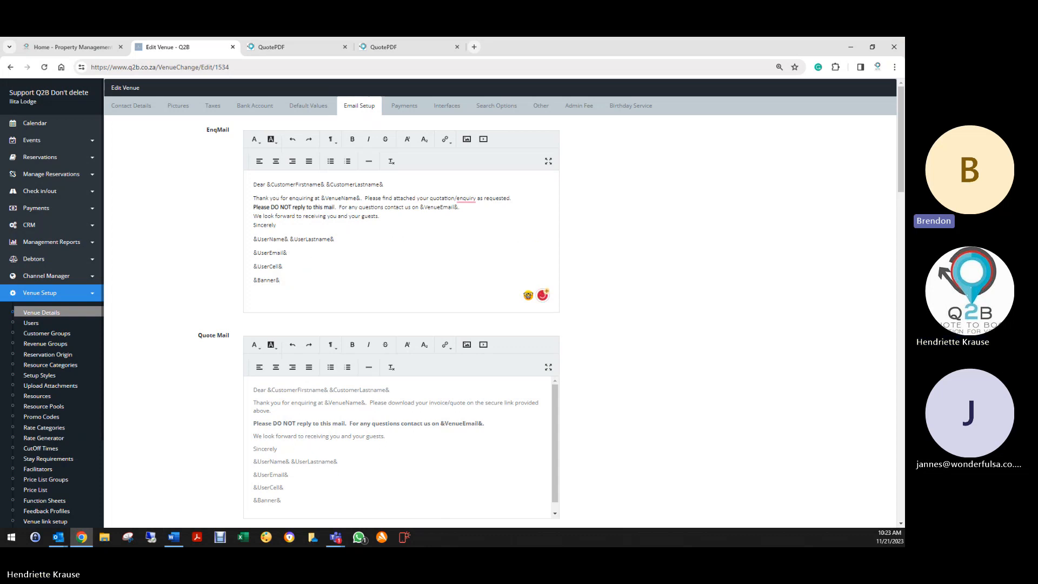
{"action": "scroll", "coordinate": [235, 373], "scroll_direction": "down", "scroll_amount": 3}
{"action": "left_click_drag", "start_coordinate": [246, 246], "coordinate": [319, 368]}
{"action": "right_click", "coordinate": [260, 293]}
{"action": "left_click", "coordinate": [286, 360]}
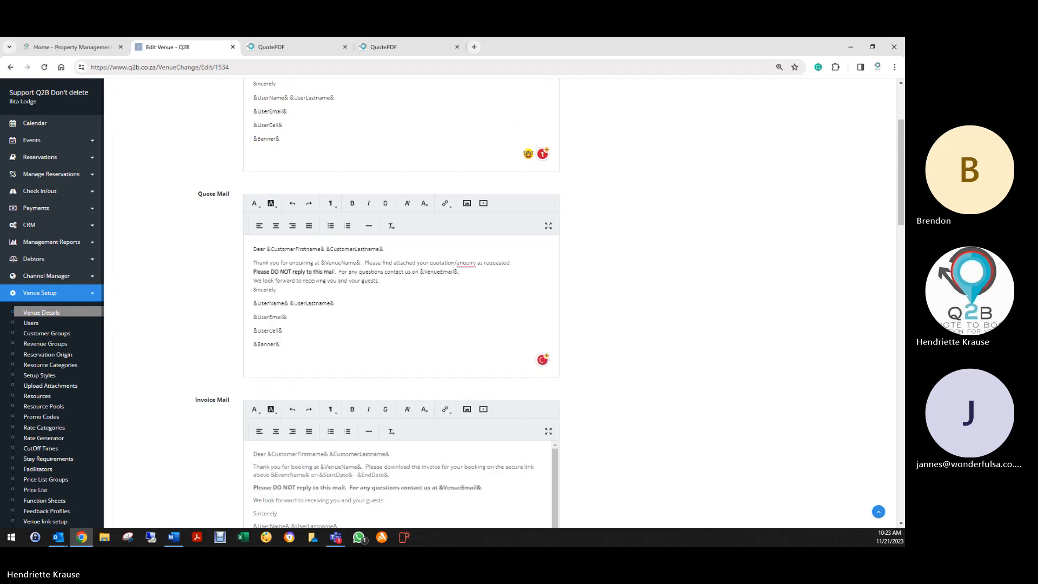
- Copy the Invoice Mail template from Word and paste it over the old Invoice Mail text
{"action": "key", "text": "alt+Tab"}
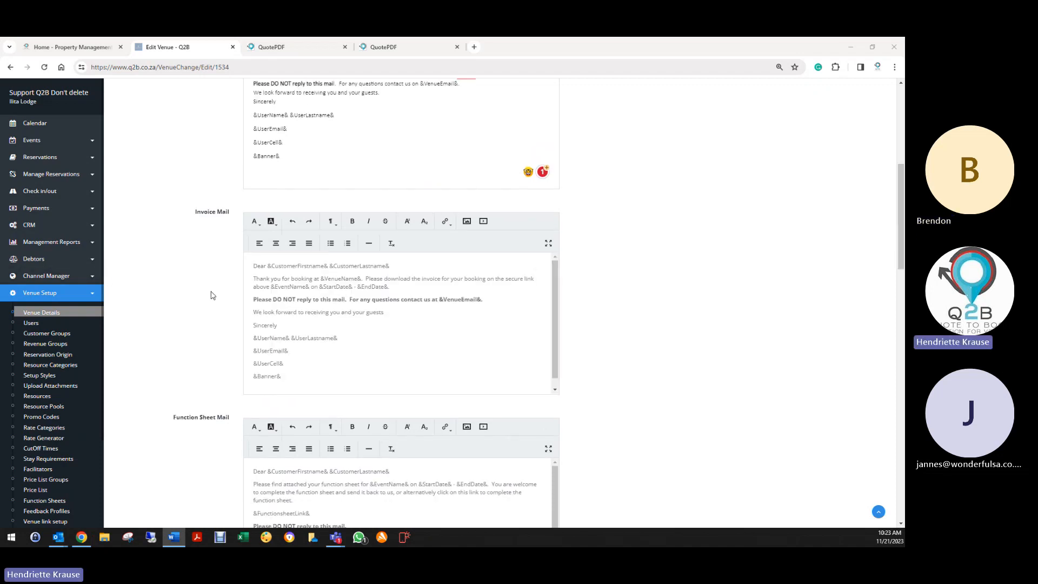
{"action": "scroll", "coordinate": [110, 280], "scroll_direction": "down", "scroll_amount": 3}
{"action": "left_click_drag", "start_coordinate": [250, 266], "coordinate": [325, 384]}
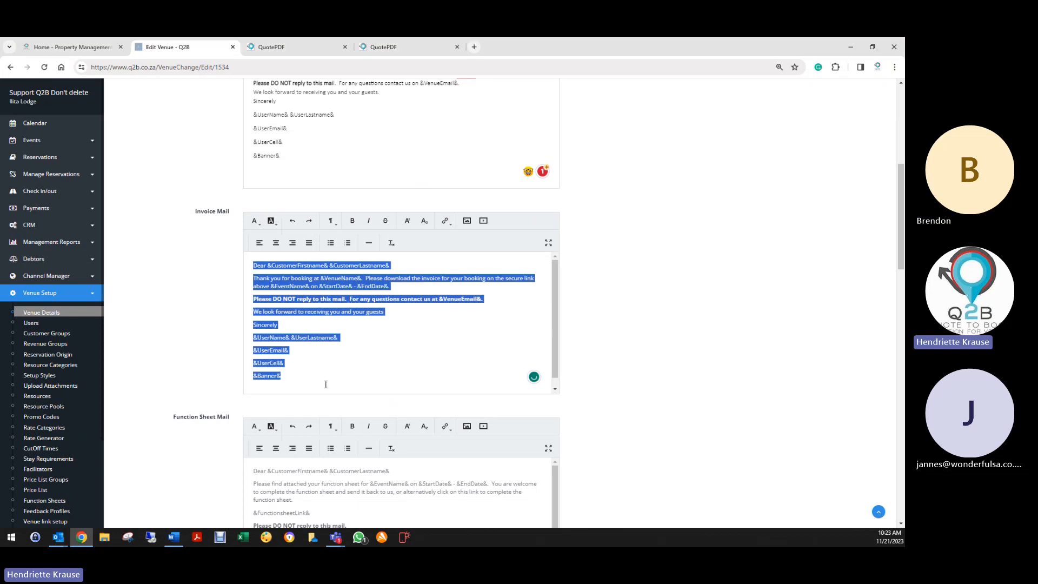
{"action": "key", "text": "BackSpace"}
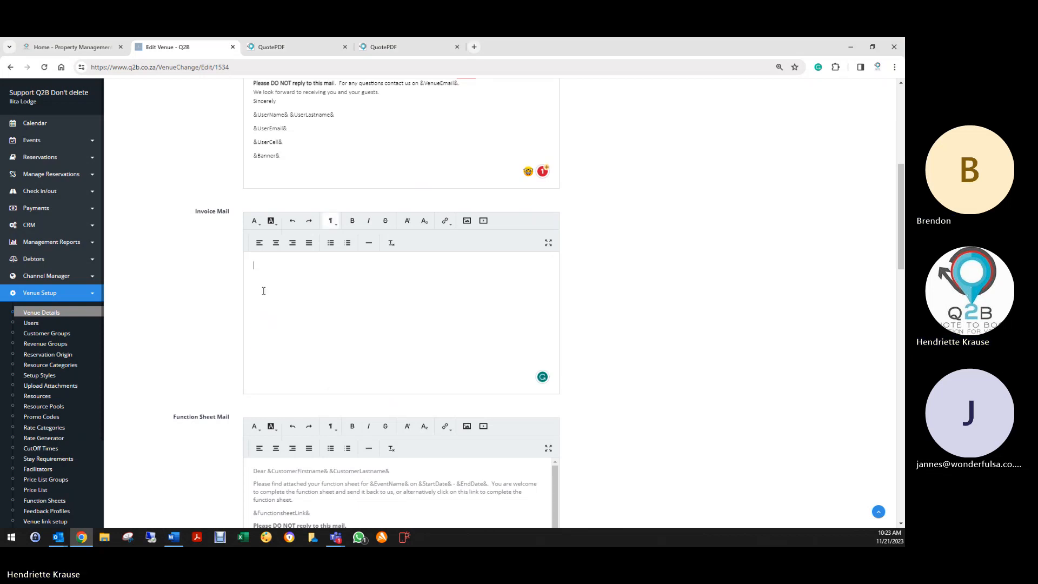
{"action": "right_click", "coordinate": [265, 271]}
{"action": "left_click", "coordinate": [297, 363]}
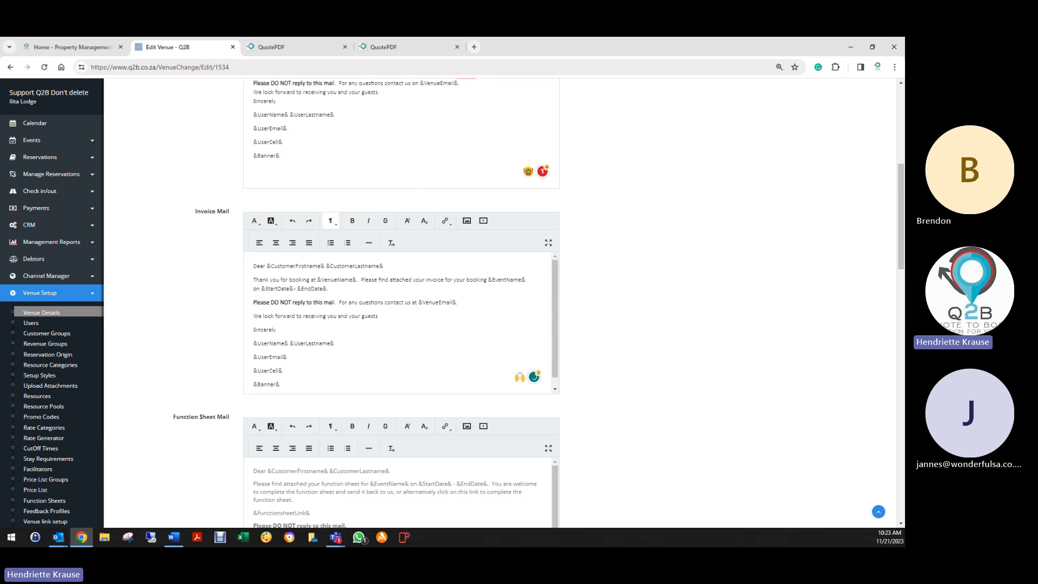
- Copy the Function Sheet Mail template from Word and paste it in as clean text
{"action": "key", "text": "alt+Tab"}
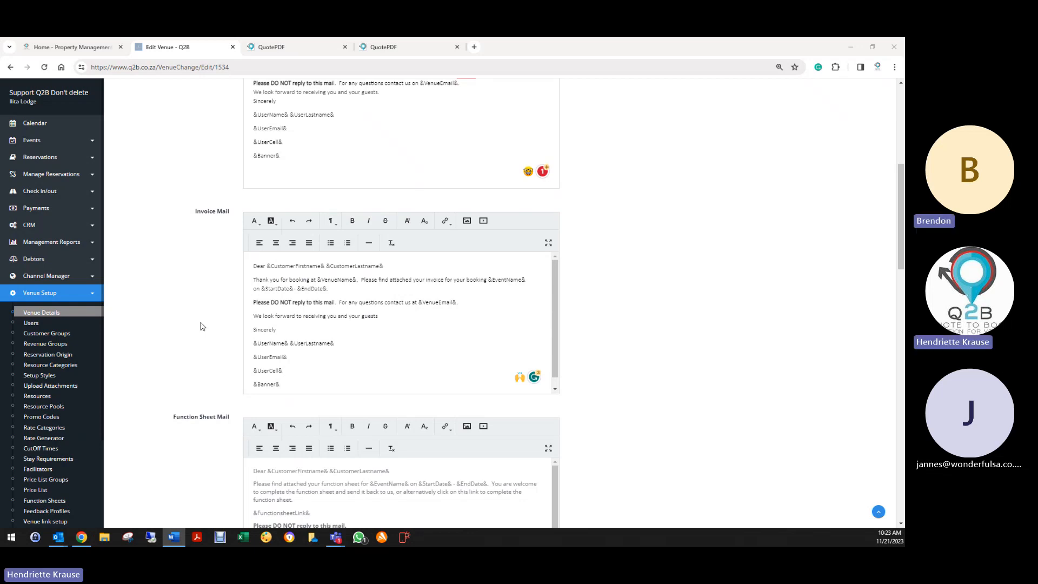
{"action": "scroll", "coordinate": [206, 327], "scroll_direction": "down", "scroll_amount": 2}
{"action": "left_click_drag", "start_coordinate": [253, 332], "coordinate": [308, 463]}
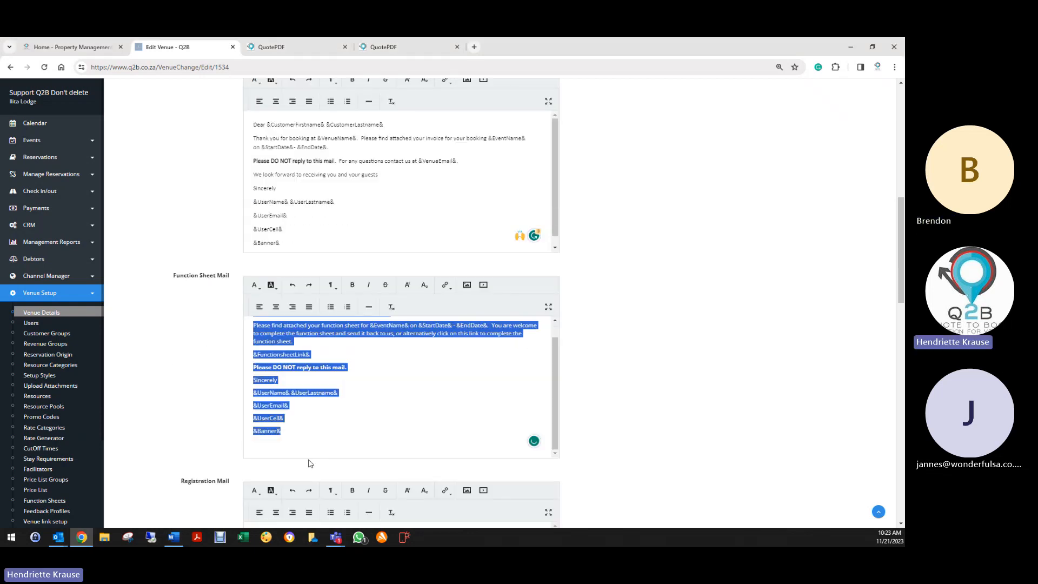
{"action": "key", "text": "BackSpace"}
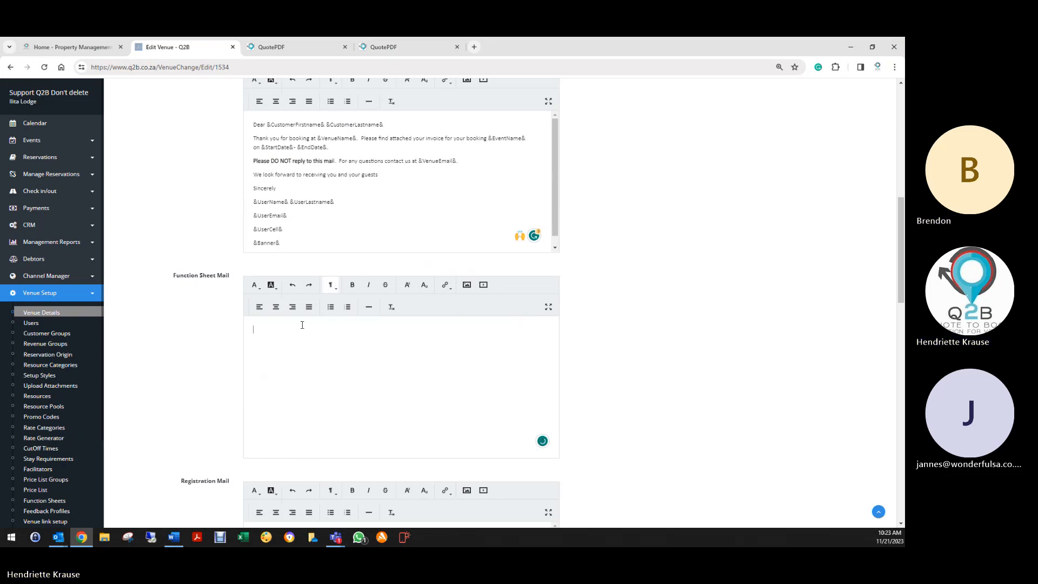
{"action": "right_click", "coordinate": [281, 329]}
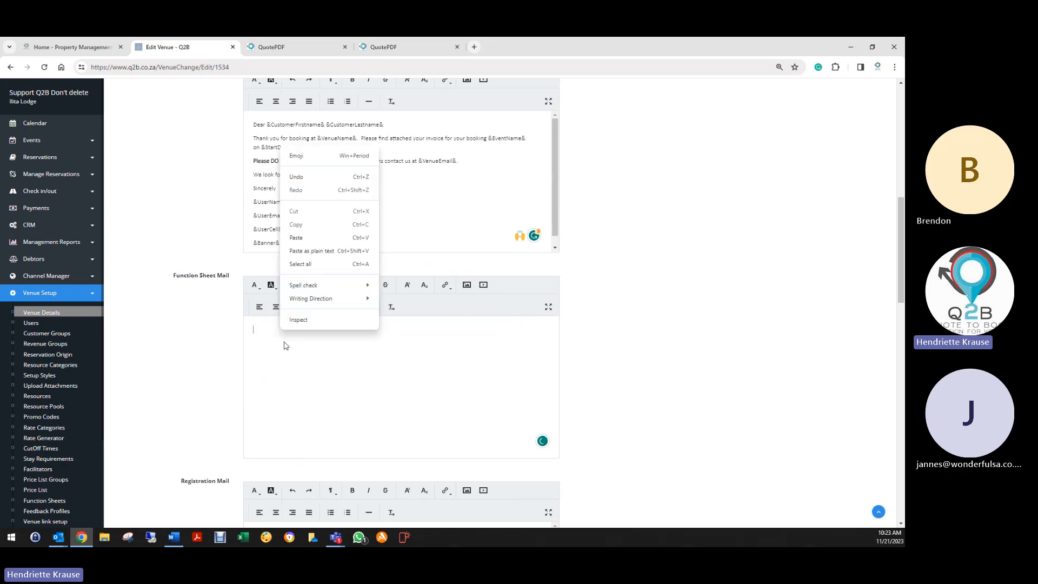
{"action": "left_click", "coordinate": [297, 238]}
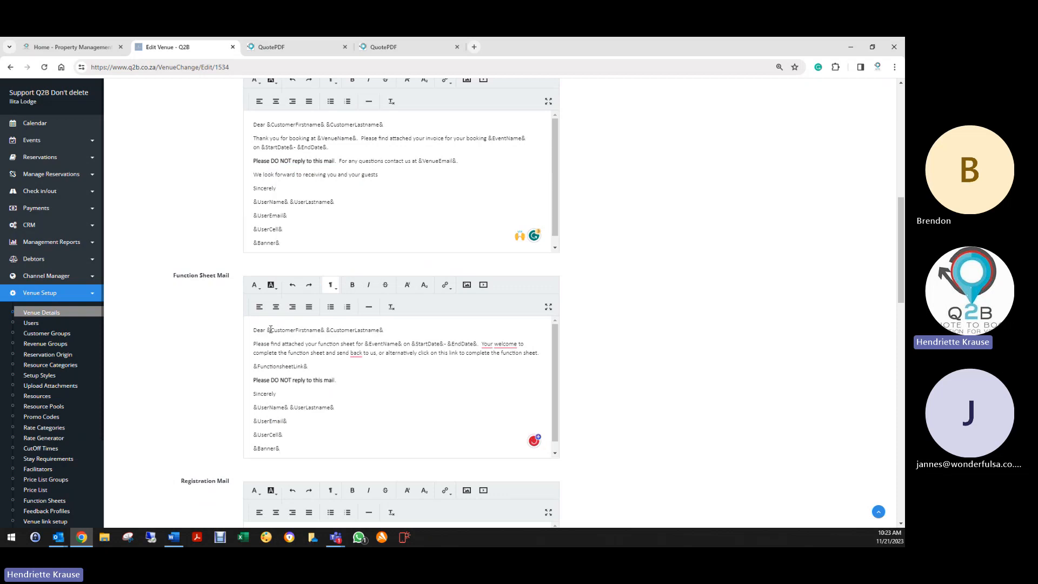
{"action": "scroll", "coordinate": [205, 352], "scroll_direction": "down", "scroll_amount": 3}
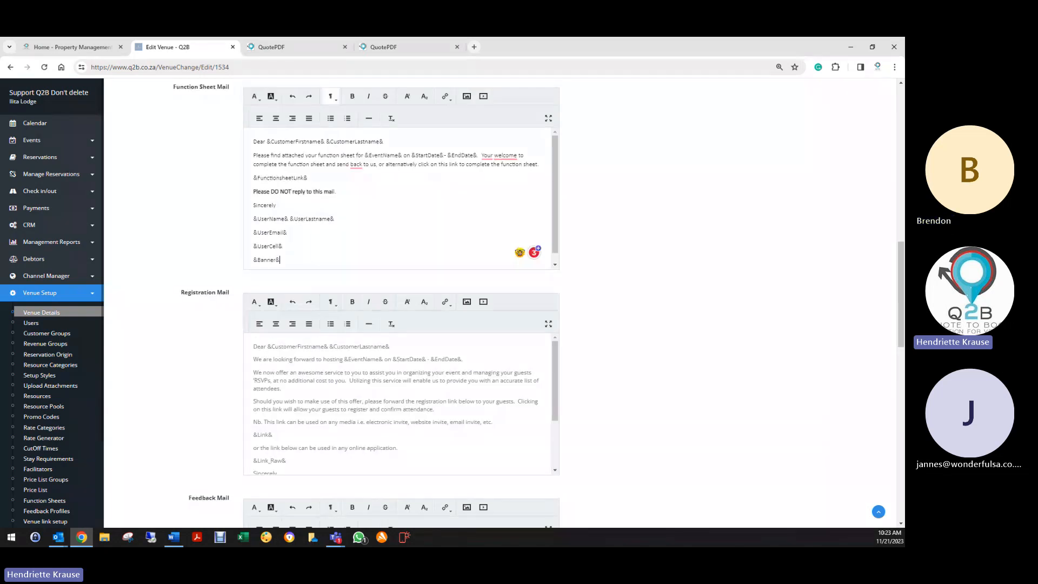
{"action": "key", "text": "alt+Tab"}
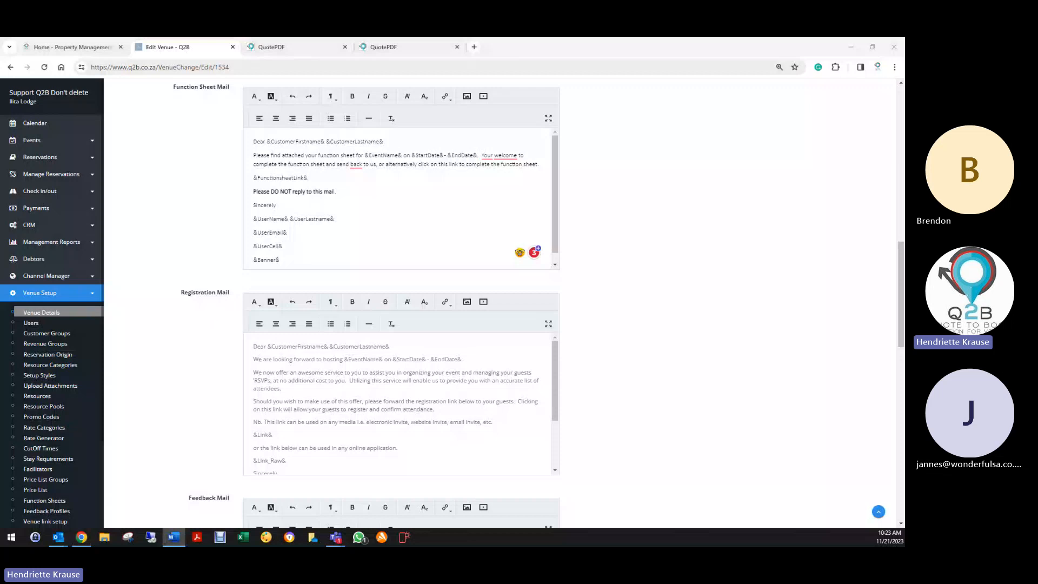
- Paste Registration Mail as plain text, removing the blank line before &Link&
{"action": "left_click_drag", "start_coordinate": [254, 348], "coordinate": [313, 469]}
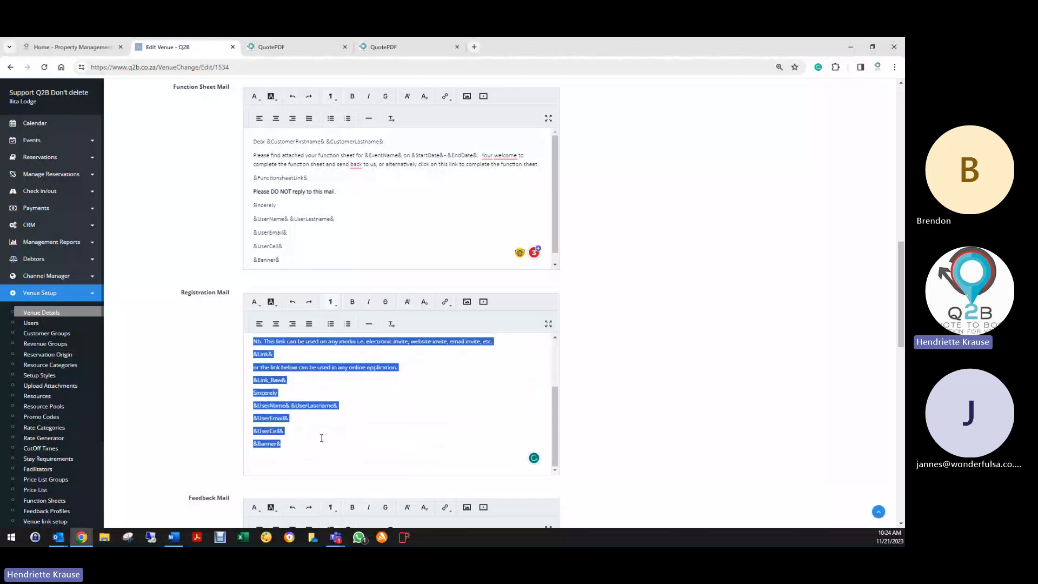
{"action": "key", "text": "Delete"}
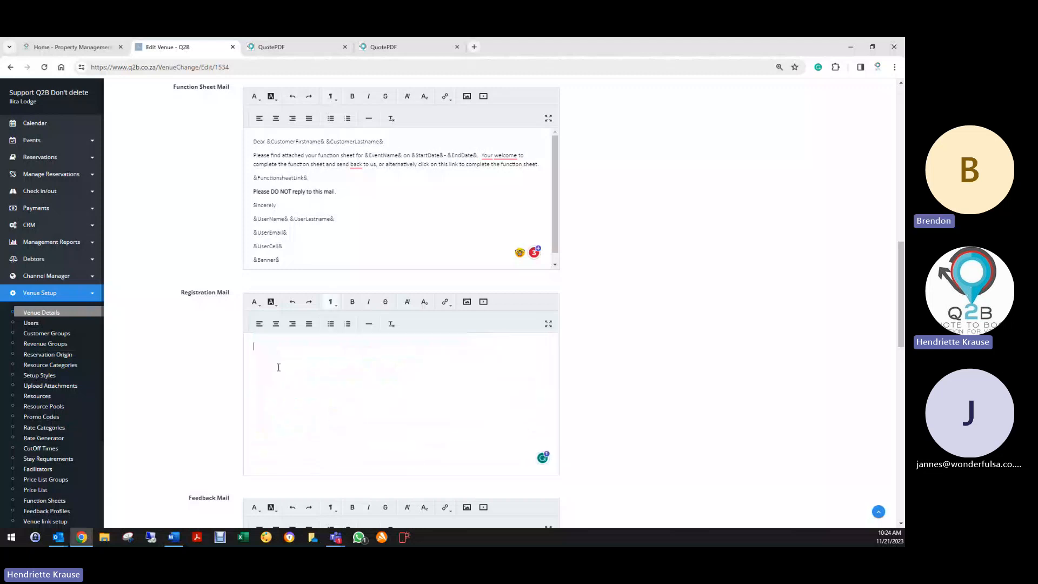
{"action": "right_click", "coordinate": [274, 352]}
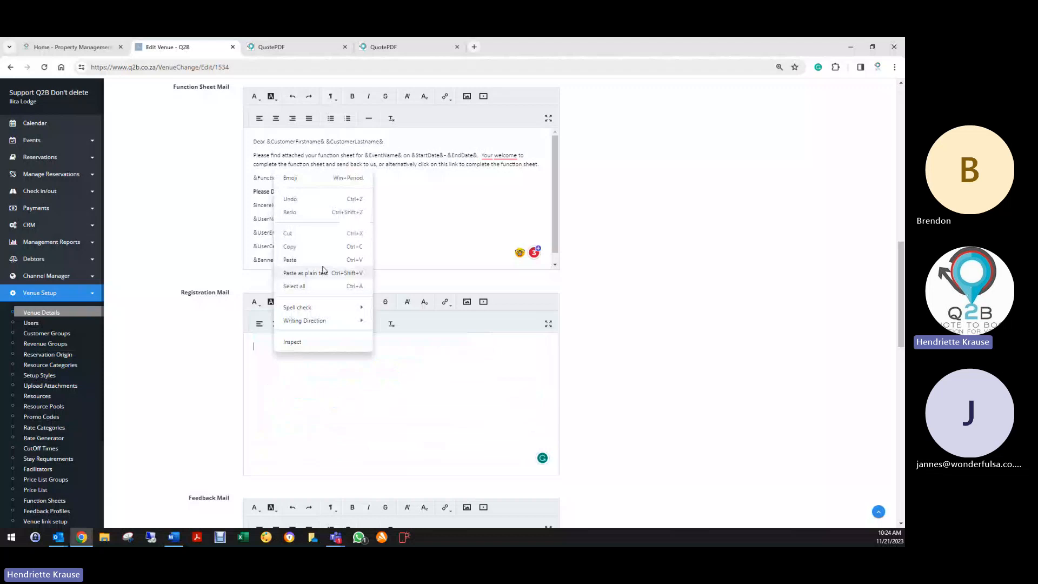
{"action": "left_click", "coordinate": [292, 260]}
{"action": "left_click", "coordinate": [269, 364]}
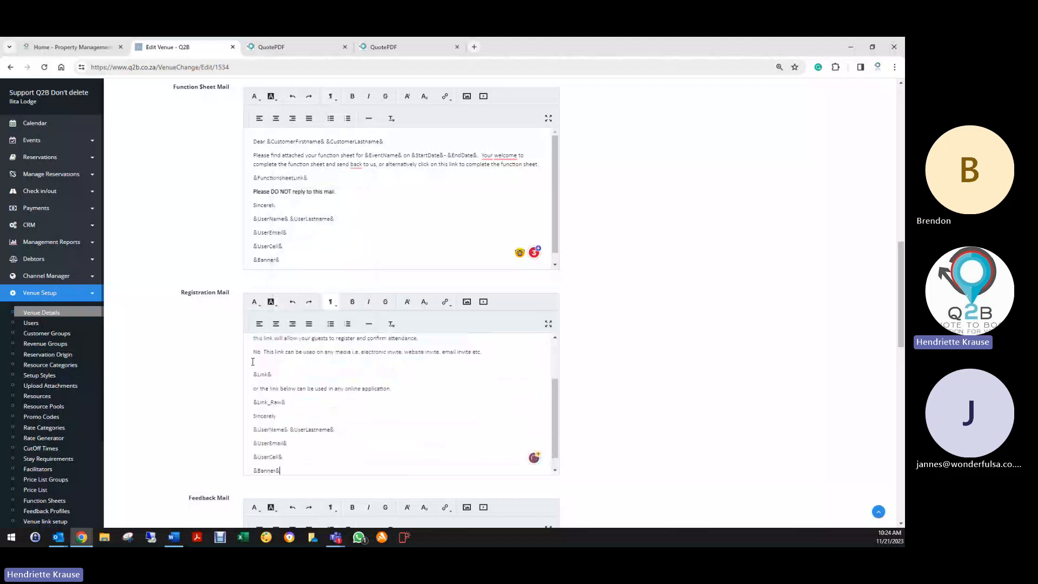
{"action": "key", "text": "BackSpace"}
{"action": "key", "text": "BackSpace"}
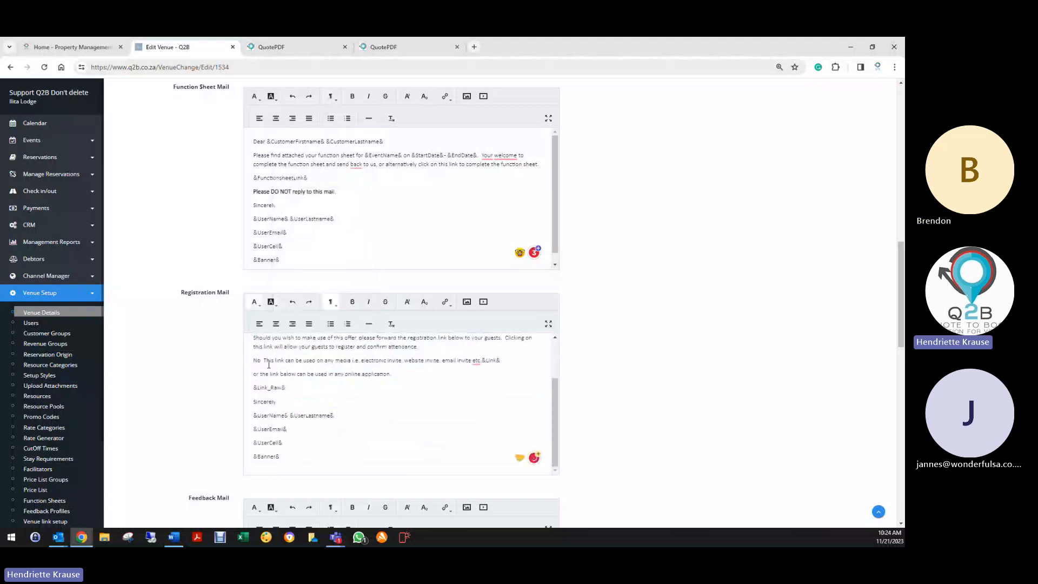
{"action": "key", "text": "Return"}
- Replace the Feedback Mail text with a plain-text paste and delete the extra blank line
{"action": "scroll", "coordinate": [397, 408], "scroll_direction": "down", "scroll_amount": 3}
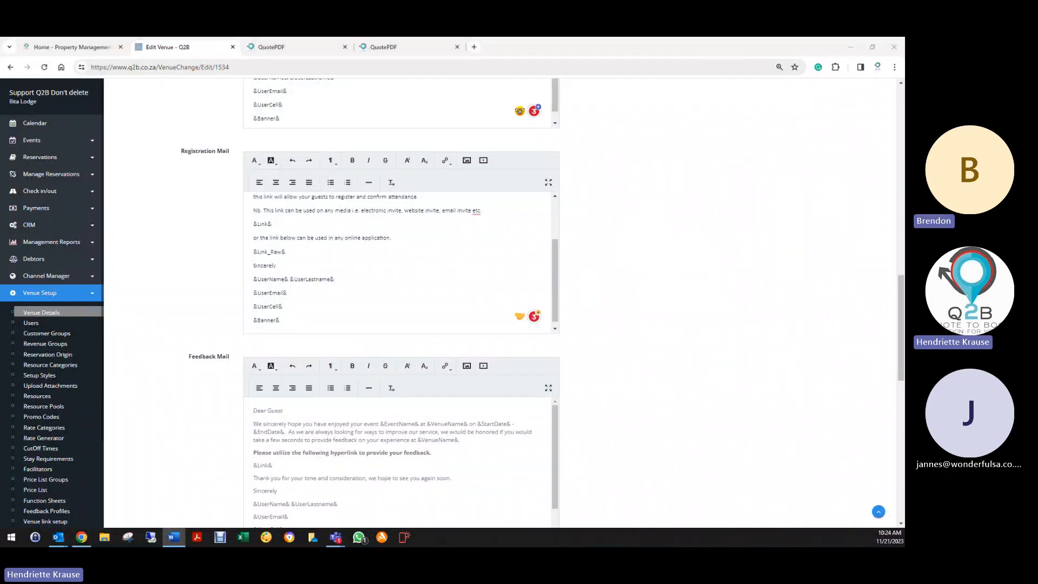
{"action": "scroll", "coordinate": [260, 263], "scroll_direction": "down", "scroll_amount": 3}
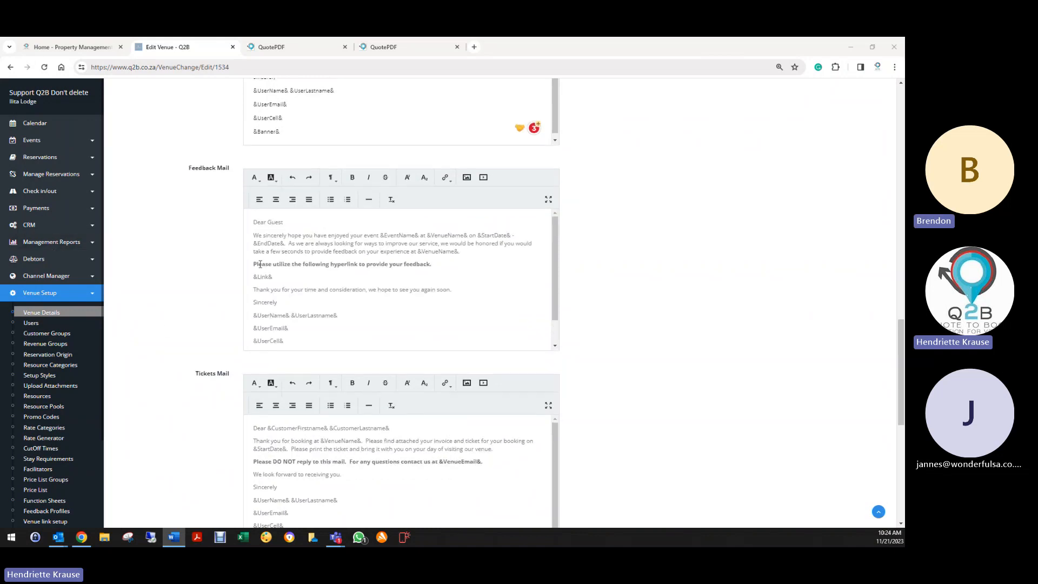
{"action": "left_click_drag", "start_coordinate": [254, 222], "coordinate": [307, 313]}
{"action": "key", "text": "ctrl+c"}
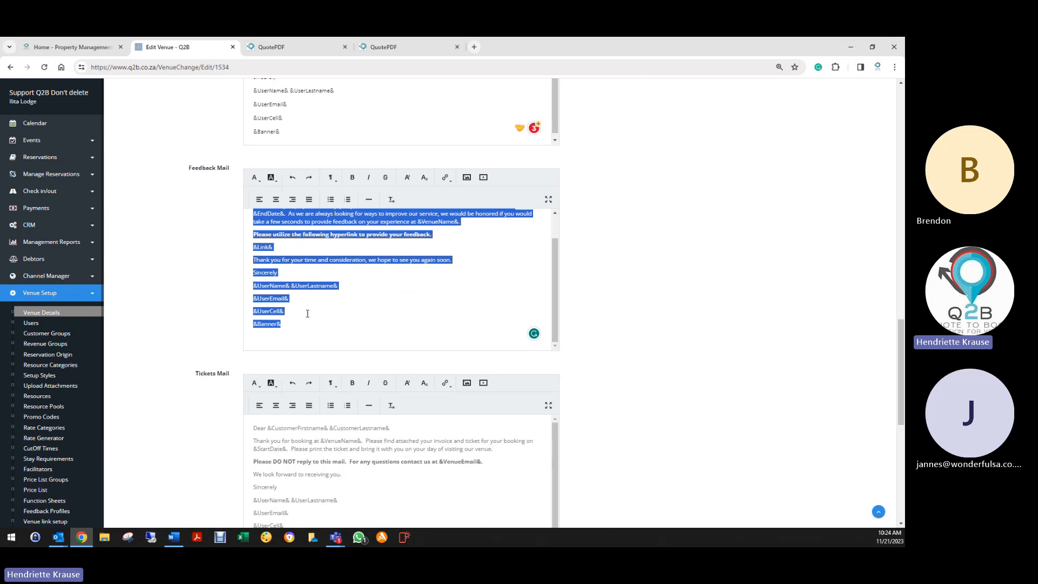
{"action": "key", "text": "BackSpace"}
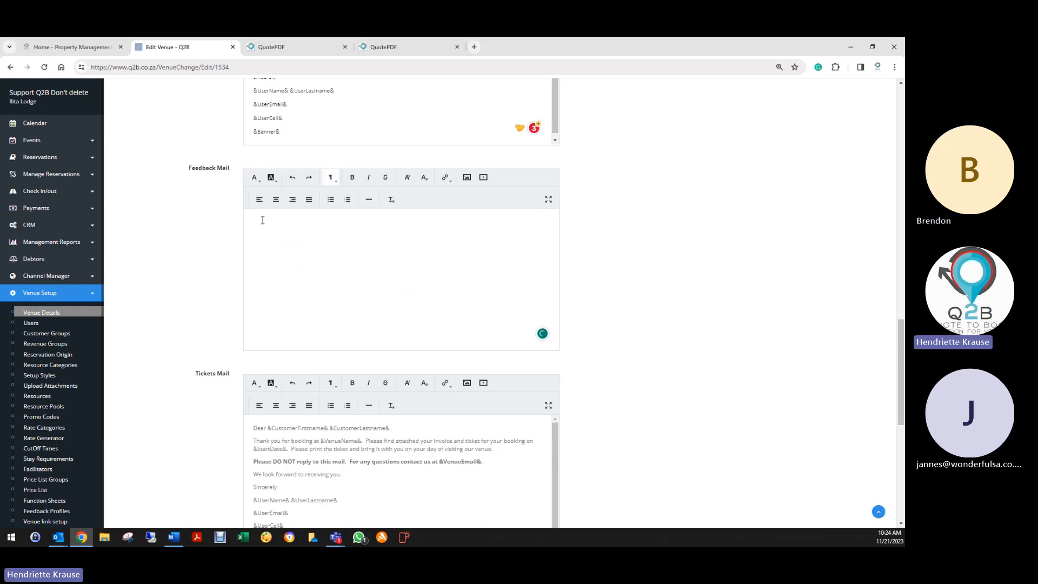
{"action": "key", "text": "ctrl+v"}
{"action": "left_click", "coordinate": [281, 245]}
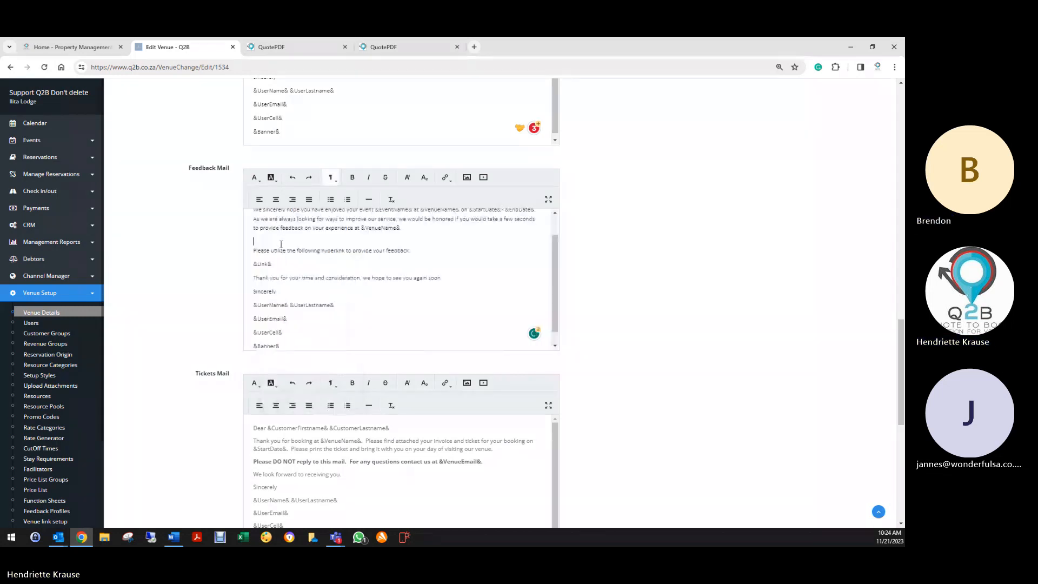
{"action": "key", "text": "Delete"}
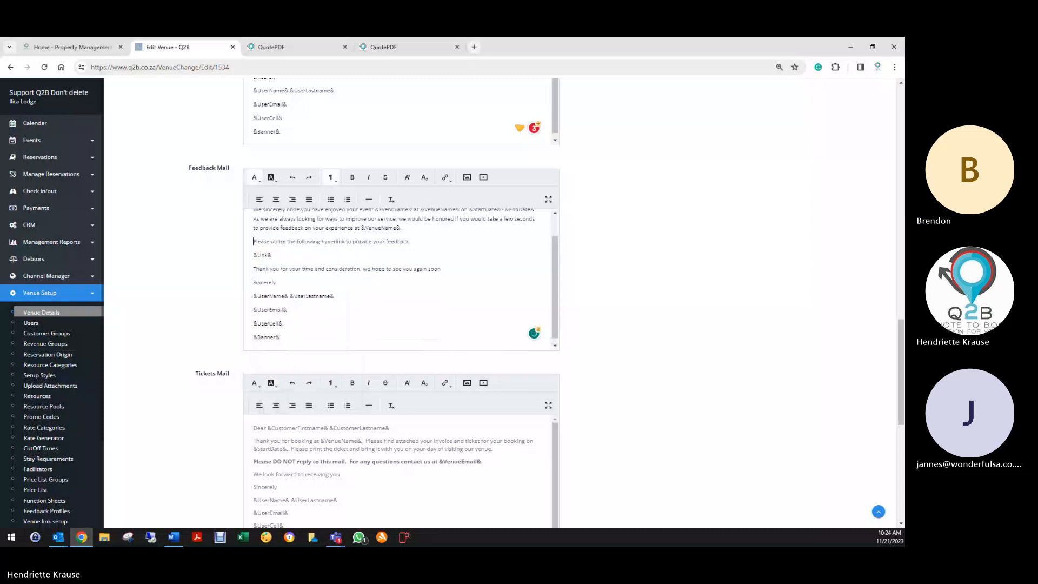
{"action": "key", "text": "alt+Tab"}
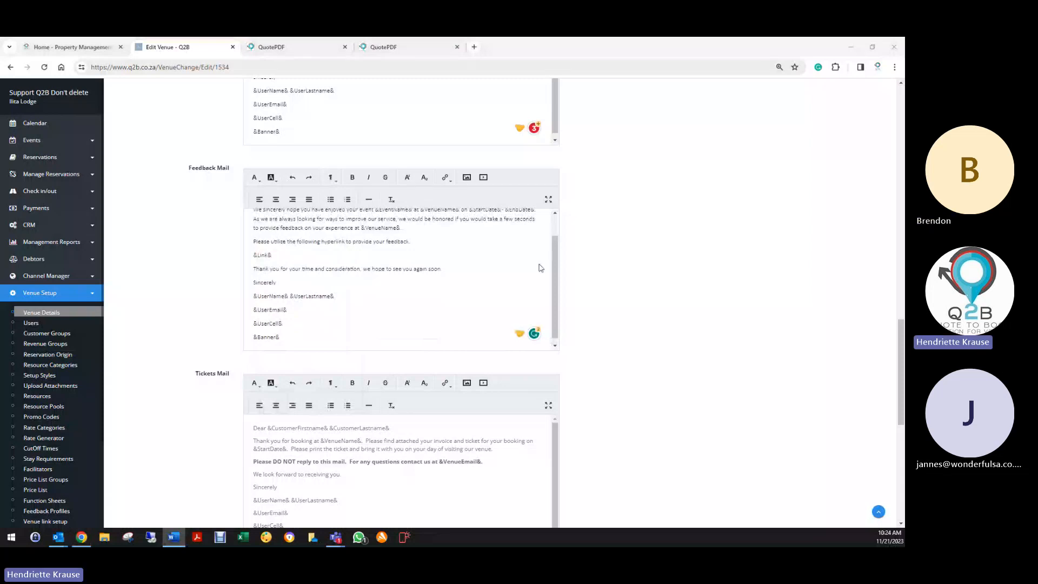
- Replace the old Tickets Mail text with the clean pasted template
{"action": "scroll", "coordinate": [247, 371], "scroll_direction": "down", "scroll_amount": 3}
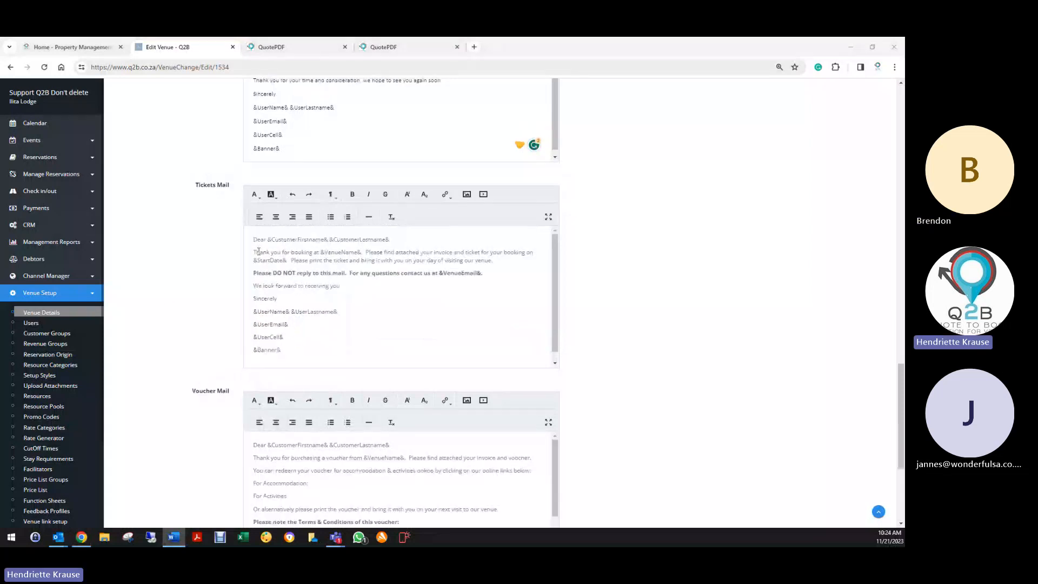
{"action": "left_click_drag", "start_coordinate": [257, 238], "coordinate": [311, 361]}
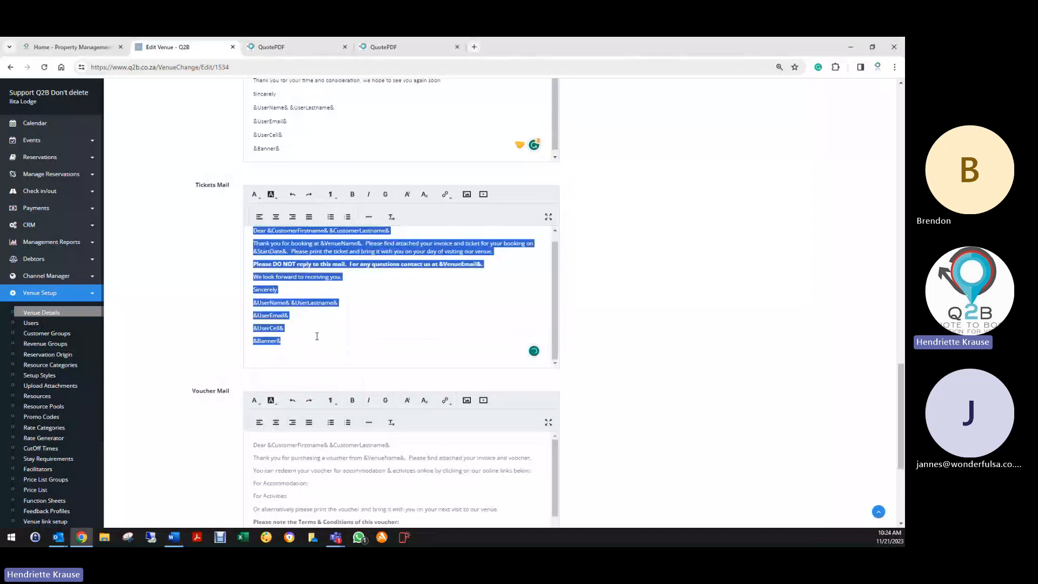
{"action": "key", "text": "Delete"}
{"action": "right_click", "coordinate": [256, 241]}
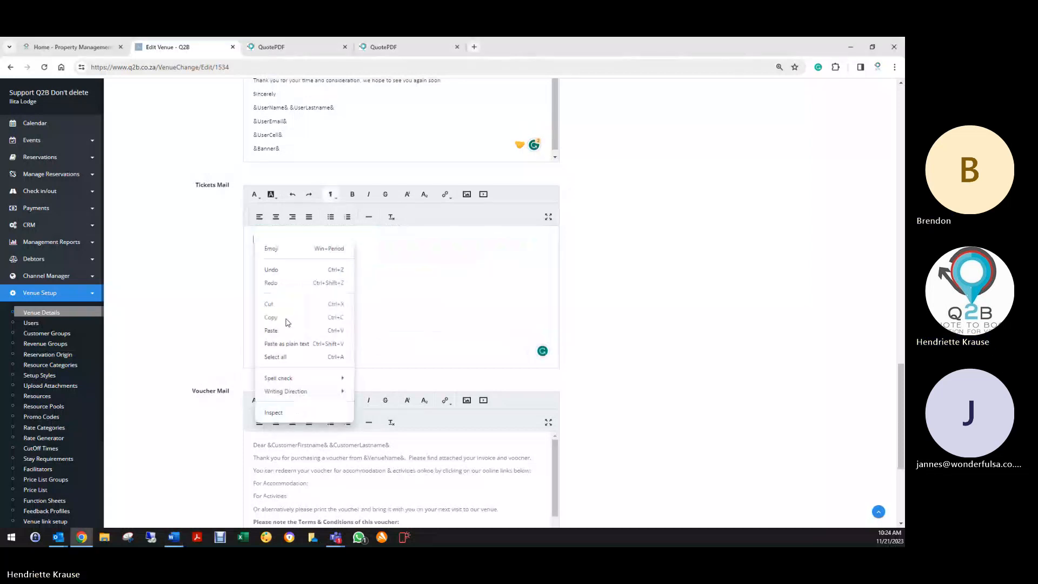
{"action": "left_click", "coordinate": [272, 330]}
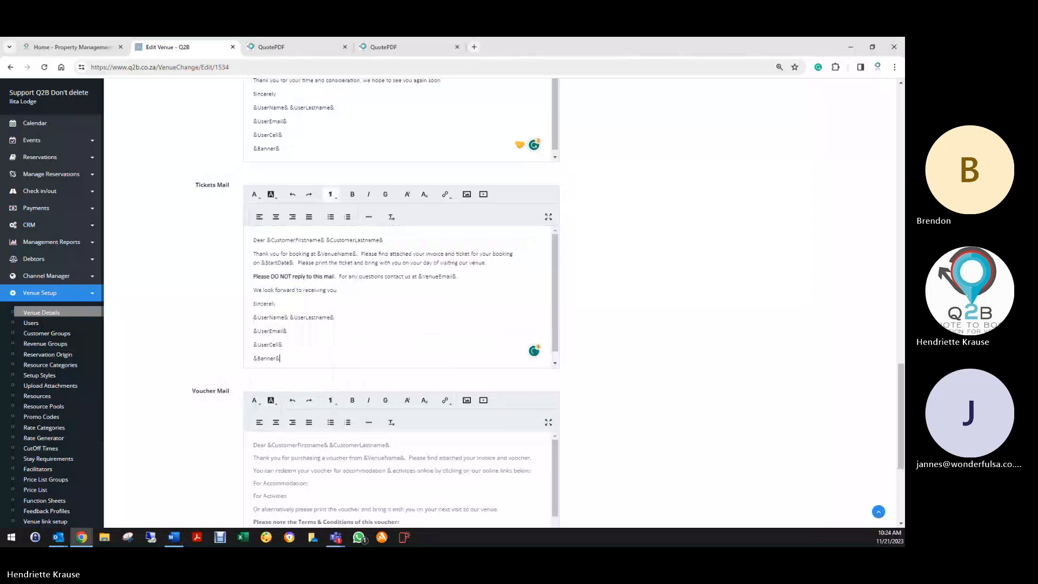
- Copy the Voucher Mail template from Word and paste it over the old Voucher Mail text
{"action": "key", "text": "alt+Tab"}
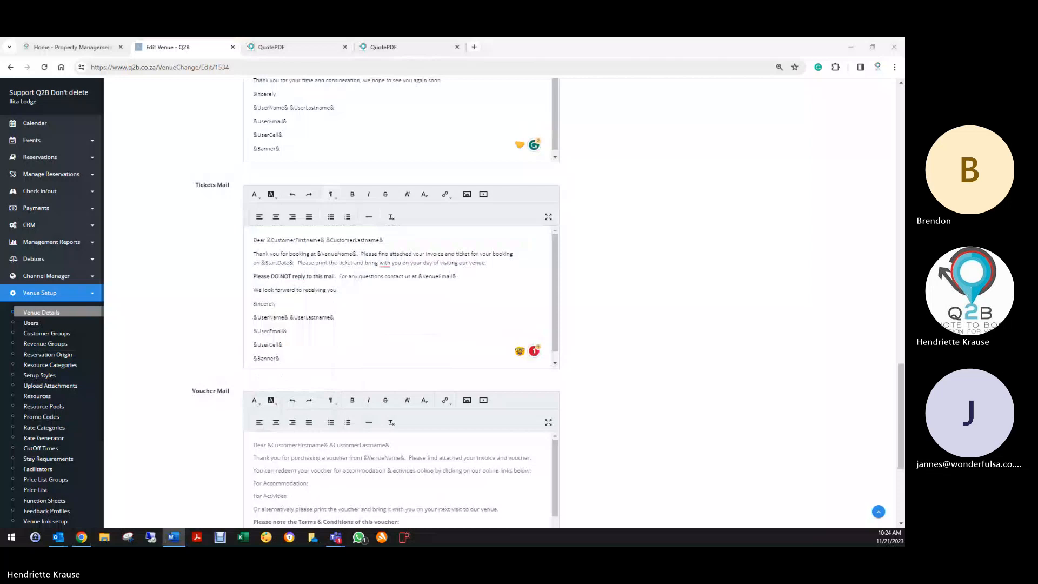
{"action": "scroll", "coordinate": [189, 297], "scroll_direction": "down", "scroll_amount": 4}
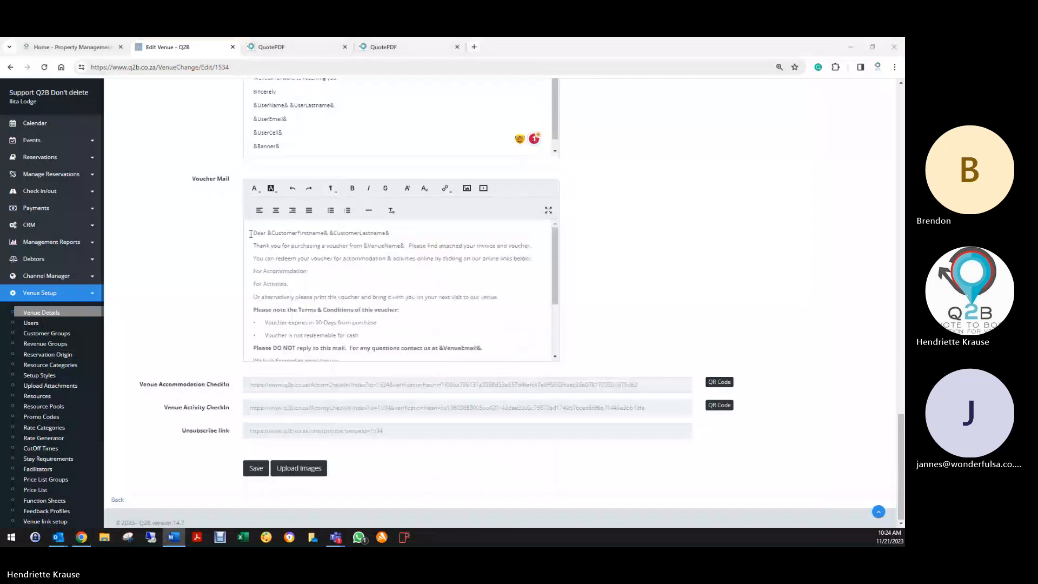
{"action": "left_click_drag", "start_coordinate": [250, 234], "coordinate": [442, 328]}
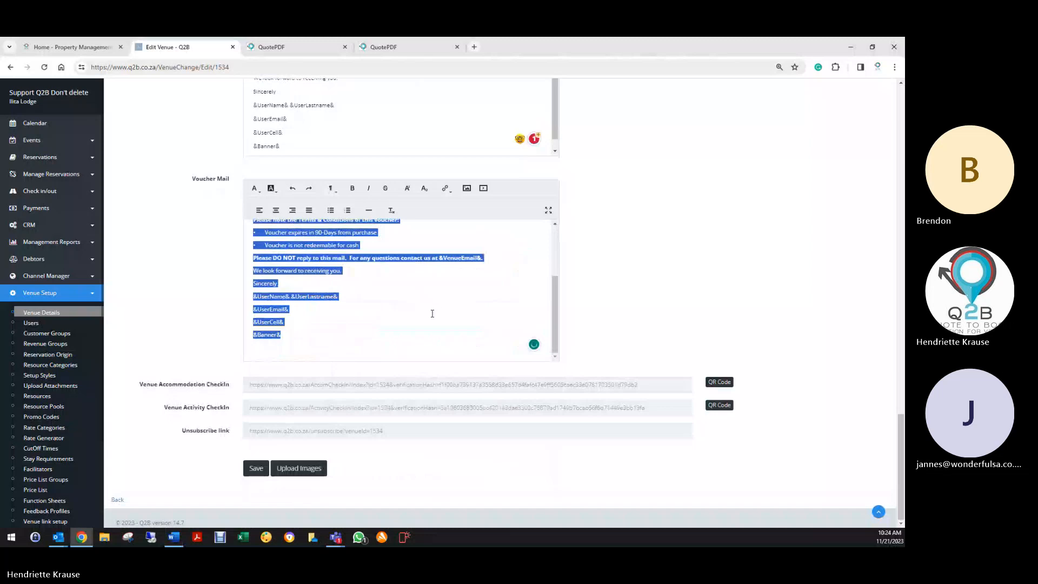
{"action": "key", "text": "BackSpace"}
{"action": "right_click", "coordinate": [279, 232]}
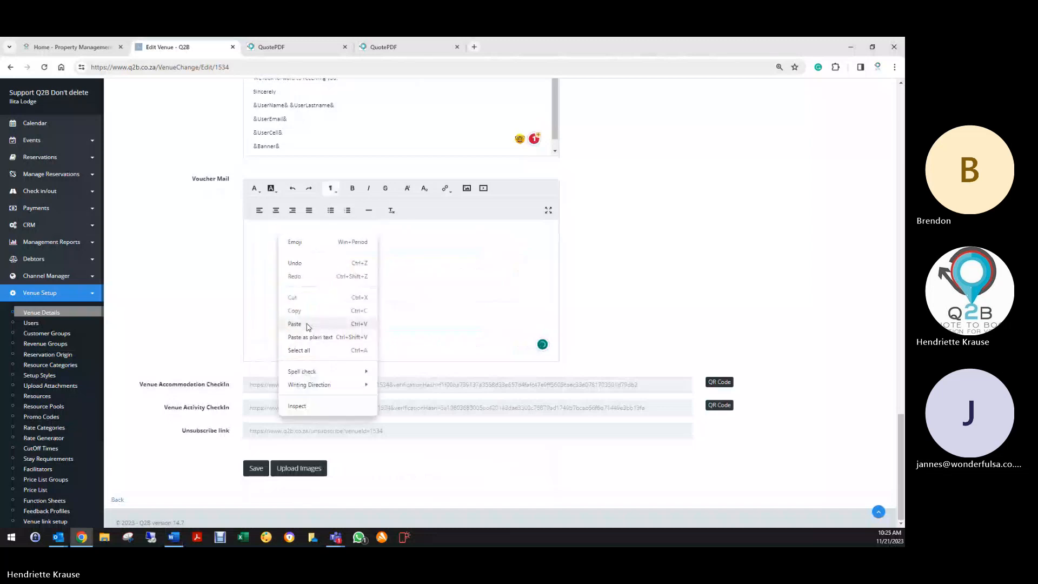
{"action": "left_click", "coordinate": [295, 324]}
{"action": "scroll", "coordinate": [410, 292], "scroll_direction": "down", "scroll_amount": 4}
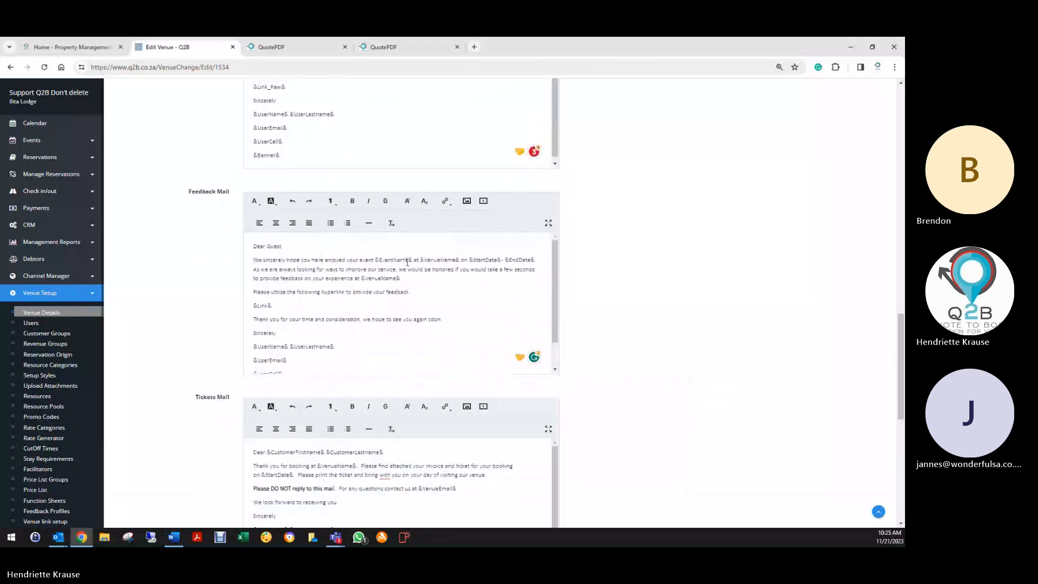
{"action": "scroll", "coordinate": [427, 249], "scroll_direction": "up", "scroll_amount": 10}
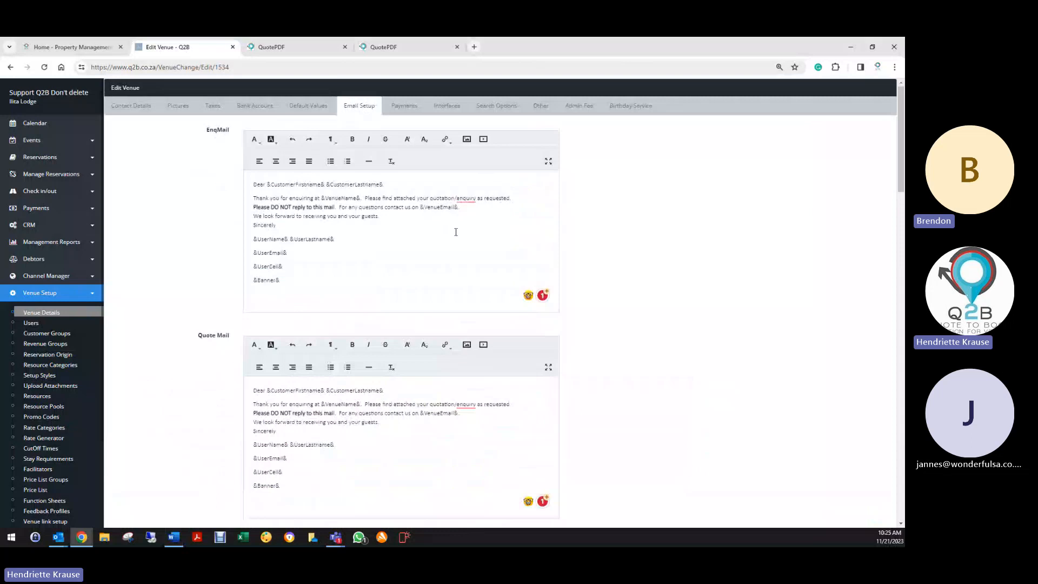
- Make EnqMail read 'your enquiry as requested' and remove the stray space before VenueName&
{"action": "left_click", "coordinate": [430, 198]}
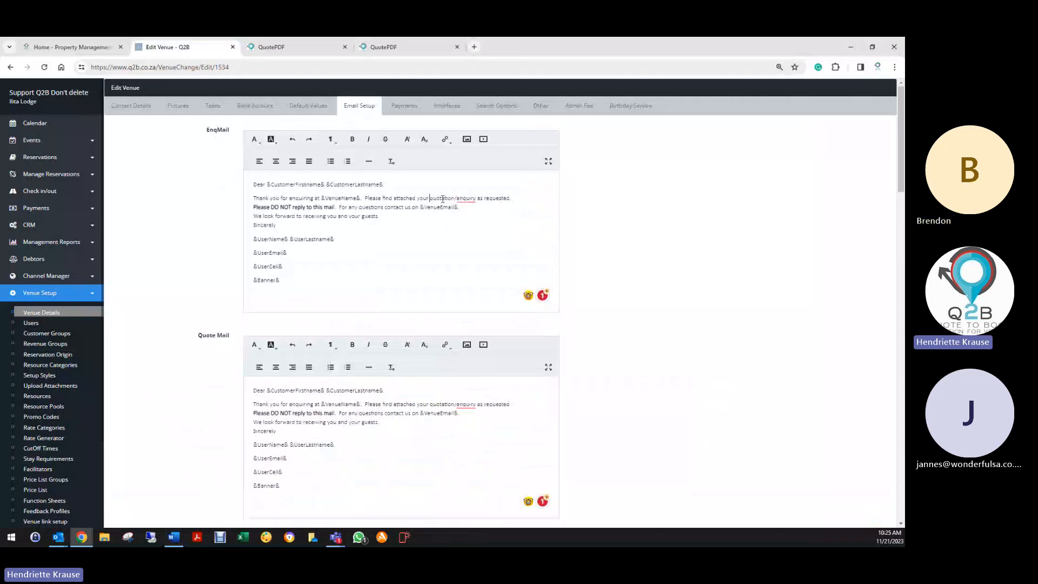
{"action": "double_click", "coordinate": [443, 198]}
{"action": "mouse_move", "coordinate": [461, 201]}
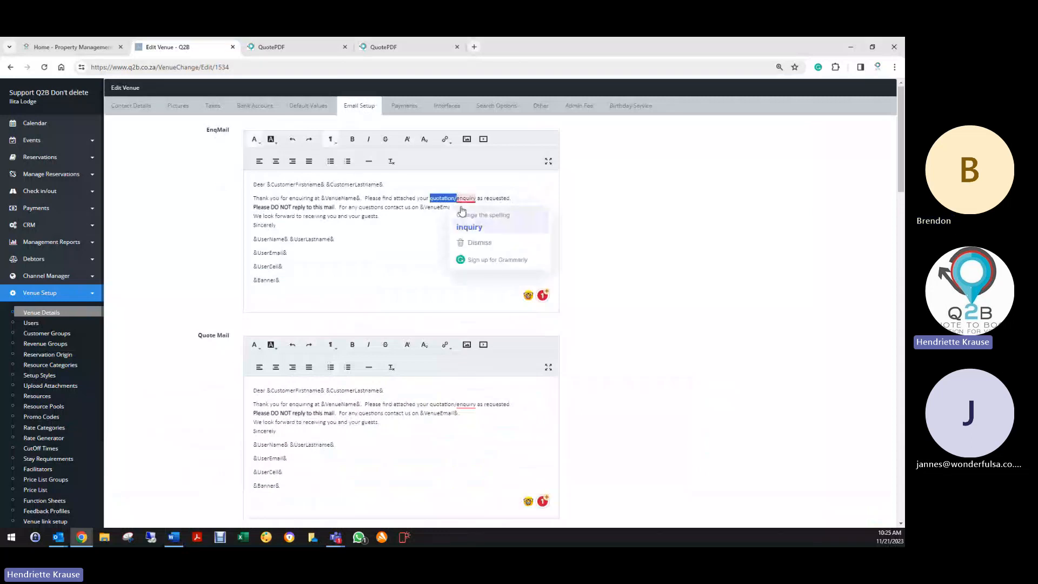
{"action": "key", "text": "Delete"}
{"action": "key", "text": "Delete"}
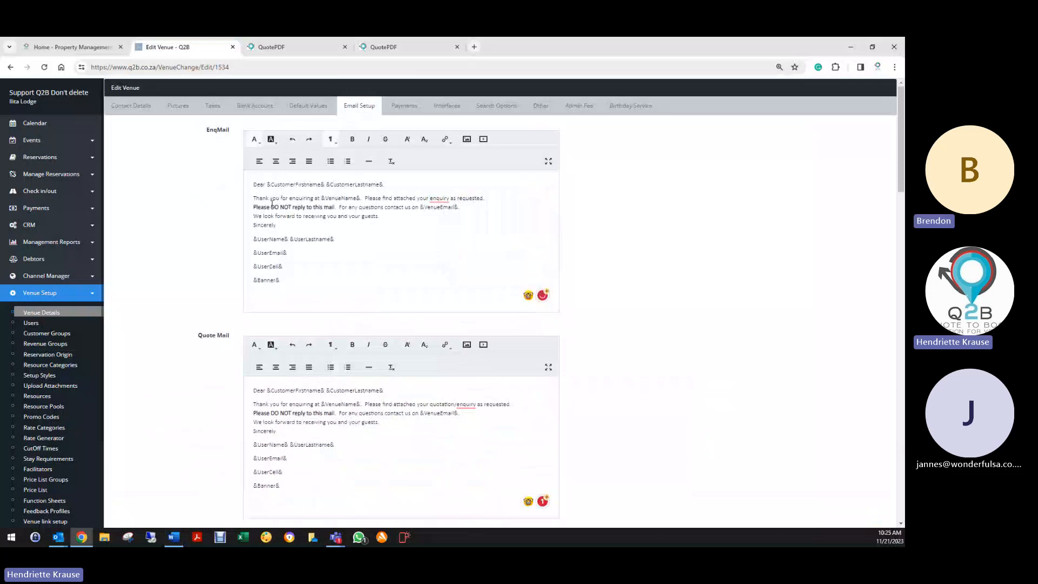
{"action": "left_click_drag", "start_coordinate": [250, 207], "coordinate": [337, 208]}
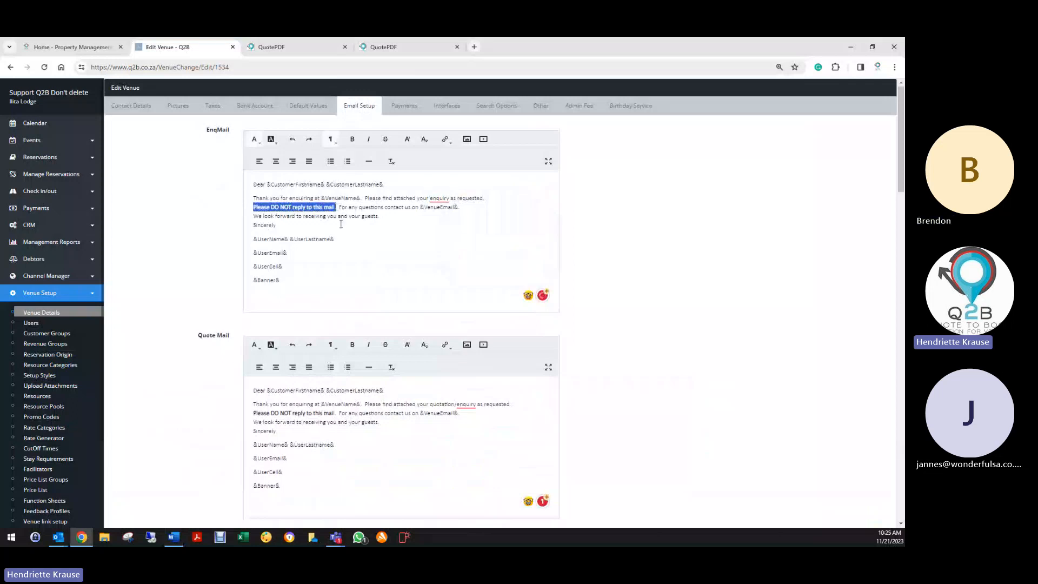
{"action": "left_click", "coordinate": [426, 231]}
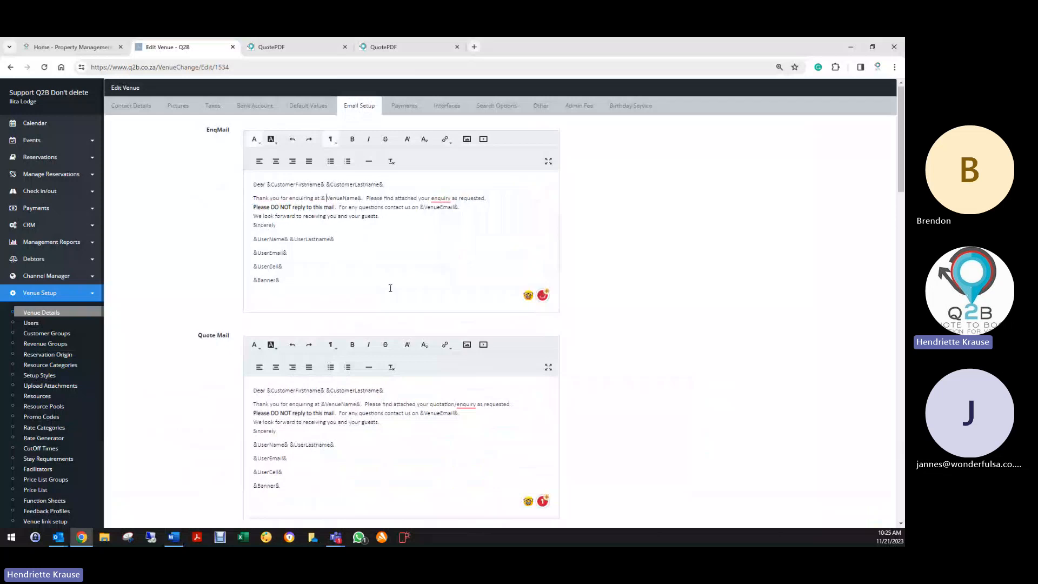
{"action": "key", "text": "BackSpace"}
- Proofread the three sender signature placeholder lines in EnqMail
{"action": "left_click", "coordinate": [404, 236]}
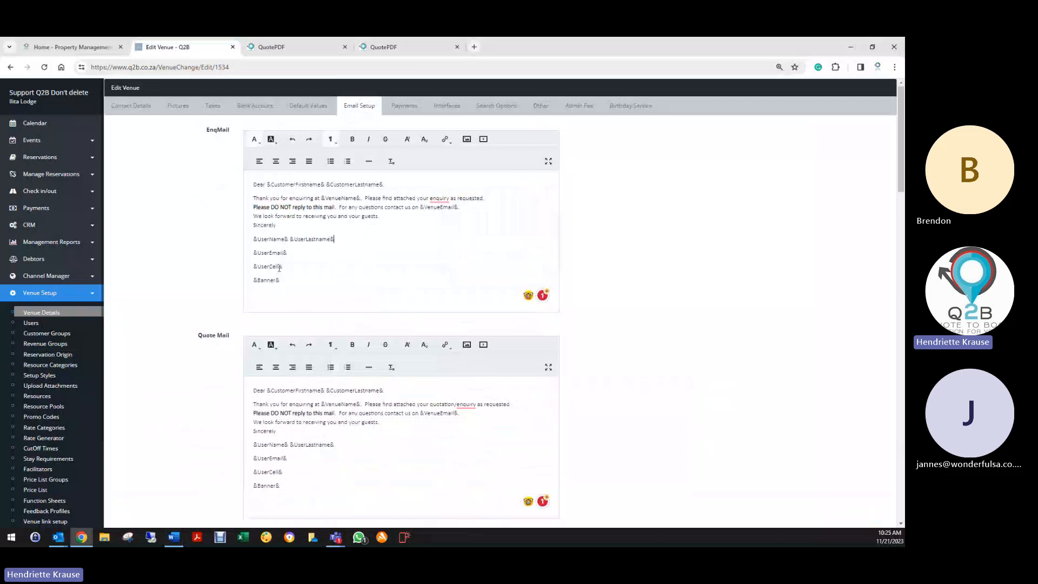
{"action": "left_click_drag", "start_coordinate": [251, 238], "coordinate": [294, 269]}
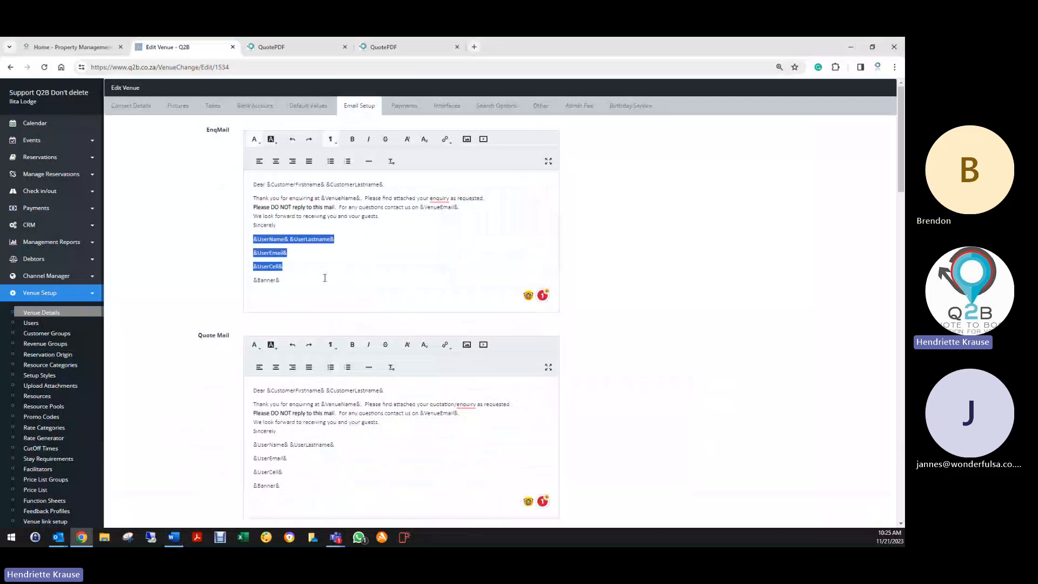
{"action": "left_click", "coordinate": [325, 276]}
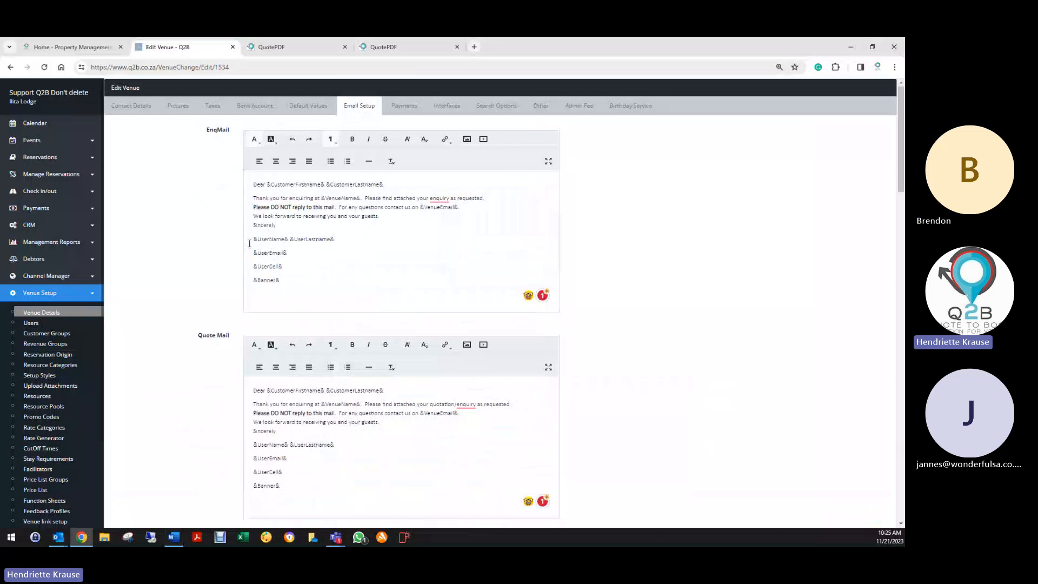
{"action": "left_click_drag", "start_coordinate": [250, 238], "coordinate": [360, 241]}
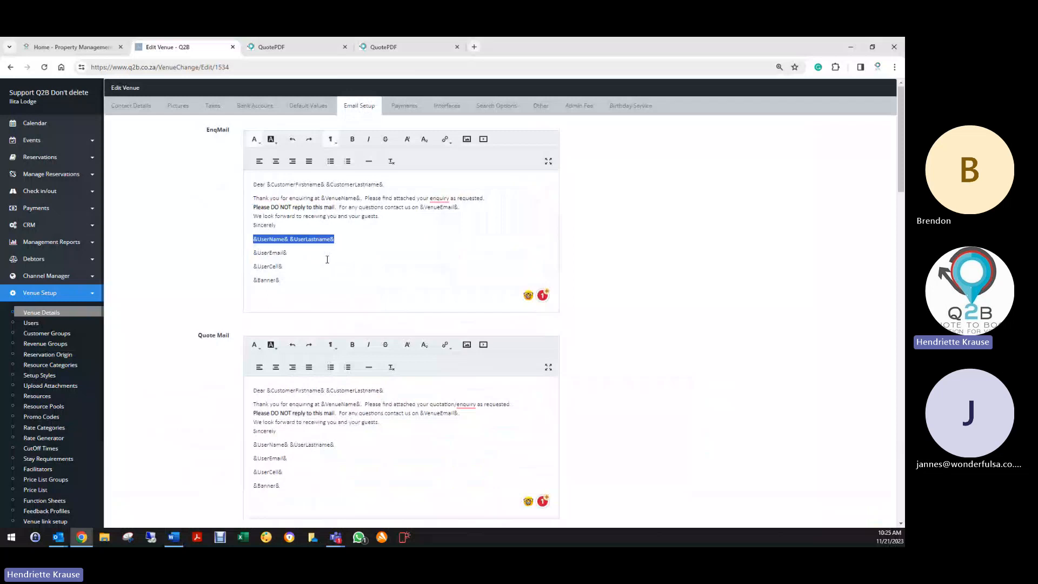
{"action": "left_click", "coordinate": [327, 260]}
- Delete '/enquiry' so Quote Mail reads 'your quotation as requested', then proofread Invoice Mail
{"action": "scroll", "coordinate": [188, 291], "scroll_direction": "down", "scroll_amount": 3}
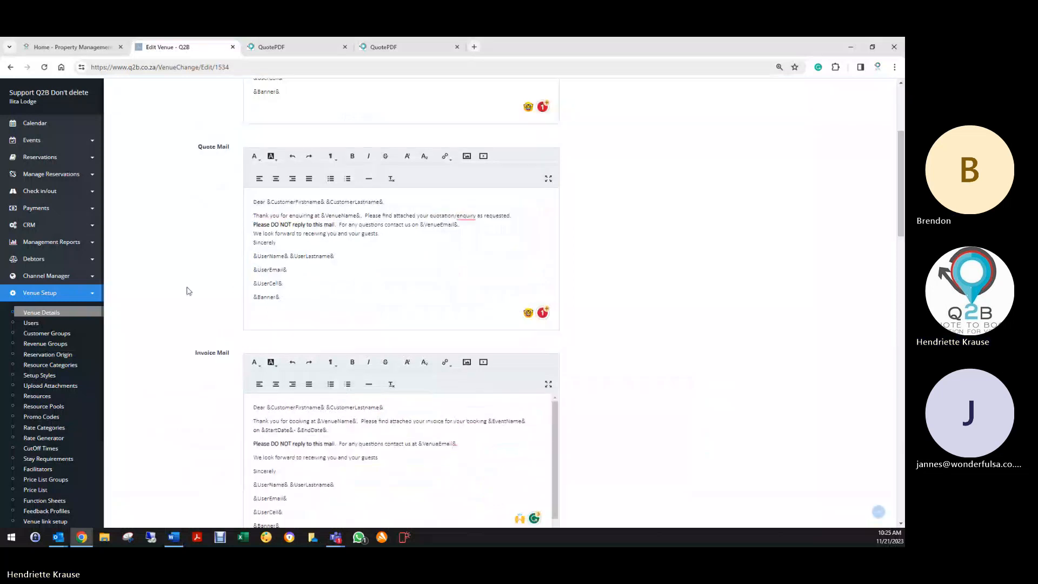
{"action": "left_click", "coordinate": [458, 215]}
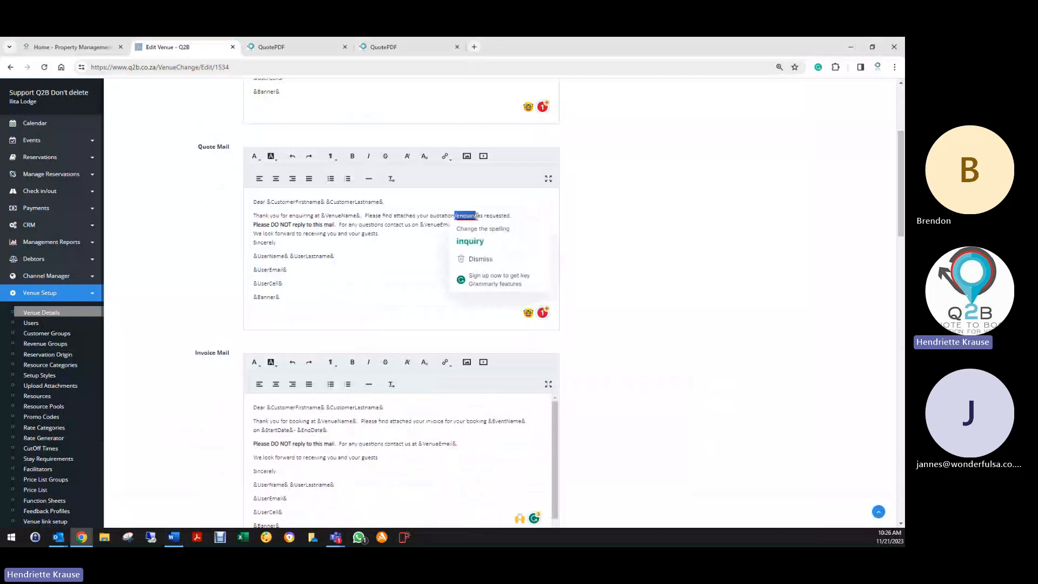
{"action": "key", "text": "BackSpace"}
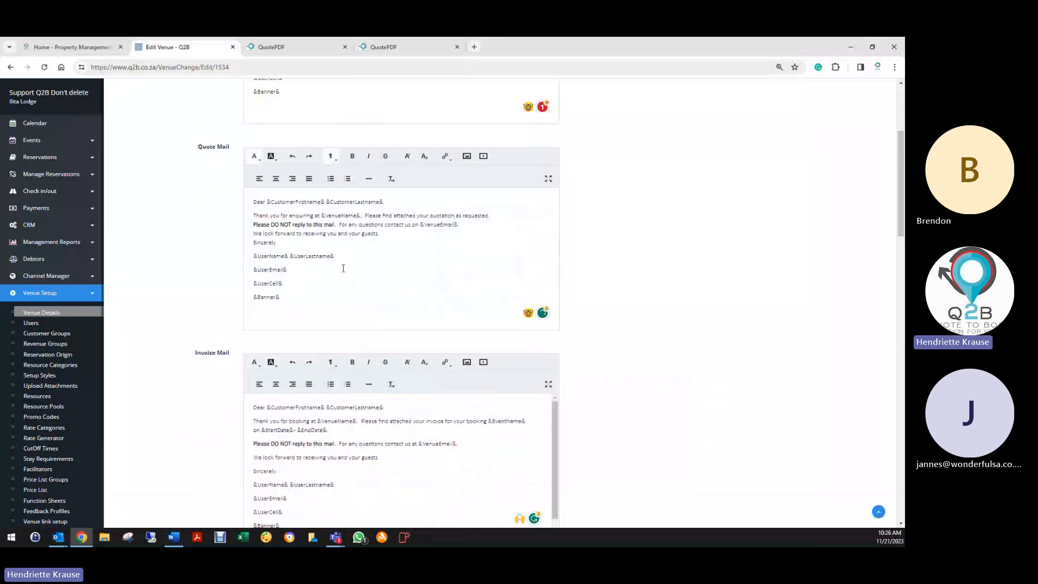
{"action": "scroll", "coordinate": [325, 293], "scroll_direction": "down", "scroll_amount": 4}
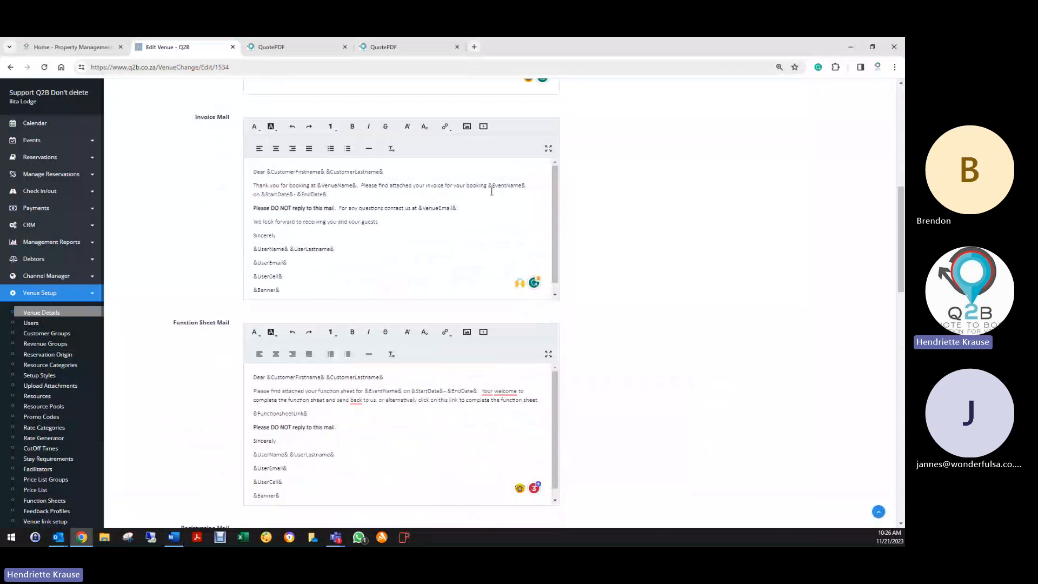
{"action": "left_click_drag", "start_coordinate": [489, 185], "coordinate": [526, 185]}
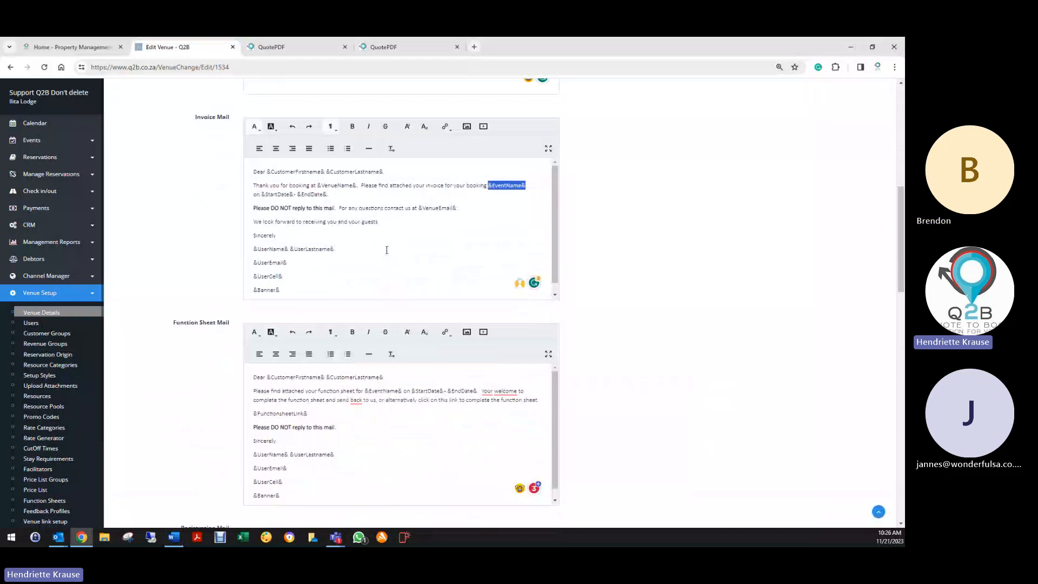
{"action": "left_click", "coordinate": [388, 248]}
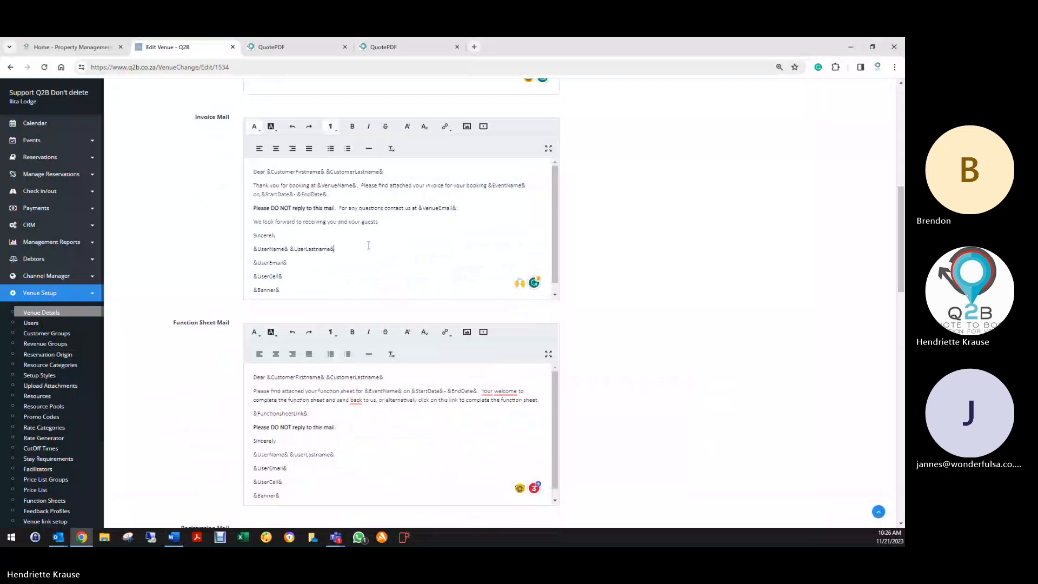
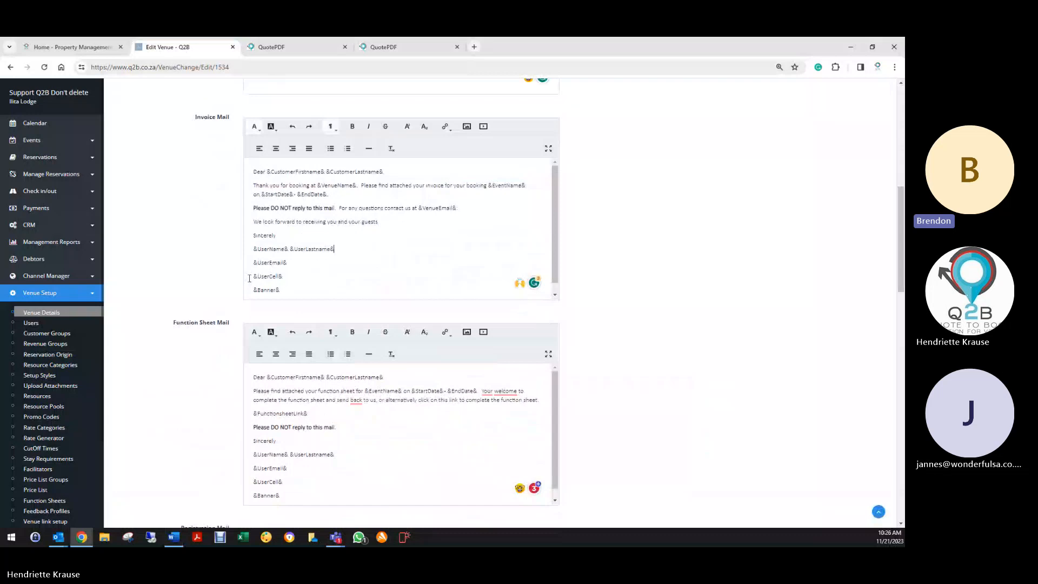
- Copy the venue's telephone number from Contact Details onto a new line below &UserCell& in EnqMail
{"action": "left_click_drag", "start_coordinate": [249, 278], "coordinate": [318, 272]}
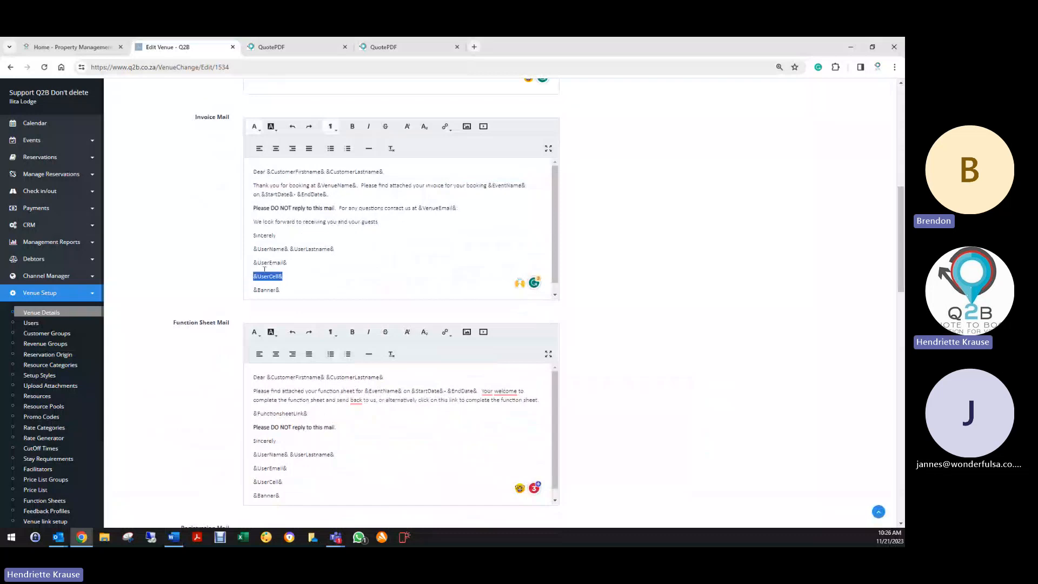
{"action": "scroll", "coordinate": [335, 273], "scroll_direction": "up", "scroll_amount": 8}
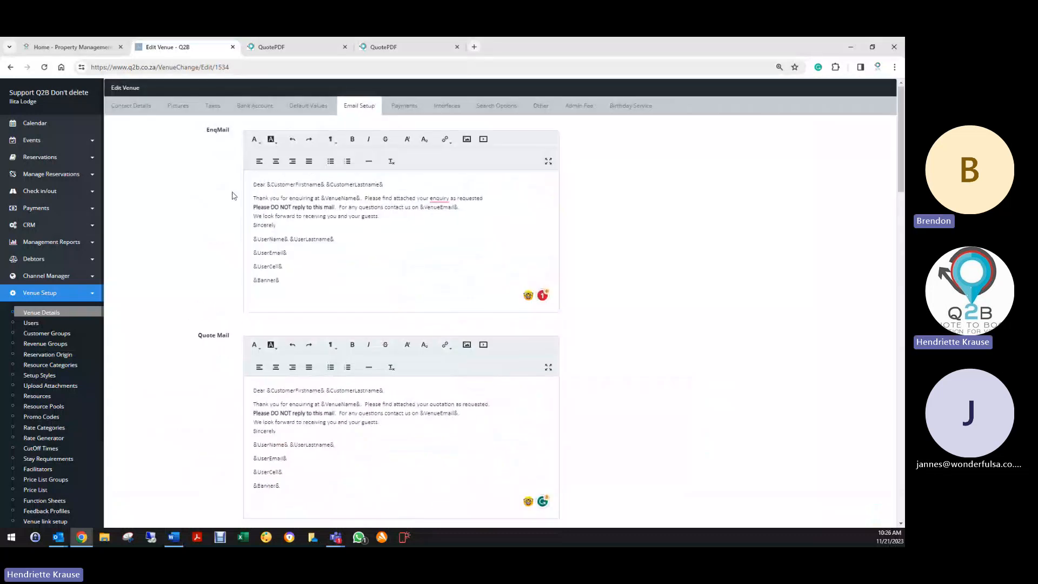
{"action": "left_click", "coordinate": [132, 106]}
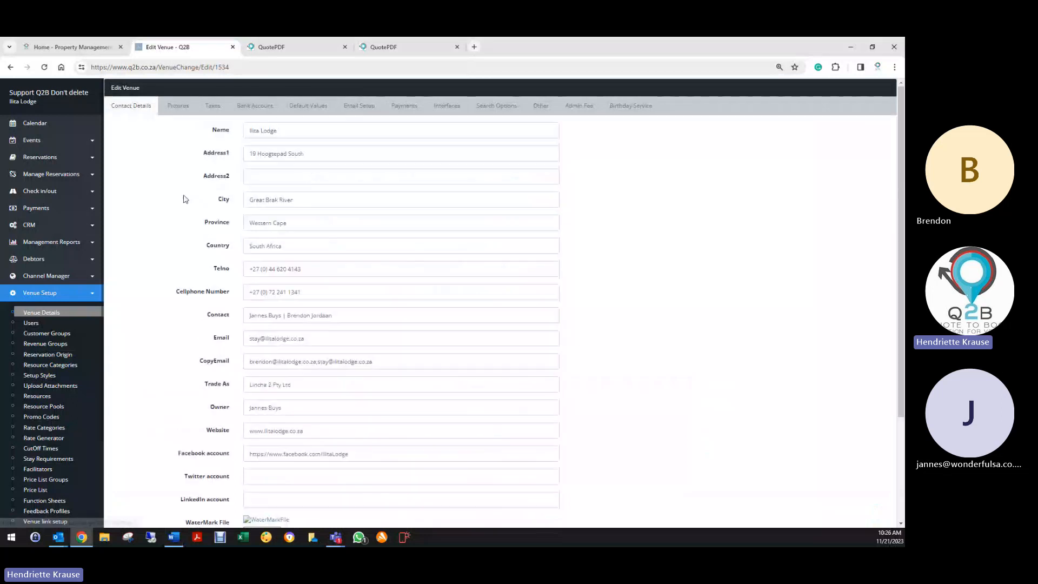
{"action": "left_click_drag", "start_coordinate": [308, 271], "coordinate": [243, 271]}
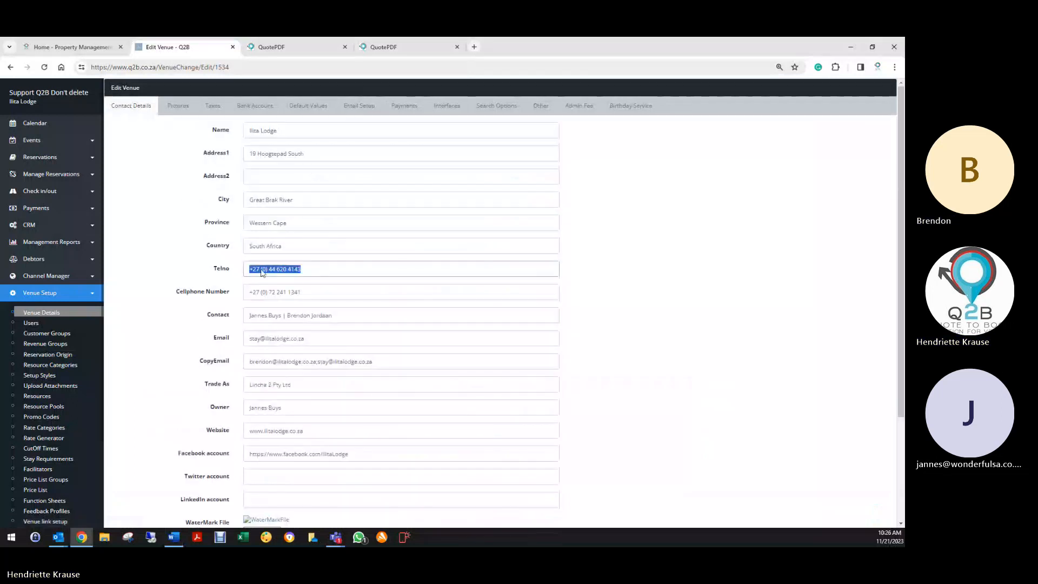
{"action": "right_click", "coordinate": [261, 272]}
{"action": "left_click", "coordinate": [276, 316]}
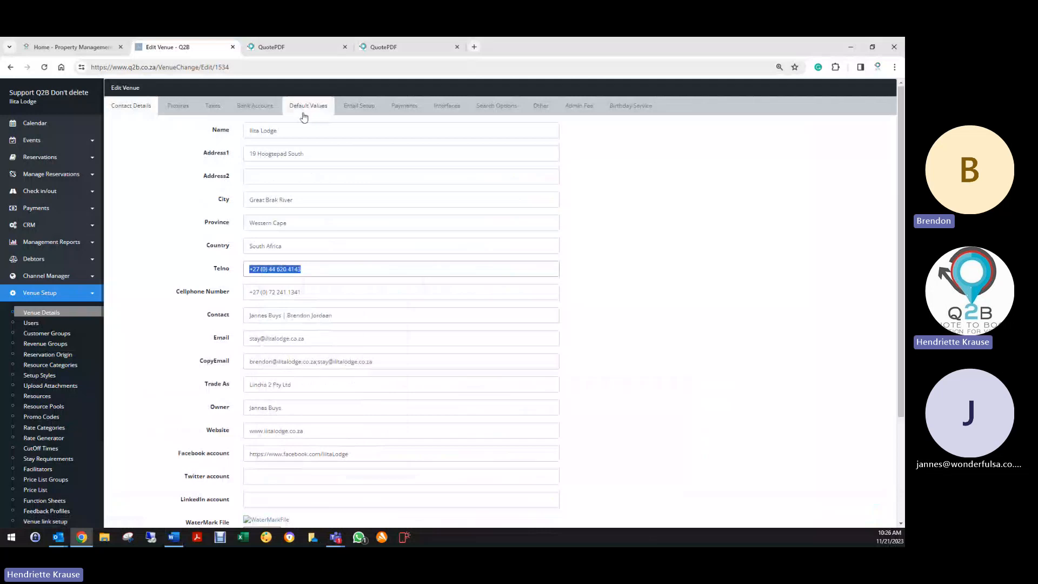
{"action": "left_click", "coordinate": [359, 107]}
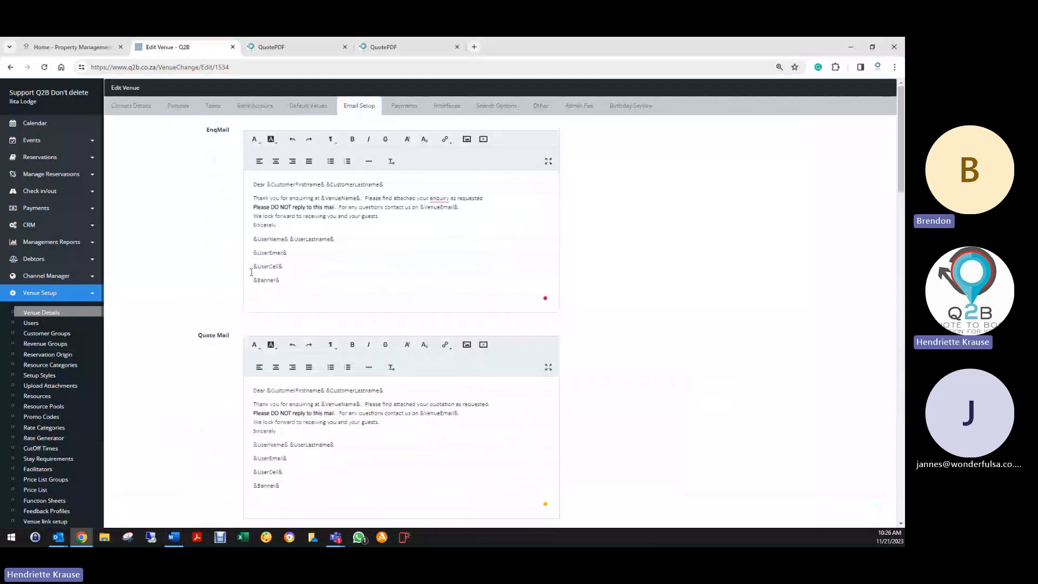
{"action": "left_click_drag", "start_coordinate": [251, 265], "coordinate": [320, 263]}
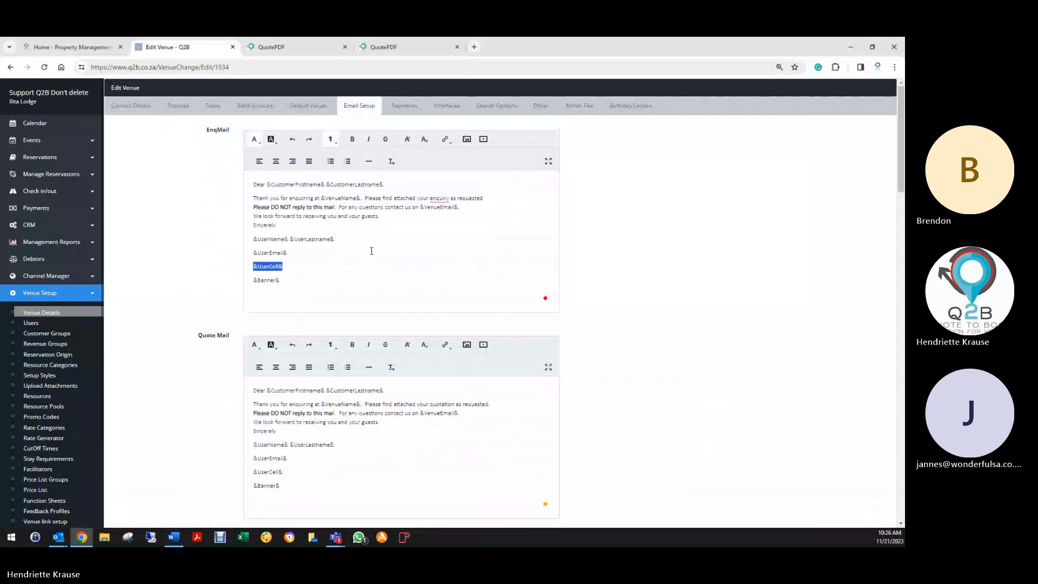
{"action": "left_click", "coordinate": [294, 259]}
{"action": "key", "text": "Return"}
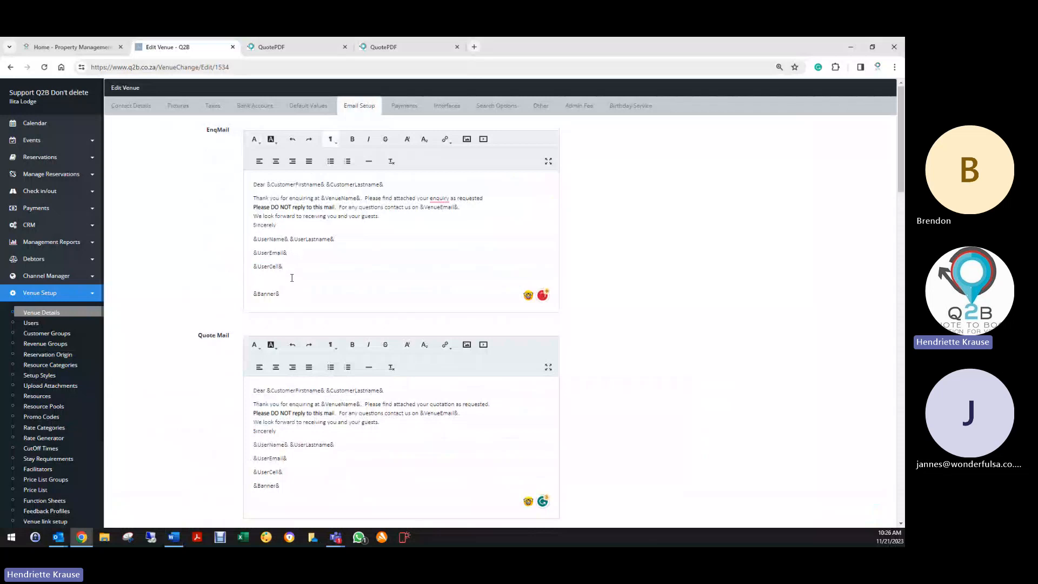
{"action": "right_click", "coordinate": [253, 281]}
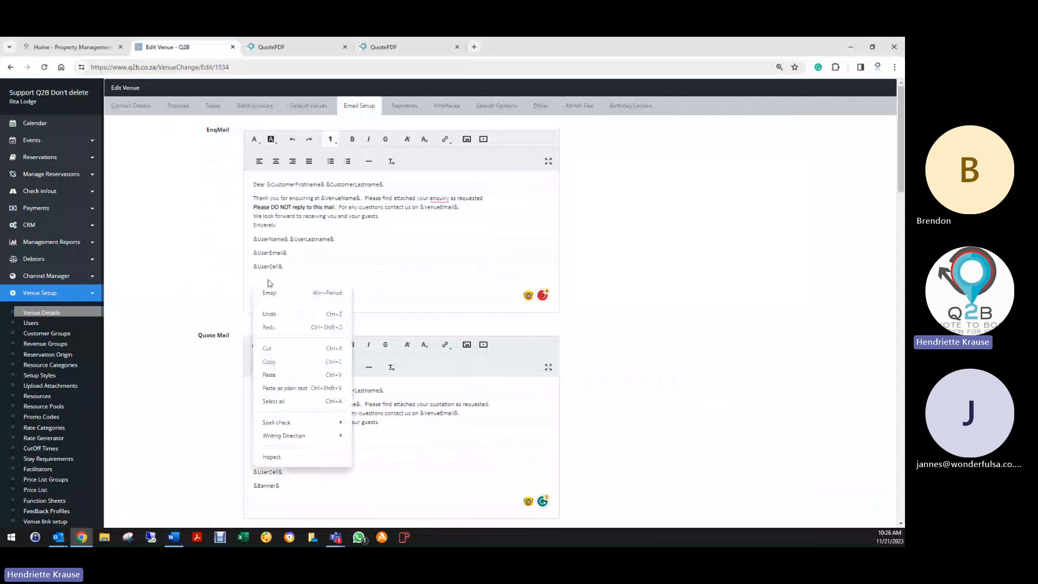
{"action": "left_click", "coordinate": [278, 376]}
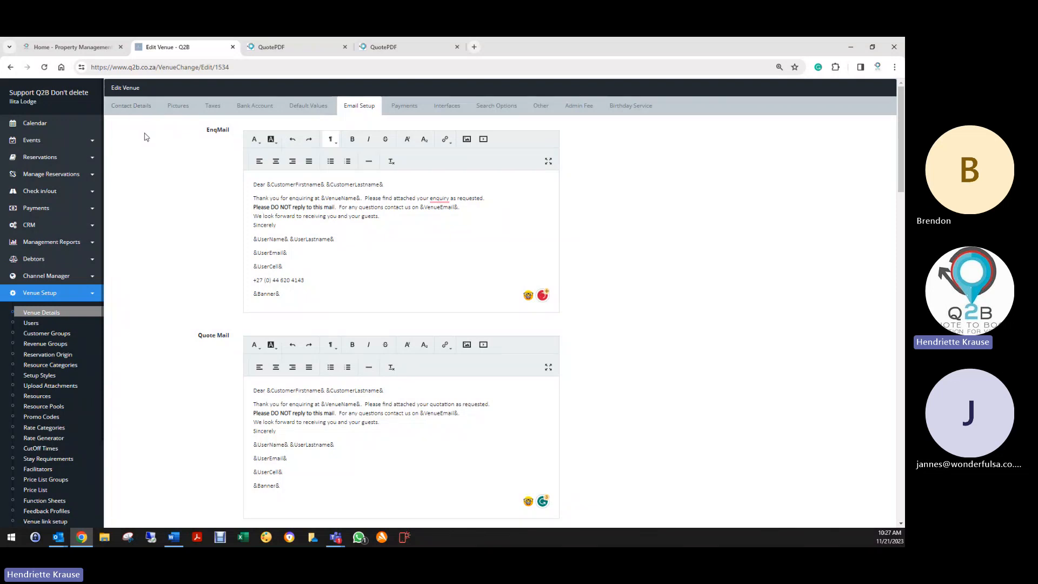
- Copy the venue's e-mail address from Contact Details onto a new line below the phone number
{"action": "left_click", "coordinate": [130, 106]}
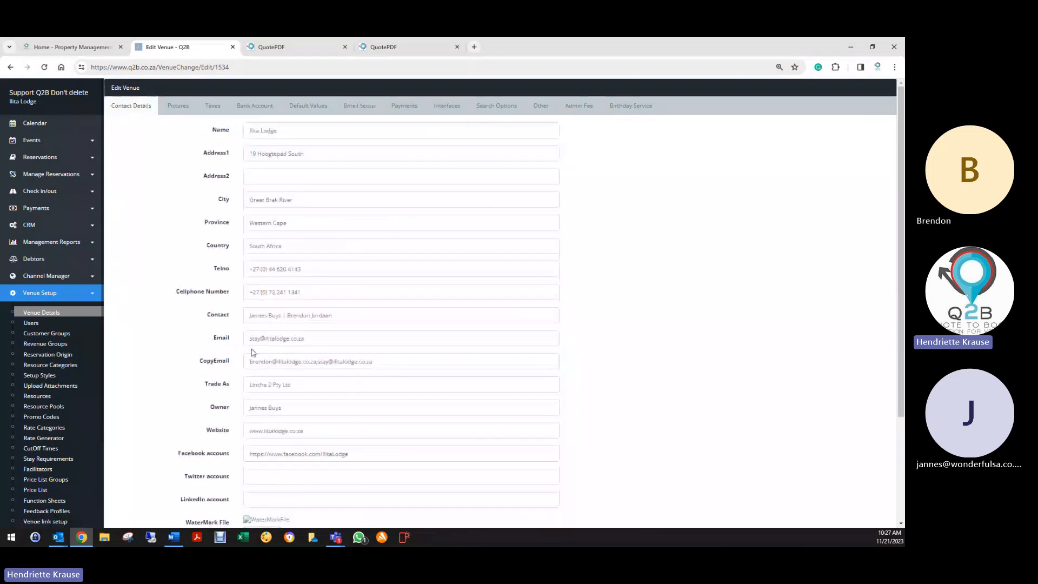
{"action": "triple_click", "coordinate": [275, 338]}
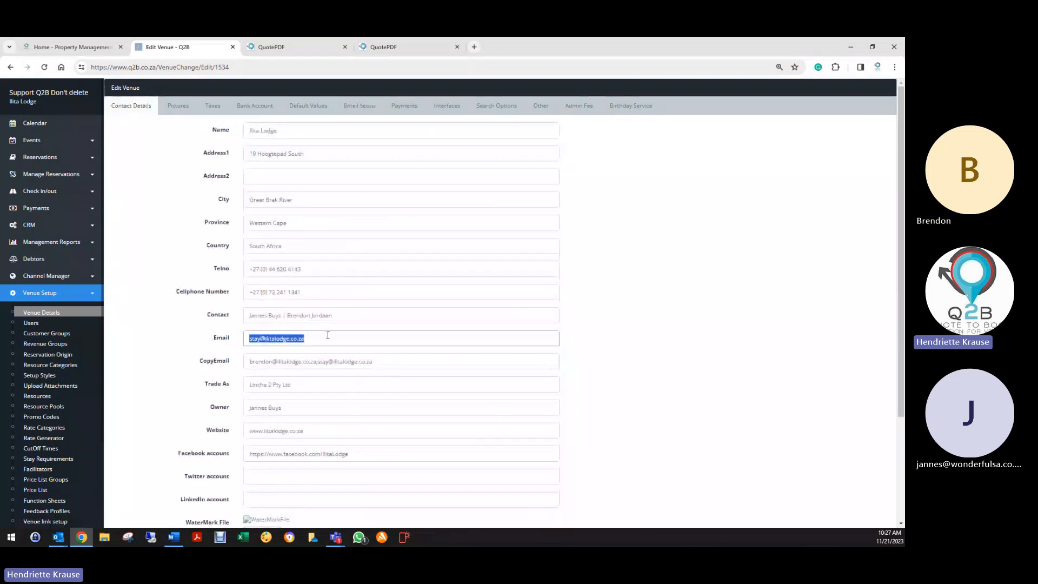
{"action": "right_click", "coordinate": [276, 335]}
{"action": "left_click", "coordinate": [291, 179]}
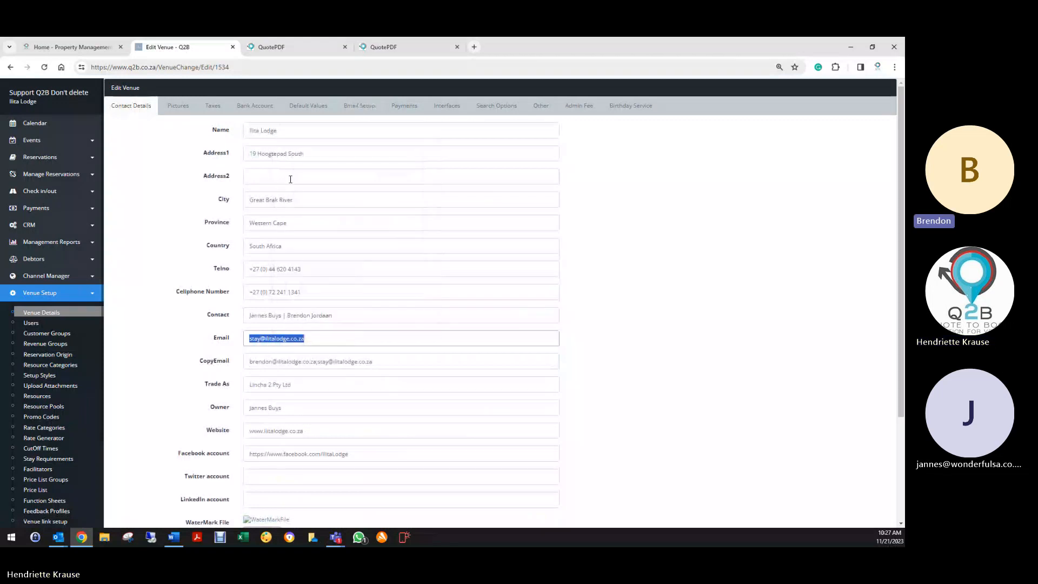
{"action": "left_click", "coordinate": [358, 106]}
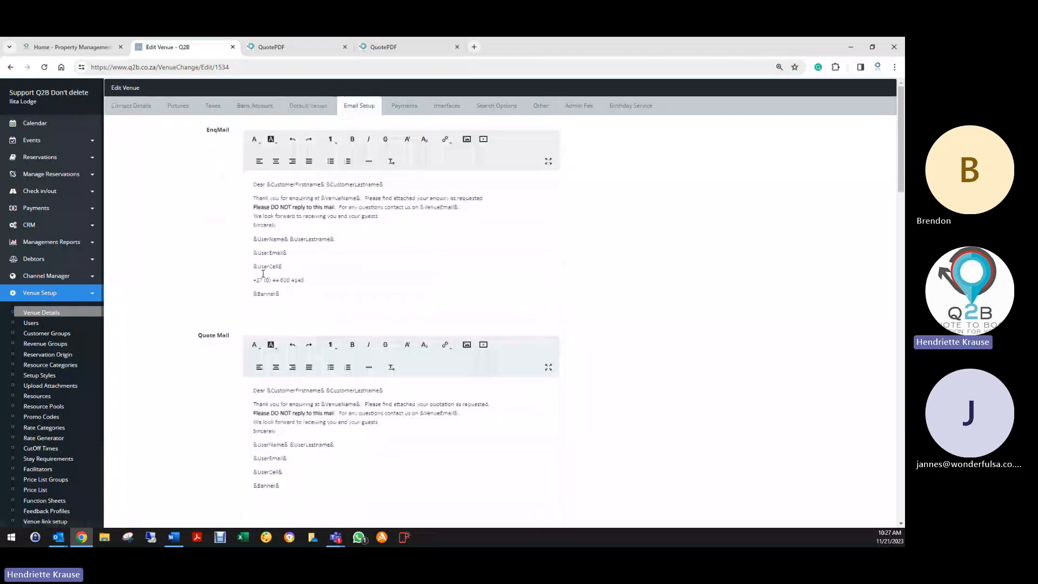
{"action": "left_click", "coordinate": [317, 279]}
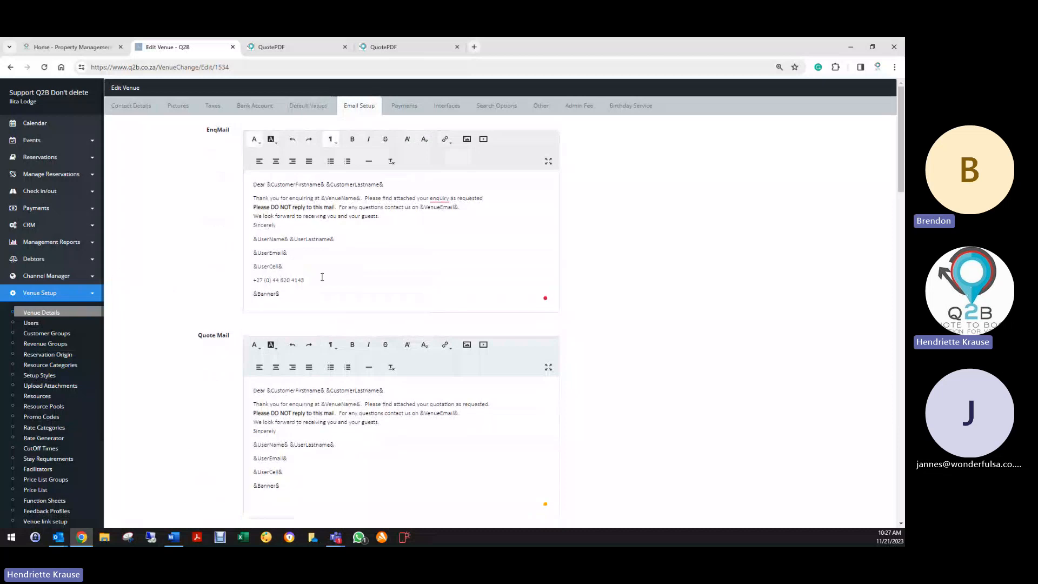
{"action": "key", "text": "Return"}
{"action": "key", "text": "ctrl+v"}
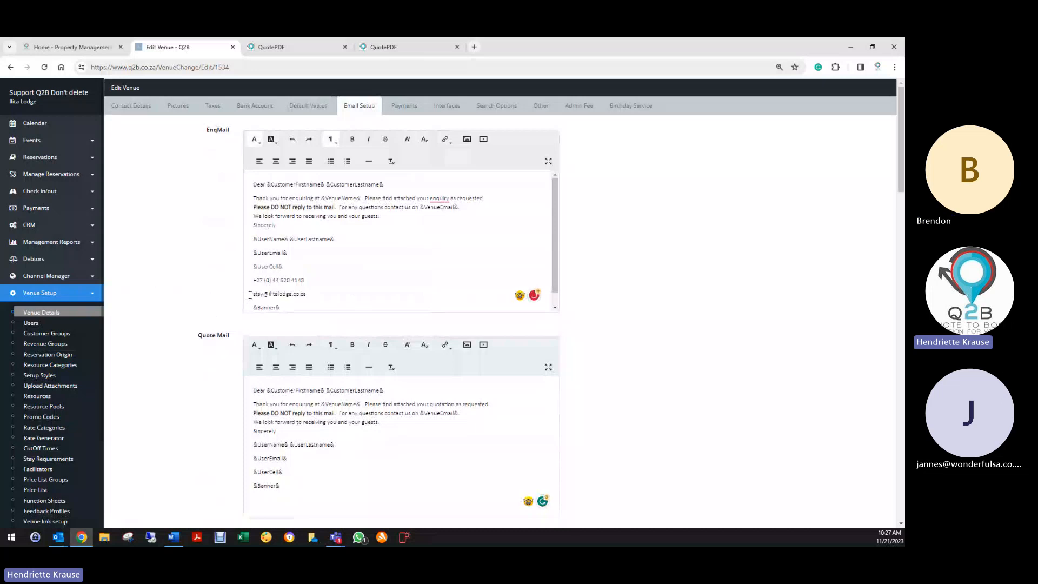
{"action": "left_click_drag", "start_coordinate": [253, 294], "coordinate": [306, 294]}
- Turn the e-mail address in EnqMail into a link using the address itself as URL
{"action": "left_click", "coordinate": [446, 142]}
{"action": "left_click", "coordinate": [465, 158]}
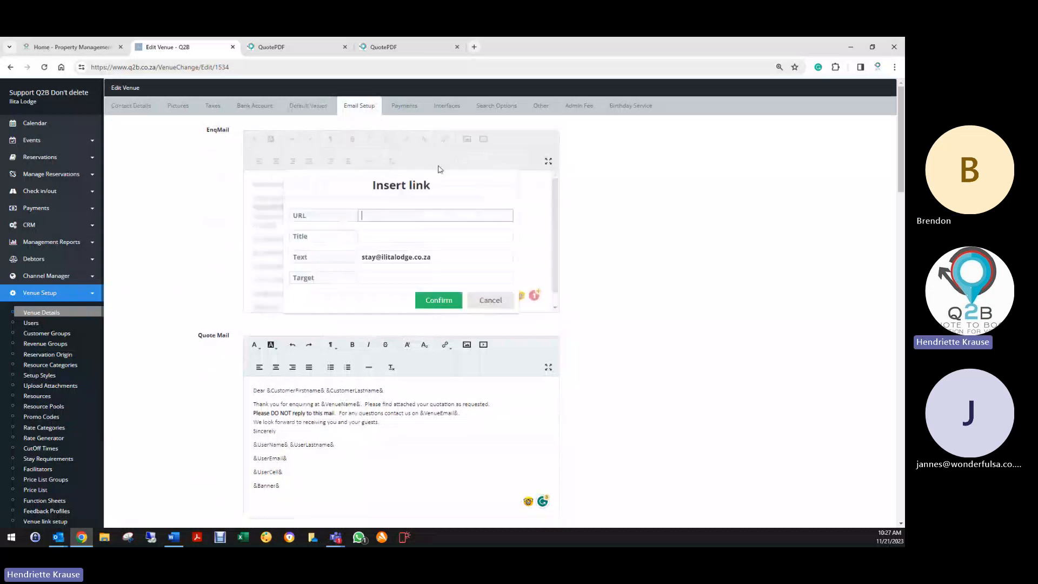
{"action": "right_click", "coordinate": [380, 217]}
{"action": "left_click", "coordinate": [395, 306]}
{"action": "left_click", "coordinate": [438, 300]}
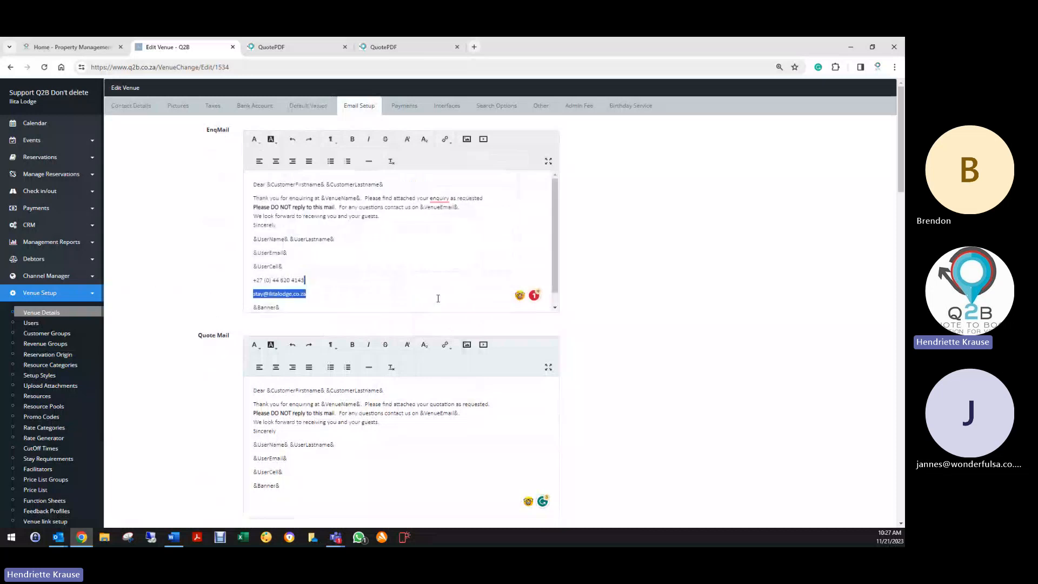
{"action": "left_click", "coordinate": [269, 308]}
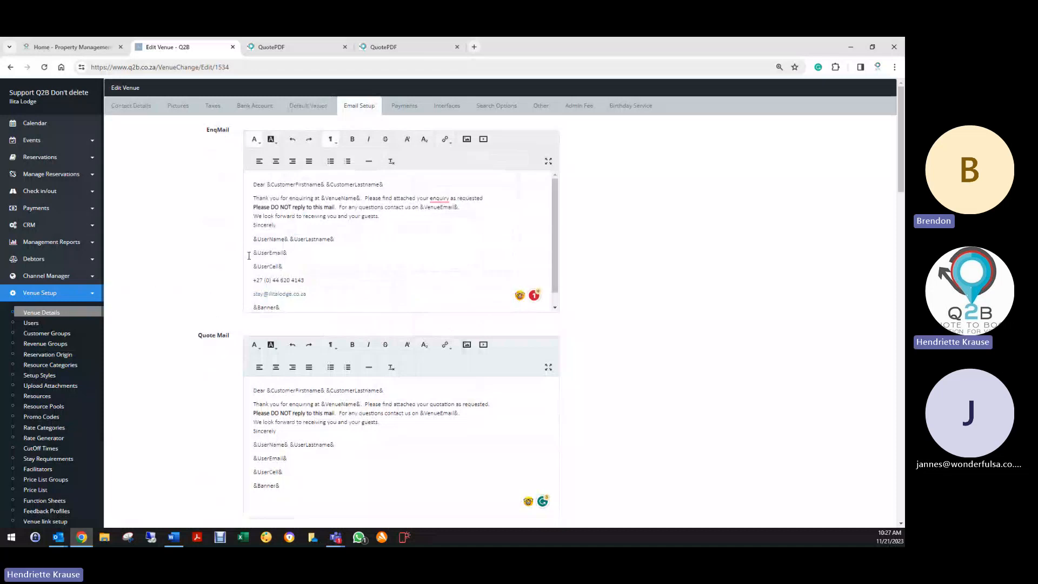
- Delete the &UserEmail& and &UserCell& lines from EnqMail, then show the venue's Pictures section
{"action": "left_click_drag", "start_coordinate": [248, 252], "coordinate": [287, 265]}
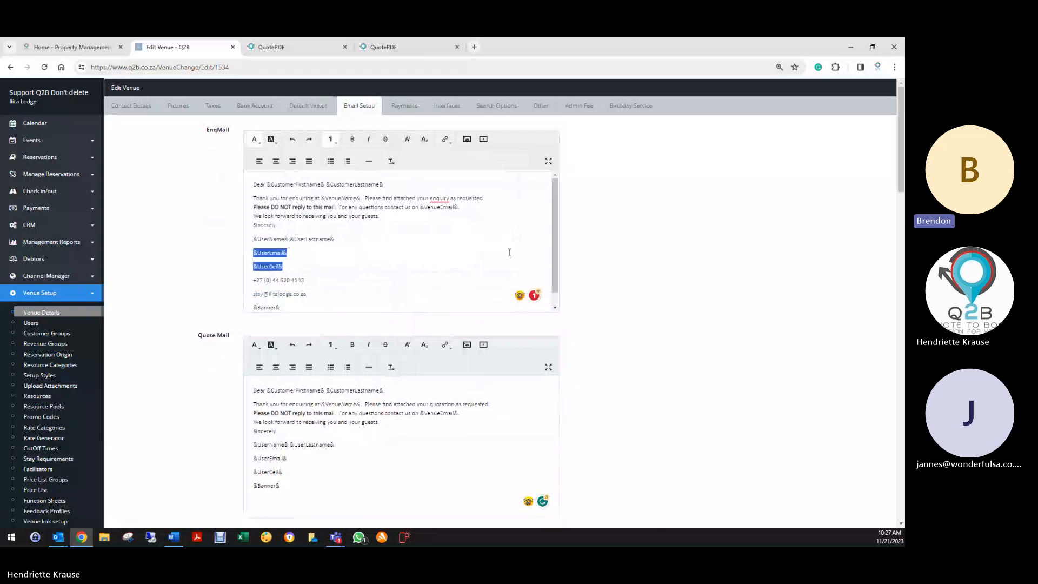
{"action": "key", "text": "BackSpace"}
{"action": "key", "text": "Delete"}
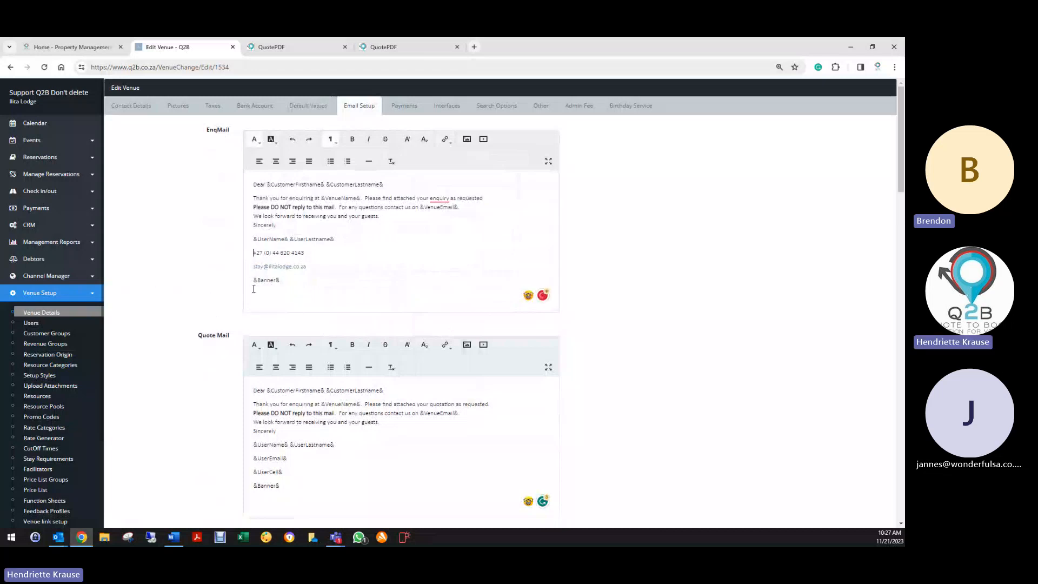
{"action": "left_click", "coordinate": [179, 112]}
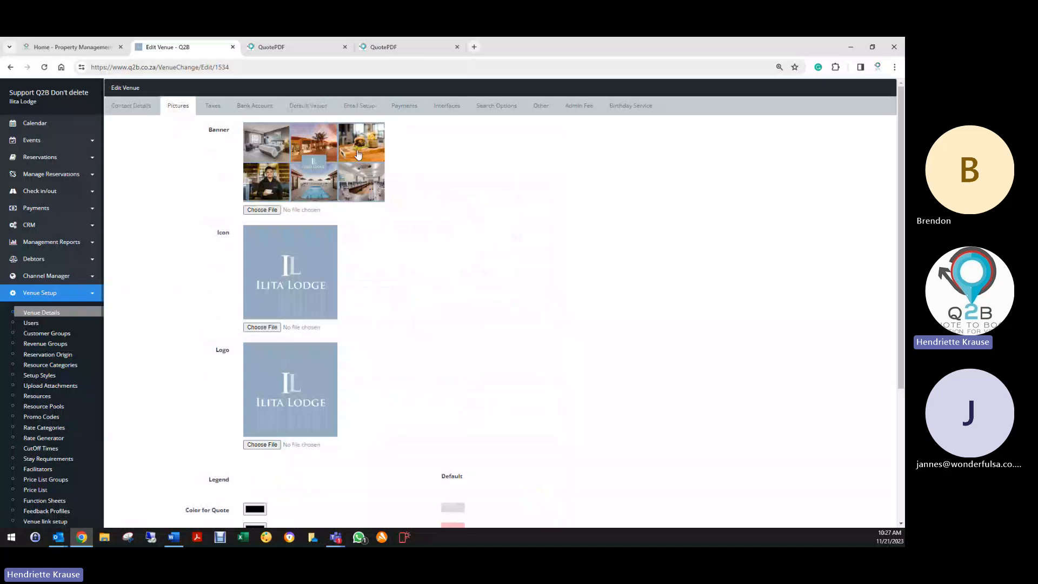
- Back in Email Setup, change EnqMail's &Banner& to &Logo& and then restore &Banner&
{"action": "left_click", "coordinate": [365, 106]}
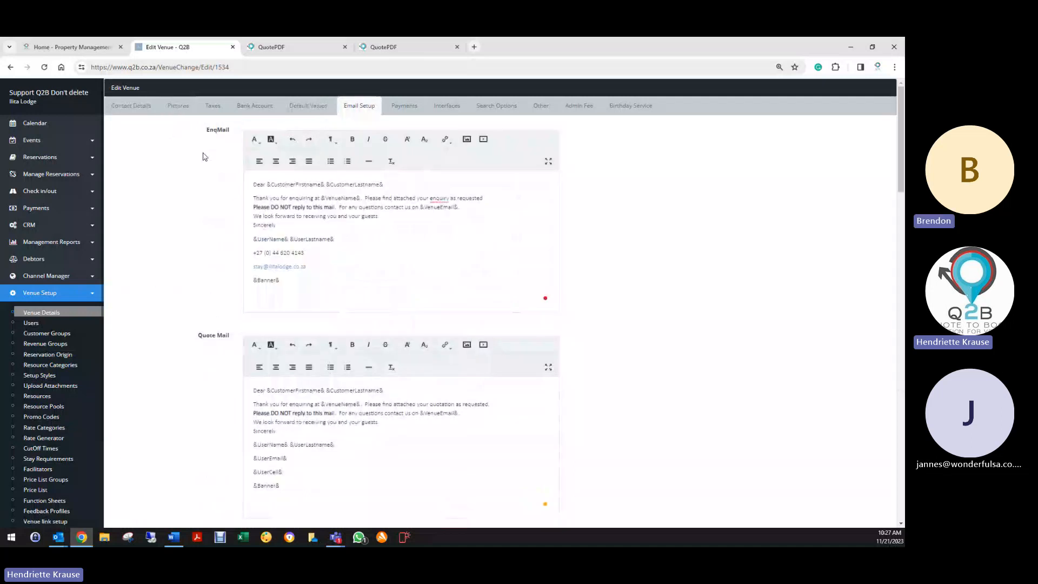
{"action": "left_click_drag", "start_coordinate": [257, 280], "coordinate": [276, 277]}
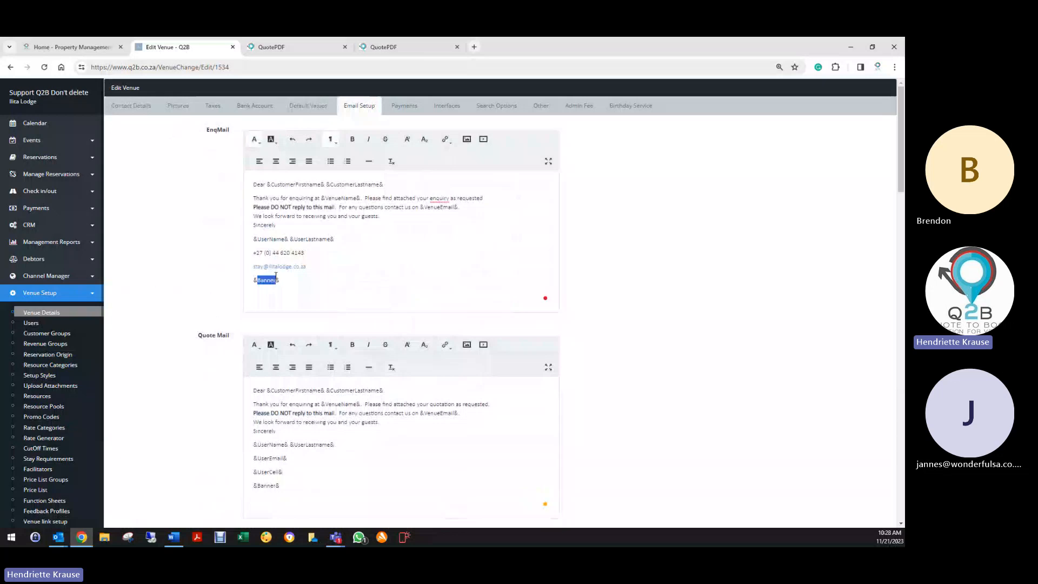
{"action": "type", "text": "Logo"}
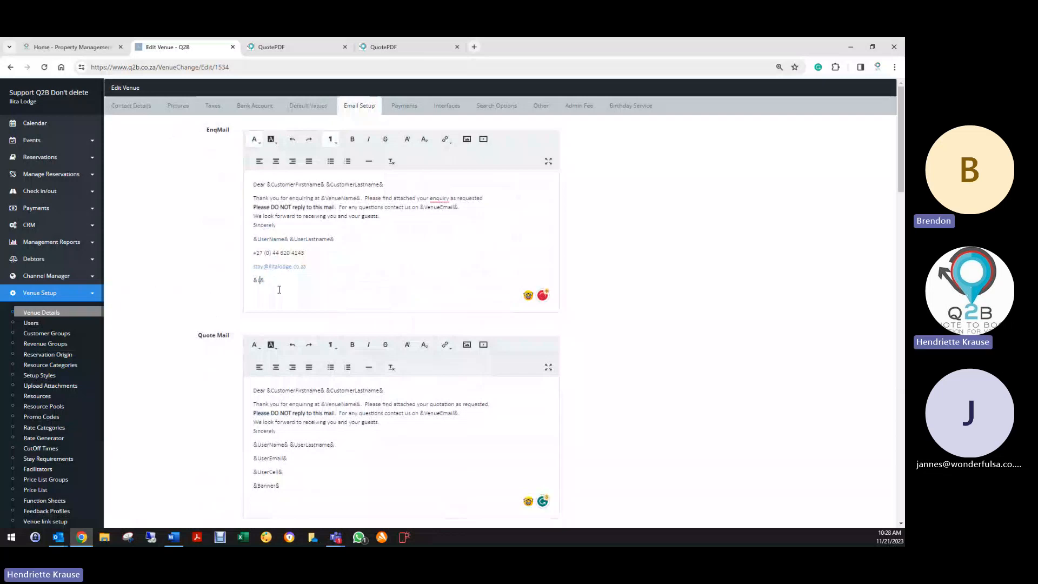
{"action": "key", "text": "BackSpace"}
{"action": "key", "text": "BackSpace"}
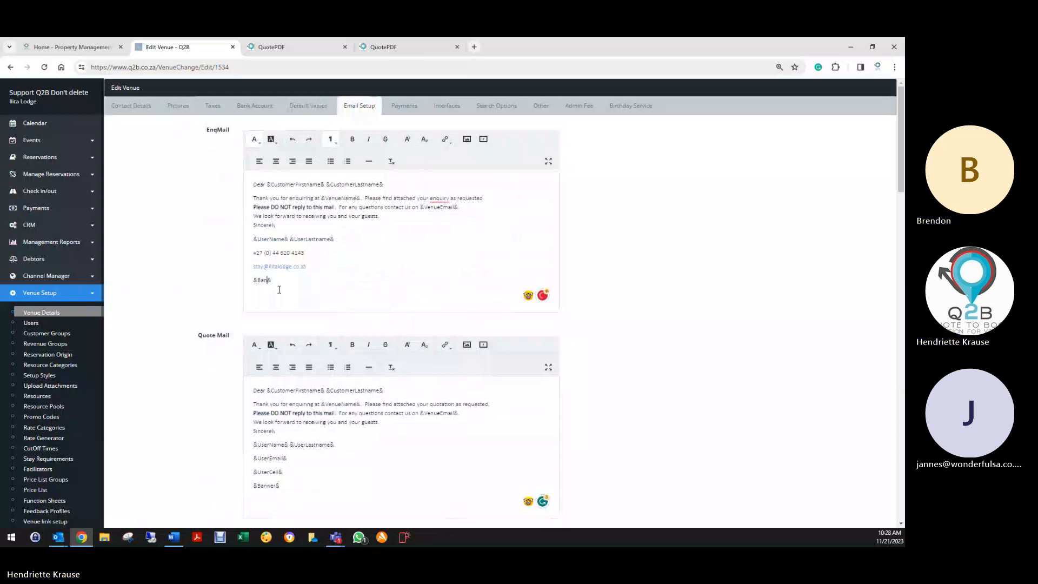
{"action": "type", "text": "ner"}
- Copy EnqMail's phone and e-mail lines and remove the &UserEmail&/&UserCell& lines in Quote Mail
{"action": "left_click_drag", "start_coordinate": [252, 252], "coordinate": [306, 266]}
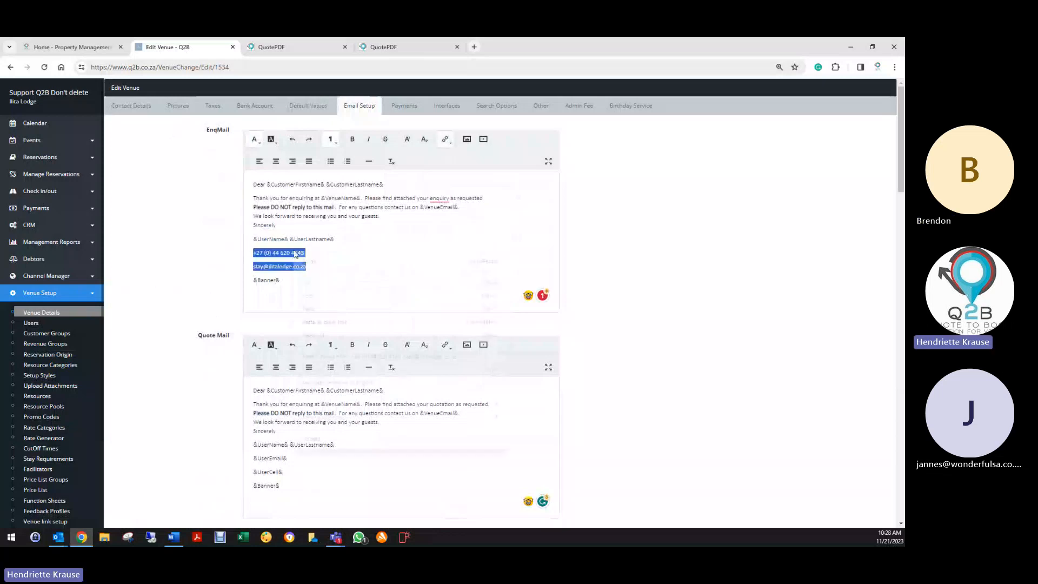
{"action": "right_click", "coordinate": [294, 253]}
{"action": "left_click", "coordinate": [311, 294]}
{"action": "scroll", "coordinate": [231, 358], "scroll_direction": "down", "scroll_amount": 2}
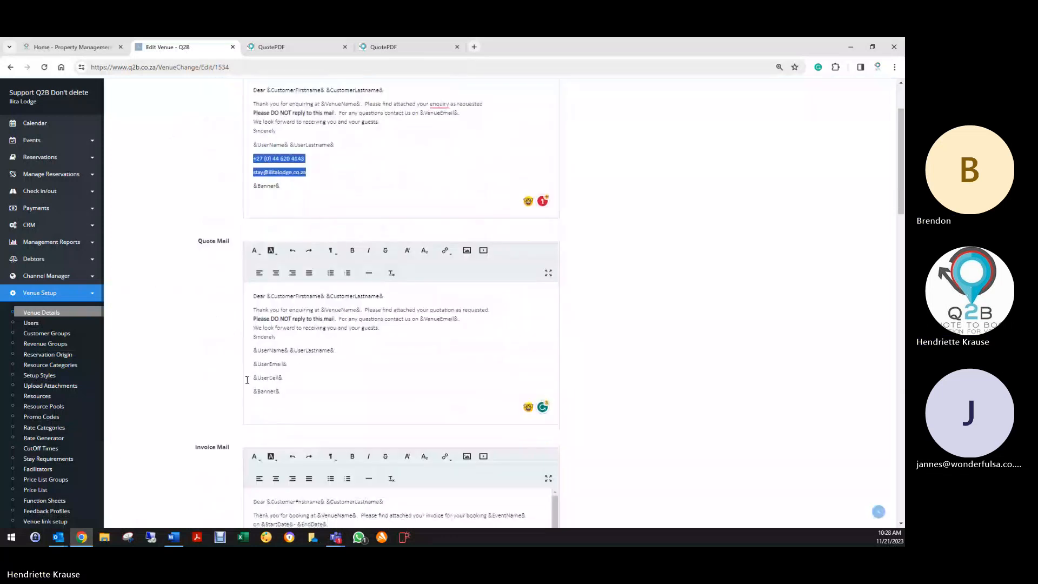
{"action": "left_click_drag", "start_coordinate": [252, 363], "coordinate": [300, 376]}
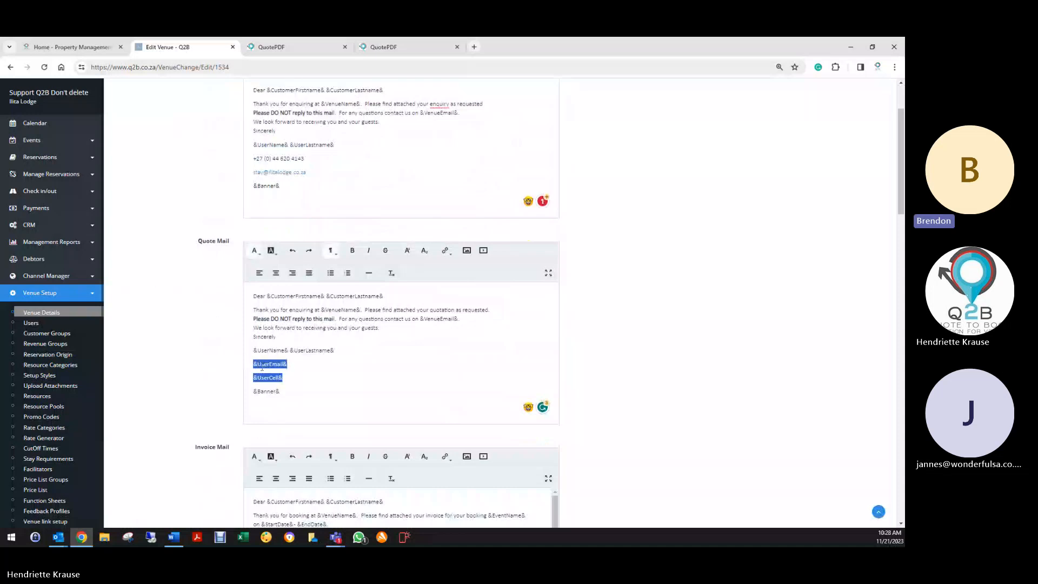
{"action": "key", "text": "BackSpace"}
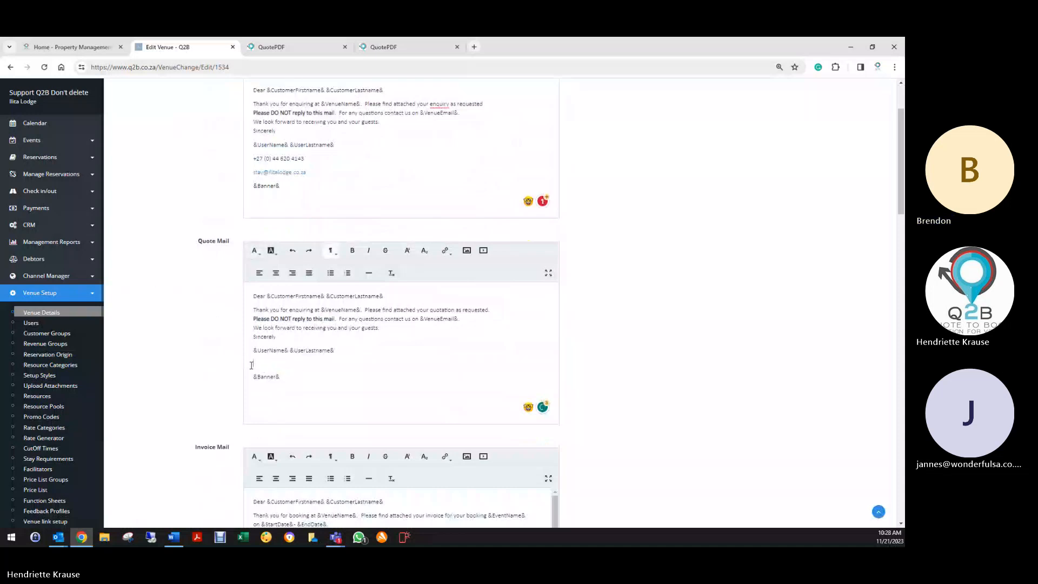
{"action": "right_click", "coordinate": [251, 365]}
{"action": "scroll", "coordinate": [236, 326], "scroll_direction": "down", "scroll_amount": 4}
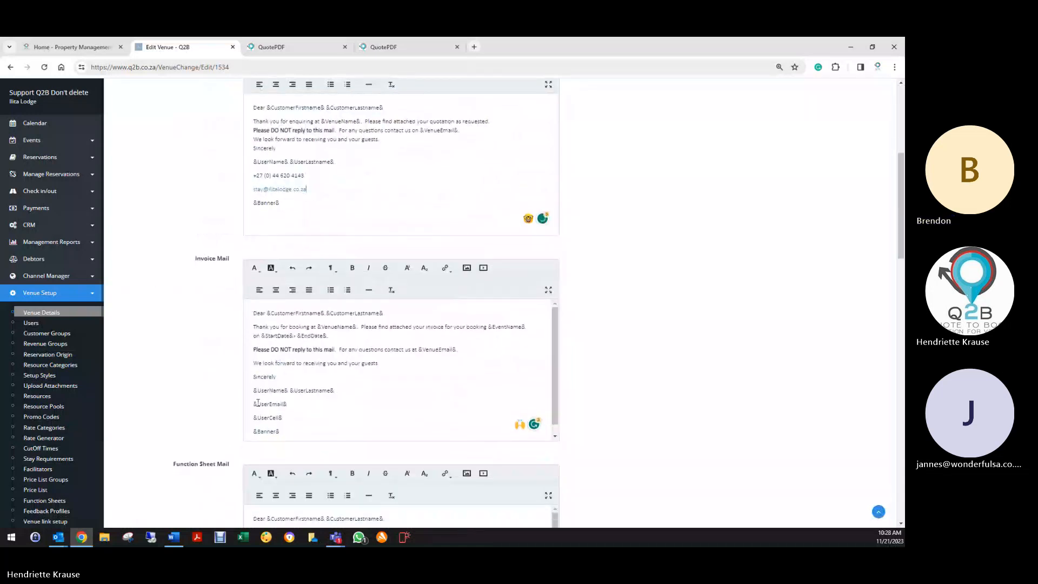
- Replace the &UserEmail&/&UserCell& lines with the lodge phone and e-mail in Invoice and Function Sheet Mail
{"action": "left_click_drag", "start_coordinate": [253, 403], "coordinate": [283, 418]}
{"action": "key", "text": "BackSpace"}
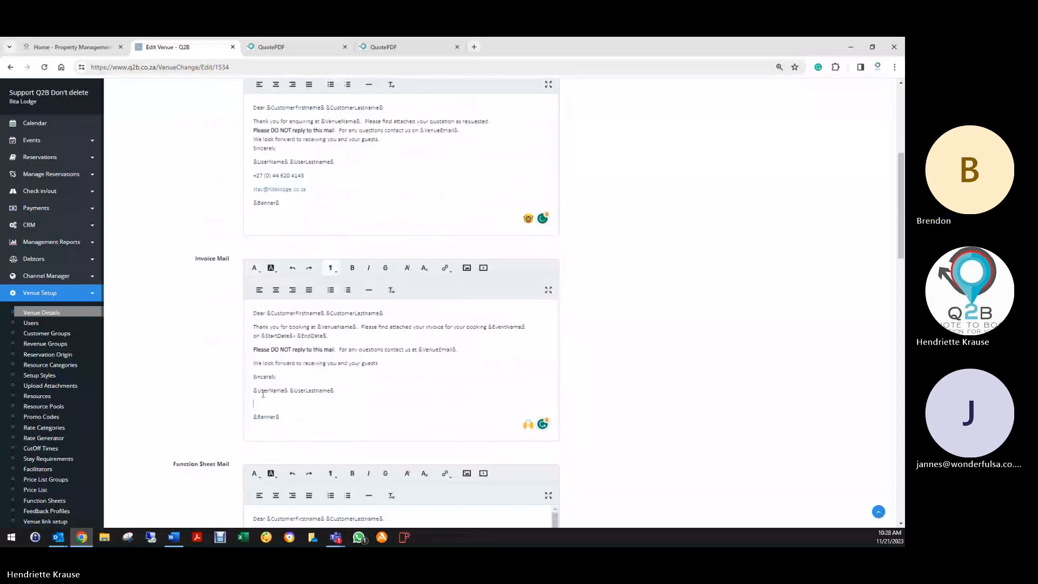
{"action": "right_click", "coordinate": [254, 402]}
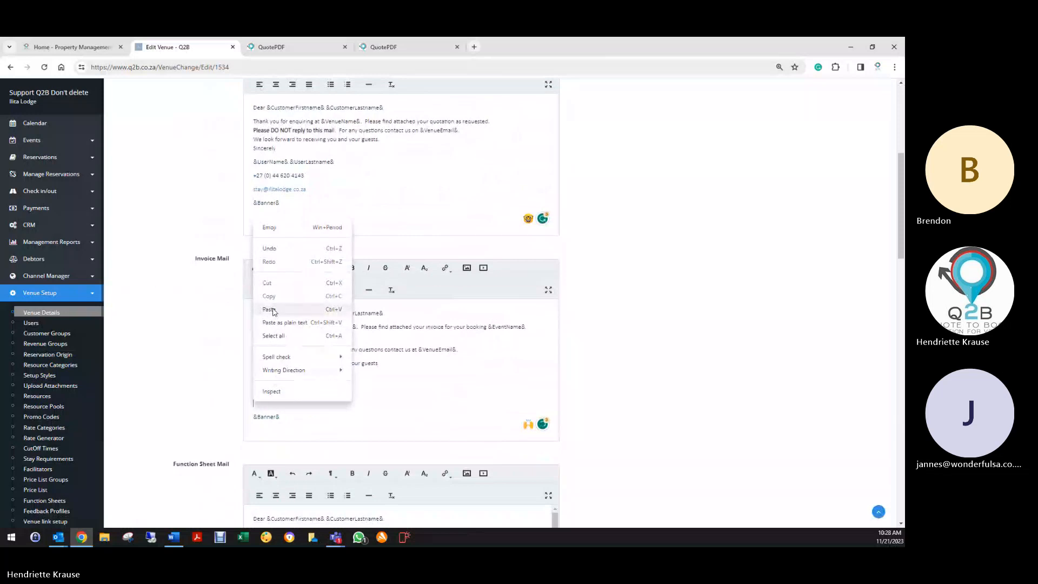
{"action": "left_click", "coordinate": [262, 309]}
{"action": "scroll", "coordinate": [236, 332], "scroll_direction": "down", "scroll_amount": 4}
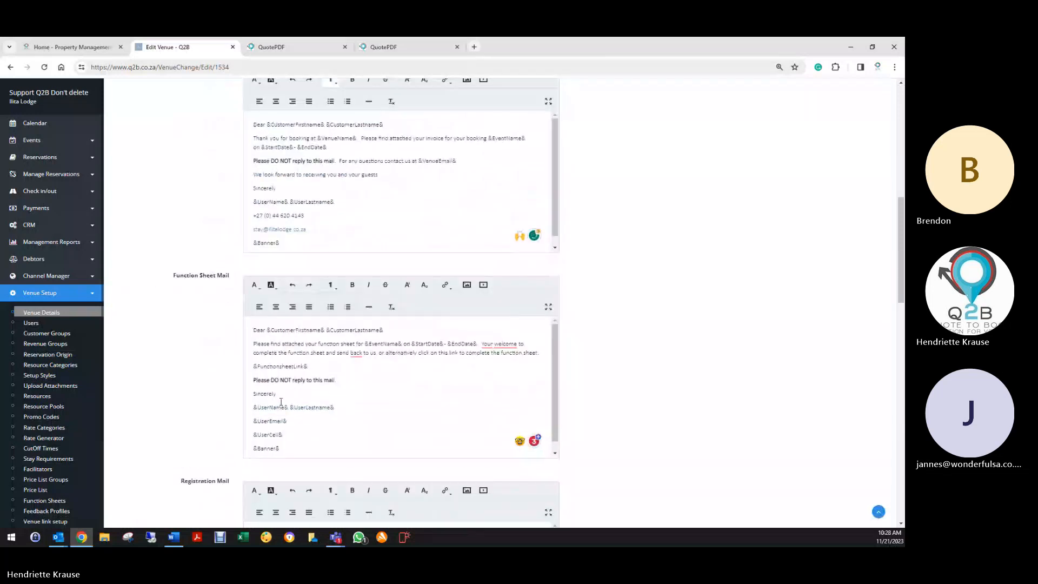
{"action": "scroll", "coordinate": [282, 402], "scroll_direction": "down", "scroll_amount": 1}
{"action": "left_click_drag", "start_coordinate": [252, 411], "coordinate": [302, 415]}
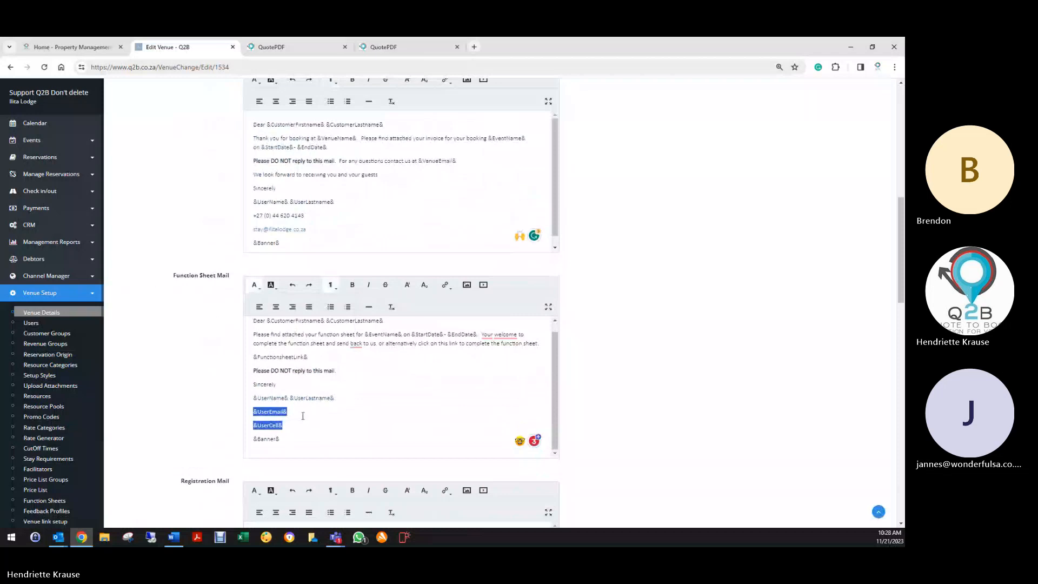
{"action": "key", "text": "BackSpace"}
{"action": "right_click", "coordinate": [259, 418]}
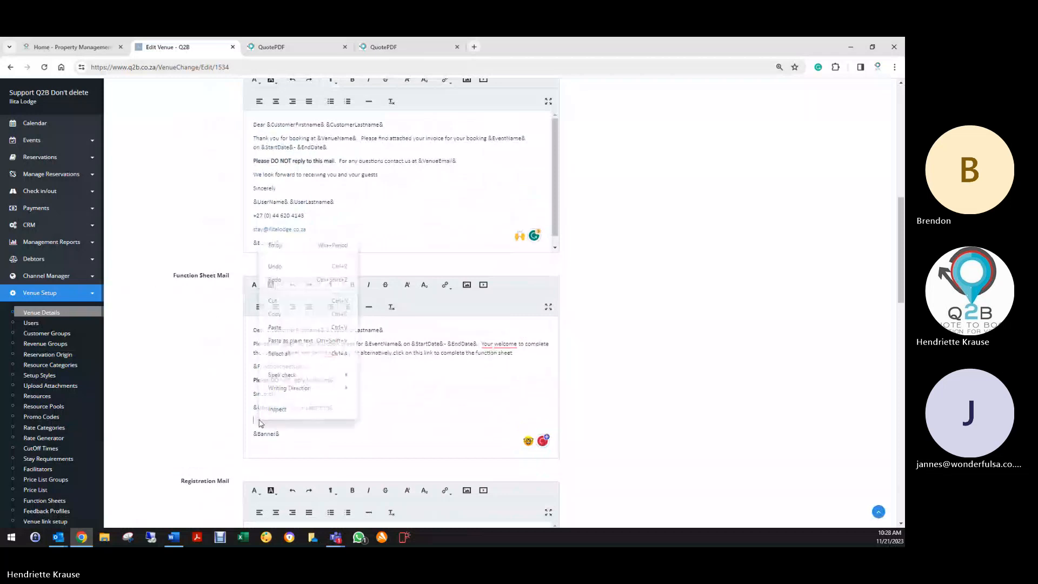
{"action": "left_click", "coordinate": [272, 328]}
- Replace the &UserEmail&/&UserCell& lines with the lodge phone and e-mail in Registration and Feedback Mail
{"action": "scroll", "coordinate": [242, 332], "scroll_direction": "down", "scroll_amount": 6}
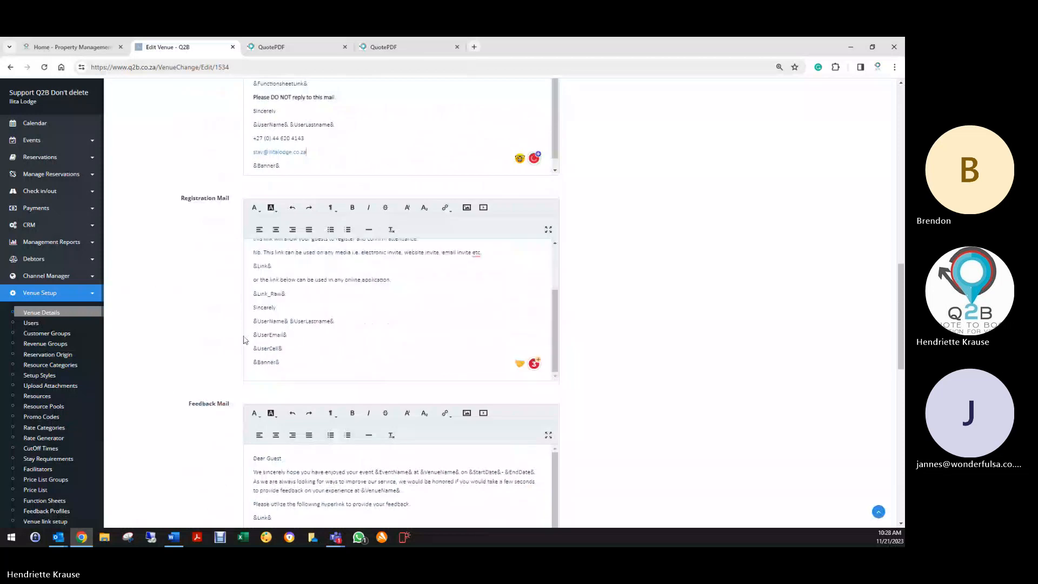
{"action": "left_click_drag", "start_coordinate": [245, 334], "coordinate": [289, 343]}
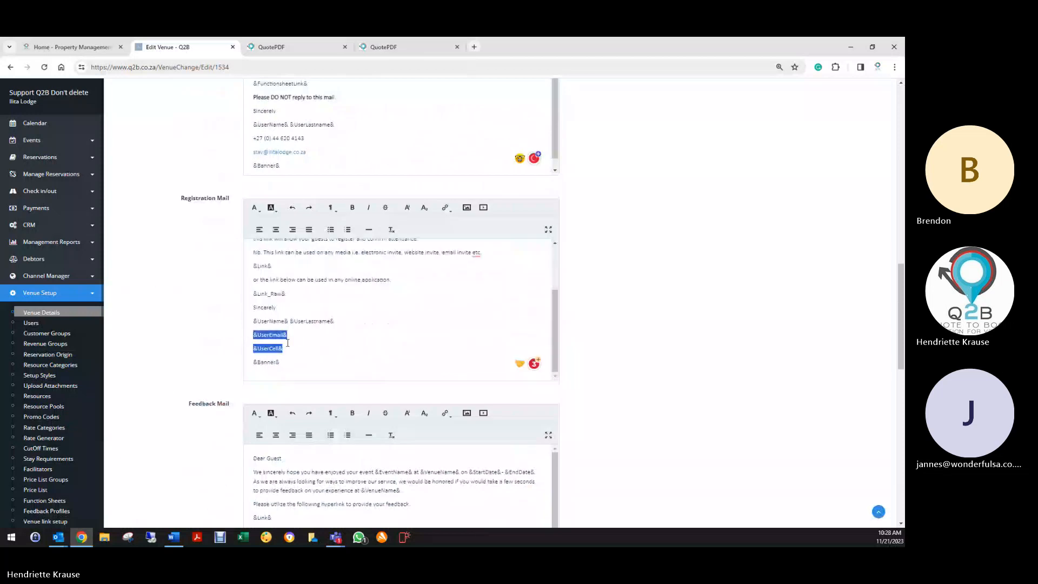
{"action": "key", "text": "BackSpace"}
{"action": "right_click", "coordinate": [255, 346]}
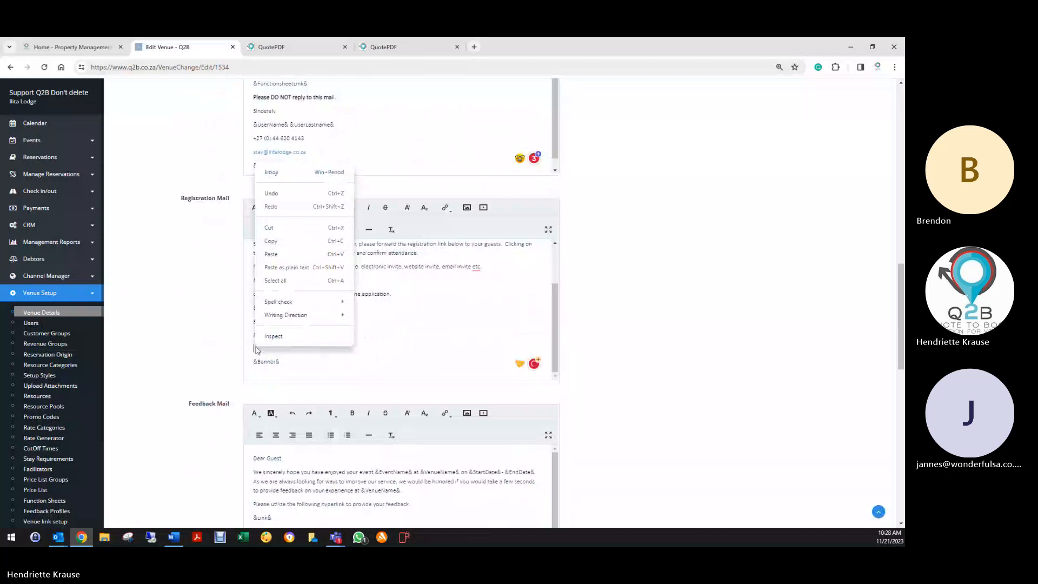
{"action": "left_click", "coordinate": [274, 256]}
{"action": "scroll", "coordinate": [219, 338], "scroll_direction": "down", "scroll_amount": 6}
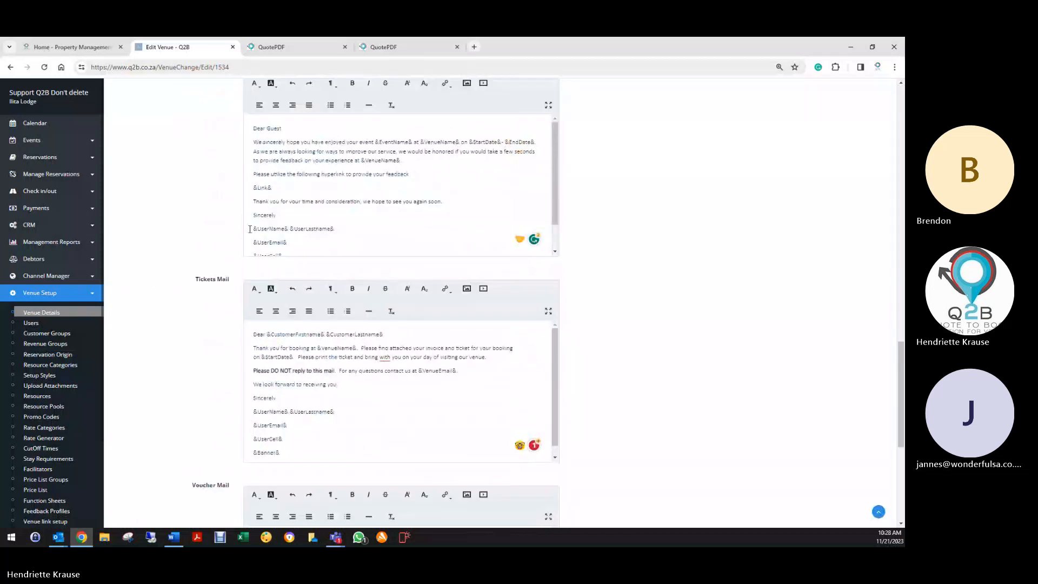
{"action": "left_click_drag", "start_coordinate": [252, 241], "coordinate": [289, 221]}
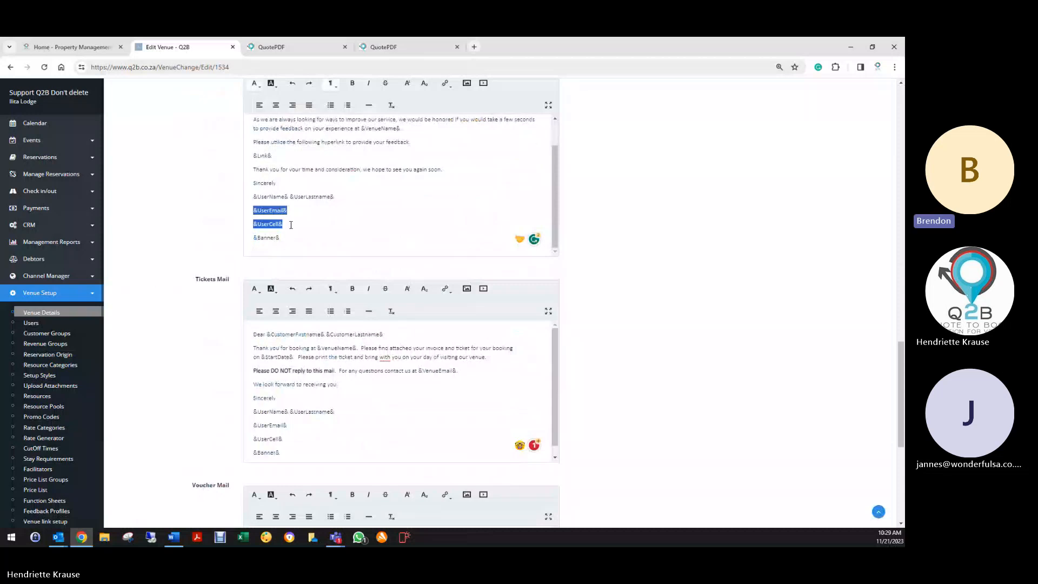
{"action": "key", "text": "BackSpace"}
{"action": "right_click", "coordinate": [262, 227]}
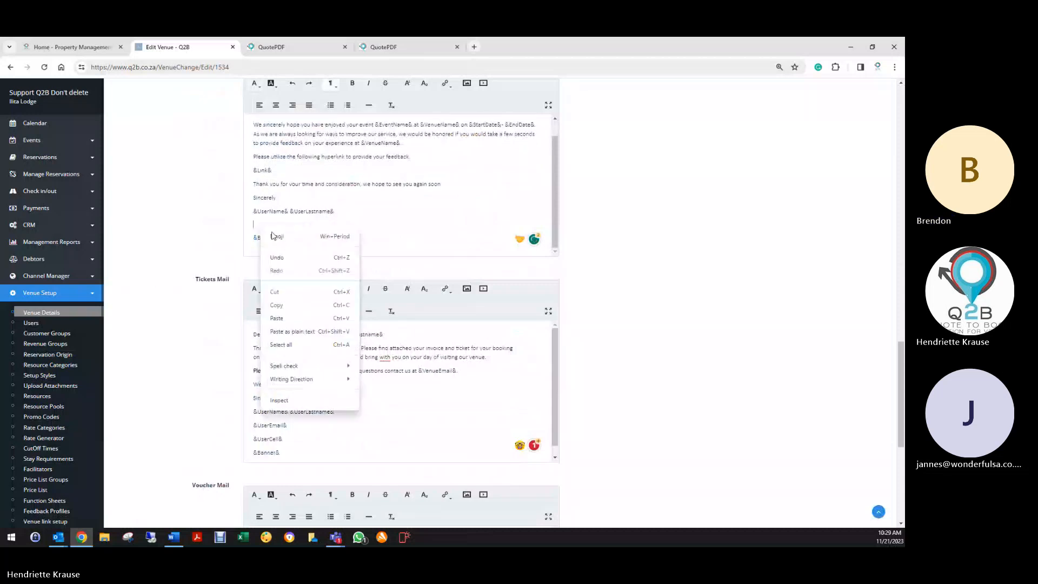
{"action": "left_click", "coordinate": [276, 318]}
- Replace the &UserEmail&/&UserCell& lines with the lodge phone and e-mail in Tickets and Voucher Mail
{"action": "scroll", "coordinate": [194, 339], "scroll_direction": "down", "scroll_amount": 2}
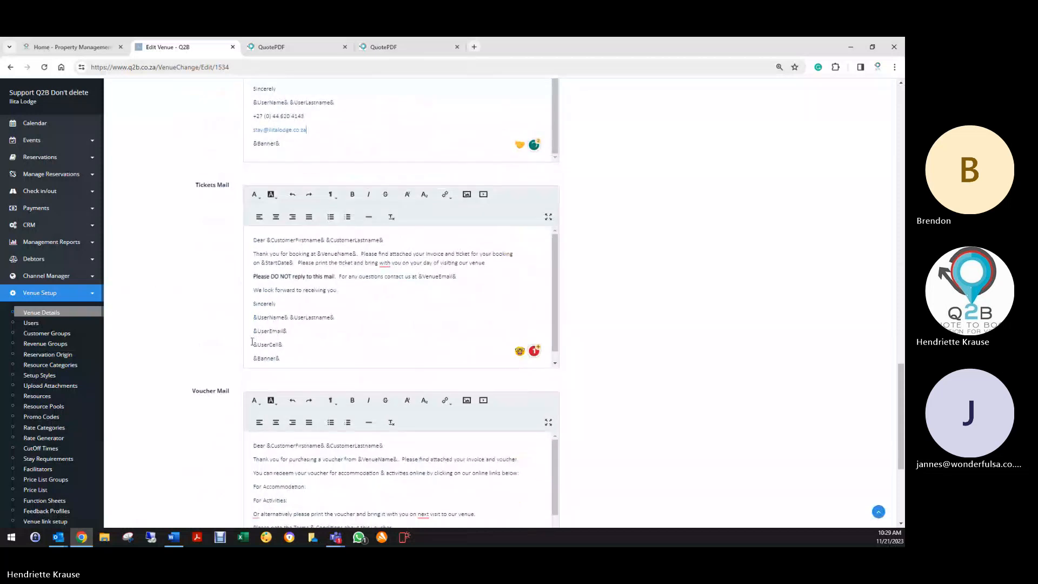
{"action": "left_click_drag", "start_coordinate": [252, 331], "coordinate": [298, 337]}
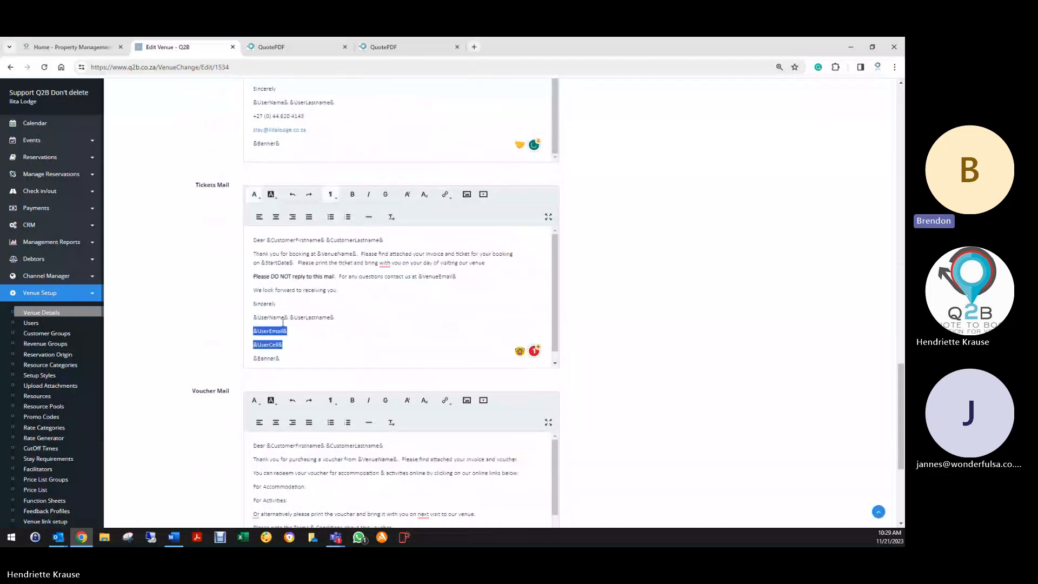
{"action": "key", "text": "BackSpace"}
{"action": "right_click", "coordinate": [261, 332]}
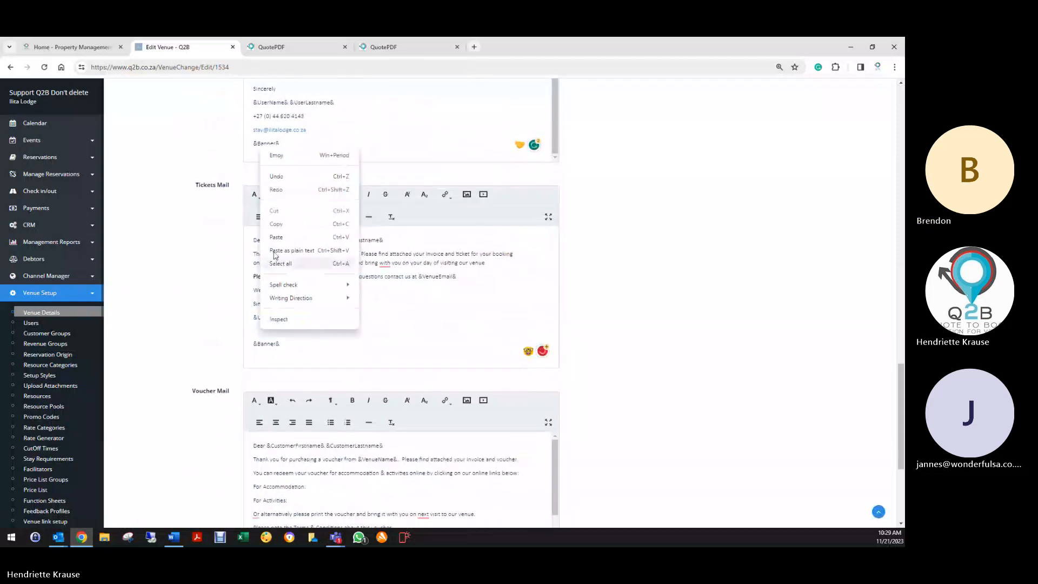
{"action": "left_click", "coordinate": [279, 236]}
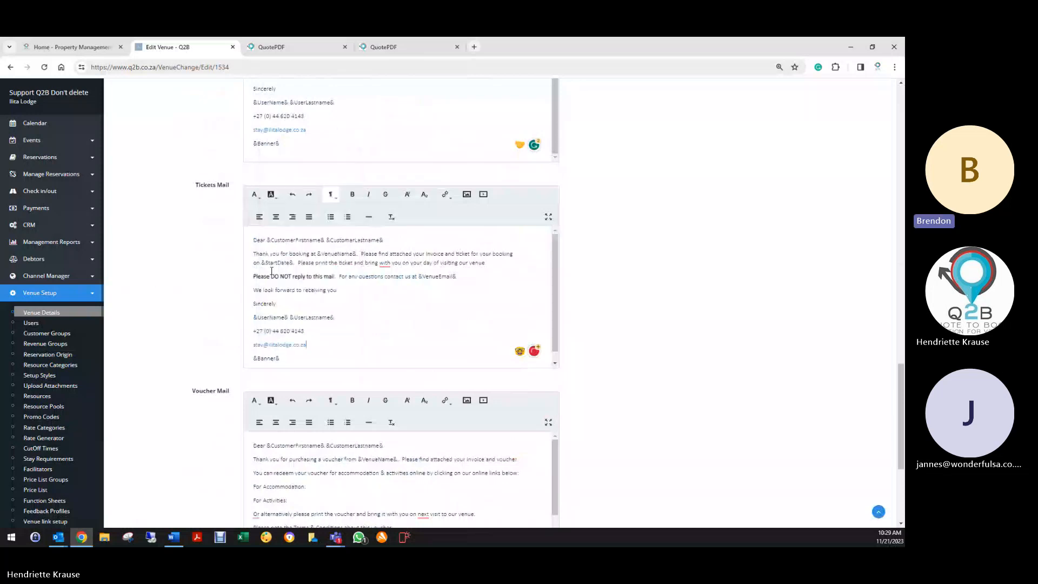
{"action": "scroll", "coordinate": [238, 346], "scroll_direction": "down", "scroll_amount": 4}
{"action": "scroll", "coordinate": [274, 340], "scroll_direction": "down", "scroll_amount": 2}
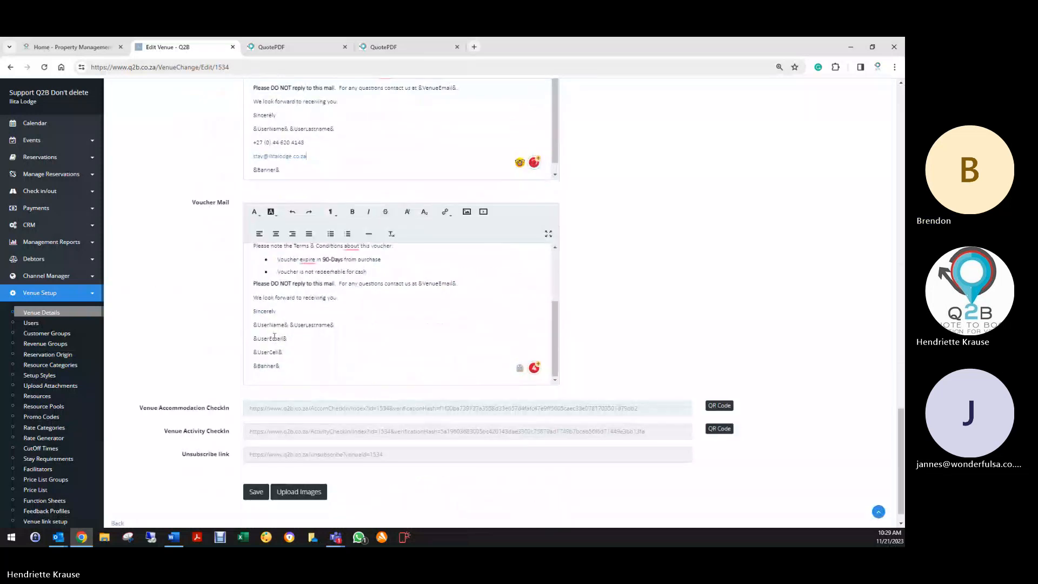
{"action": "left_click_drag", "start_coordinate": [251, 339], "coordinate": [284, 353]}
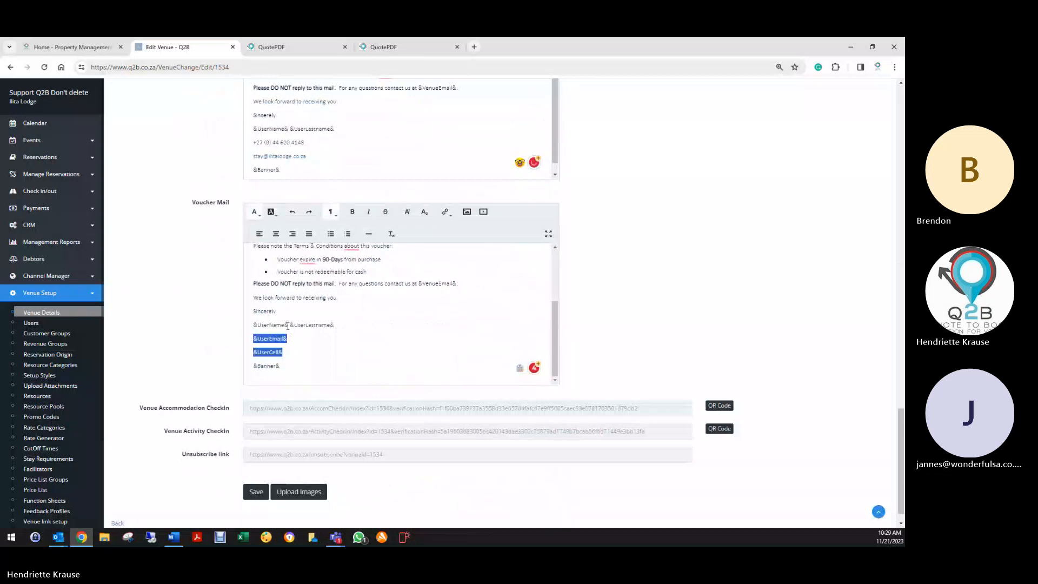
{"action": "key", "text": "BackSpace"}
{"action": "right_click", "coordinate": [260, 353]}
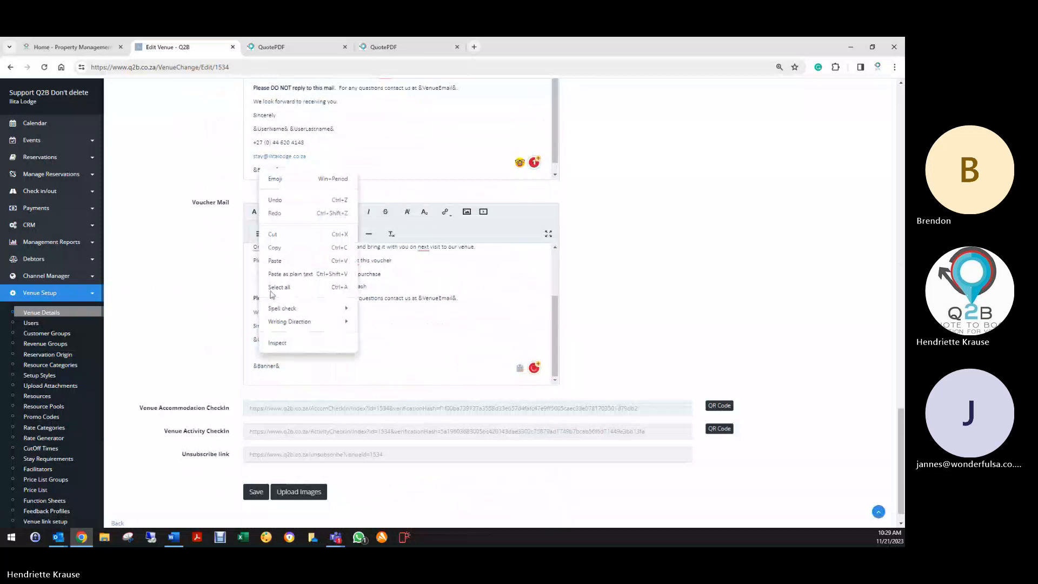
{"action": "left_click", "coordinate": [286, 260]}
{"action": "scroll", "coordinate": [286, 260], "scroll_direction": "up", "scroll_amount": 10}
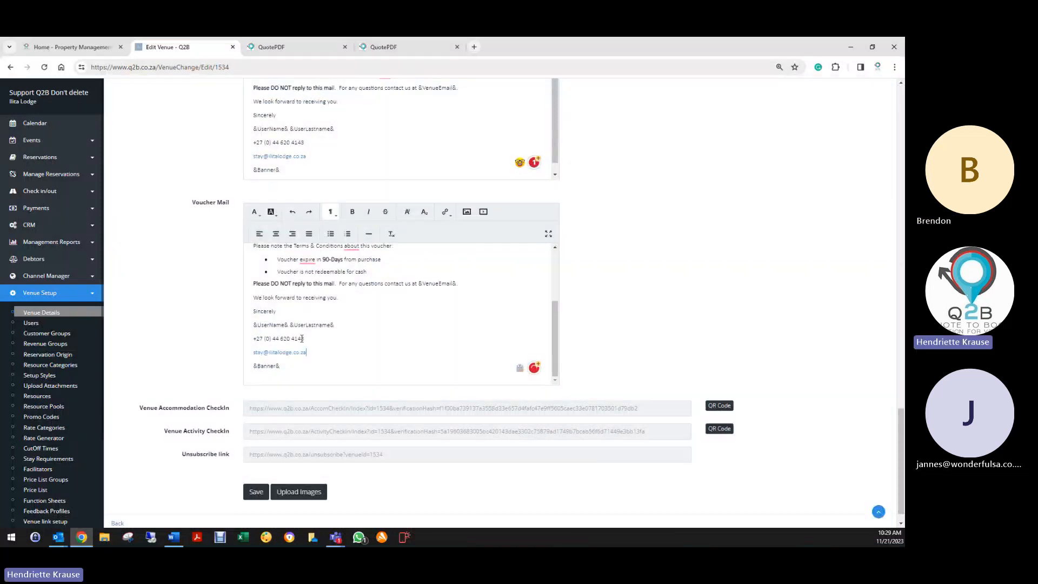
{"action": "scroll", "coordinate": [312, 239], "scroll_direction": "up", "scroll_amount": 15}
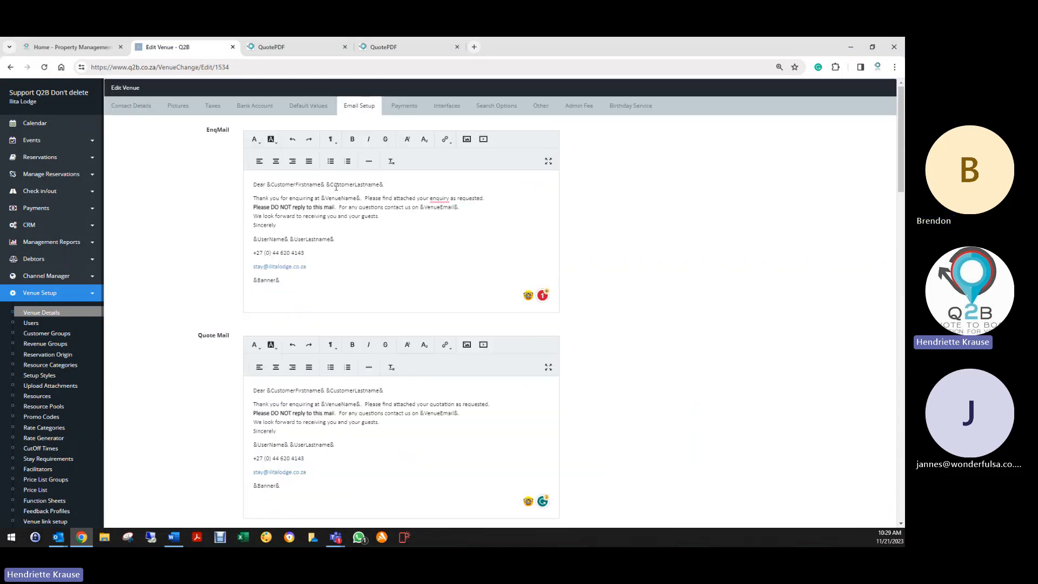
- Try background and text colours on Invoice Mail's 'Please DO NOT reply to this mail.' line
{"action": "scroll", "coordinate": [295, 244], "scroll_direction": "down", "scroll_amount": 3}
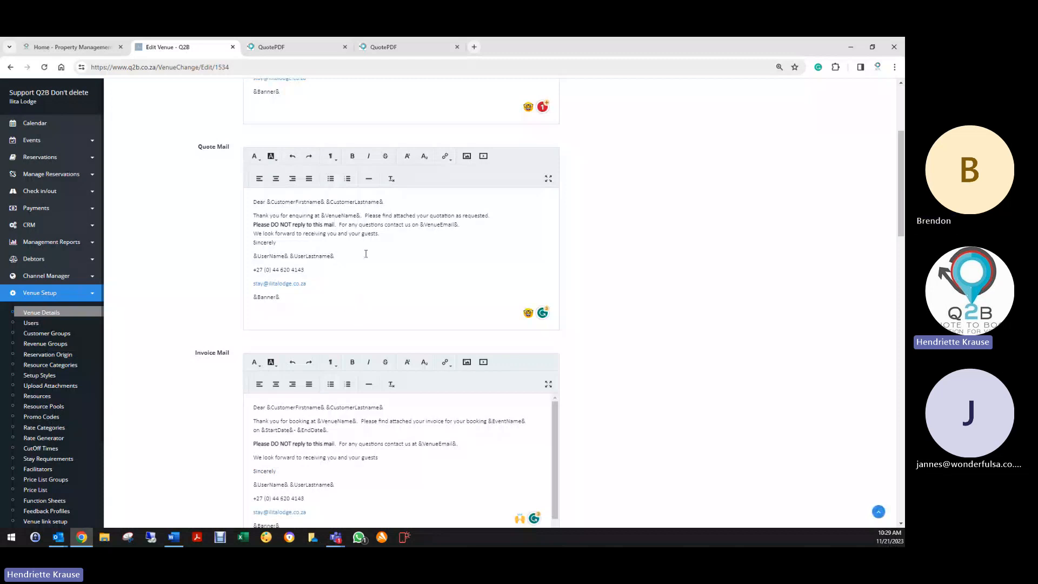
{"action": "scroll", "coordinate": [366, 254], "scroll_direction": "down", "scroll_amount": 3}
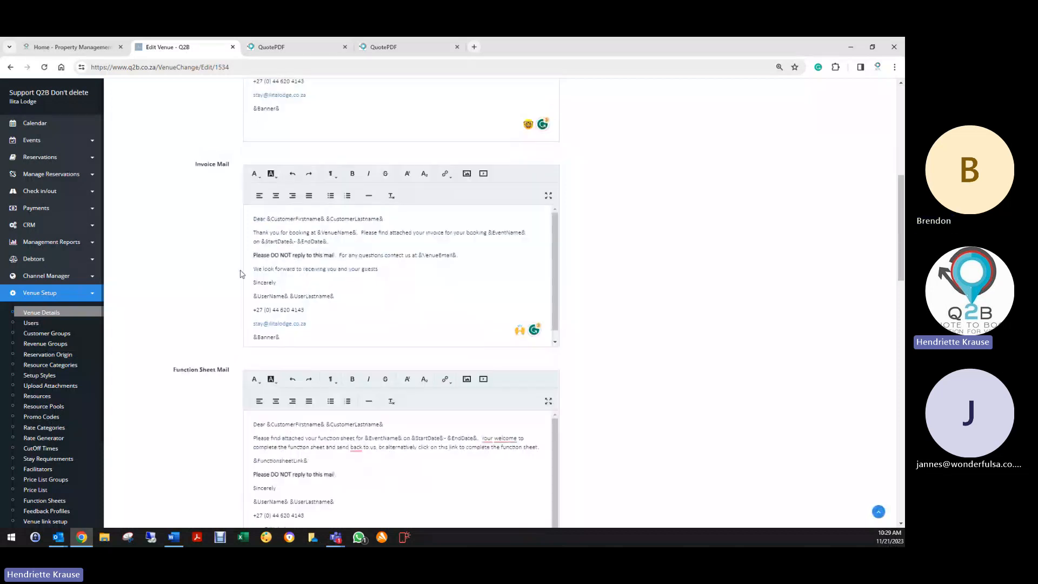
{"action": "left_click_drag", "start_coordinate": [271, 255], "coordinate": [341, 255]}
{"action": "left_click", "coordinate": [271, 174]}
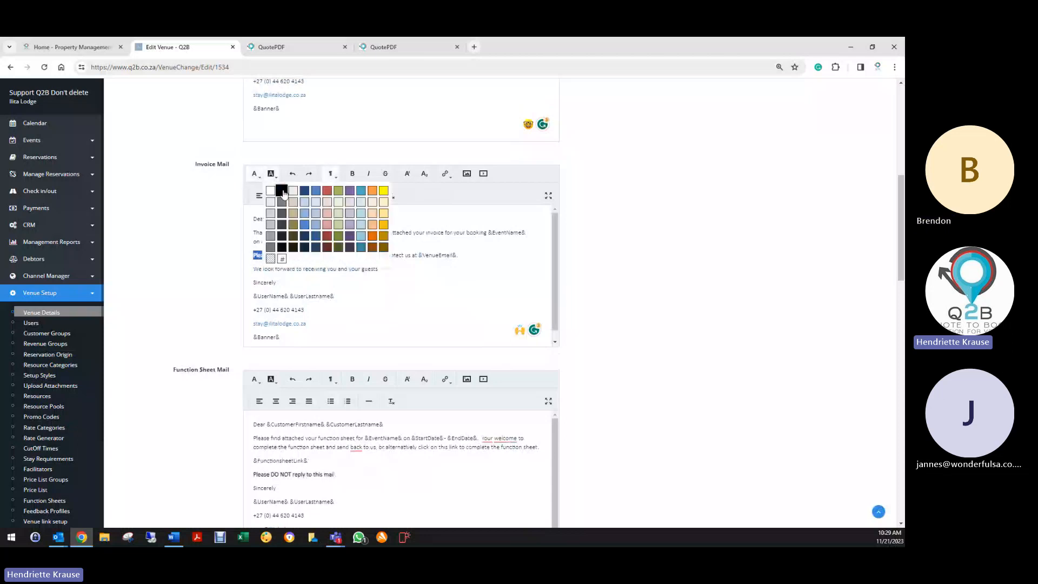
{"action": "left_click", "coordinate": [281, 259]}
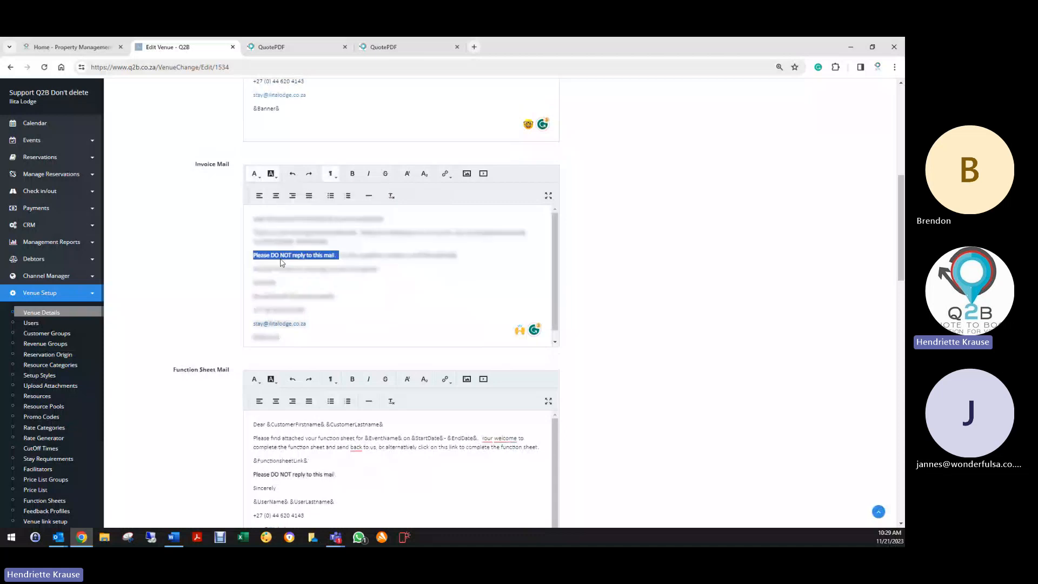
{"action": "left_click", "coordinate": [375, 250]}
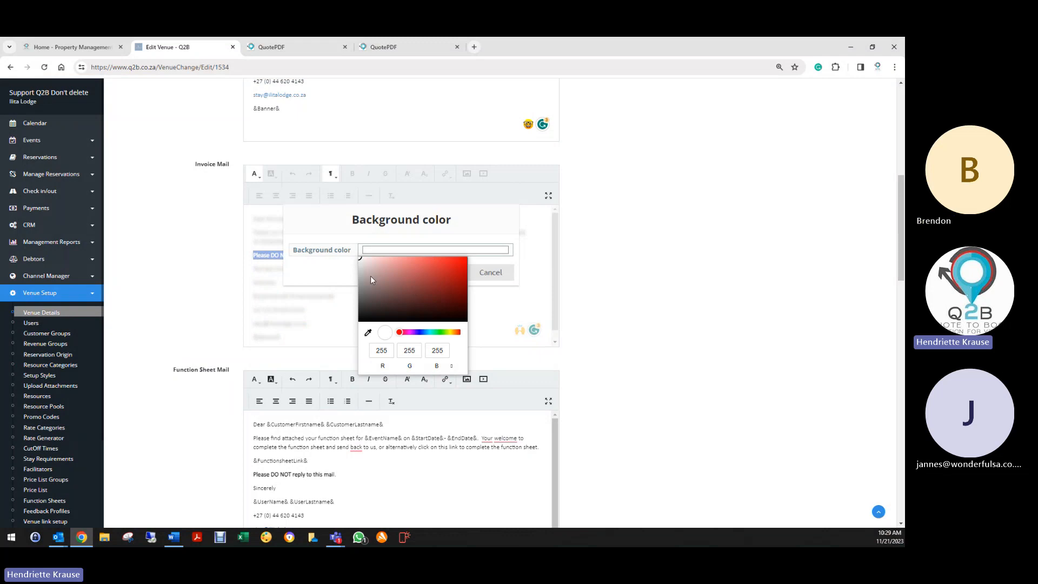
{"action": "left_click", "coordinate": [333, 277]}
{"action": "left_click", "coordinate": [508, 272]}
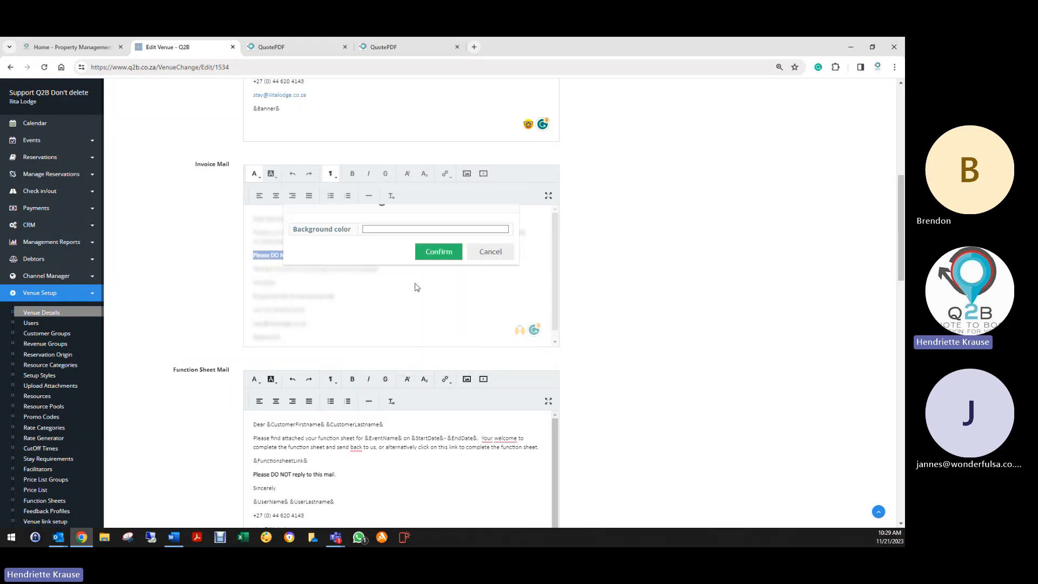
{"action": "left_click", "coordinate": [272, 173]}
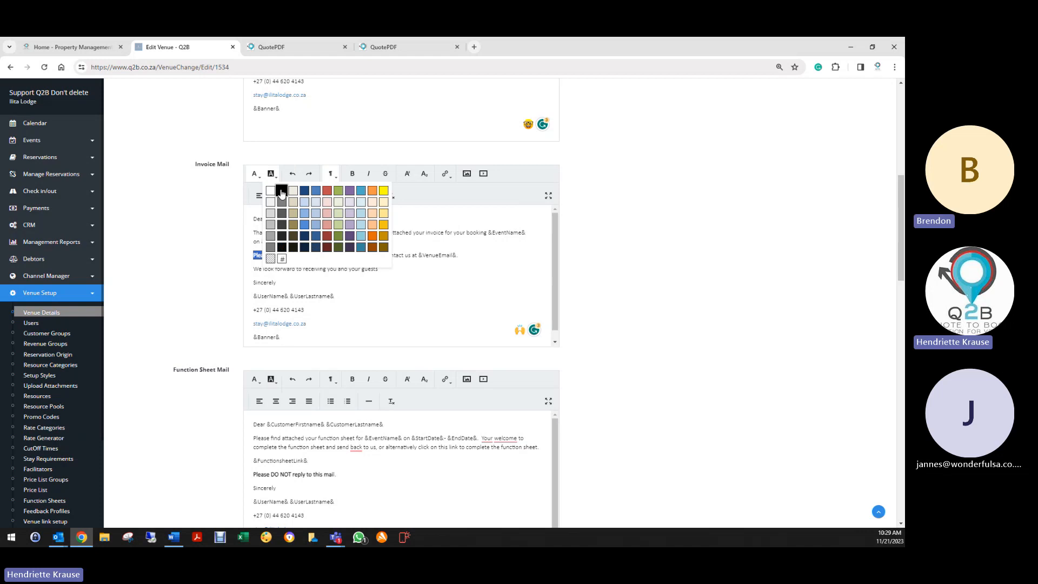
{"action": "left_click", "coordinate": [281, 193]}
{"action": "left_click", "coordinate": [254, 175]}
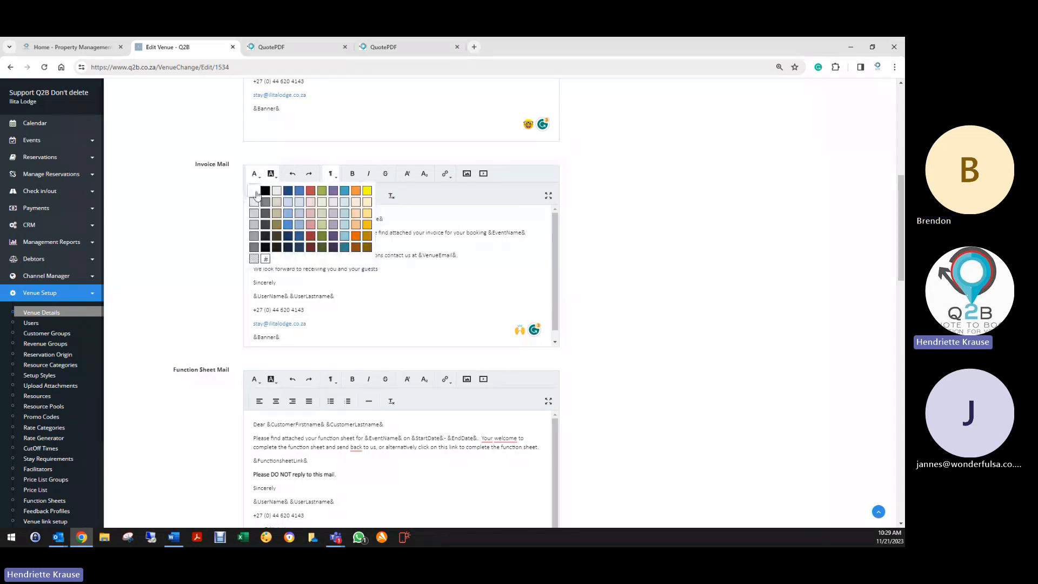
{"action": "left_click", "coordinate": [254, 192]}
- Clear the reply-warning line's highlight, make its text black, and make it bold
{"action": "triple_click", "coordinate": [316, 309]}
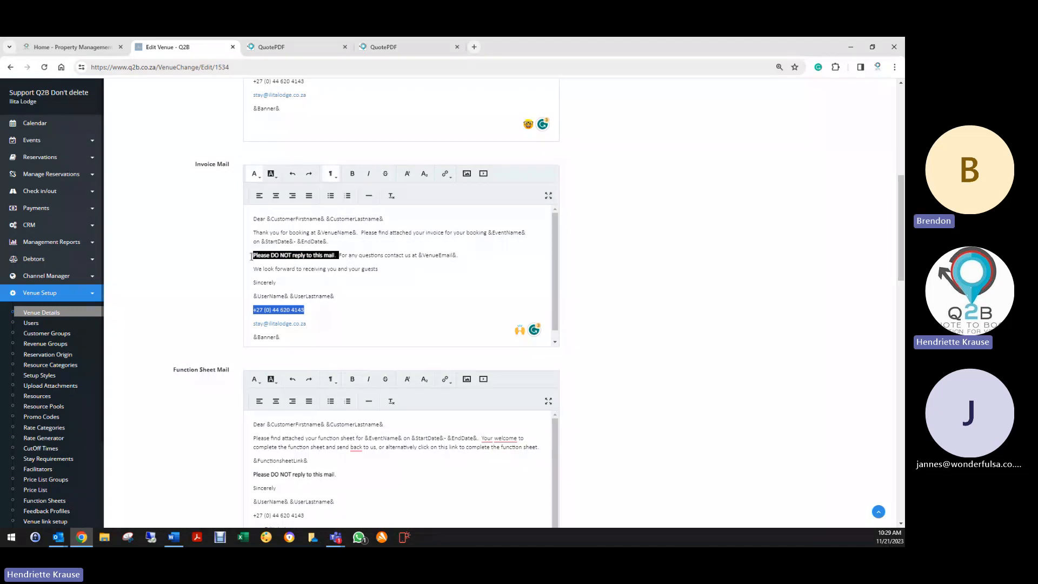
{"action": "left_click_drag", "start_coordinate": [253, 255], "coordinate": [342, 257]}
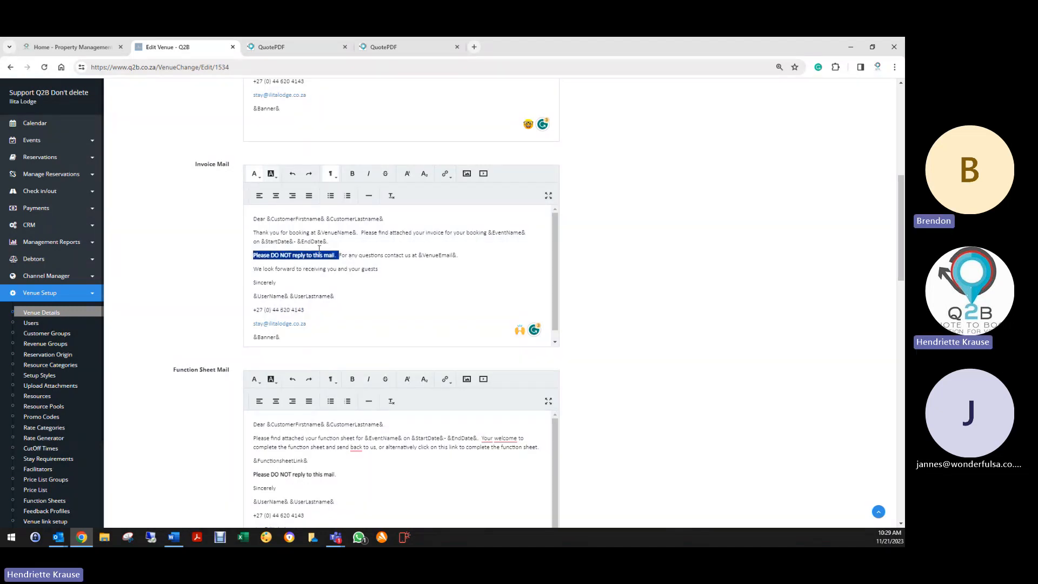
{"action": "left_click", "coordinate": [273, 174]}
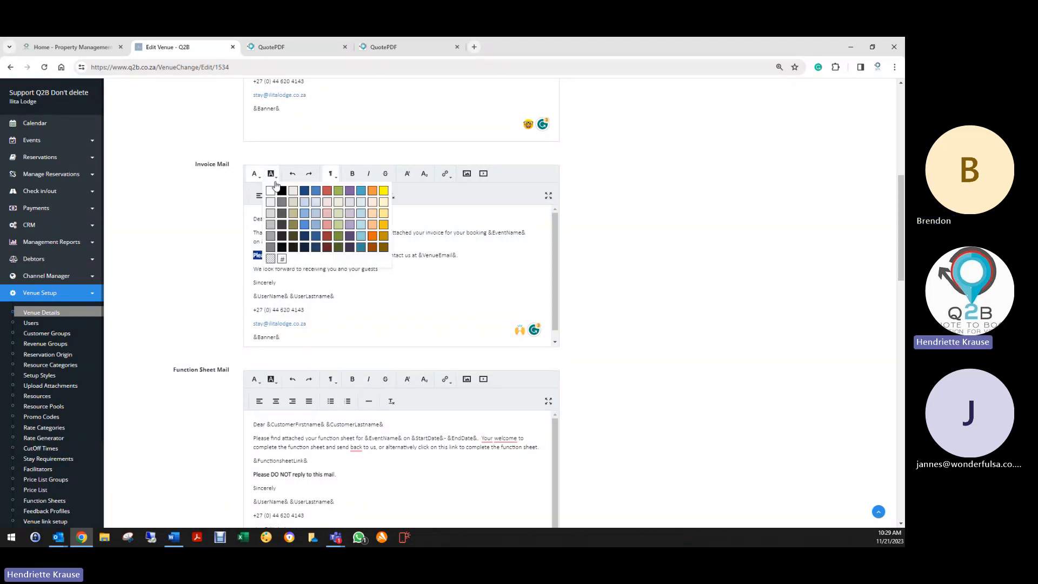
{"action": "left_click", "coordinate": [271, 265]}
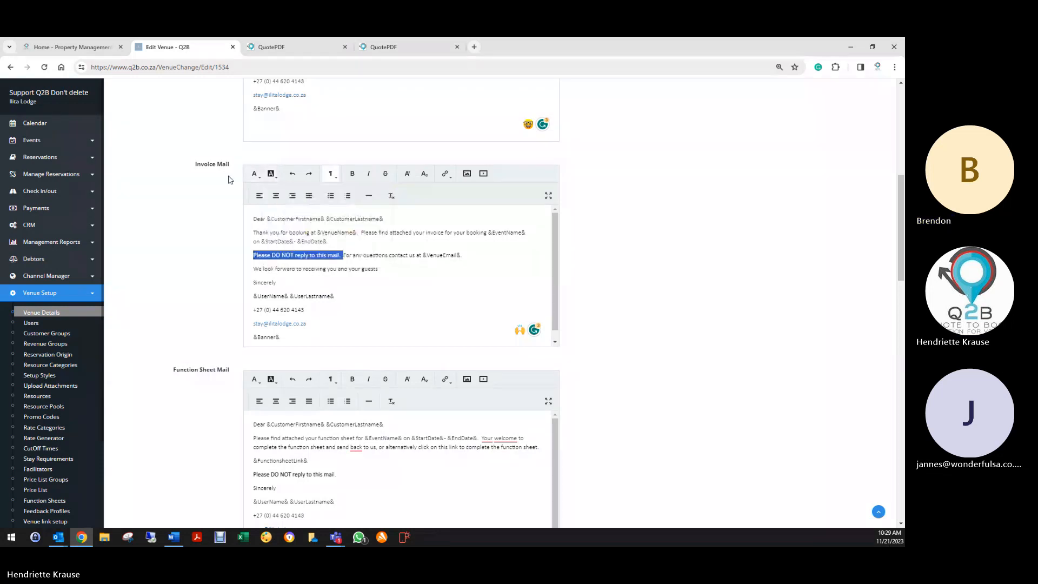
{"action": "left_click", "coordinate": [255, 174]}
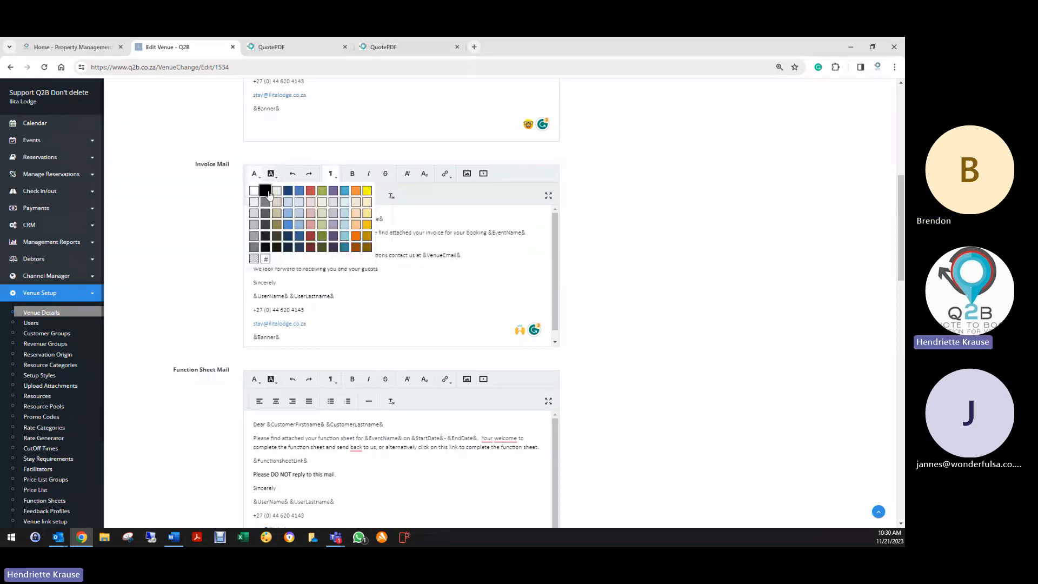
{"action": "left_click", "coordinate": [265, 192]}
{"action": "left_click", "coordinate": [388, 306]}
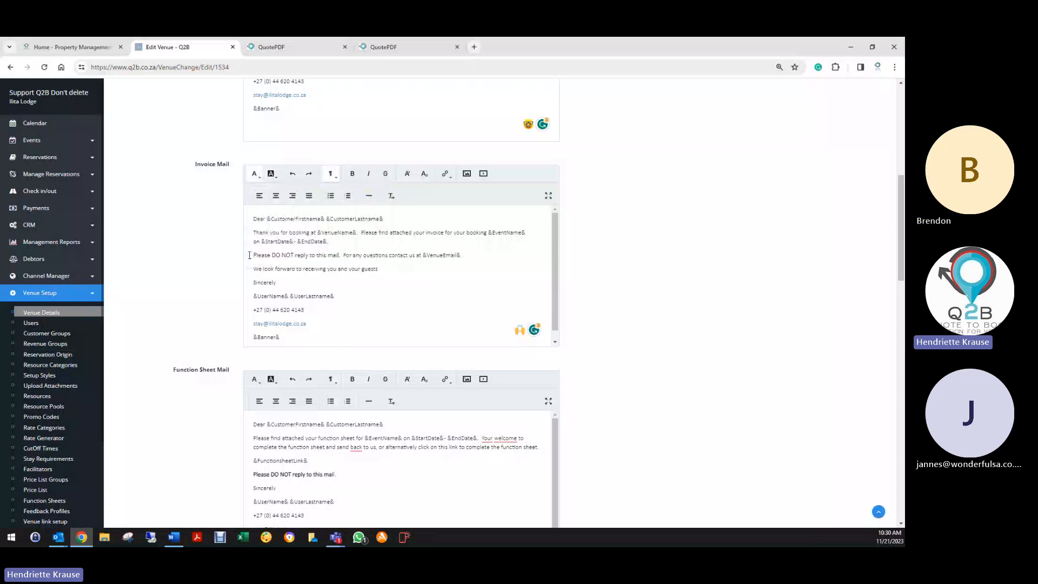
{"action": "left_click_drag", "start_coordinate": [249, 255], "coordinate": [342, 255]}
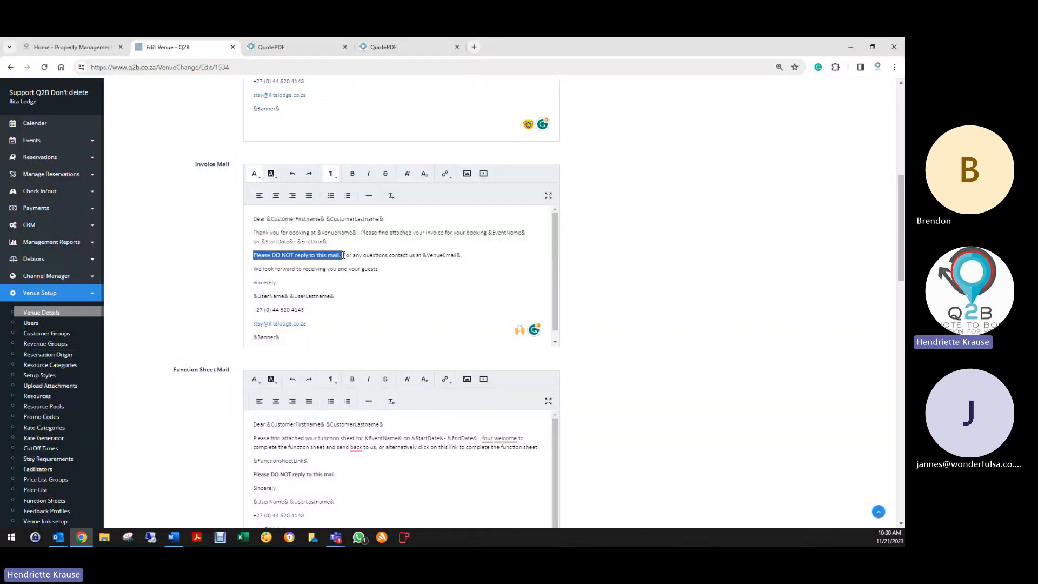
{"action": "left_click", "coordinate": [351, 175]}
{"action": "left_click", "coordinate": [384, 294]}
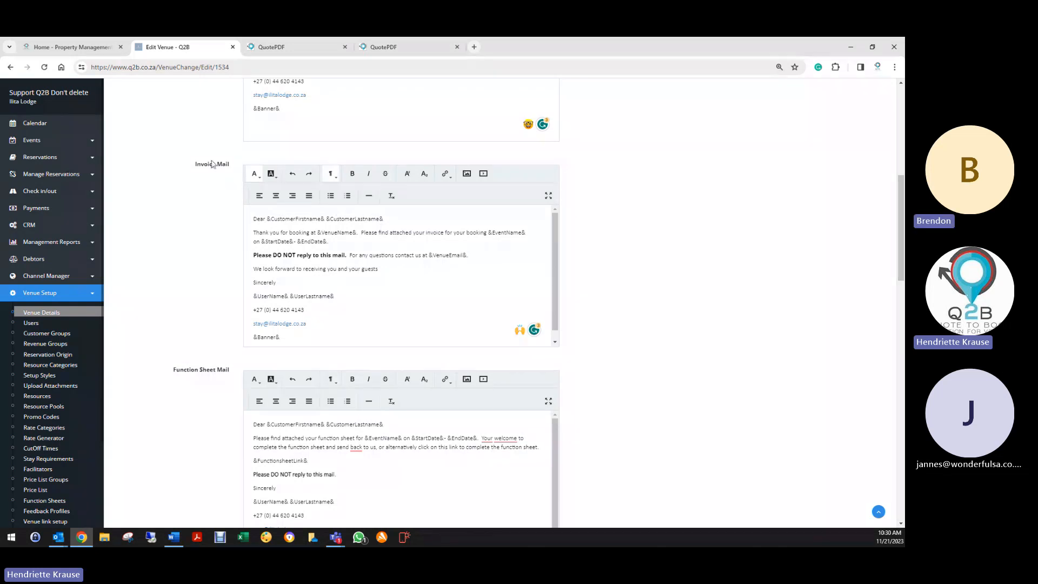
- Correct Function Sheet Mail to 'You are welcome to' and 'send it back'
{"action": "scroll", "coordinate": [200, 248], "scroll_direction": "down", "scroll_amount": 3}
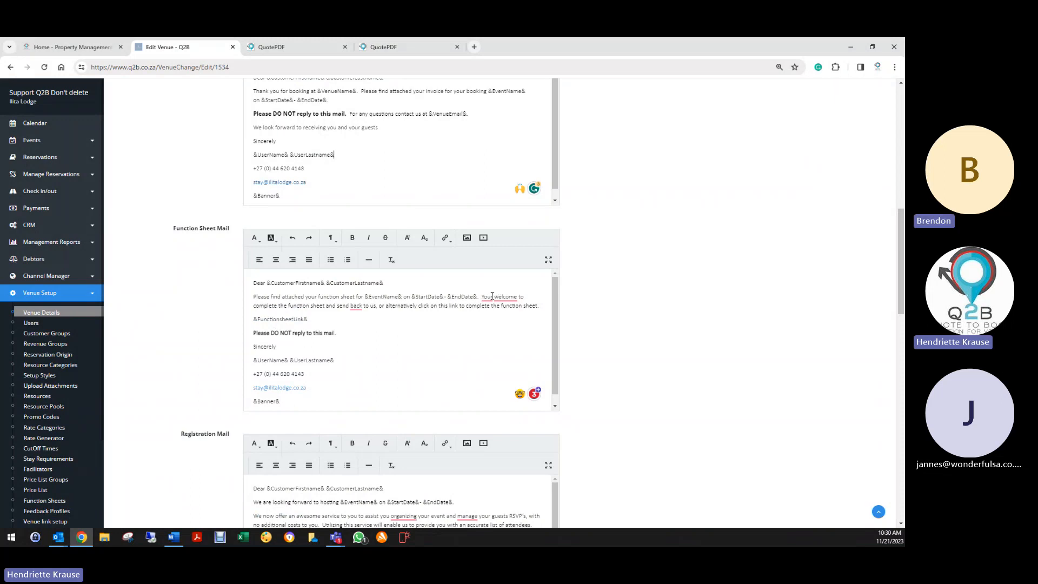
{"action": "mouse_move", "coordinate": [486, 298]}
{"action": "left_click", "coordinate": [487, 322]}
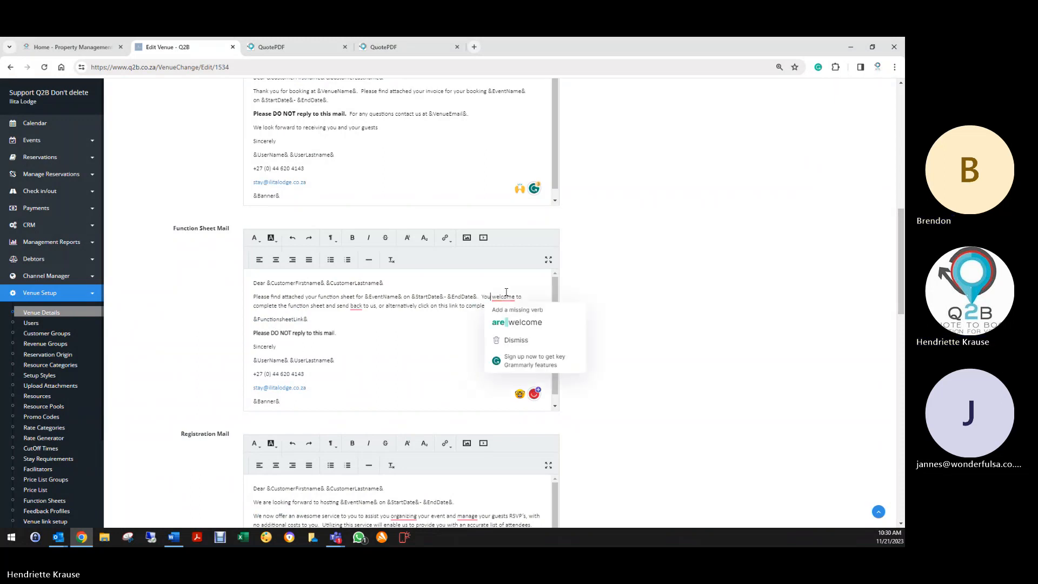
{"action": "left_click", "coordinate": [508, 326]}
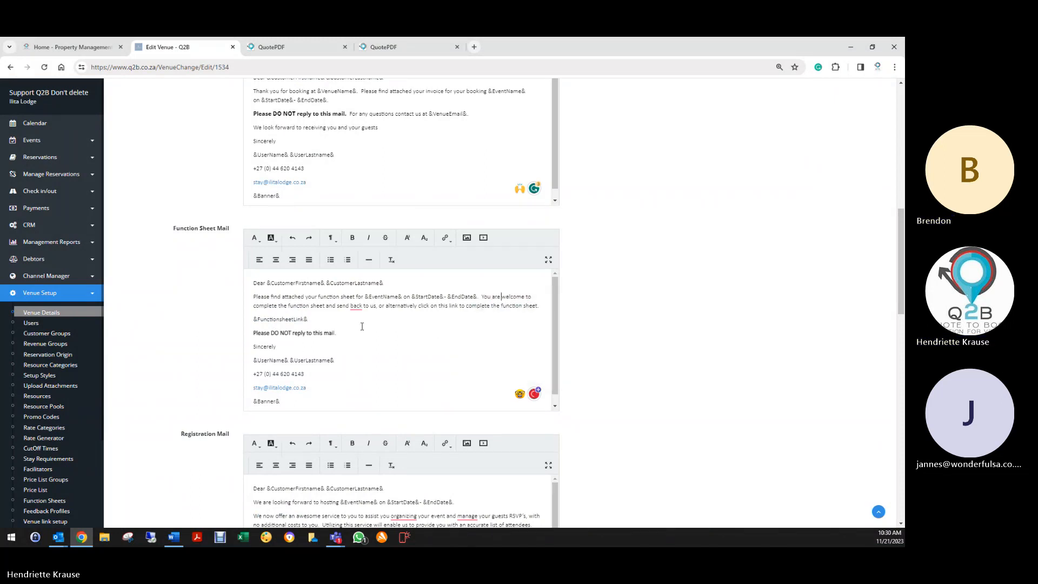
{"action": "left_click", "coordinate": [363, 332]}
{"action": "scroll", "coordinate": [292, 166], "scroll_direction": "down", "scroll_amount": 3}
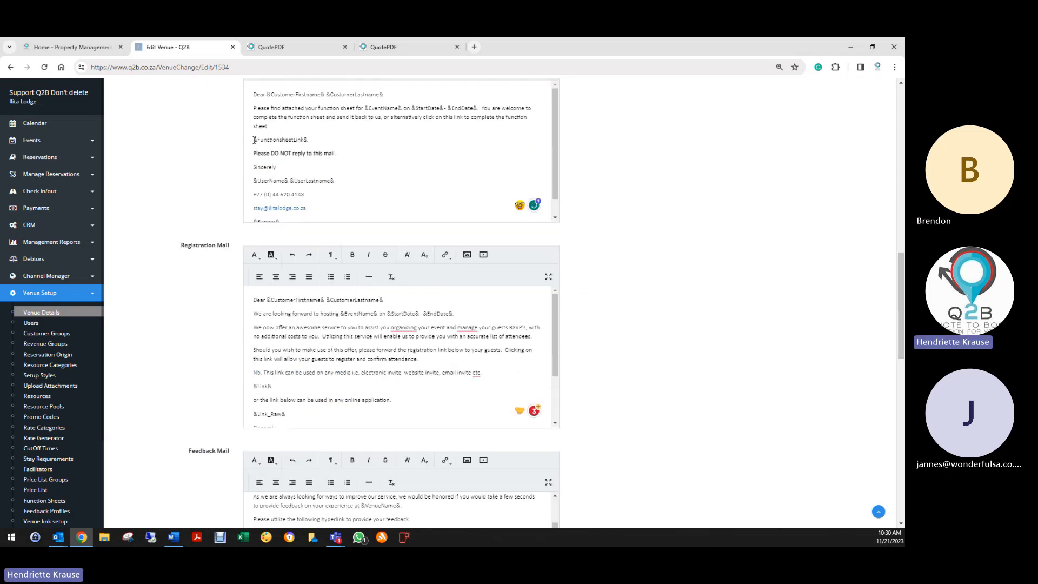
- Correct Registration Mail to 'in organizing' and 'managing', adding a comma before 'etc'
{"action": "left_click_drag", "start_coordinate": [252, 140], "coordinate": [308, 139]}
{"action": "scroll", "coordinate": [308, 150], "scroll_direction": "down", "scroll_amount": 2}
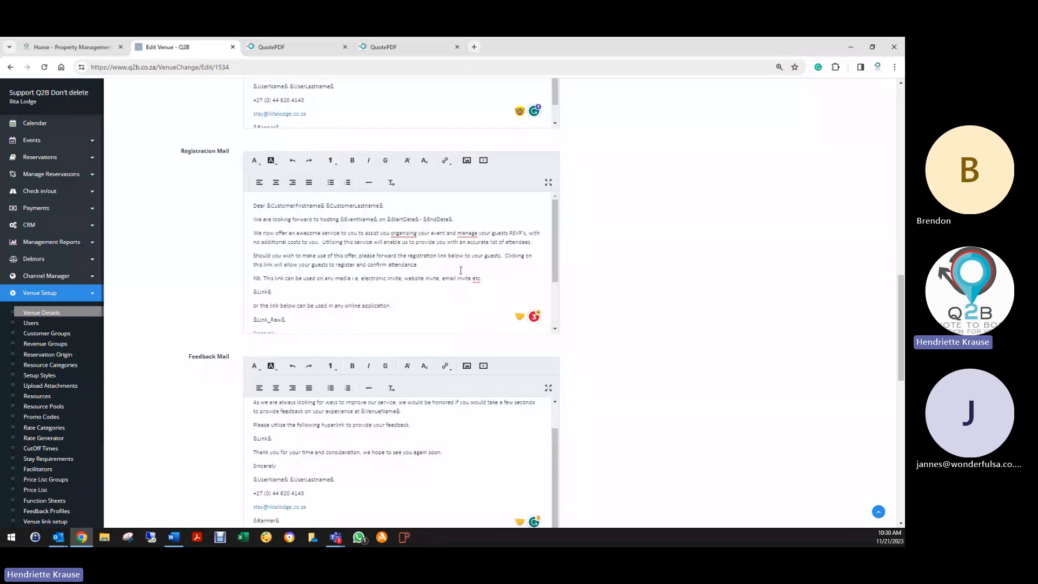
{"action": "mouse_move", "coordinate": [404, 233]}
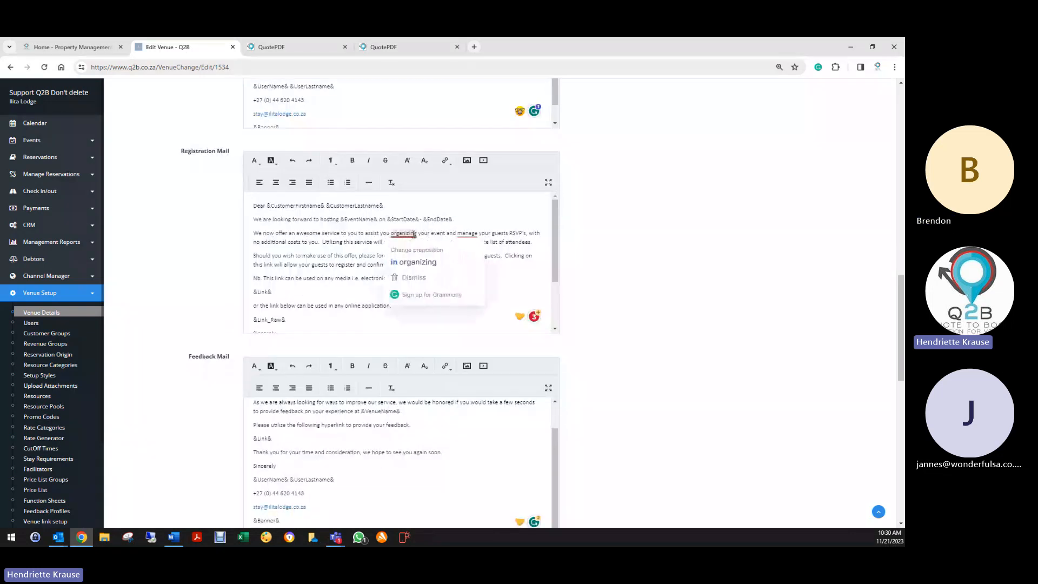
{"action": "left_click", "coordinate": [421, 263]}
{"action": "mouse_move", "coordinate": [469, 233]}
{"action": "left_click", "coordinate": [478, 262]}
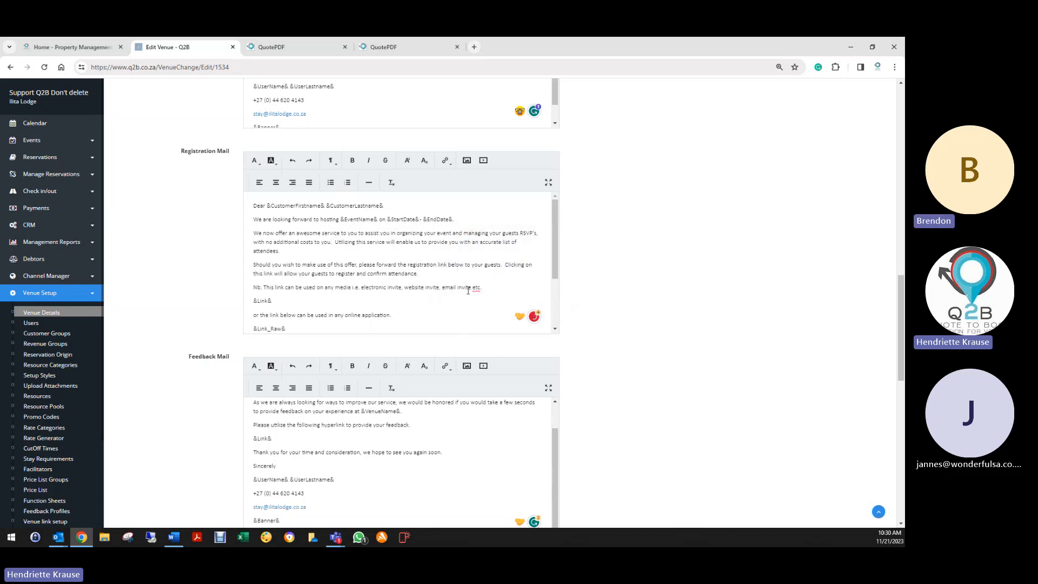
{"action": "mouse_move", "coordinate": [475, 287]}
{"action": "left_click", "coordinate": [487, 313]}
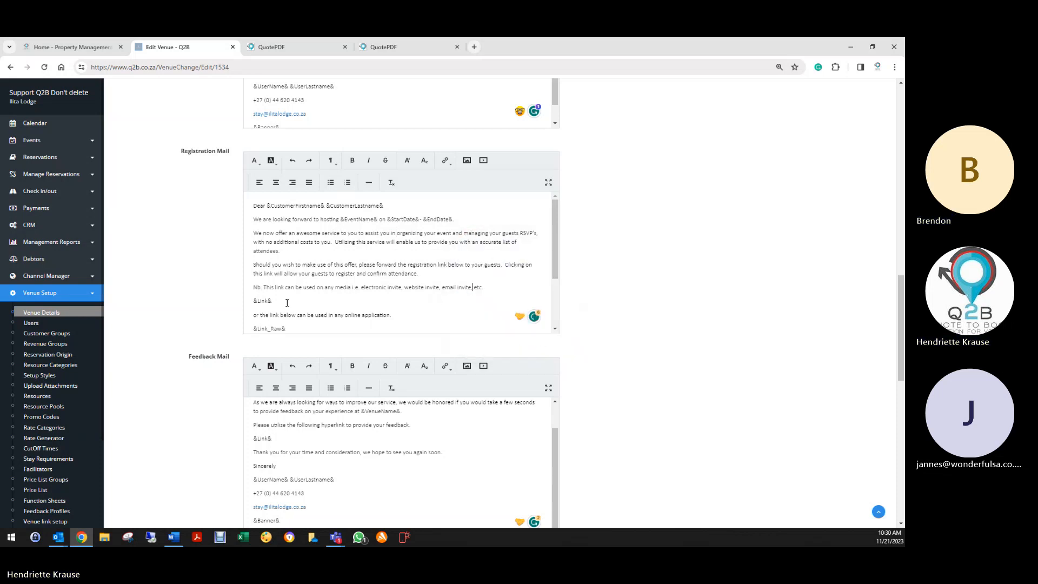
{"action": "scroll", "coordinate": [257, 235], "scroll_direction": "down", "scroll_amount": 2}
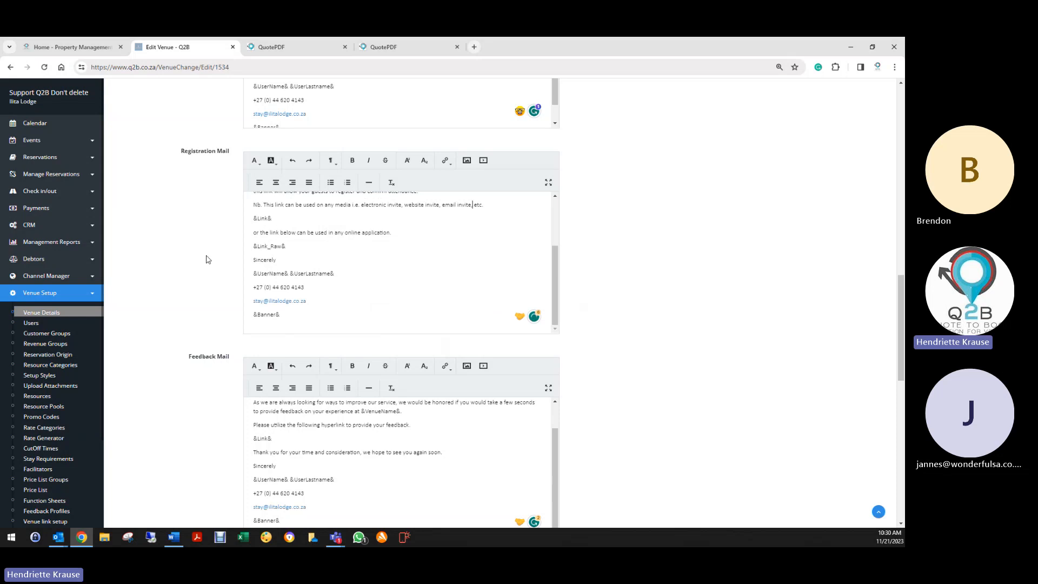
{"action": "scroll", "coordinate": [202, 266], "scroll_direction": "down", "scroll_amount": 3}
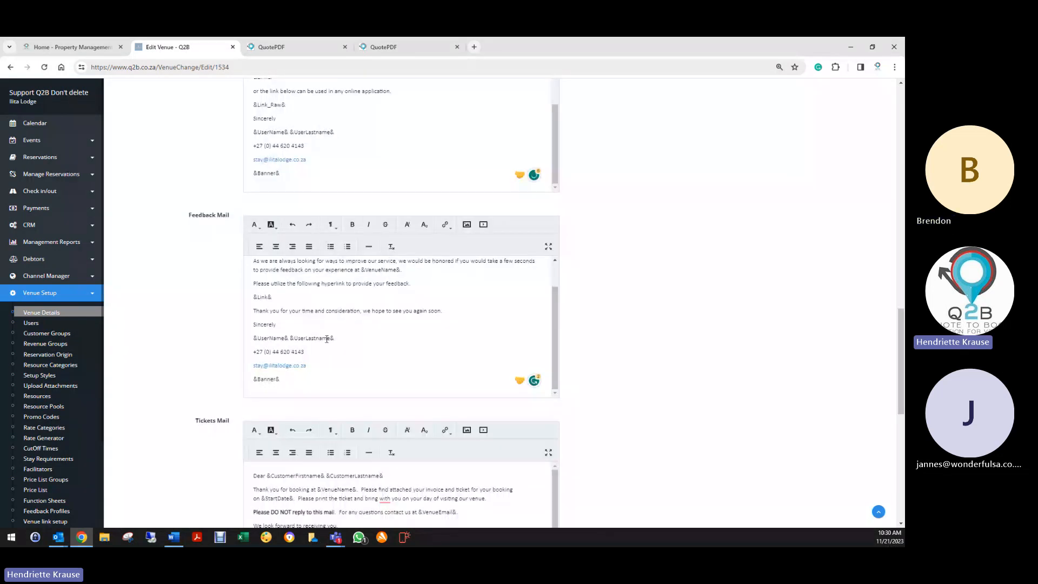
- Italicize the feedback hyperlink instruction line in Feedback Mail
{"action": "scroll", "coordinate": [311, 316], "scroll_direction": "up", "scroll_amount": 1}
{"action": "triple_click", "coordinate": [249, 316]}
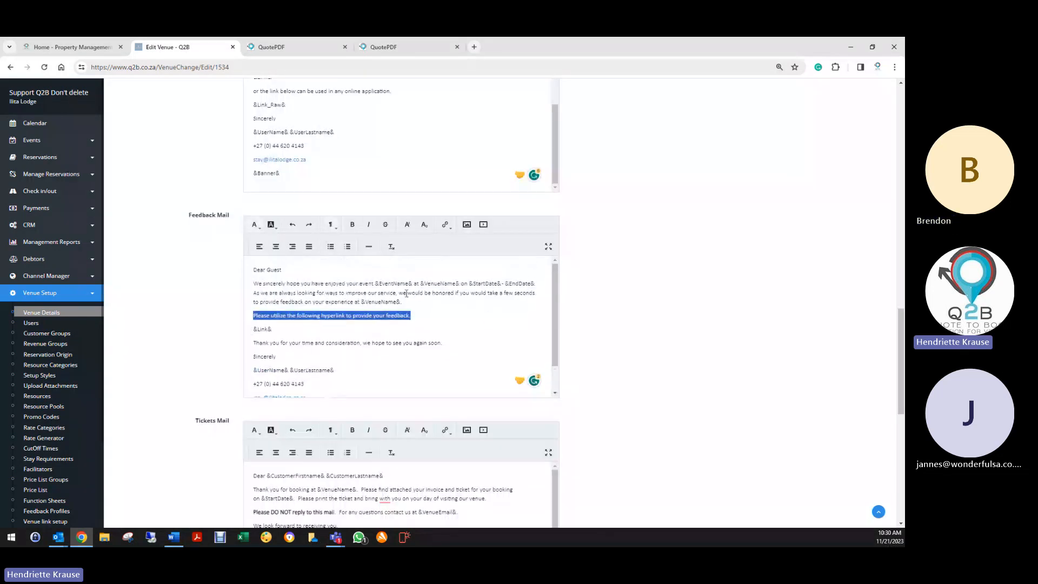
{"action": "left_click", "coordinate": [368, 225]}
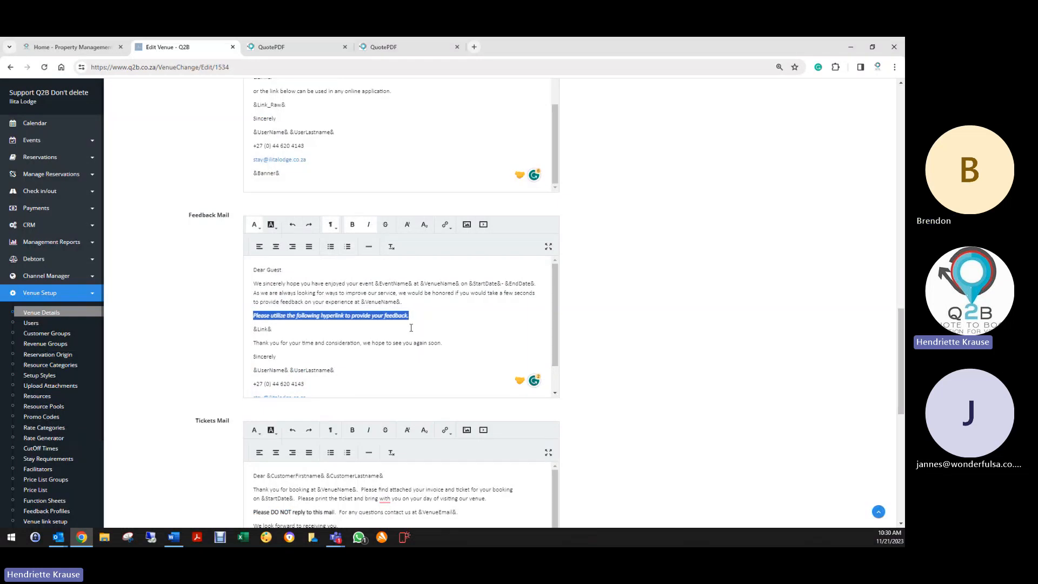
{"action": "left_click", "coordinate": [274, 313]}
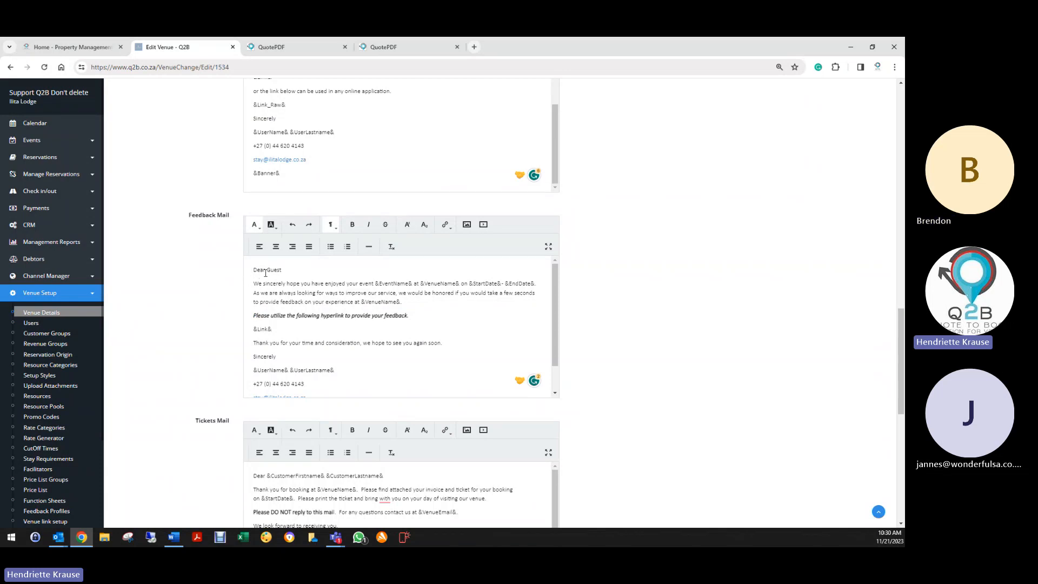
- Check the QuotePDF tab, then return to the venue mail templates
{"action": "left_click_drag", "start_coordinate": [265, 272], "coordinate": [294, 271]}
{"action": "scroll", "coordinate": [301, 283], "scroll_direction": "up", "scroll_amount": 3}
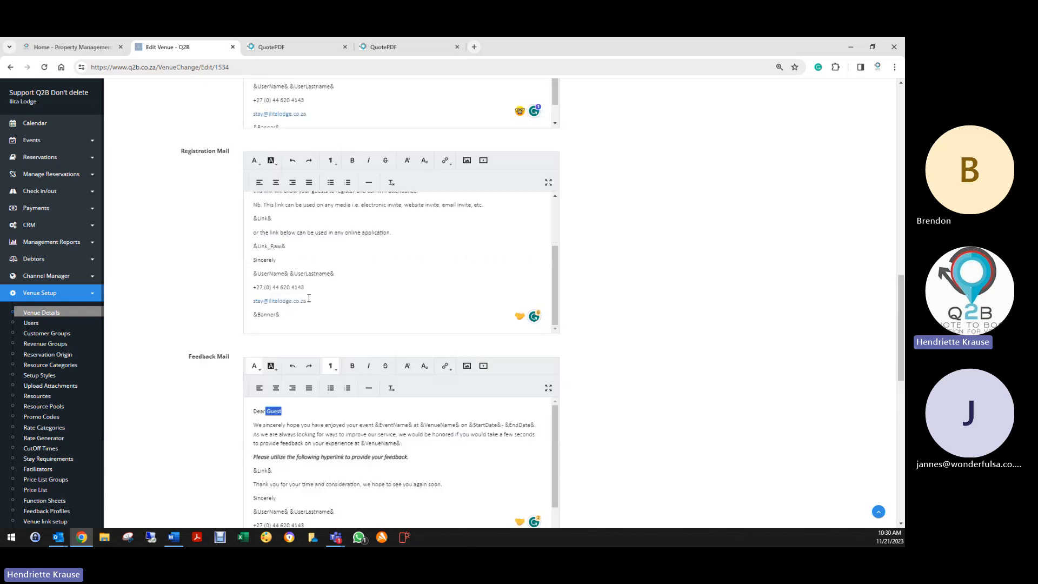
{"action": "left_click", "coordinate": [297, 47]}
{"action": "scroll", "coordinate": [452, 249], "scroll_direction": "up", "scroll_amount": 2}
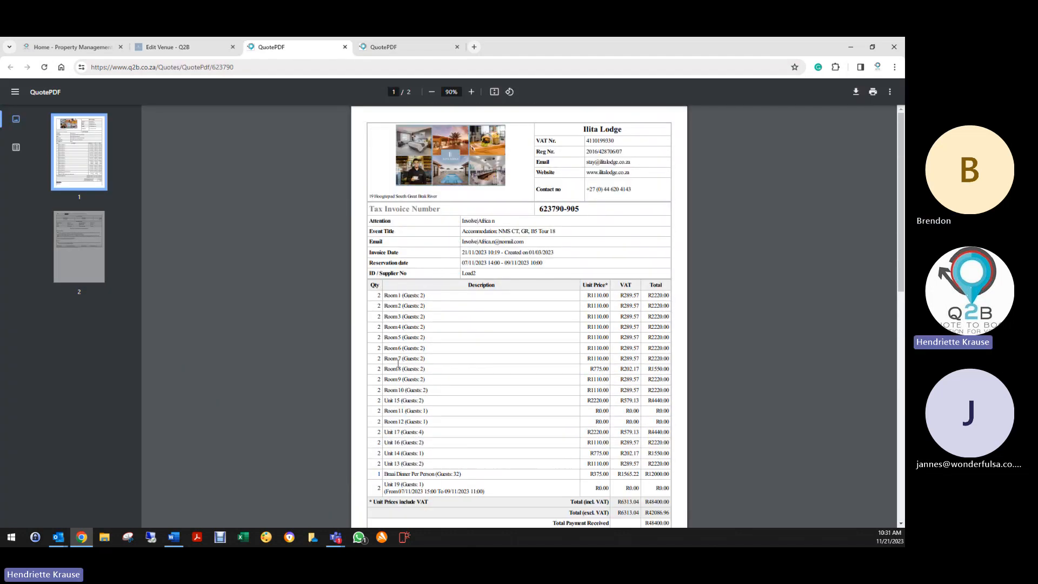
{"action": "left_click", "coordinate": [174, 49]}
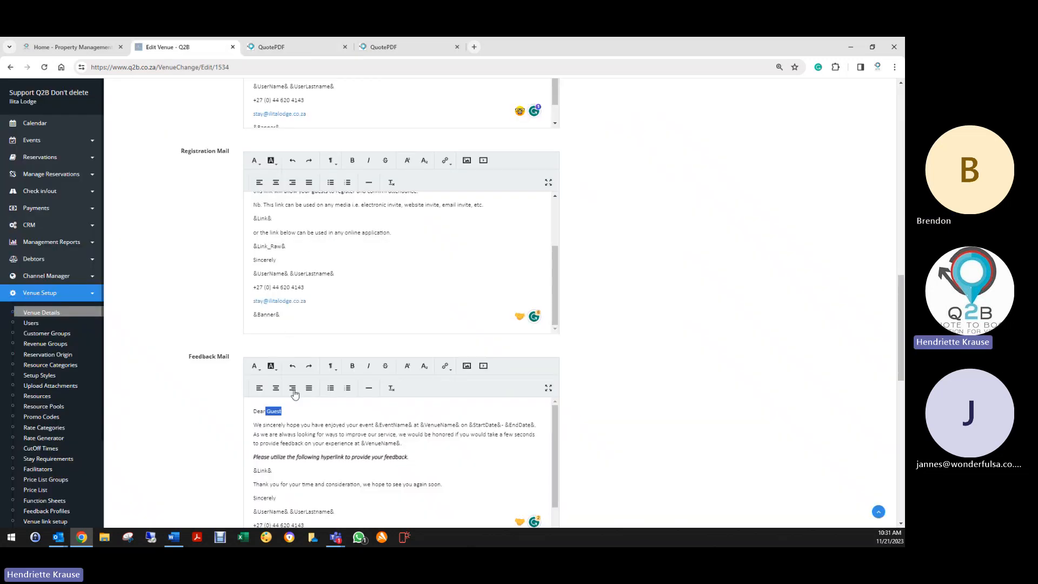
- Fix Tickets Mail to 'bring it with you' and Voucher Mail to 'on your next visit'
{"action": "scroll", "coordinate": [172, 416], "scroll_direction": "down", "scroll_amount": 3}
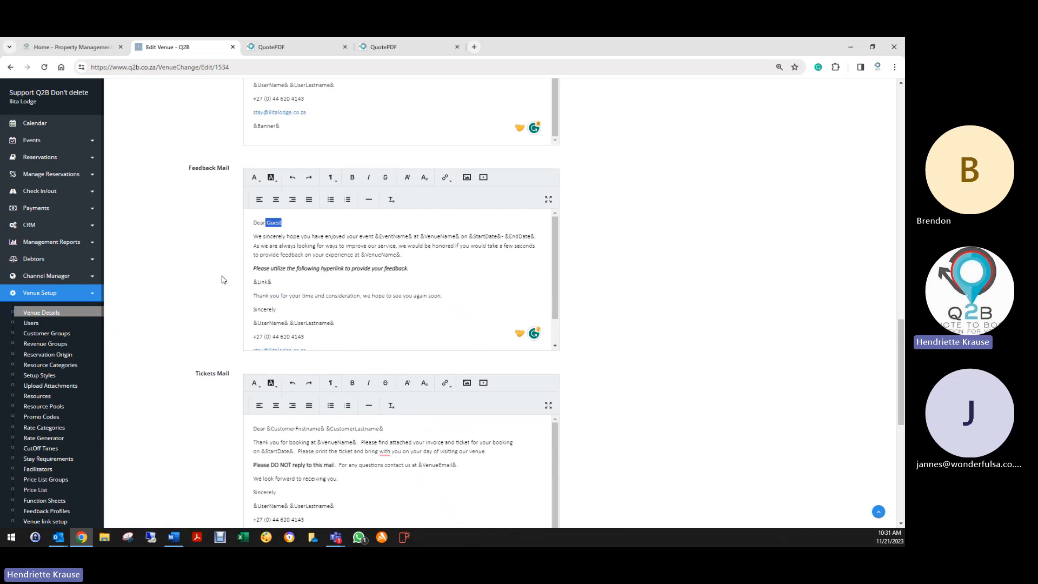
{"action": "scroll", "coordinate": [219, 281], "scroll_direction": "down", "scroll_amount": 3}
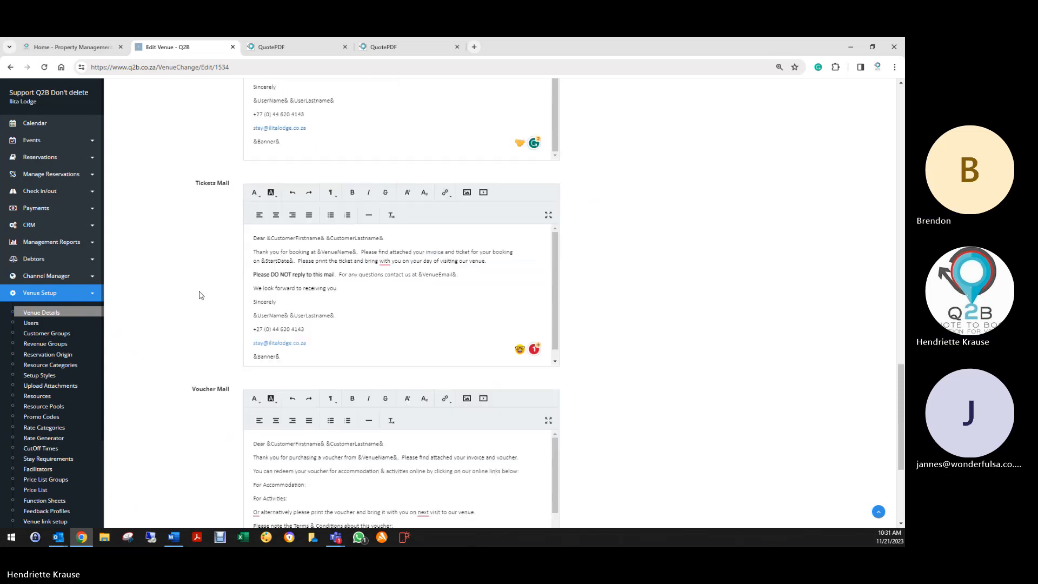
{"action": "scroll", "coordinate": [200, 295], "scroll_direction": "down", "scroll_amount": 2}
{"action": "mouse_move", "coordinate": [385, 168]}
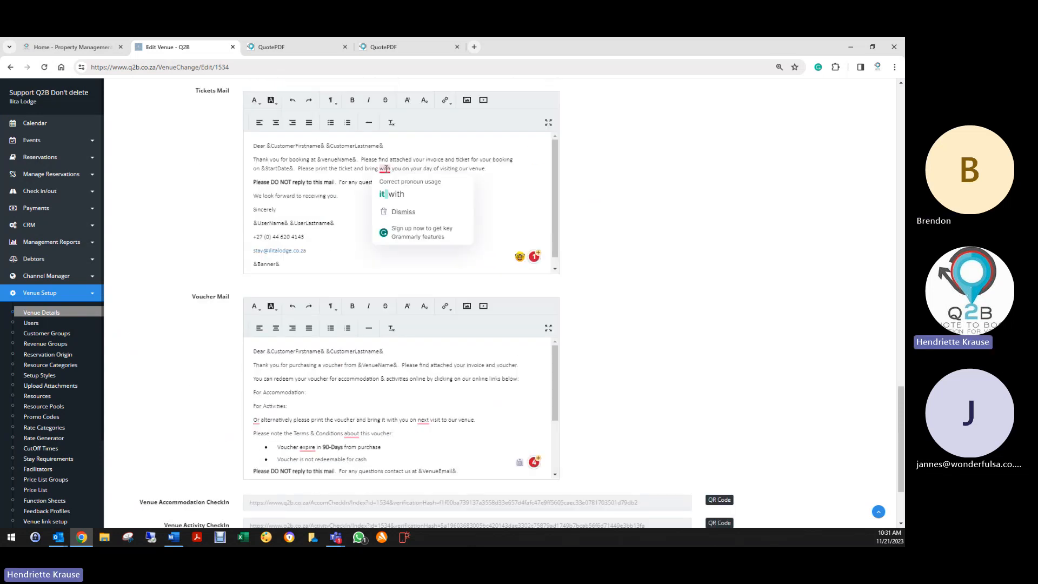
{"action": "left_click", "coordinate": [401, 194]}
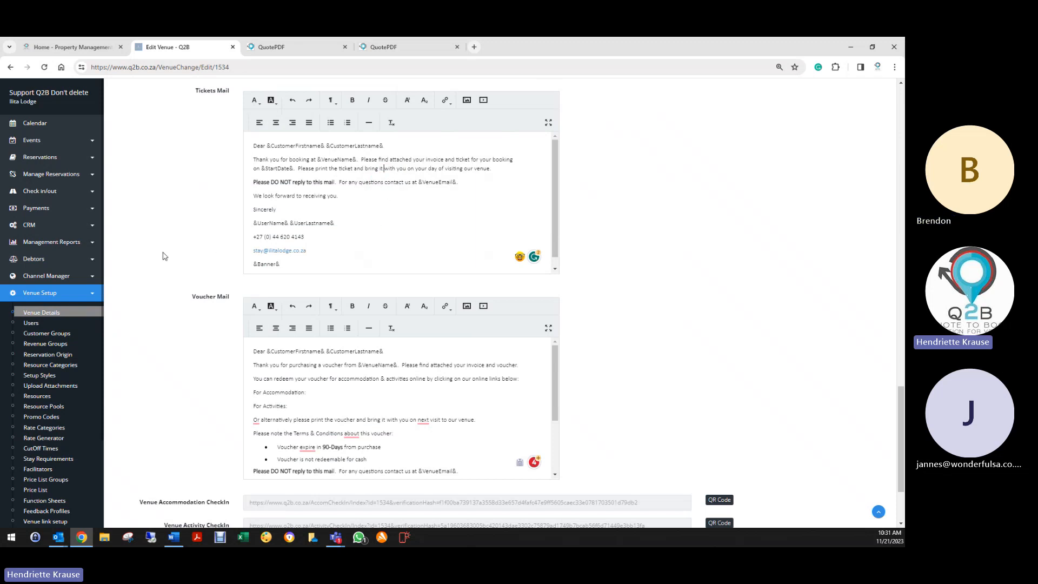
{"action": "scroll", "coordinate": [195, 241], "scroll_direction": "down", "scroll_amount": 2}
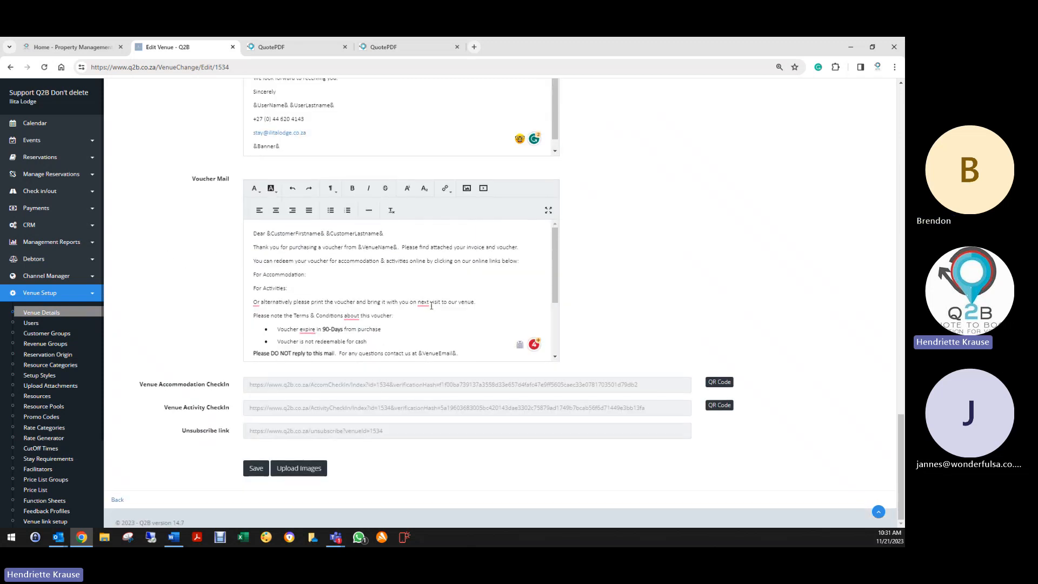
{"action": "mouse_move", "coordinate": [432, 306]}
{"action": "left_click", "coordinate": [433, 328]}
- Accept the Voucher Mail wording fixes: 'Alternatively', 'of this voucher' and 'Voucher expires'
{"action": "mouse_move", "coordinate": [256, 305]}
{"action": "left_click", "coordinate": [274, 328]}
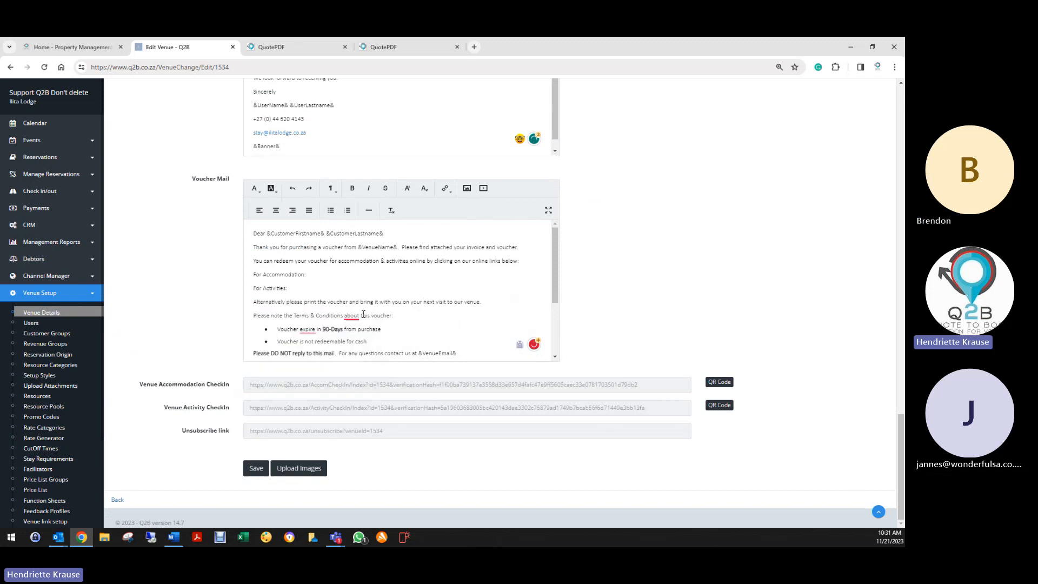
{"action": "mouse_move", "coordinate": [357, 317]}
{"action": "left_click", "coordinate": [368, 345]}
{"action": "mouse_move", "coordinate": [300, 333]}
{"action": "left_click", "coordinate": [329, 352]}
- Make the Terms & Conditions line bold and save the venue settings
{"action": "left_click_drag", "start_coordinate": [246, 315], "coordinate": [384, 316]}
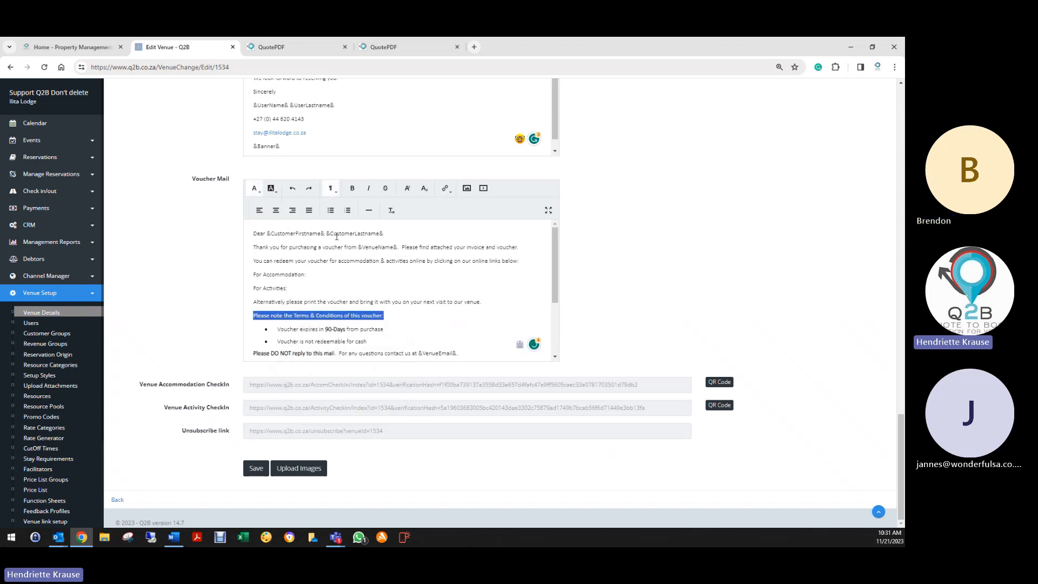
{"action": "left_click", "coordinate": [352, 188]}
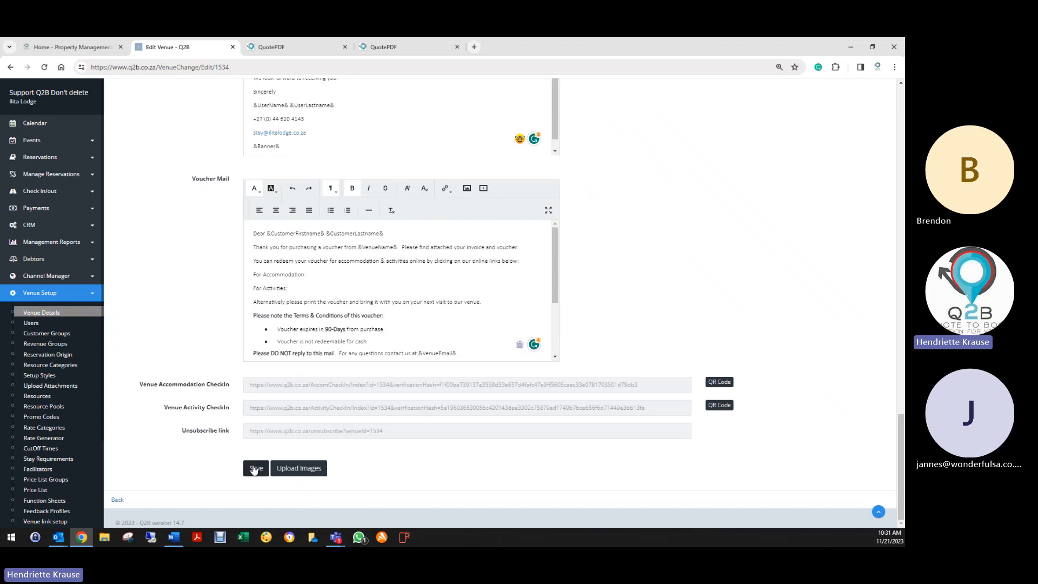
{"action": "left_click", "coordinate": [255, 469]}
- Review the Accom Check In reservation list, then return to the venue calendar
{"action": "left_click", "coordinate": [38, 192]}
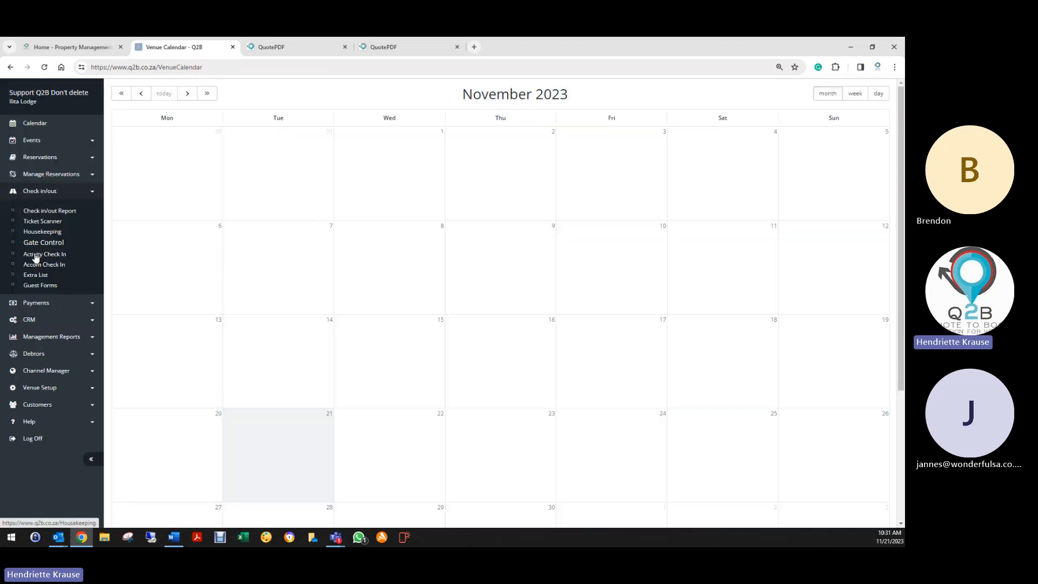
{"action": "left_click", "coordinate": [45, 265]}
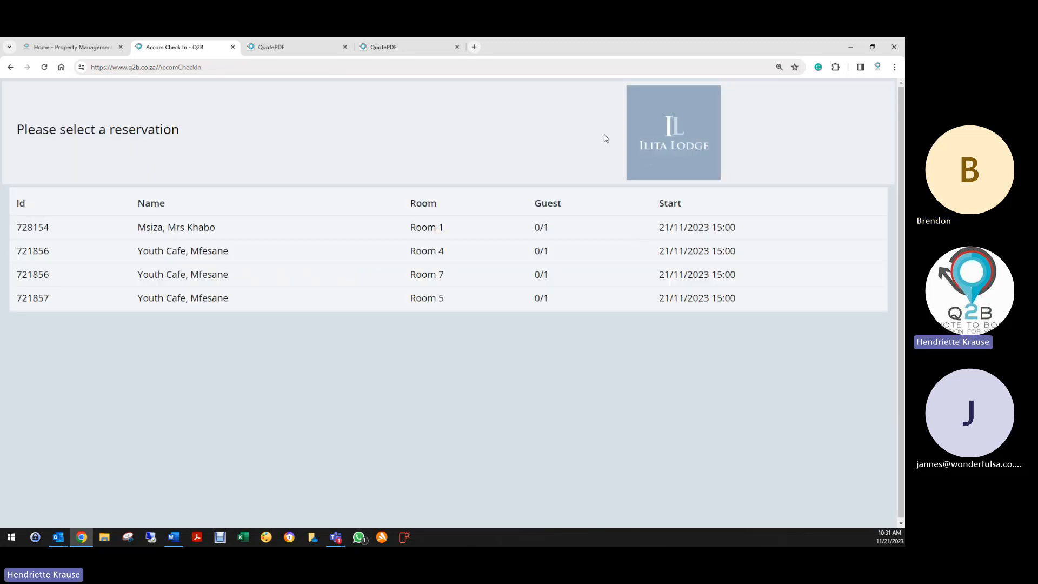
{"action": "left_click", "coordinate": [658, 141]}
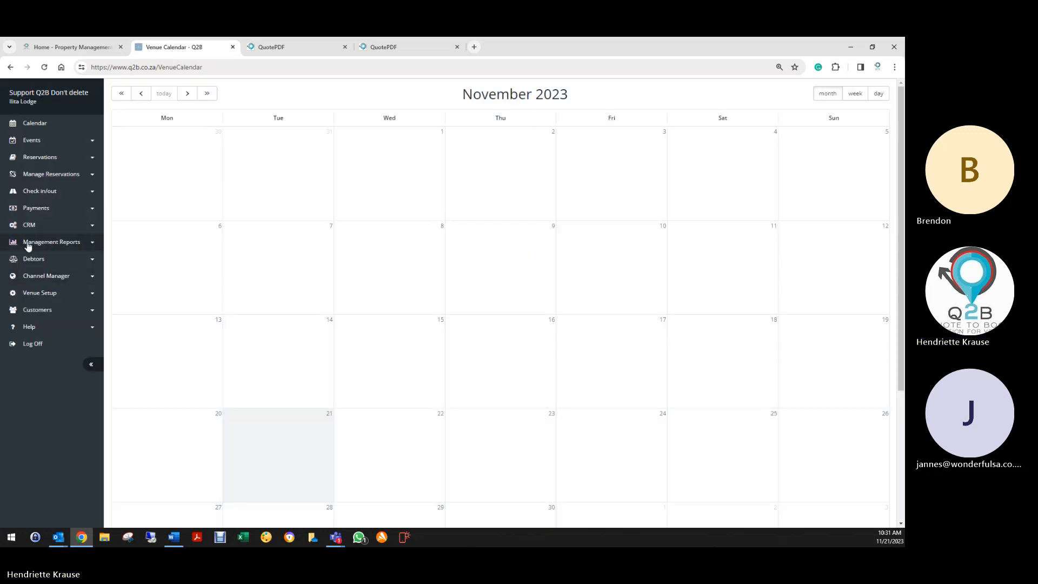
- Close both QuotePDF tabs and open the Tue 7 November accommodation booking
{"action": "left_click", "coordinate": [345, 47]}
{"action": "left_click", "coordinate": [345, 47]}
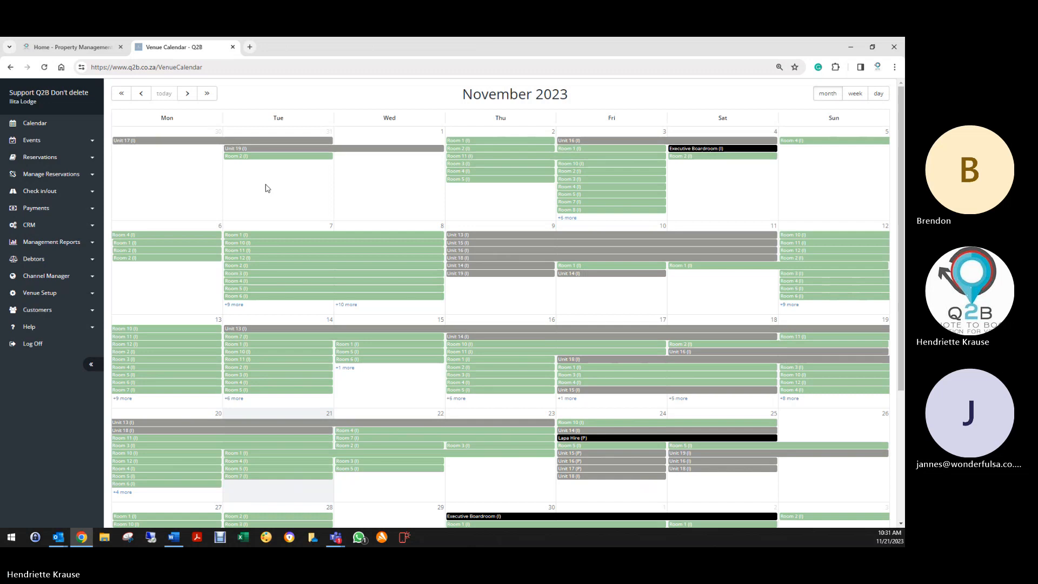
{"action": "left_click", "coordinate": [308, 269]}
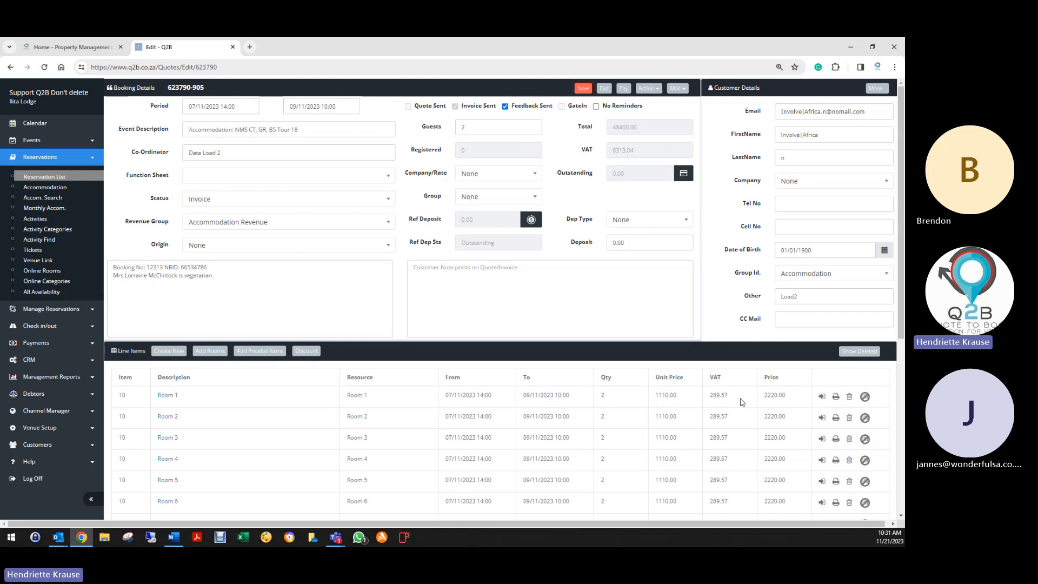
- Review the Room 1 Guest Registration / Gate Pass PDF, then close it and return to Calendar
{"action": "left_click", "coordinate": [836, 397]}
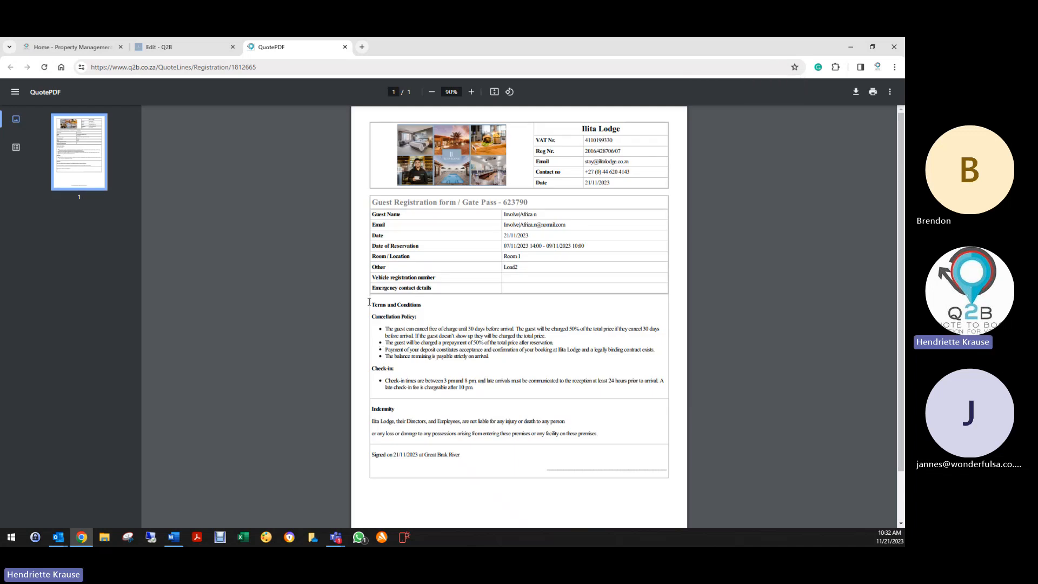
{"action": "left_click_drag", "start_coordinate": [369, 301], "coordinate": [487, 390]}
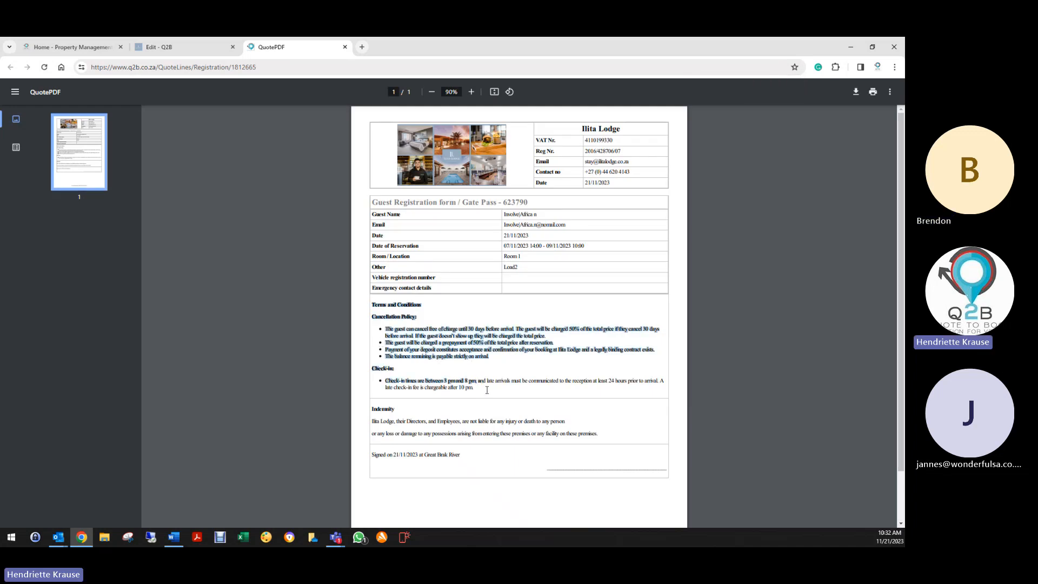
{"action": "left_click", "coordinate": [435, 354]}
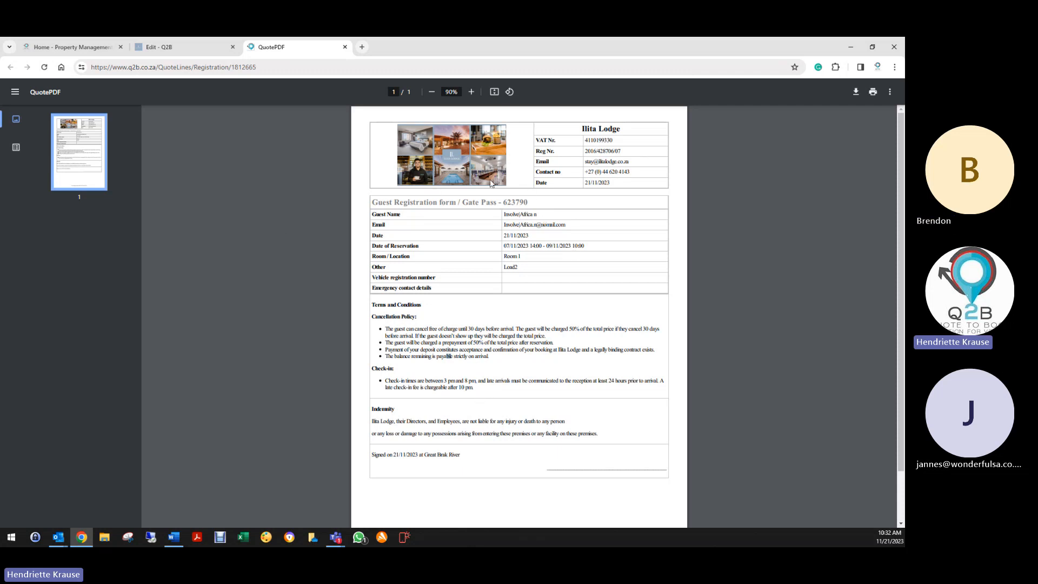
{"action": "left_click", "coordinate": [344, 47]}
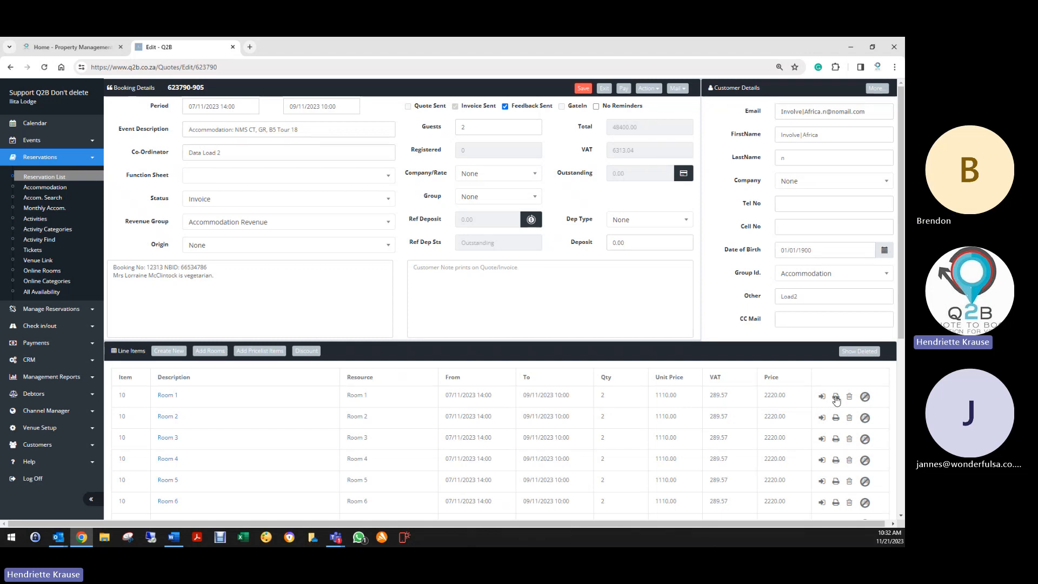
{"action": "left_click", "coordinate": [604, 88]}
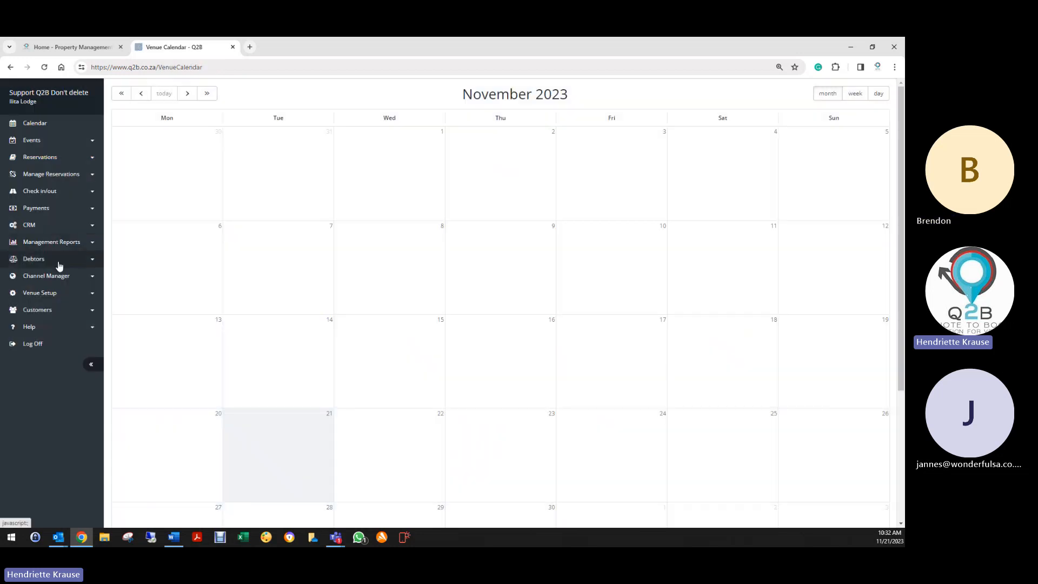
- In Venue Details' Email Setup, view the Accommodation QR Code PDF and close it
{"action": "left_click", "coordinate": [54, 292]}
{"action": "left_click", "coordinate": [53, 317]}
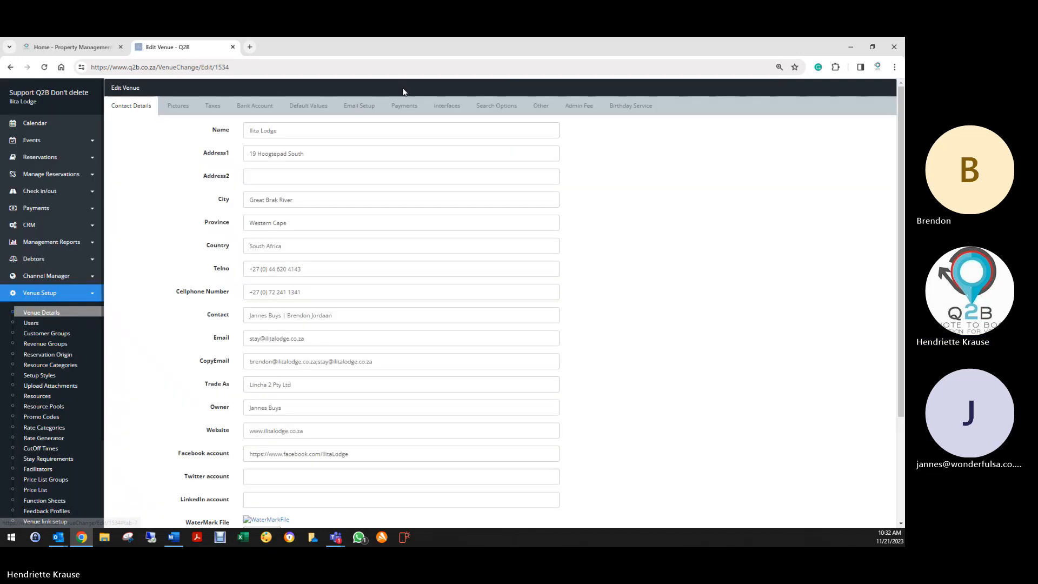
{"action": "left_click", "coordinate": [359, 106]}
{"action": "scroll", "coordinate": [229, 294], "scroll_direction": "down", "scroll_amount": 3}
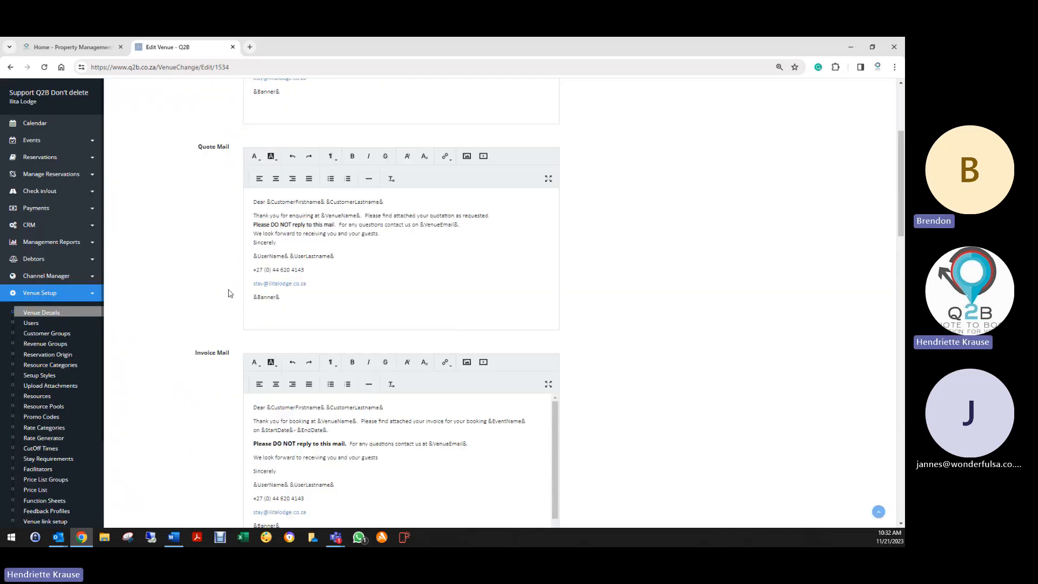
{"action": "scroll", "coordinate": [229, 294], "scroll_direction": "down", "scroll_amount": 8}
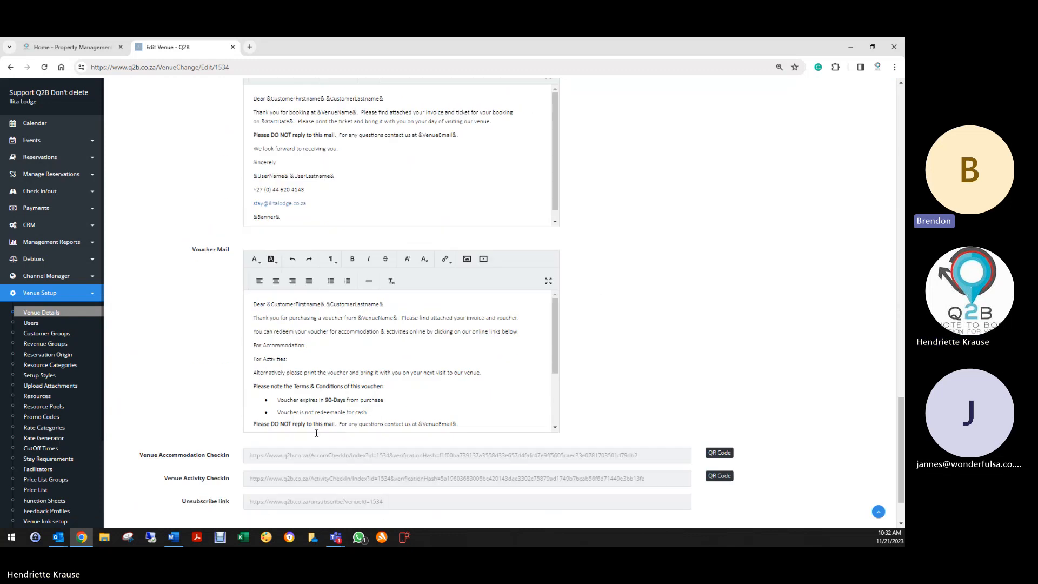
{"action": "left_click", "coordinate": [723, 454]}
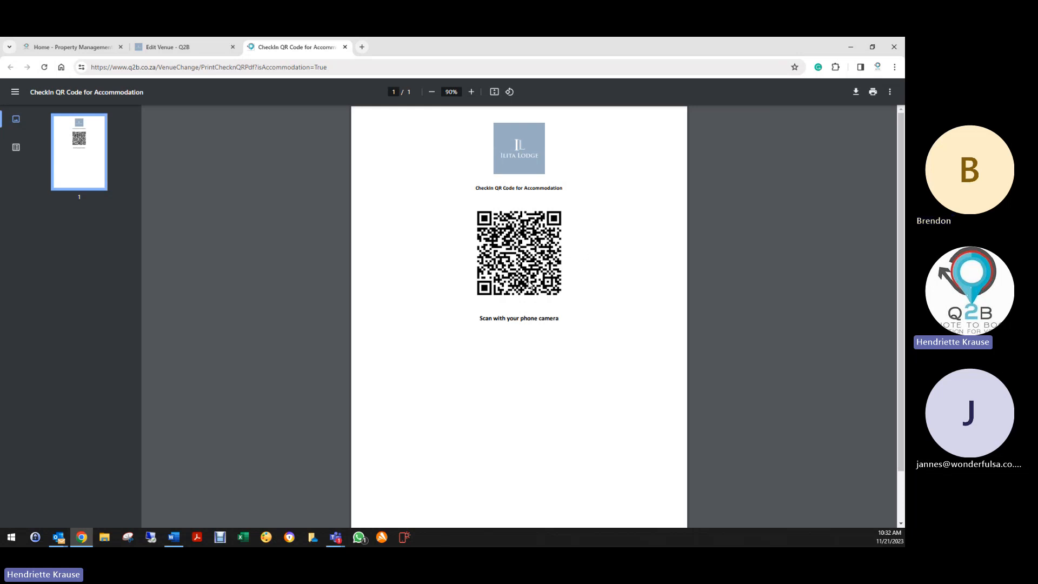
{"action": "left_click", "coordinate": [345, 47]}
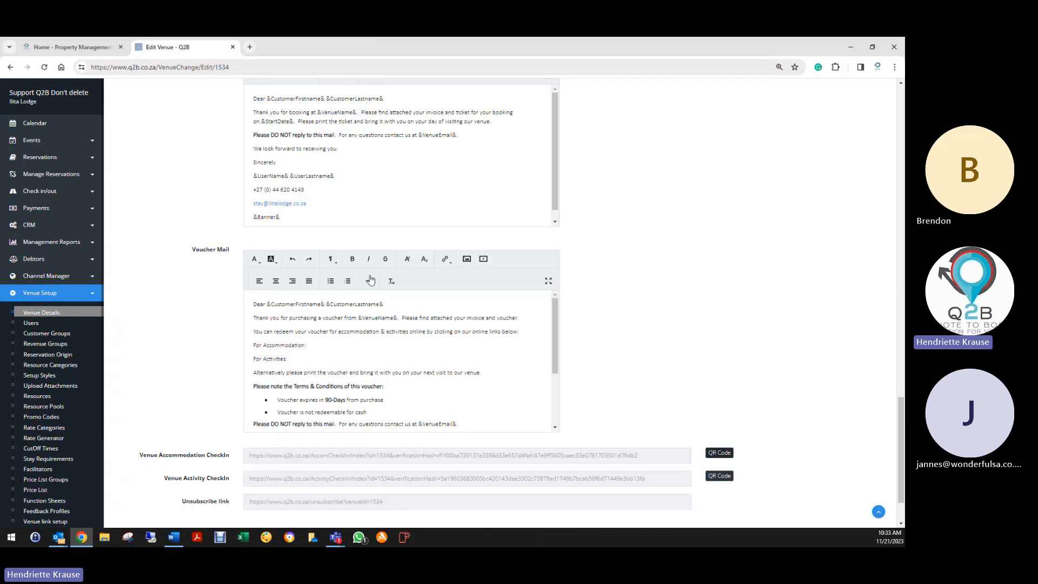
- Copy the Unsubscribe link URL from Email Setup and save the venue
{"action": "scroll", "coordinate": [458, 401], "scroll_direction": "down", "scroll_amount": 5}
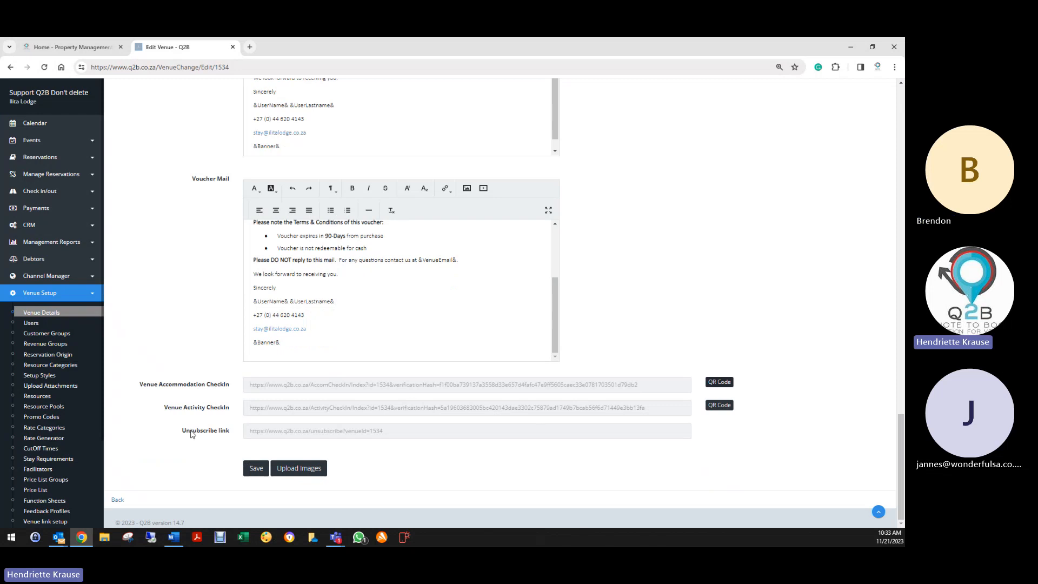
{"action": "left_click_drag", "start_coordinate": [399, 432], "coordinate": [242, 434]}
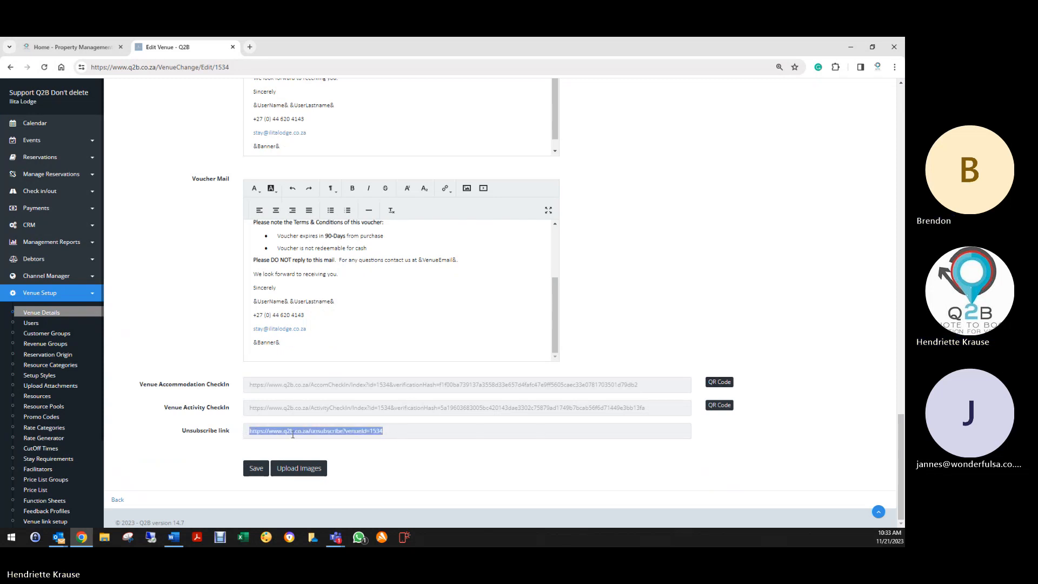
{"action": "right_click", "coordinate": [293, 434]}
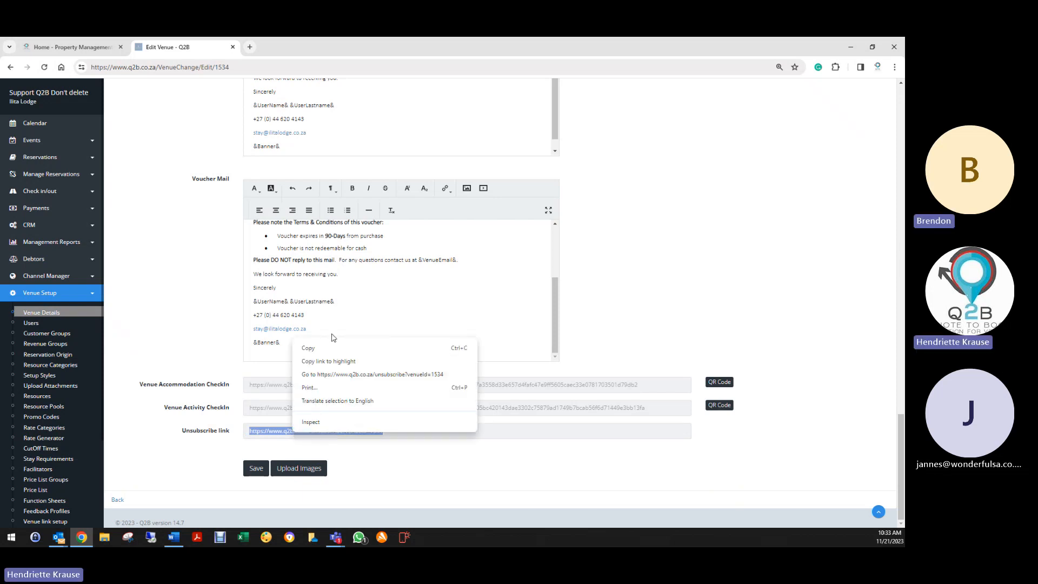
{"action": "left_click", "coordinate": [313, 347]}
{"action": "left_click", "coordinate": [256, 469]}
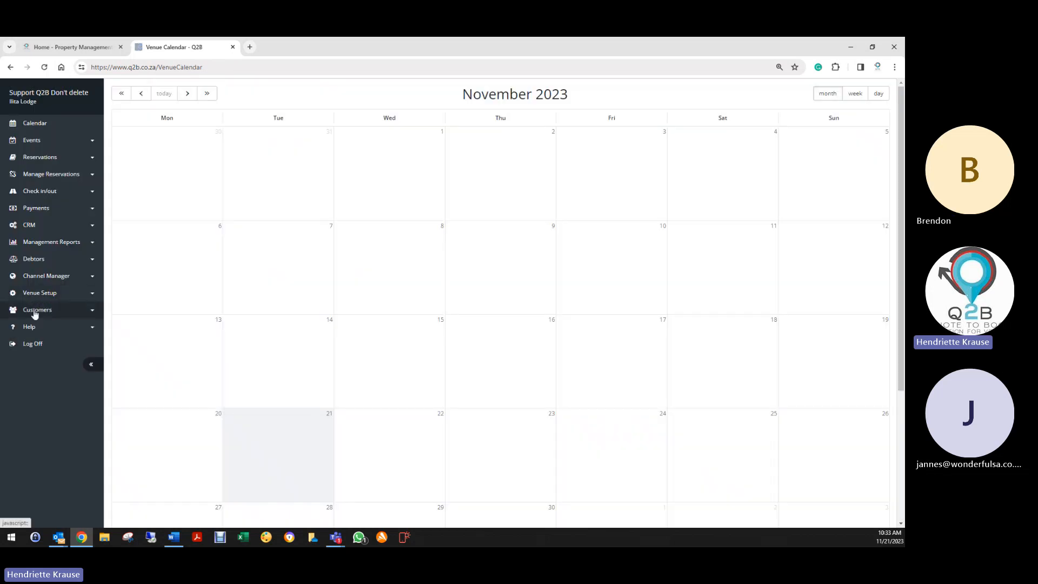
- In Mass Mailer, filter the Group column to Contains 'Accommodation'
{"action": "left_click", "coordinate": [35, 310]}
{"action": "left_click", "coordinate": [31, 352]}
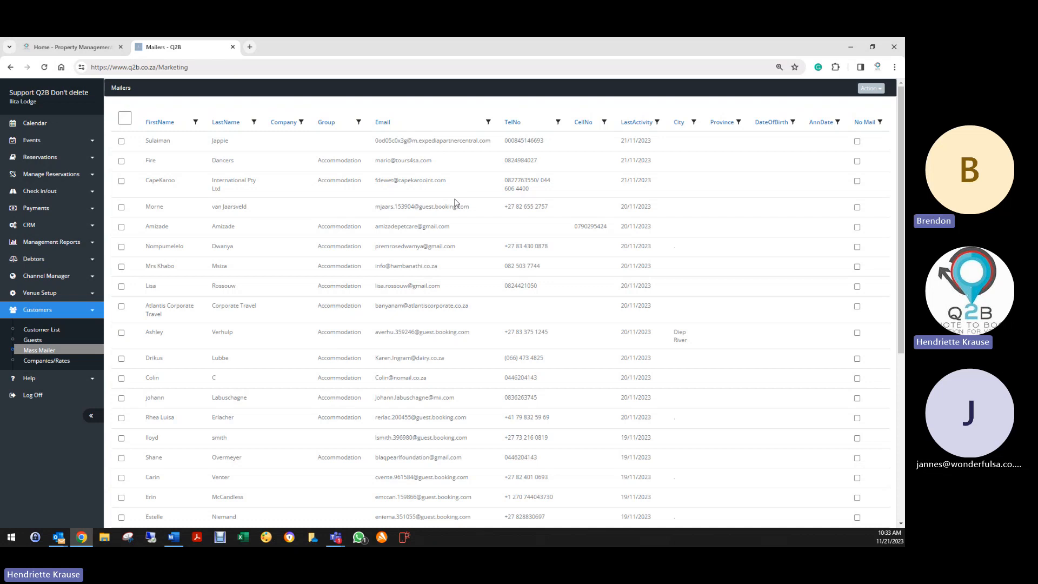
{"action": "left_click", "coordinate": [358, 123]}
{"action": "left_click", "coordinate": [386, 154]}
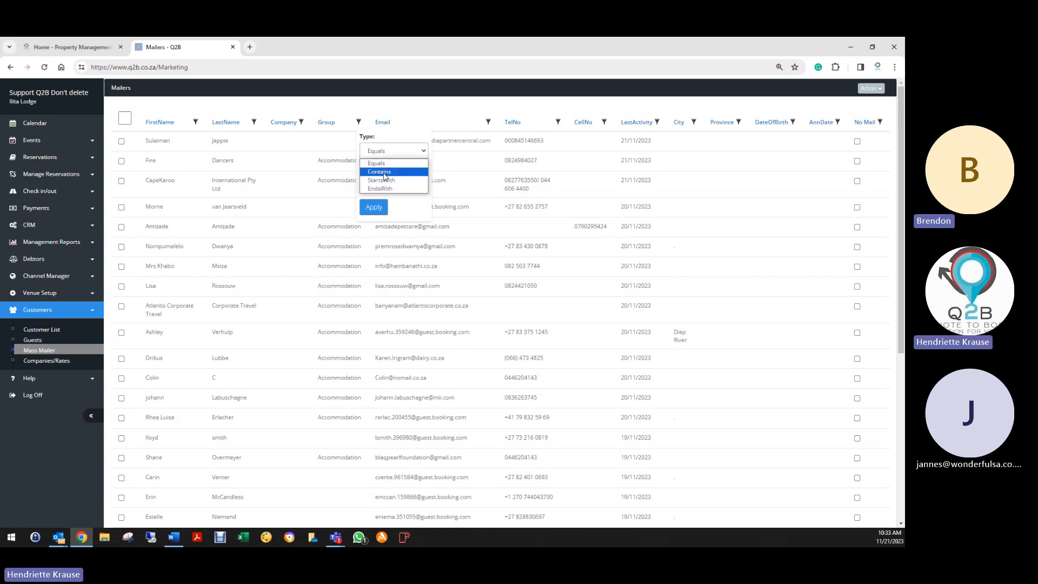
{"action": "left_click", "coordinate": [386, 164]}
{"action": "left_click", "coordinate": [380, 186]}
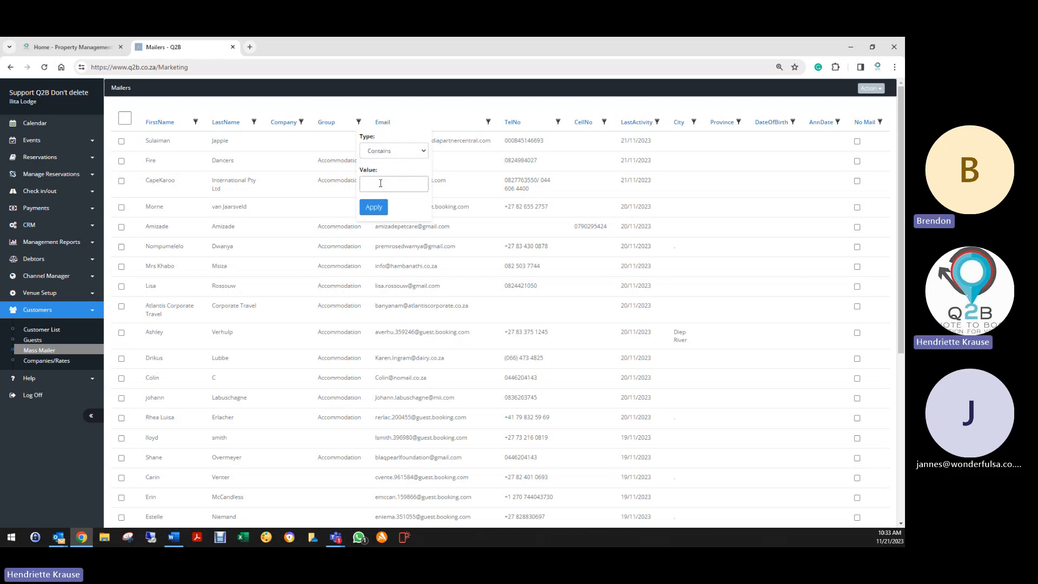
{"action": "type", "text": "Accommodation"}
{"action": "left_click", "coordinate": [374, 207]}
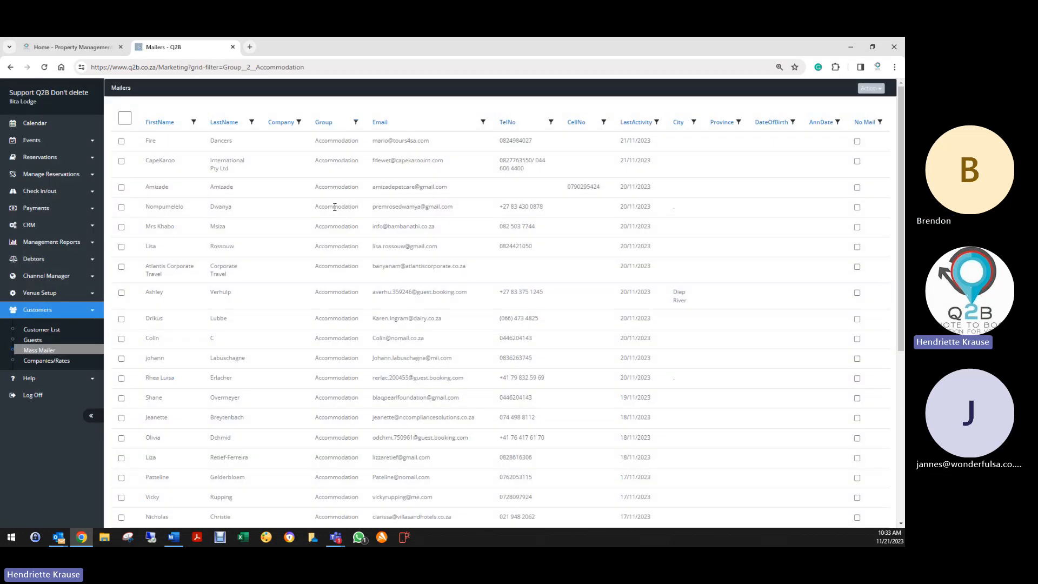
- Select all filtered customers and create a mail to them
{"action": "left_click", "coordinate": [125, 118]}
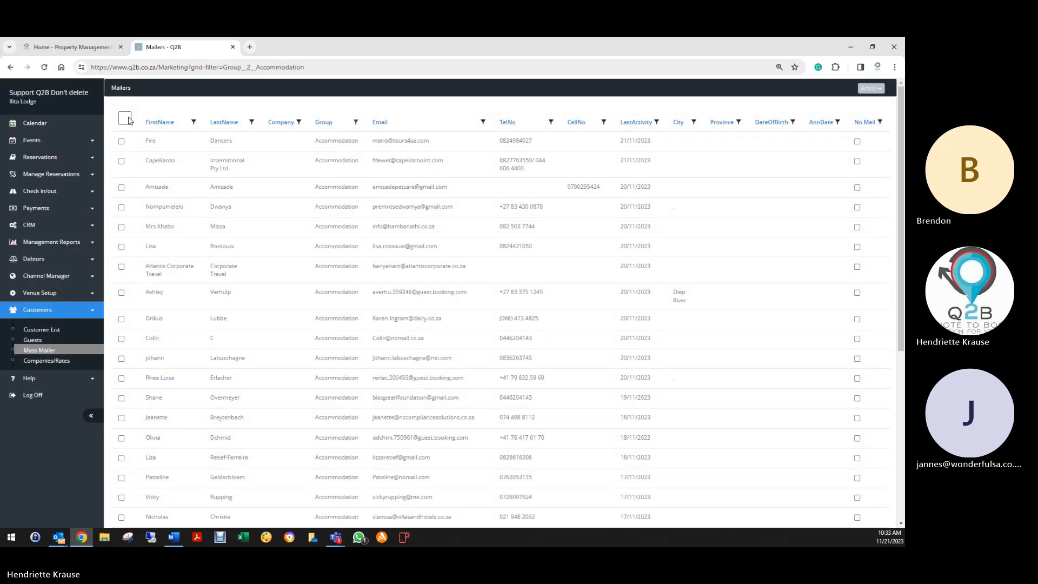
{"action": "left_click", "coordinate": [870, 88]}
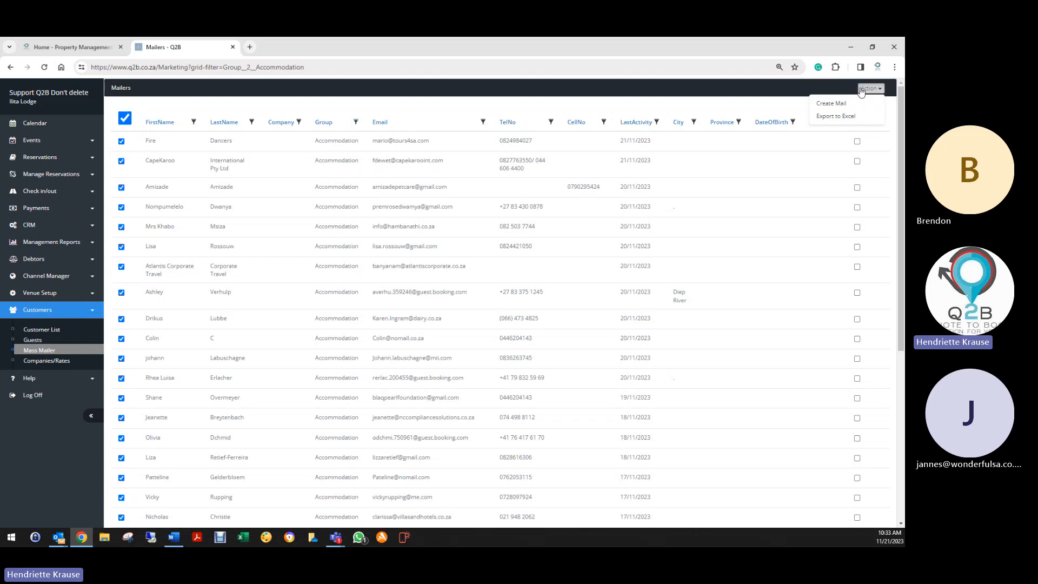
{"action": "left_click", "coordinate": [832, 104]}
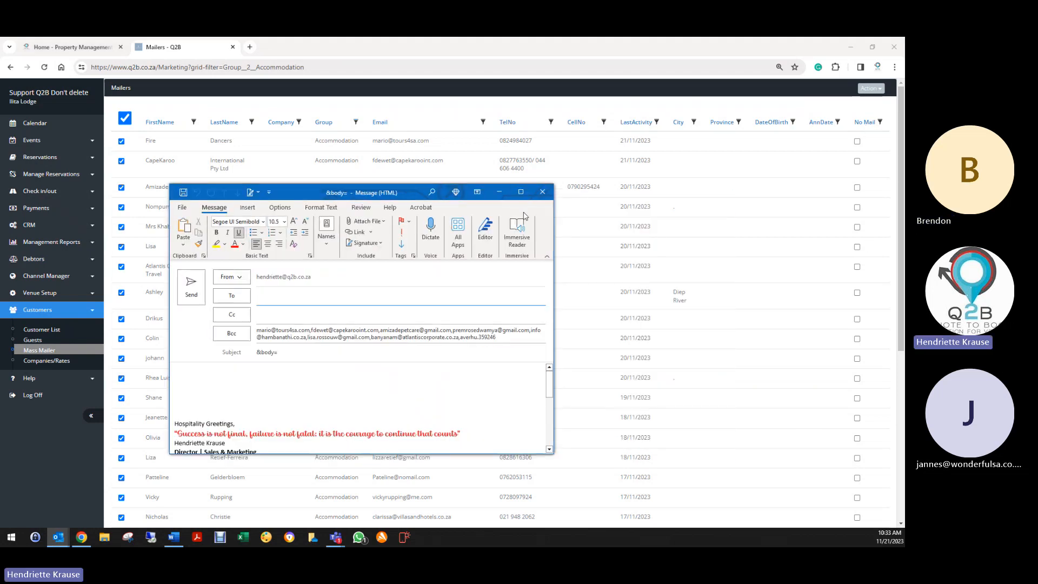
- Maximize the new message and change its subject to 'Xmas Special'
{"action": "left_click", "coordinate": [521, 192]}
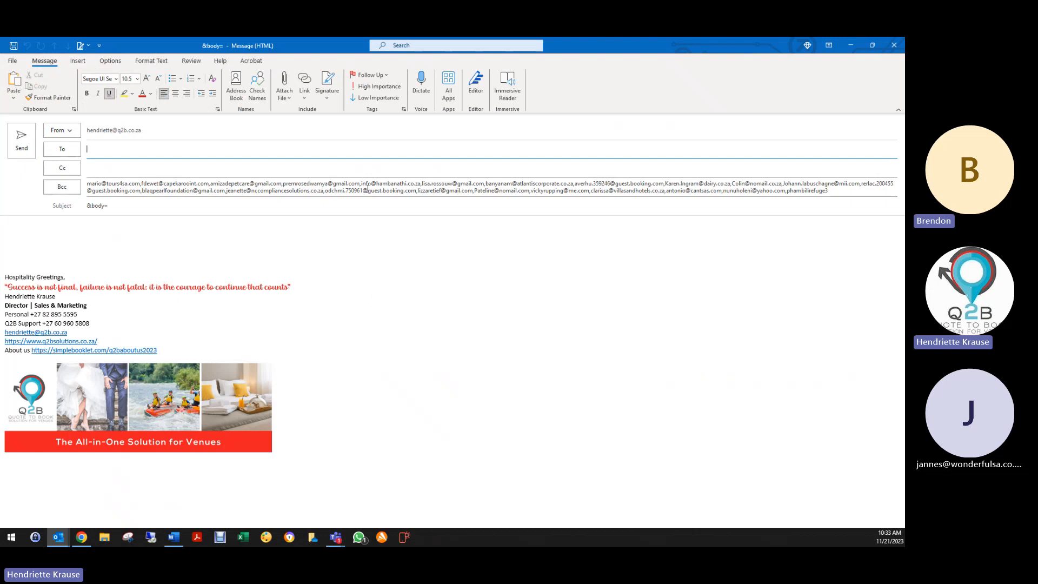
{"action": "left_click", "coordinate": [132, 205]}
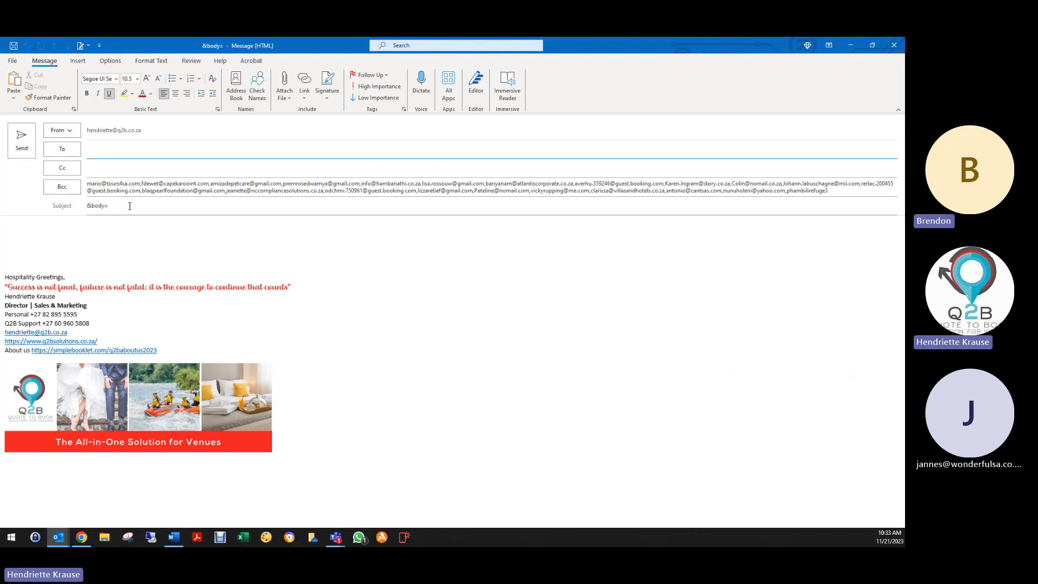
{"action": "triple_click", "coordinate": [129, 206]}
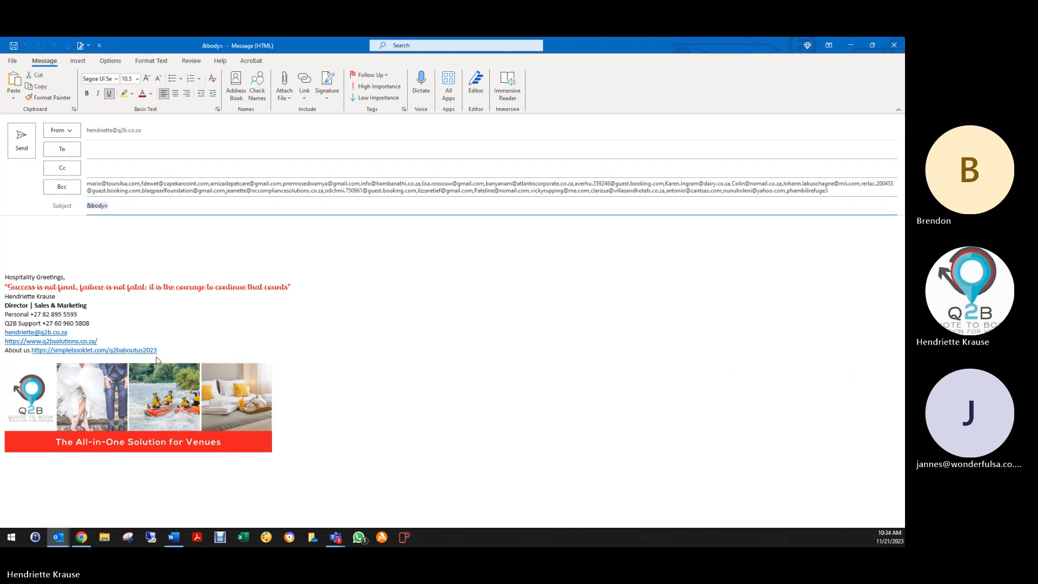
{"action": "type", "text": "Xmas Sp"}
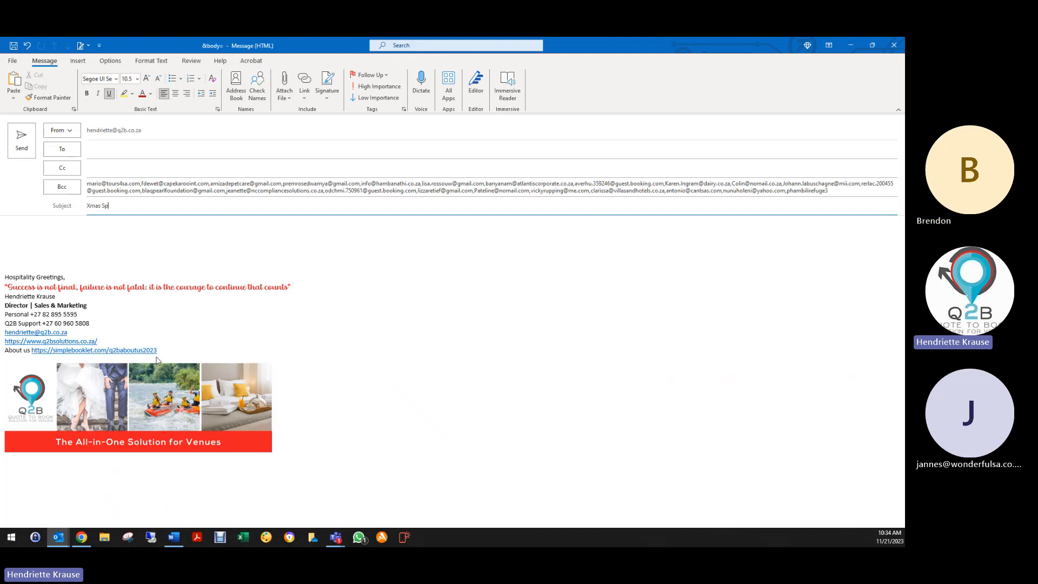
{"action": "type", "text": "ecial"}
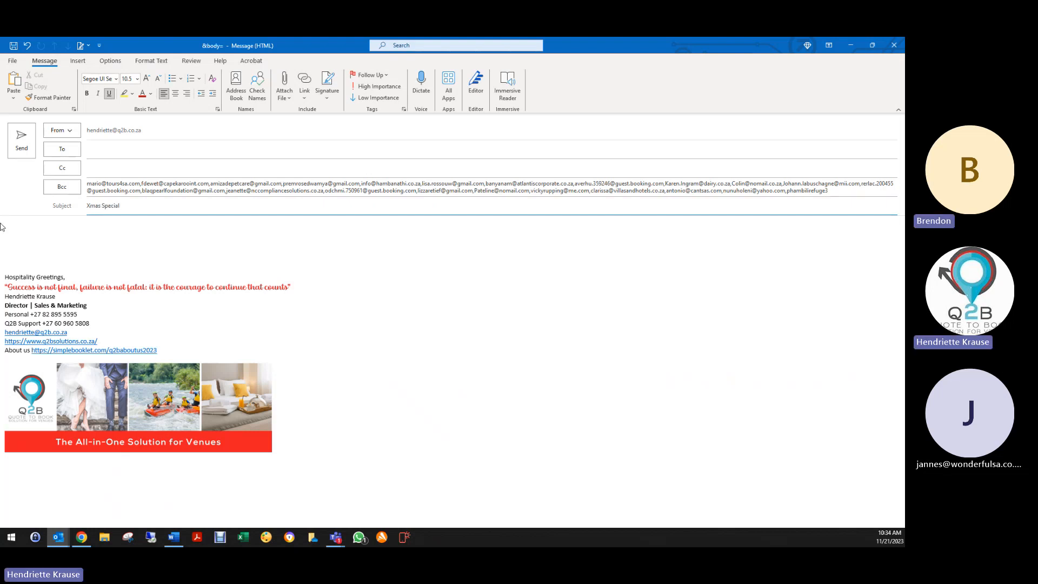
- Paste the unsubscribe link into the body, copy it, then delete the text
{"action": "left_click", "coordinate": [39, 224]}
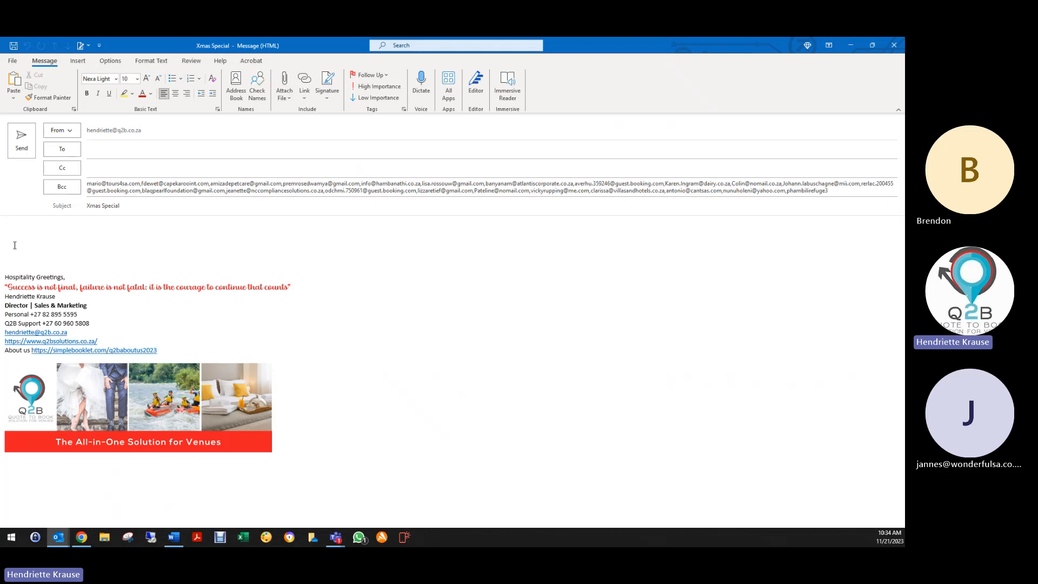
{"action": "key", "text": "Return"}
{"action": "key", "text": "Return"}
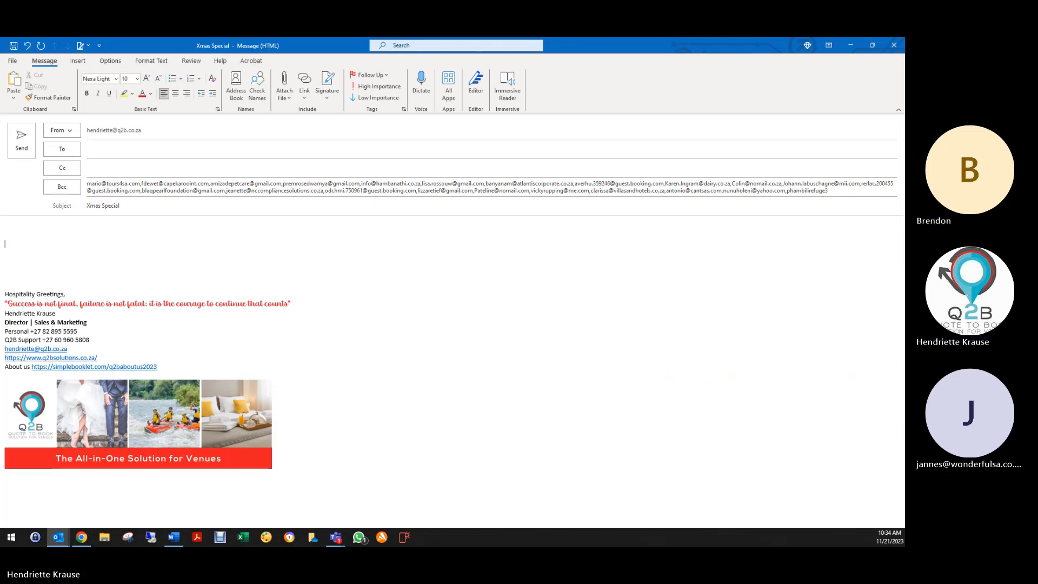
{"action": "key", "text": "ctrl+v"}
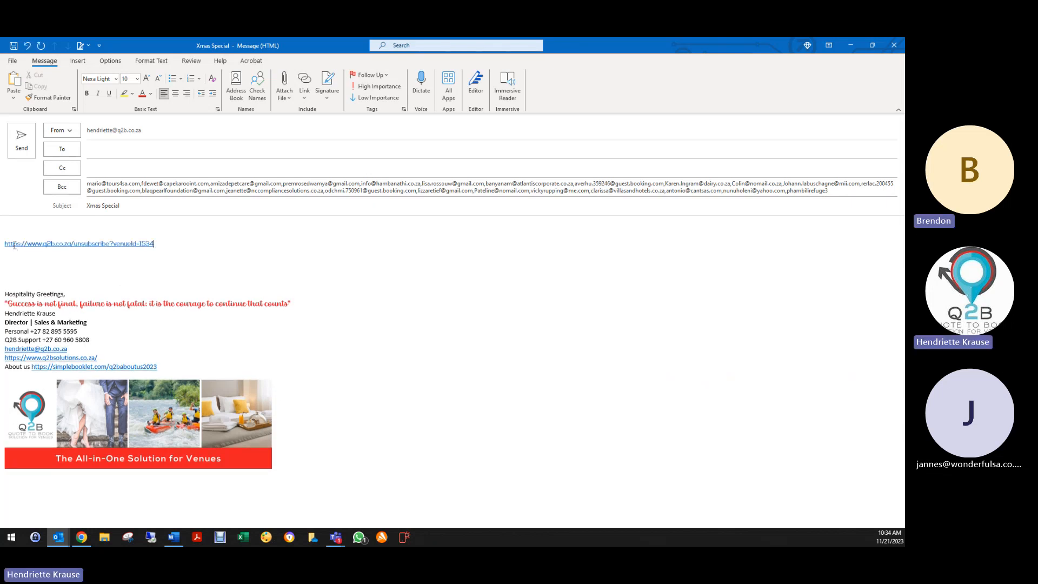
{"action": "left_click_drag", "start_coordinate": [136, 243], "coordinate": [5, 246]}
{"action": "key", "text": "ctrl+c"}
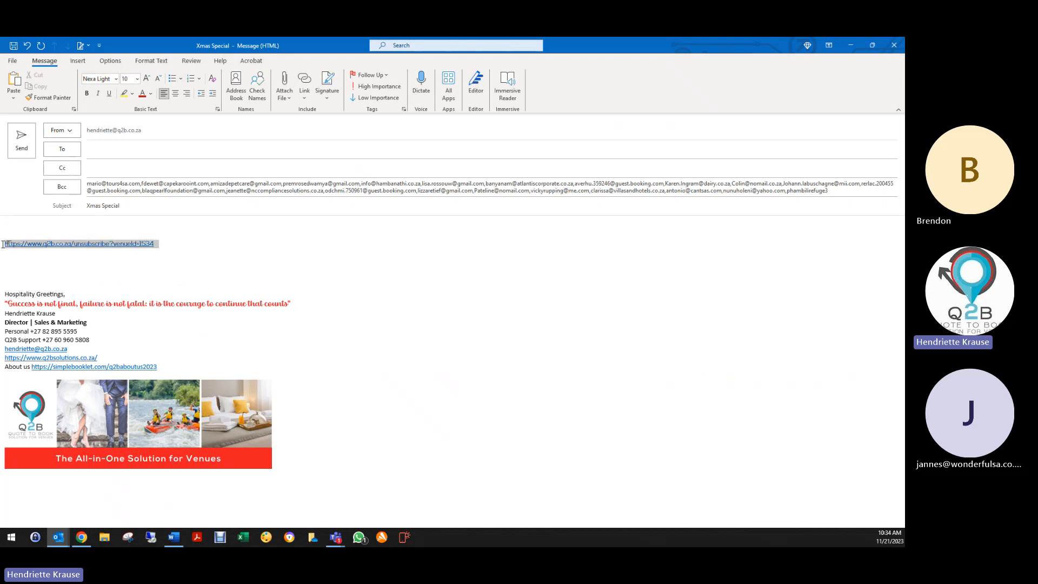
{"action": "right_click", "coordinate": [69, 249]}
{"action": "left_click", "coordinate": [100, 270]}
{"action": "key", "text": "Delete"}
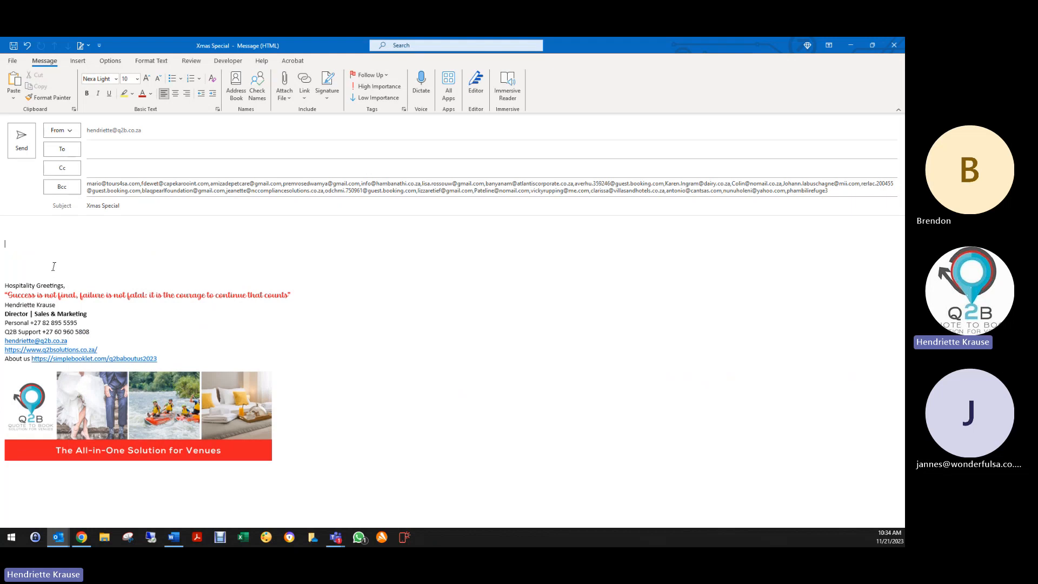
- Type an unsubscribe sentence beginning 'If you' and ending 'click here' above the greeting
{"action": "key", "text": "Return"}
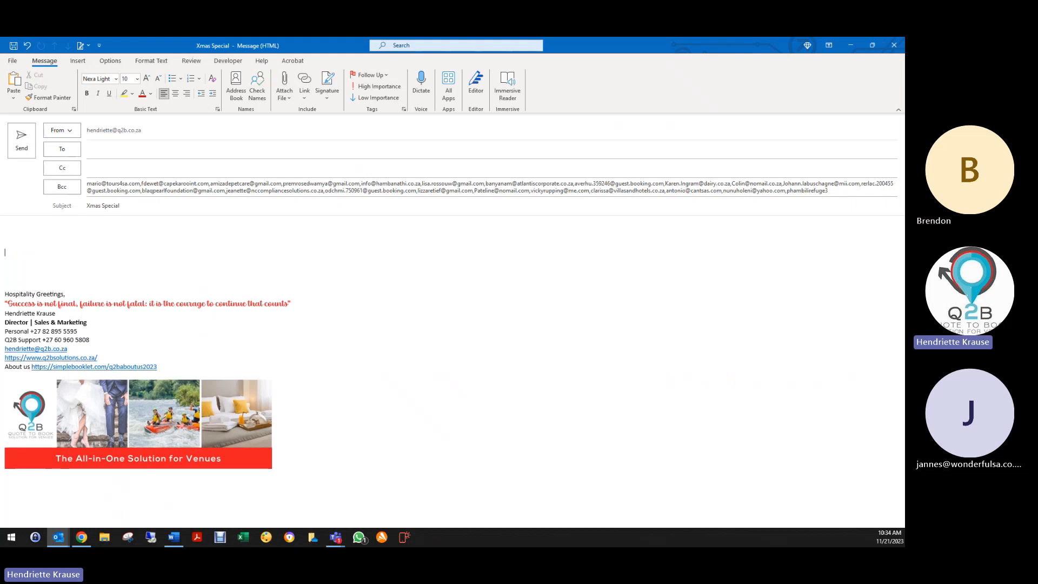
{"action": "type", "text": "If you"}
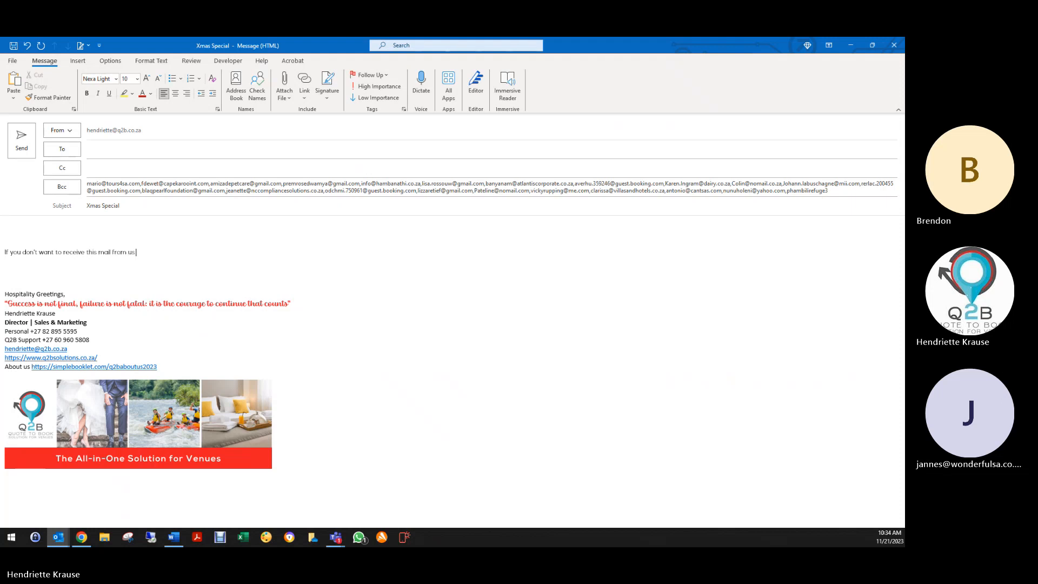
{"action": "type", "text": "click here"}
{"action": "left_click", "coordinate": [162, 252]}
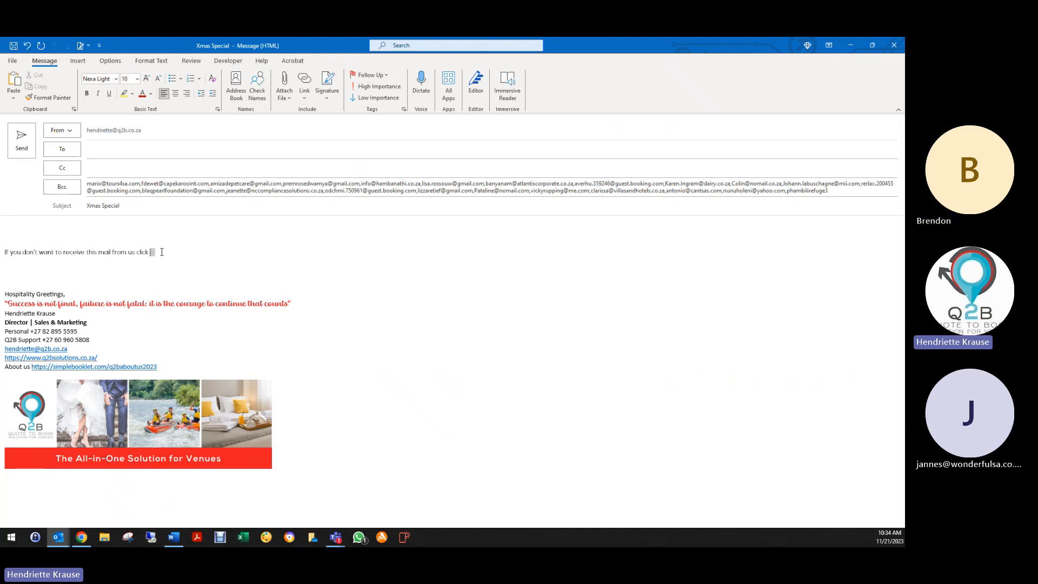
{"action": "key", "text": "Return"}
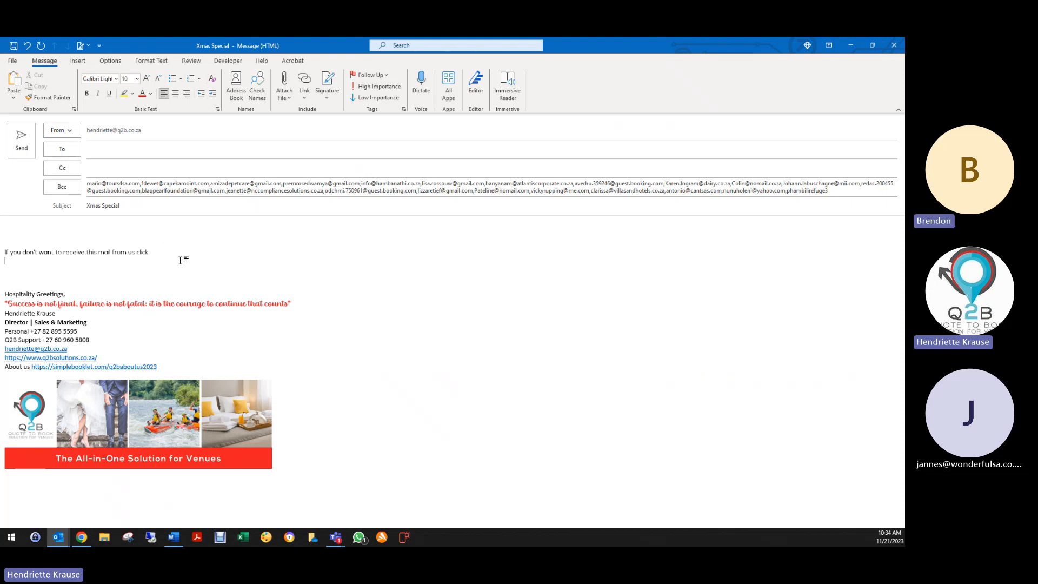
{"action": "key", "text": "BackSpace"}
{"action": "key", "text": "Tab"}
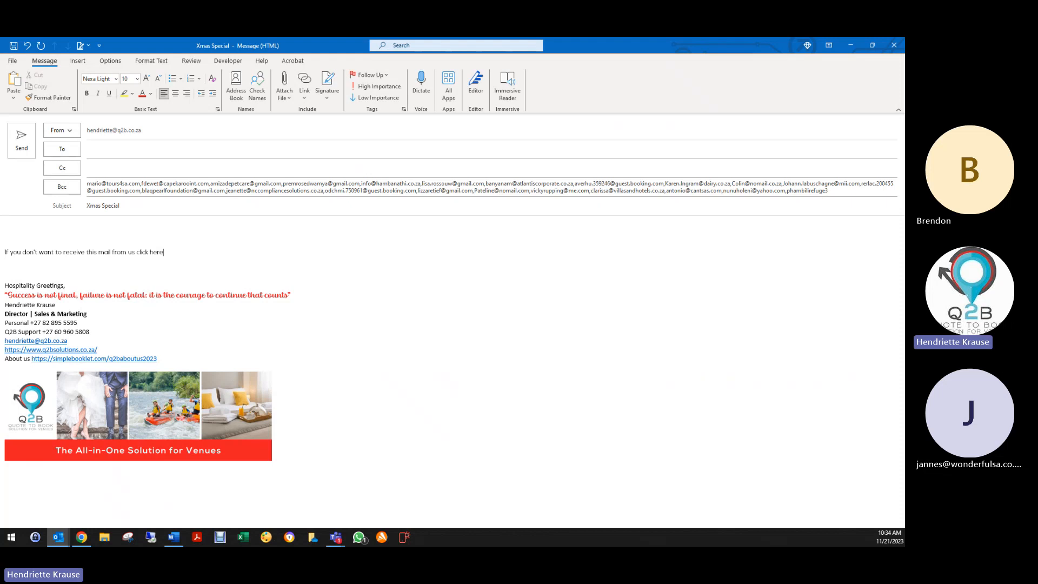
- Hyperlink the word 'here' to the pasted unsubscribe address
{"action": "double_click", "coordinate": [156, 252]}
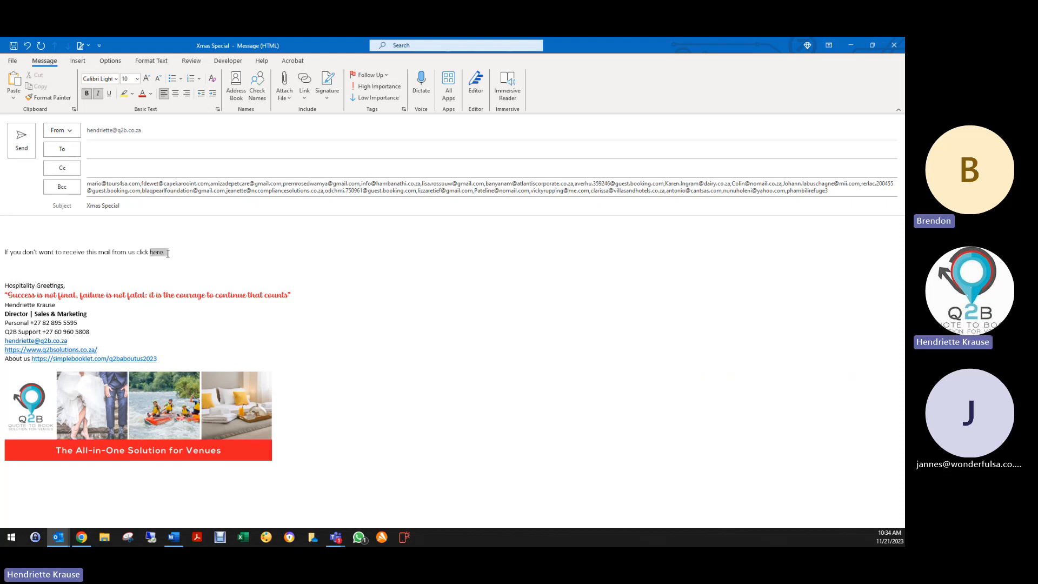
{"action": "left_click", "coordinate": [305, 84]}
{"action": "right_click", "coordinate": [410, 327]}
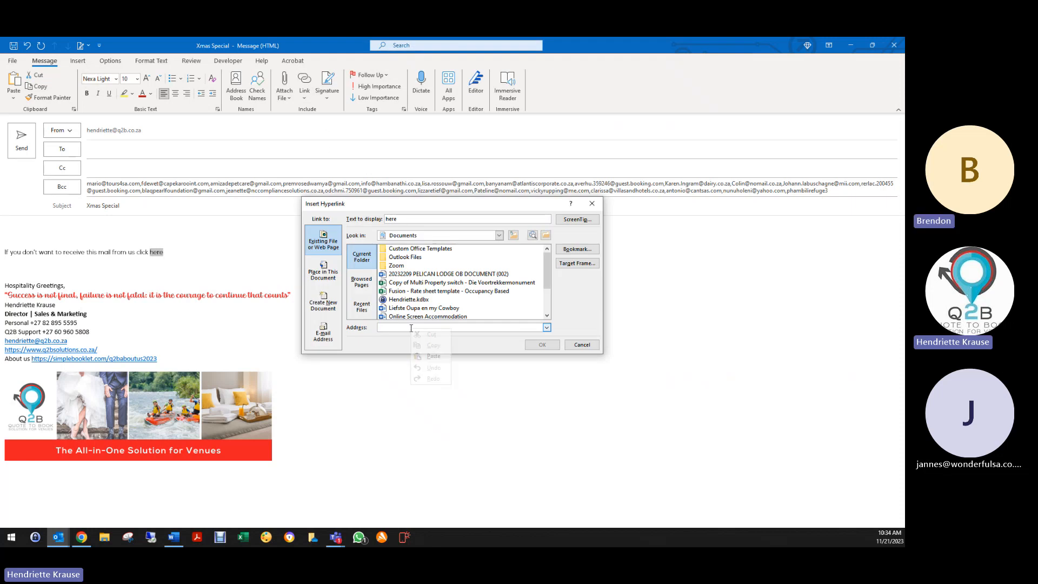
{"action": "left_click", "coordinate": [423, 357]}
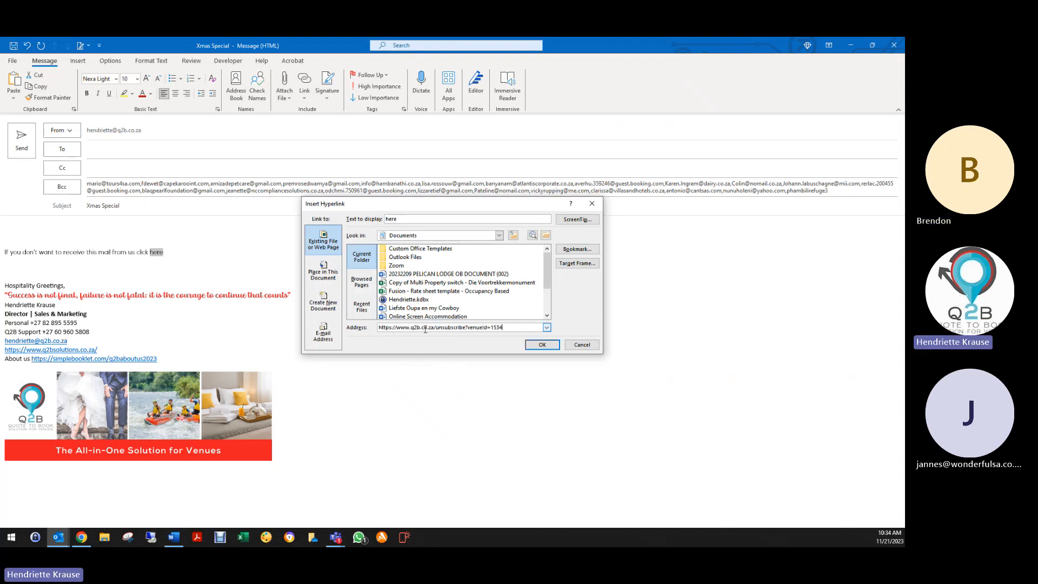
{"action": "left_click", "coordinate": [542, 345]}
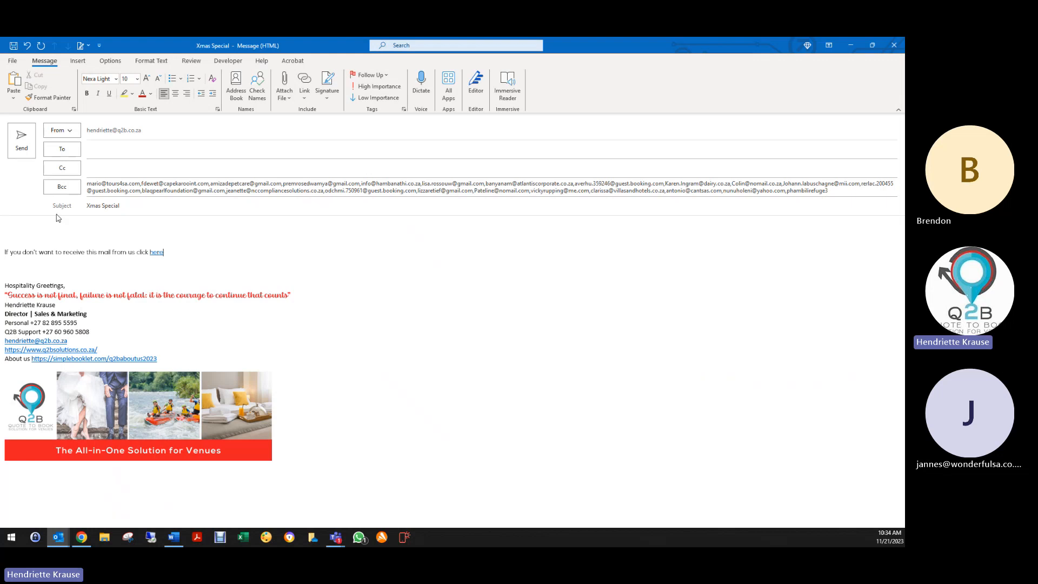
- Close the message without saving the changes
{"action": "left_click", "coordinate": [23, 225]}
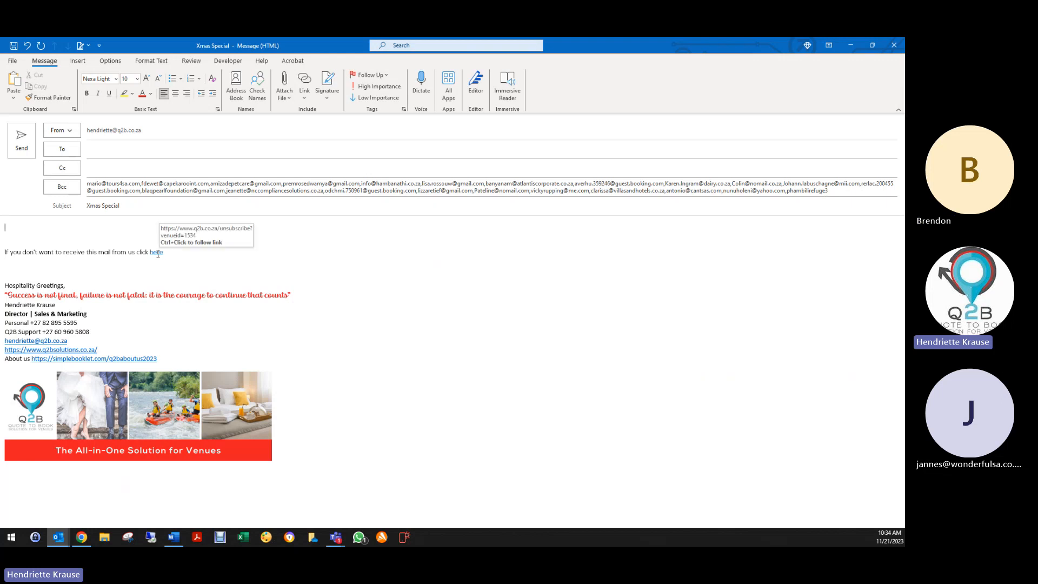
{"action": "left_click", "coordinate": [894, 46]}
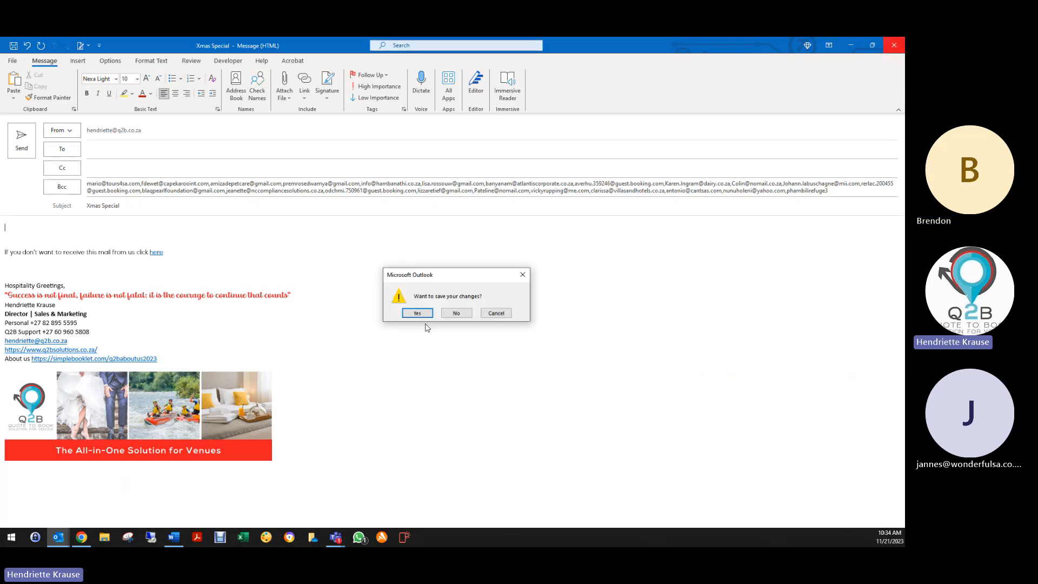
{"action": "left_click", "coordinate": [458, 314]}
- Untick all mailer recipients, then view the venue's Payments tab in Venue Details
{"action": "left_click", "coordinate": [125, 118]}
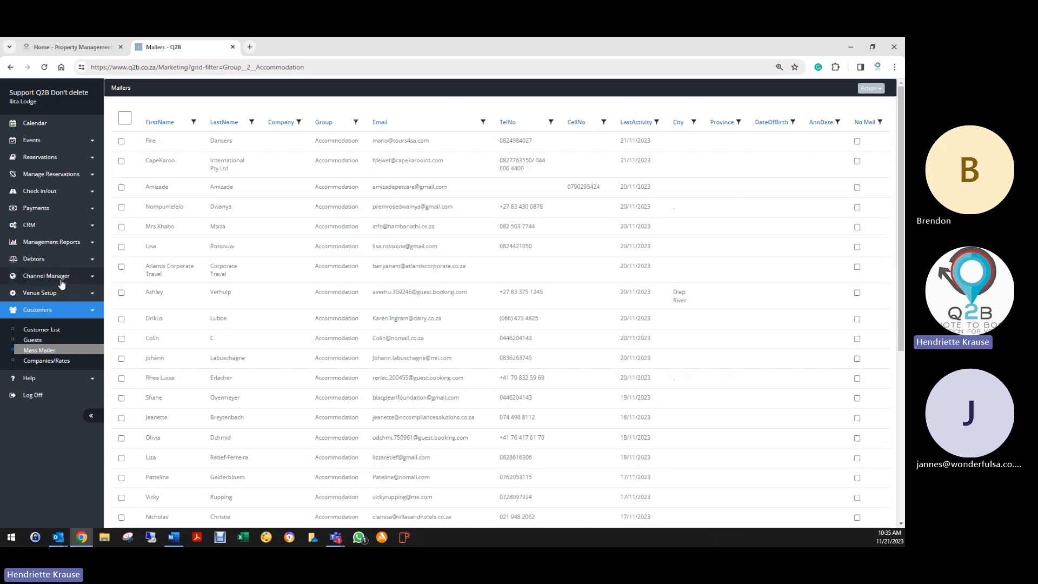
{"action": "left_click", "coordinate": [26, 297]}
{"action": "left_click", "coordinate": [27, 317]}
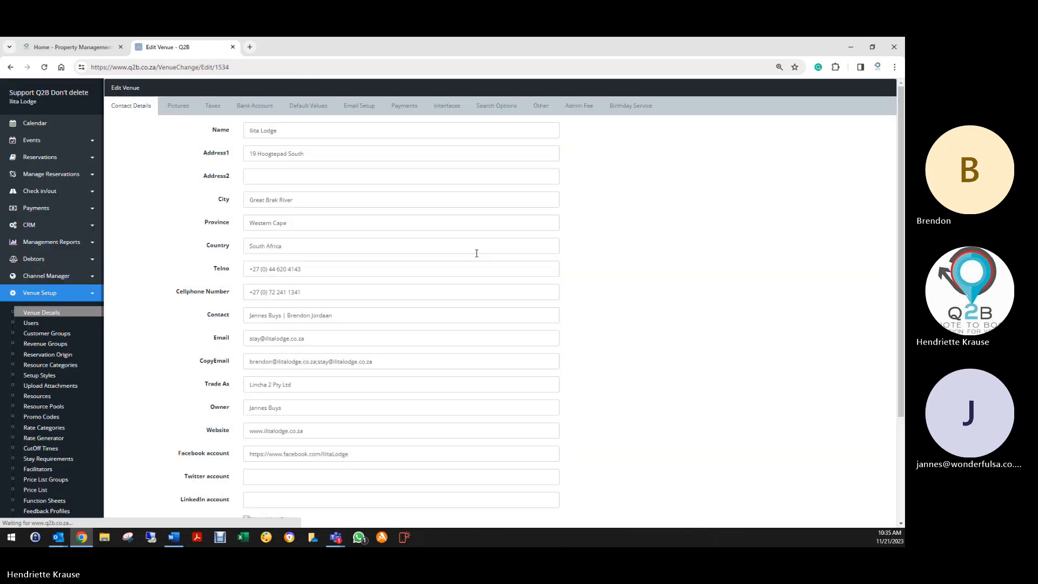
{"action": "left_click", "coordinate": [404, 108]}
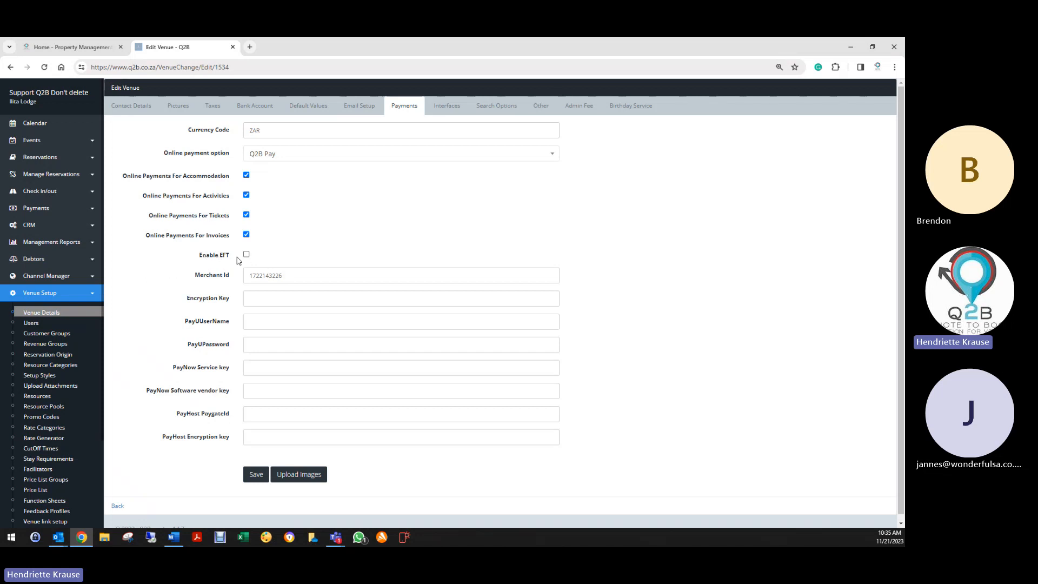
- Inspect the Merchant Id value on the Payments settings
{"action": "left_click_drag", "start_coordinate": [245, 280], "coordinate": [305, 278]}
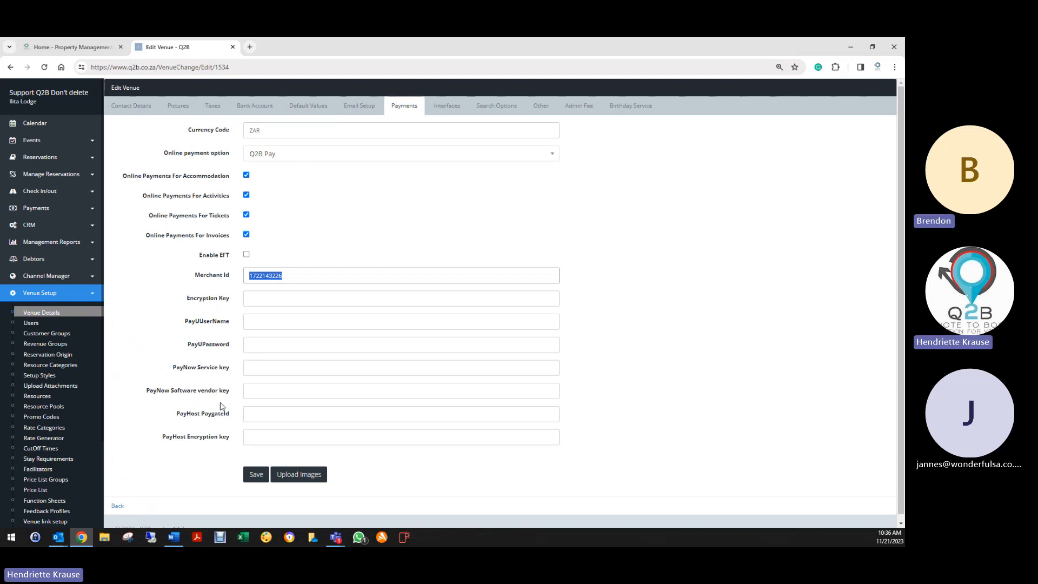
{"action": "left_click", "coordinate": [332, 250]}
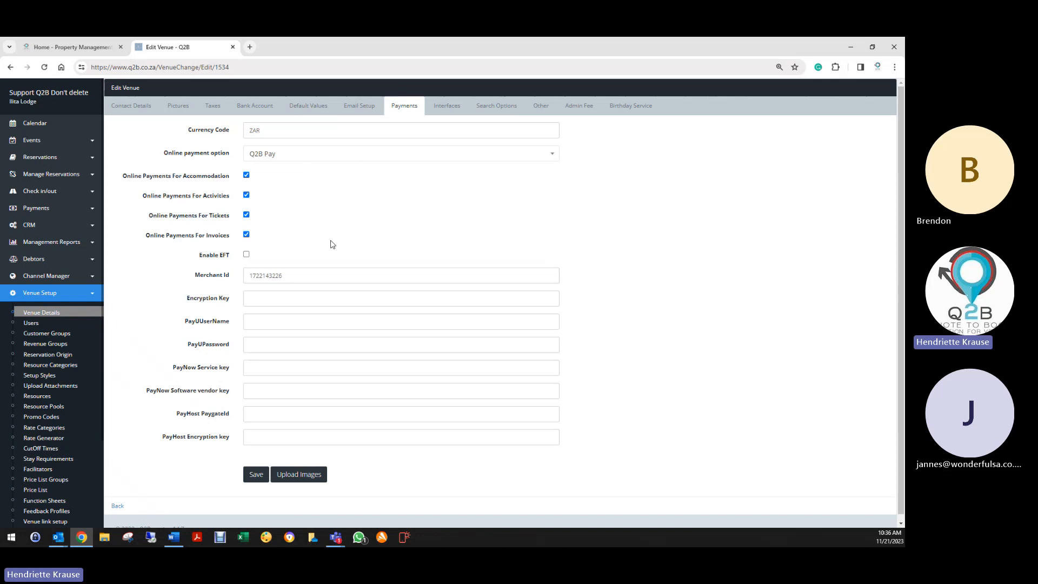
{"action": "left_click", "coordinate": [447, 106]}
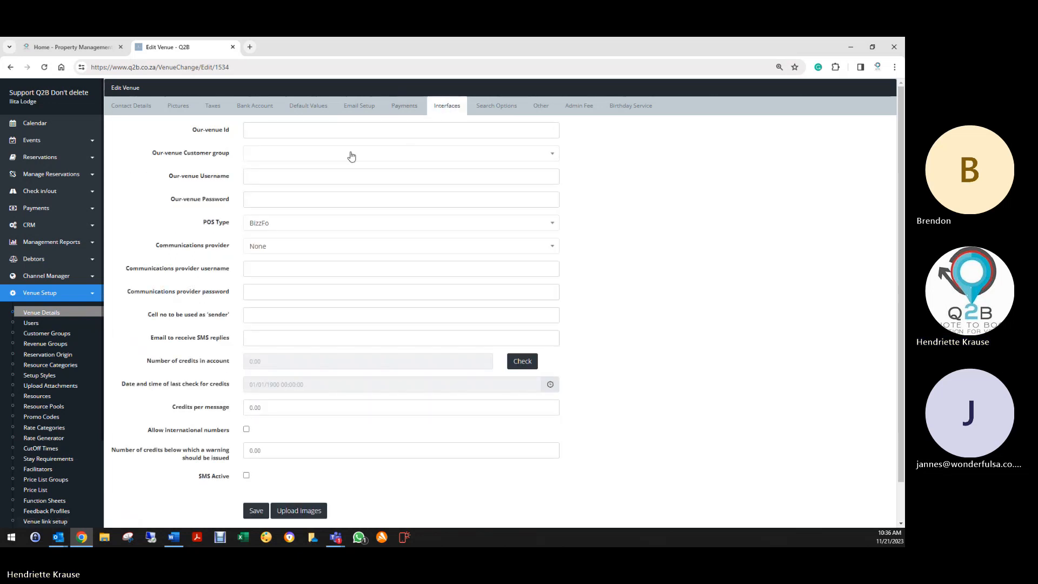
- Keep the Interfaces POS Type at None and review the rest of the form
{"action": "left_click", "coordinate": [267, 225]}
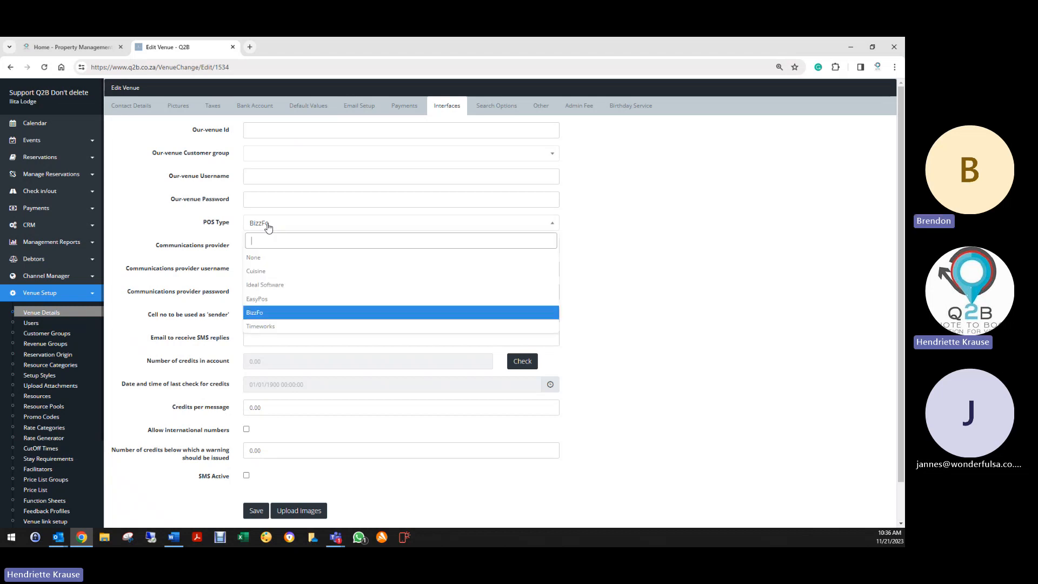
{"action": "left_click", "coordinate": [263, 260]}
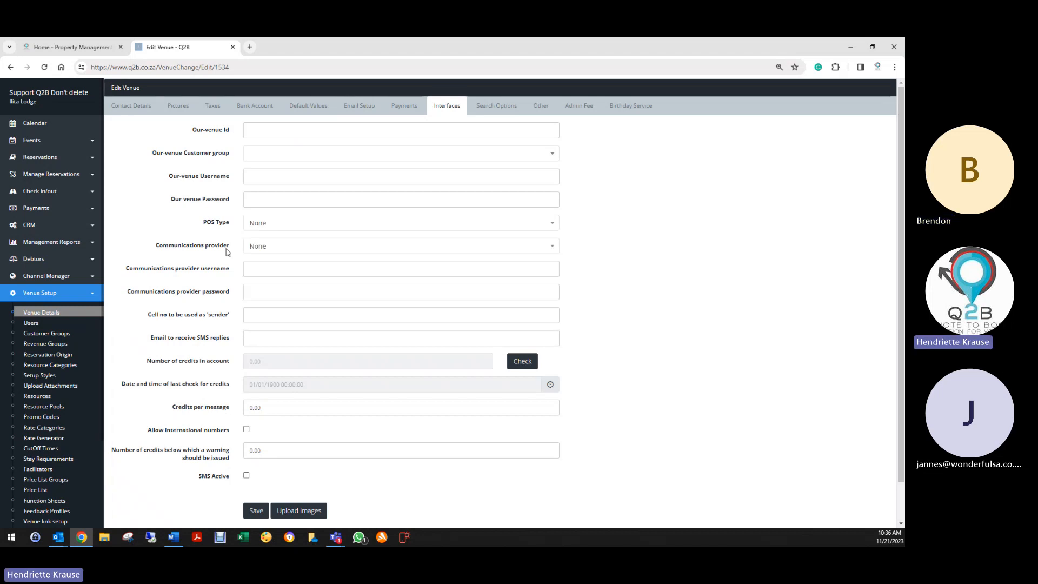
{"action": "left_click", "coordinate": [253, 226]}
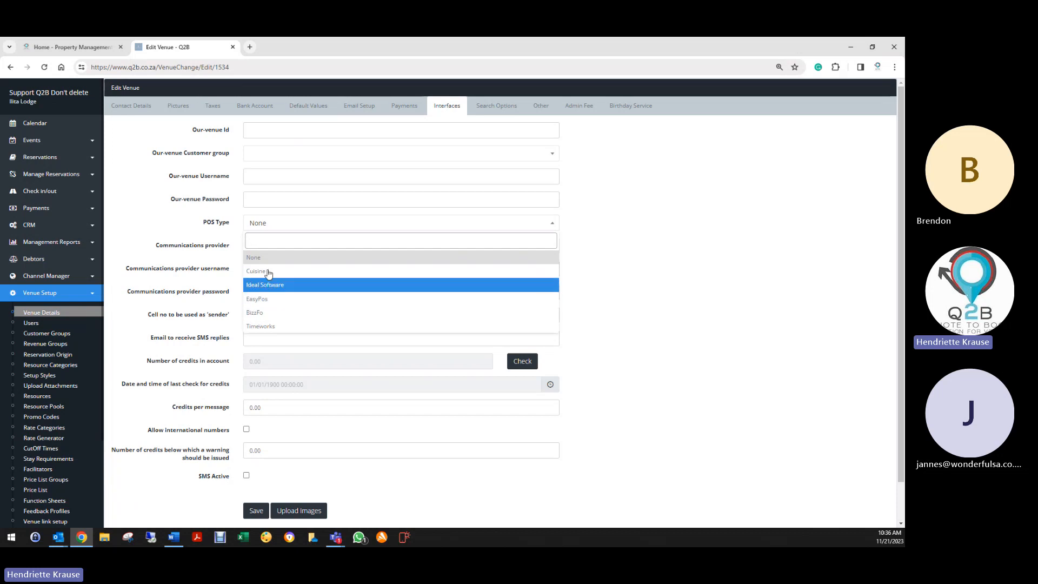
{"action": "left_click", "coordinate": [265, 226]}
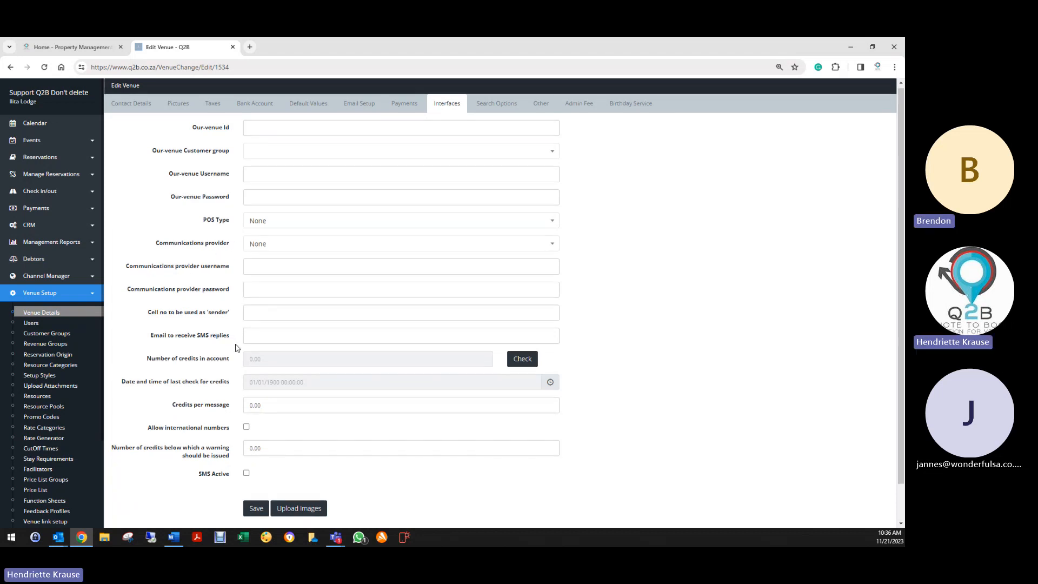
{"action": "scroll", "coordinate": [234, 345], "scroll_direction": "down", "scroll_amount": 1}
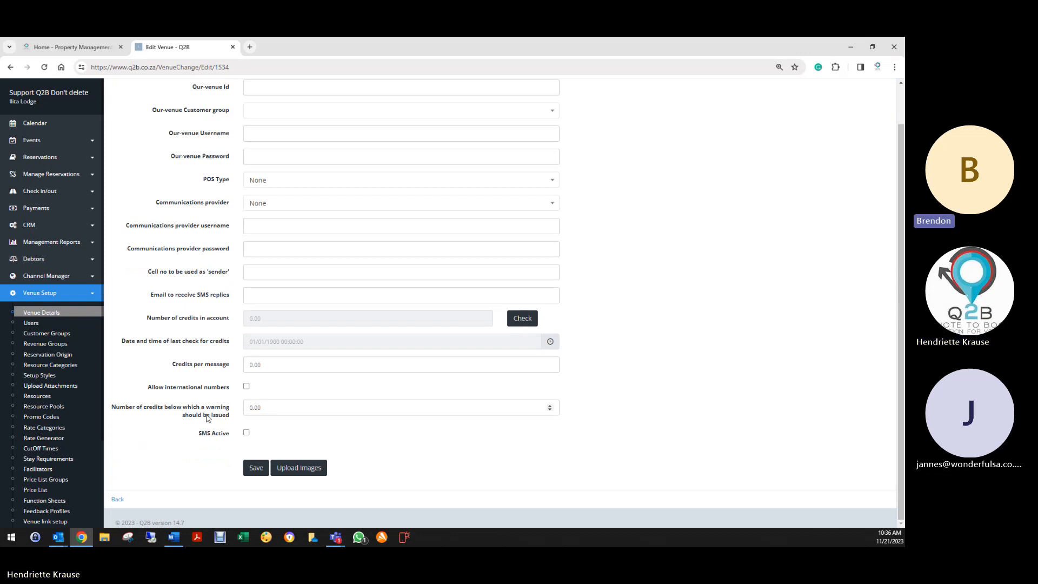
{"action": "scroll", "coordinate": [415, 356], "scroll_direction": "up", "scroll_amount": 1}
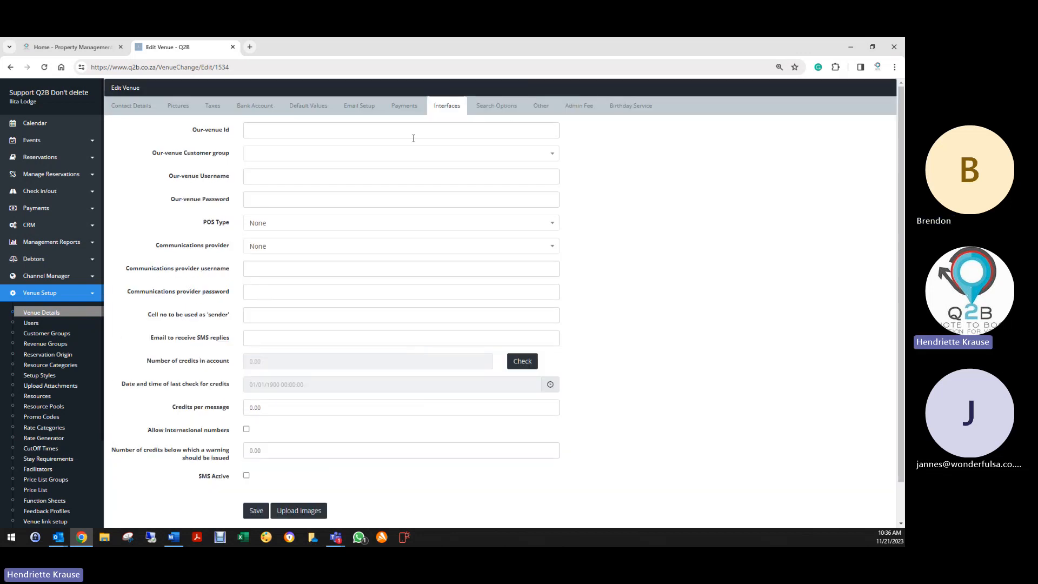
- In Search Options, try region searches 'gre' and 'groo', keep Mossel Bay, then select star rating 4
{"action": "left_click", "coordinate": [501, 109]}
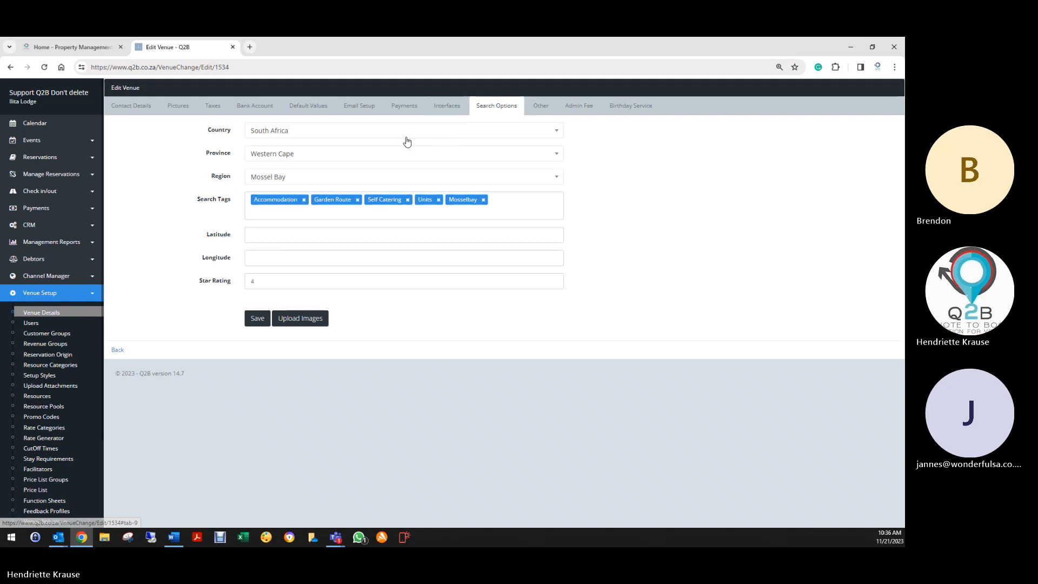
{"action": "left_click", "coordinate": [279, 184]}
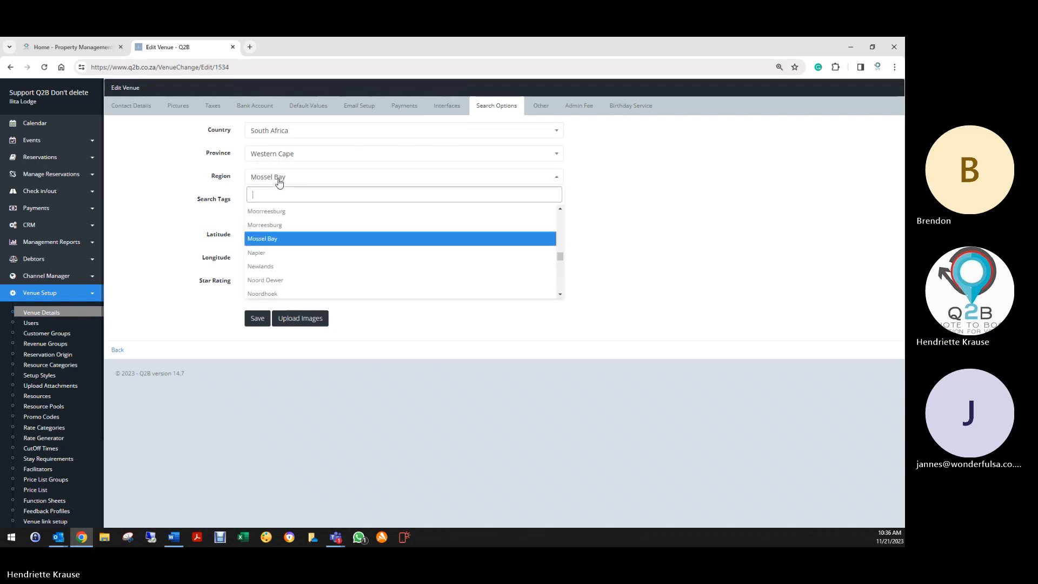
{"action": "type", "text": "gre"}
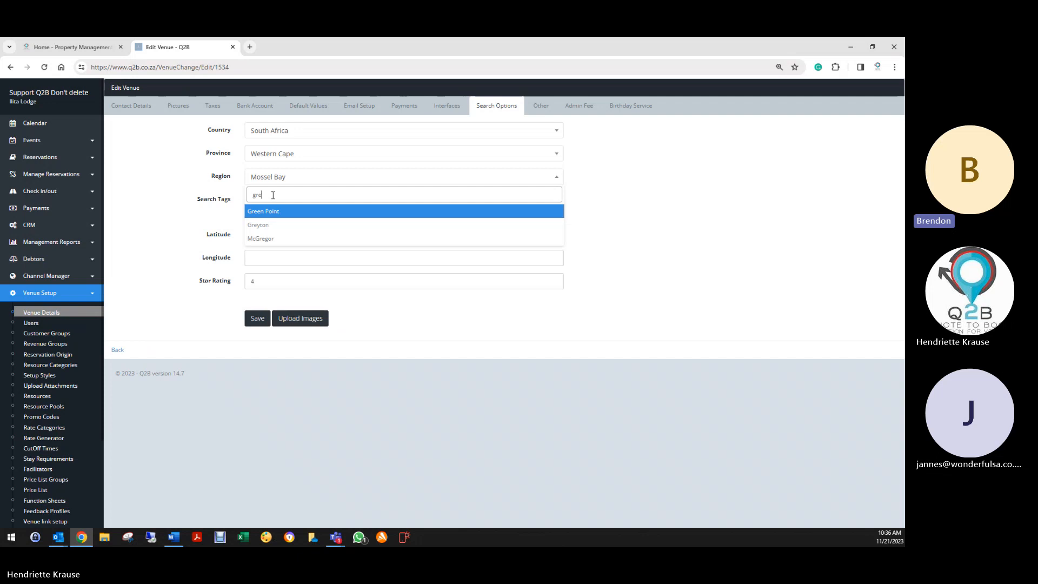
{"action": "key", "text": "BackSpace"}
{"action": "type", "text": "oo"}
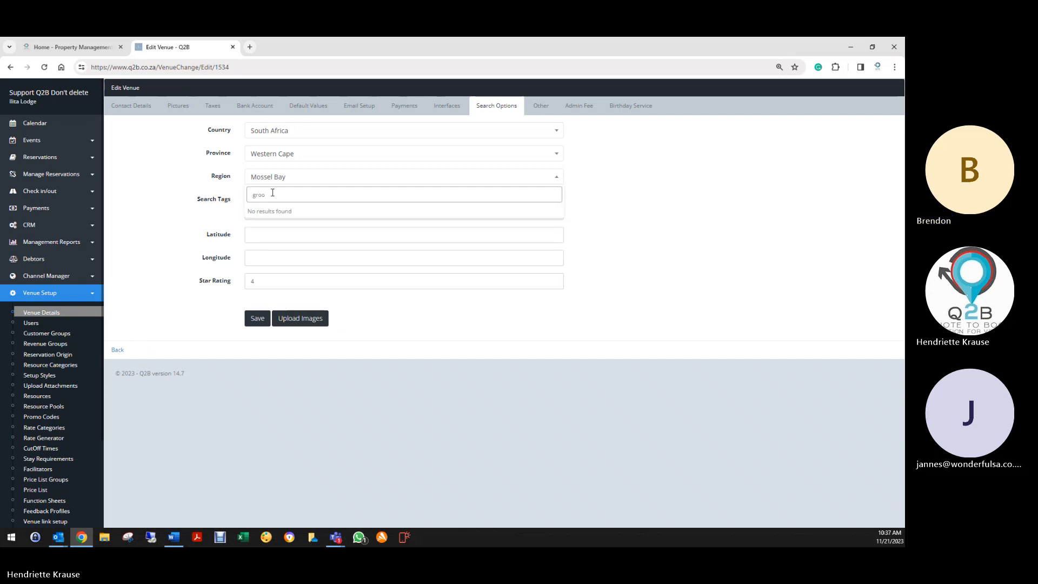
{"action": "left_click_drag", "start_coordinate": [271, 191], "coordinate": [228, 200]}
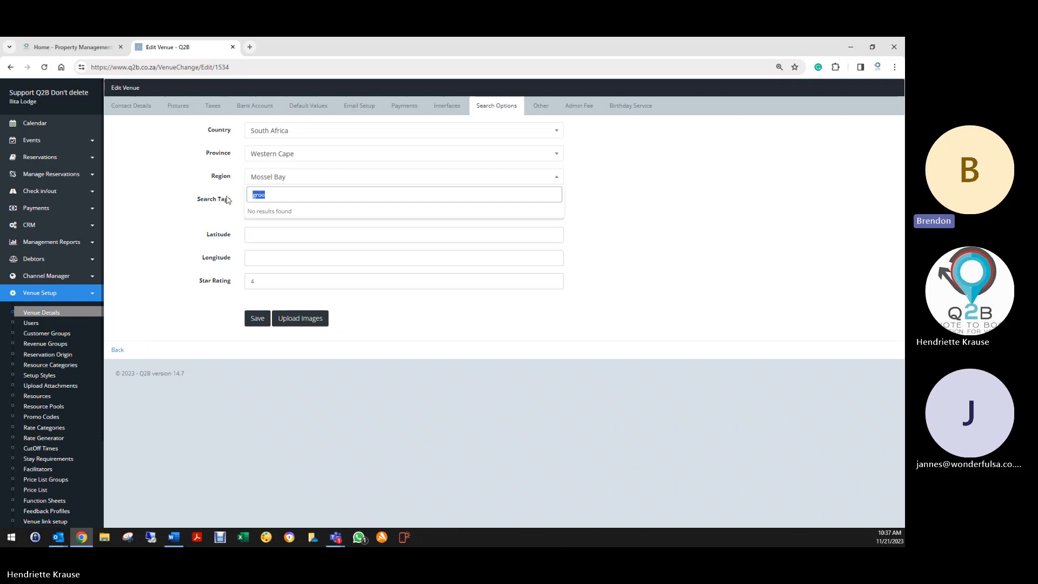
{"action": "key", "text": "BackSpace"}
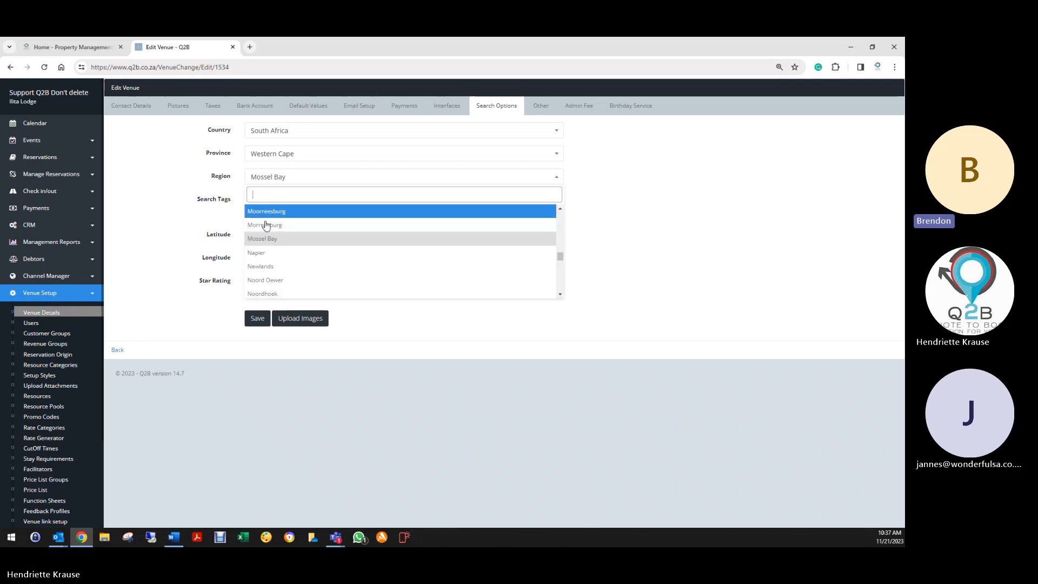
{"action": "left_click", "coordinate": [266, 240]}
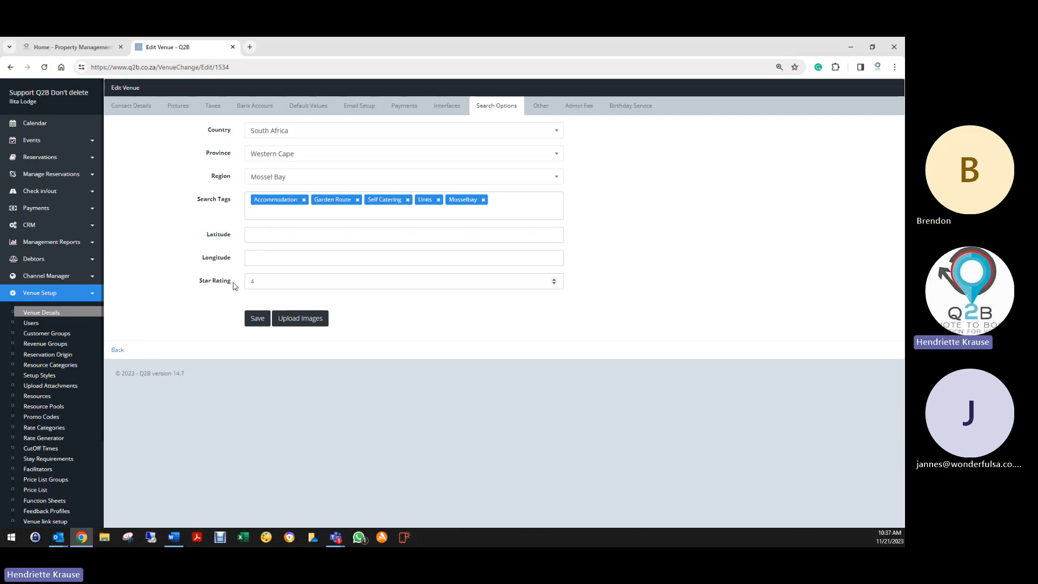
{"action": "left_click_drag", "start_coordinate": [273, 284], "coordinate": [241, 287]}
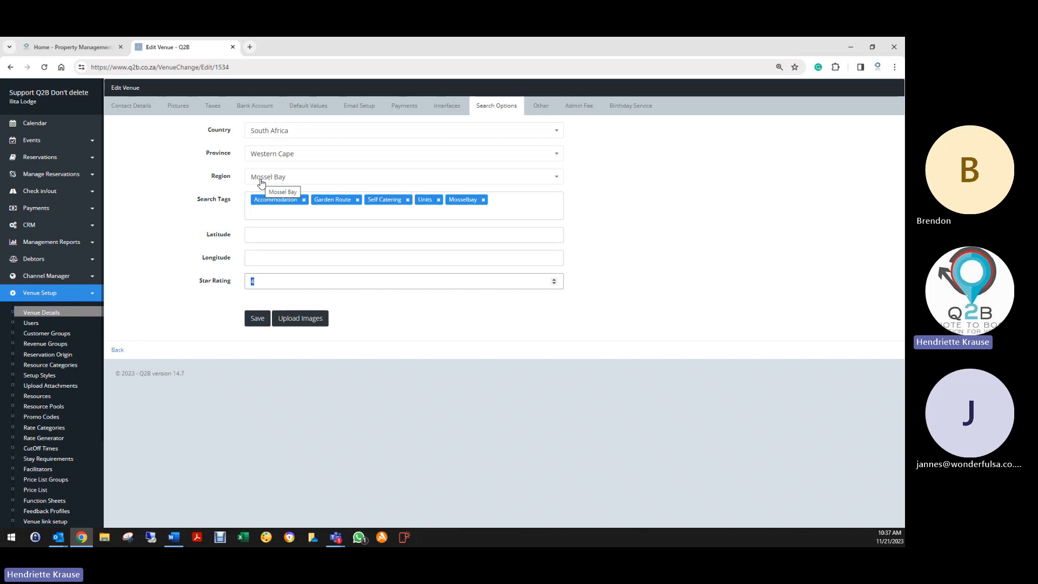
- Browse the venue's Other and Admin Fee tabs, ending on the Birthday Service settings
{"action": "left_click", "coordinate": [541, 106]}
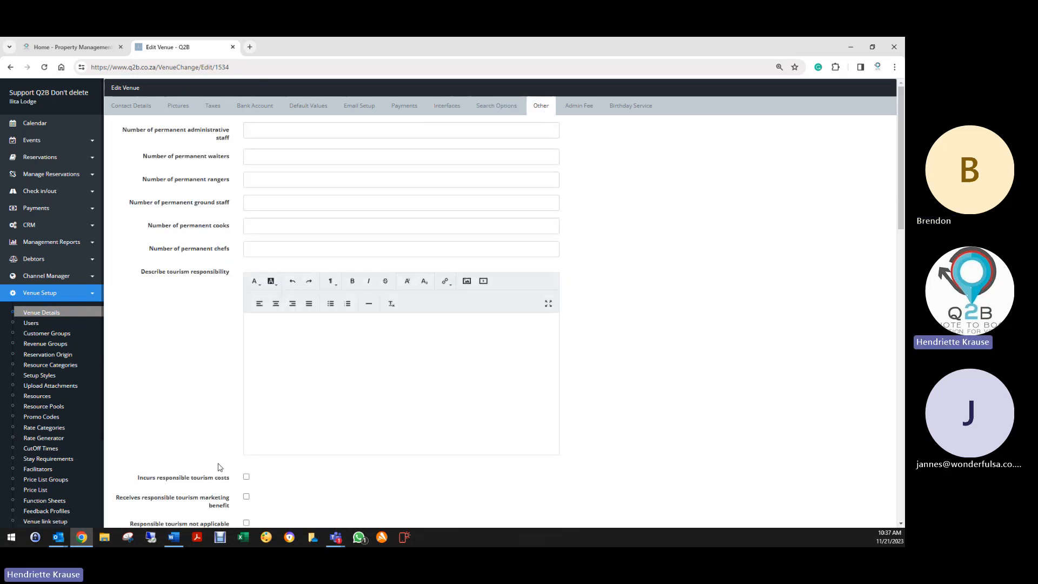
{"action": "scroll", "coordinate": [219, 467], "scroll_direction": "down", "scroll_amount": 10}
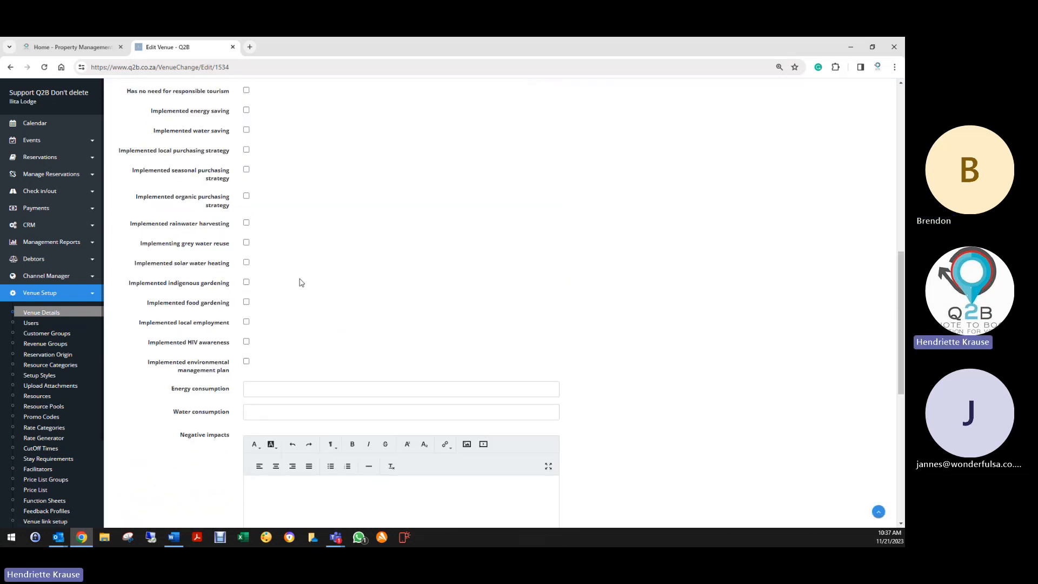
{"action": "scroll", "coordinate": [325, 297], "scroll_direction": "up", "scroll_amount": 10}
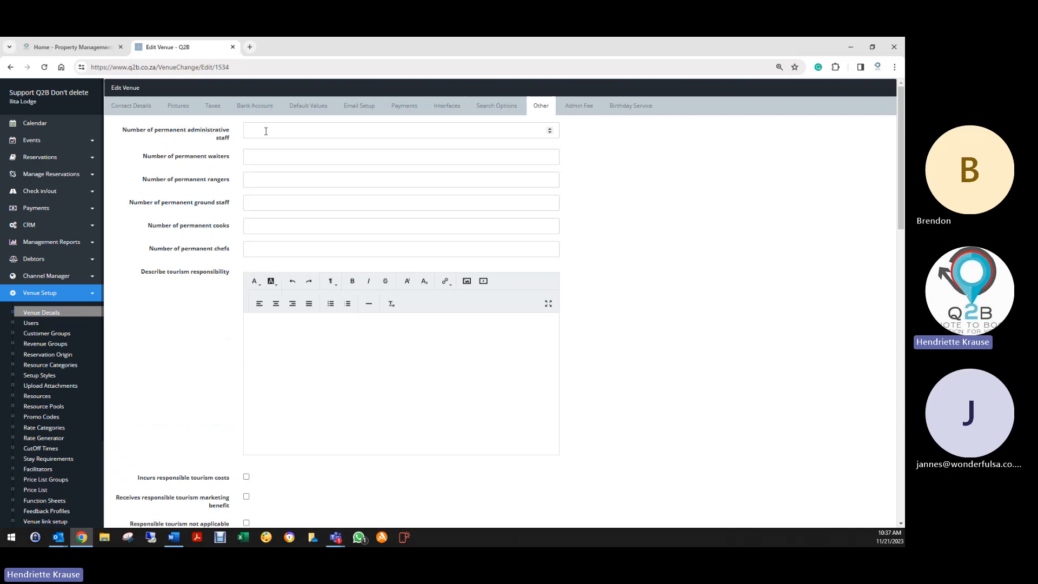
{"action": "scroll", "coordinate": [227, 271], "scroll_direction": "down", "scroll_amount": 4}
{"action": "scroll", "coordinate": [215, 357], "scroll_direction": "up", "scroll_amount": 4}
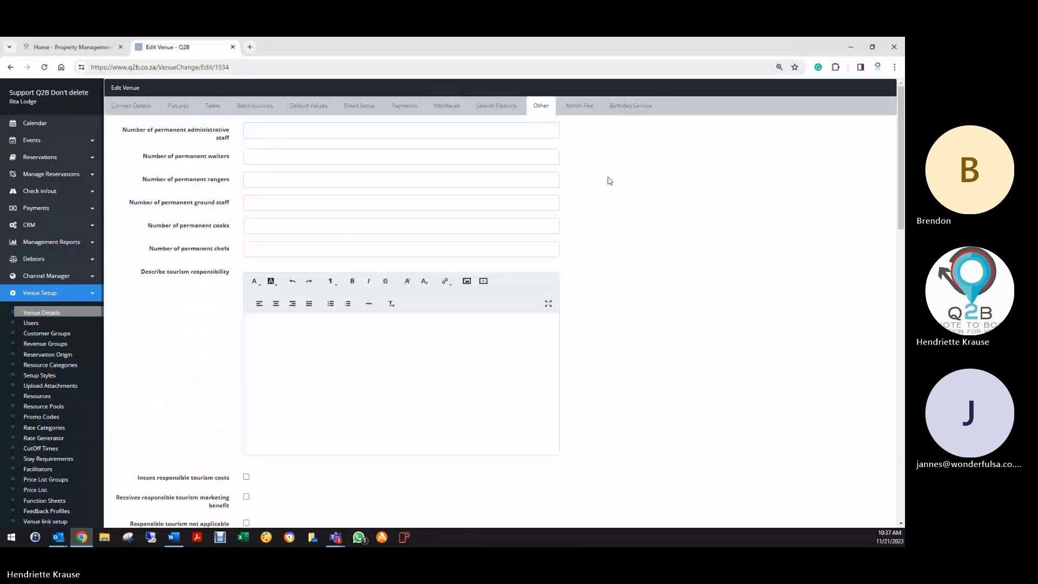
{"action": "left_click", "coordinate": [579, 106]}
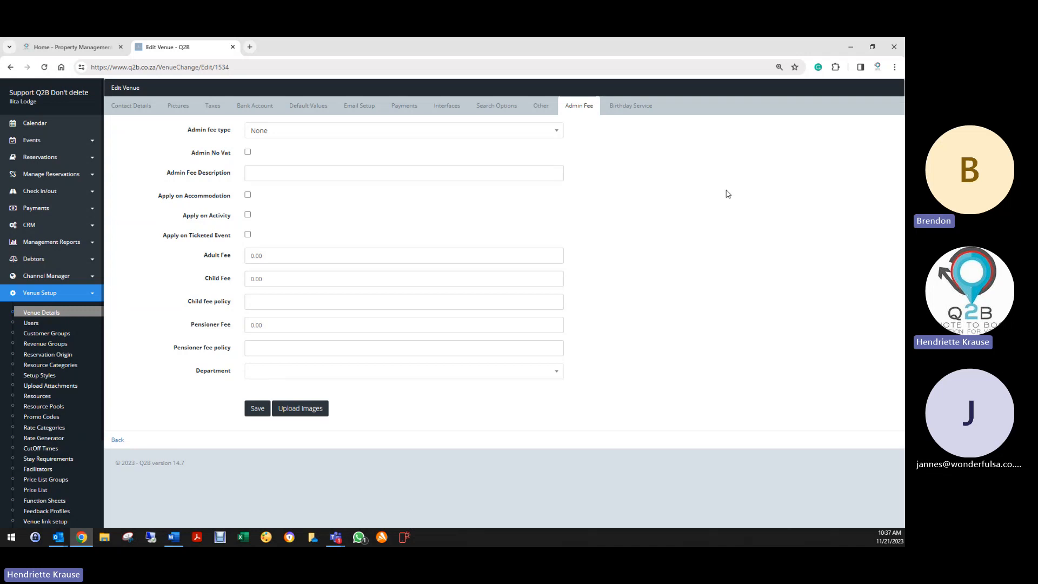
{"action": "left_click", "coordinate": [625, 107]}
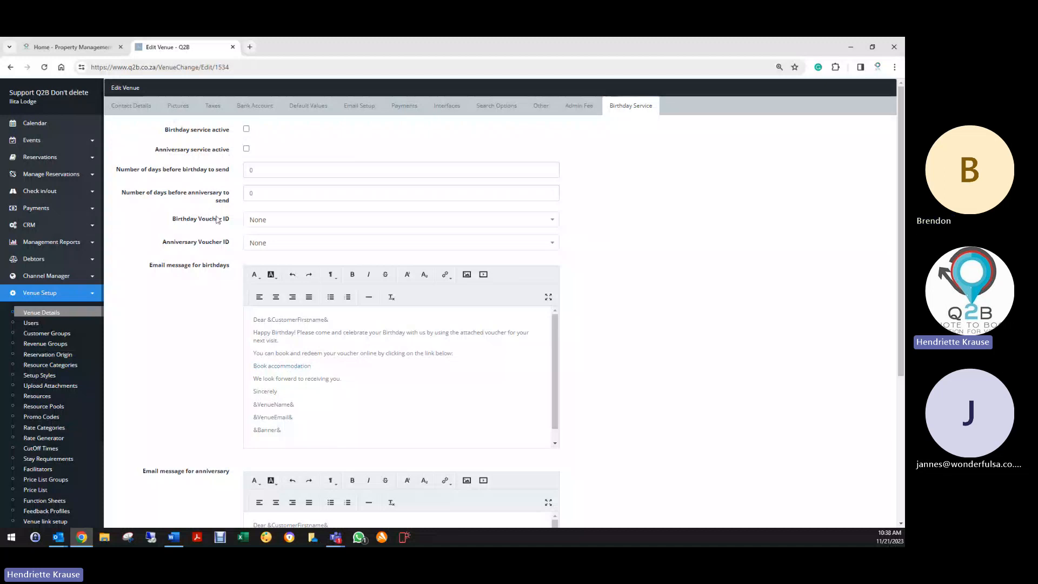
- Set days before birthday to send to 30, leaving Birthday Voucher ID as None
{"action": "left_click", "coordinate": [233, 170]}
{"action": "type", "text": "30"}
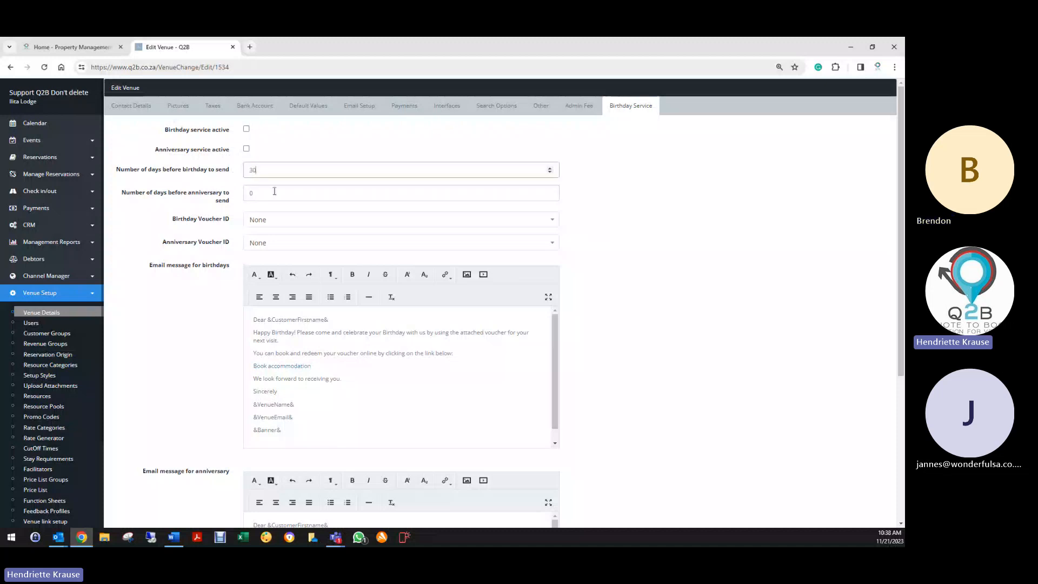
{"action": "left_click", "coordinate": [288, 222]}
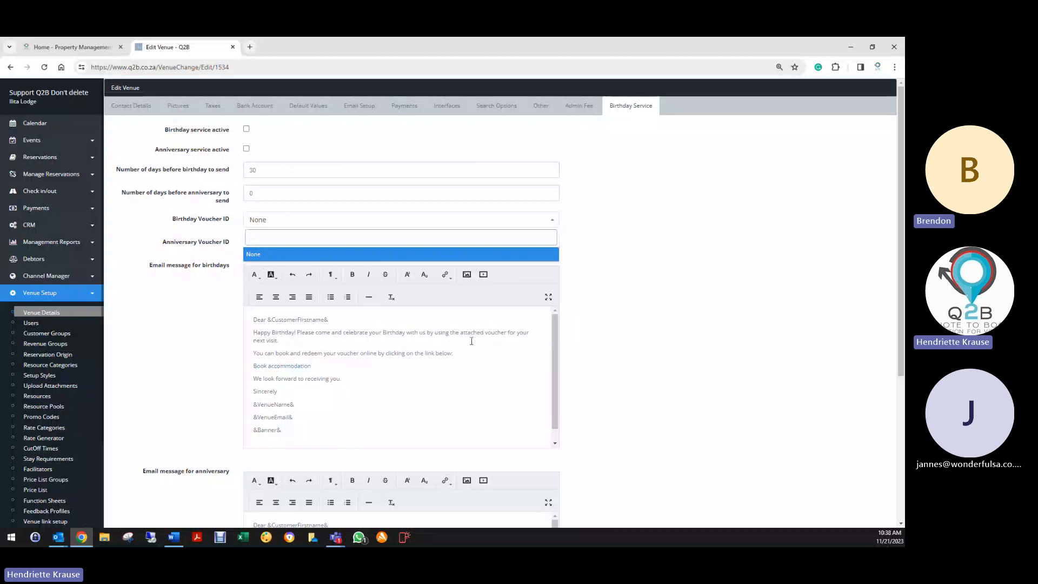
{"action": "left_click", "coordinate": [507, 351]}
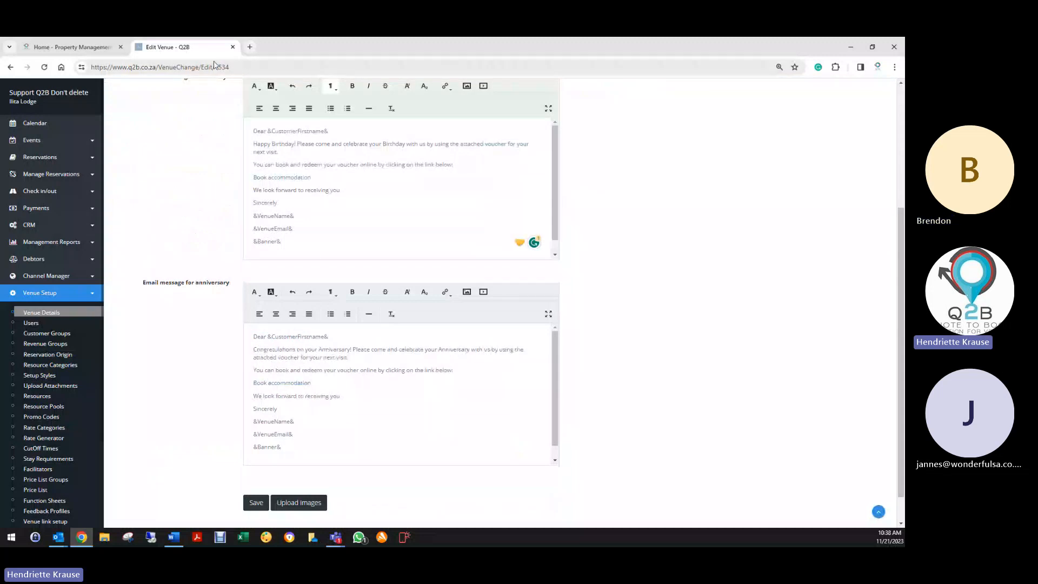
- Open the reservation list in a new tab, filtered to deleted reservations only
{"action": "left_click", "coordinate": [249, 47]}
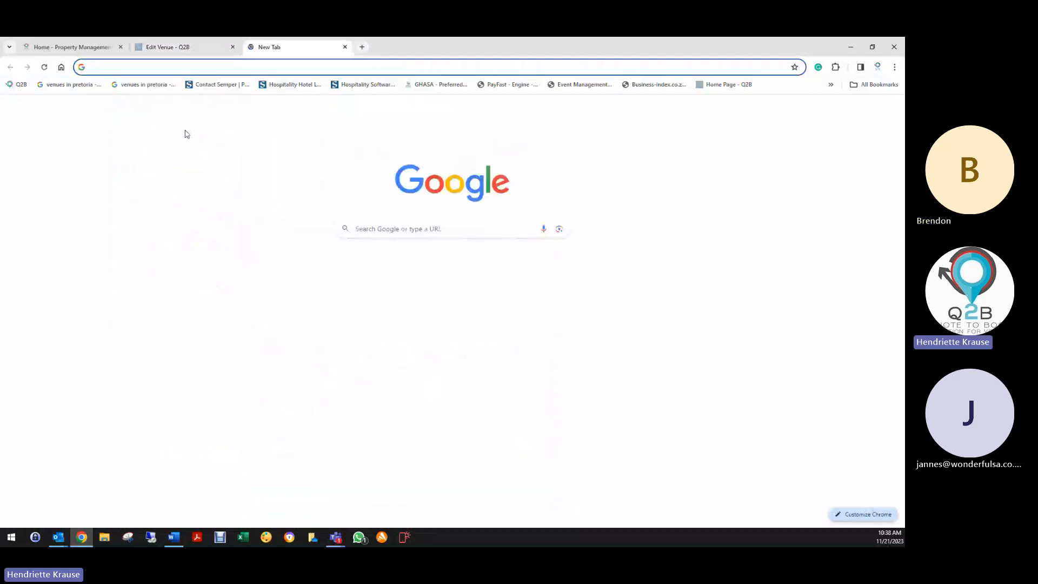
{"action": "left_click", "coordinate": [206, 47]}
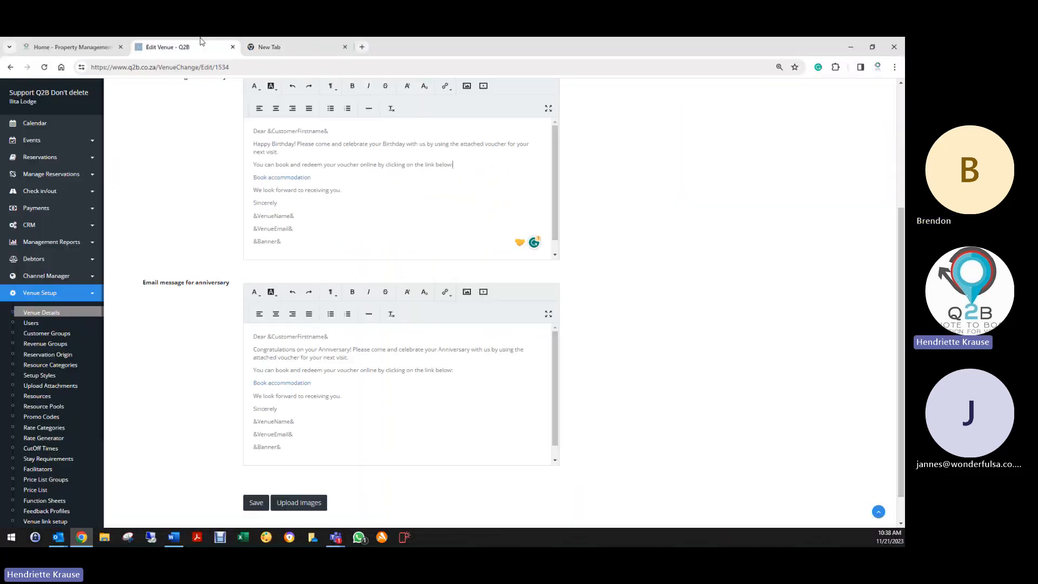
{"action": "left_click", "coordinate": [40, 158]}
{"action": "right_click", "coordinate": [43, 178]}
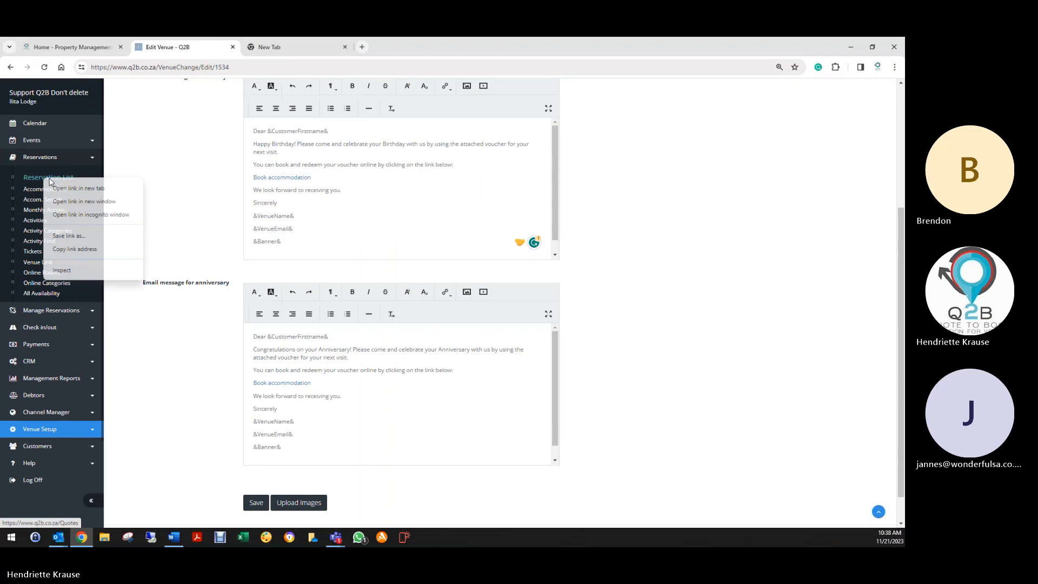
{"action": "left_click", "coordinate": [67, 184]}
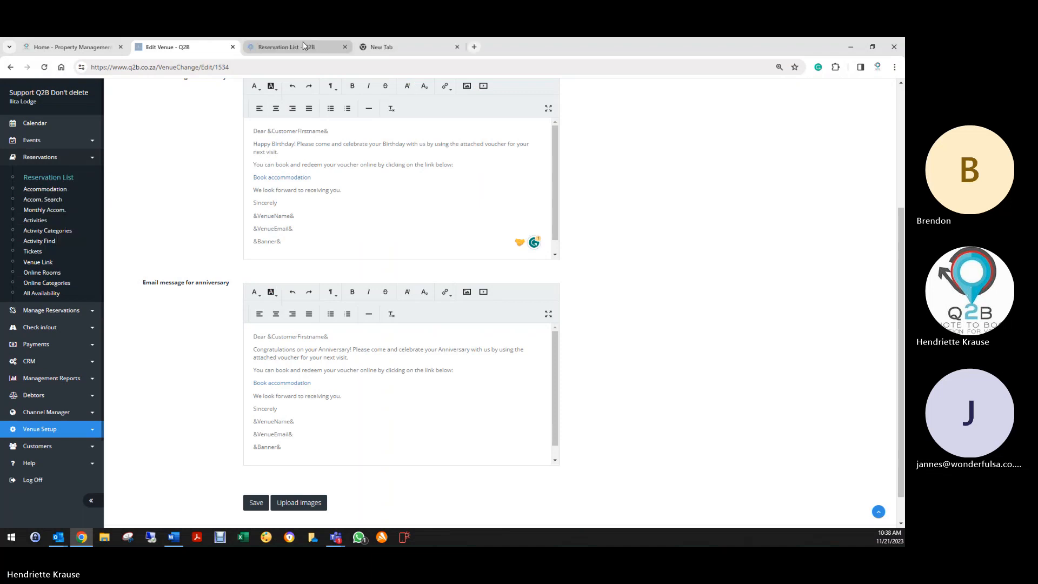
{"action": "left_click", "coordinate": [307, 47]}
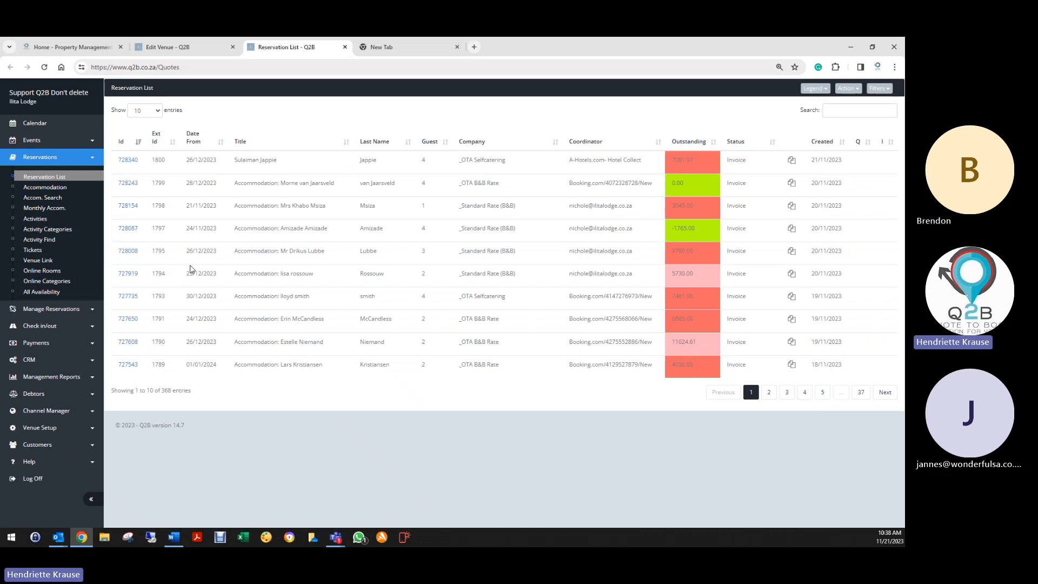
{"action": "left_click", "coordinate": [867, 88]}
{"action": "left_click", "coordinate": [843, 173]}
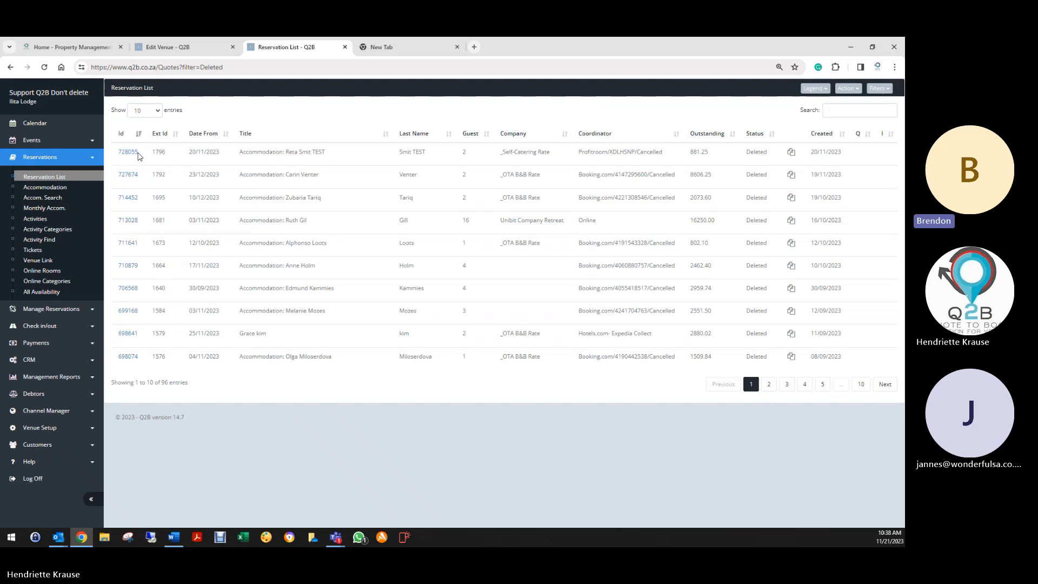
- Clear the Date of Ann on the first deleted reservation and exit the booking
{"action": "left_click", "coordinate": [126, 153]}
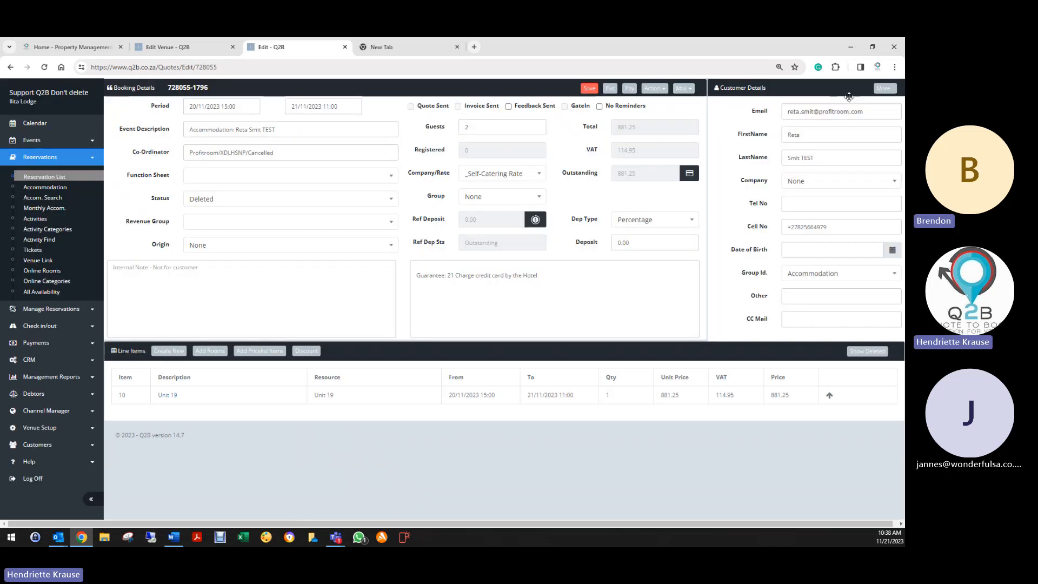
{"action": "left_click", "coordinate": [884, 88]}
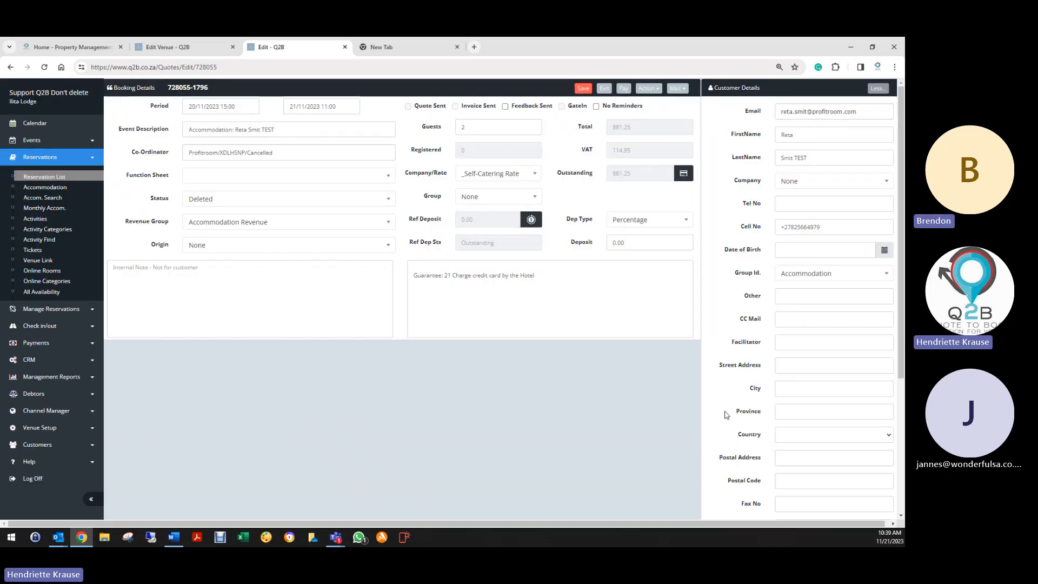
{"action": "scroll", "coordinate": [745, 416], "scroll_direction": "down", "scroll_amount": 4}
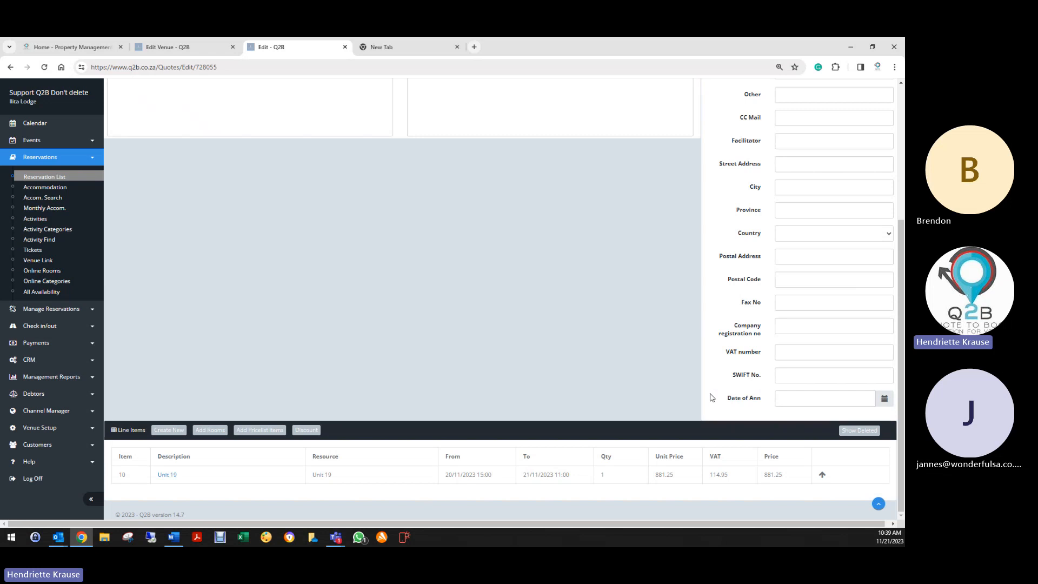
{"action": "left_click", "coordinate": [807, 402]}
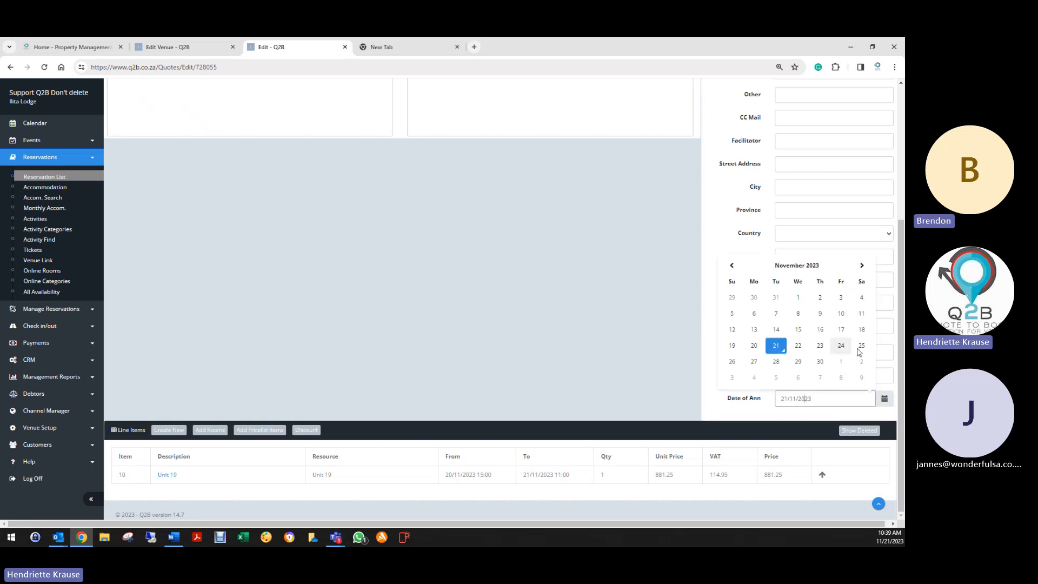
{"action": "left_click", "coordinate": [866, 364]}
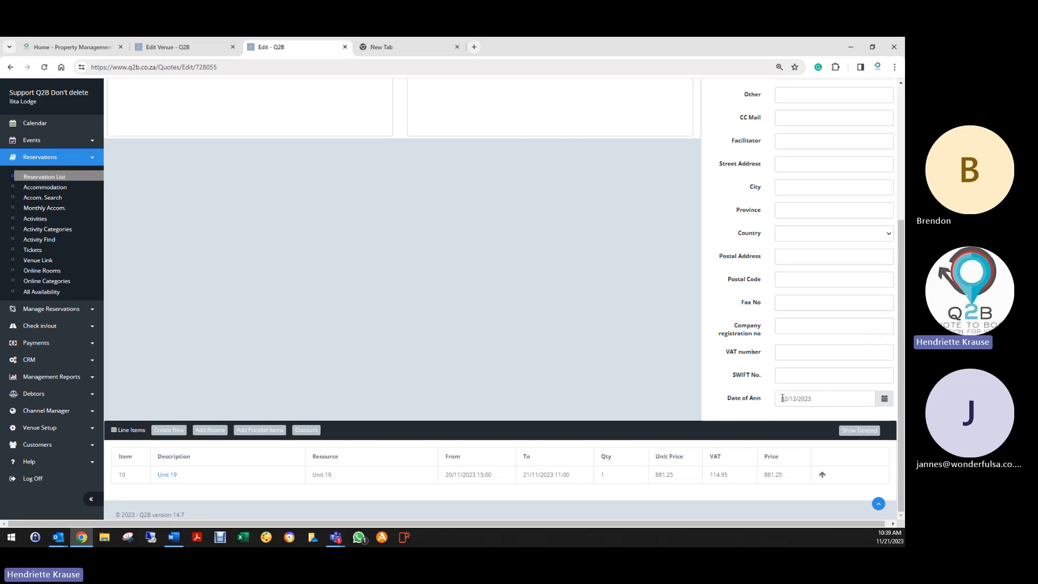
{"action": "left_click_drag", "start_coordinate": [782, 398], "coordinate": [812, 399]}
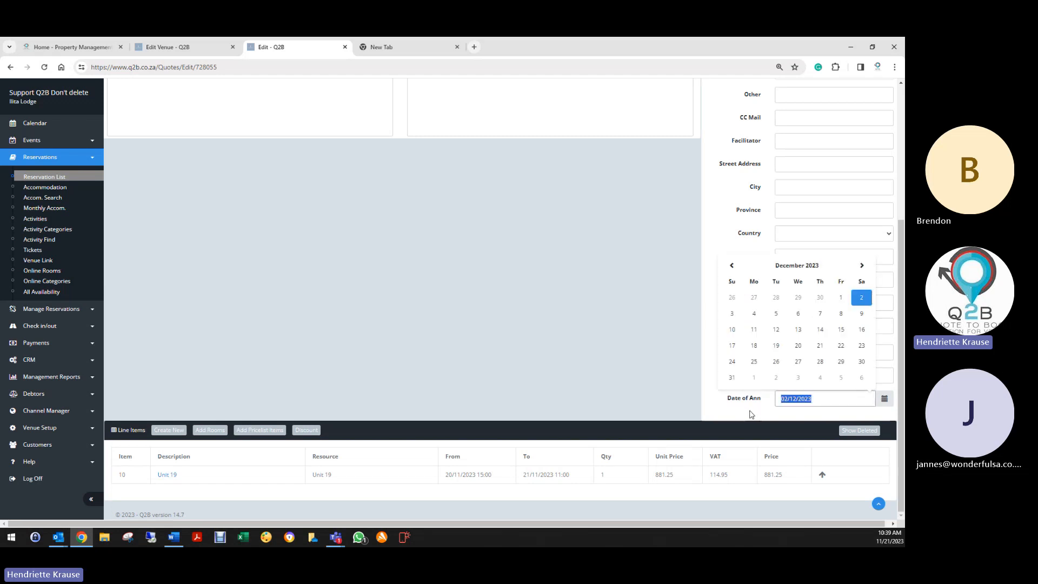
{"action": "key", "text": "BackSpace"}
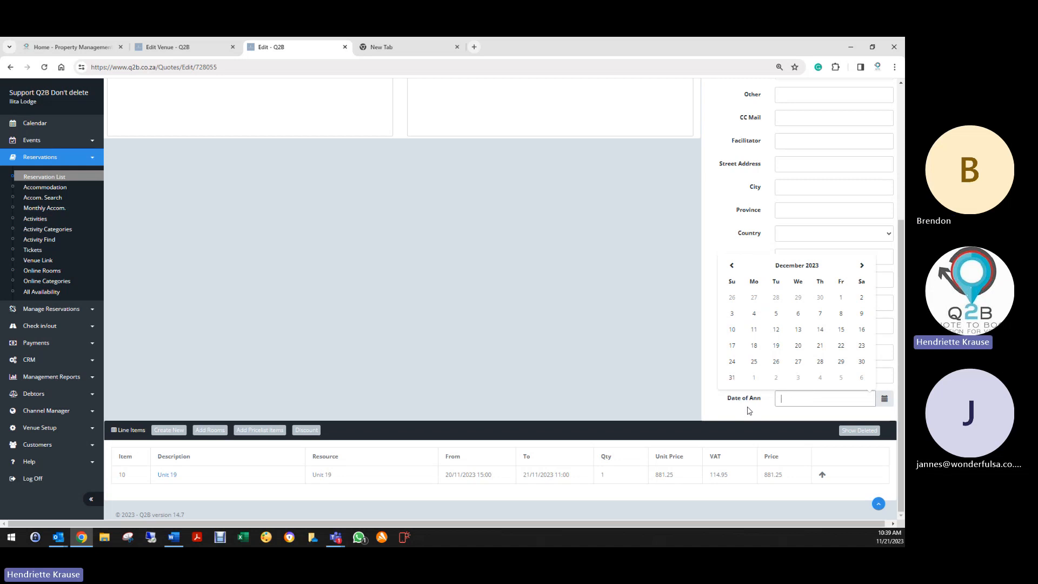
{"action": "left_click", "coordinate": [680, 311]}
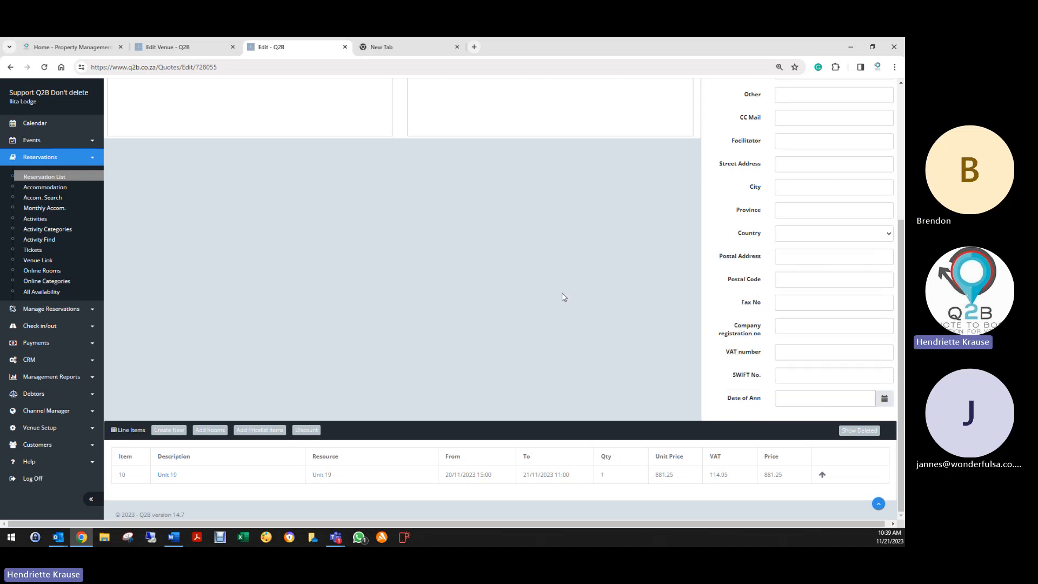
{"action": "scroll", "coordinate": [562, 292], "scroll_direction": "up", "scroll_amount": 5}
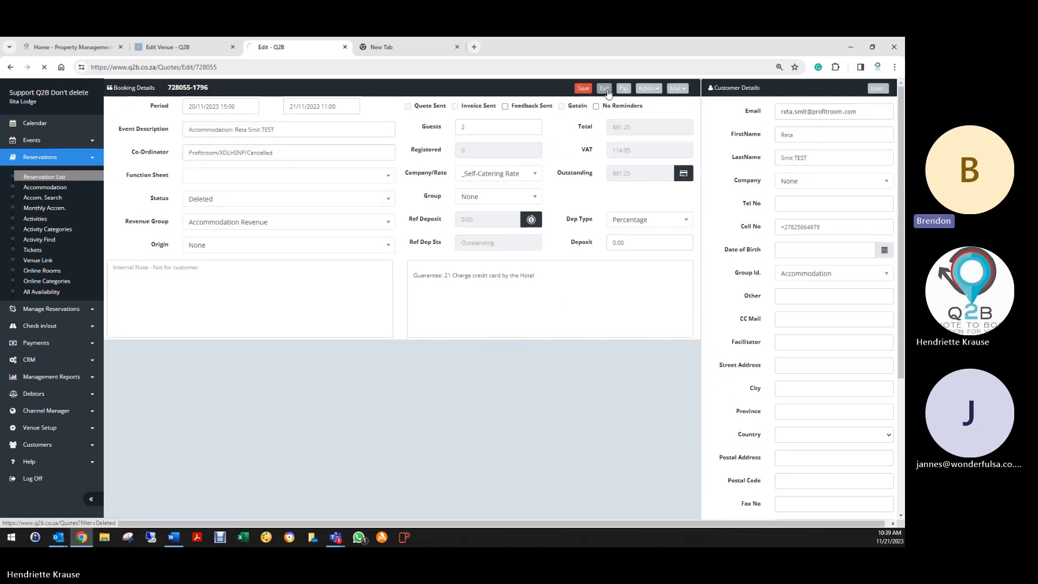
{"action": "left_click", "coordinate": [608, 90]}
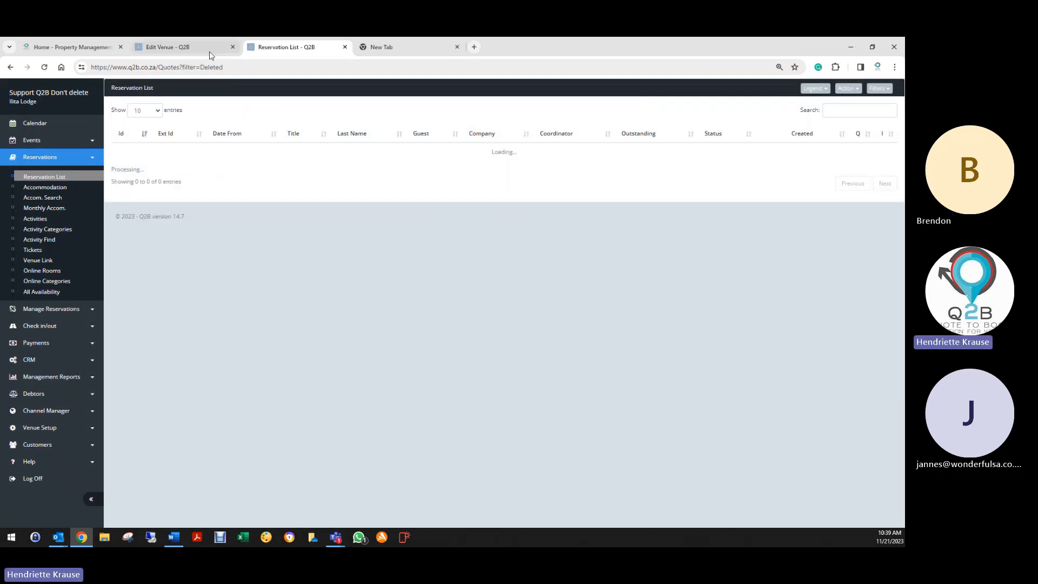
- Save the Birthday Service settings on the Edit Venue page
{"action": "left_click", "coordinate": [211, 51]}
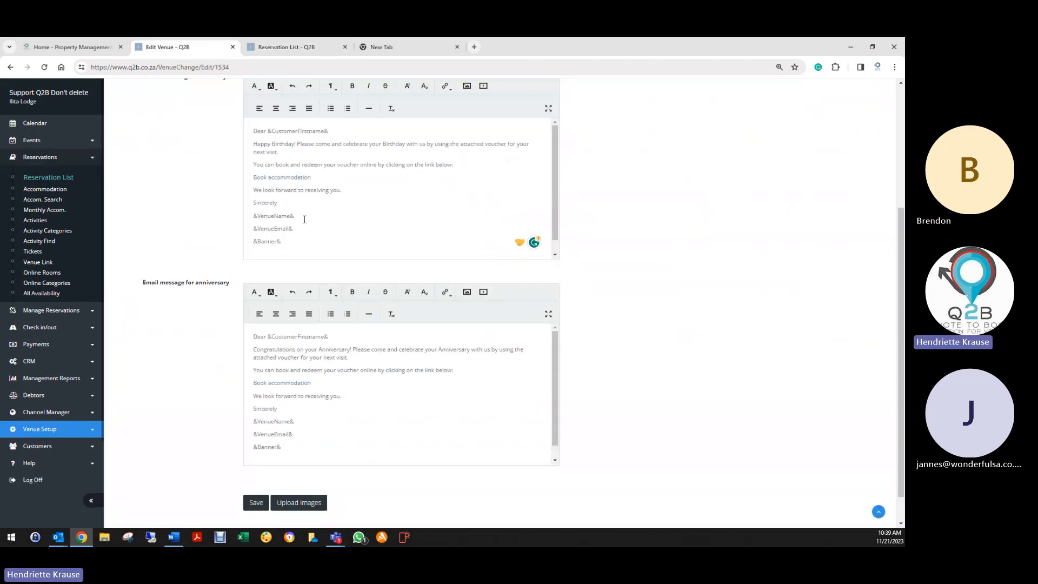
{"action": "scroll", "coordinate": [327, 419], "scroll_direction": "up", "scroll_amount": 5}
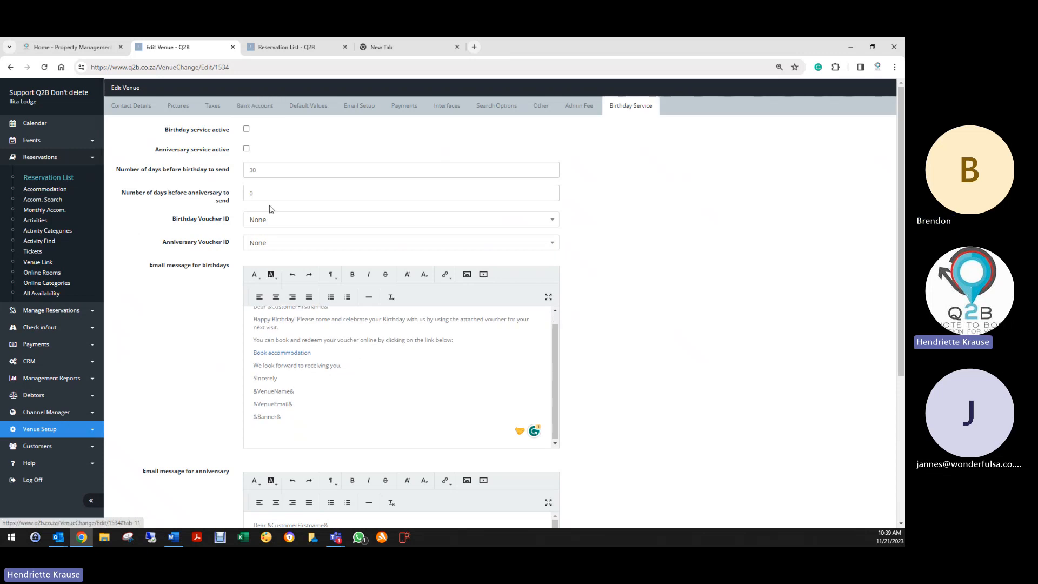
{"action": "scroll", "coordinate": [201, 403], "scroll_direction": "down", "scroll_amount": 5}
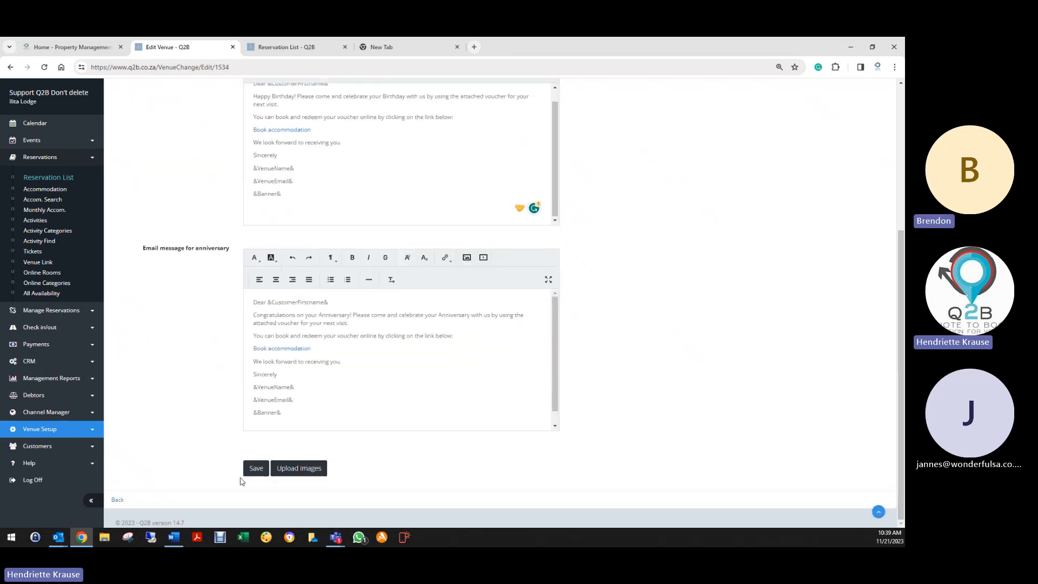
{"action": "left_click", "coordinate": [258, 467]}
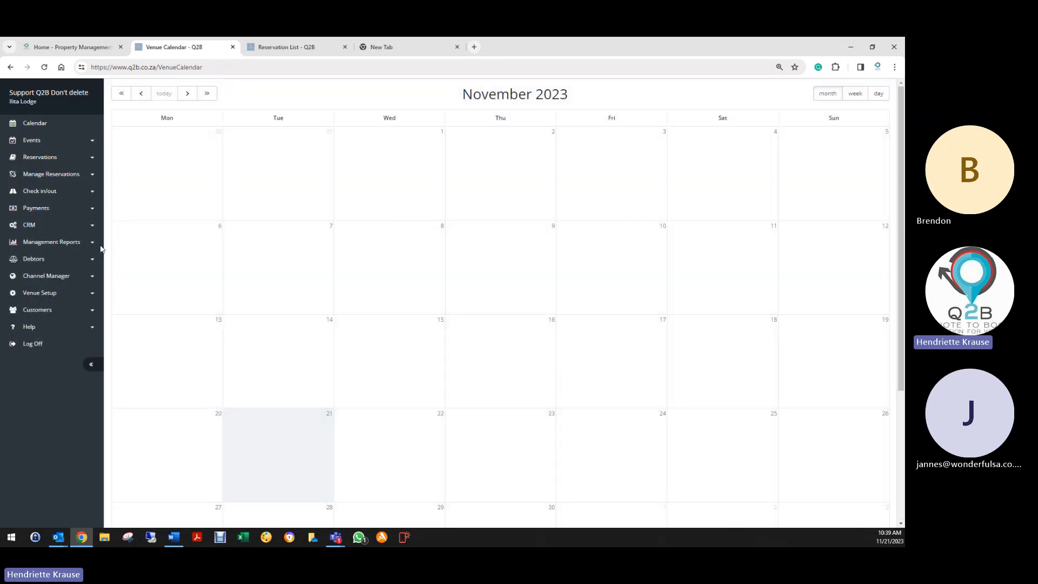
- Under Venue Setup > Users, mark the first VenueAdmin user Inactive and save
{"action": "left_click", "coordinate": [30, 293]}
{"action": "left_click", "coordinate": [29, 327]}
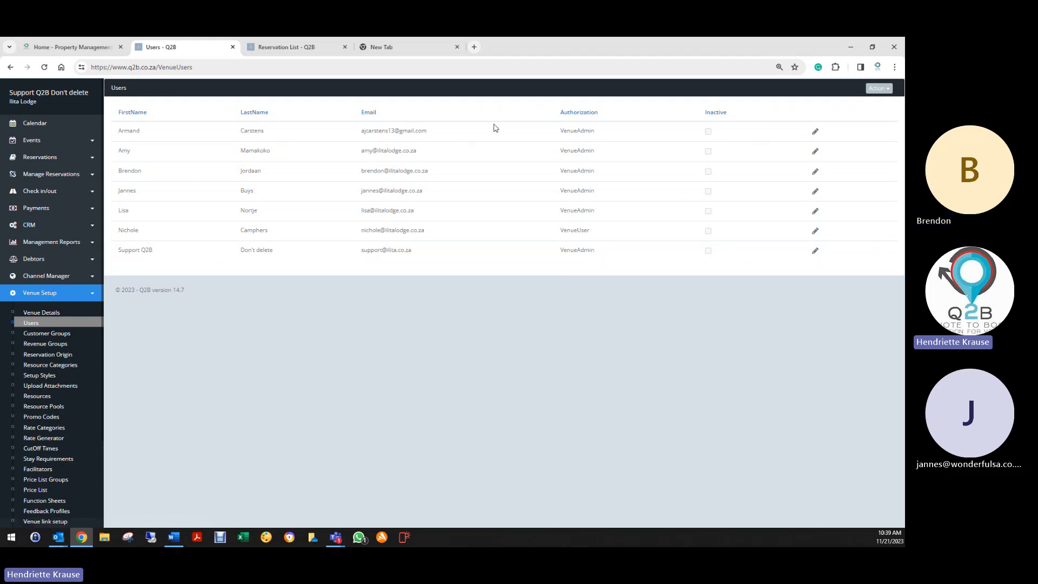
{"action": "left_click", "coordinate": [815, 132]}
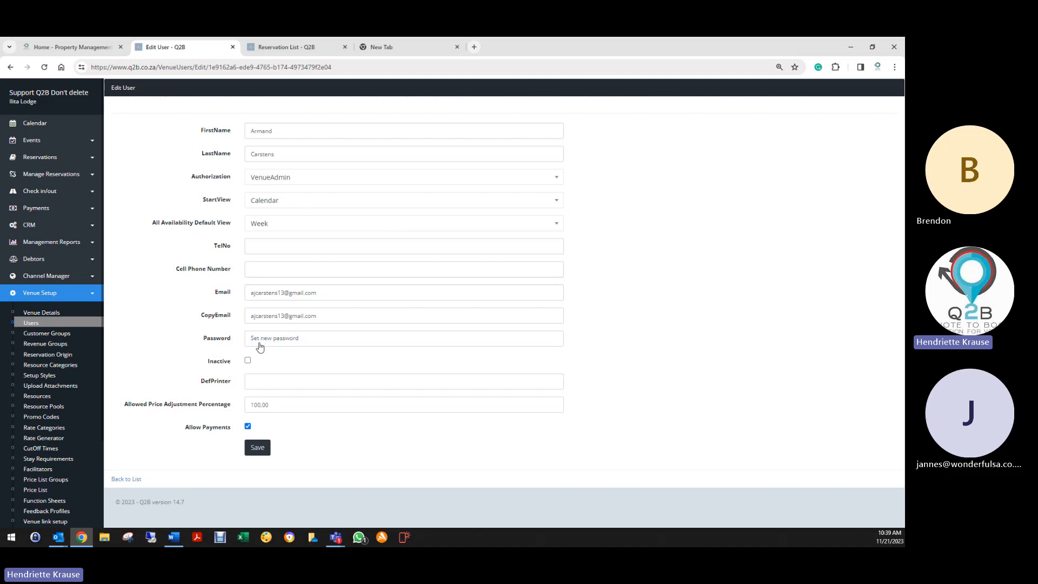
{"action": "left_click", "coordinate": [248, 361]}
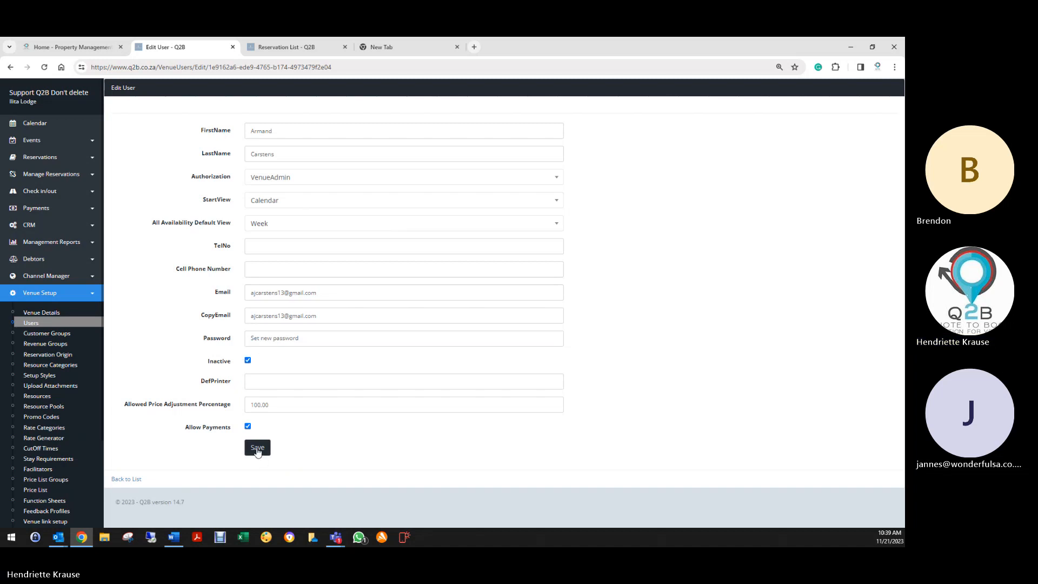
{"action": "left_click", "coordinate": [257, 448]}
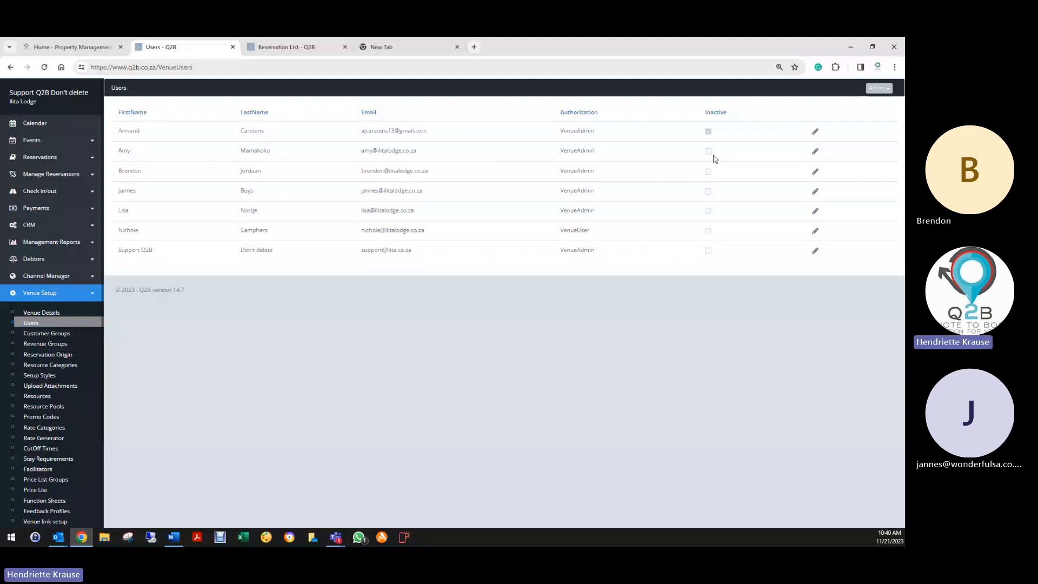
- Tick Inactive for the second VenueAdmin user and save
{"action": "left_click", "coordinate": [814, 151]}
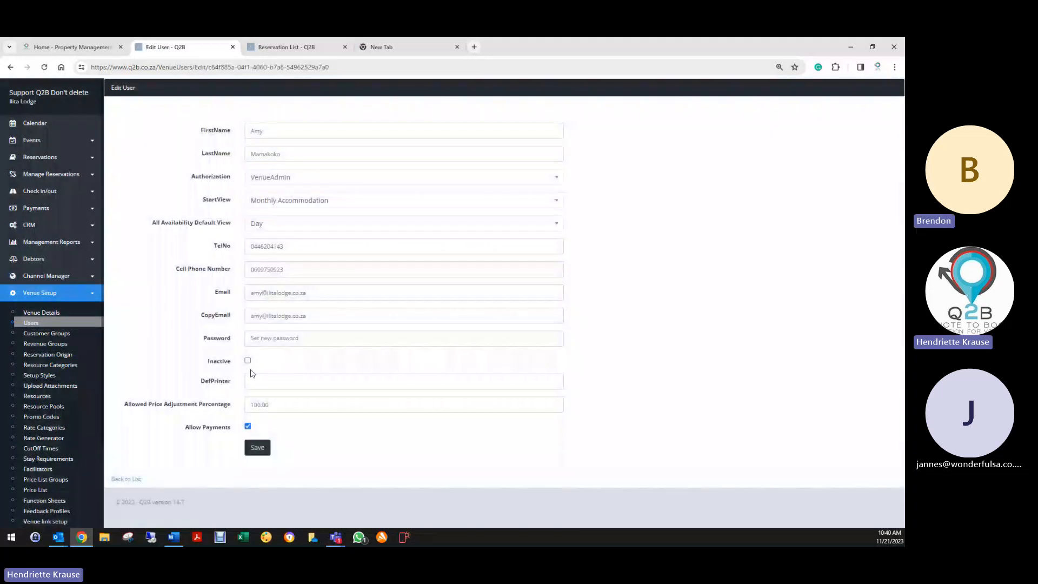
{"action": "left_click", "coordinate": [247, 361]}
{"action": "left_click", "coordinate": [258, 449]}
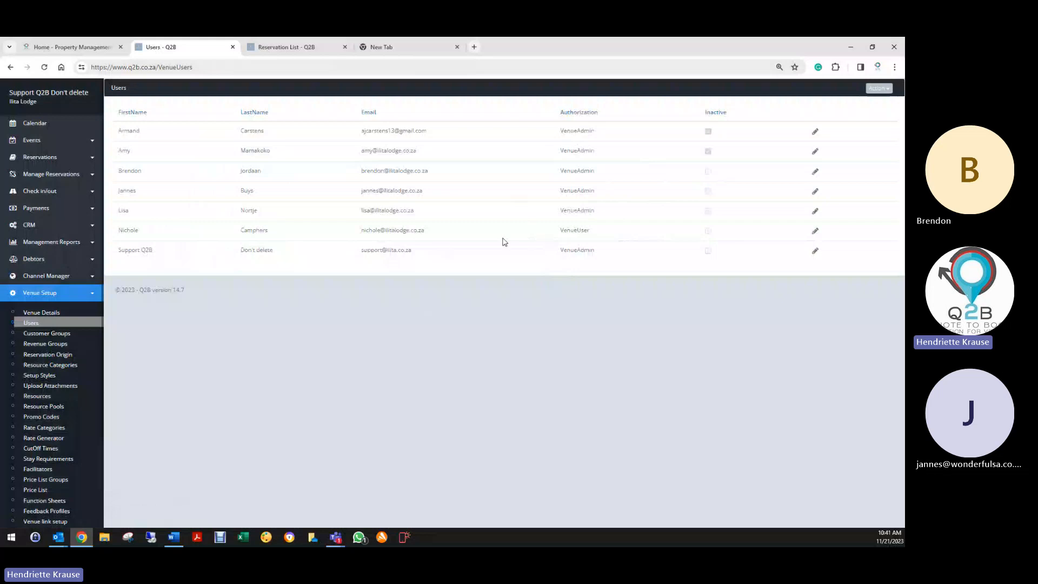
- Open the VenueUser record and review its start view, keeping Day as default availability view
{"action": "left_click", "coordinate": [815, 231]}
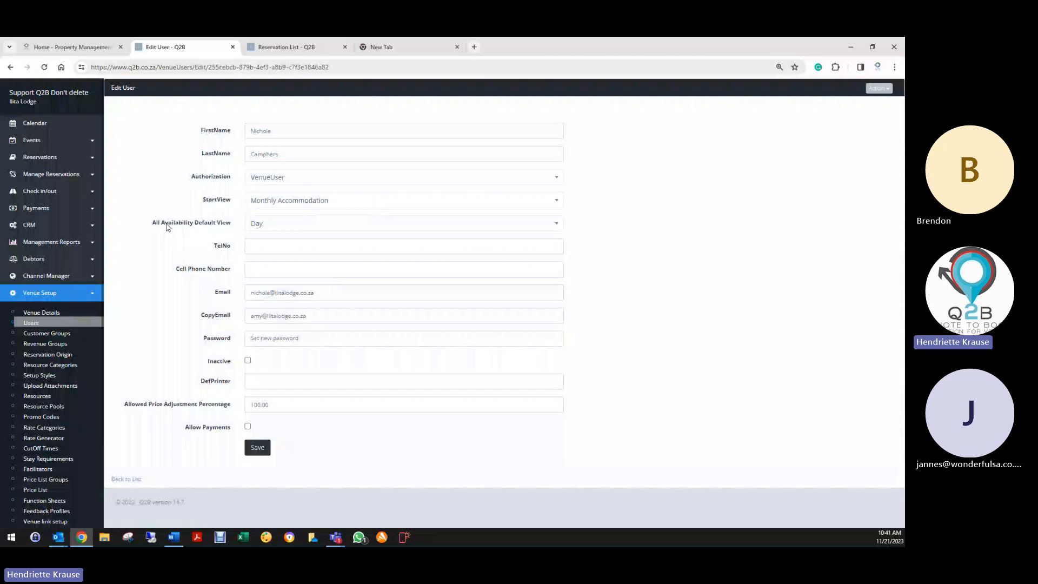
{"action": "left_click", "coordinate": [271, 201]}
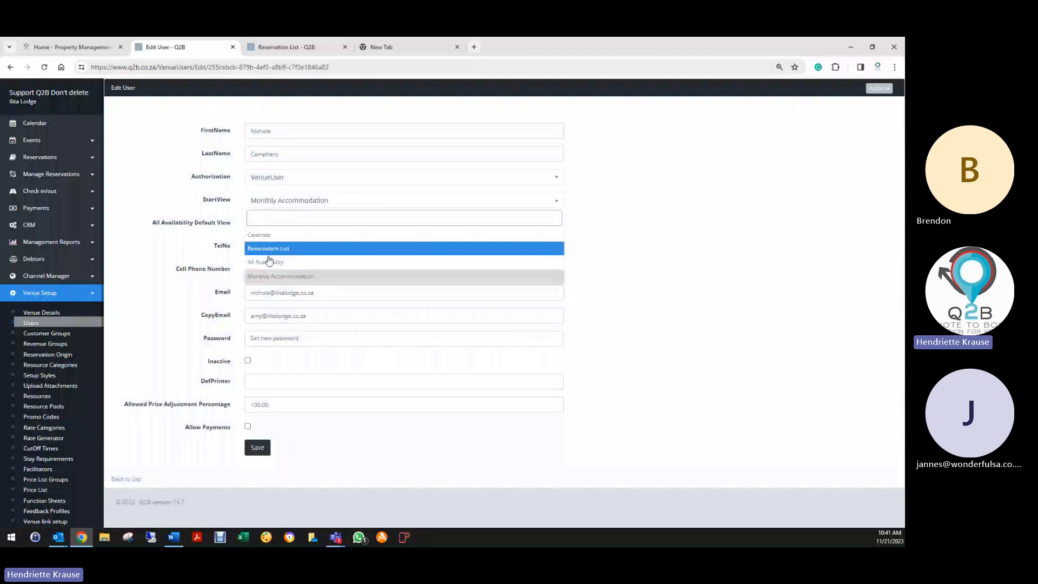
{"action": "left_click", "coordinate": [238, 222]}
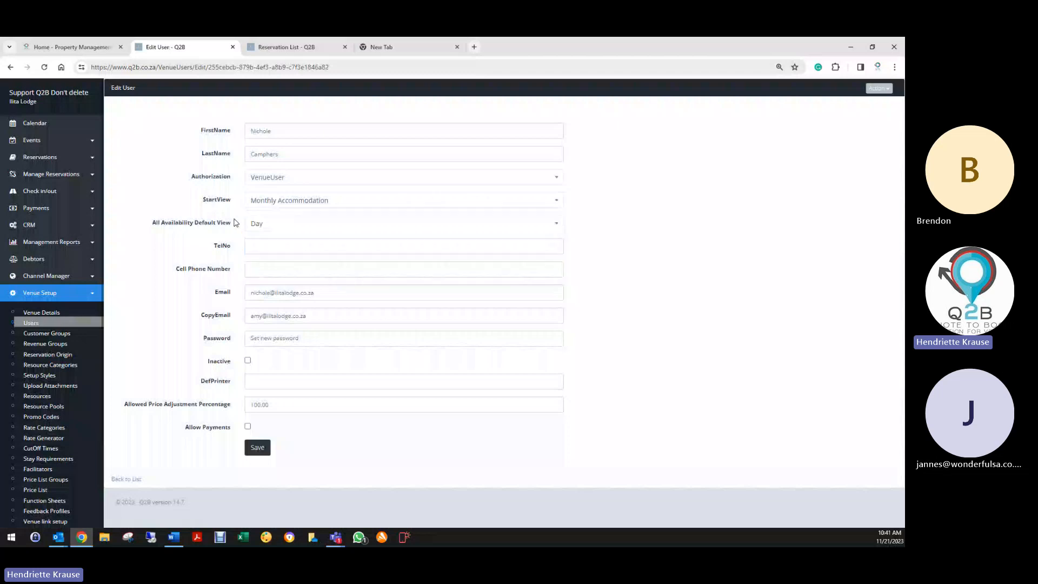
{"action": "left_click", "coordinate": [252, 223]}
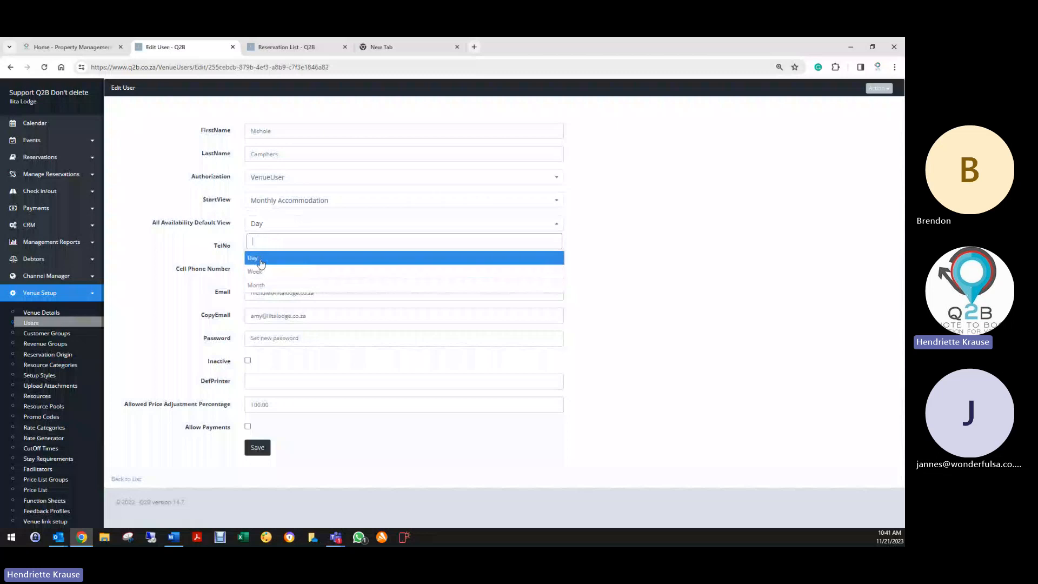
{"action": "left_click", "coordinate": [254, 261]}
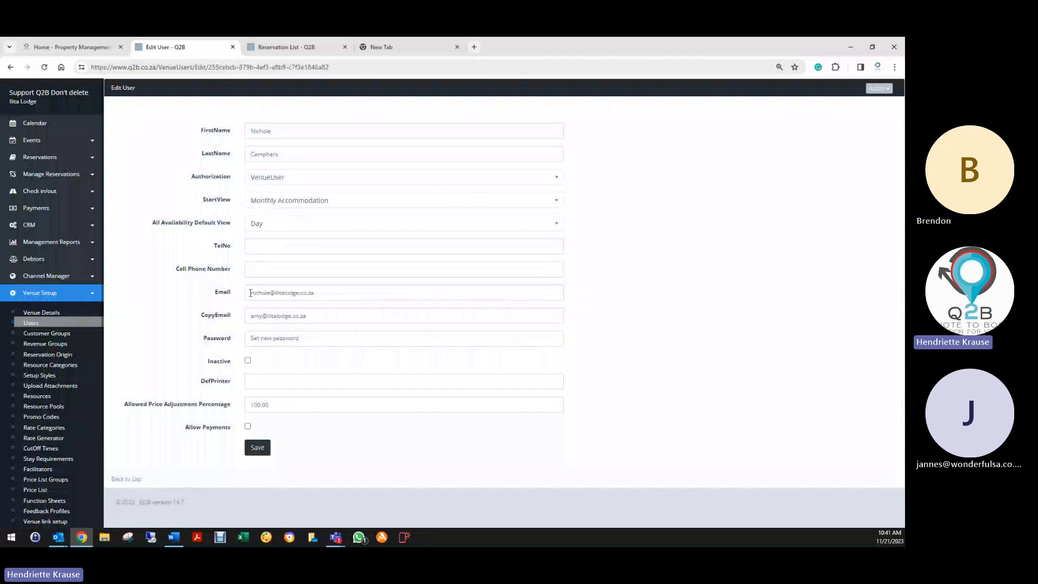
- Send the VenueUser's copy e-mails to another colleague, allow payments, and save
{"action": "left_click_drag", "start_coordinate": [250, 293], "coordinate": [335, 293]}
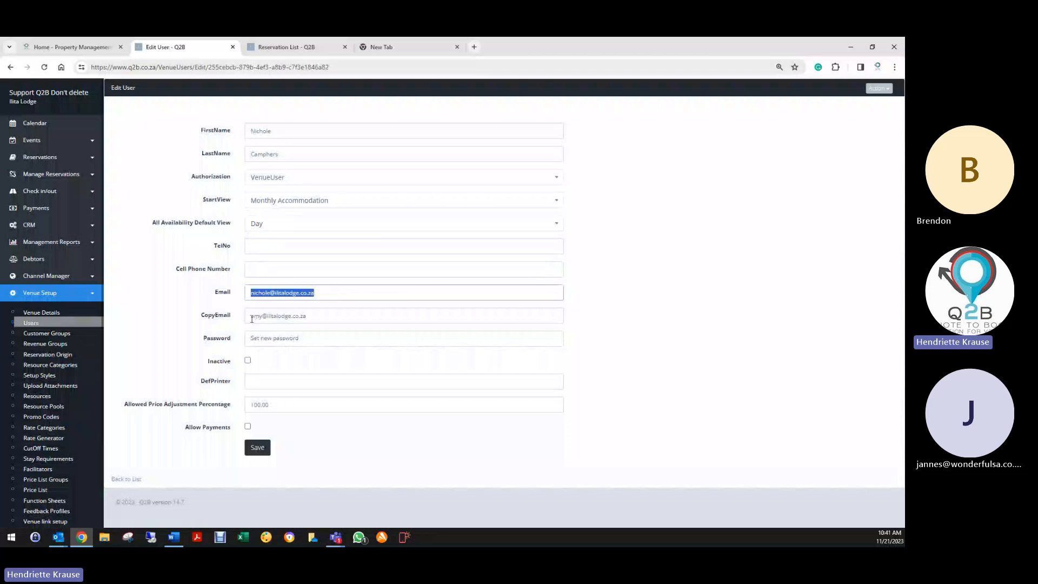
{"action": "left_click_drag", "start_coordinate": [251, 318], "coordinate": [260, 317]}
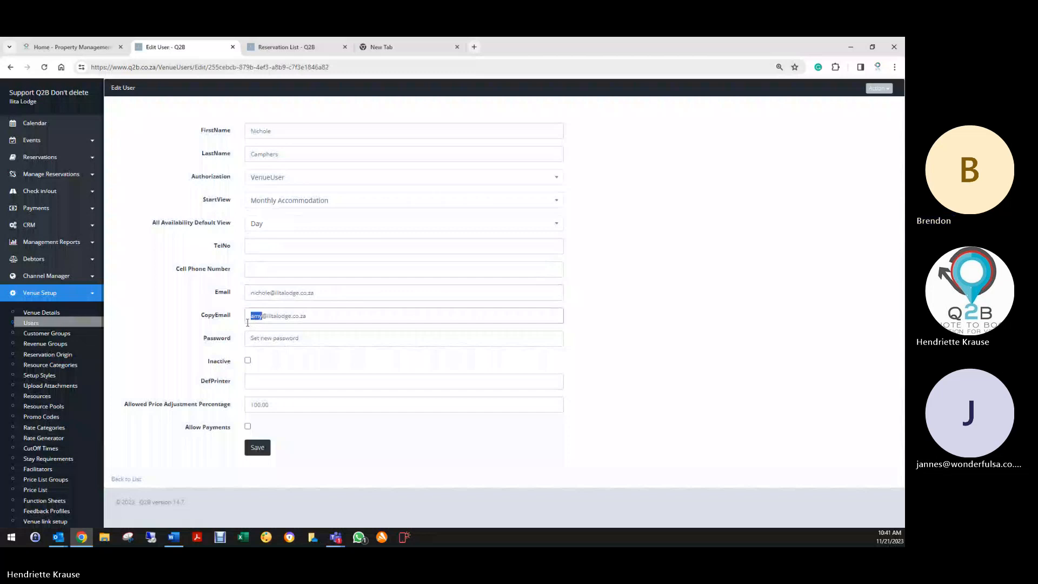
{"action": "type", "text": "brendon"}
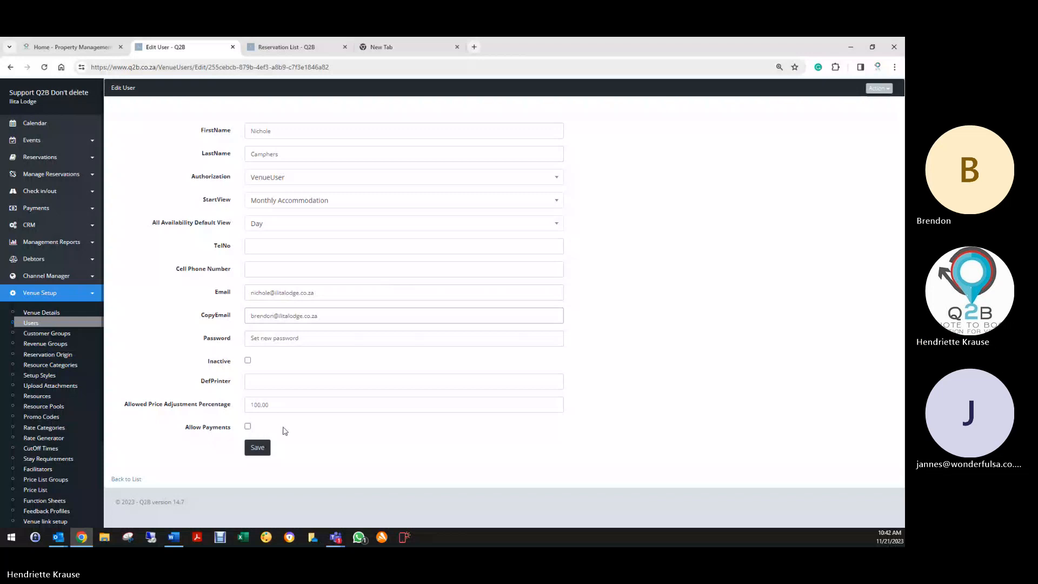
{"action": "left_click", "coordinate": [248, 427]}
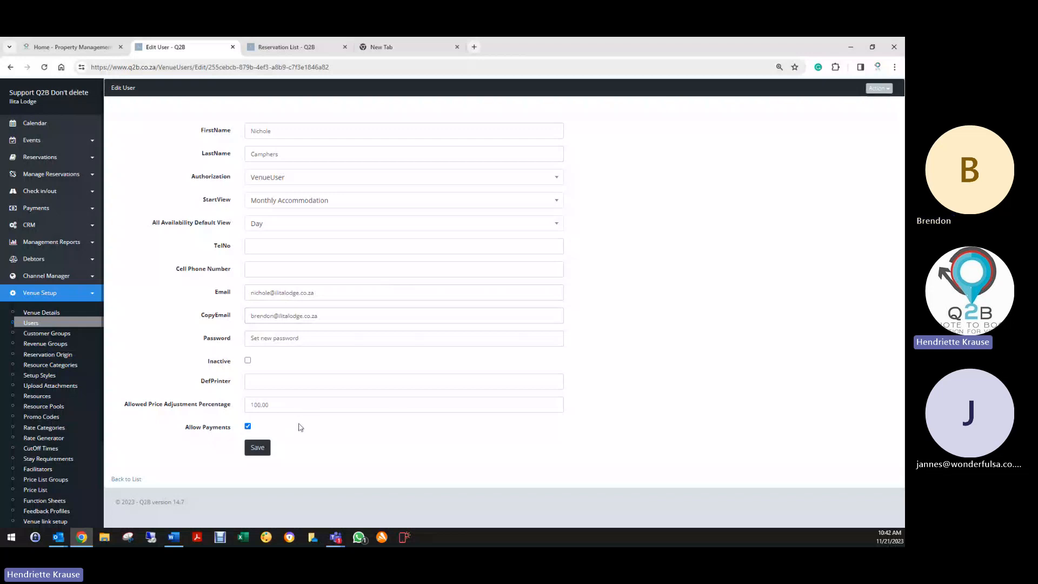
{"action": "left_click_drag", "start_coordinate": [279, 406], "coordinate": [239, 408]}
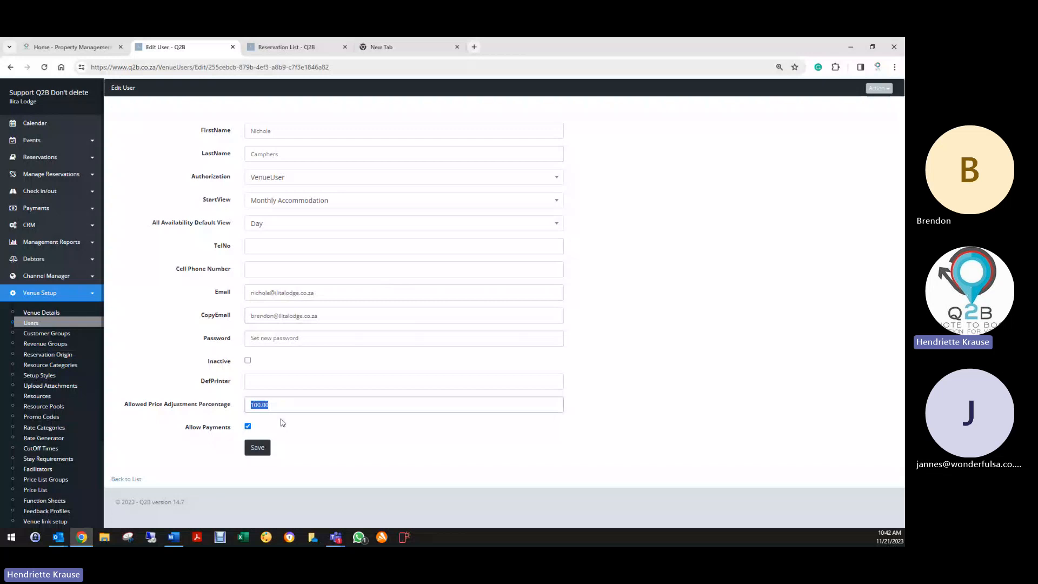
{"action": "left_click", "coordinate": [257, 448]}
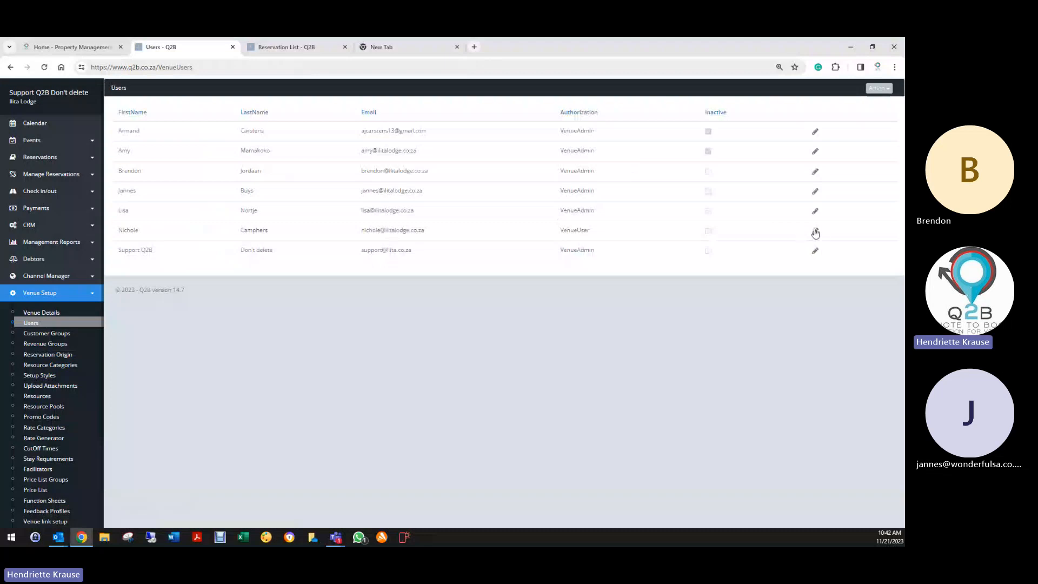
- Open the VenueUser account's access permissions page
{"action": "left_click", "coordinate": [815, 232]}
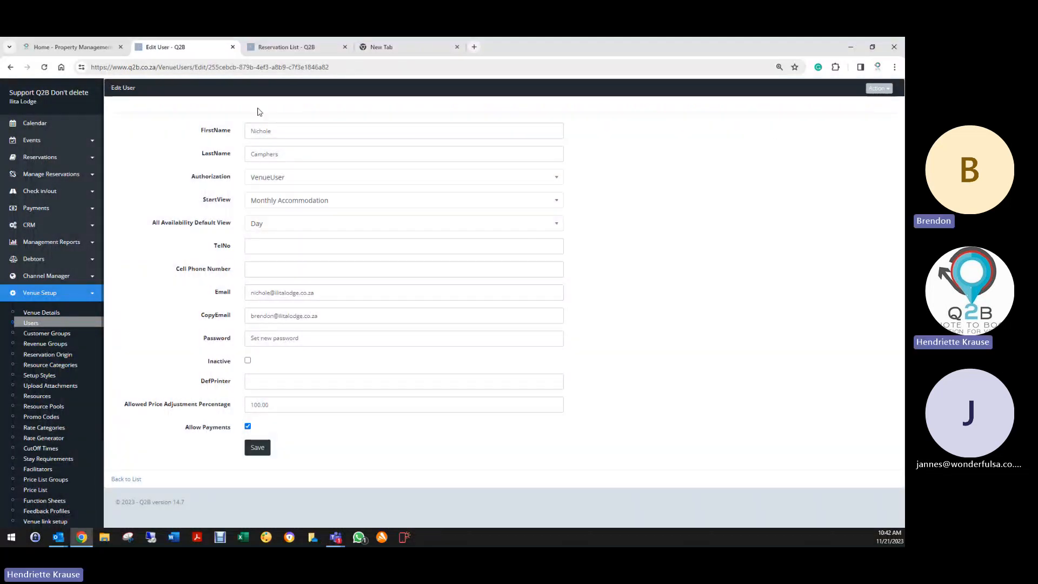
{"action": "left_click", "coordinate": [878, 91]}
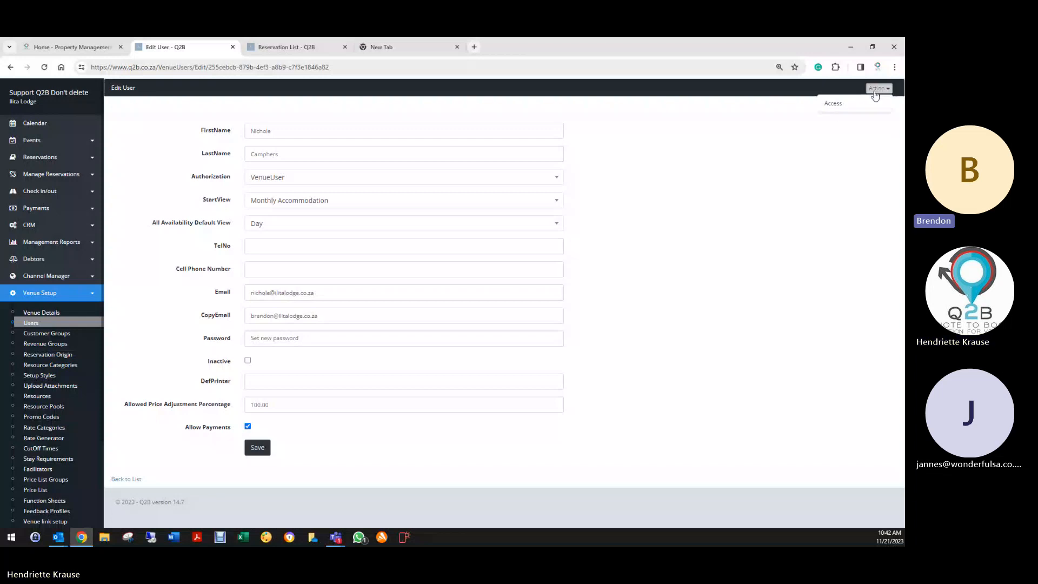
{"action": "left_click", "coordinate": [830, 104]}
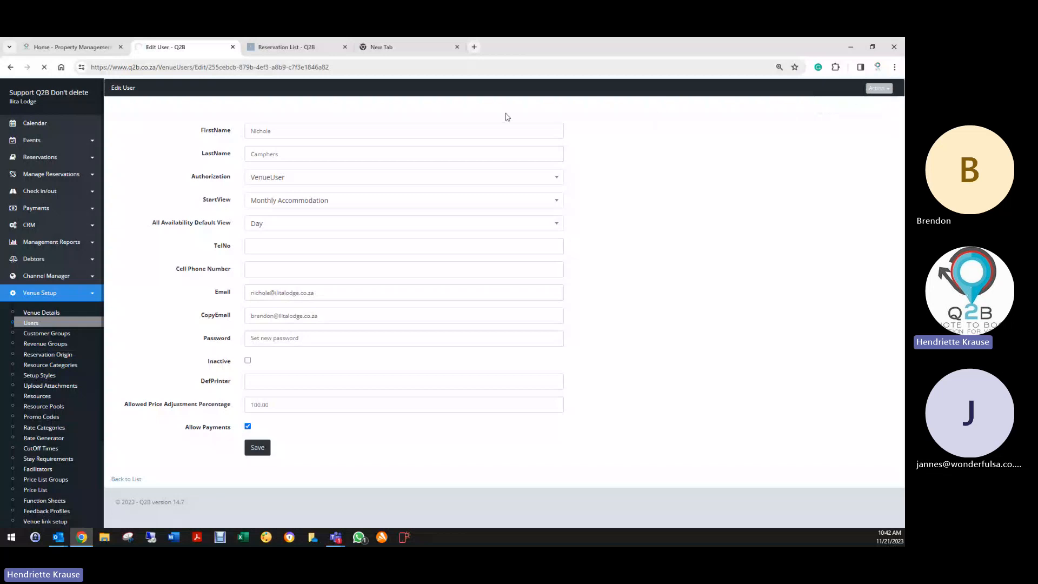
{"action": "left_click", "coordinate": [457, 47]}
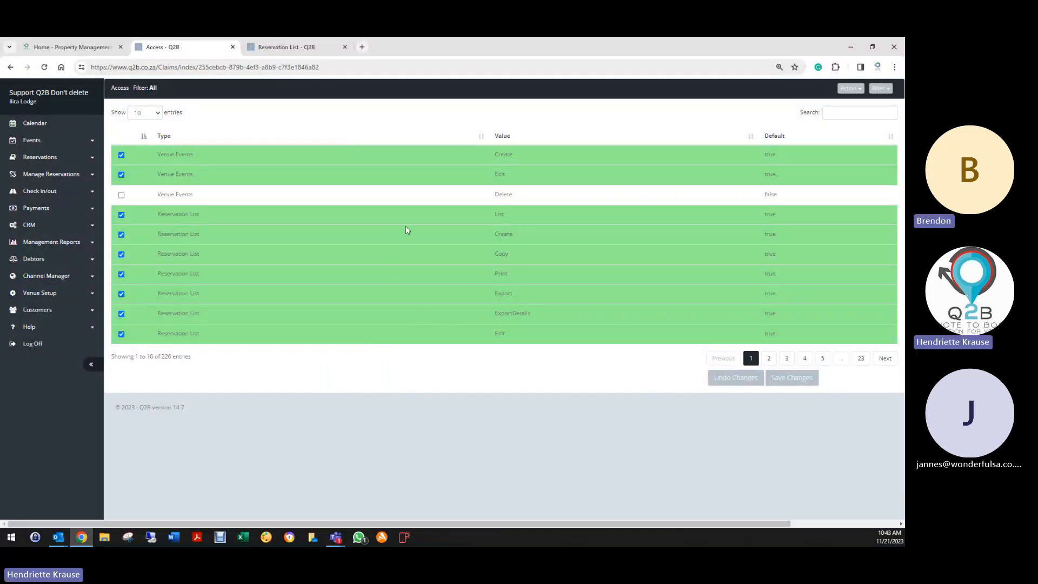
- Filter the access rights by Unassigned, Assigned, Default, then All
{"action": "left_click", "coordinate": [881, 88]}
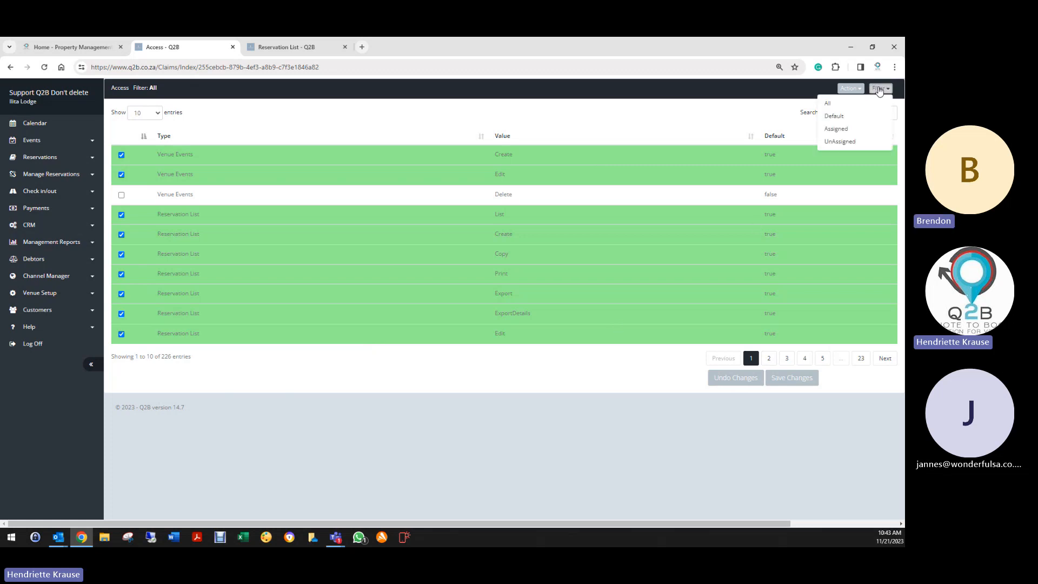
{"action": "left_click", "coordinate": [839, 141]}
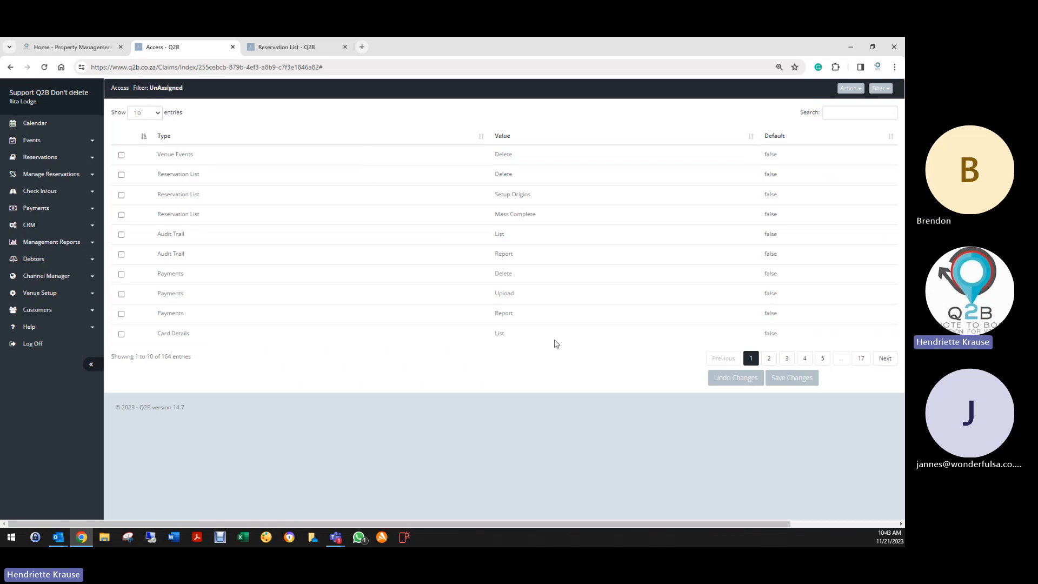
{"action": "left_click", "coordinate": [881, 89]}
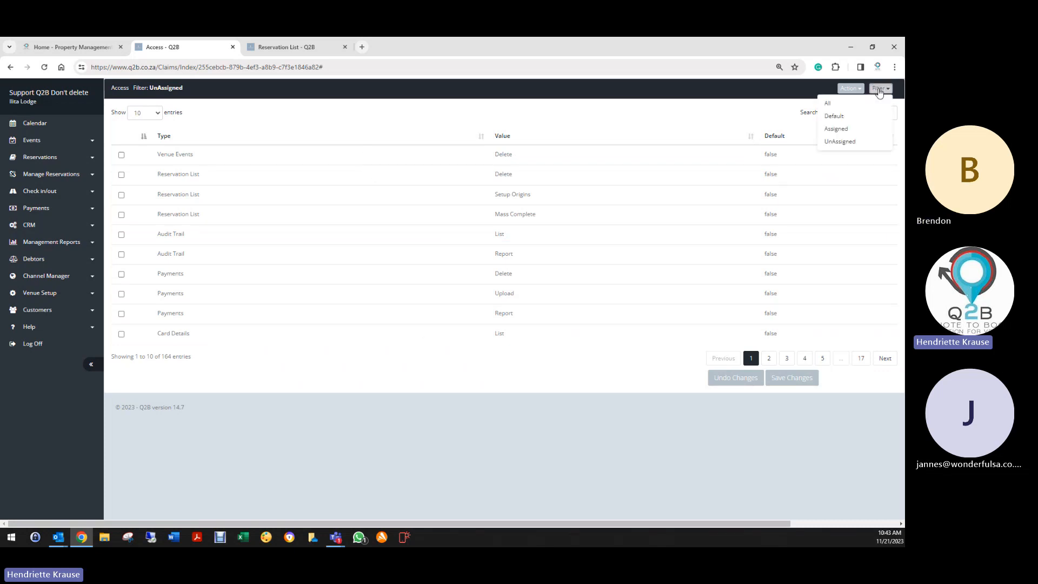
{"action": "left_click", "coordinate": [851, 128]}
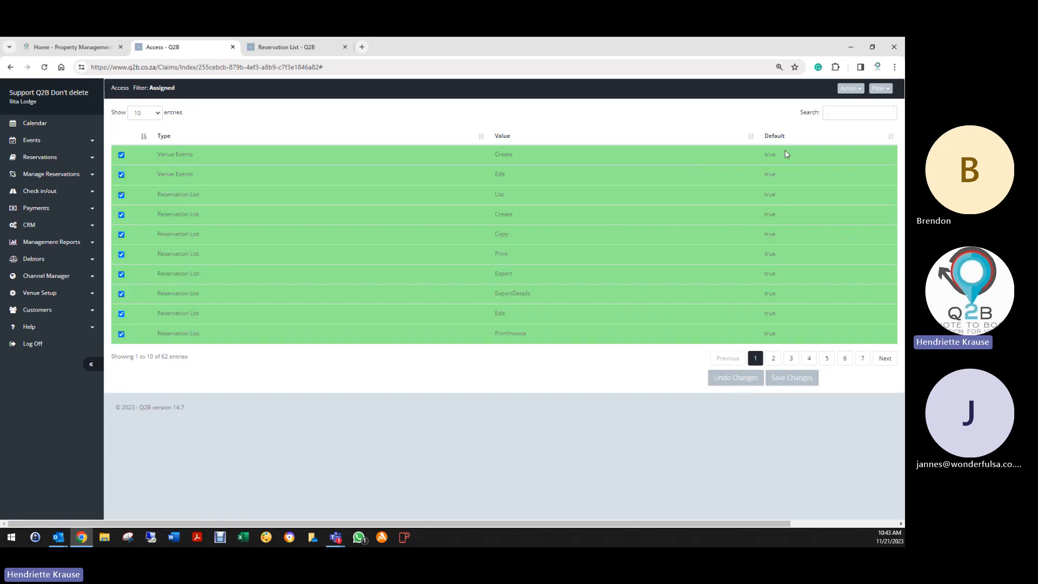
{"action": "left_click", "coordinate": [871, 89]}
{"action": "left_click", "coordinate": [835, 116]}
{"action": "left_click", "coordinate": [871, 88]}
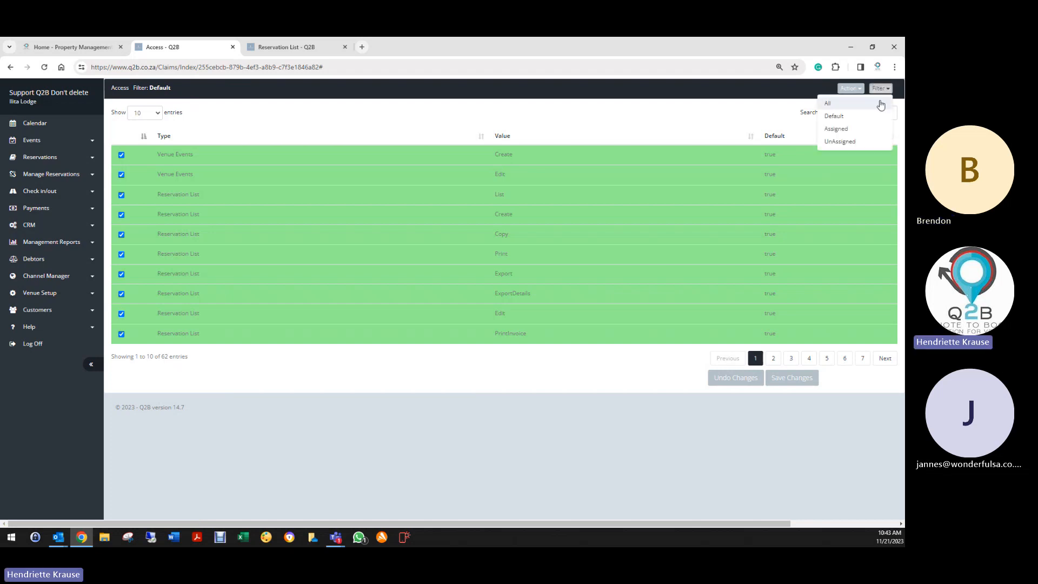
{"action": "left_click", "coordinate": [835, 106]}
- Search the access rights for 'reserva' to show the Reservation List permissions
{"action": "left_click", "coordinate": [886, 113]}
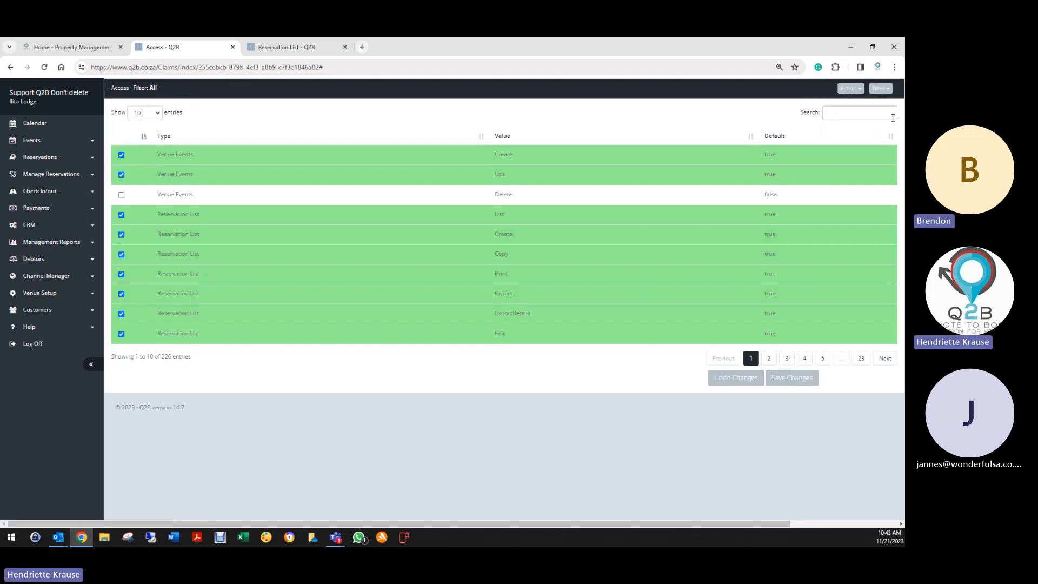
{"action": "type", "text": "reservv"}
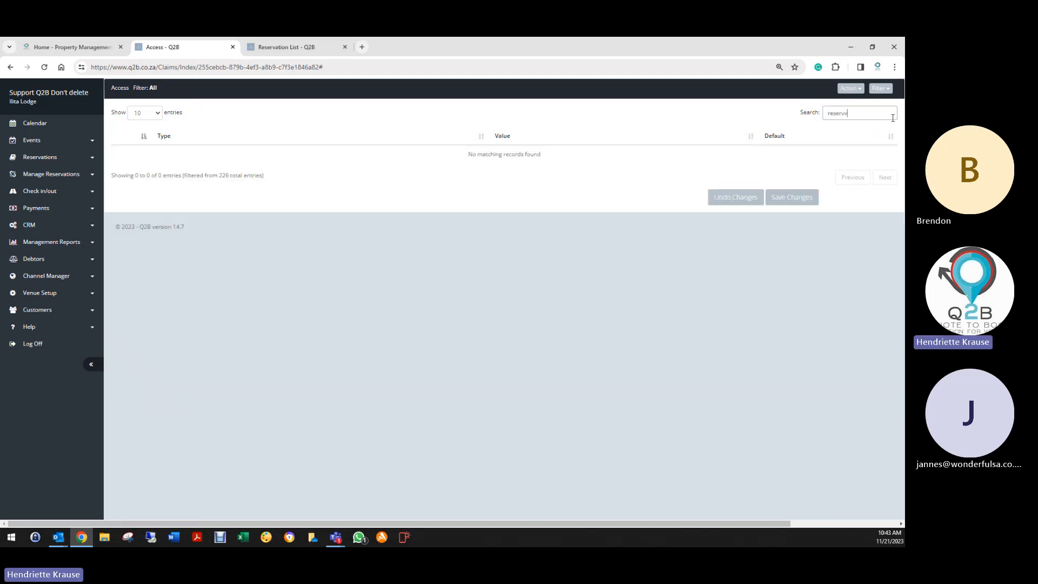
{"action": "key", "text": "BackSpace"}
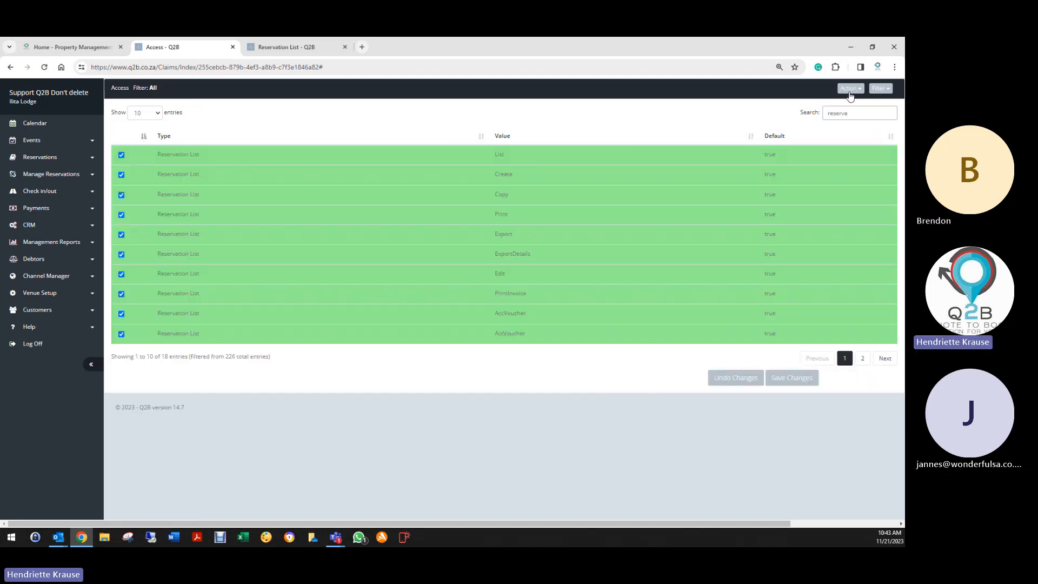
{"action": "type", "text": "a"}
{"action": "left_click", "coordinate": [121, 195]}
{"action": "left_click", "coordinate": [283, 47]}
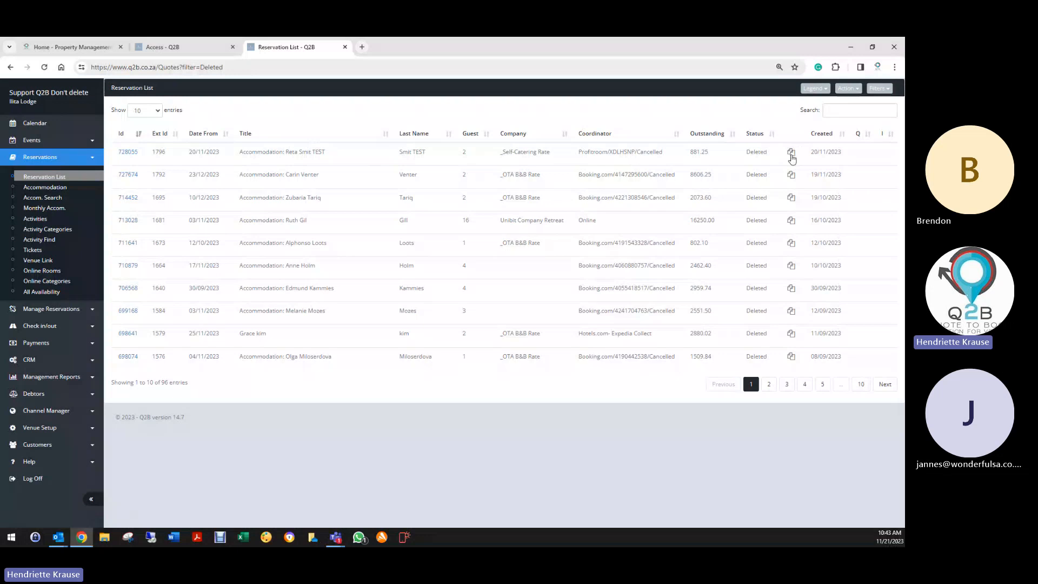
{"action": "left_click", "coordinate": [162, 47]}
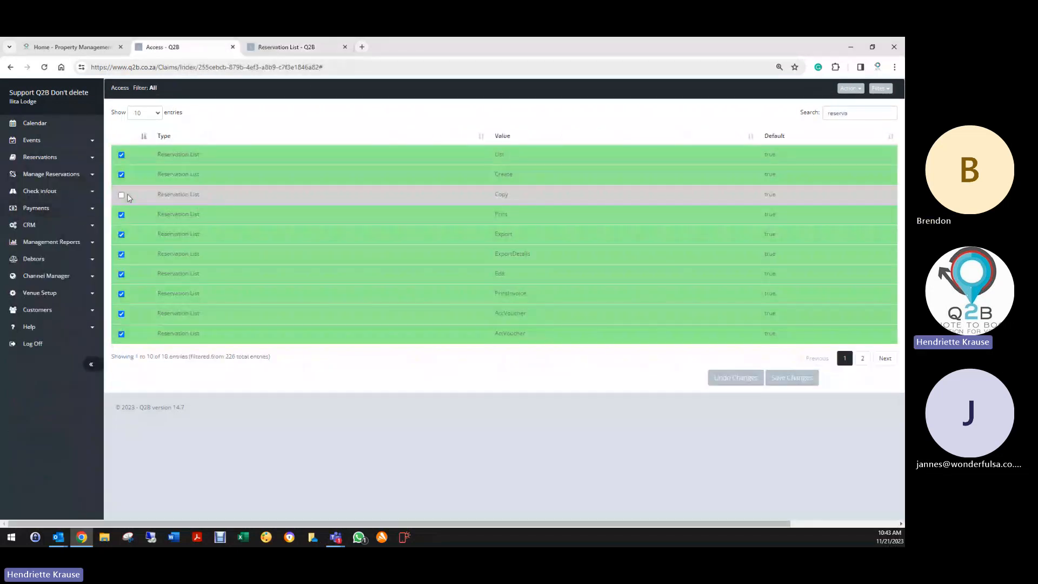
{"action": "left_click", "coordinate": [127, 194]}
{"action": "left_click", "coordinate": [123, 196]}
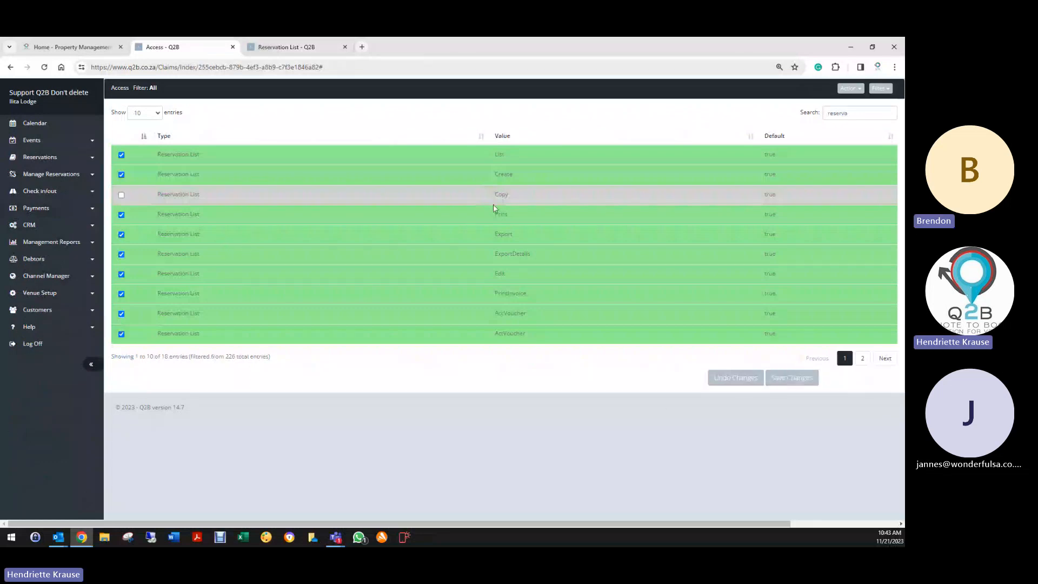
{"action": "left_click", "coordinate": [122, 195]}
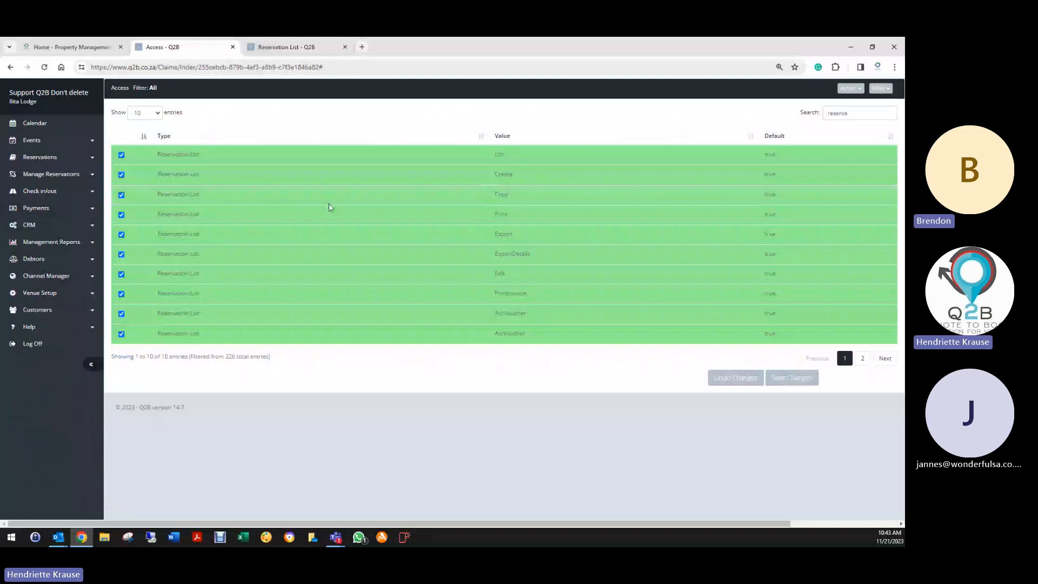
{"action": "double_click", "coordinate": [835, 114]}
{"action": "type", "text": "pa"}
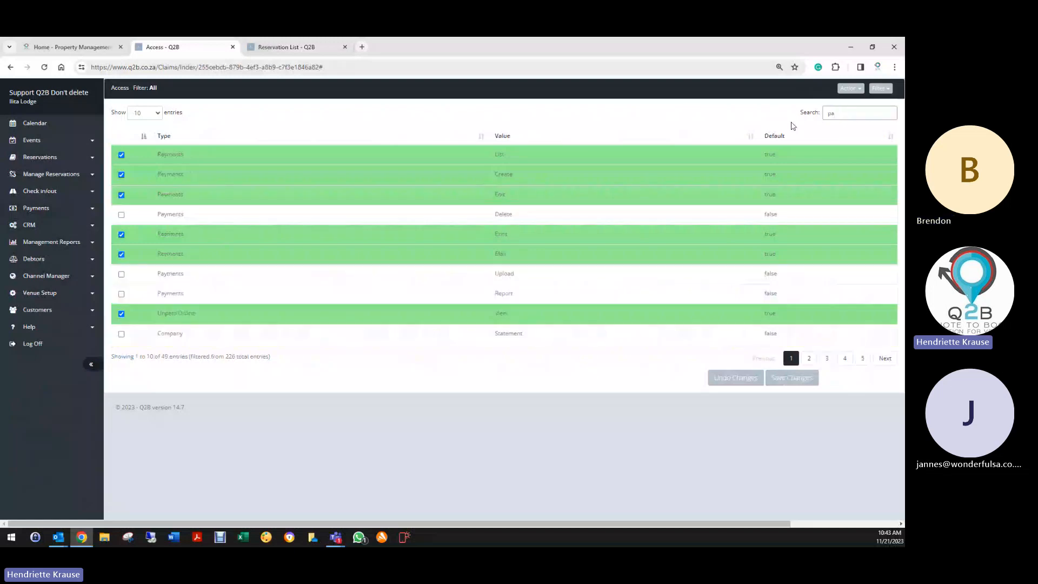
{"action": "type", "text": "yments"}
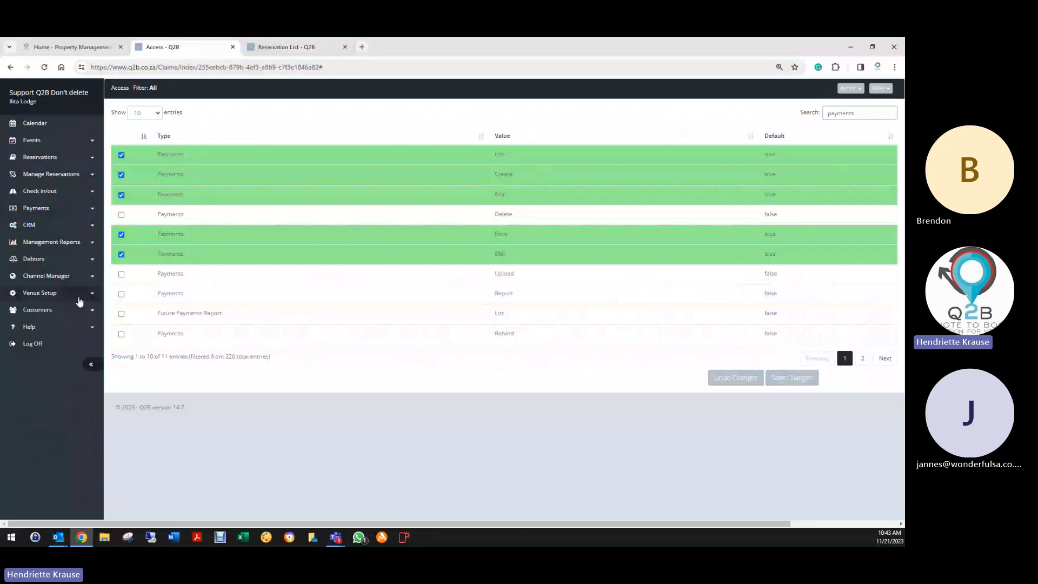
{"action": "left_click", "coordinate": [122, 294]}
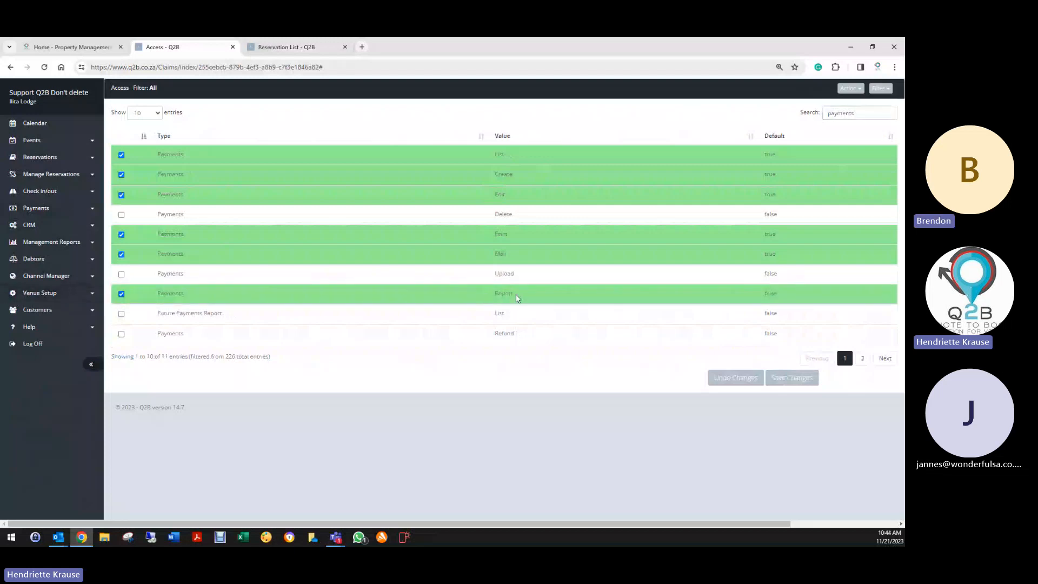
{"action": "left_click", "coordinate": [121, 294]}
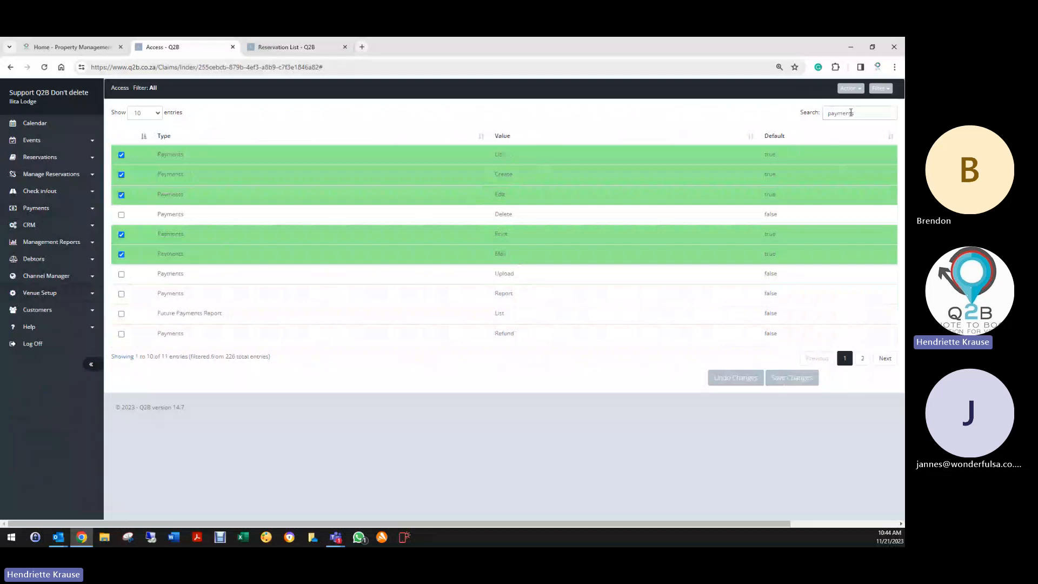
{"action": "left_click_drag", "start_coordinate": [857, 113], "coordinate": [811, 118]}
{"action": "type", "text": "res"}
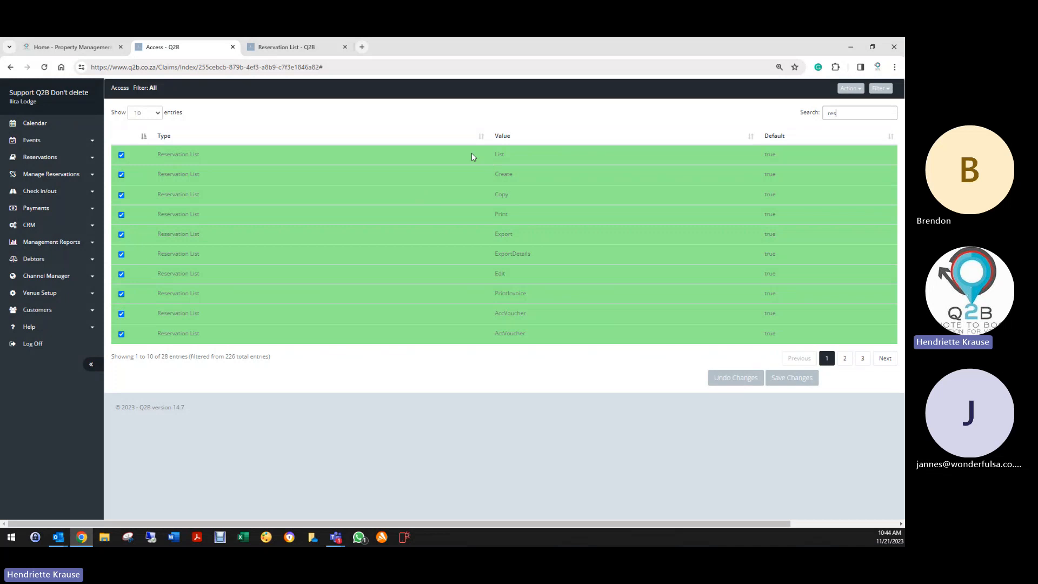
{"action": "double_click", "coordinate": [859, 112]}
- Return to the Edit User form and save the user
{"action": "left_click", "coordinate": [9, 66]}
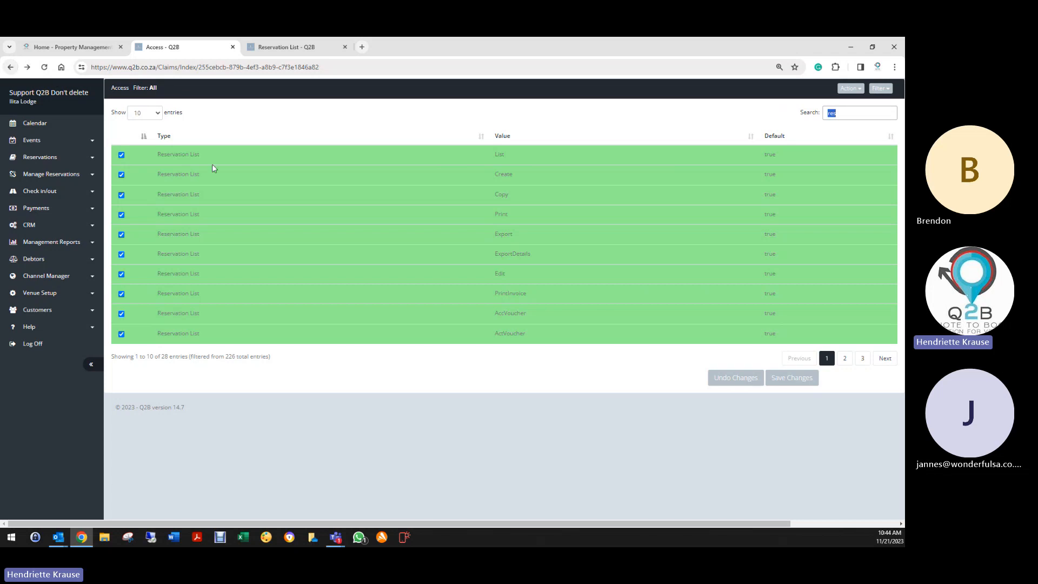
{"action": "left_click", "coordinate": [10, 67]}
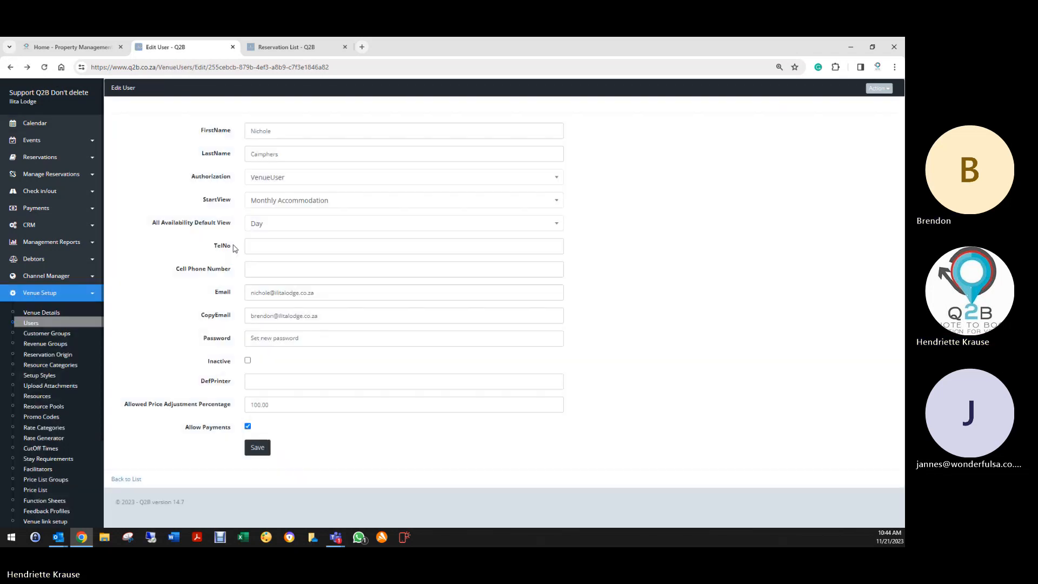
{"action": "left_click", "coordinate": [258, 447]}
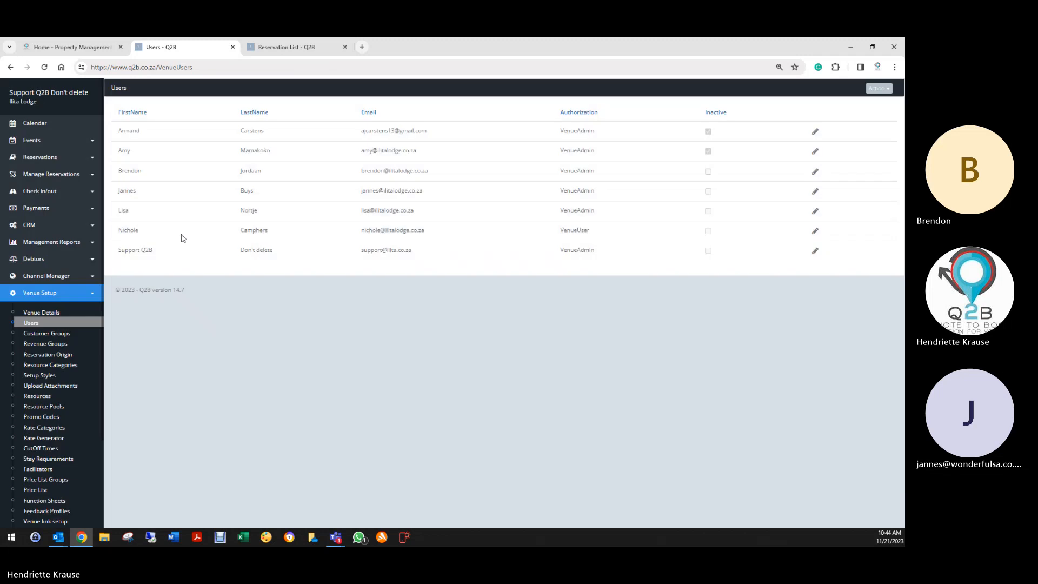
- Change another admin user's copy e-mail name to a colleague's and save
{"action": "left_click", "coordinate": [815, 171]}
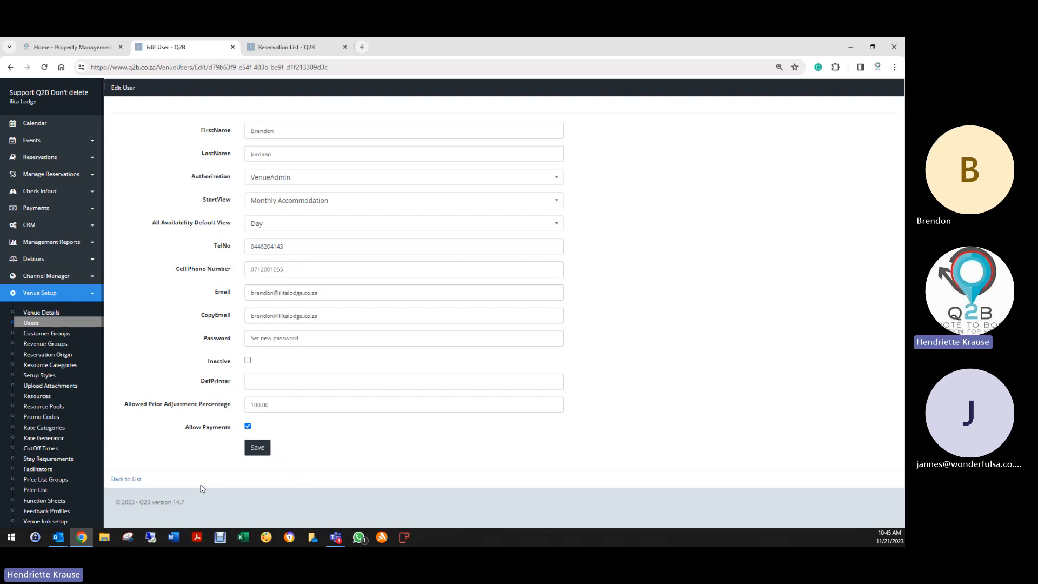
{"action": "left_click", "coordinate": [131, 480]}
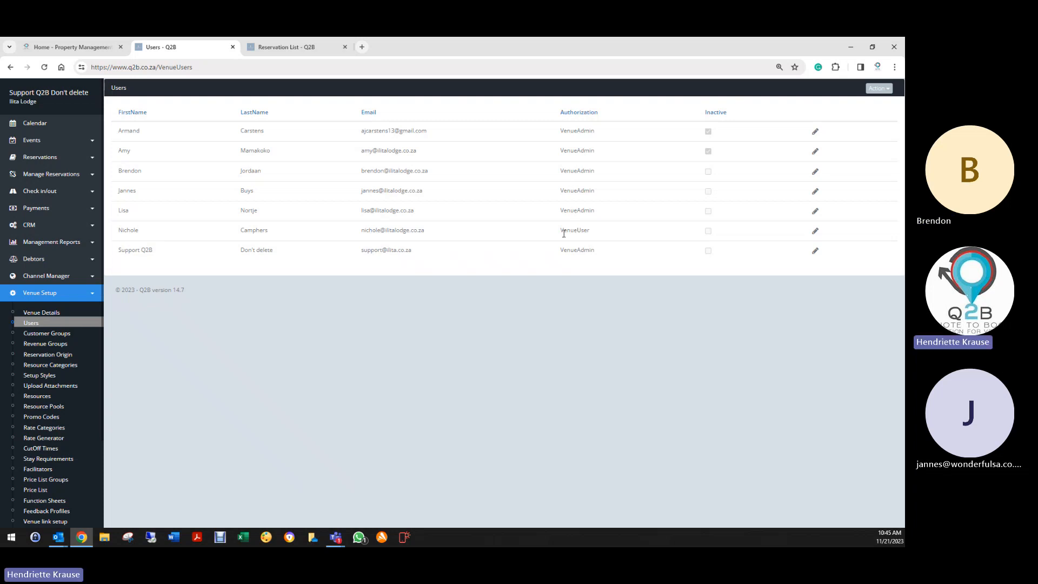
{"action": "left_click", "coordinate": [815, 211]}
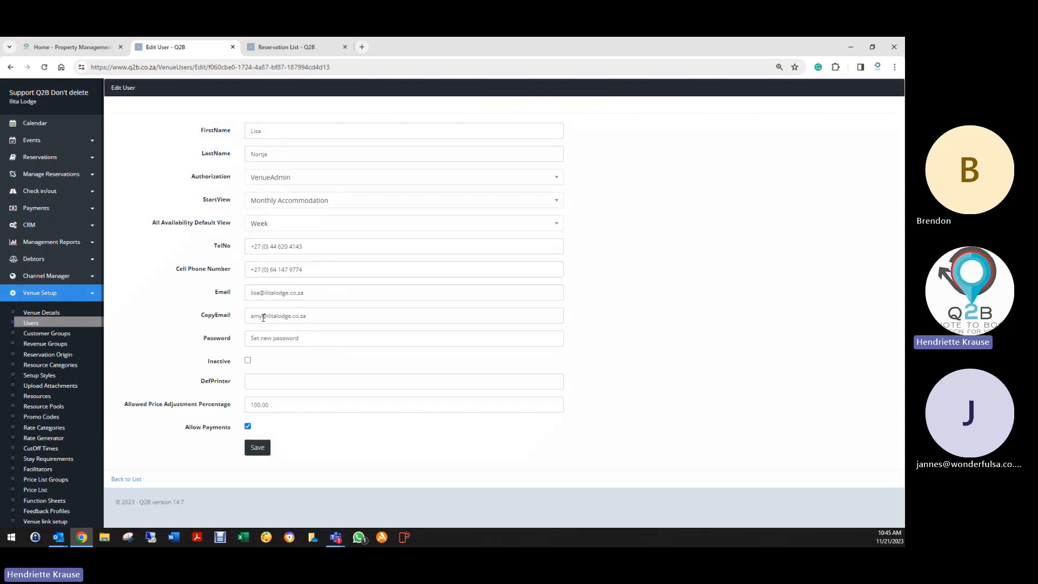
{"action": "left_click_drag", "start_coordinate": [263, 316], "coordinate": [249, 316]}
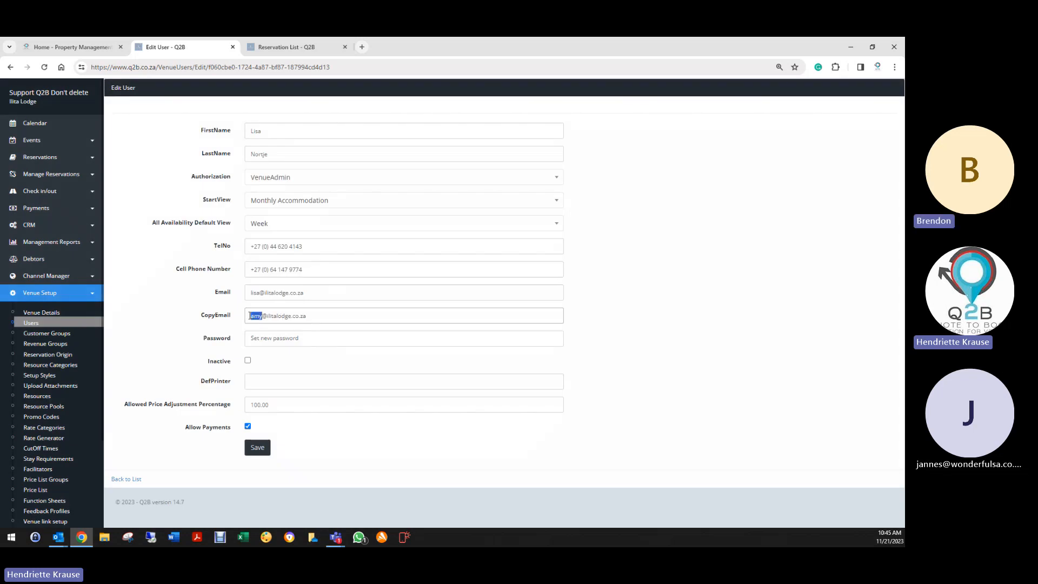
{"action": "type", "text": "brendo"}
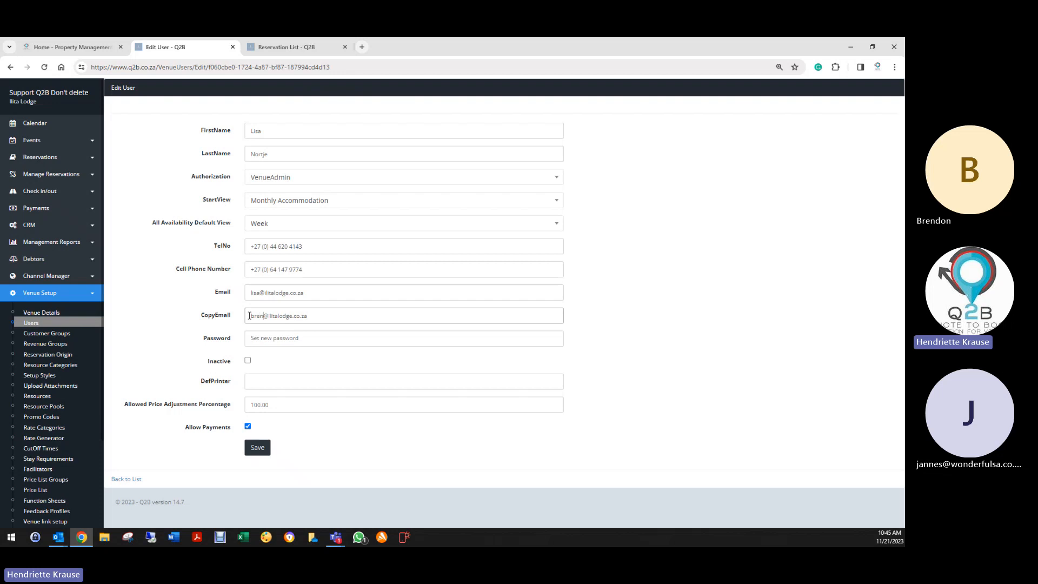
{"action": "type", "text": "n"}
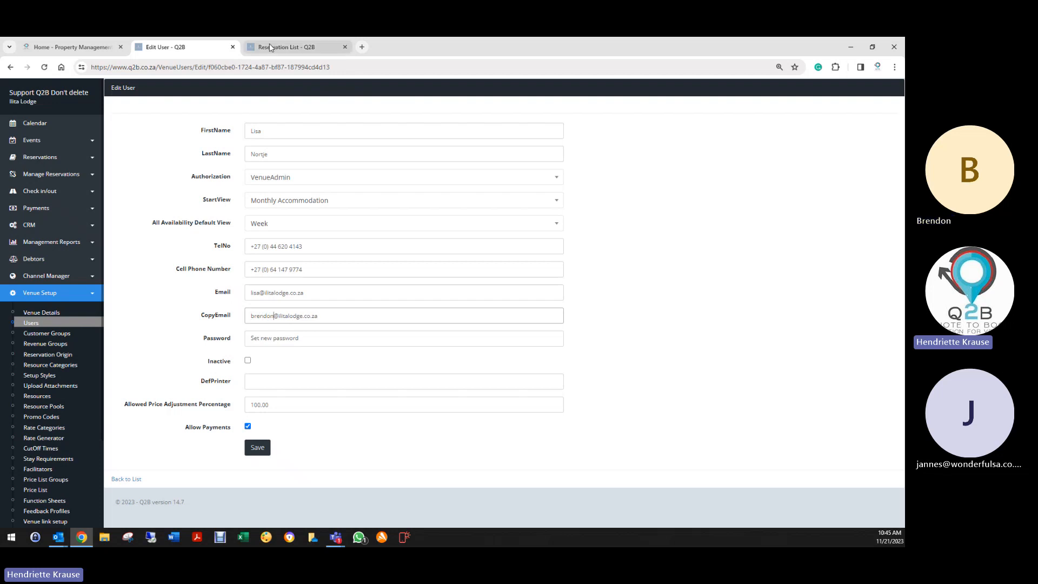
{"action": "left_click", "coordinate": [262, 452]}
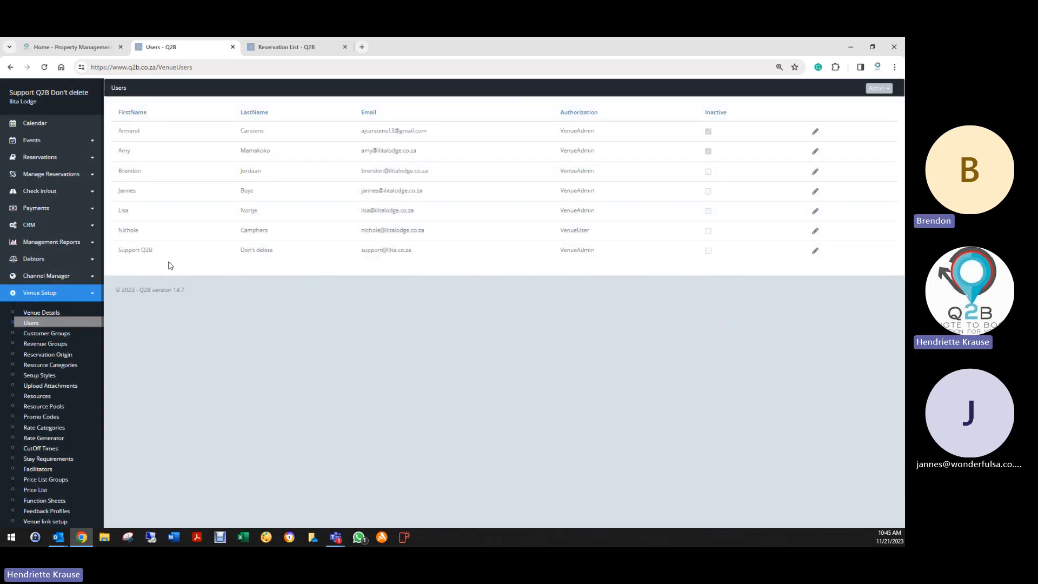
{"action": "scroll", "coordinate": [47, 329], "scroll_direction": "down", "scroll_amount": 2}
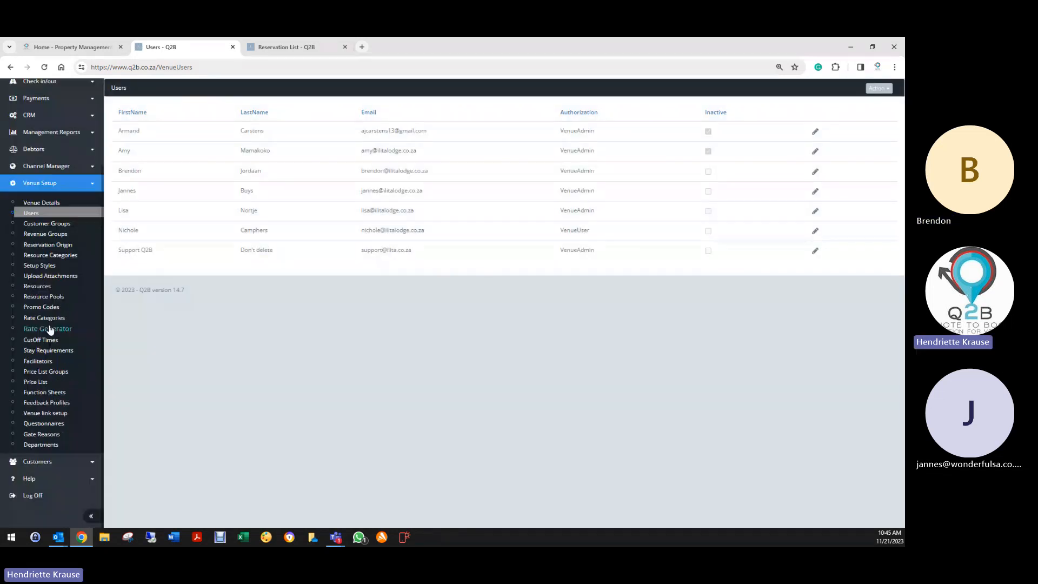
- Edit the Accom Cust customer group's name and save it
{"action": "left_click", "coordinate": [33, 226]}
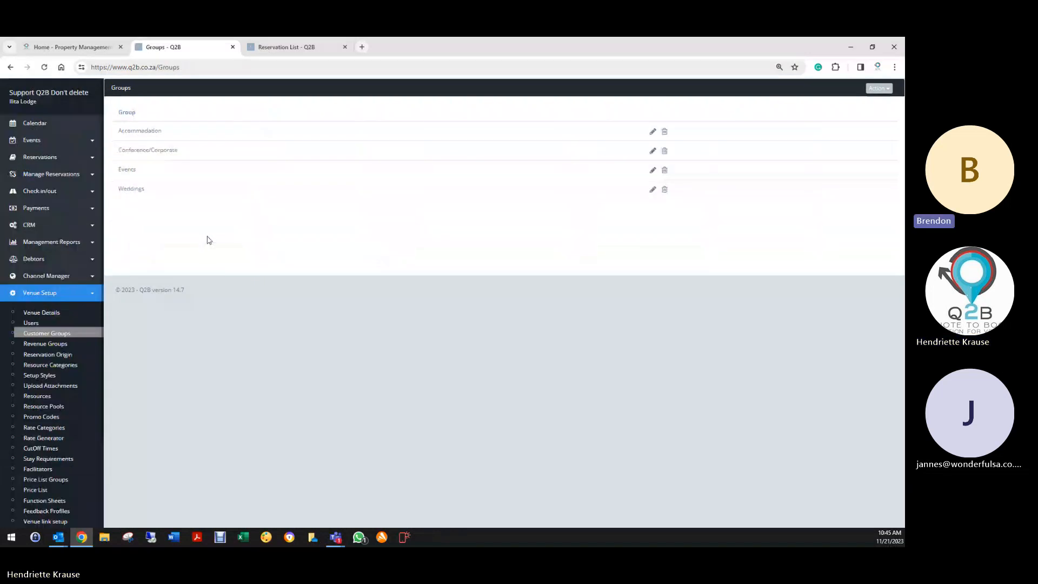
{"action": "left_click", "coordinate": [652, 132]}
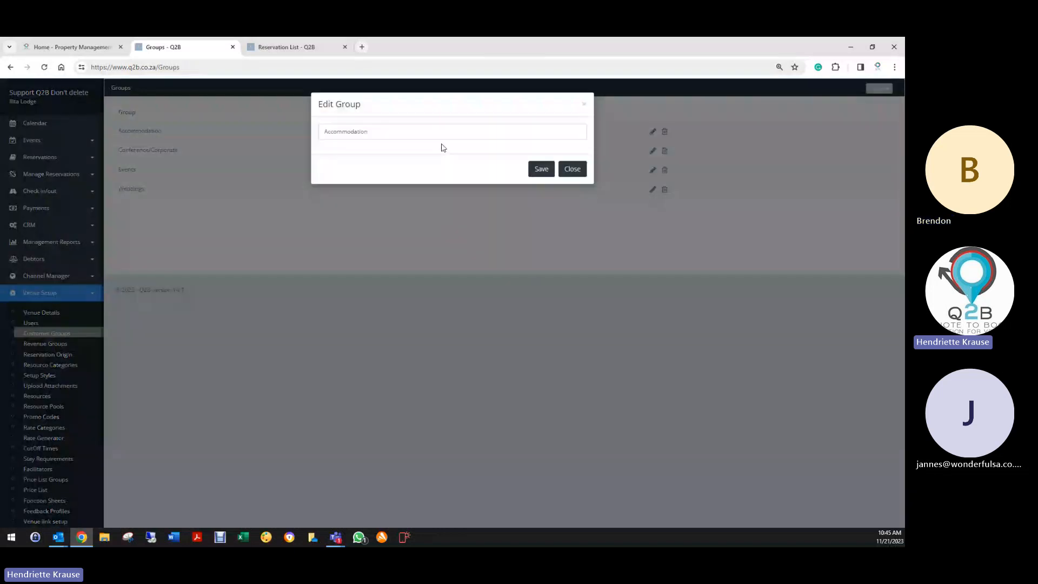
{"action": "type", "text": "Cust"}
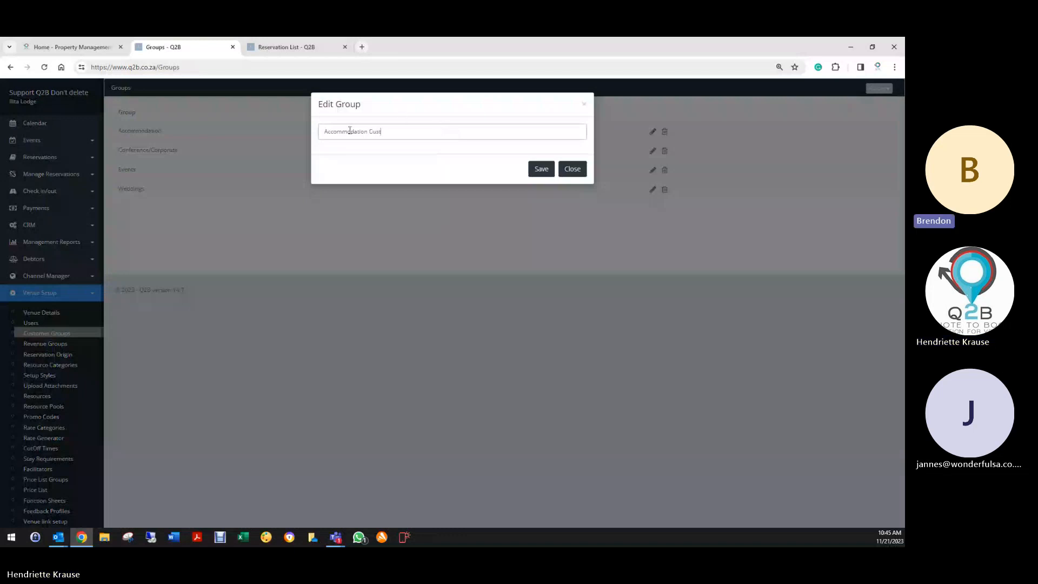
{"action": "left_click_drag", "start_coordinate": [348, 132], "coordinate": [365, 132]}
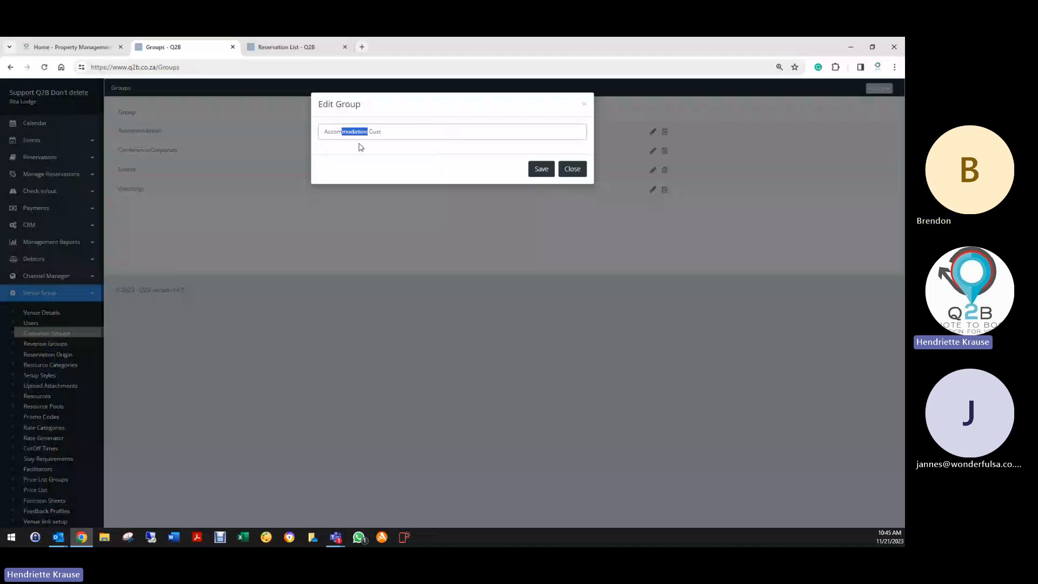
{"action": "key", "text": "BackSpace"}
{"action": "left_click", "coordinate": [541, 169]}
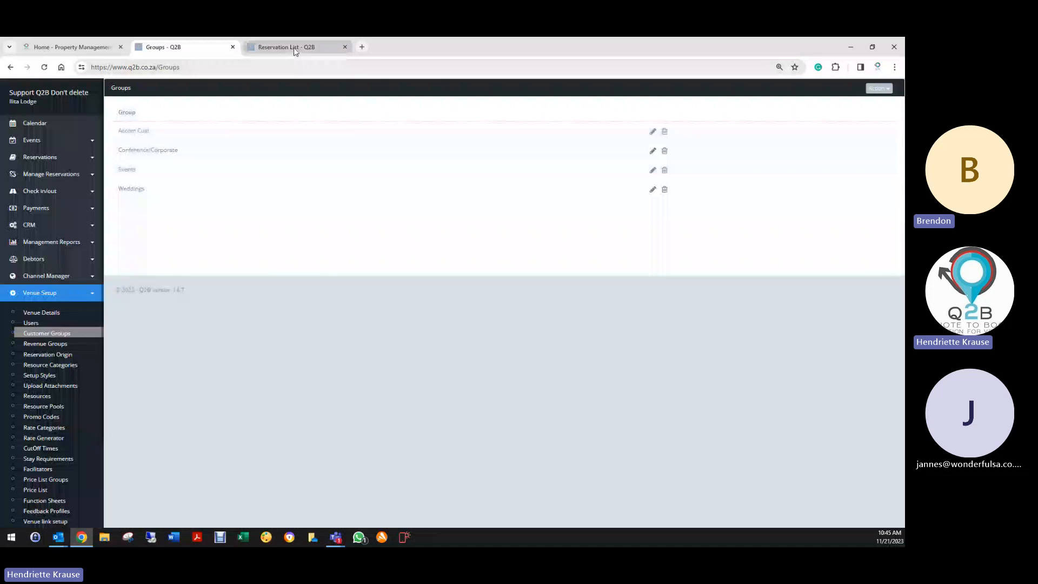
- Check the customer group choices on the first deleted reservation
{"action": "left_click", "coordinate": [295, 52]}
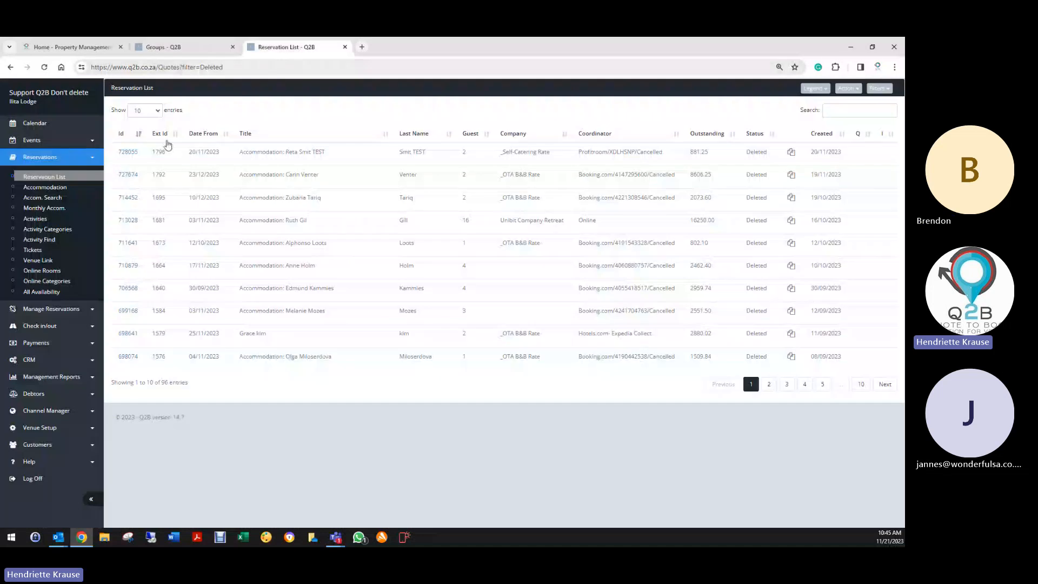
{"action": "left_click", "coordinate": [128, 152]}
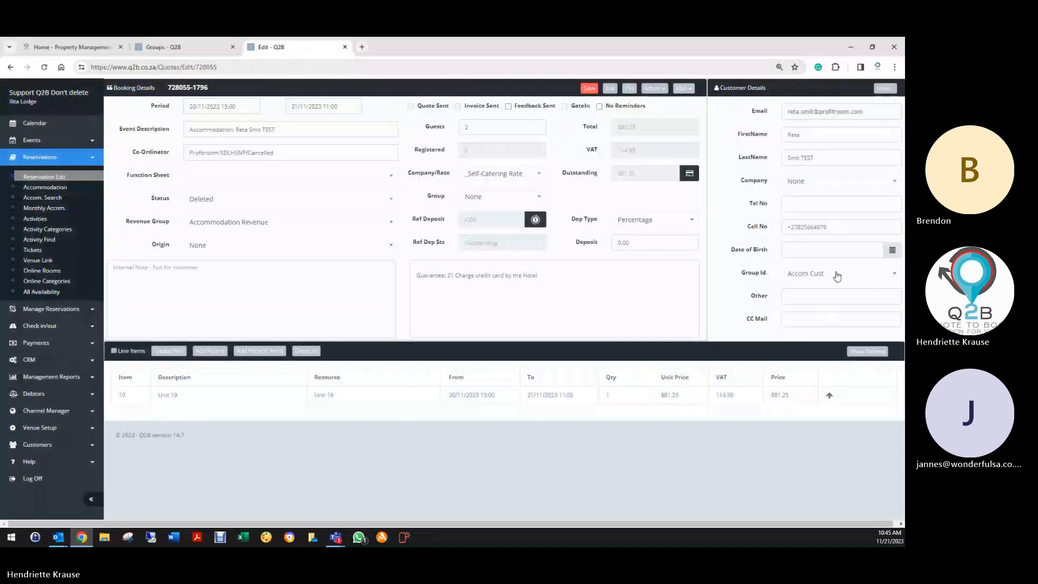
{"action": "left_click", "coordinate": [827, 273]}
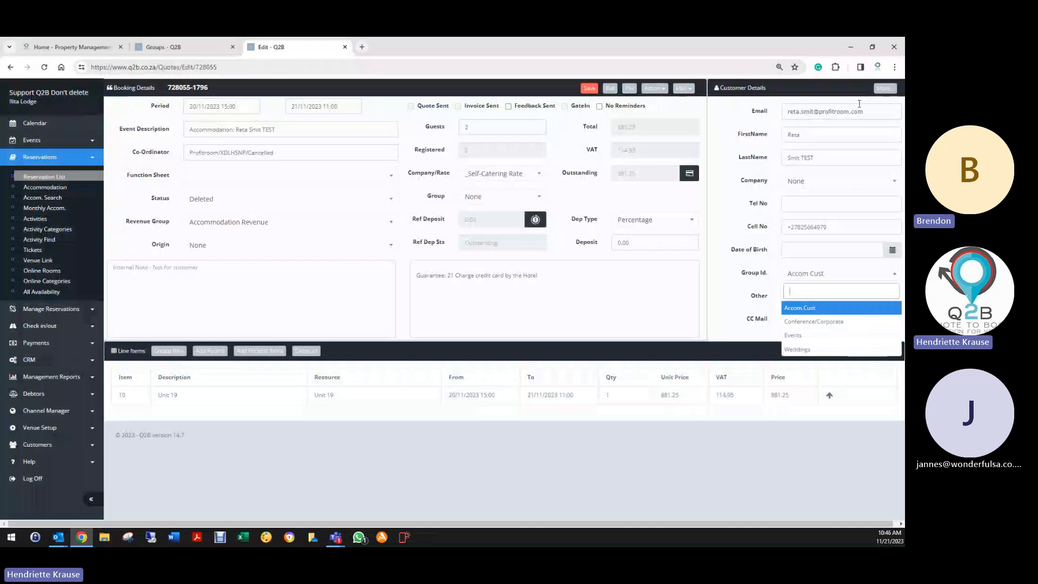
- Rename the Accom Cust group to Accommodation and save
{"action": "left_click", "coordinate": [163, 47]}
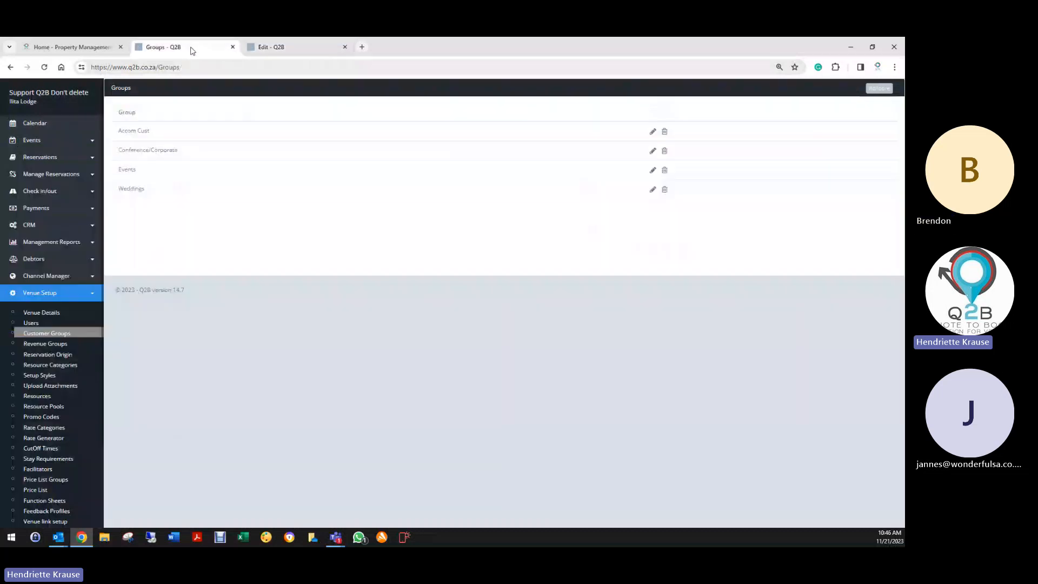
{"action": "left_click", "coordinate": [653, 131]}
{"action": "left_click_drag", "start_coordinate": [346, 131], "coordinate": [386, 131]}
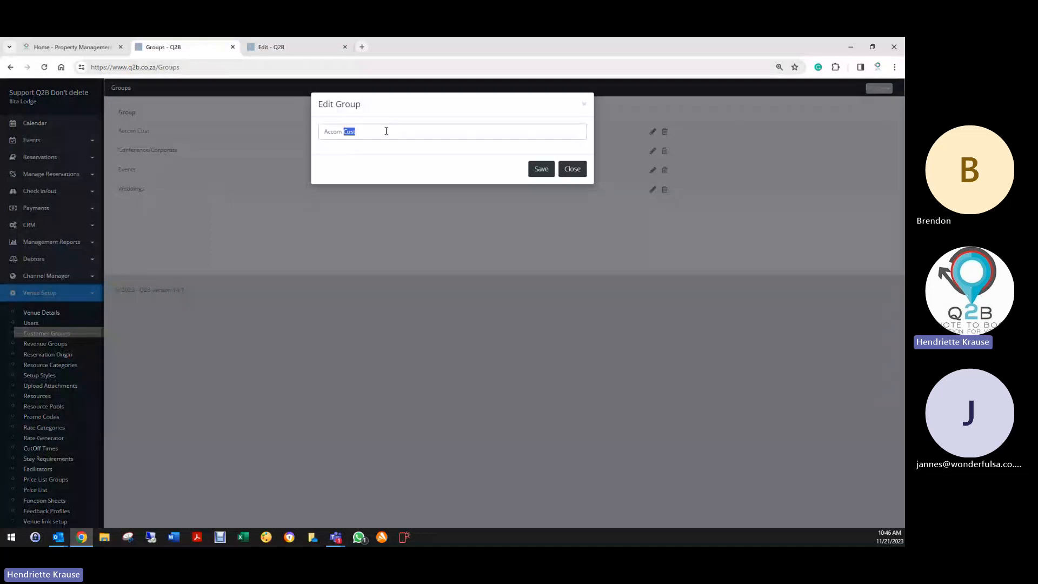
{"action": "key", "text": "BackSpace"}
{"action": "type", "text": "mod"}
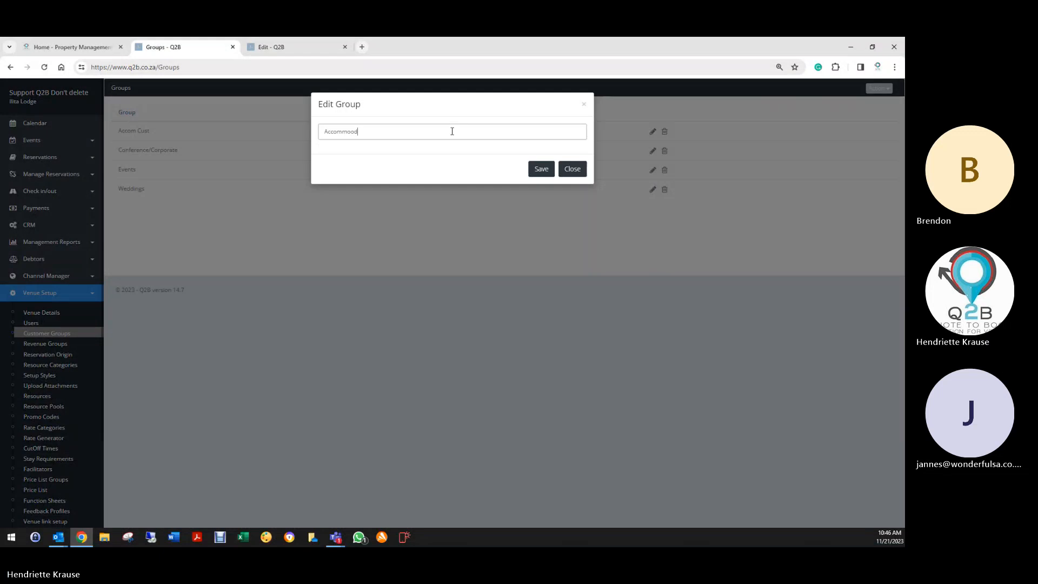
{"action": "type", "text": "ation"}
{"action": "left_click", "coordinate": [541, 169]}
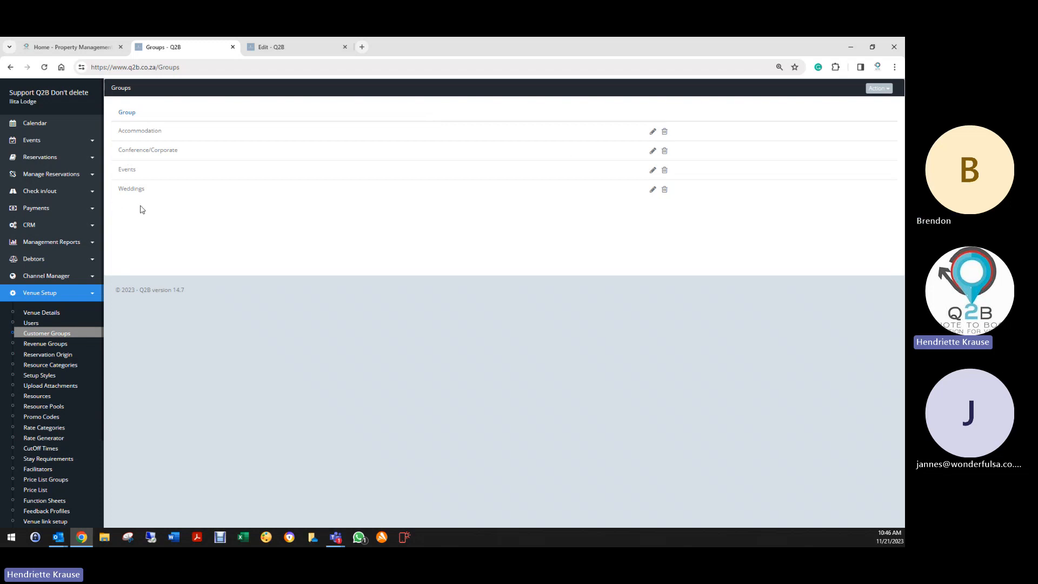
- Start a new customer group, cancel it without adding one, and open the Revenue Groups list
{"action": "left_click", "coordinate": [877, 88]}
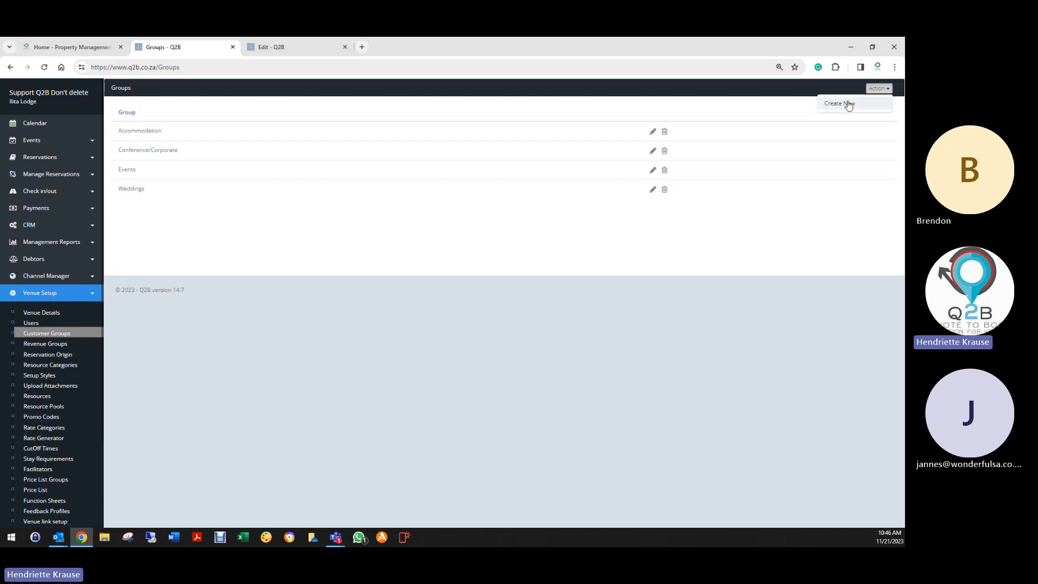
{"action": "left_click", "coordinate": [846, 104]}
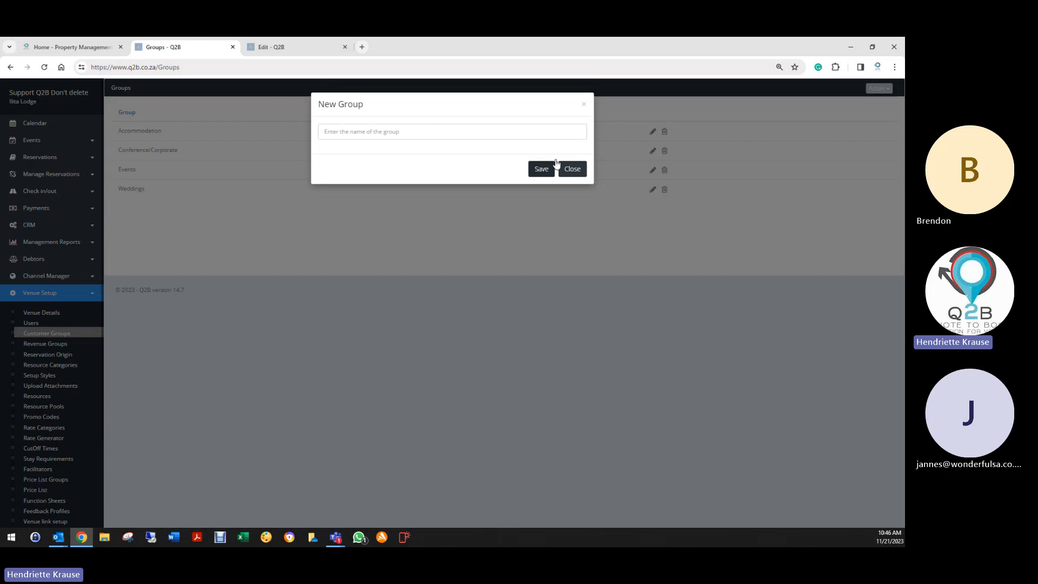
{"action": "left_click", "coordinate": [583, 107]}
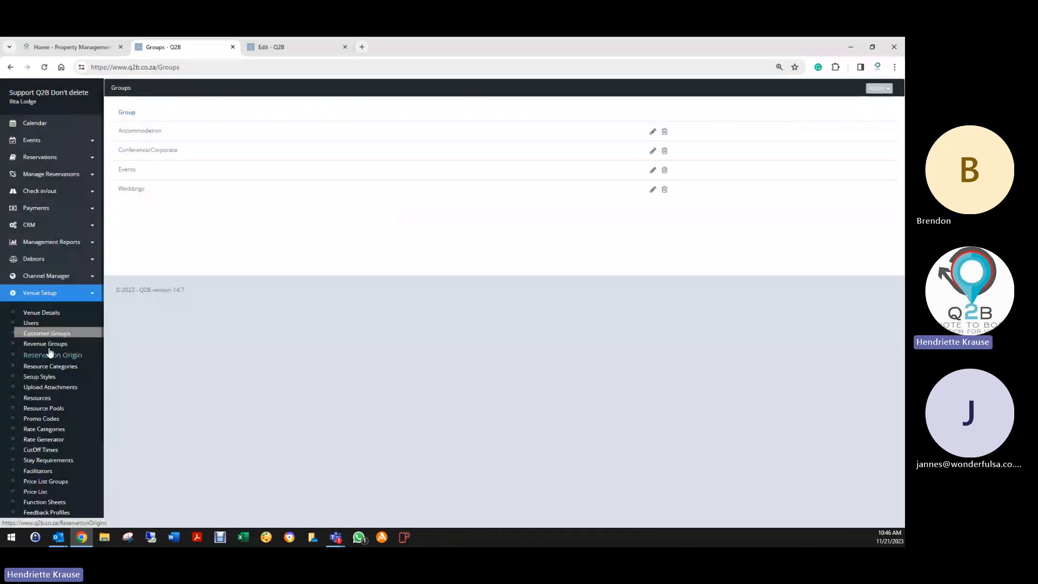
{"action": "left_click", "coordinate": [50, 345]}
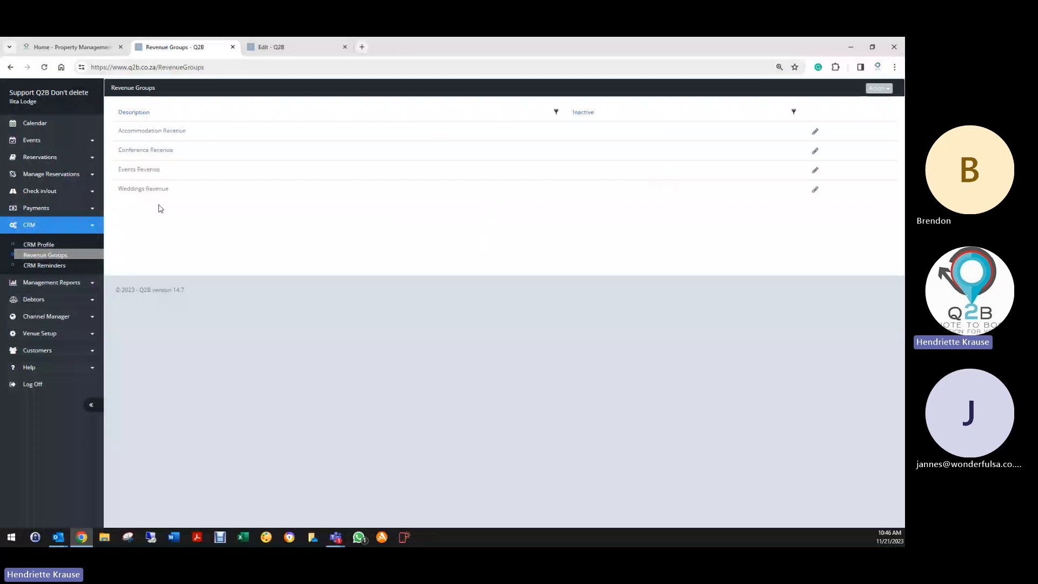
- Back on the booking, close the customer group choices and set the revenue group to Conference Revenue
{"action": "left_click", "coordinate": [294, 48]}
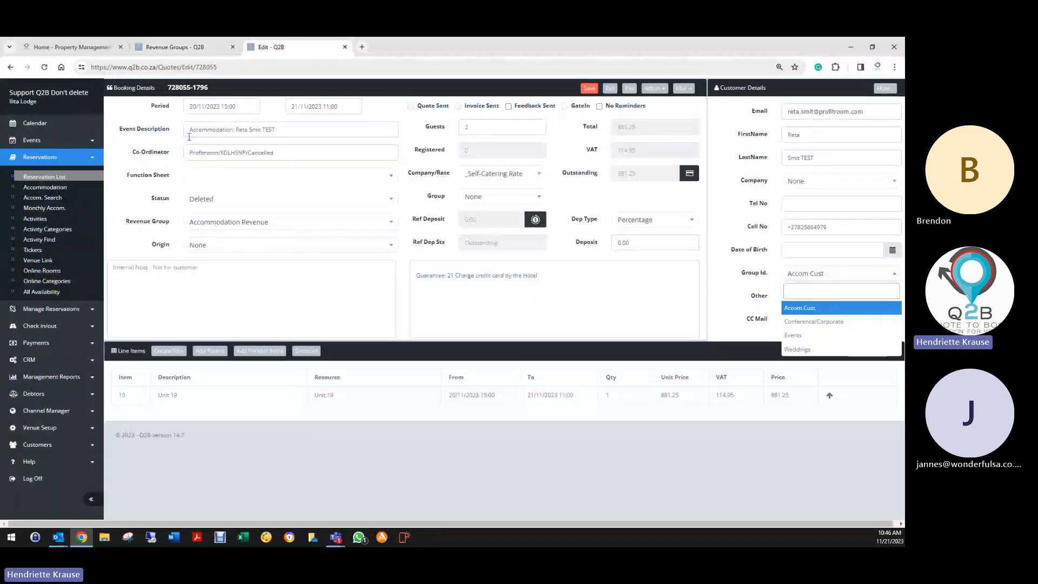
{"action": "left_click_drag", "start_coordinate": [189, 130], "coordinate": [298, 128]}
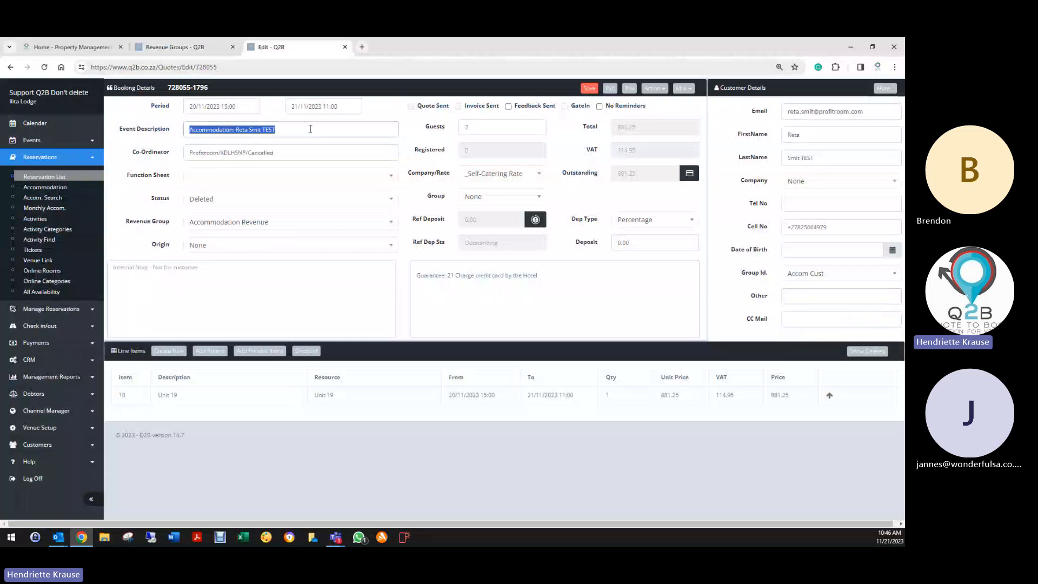
{"action": "left_click", "coordinate": [255, 223]}
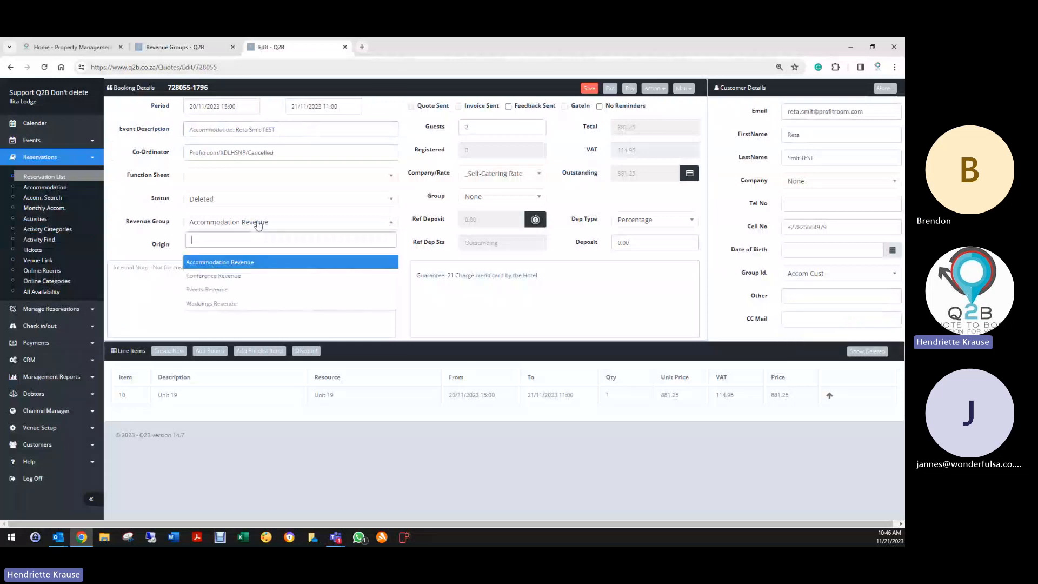
{"action": "left_click", "coordinate": [203, 276]}
- Set the booking's revenue group back to Accommodation Revenue and return to the Revenue Groups list
{"action": "left_click", "coordinate": [198, 223]}
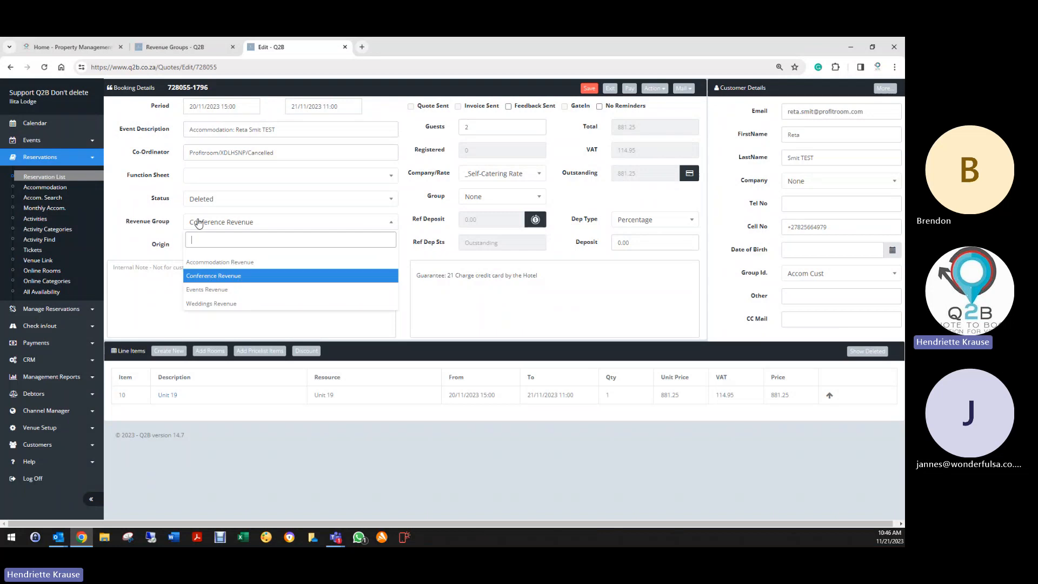
{"action": "left_click", "coordinate": [192, 262]}
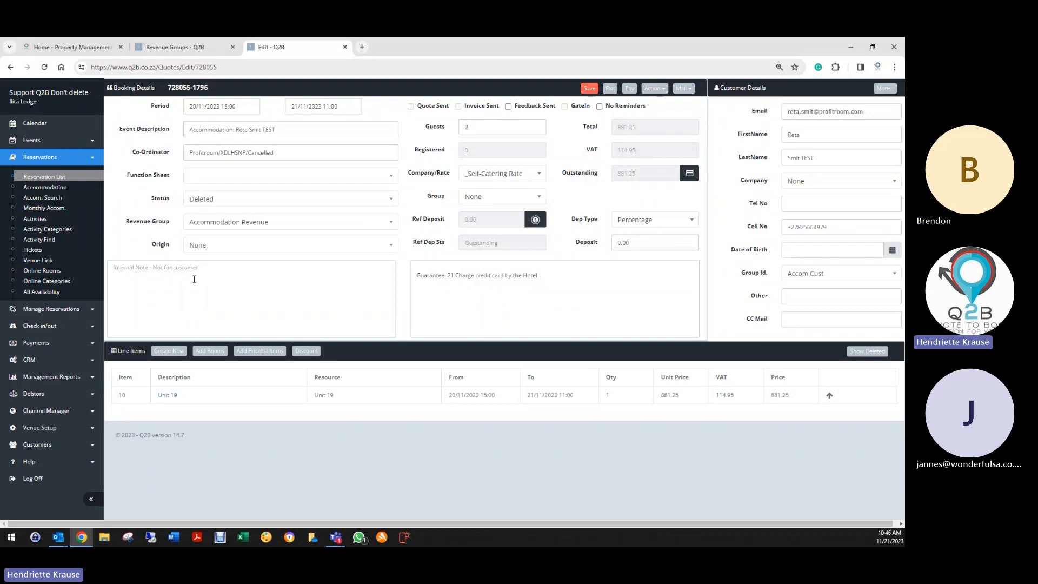
{"action": "left_click", "coordinate": [229, 223]}
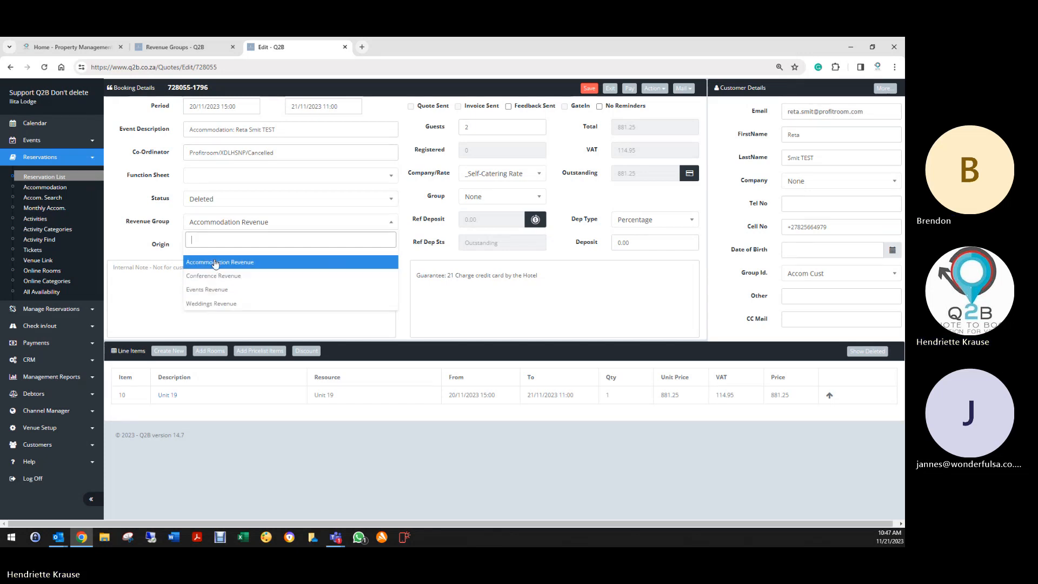
{"action": "left_click", "coordinate": [215, 263]}
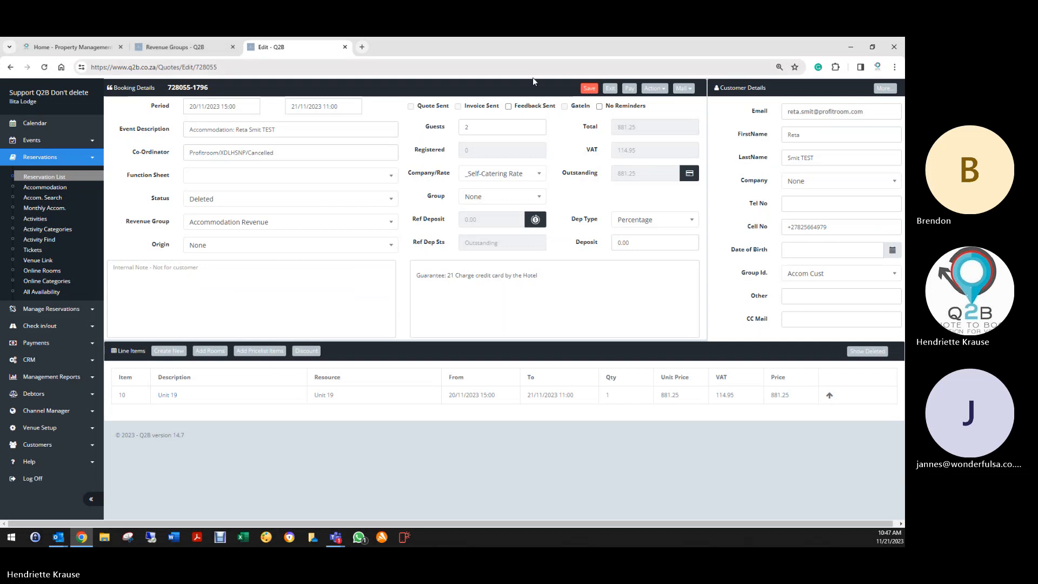
{"action": "left_click", "coordinate": [179, 47]}
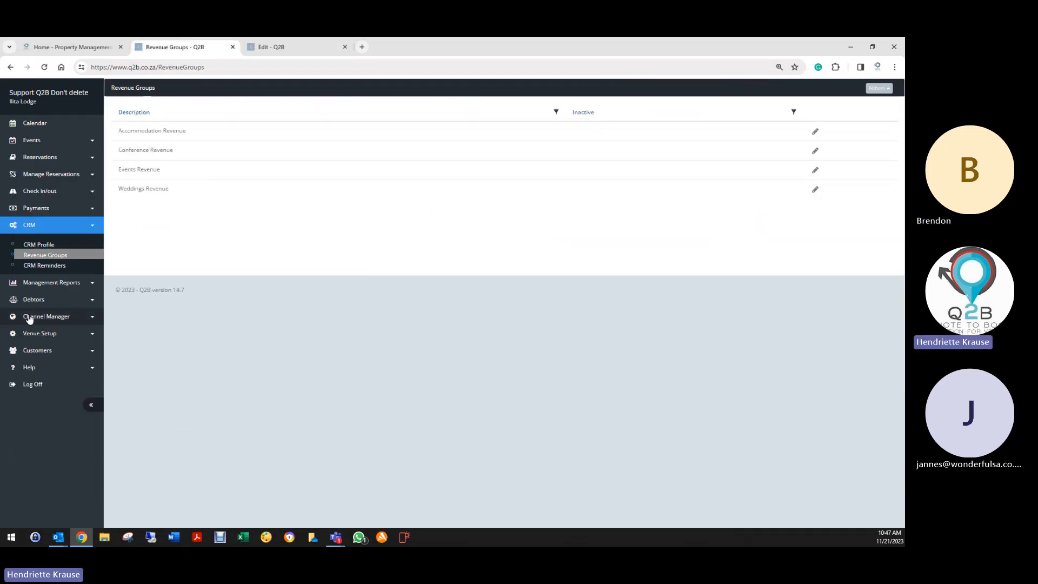
{"action": "left_click", "coordinate": [34, 333]}
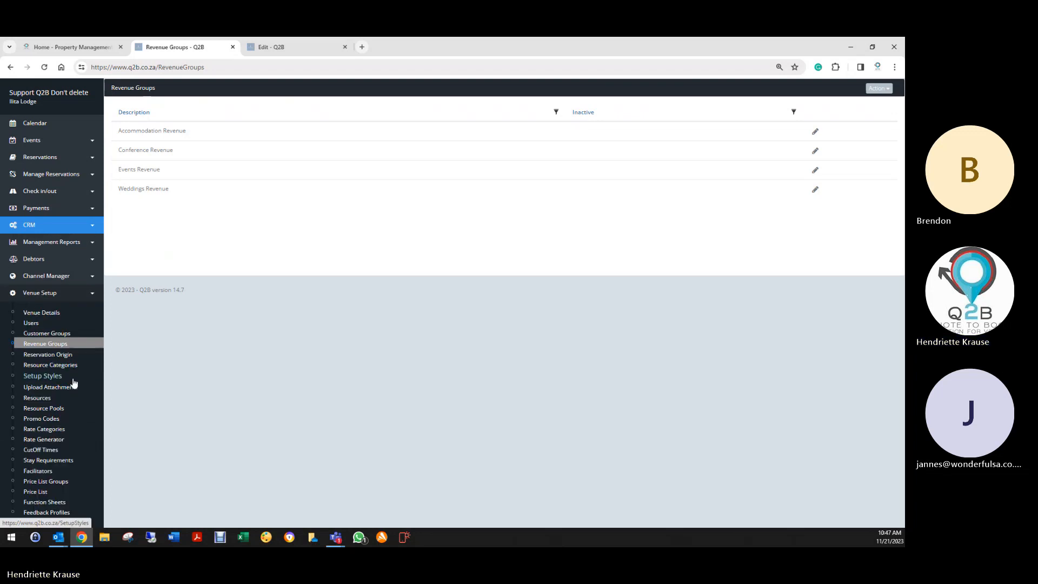
- Open Reservation Origin, set the booking's Origin to Own website, then return to the origins list
{"action": "left_click", "coordinate": [43, 360]}
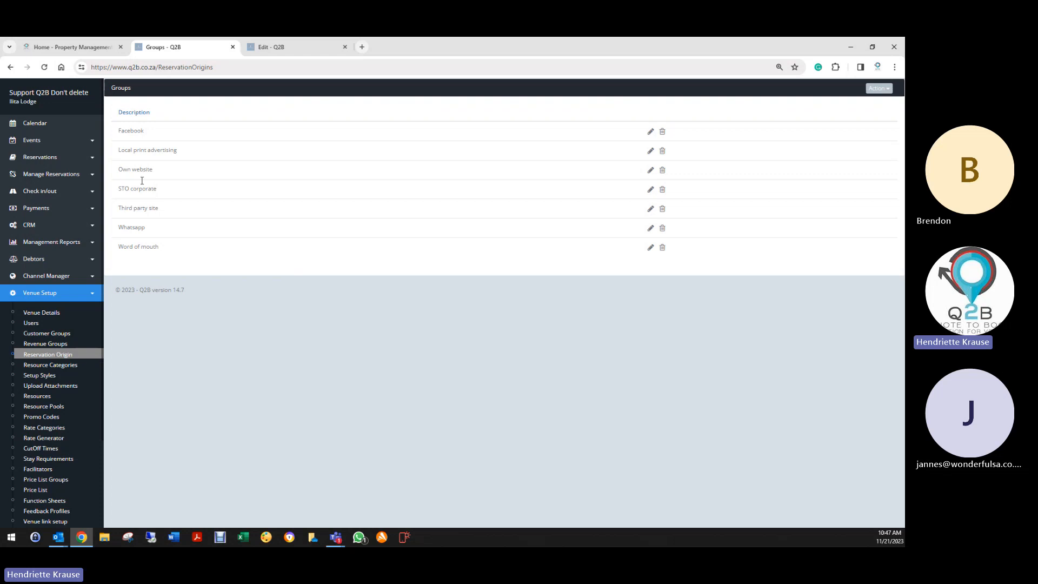
{"action": "left_click", "coordinate": [295, 47]}
{"action": "left_click", "coordinate": [200, 245]}
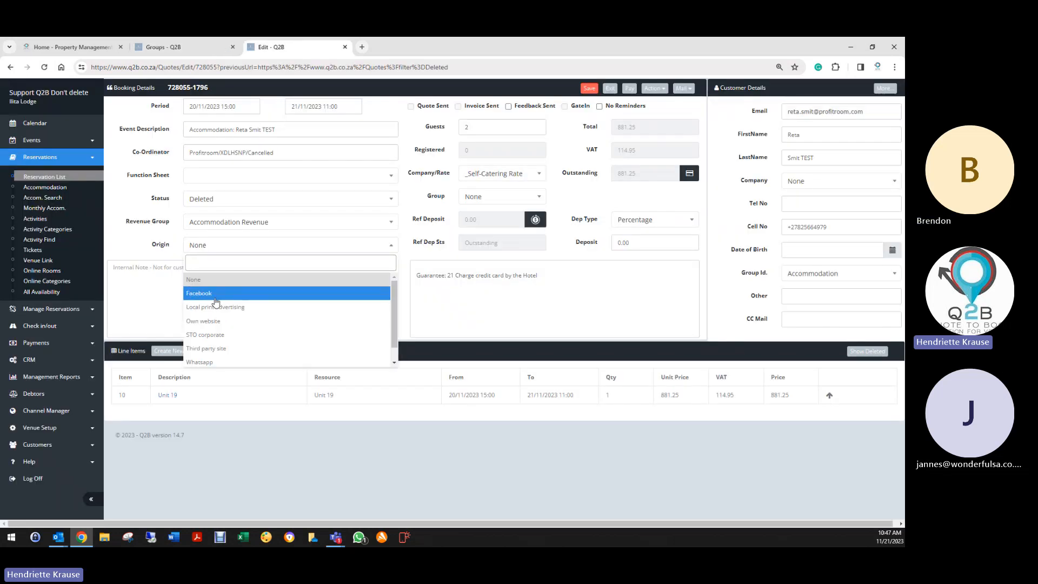
{"action": "scroll", "coordinate": [209, 360], "scroll_direction": "down", "scroll_amount": 1}
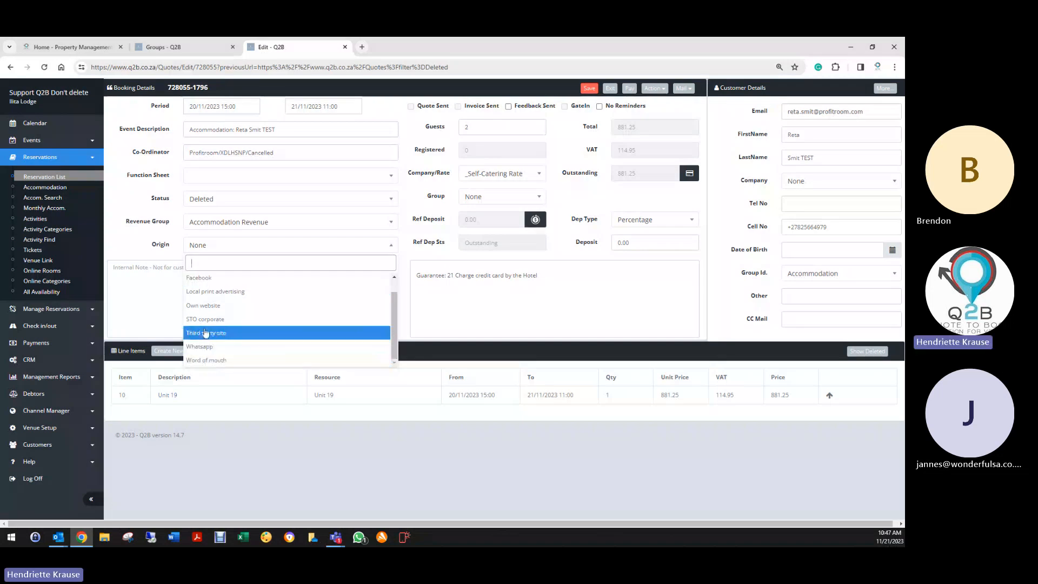
{"action": "scroll", "coordinate": [203, 303], "scroll_direction": "up", "scroll_amount": 1}
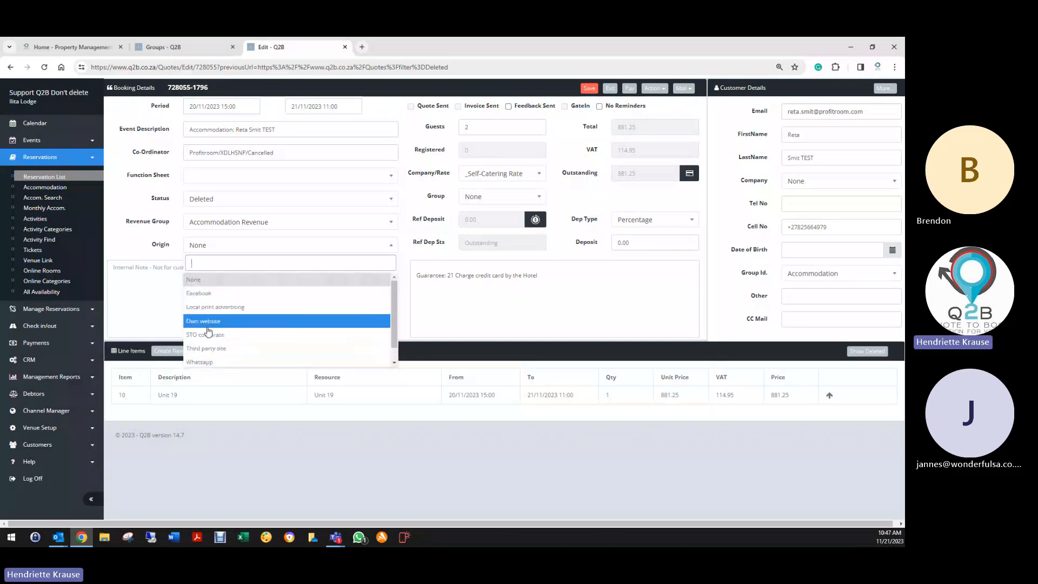
{"action": "left_click", "coordinate": [217, 321]}
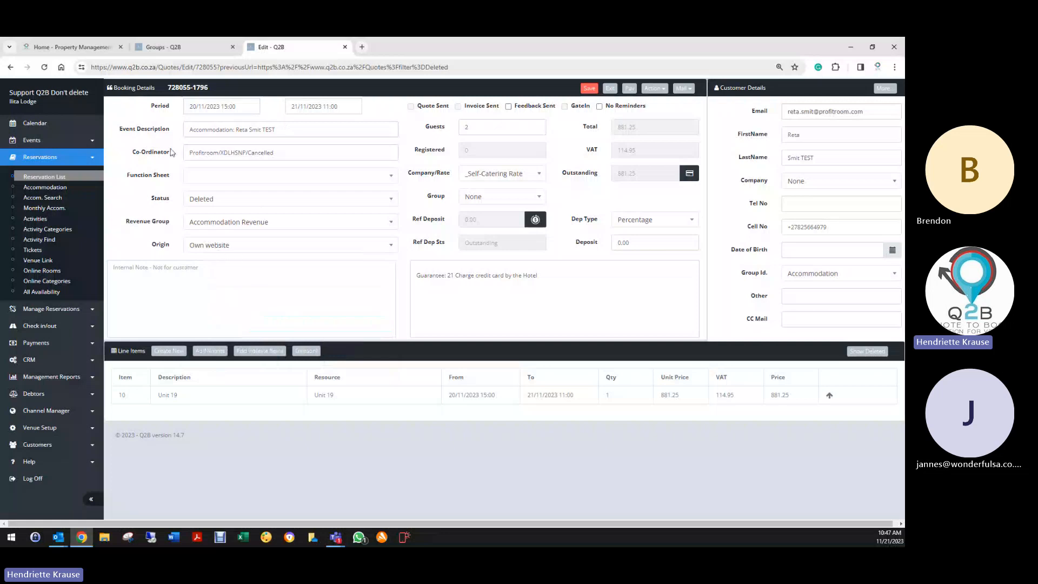
{"action": "left_click", "coordinate": [170, 48]}
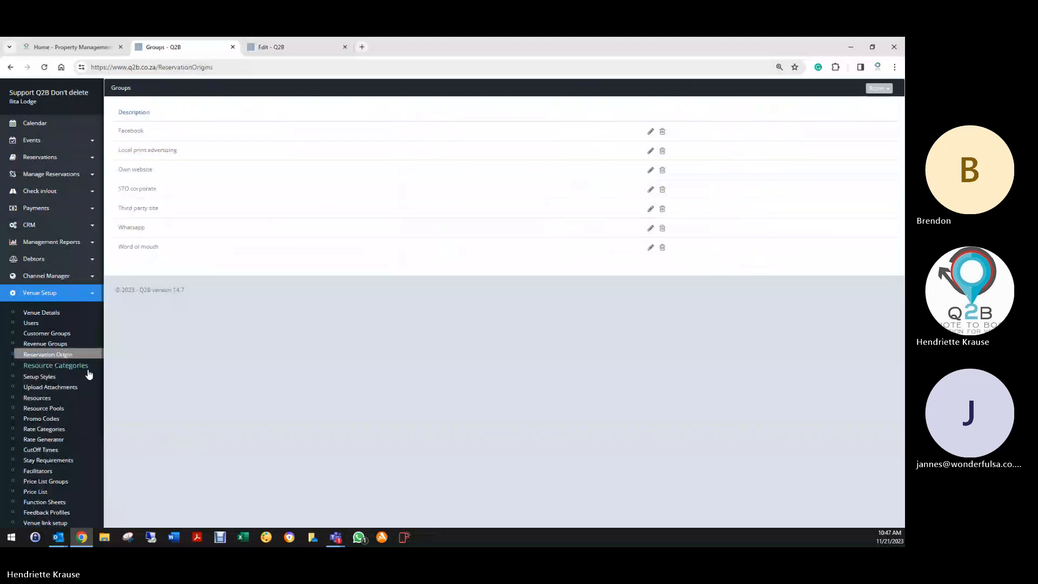
- Go from the origin options to Resource Categories and edit the Lodge Executive King|Twin category
{"action": "left_click", "coordinate": [876, 91]}
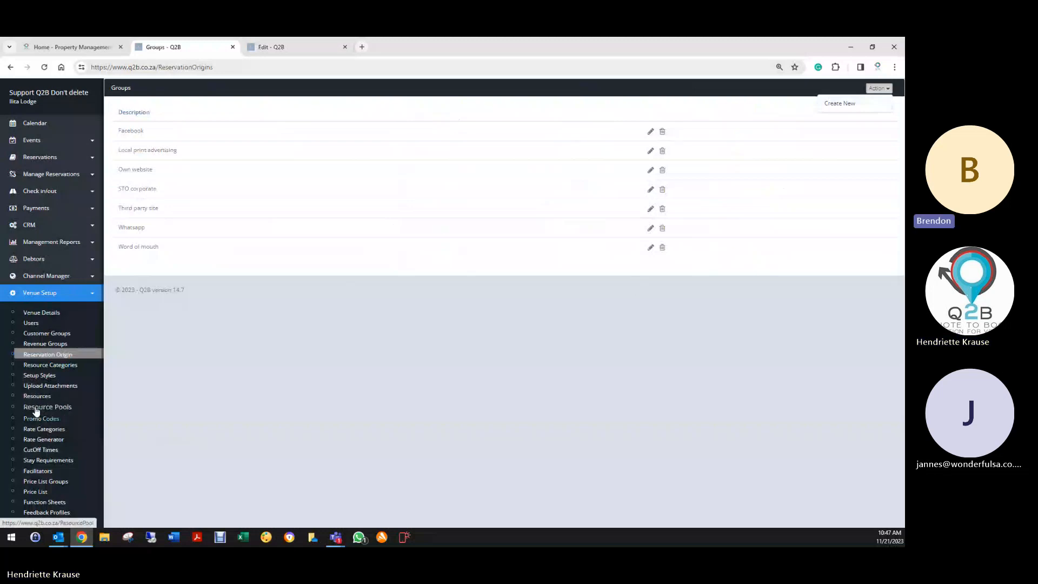
{"action": "left_click", "coordinate": [48, 365]}
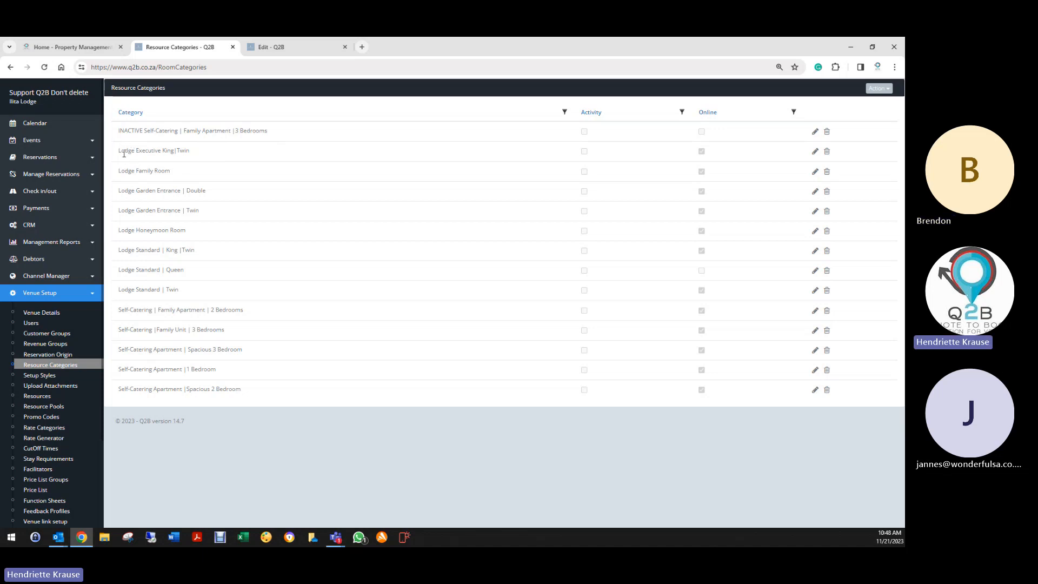
{"action": "left_click", "coordinate": [815, 152]}
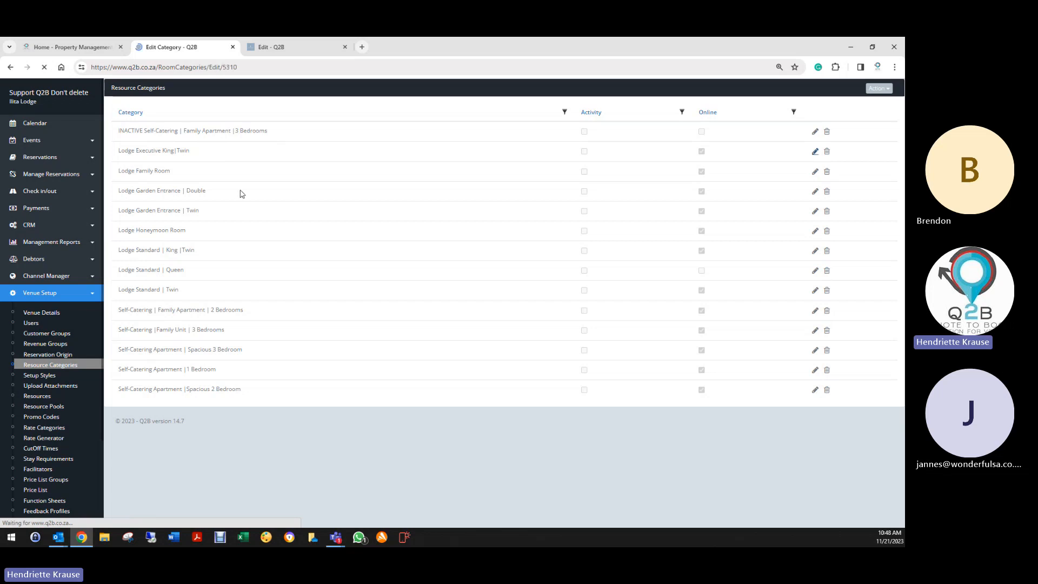
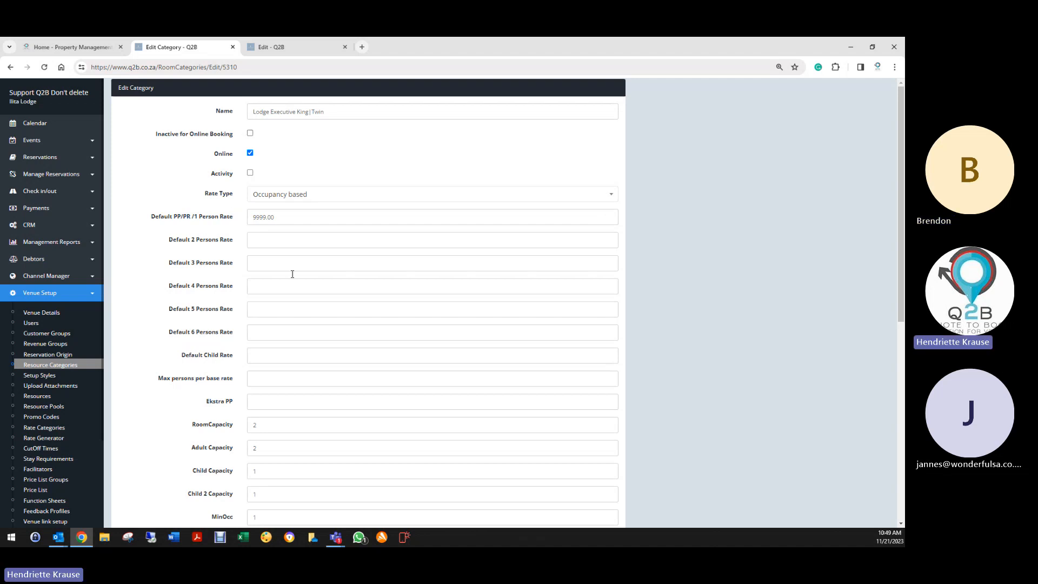
- Review the Adult, Child and Child 2 capacity, MinOcc, Child Policy and Child 2 Policy fields
{"action": "scroll", "coordinate": [243, 370], "scroll_direction": "down", "scroll_amount": 3}
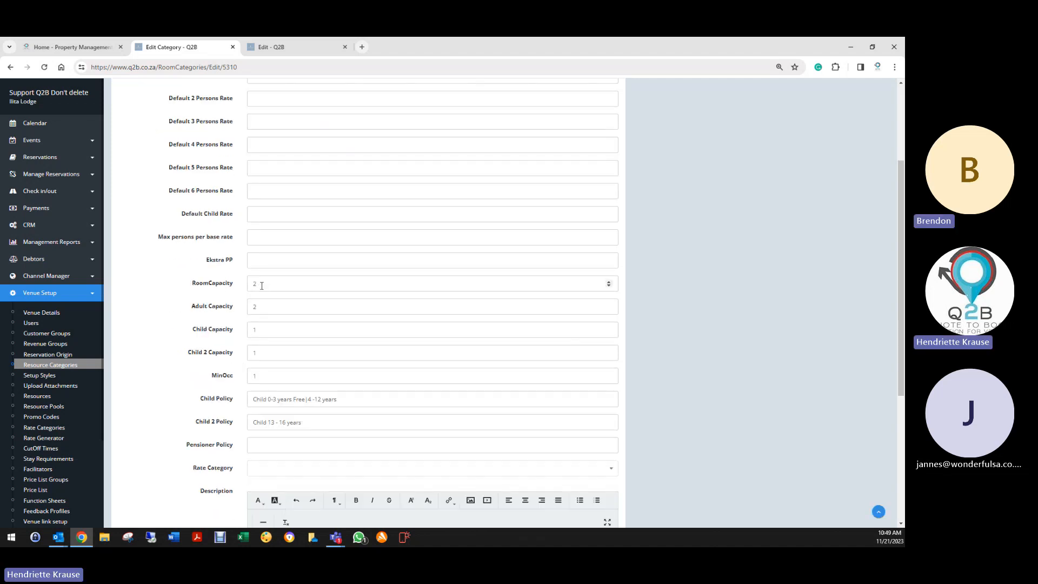
{"action": "double_click", "coordinate": [254, 306]}
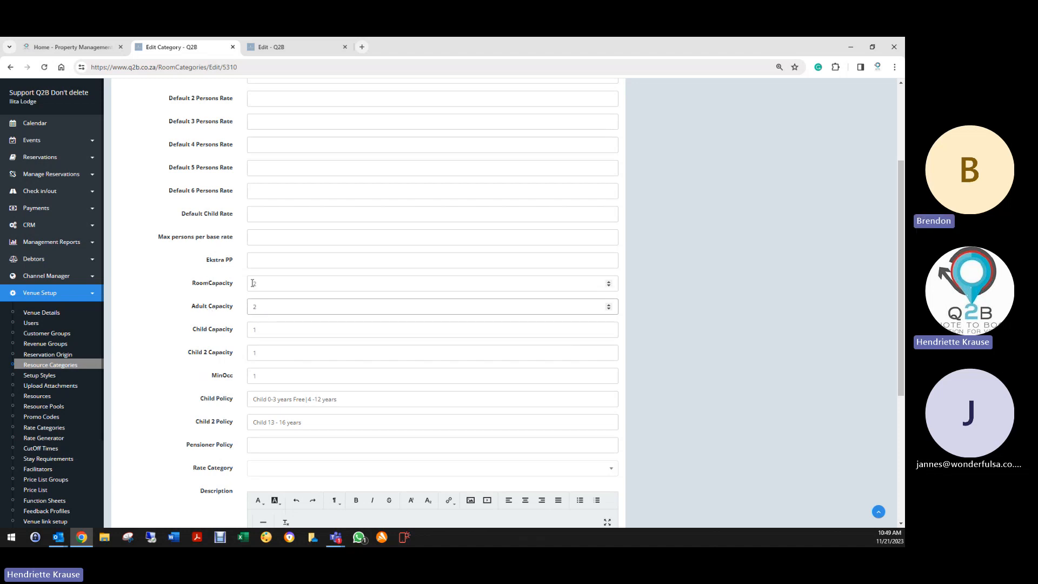
{"action": "key", "text": "Tab"}
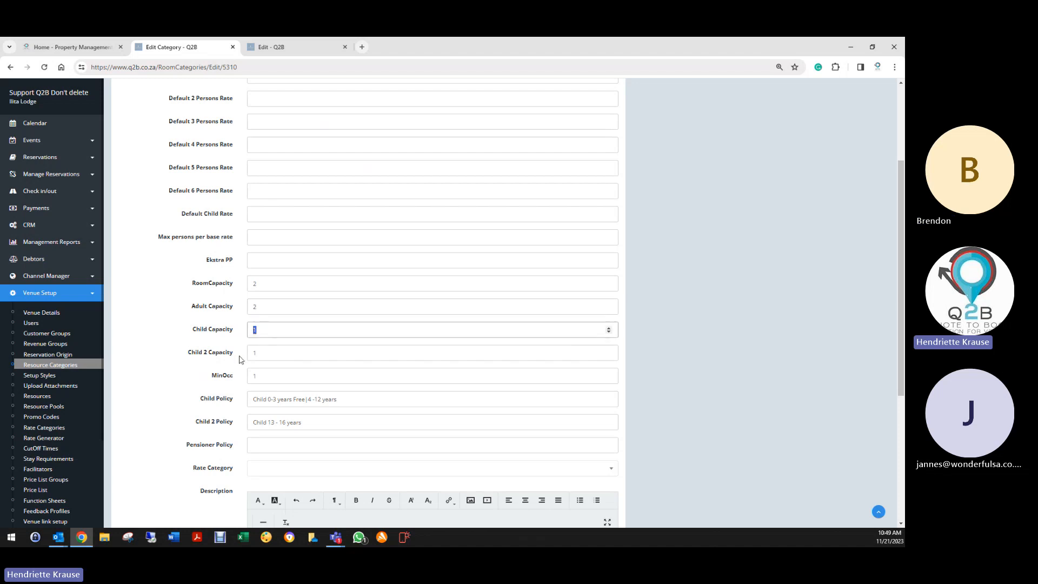
{"action": "key", "text": "Tab"}
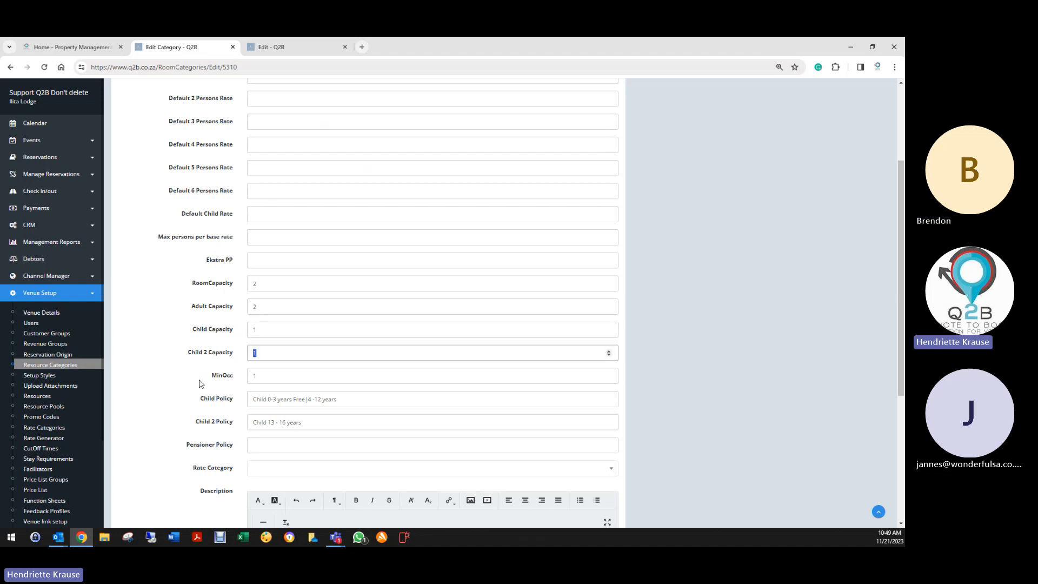
{"action": "key", "text": "Tab"}
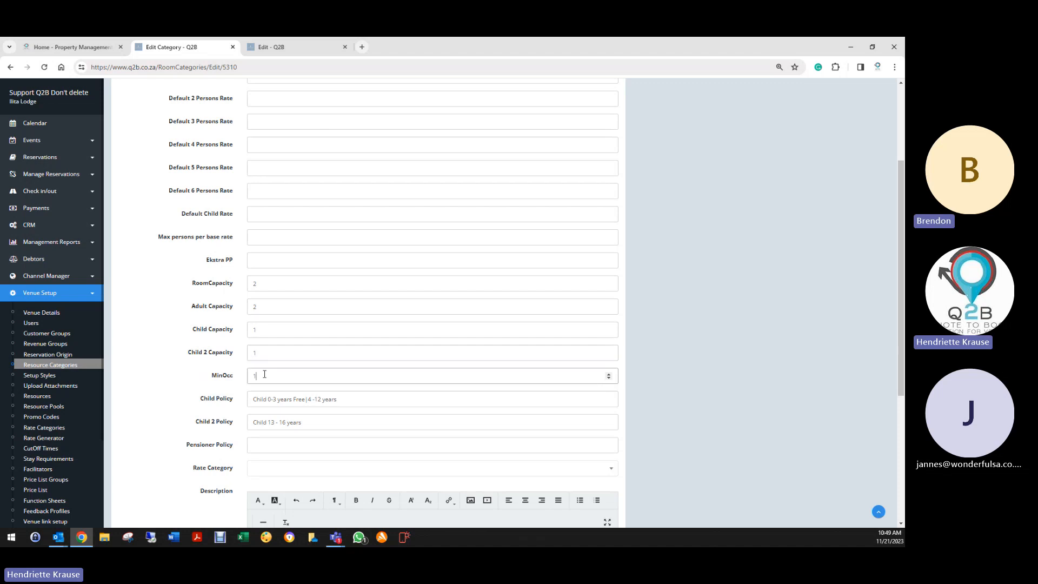
{"action": "left_click_drag", "start_coordinate": [348, 404], "coordinate": [234, 410]}
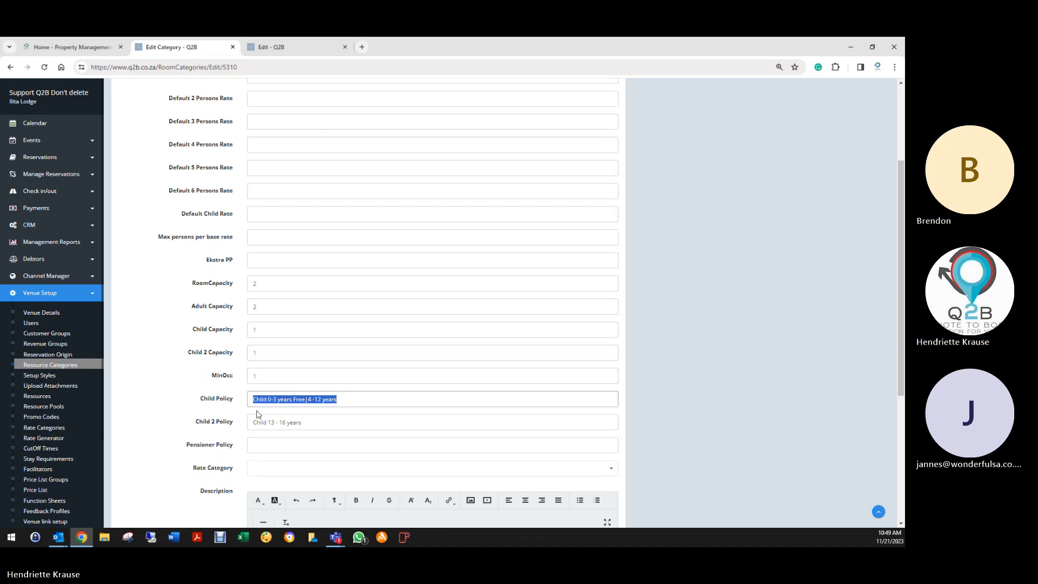
{"action": "left_click", "coordinate": [321, 424]}
{"action": "left_click_drag", "start_coordinate": [320, 423], "coordinate": [235, 427]}
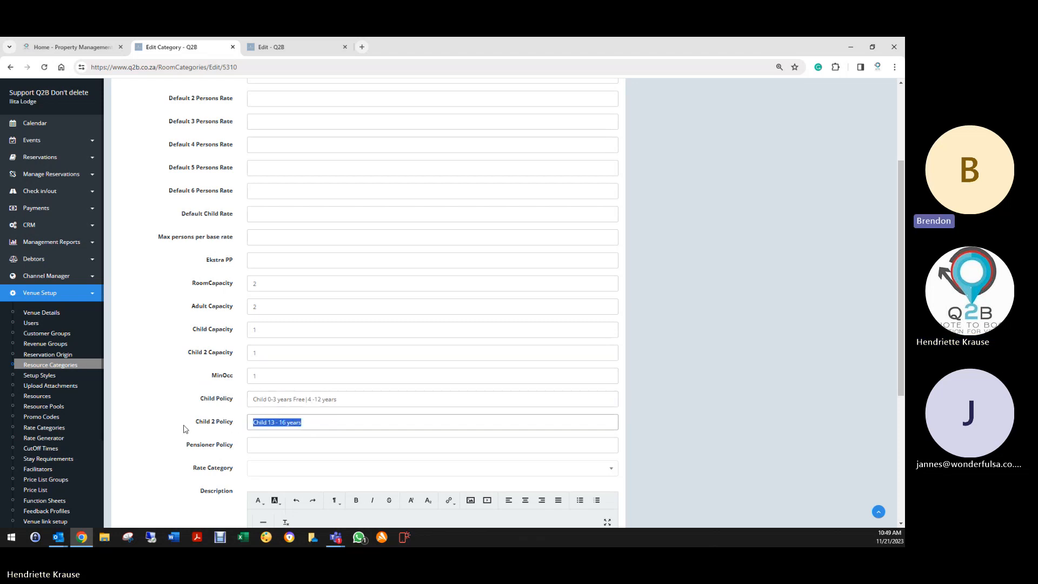
- Open the Rate Categories list from the sidebar in a new browser tab
{"action": "scroll", "coordinate": [206, 432], "scroll_direction": "down", "scroll_amount": 3}
{"action": "scroll", "coordinate": [206, 432], "scroll_direction": "down", "scroll_amount": 2}
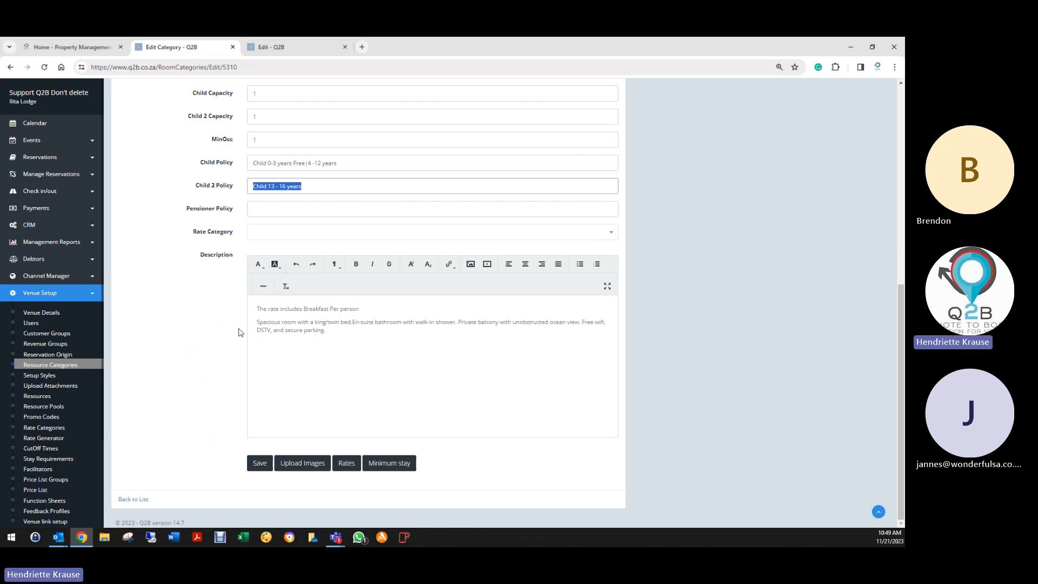
{"action": "right_click", "coordinate": [54, 430]}
{"action": "left_click", "coordinate": [87, 336]}
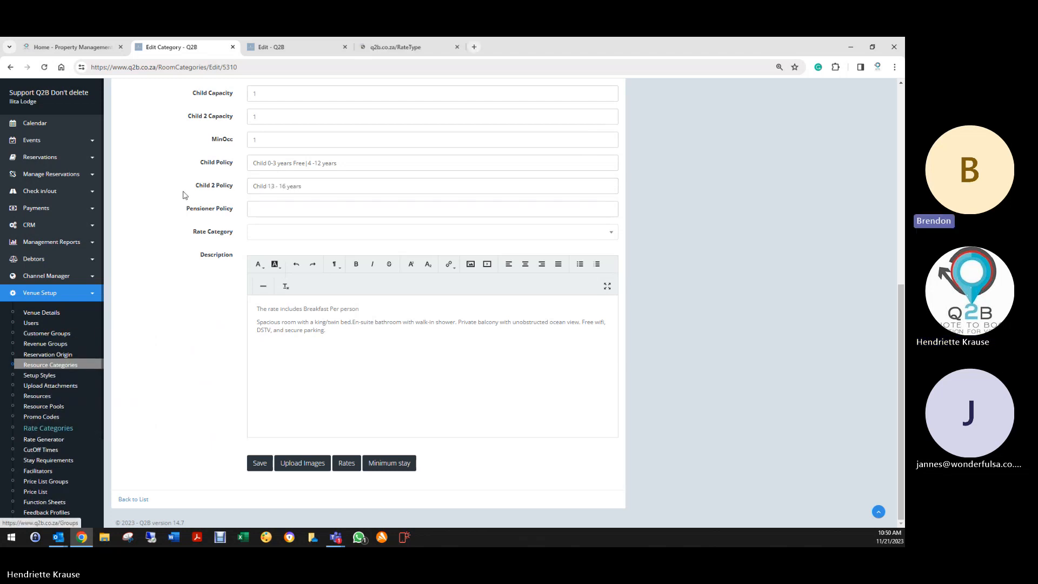
{"action": "left_click", "coordinate": [410, 40]}
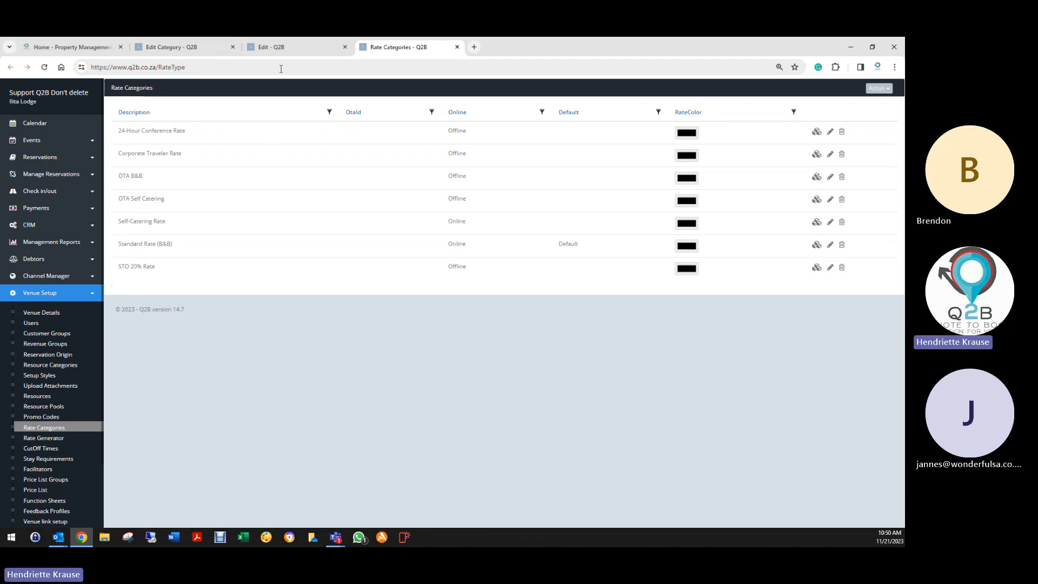
{"action": "left_click", "coordinate": [197, 48]}
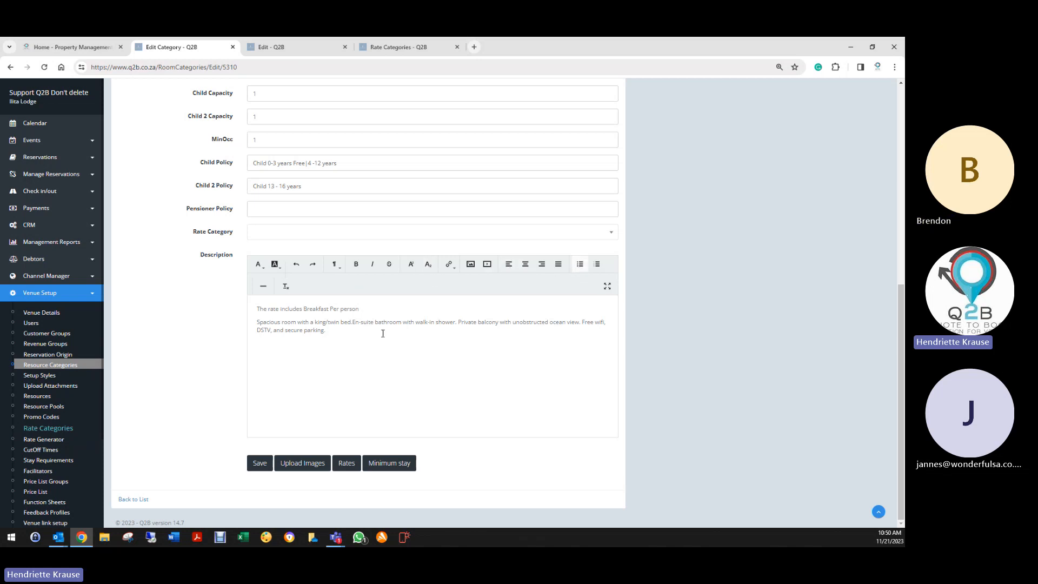
- Toggle a bullet on the description's first line and off again, leaving it unchanged, then open Upload Images
{"action": "left_click", "coordinate": [249, 311]}
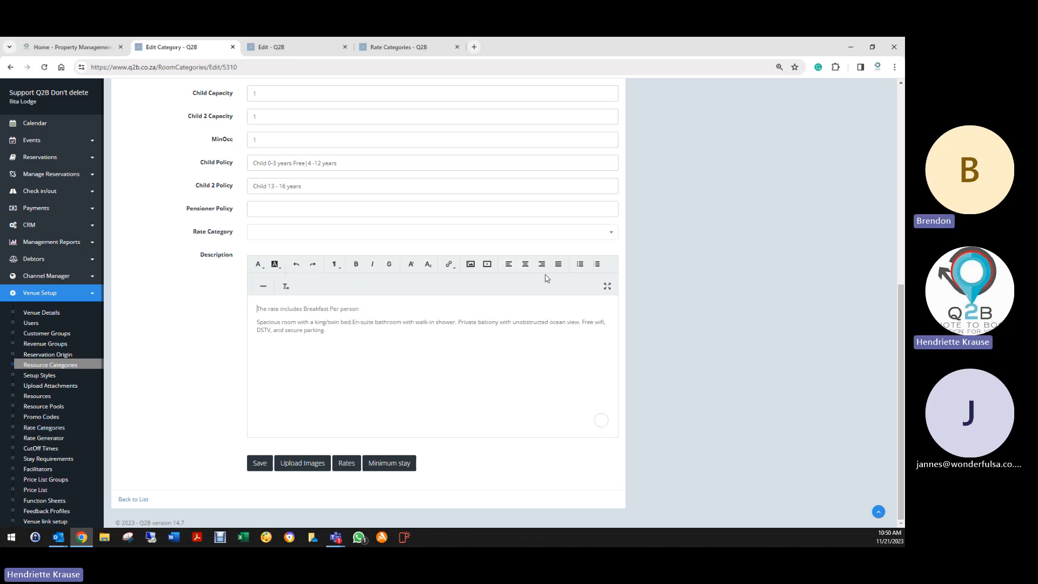
{"action": "left_click", "coordinate": [579, 265]}
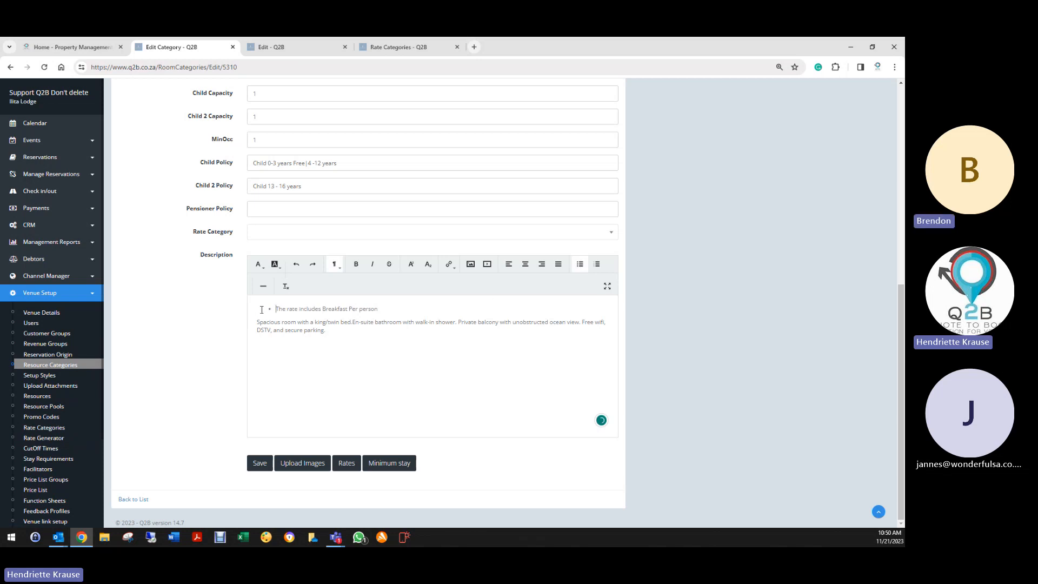
{"action": "left_click", "coordinate": [579, 265]}
{"action": "left_click", "coordinate": [427, 341]}
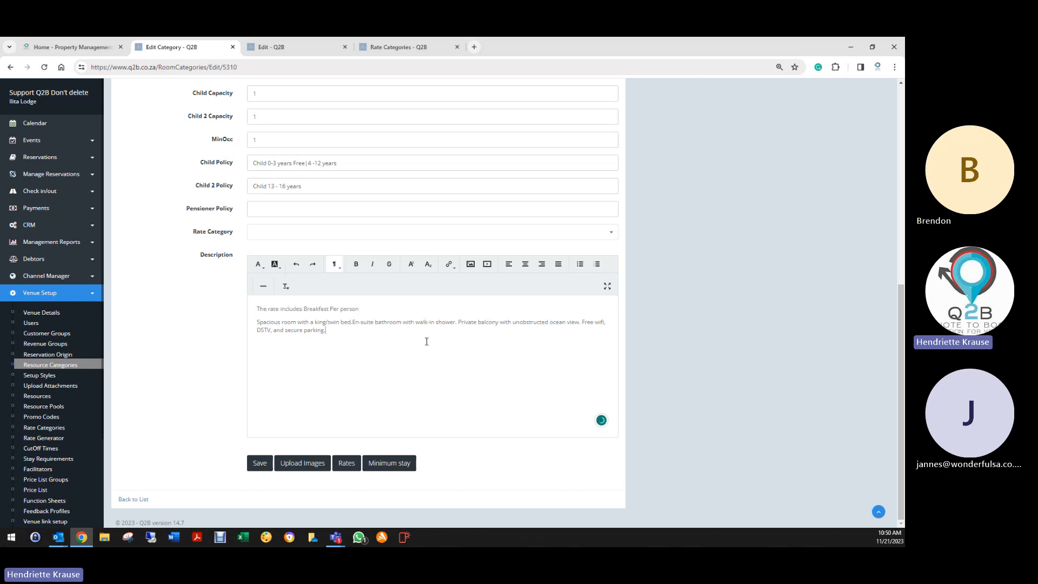
{"action": "left_click", "coordinate": [347, 466]}
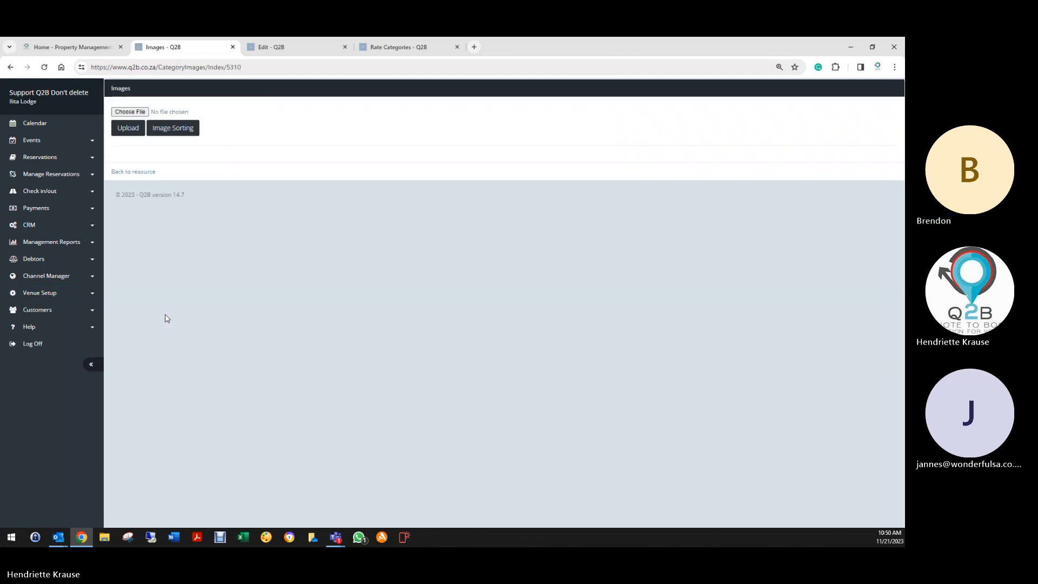
{"action": "left_click", "coordinate": [130, 112]}
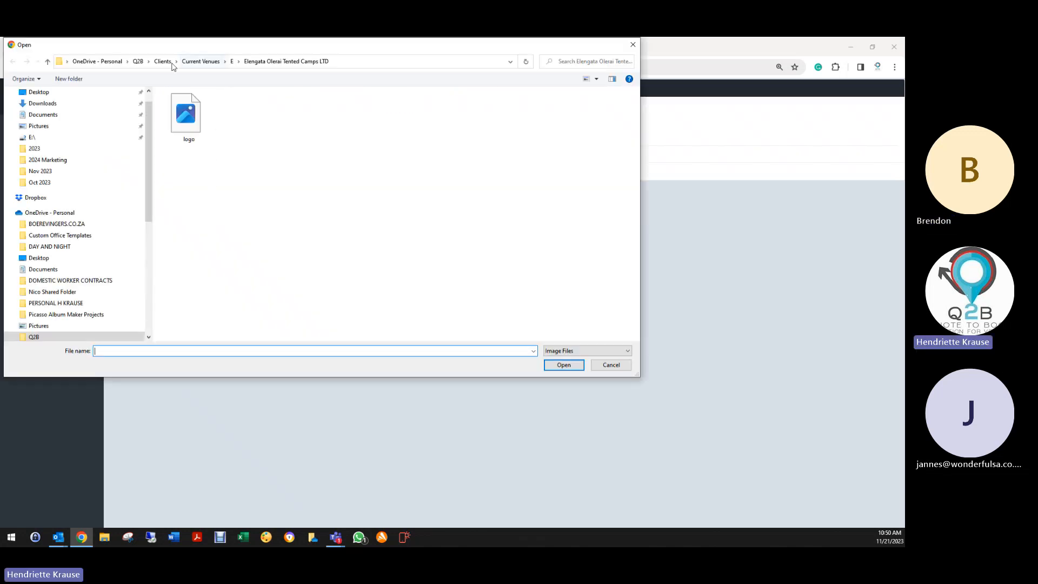
{"action": "scroll", "coordinate": [60, 109], "scroll_direction": "up", "scroll_amount": 1}
{"action": "left_click", "coordinate": [60, 111]}
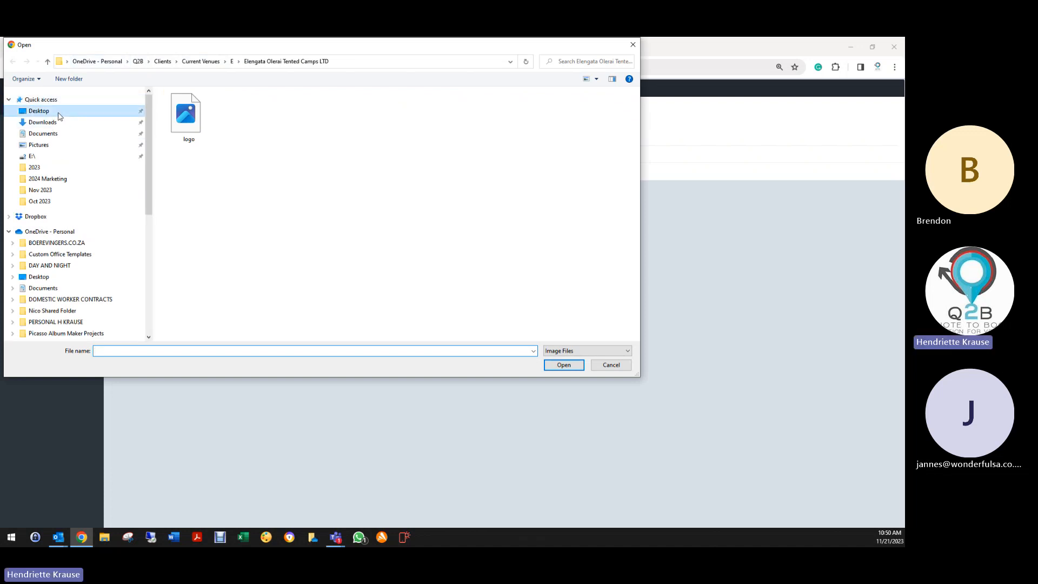
{"action": "left_click", "coordinate": [179, 116]}
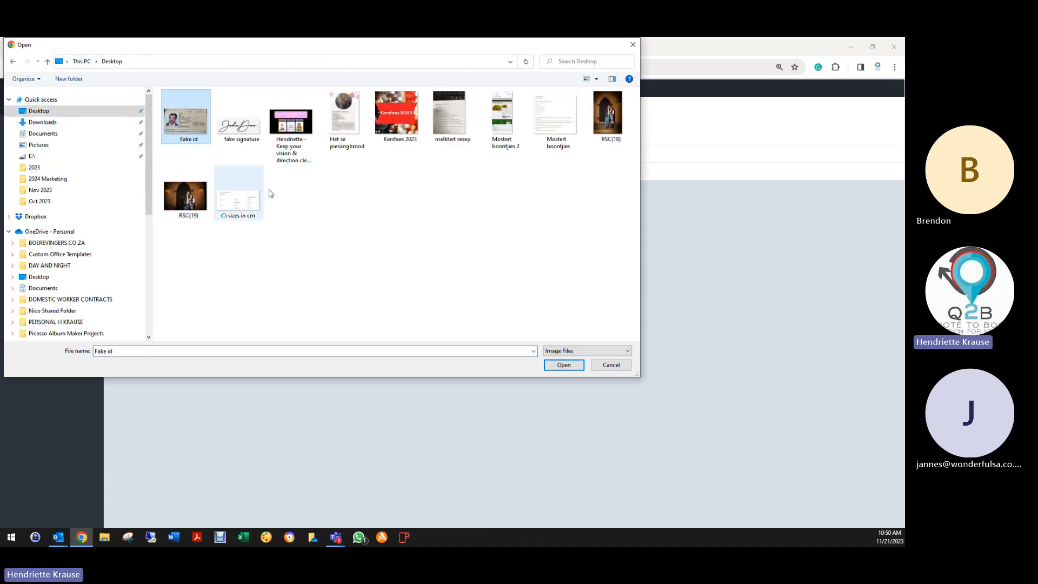
{"action": "double_click", "coordinate": [190, 124]}
{"action": "left_click", "coordinate": [136, 133]}
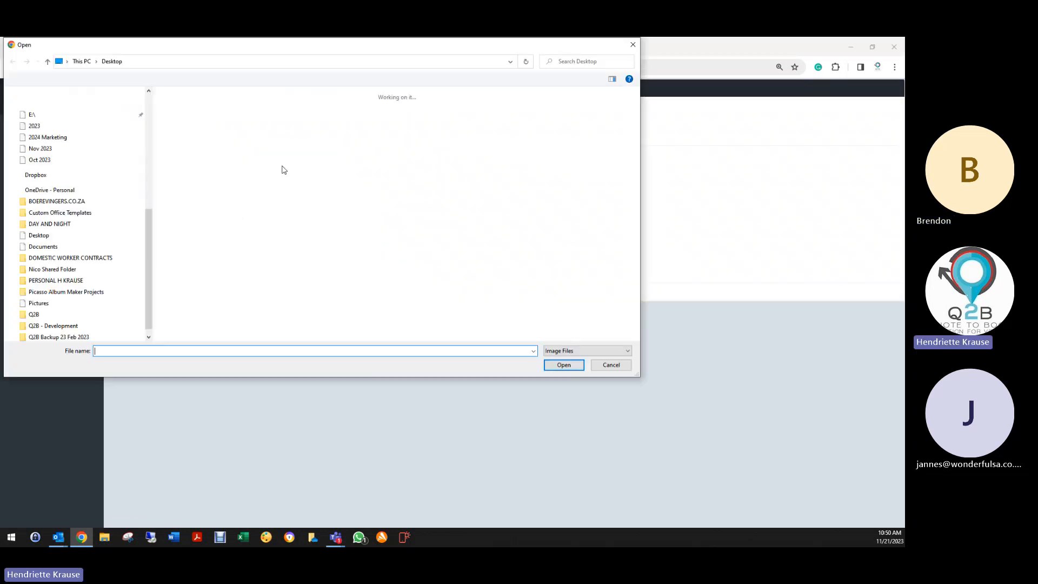
{"action": "double_click", "coordinate": [305, 127]}
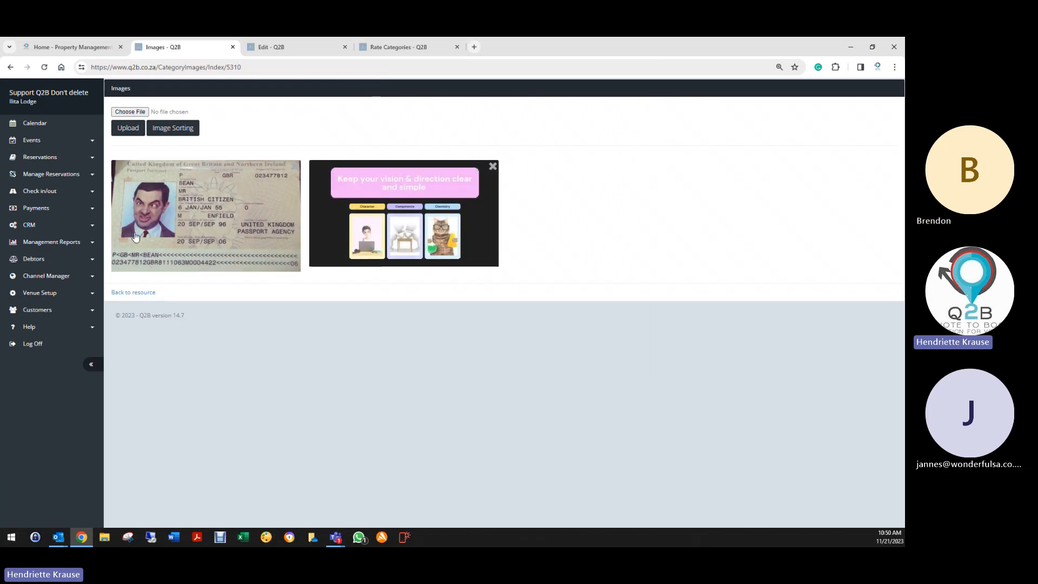
{"action": "left_click", "coordinate": [161, 131]}
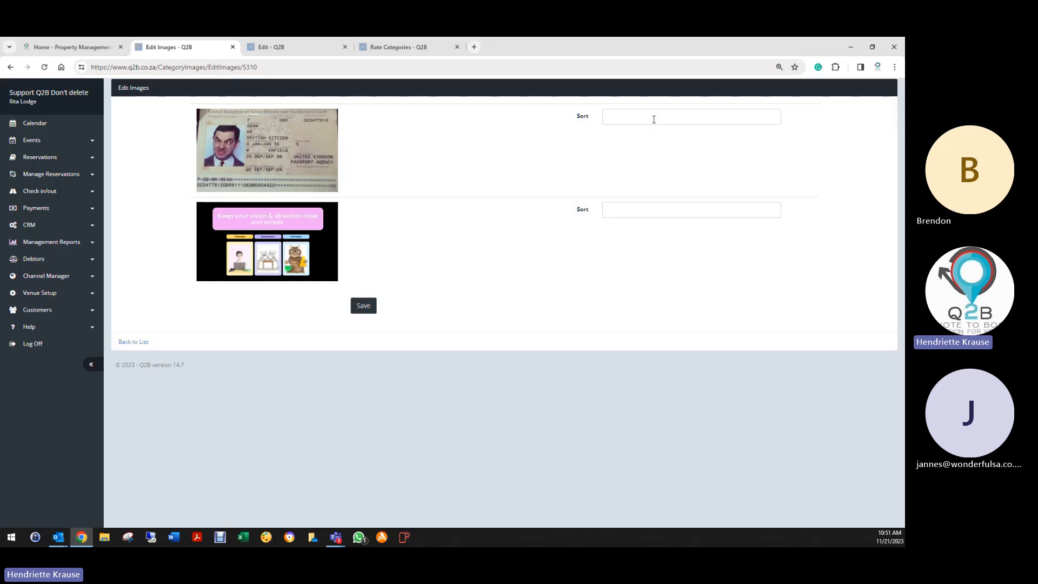
{"action": "left_click", "coordinate": [633, 210]}
{"action": "left_click", "coordinate": [614, 113]}
{"action": "left_click", "coordinate": [126, 344]}
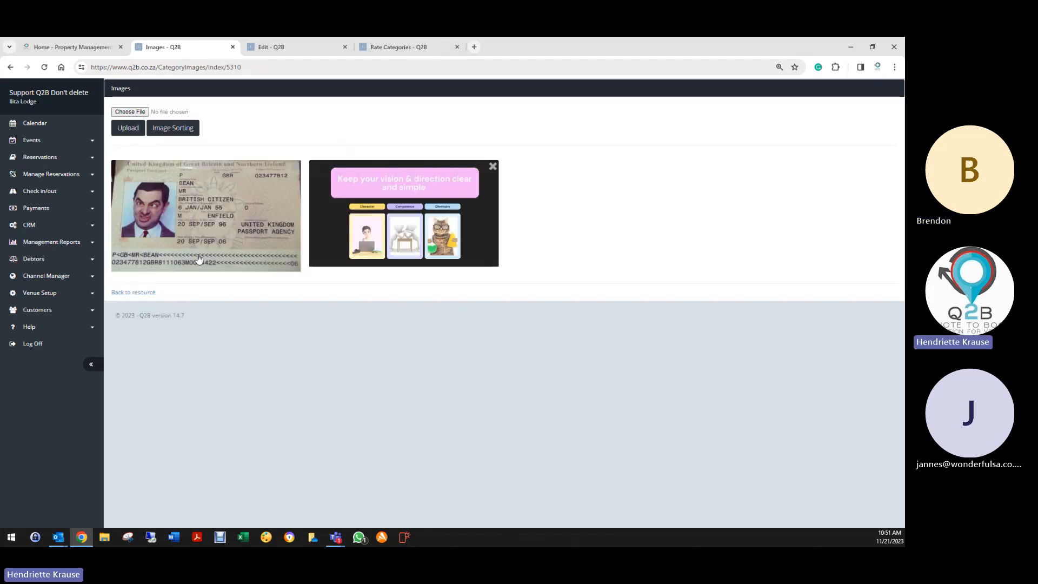
{"action": "left_click", "coordinate": [282, 177]}
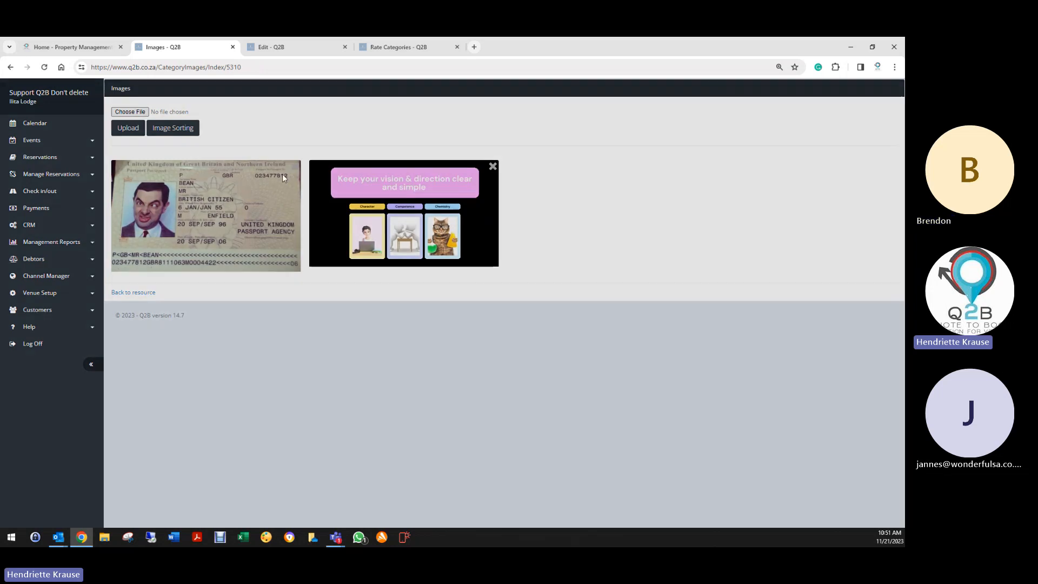
{"action": "left_click", "coordinate": [468, 155]}
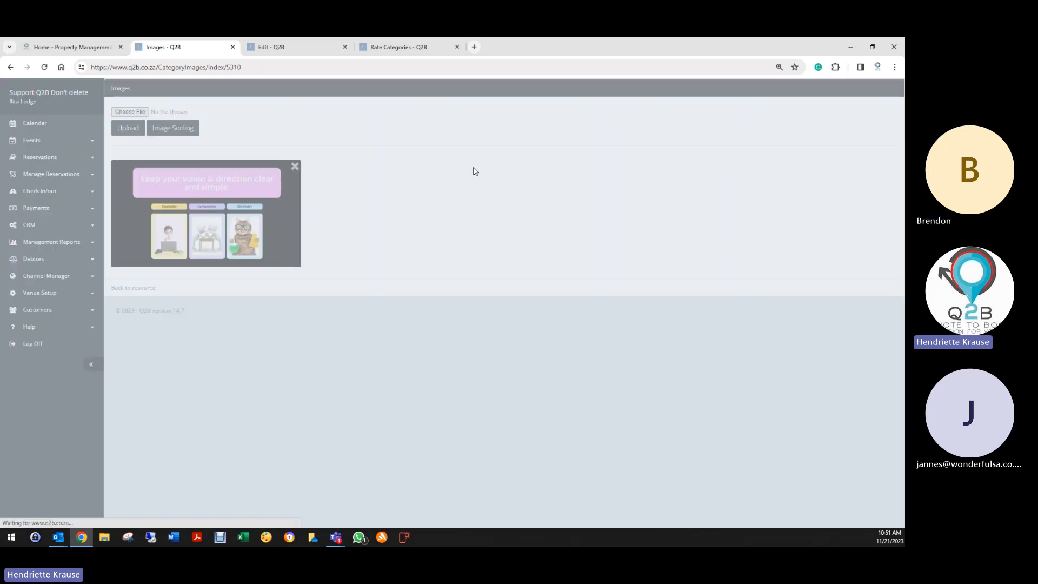
{"action": "left_click", "coordinate": [294, 166]}
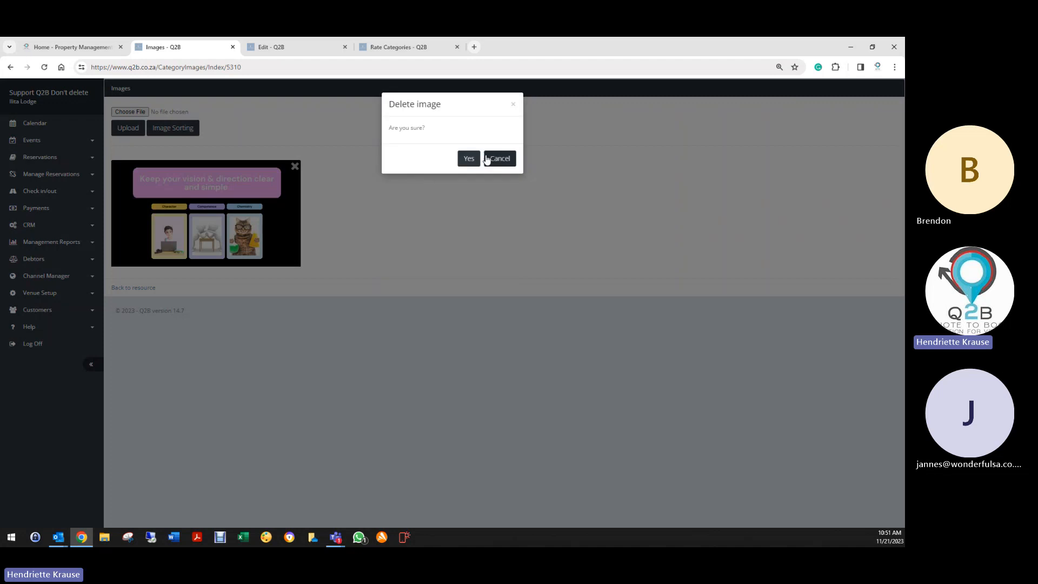
{"action": "left_click", "coordinate": [469, 158]}
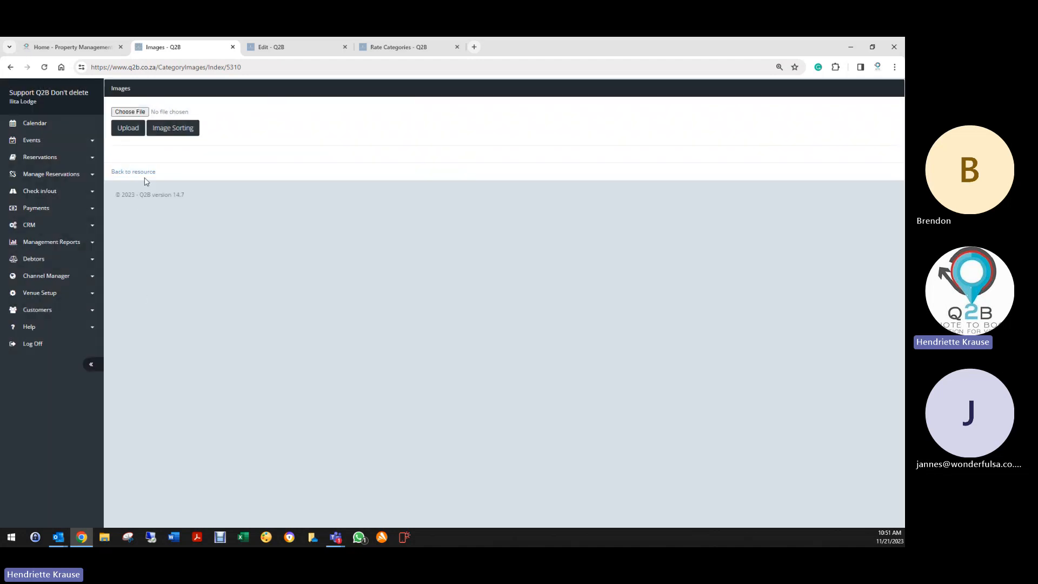
{"action": "left_click", "coordinate": [139, 172]}
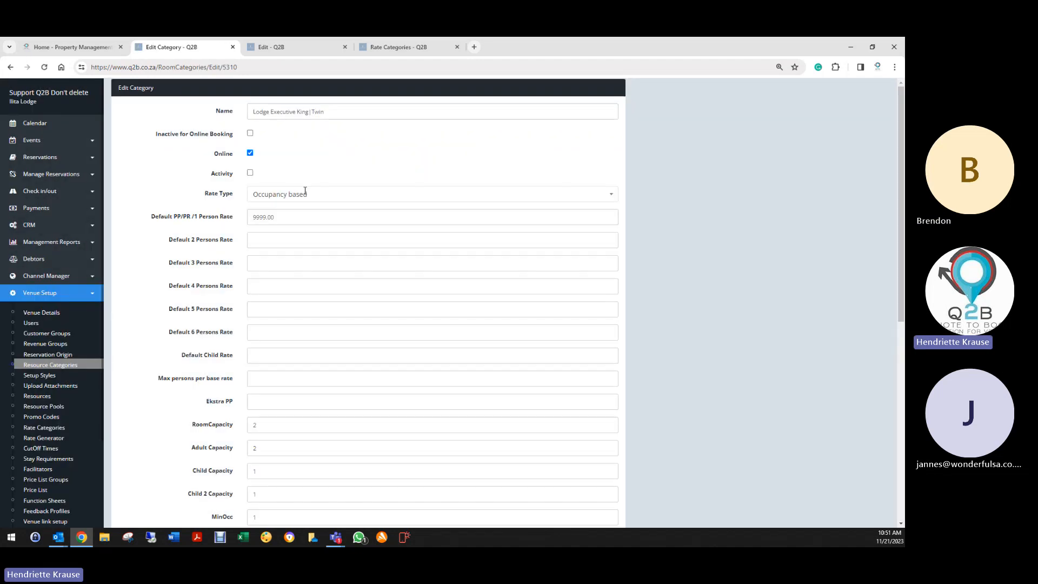
- Open the Rates table of daily prices for the Lodge Executive King | Twin category
{"action": "scroll", "coordinate": [234, 476], "scroll_direction": "down", "scroll_amount": 7}
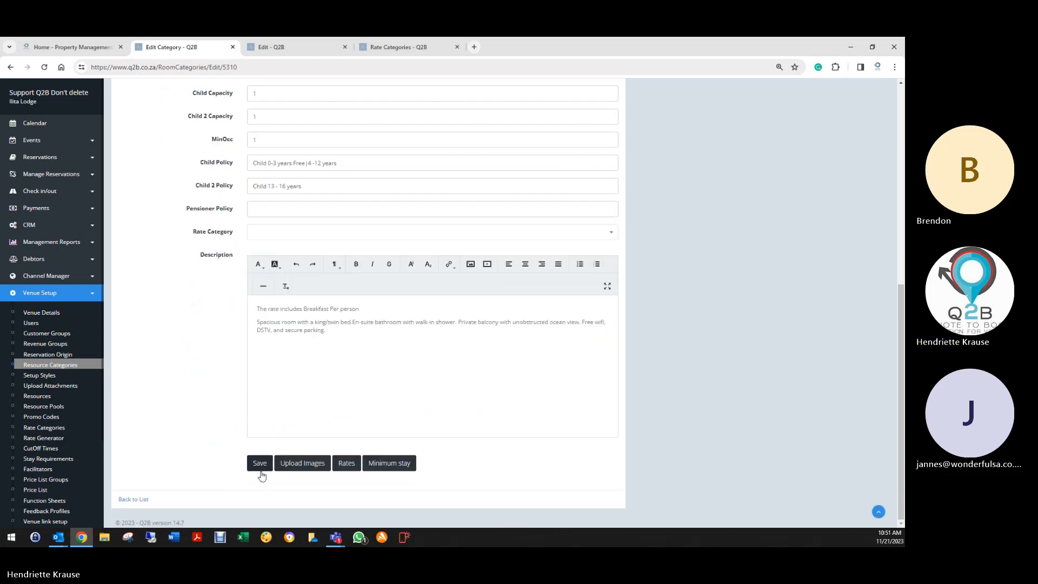
{"action": "left_click", "coordinate": [347, 463]}
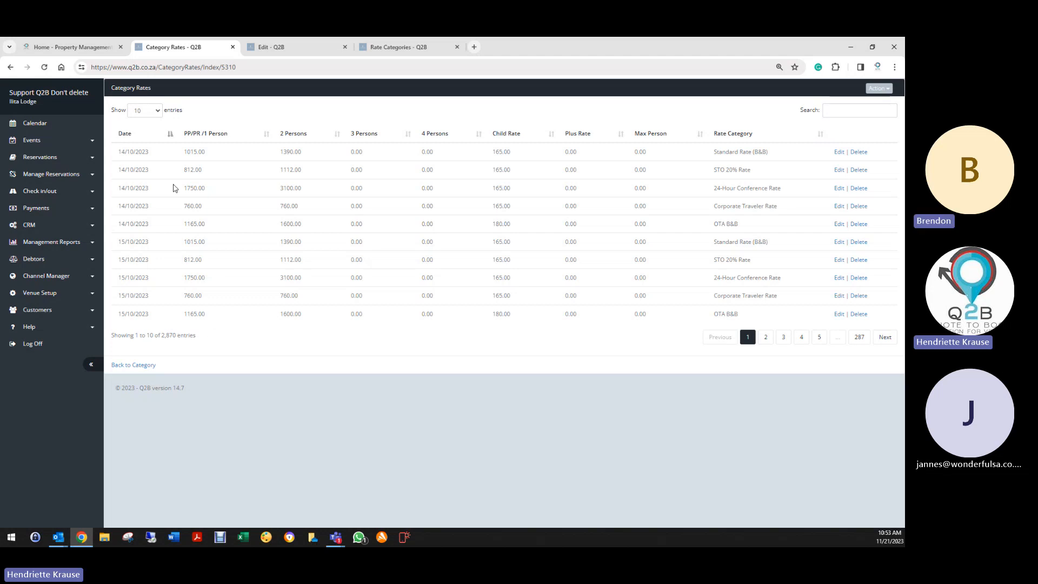
- Show 100 category-rate entries per page and scroll through the listed rates
{"action": "left_click", "coordinate": [143, 110]}
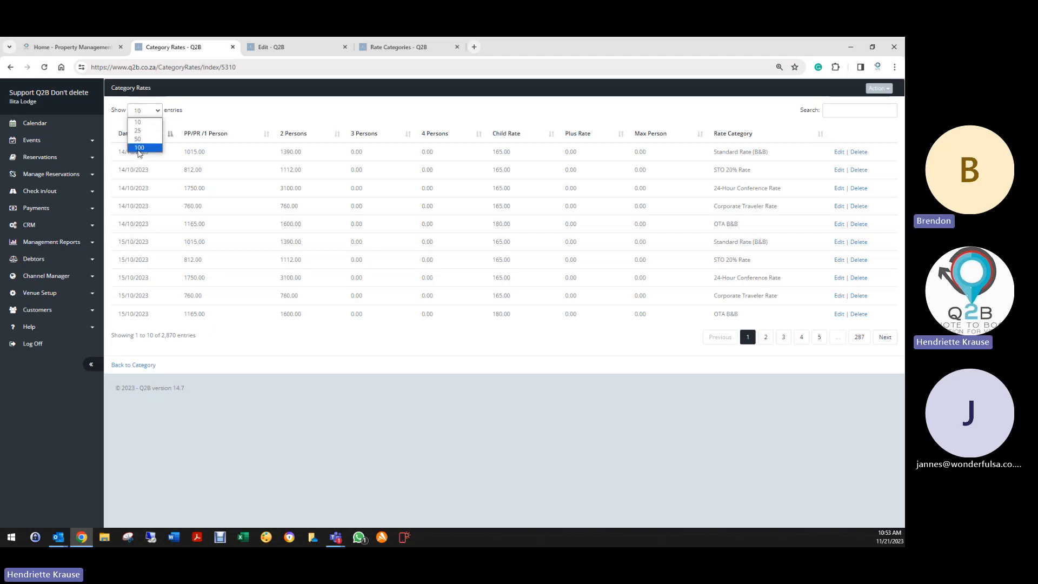
{"action": "left_click", "coordinate": [139, 148]}
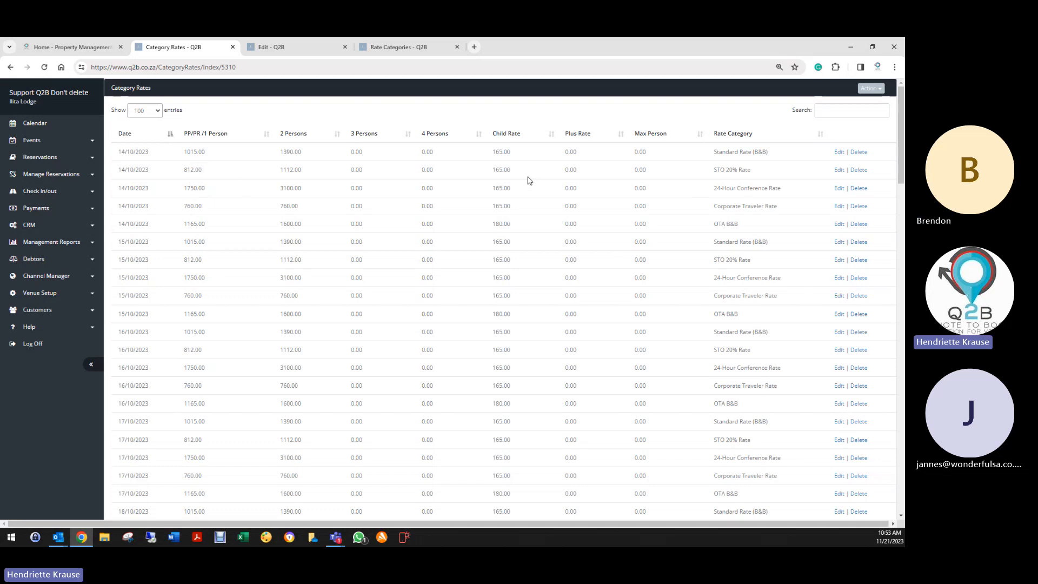
{"action": "scroll", "coordinate": [168, 264], "scroll_direction": "down", "scroll_amount": 1}
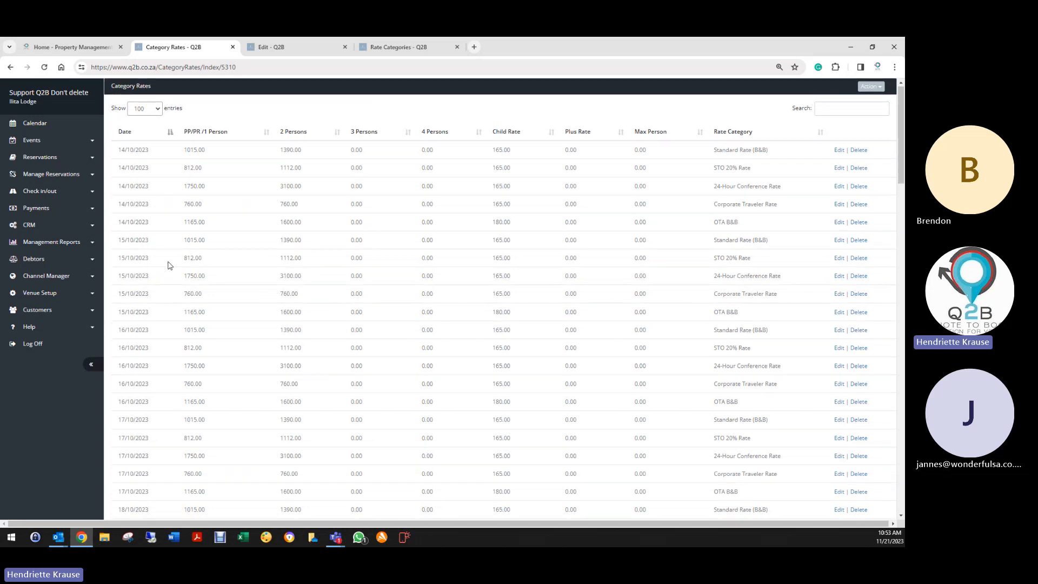
{"action": "scroll", "coordinate": [168, 266], "scroll_direction": "down", "scroll_amount": 4}
{"action": "scroll", "coordinate": [174, 343], "scroll_direction": "up", "scroll_amount": 4}
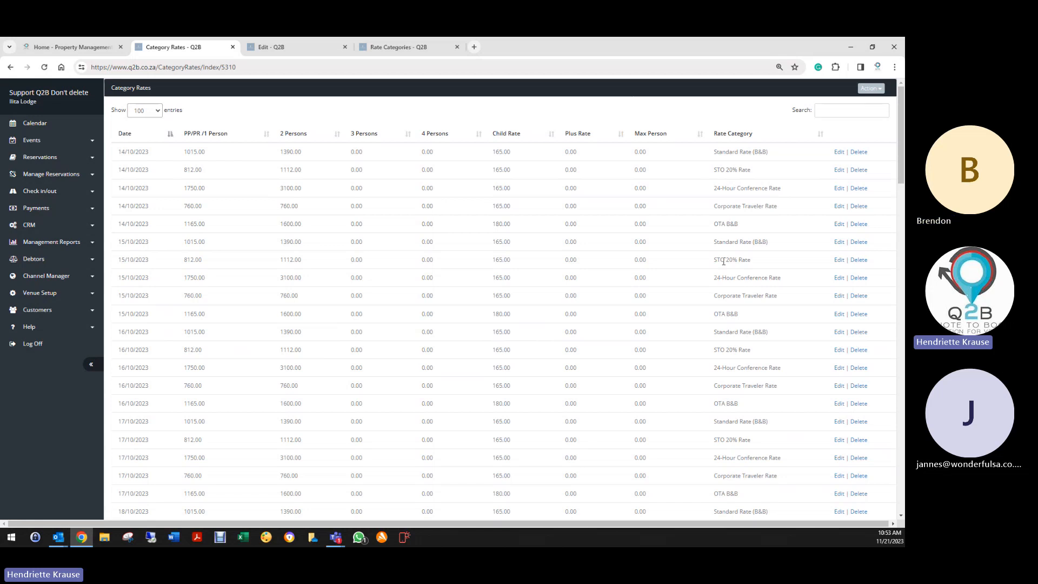
- Filter the category rates by 'standard' and sort them by date
{"action": "left_click", "coordinate": [861, 116]}
{"action": "type", "text": "standard"}
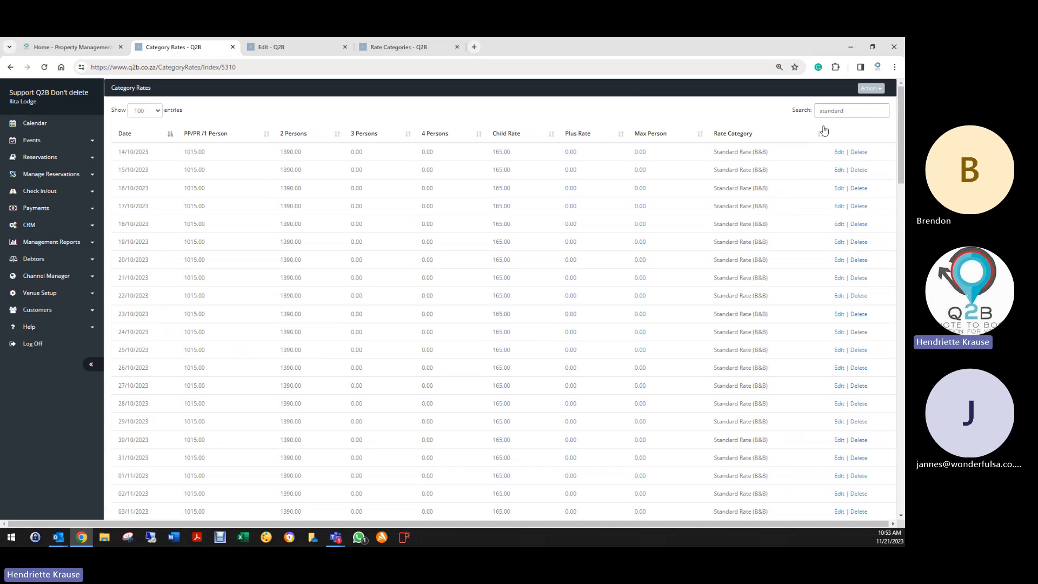
{"action": "left_click", "coordinate": [126, 134]}
{"action": "scroll", "coordinate": [168, 420], "scroll_direction": "down", "scroll_amount": 4}
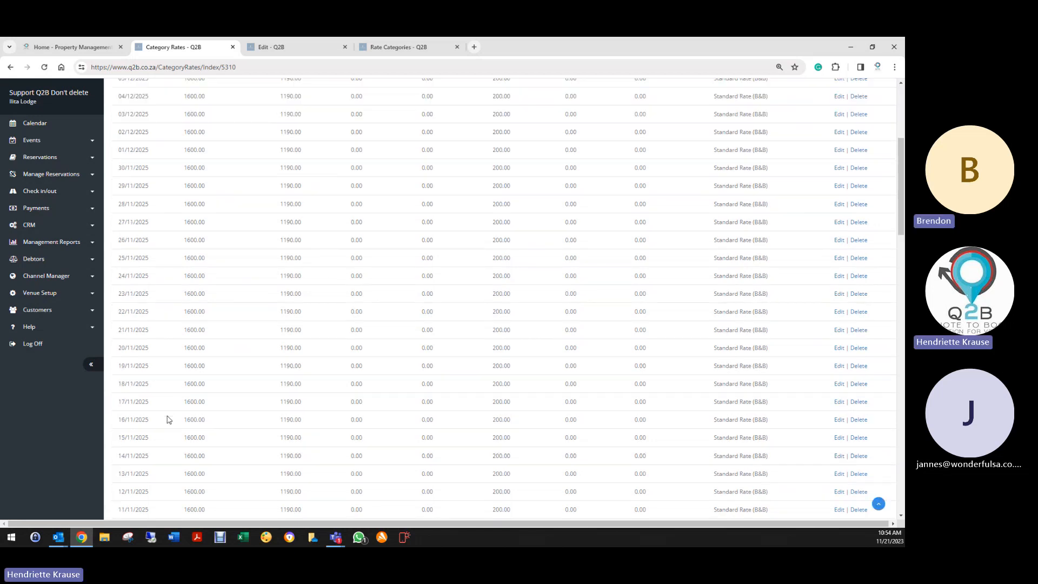
{"action": "scroll", "coordinate": [167, 419], "scroll_direction": "up", "scroll_amount": 4}
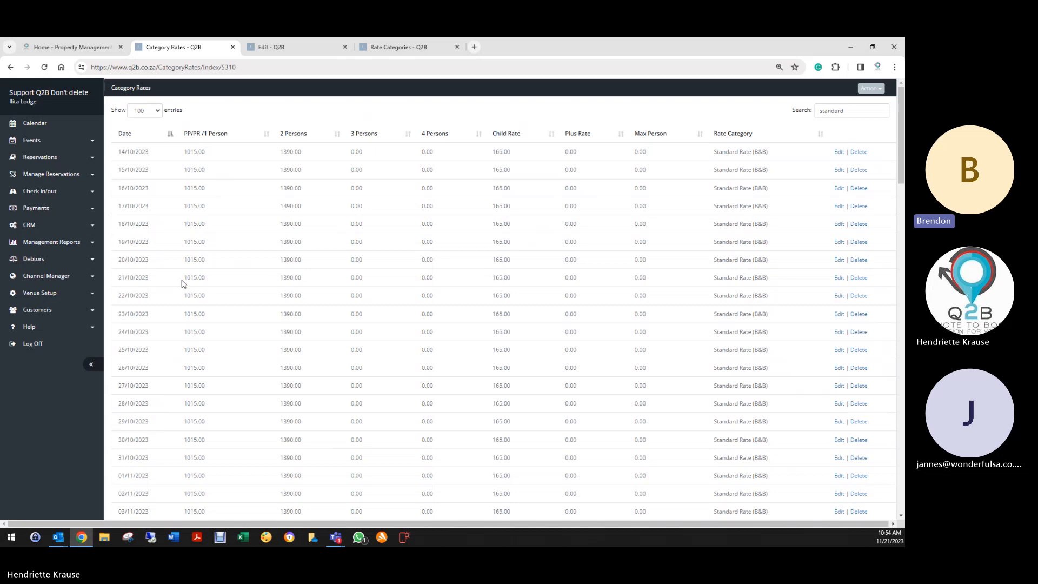
{"action": "scroll", "coordinate": [181, 280], "scroll_direction": "down", "scroll_amount": 10}
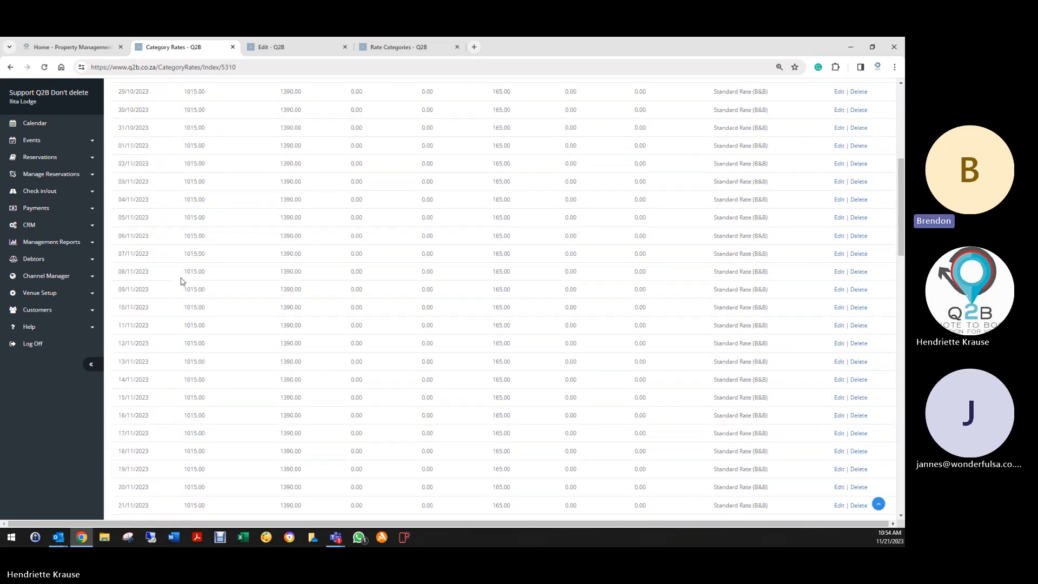
{"action": "scroll", "coordinate": [181, 280], "scroll_direction": "down", "scroll_amount": 7}
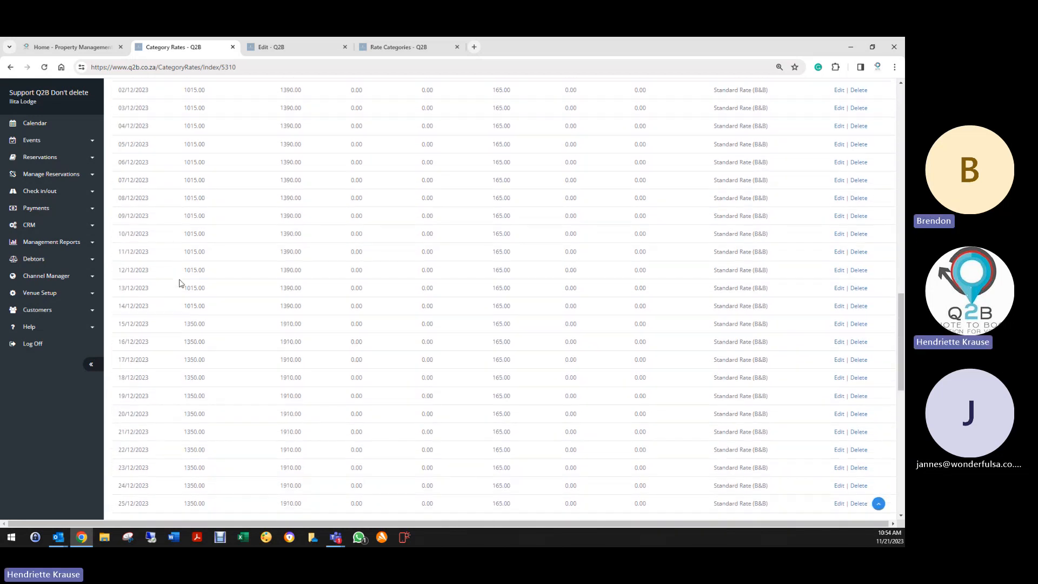
{"action": "scroll", "coordinate": [191, 280], "scroll_direction": "up", "scroll_amount": 17}
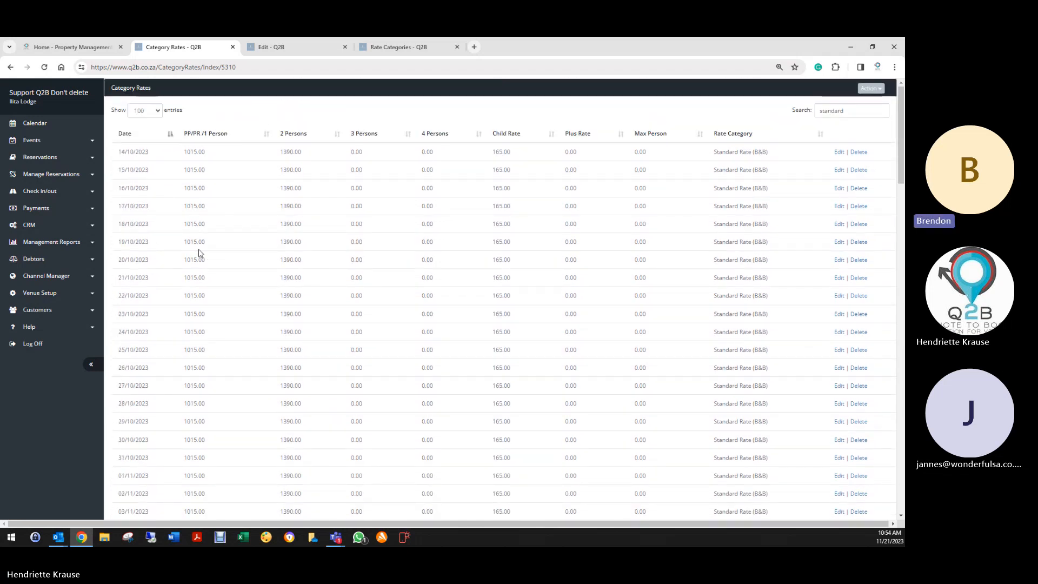
{"action": "scroll", "coordinate": [211, 269], "scroll_direction": "down", "scroll_amount": 15}
{"action": "scroll", "coordinate": [219, 320], "scroll_direction": "down", "scroll_amount": 12}
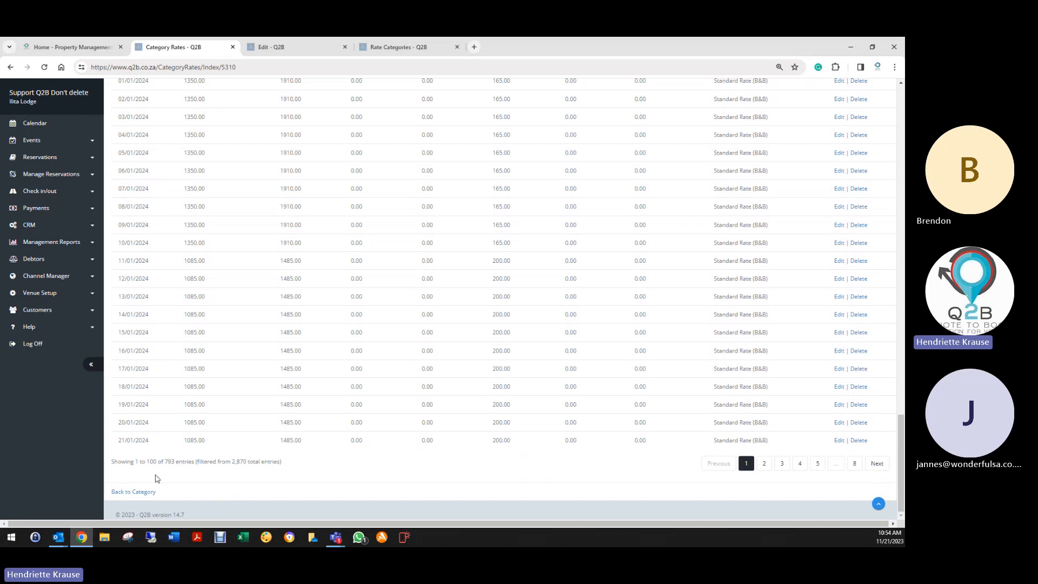
- Page through pages 2 to 5 of the Standard Rate (B&B) entries
{"action": "left_click", "coordinate": [763, 466]}
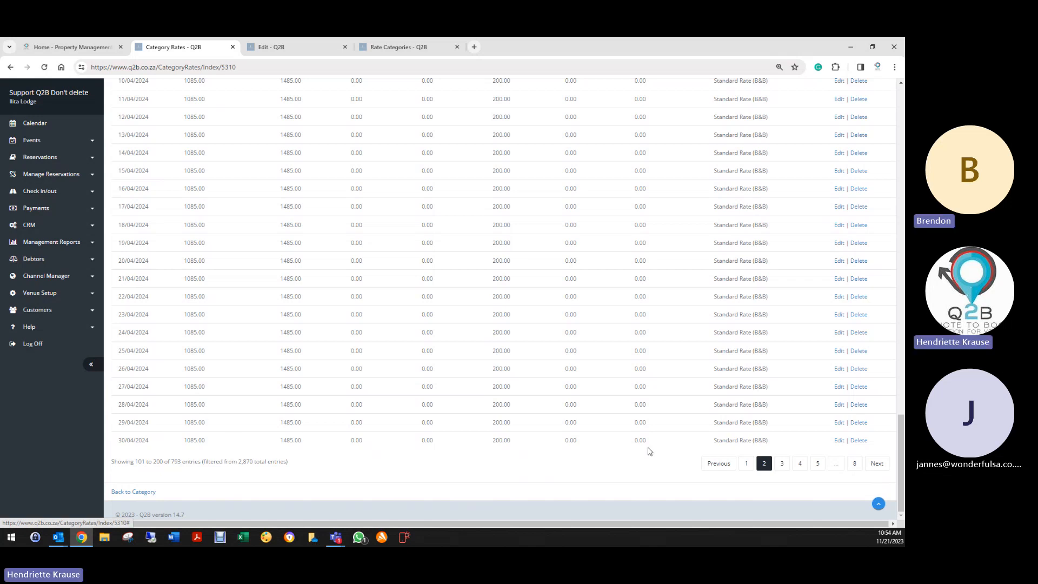
{"action": "left_click", "coordinate": [782, 467]}
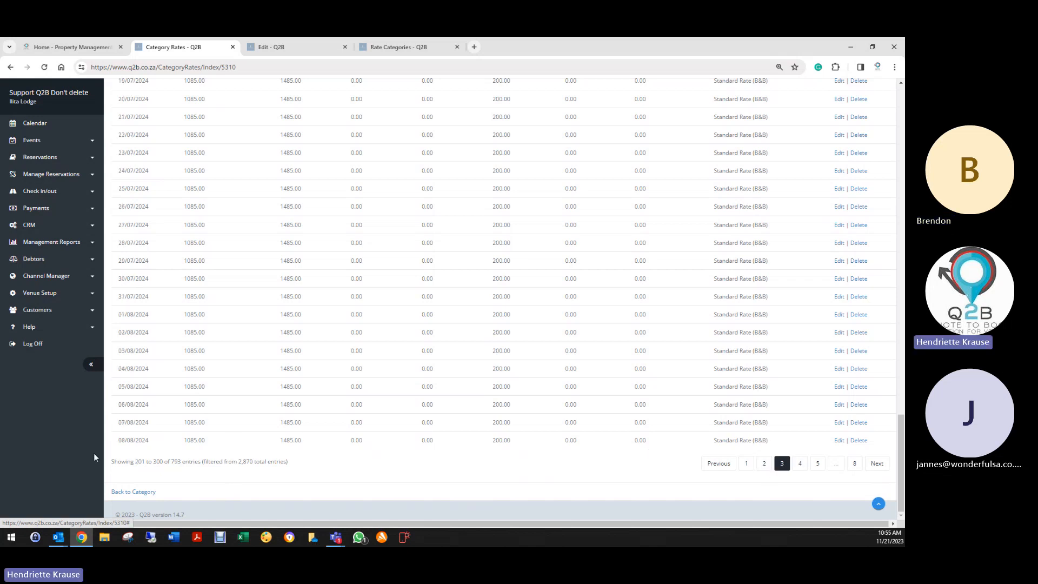
{"action": "left_click", "coordinate": [801, 468]}
{"action": "left_click", "coordinate": [819, 468]}
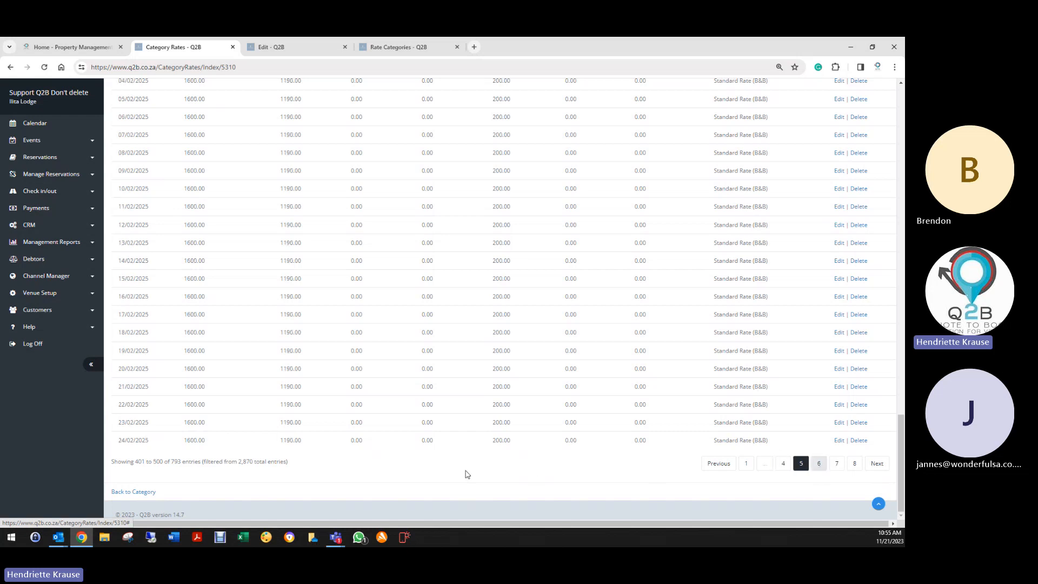
{"action": "middle_click", "coordinate": [585, 337]}
{"action": "scroll", "coordinate": [585, 337], "scroll_direction": "up", "scroll_amount": 15}
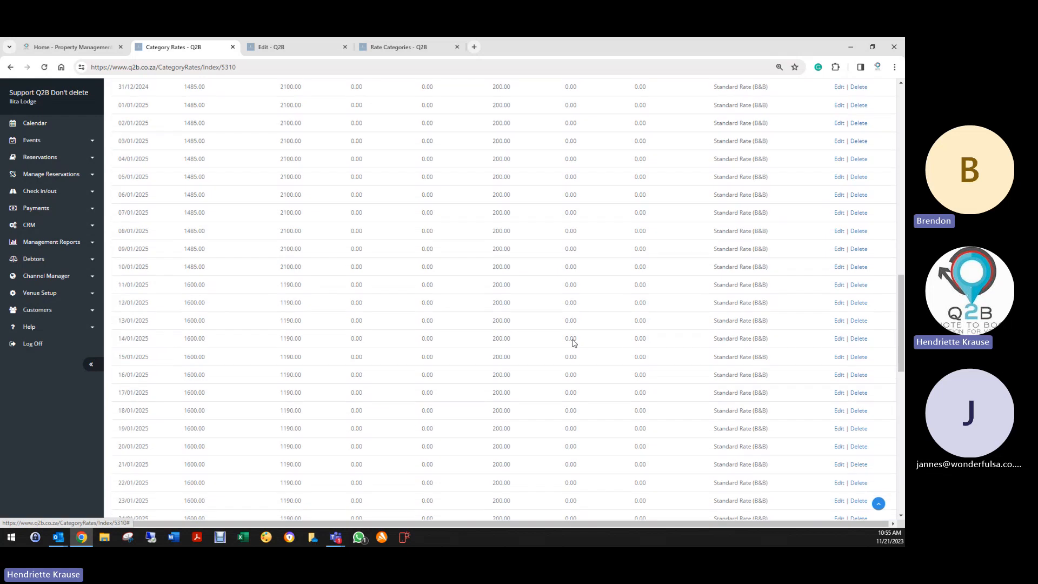
{"action": "scroll", "coordinate": [576, 324], "scroll_direction": "up", "scroll_amount": 12}
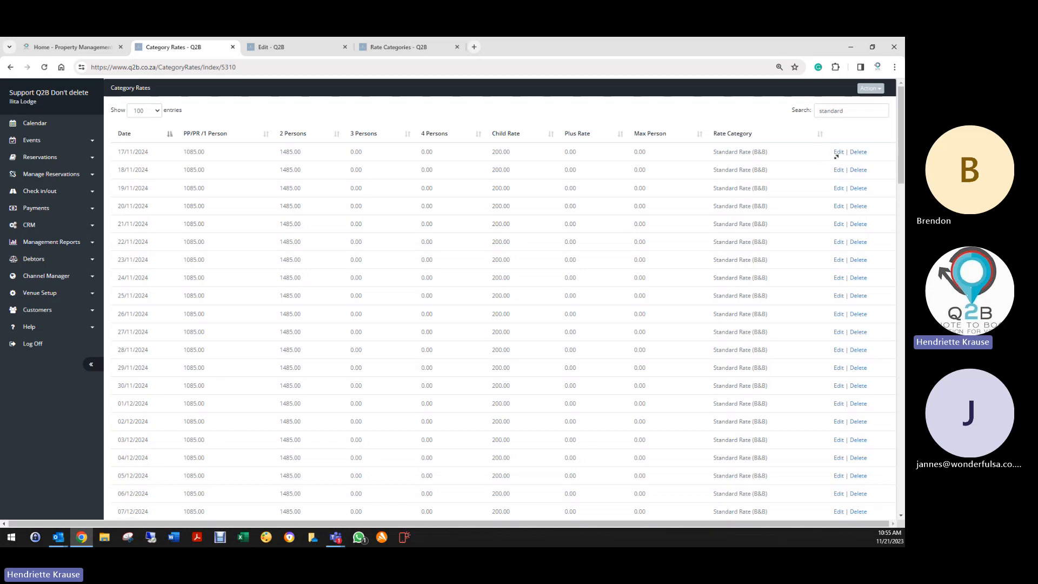
- Replace the search term with 'sto' to list only STO 20% Rate entries
{"action": "left_click_drag", "start_coordinate": [850, 110], "coordinate": [787, 115]}
{"action": "type", "text": "so"}
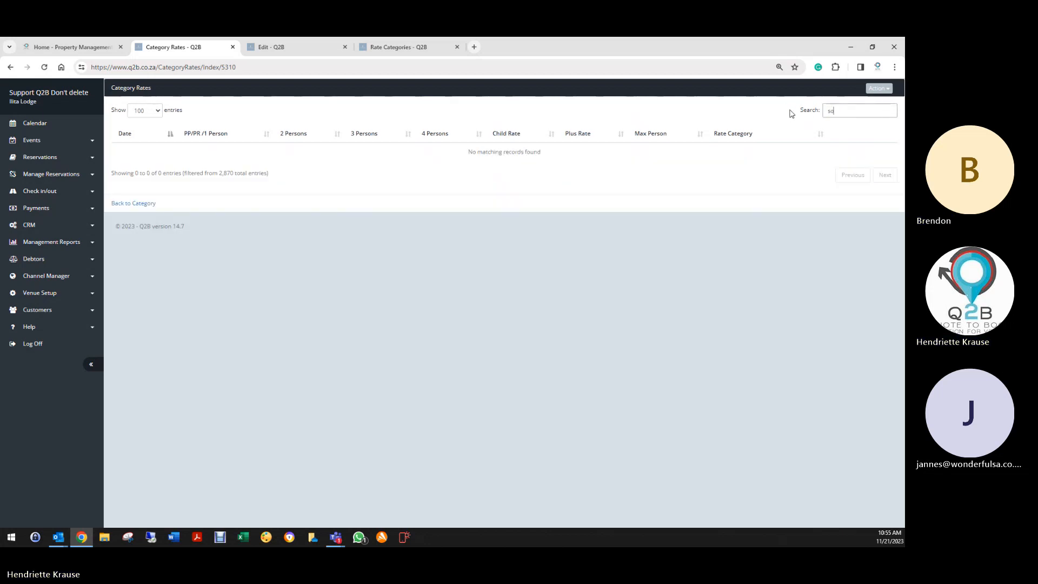
{"action": "key", "text": "BackSpace"}
{"action": "type", "text": "to"}
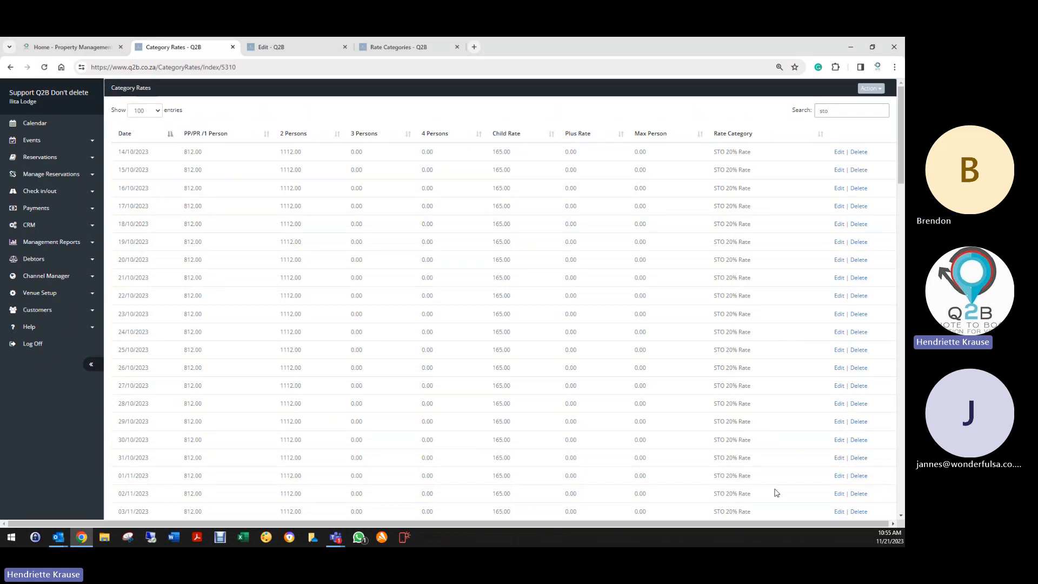
- Scan the STO 20% Rate entries and return to the Edit Category form
{"action": "scroll", "coordinate": [780, 489], "scroll_direction": "down", "scroll_amount": 3}
{"action": "scroll", "coordinate": [780, 489], "scroll_direction": "up", "scroll_amount": 3}
{"action": "scroll", "coordinate": [224, 400], "scroll_direction": "down", "scroll_amount": 15}
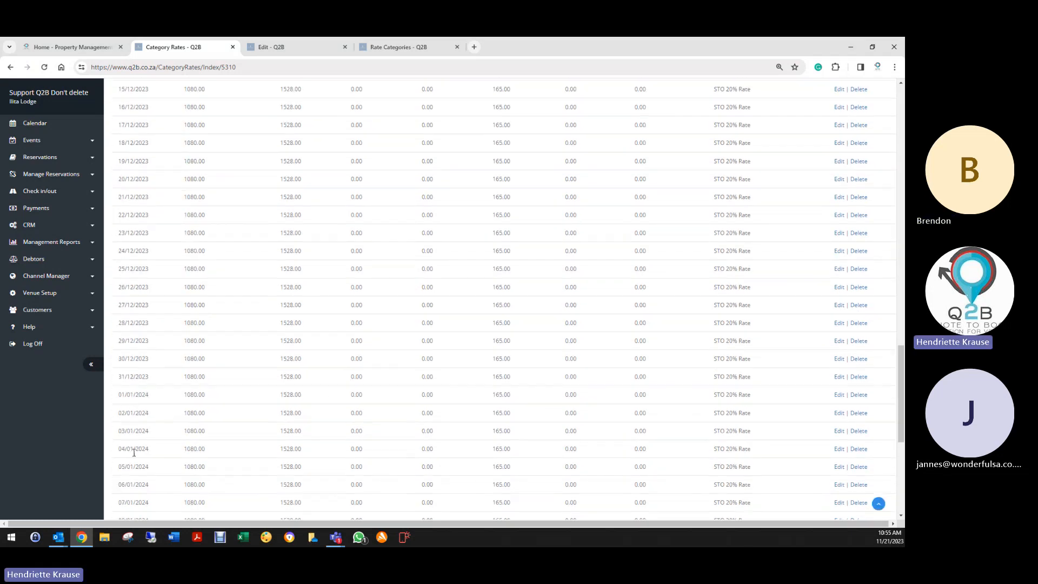
{"action": "scroll", "coordinate": [134, 451], "scroll_direction": "down", "scroll_amount": 6}
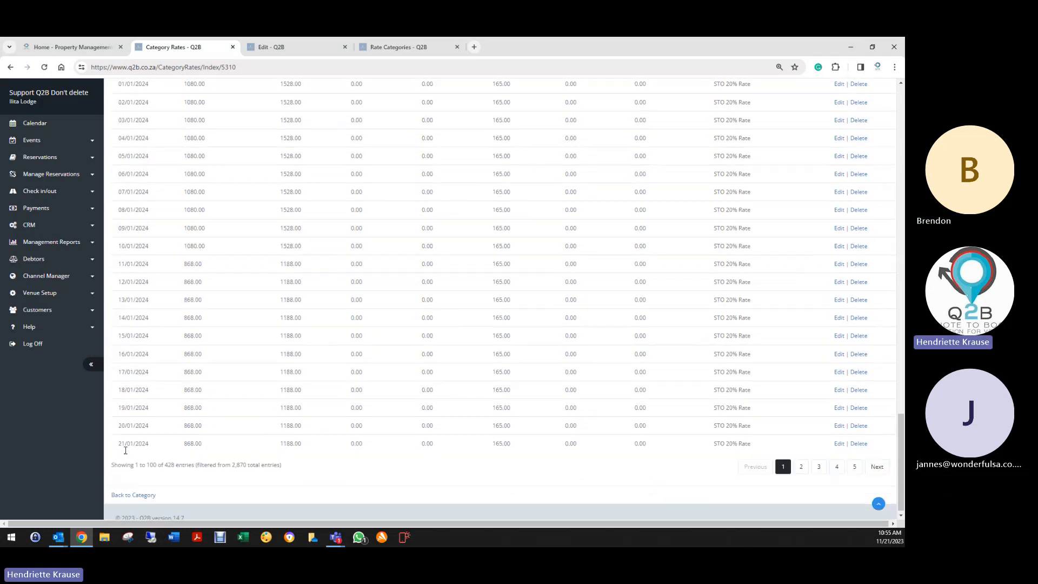
{"action": "left_click", "coordinate": [129, 493]}
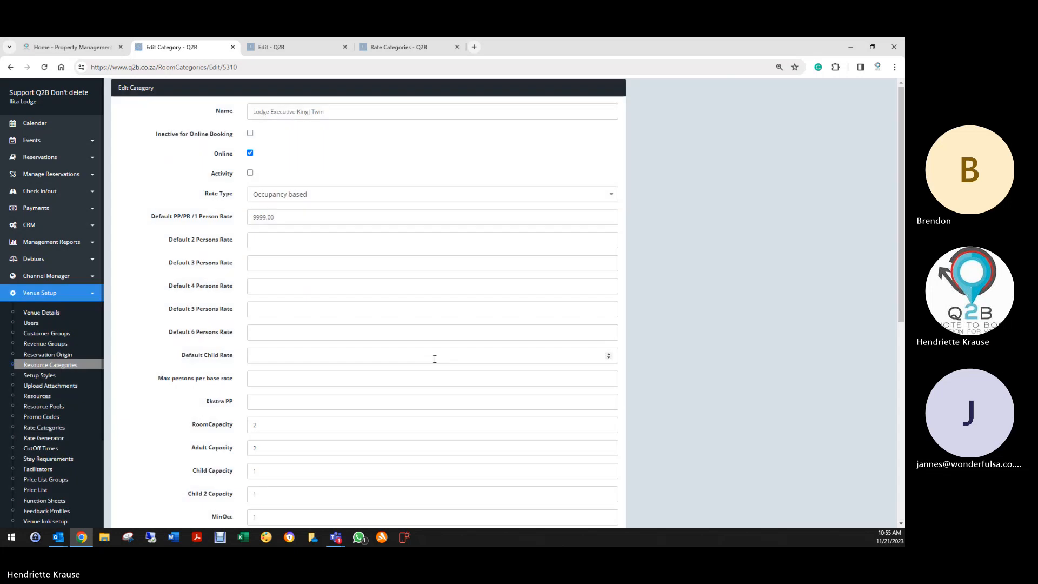
- Open the Minimum stay rules list for the Lodge Executive King | Twin category
{"action": "scroll", "coordinate": [153, 407], "scroll_direction": "down", "scroll_amount": 7}
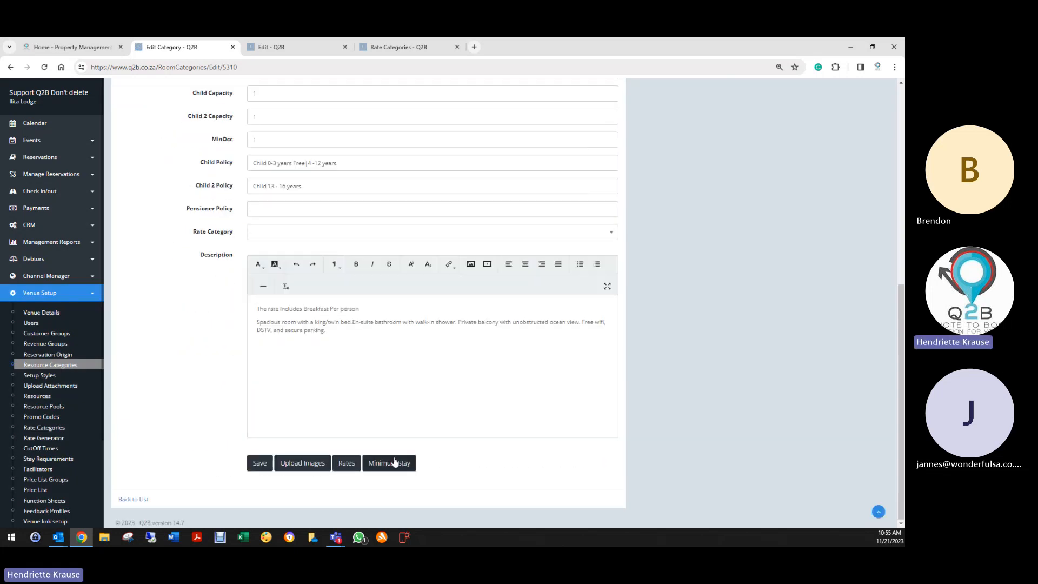
{"action": "left_click", "coordinate": [395, 463]}
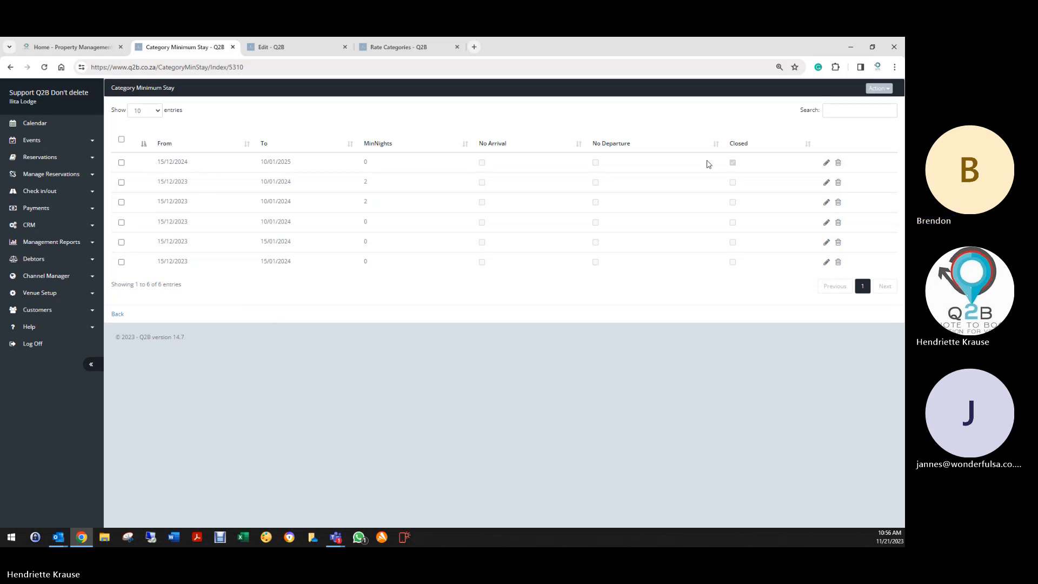
- Inspect the first rule, tick two December rules and open Action without applying anything, then go back
{"action": "left_click", "coordinate": [827, 163]}
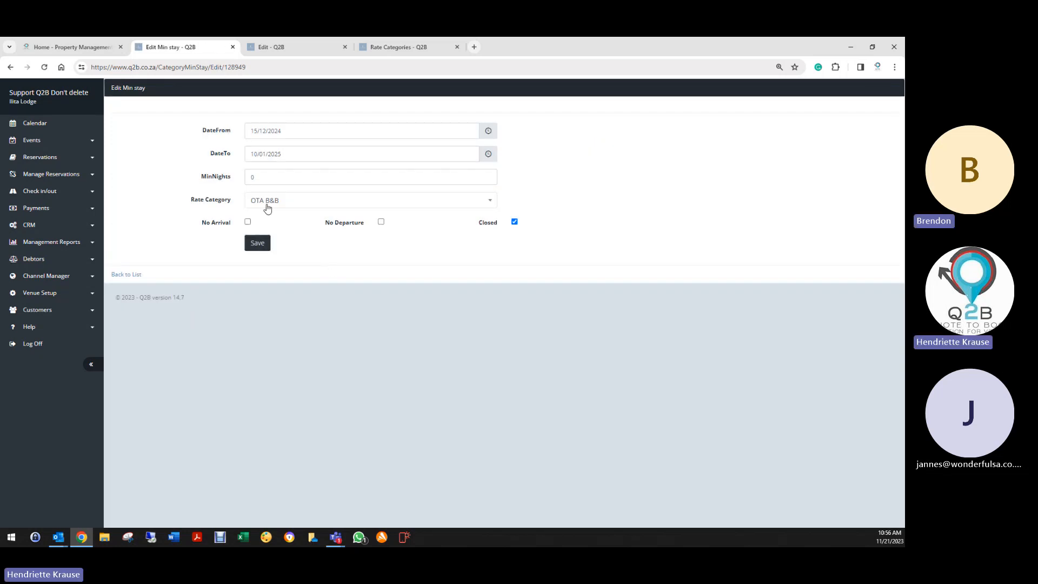
{"action": "left_click", "coordinate": [119, 274]}
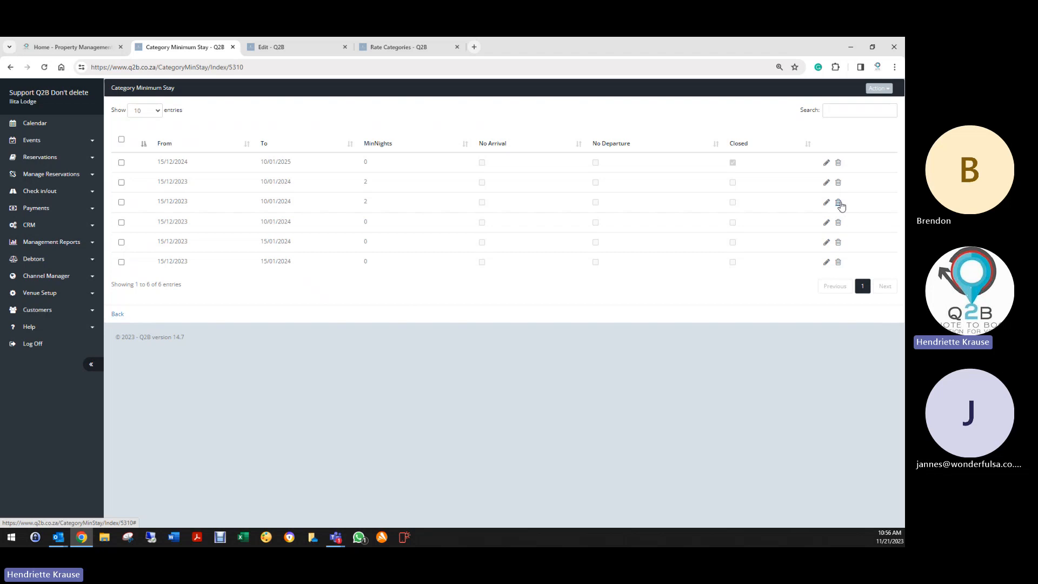
{"action": "left_click", "coordinate": [121, 222]}
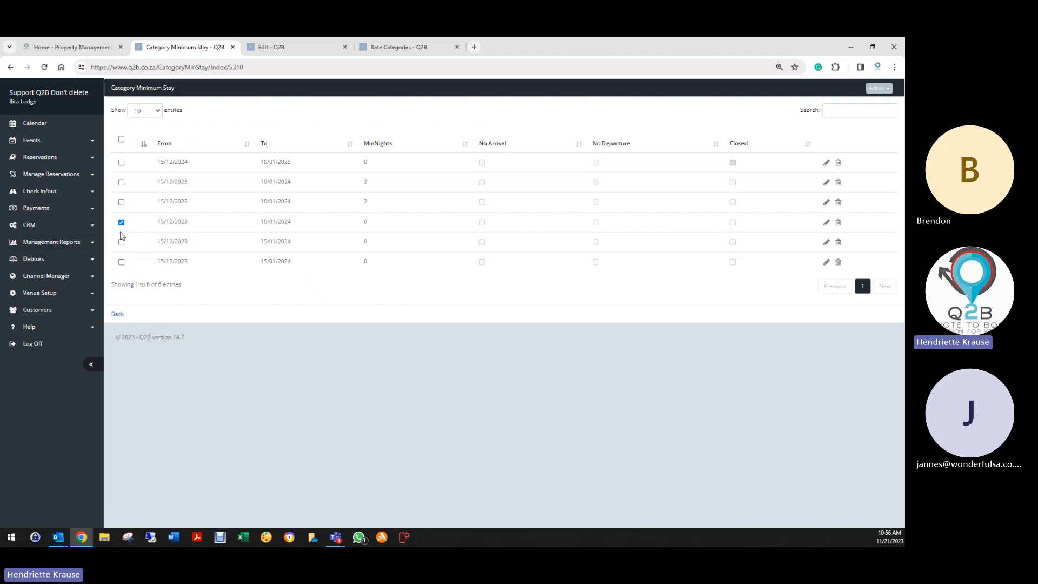
{"action": "left_click", "coordinate": [121, 243]}
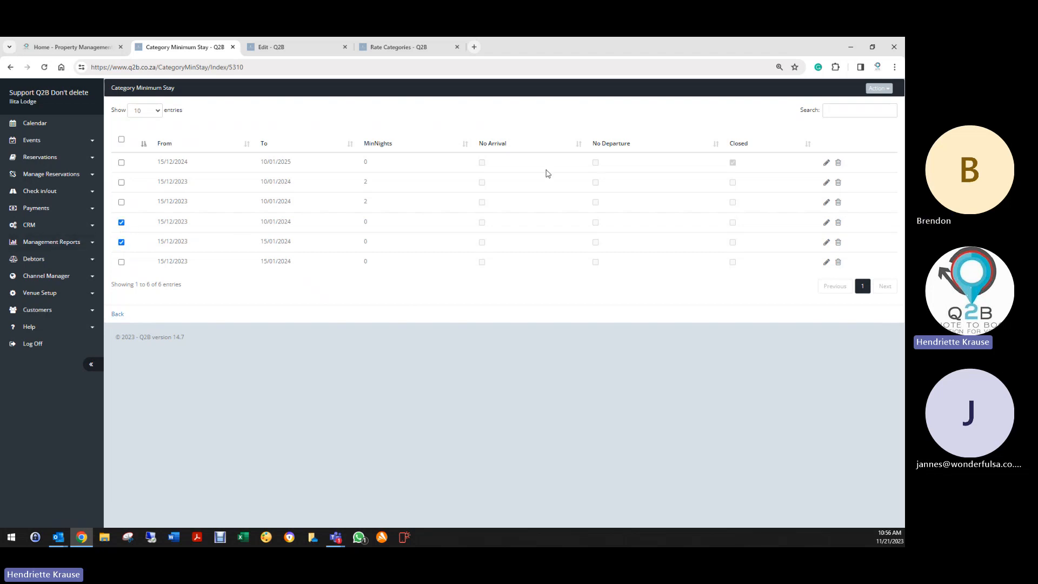
{"action": "left_click", "coordinate": [878, 88]}
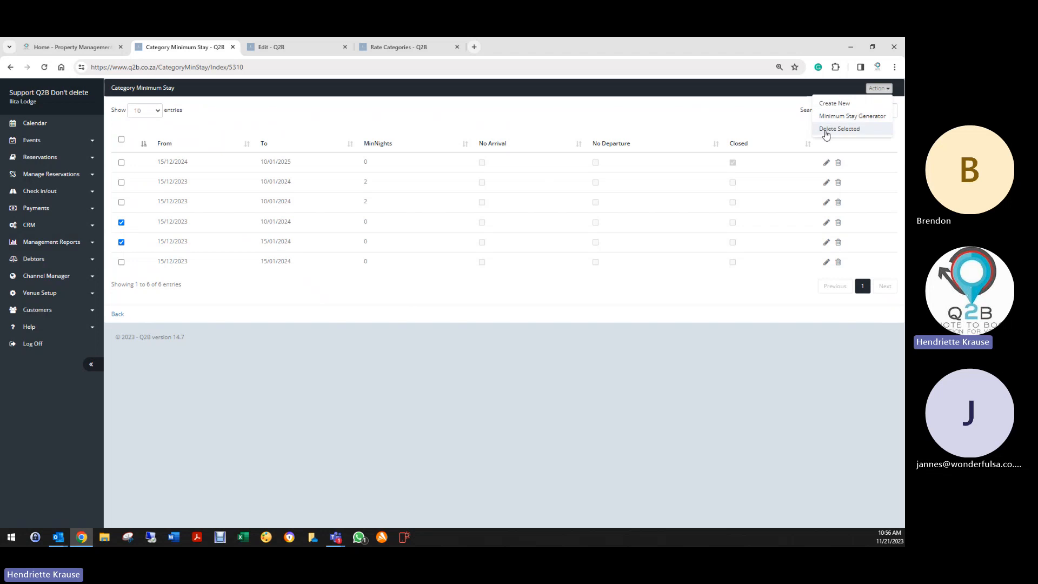
{"action": "left_click", "coordinate": [122, 223]}
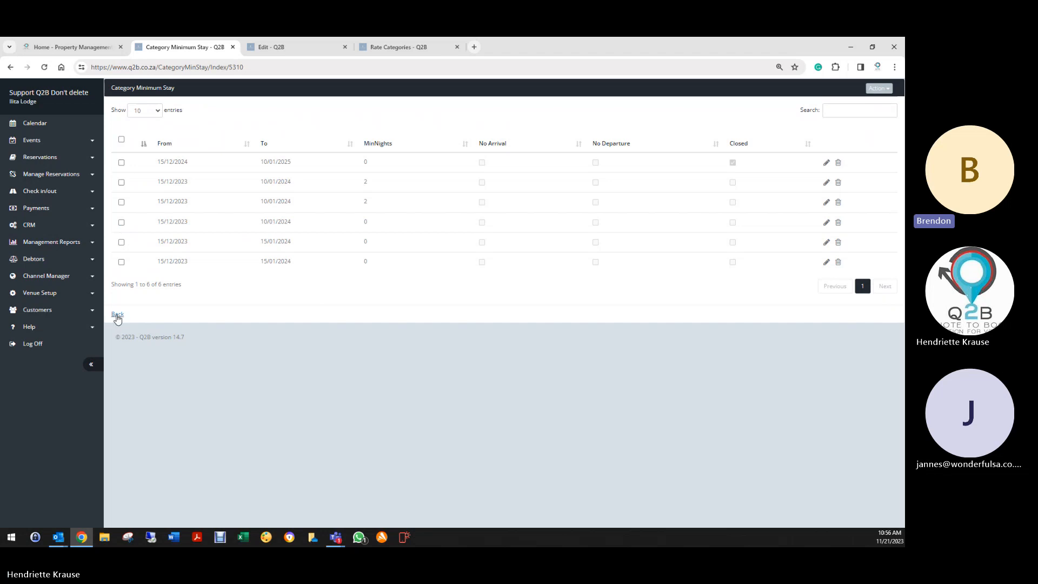
{"action": "left_click", "coordinate": [117, 315]}
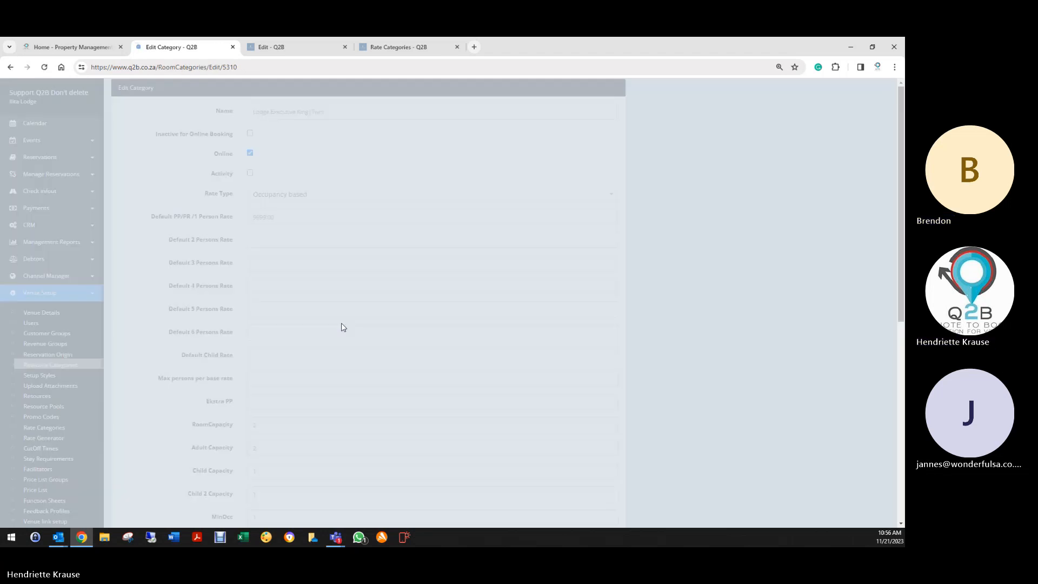
- Save the Lodge Executive King | Twin category, returning to the 14 Resource Categories
{"action": "scroll", "coordinate": [218, 435], "scroll_direction": "down", "scroll_amount": 3}
{"action": "scroll", "coordinate": [219, 434], "scroll_direction": "down", "scroll_amount": 3}
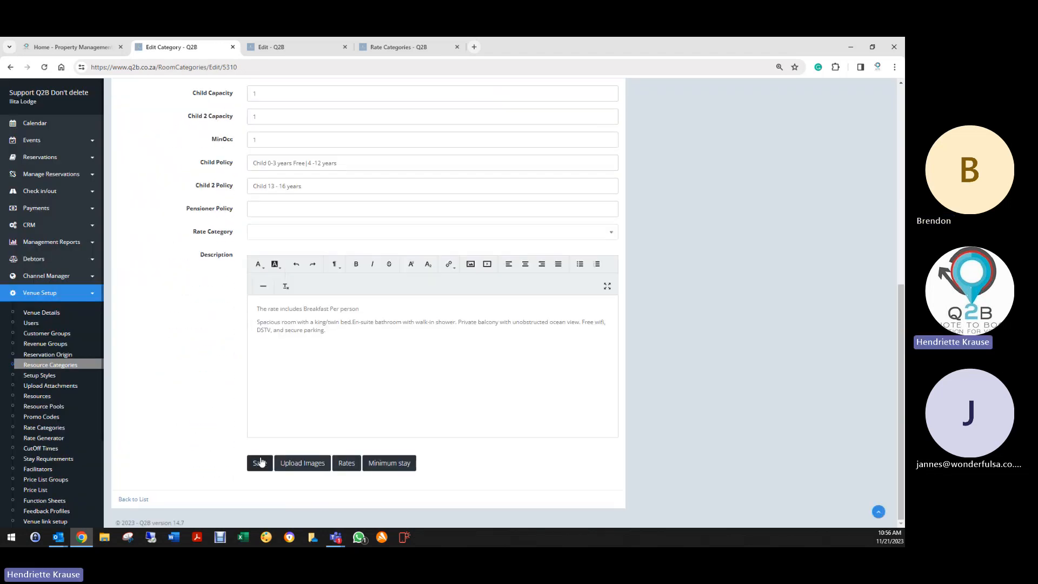
{"action": "left_click", "coordinate": [258, 463]}
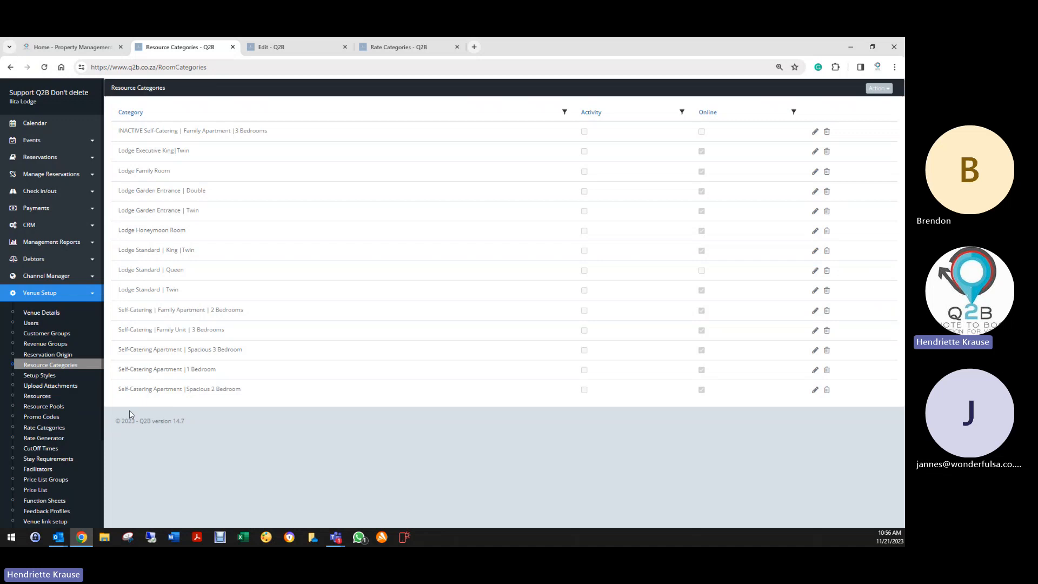
{"action": "left_click", "coordinate": [816, 310]}
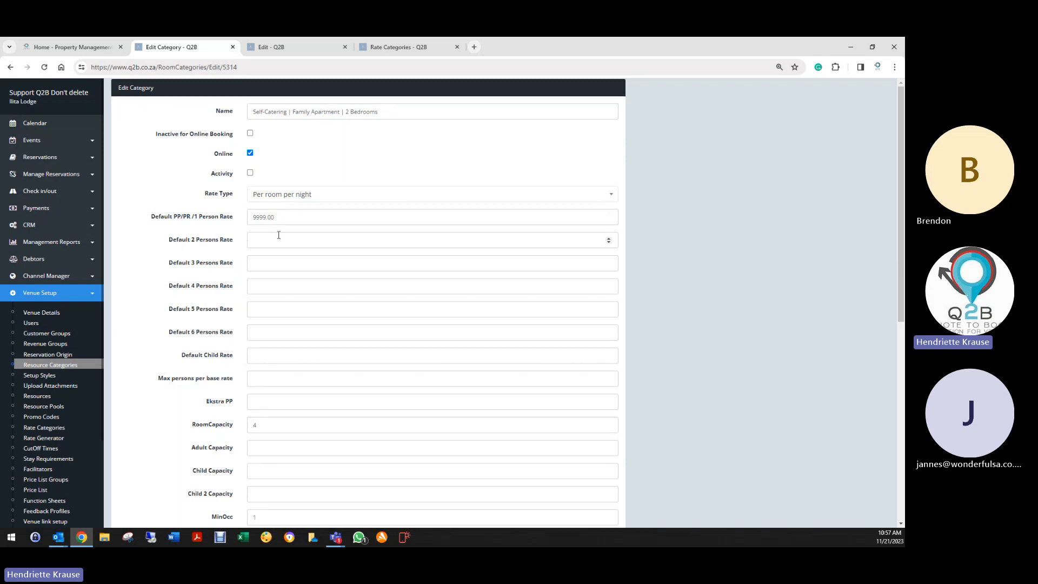
{"action": "scroll", "coordinate": [260, 432], "scroll_direction": "down", "scroll_amount": 2}
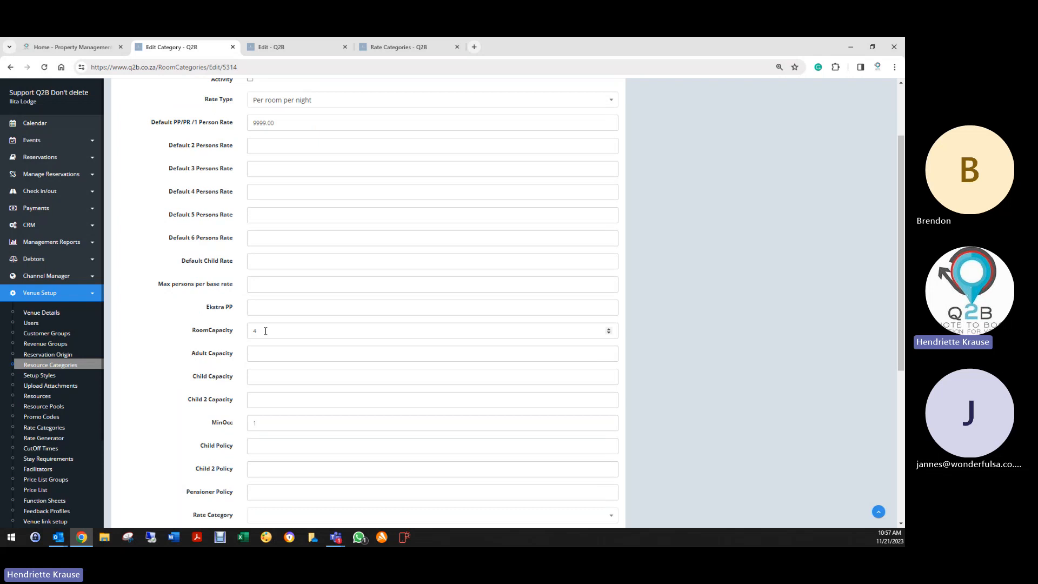
{"action": "scroll", "coordinate": [265, 331], "scroll_direction": "down", "scroll_amount": 3}
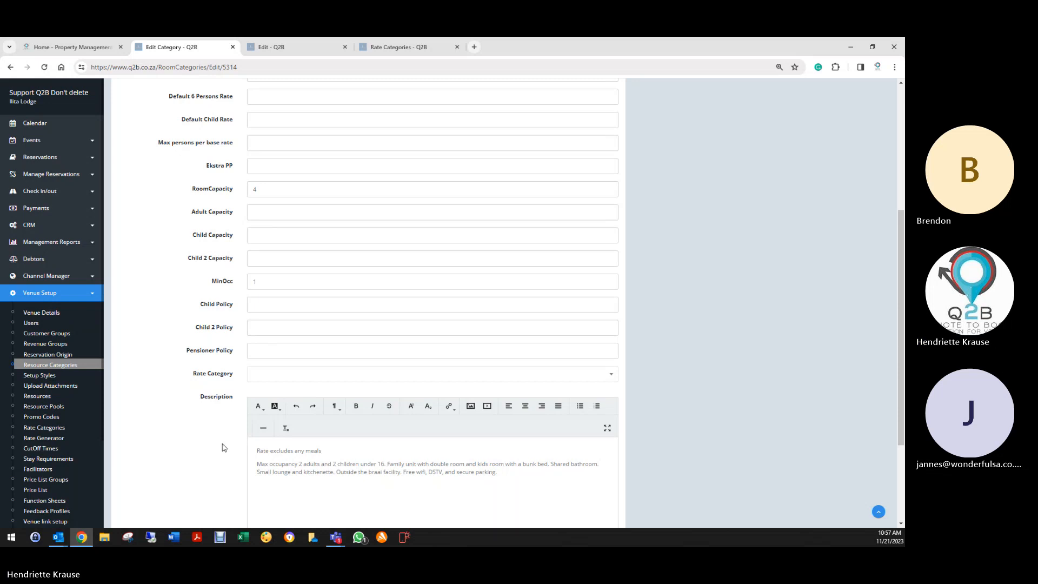
{"action": "scroll", "coordinate": [224, 448], "scroll_direction": "down", "scroll_amount": 2}
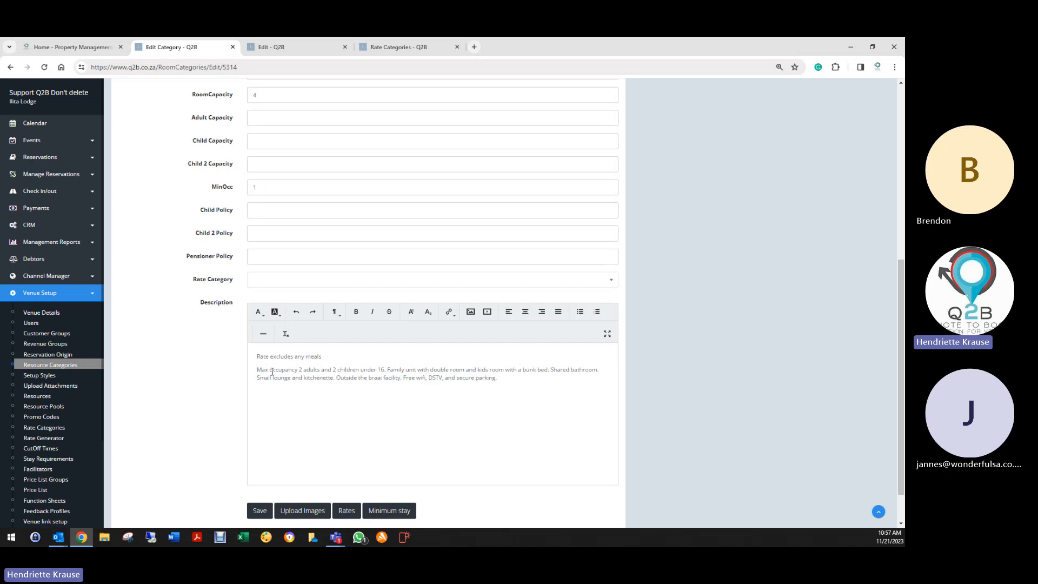
{"action": "left_click", "coordinate": [331, 369]}
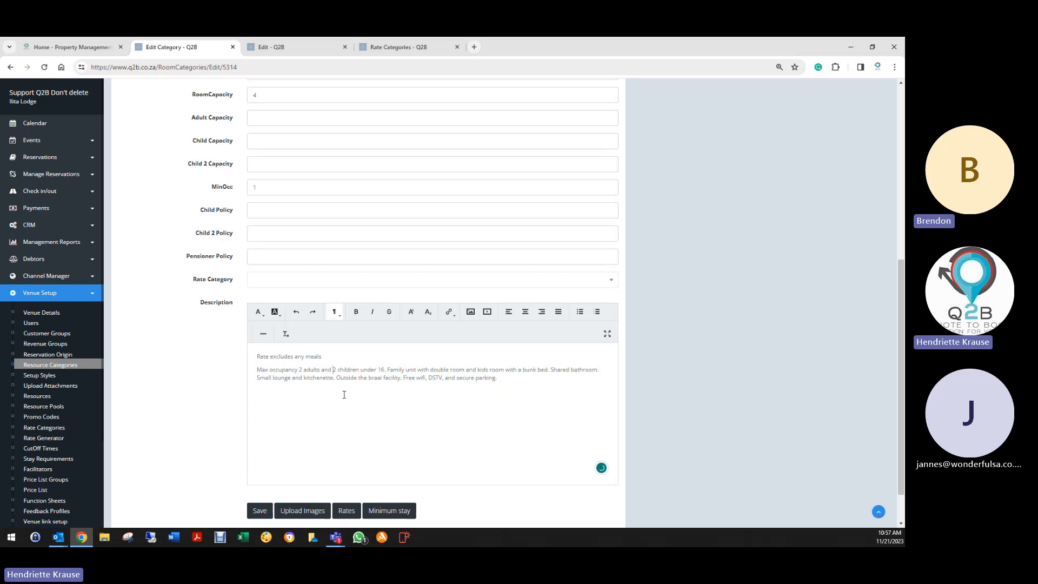
{"action": "scroll", "coordinate": [285, 375], "scroll_direction": "up", "scroll_amount": 3}
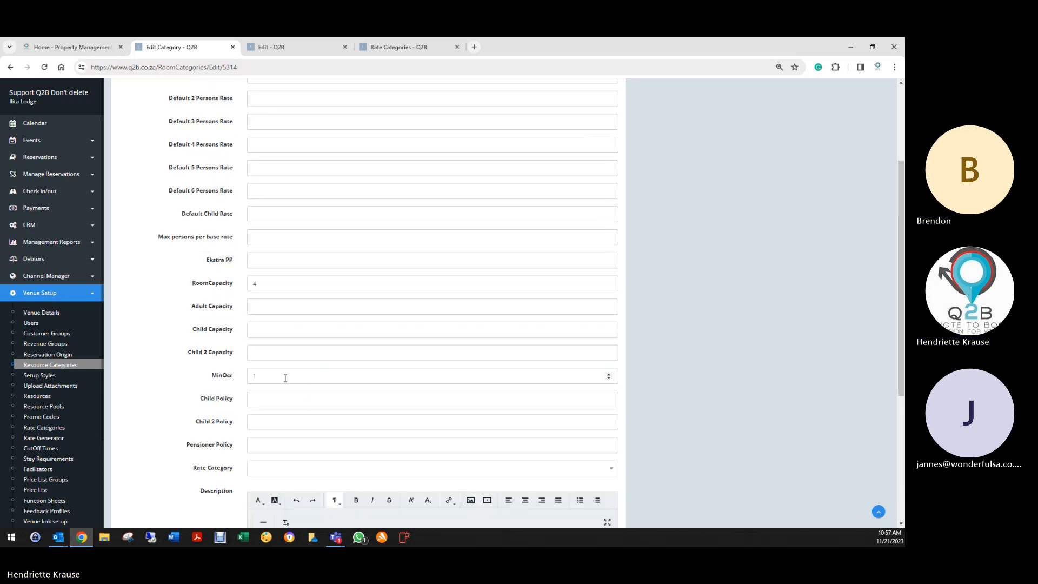
{"action": "scroll", "coordinate": [248, 422], "scroll_direction": "down", "scroll_amount": 3}
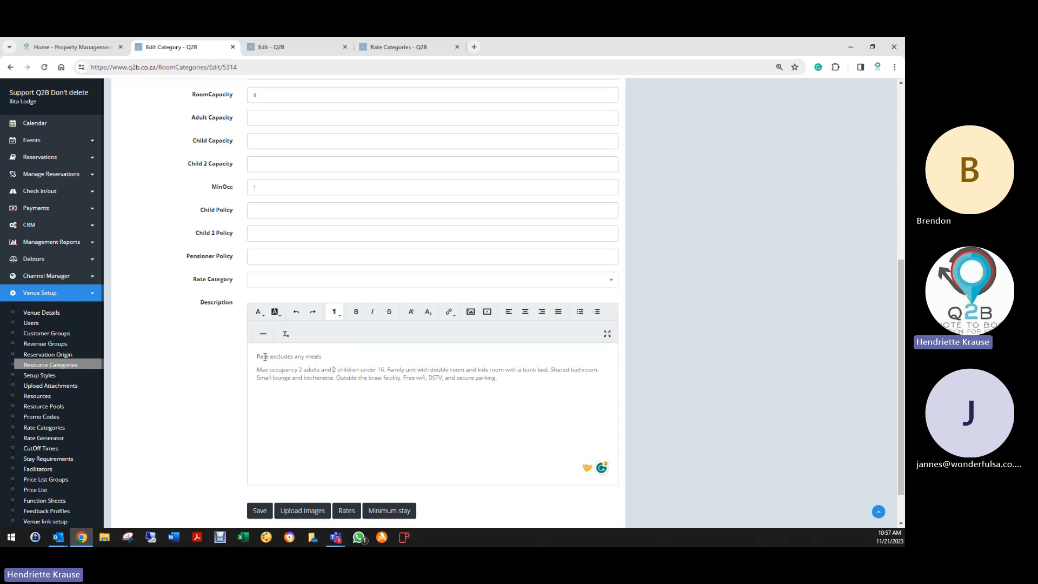
{"action": "left_click_drag", "start_coordinate": [256, 357], "coordinate": [456, 371]}
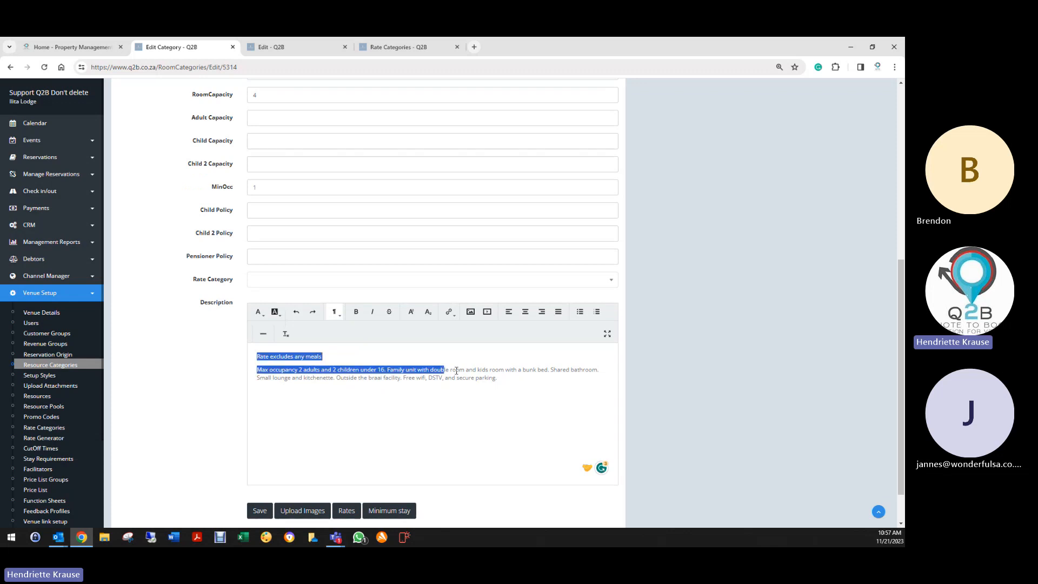
{"action": "left_click", "coordinate": [255, 404]}
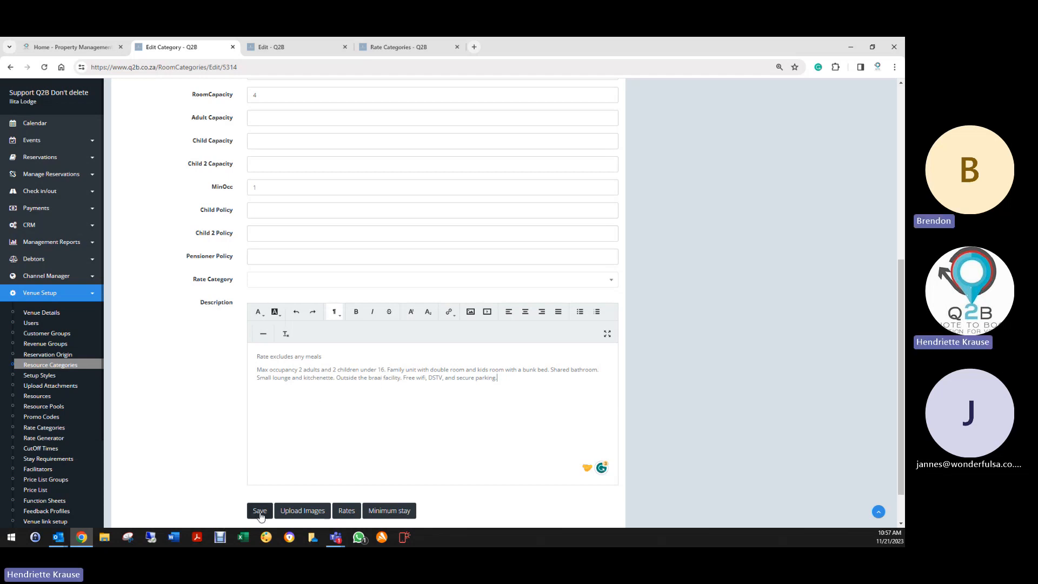
{"action": "scroll", "coordinate": [313, 438], "scroll_direction": "up", "scroll_amount": 4}
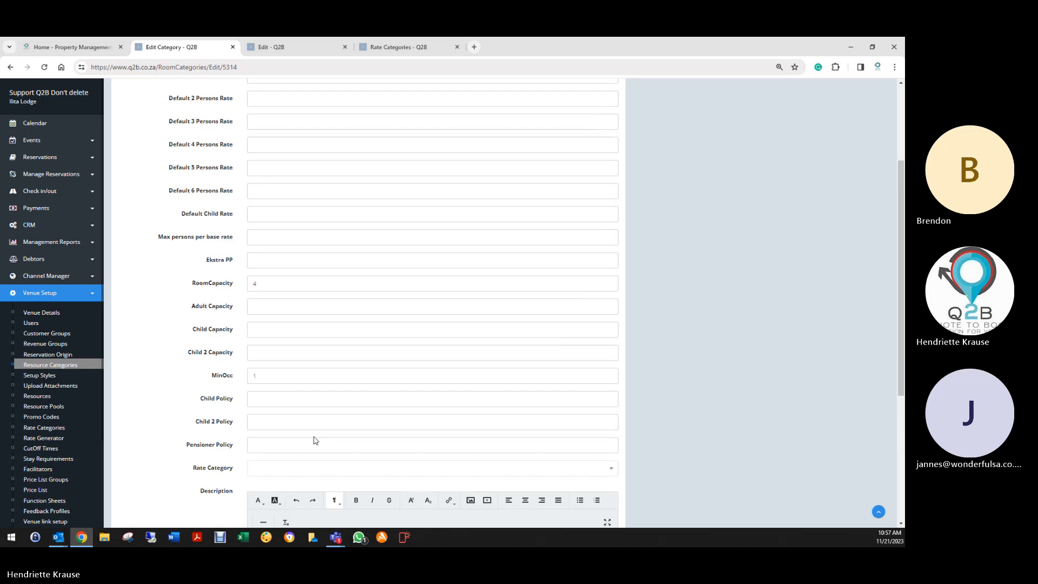
{"action": "scroll", "coordinate": [313, 438], "scroll_direction": "down", "scroll_amount": 4}
{"action": "scroll", "coordinate": [296, 428], "scroll_direction": "down", "scroll_amount": 1}
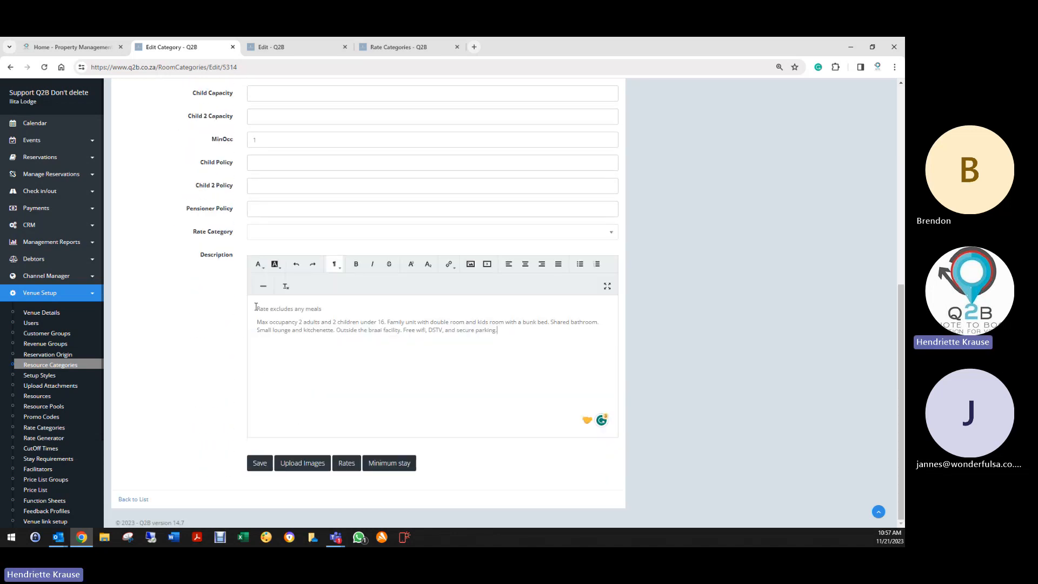
{"action": "left_click_drag", "start_coordinate": [256, 307], "coordinate": [523, 342]}
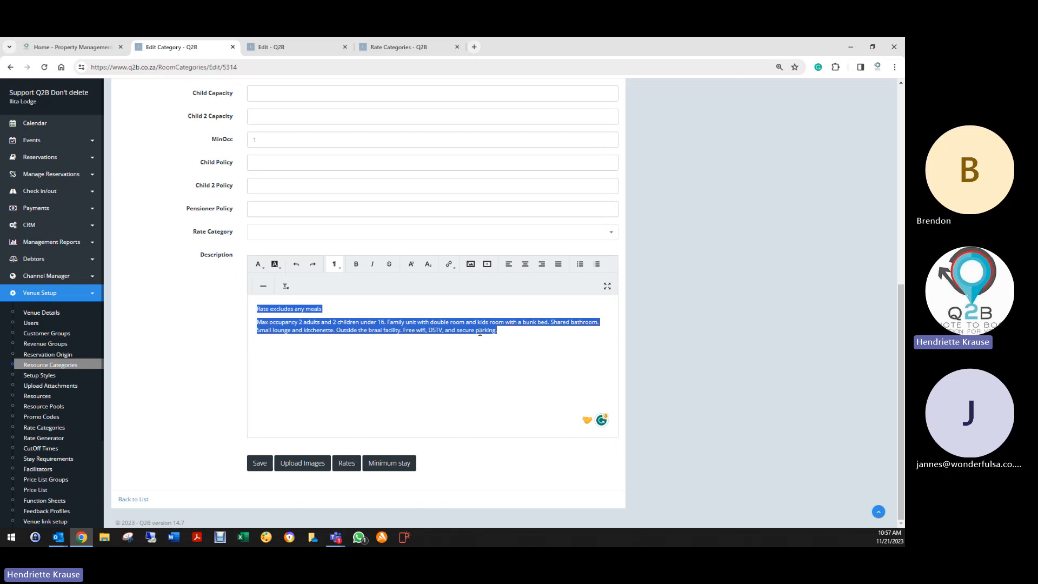
{"action": "scroll", "coordinate": [249, 230], "scroll_direction": "up", "scroll_amount": 4}
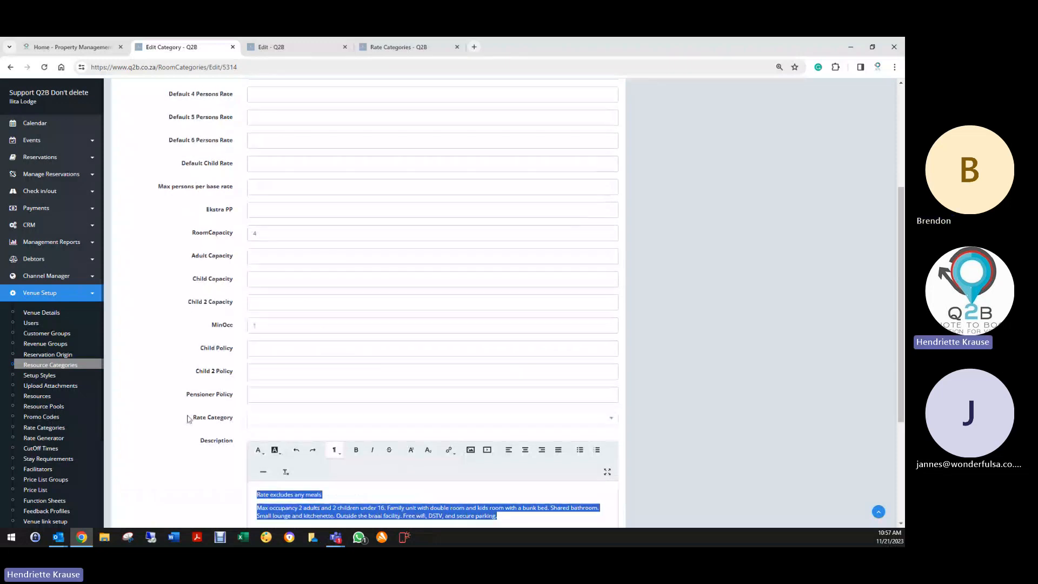
{"action": "scroll", "coordinate": [197, 432], "scroll_direction": "down", "scroll_amount": 3}
{"action": "scroll", "coordinate": [199, 475], "scroll_direction": "down", "scroll_amount": 1}
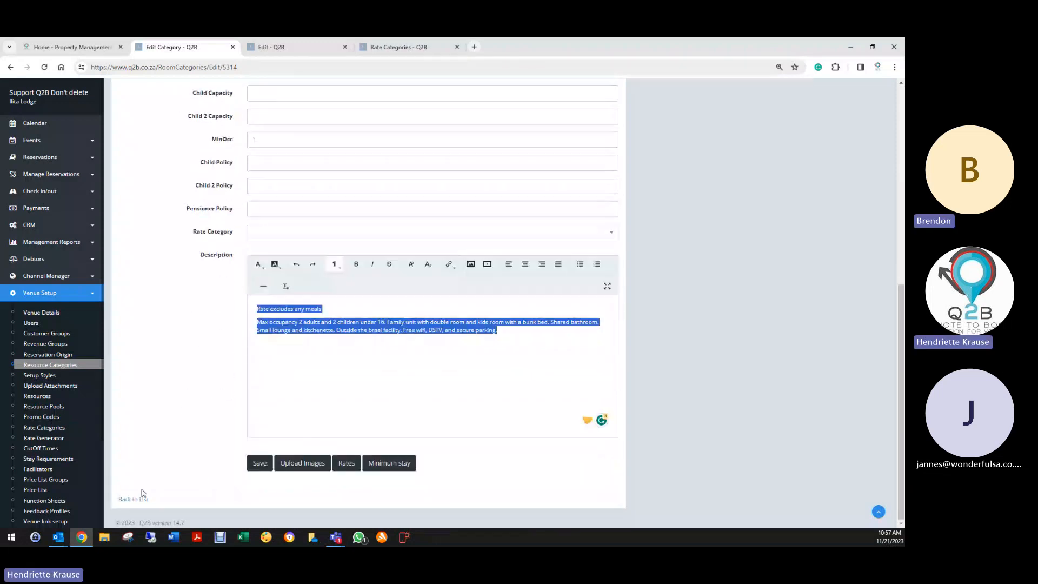
{"action": "left_click", "coordinate": [128, 501]}
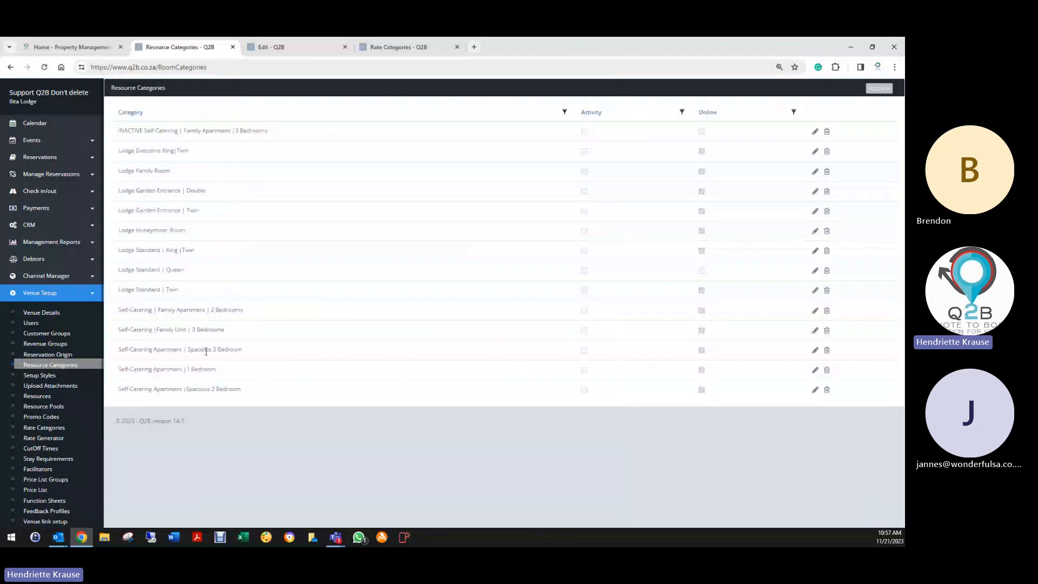
- Open the All Availability planner for Nov 2023 from the Reservations menu
{"action": "left_click", "coordinate": [81, 157]}
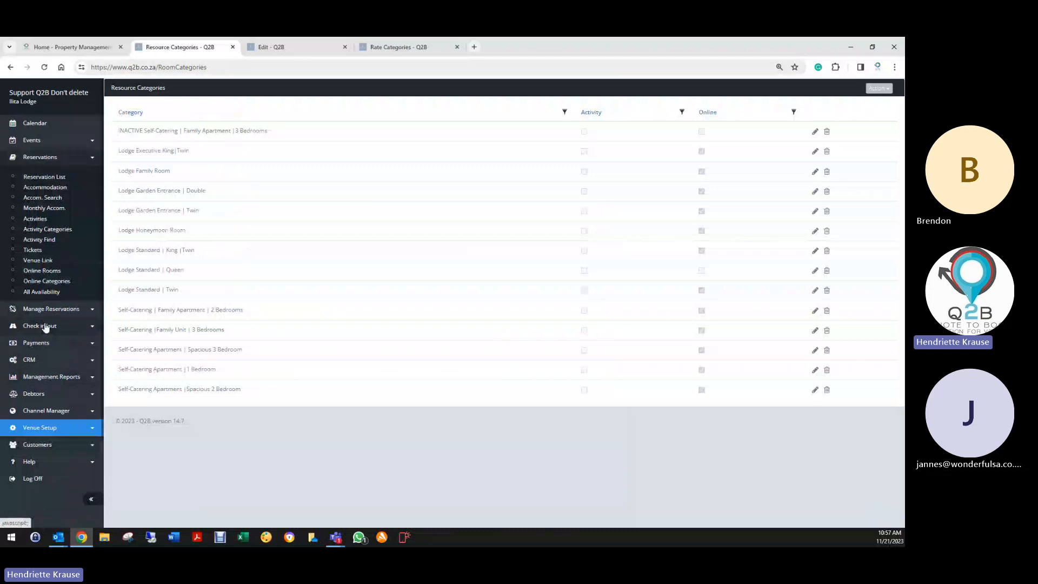
{"action": "left_click", "coordinate": [37, 293]}
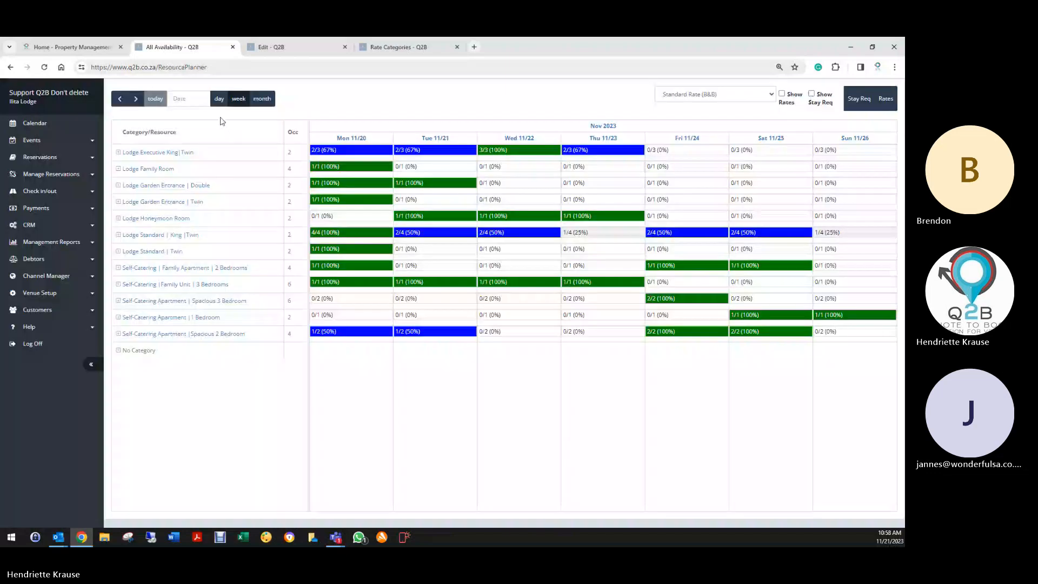
- Set the availability planner to the week containing 11 January 2024
{"action": "left_click", "coordinate": [205, 99]}
{"action": "left_click", "coordinate": [314, 120]}
{"action": "left_click", "coordinate": [314, 119]}
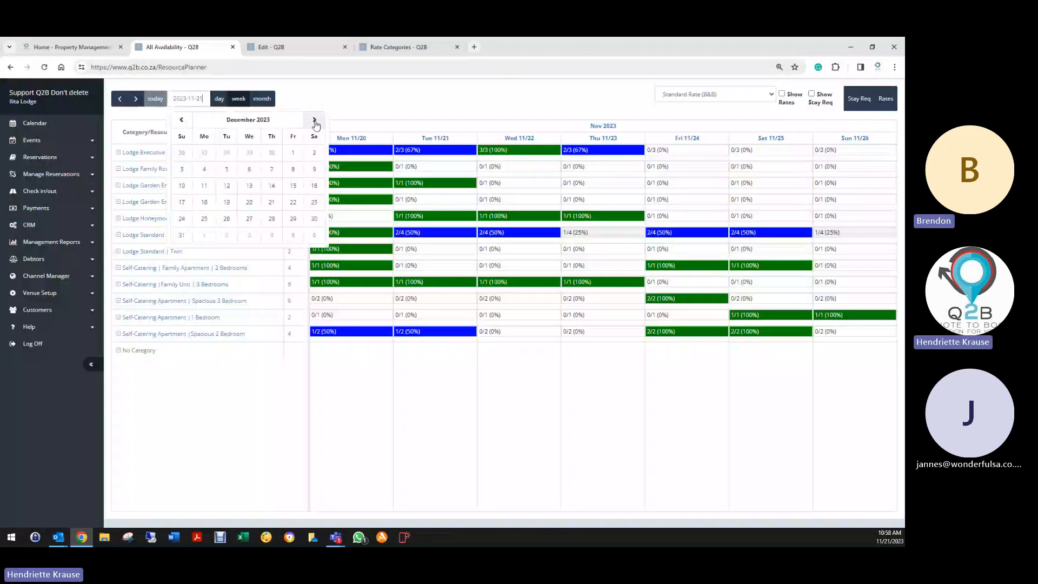
{"action": "left_click", "coordinate": [314, 119]}
{"action": "left_click", "coordinate": [314, 119]}
{"action": "left_click", "coordinate": [183, 120]}
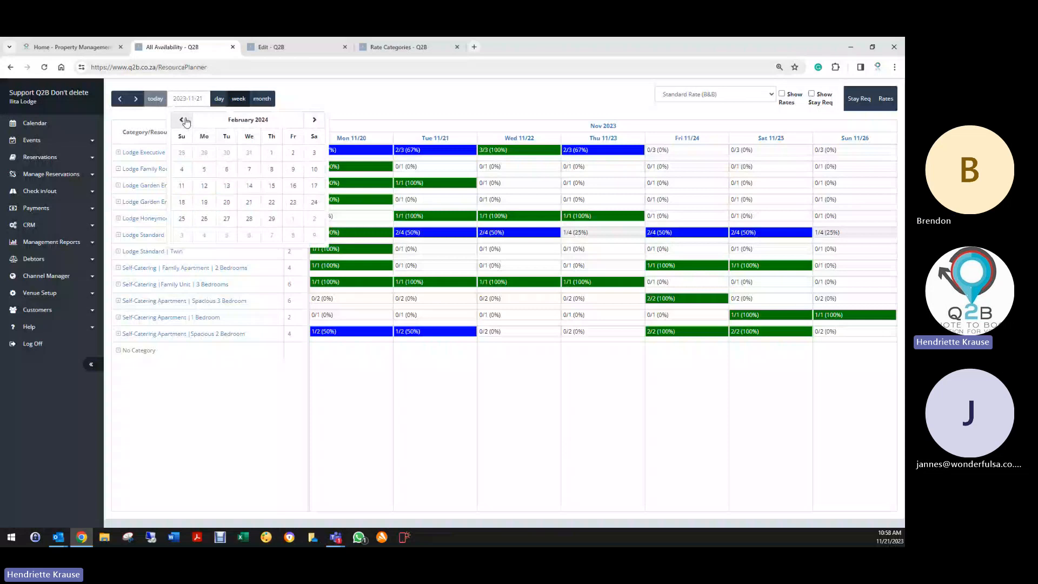
{"action": "left_click", "coordinate": [183, 120]}
{"action": "left_click", "coordinate": [272, 170]}
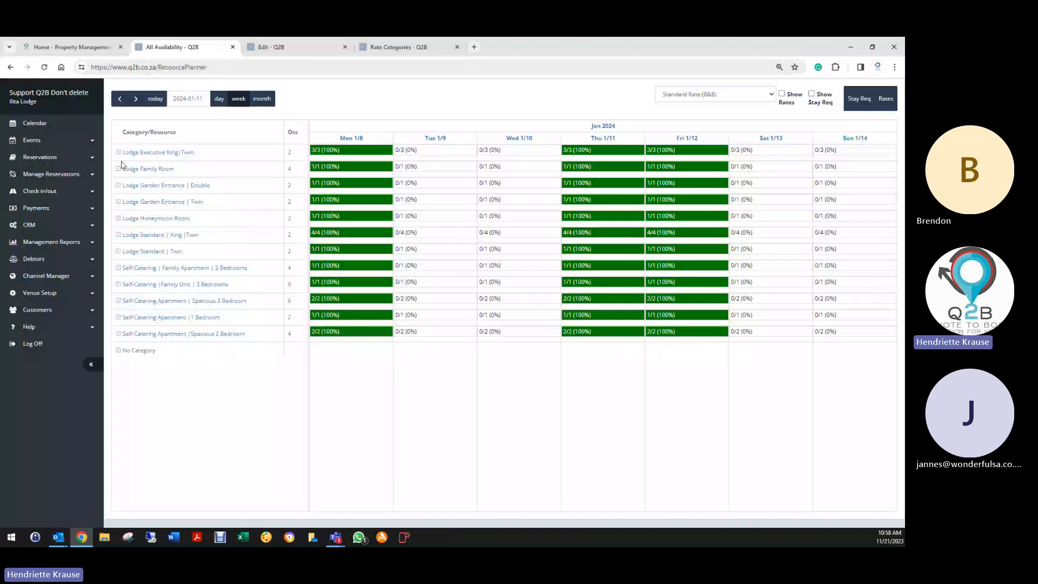
- Expand the Executive King|Twin, Family Room and Garden Entrance | Double rows, showing nightly rates
{"action": "left_click", "coordinate": [119, 153]}
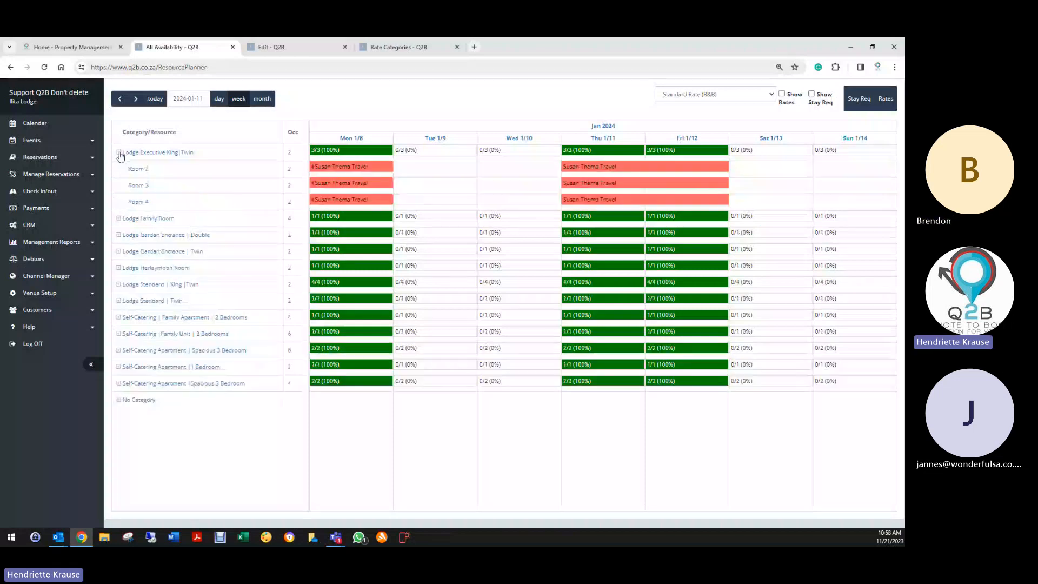
{"action": "left_click", "coordinate": [118, 219]}
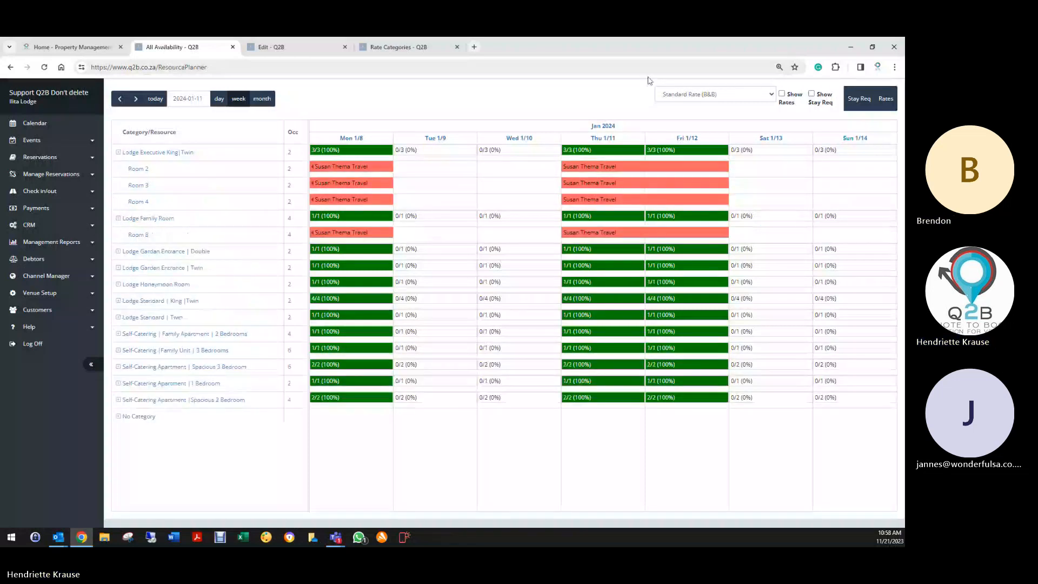
{"action": "left_click", "coordinate": [782, 94]}
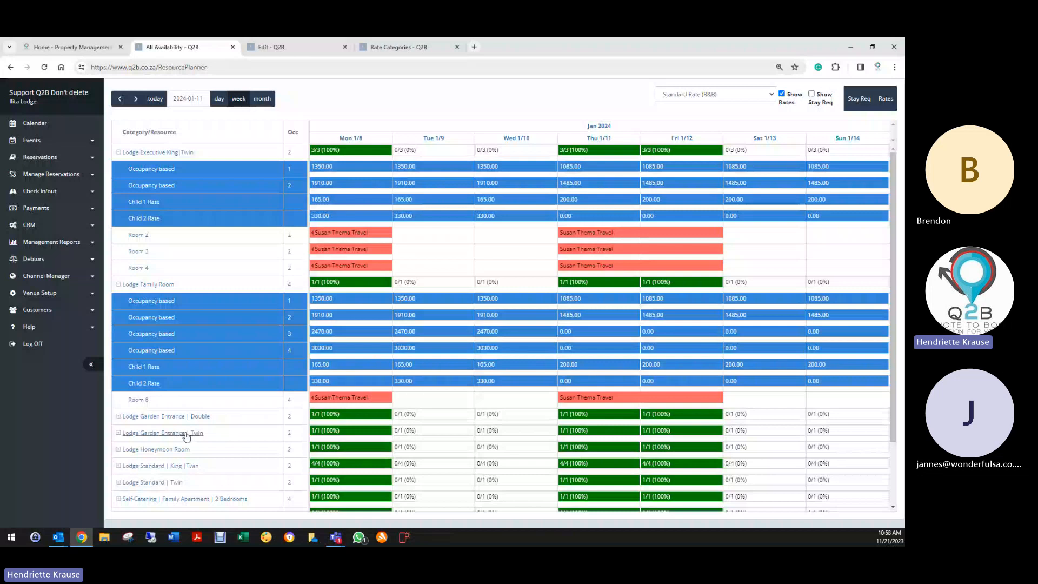
{"action": "scroll", "coordinate": [173, 427], "scroll_direction": "down", "scroll_amount": 2}
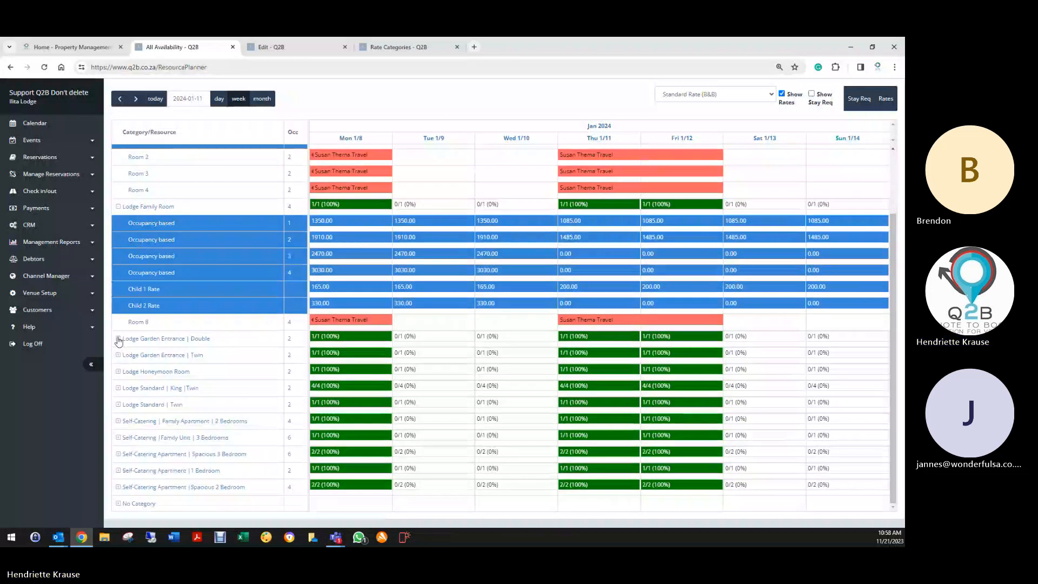
{"action": "left_click", "coordinate": [118, 339]}
{"action": "scroll", "coordinate": [628, 269], "scroll_direction": "up", "scroll_amount": 2}
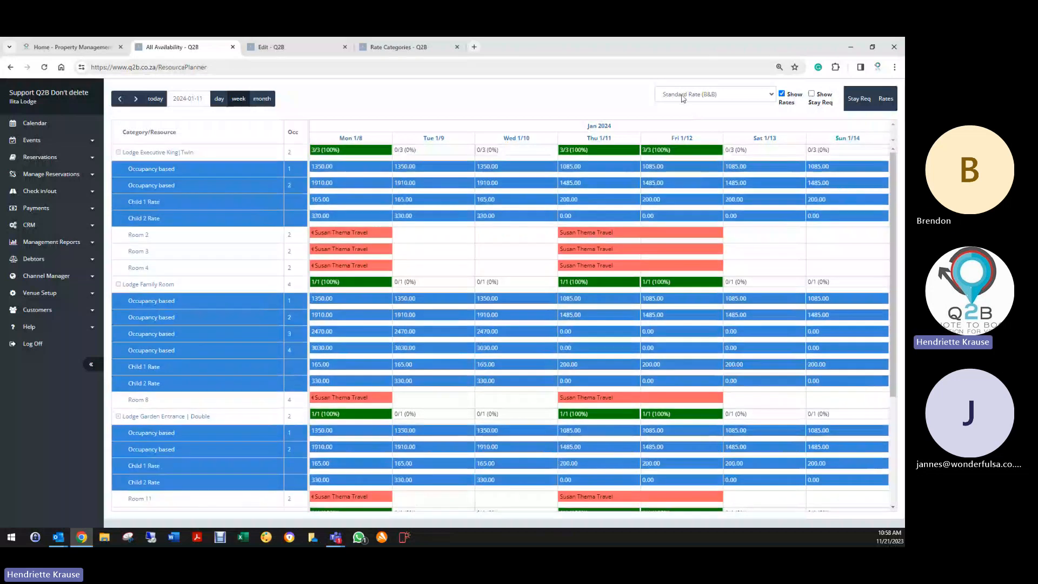
- Switch the planner's rate category to OTA B&B and review its rates
{"action": "left_click", "coordinate": [714, 94]}
{"action": "left_click", "coordinate": [682, 132]}
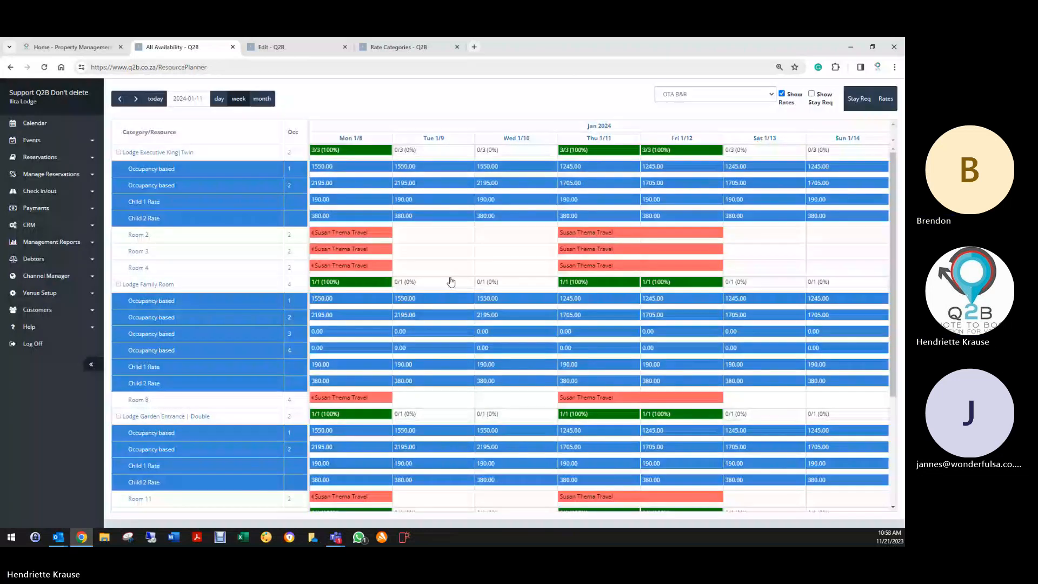
{"action": "scroll", "coordinate": [449, 280], "scroll_direction": "down", "scroll_amount": 1}
{"action": "scroll", "coordinate": [444, 285], "scroll_direction": "up", "scroll_amount": 3}
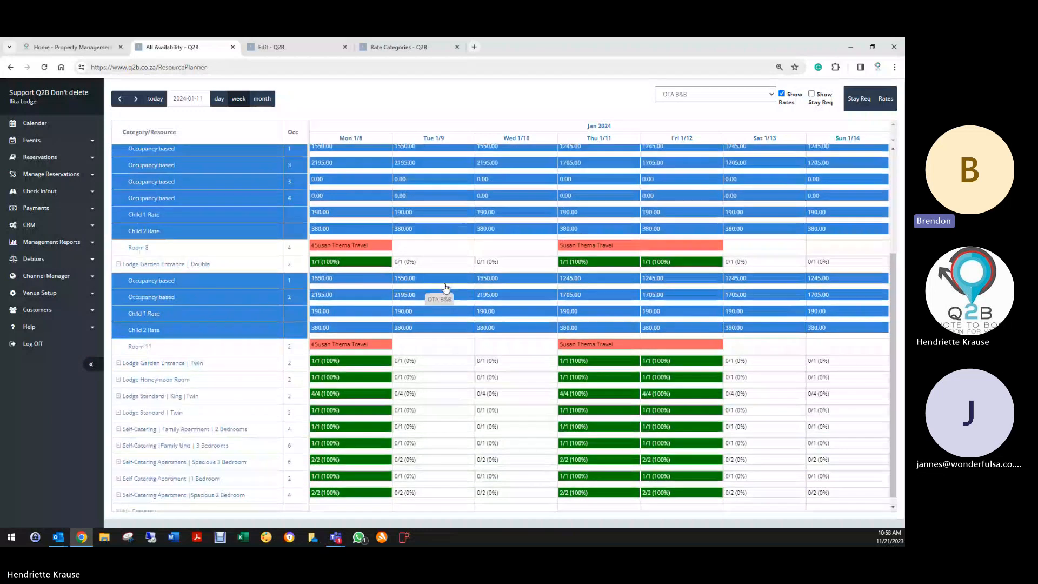
- Switch to OTA Self Catering rates and expand the two-bedroom family apartment's rate rows
{"action": "left_click", "coordinate": [702, 94]}
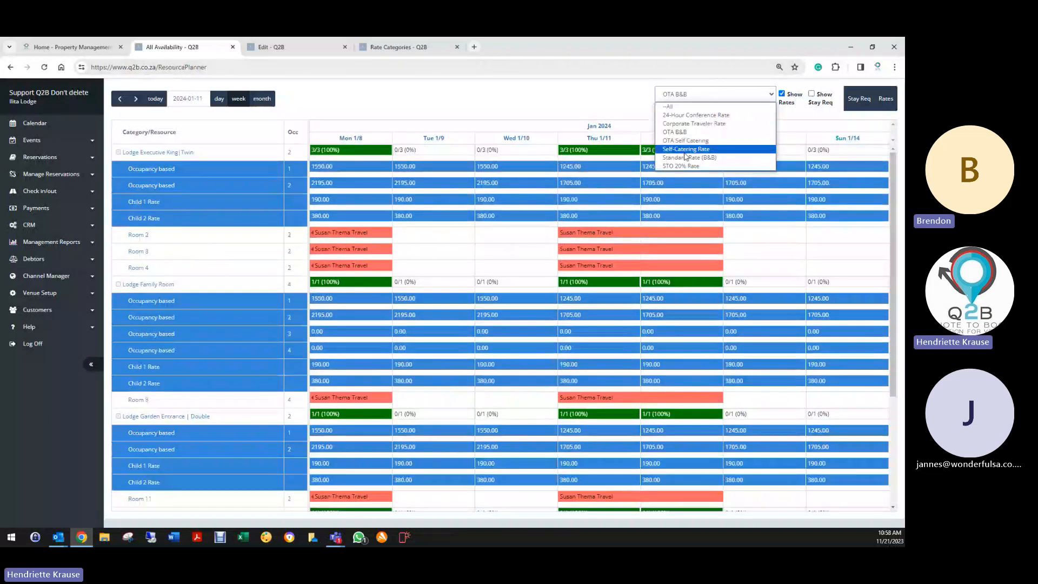
{"action": "left_click", "coordinate": [686, 140]}
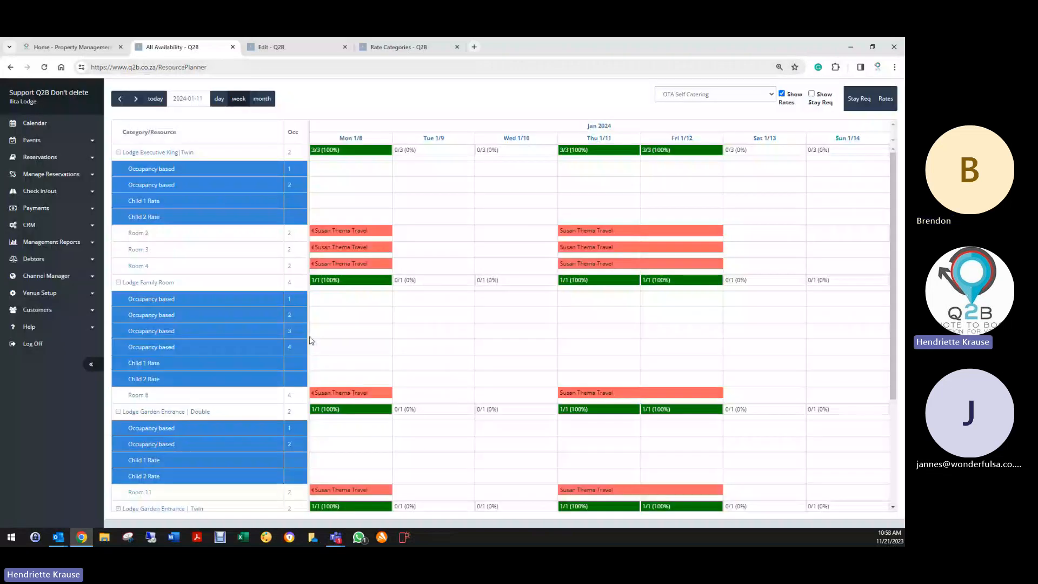
{"action": "scroll", "coordinate": [313, 367], "scroll_direction": "down", "scroll_amount": 5}
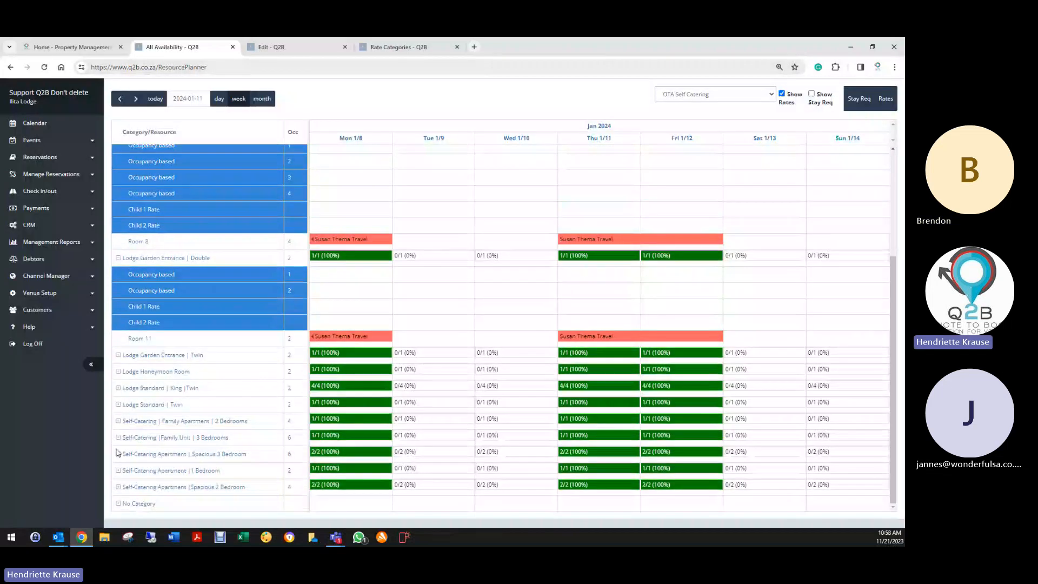
{"action": "left_click", "coordinate": [118, 421]}
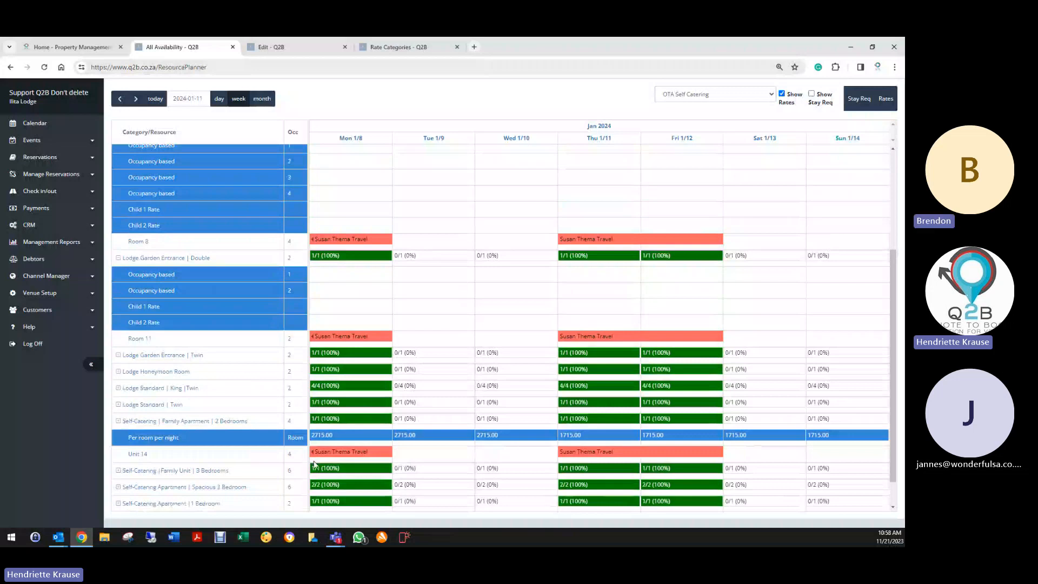
{"action": "scroll", "coordinate": [475, 432], "scroll_direction": "up", "scroll_amount": 3}
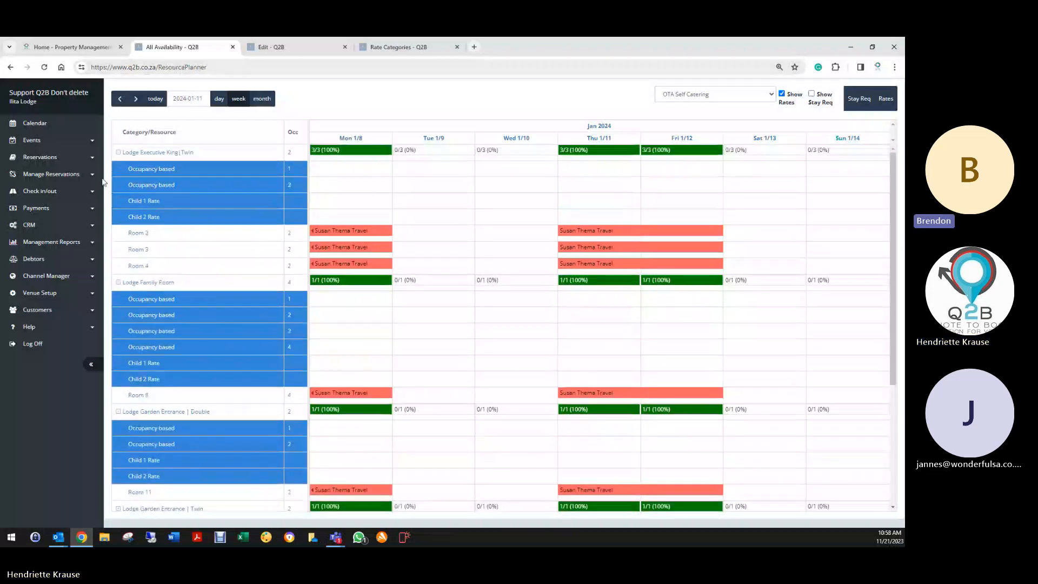
- Expand Venue Setup, then check the New Rates Location/Category options and close the form unsaved
{"action": "left_click", "coordinate": [57, 293]}
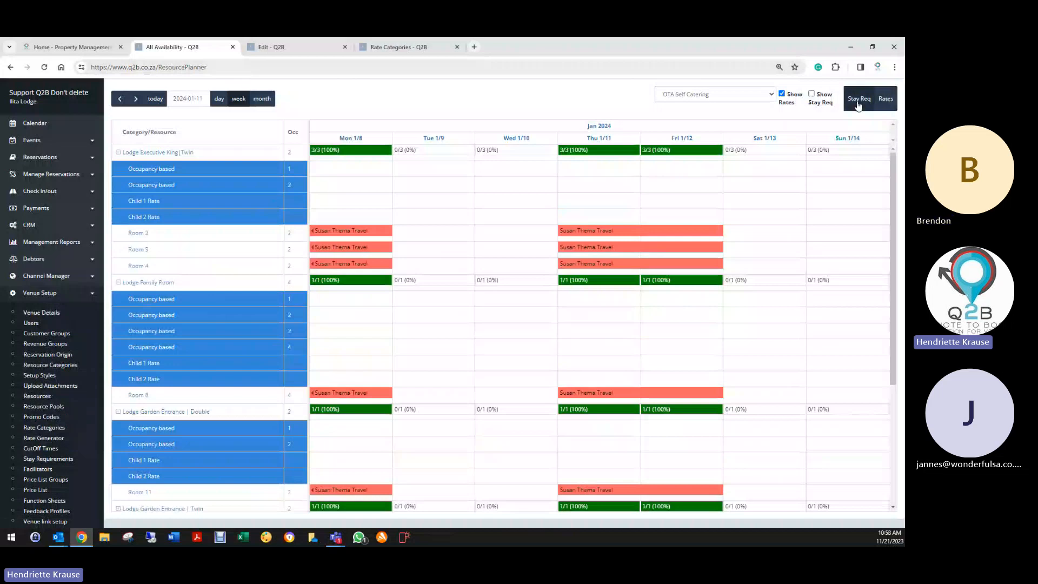
{"action": "left_click", "coordinate": [884, 100]}
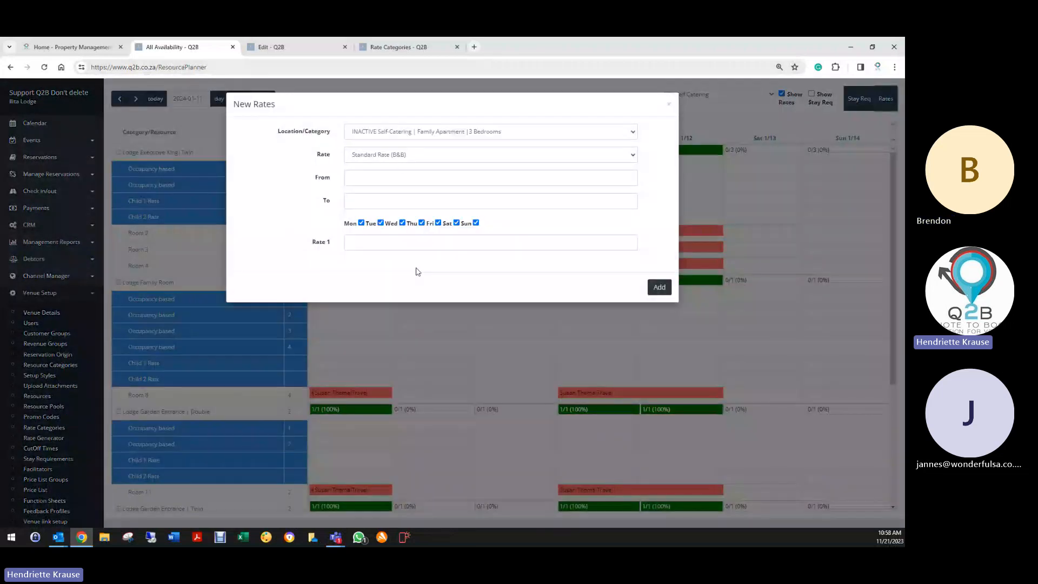
{"action": "left_click", "coordinate": [359, 133]}
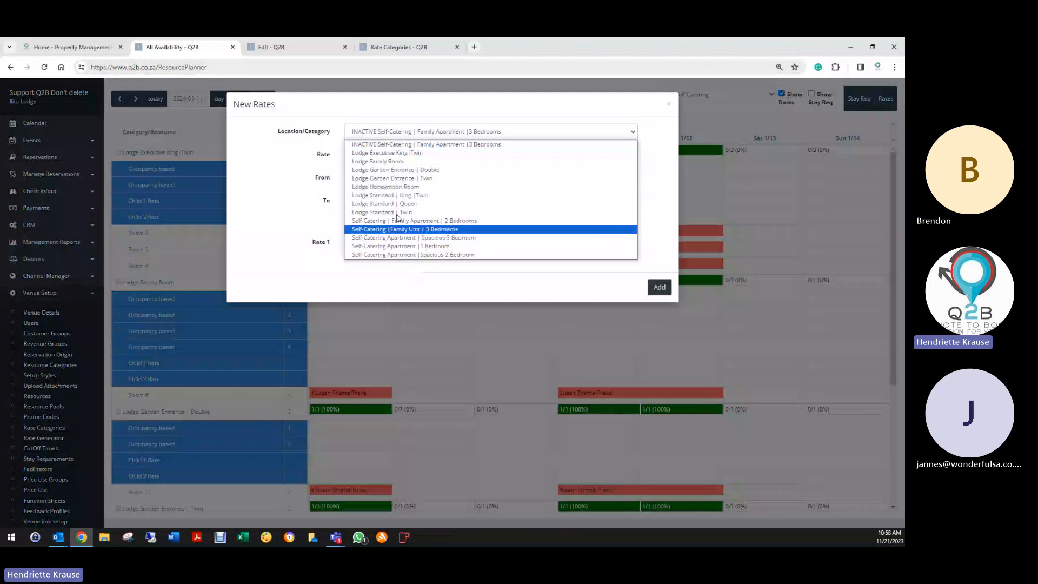
{"action": "left_click", "coordinate": [669, 104]}
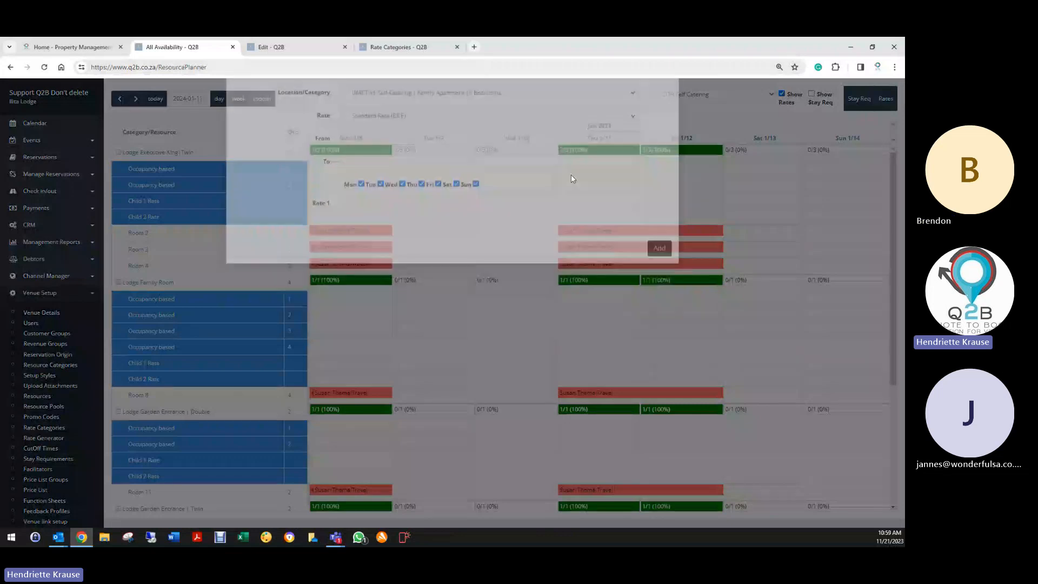
{"action": "scroll", "coordinate": [65, 425], "scroll_direction": "down", "scroll_amount": 2}
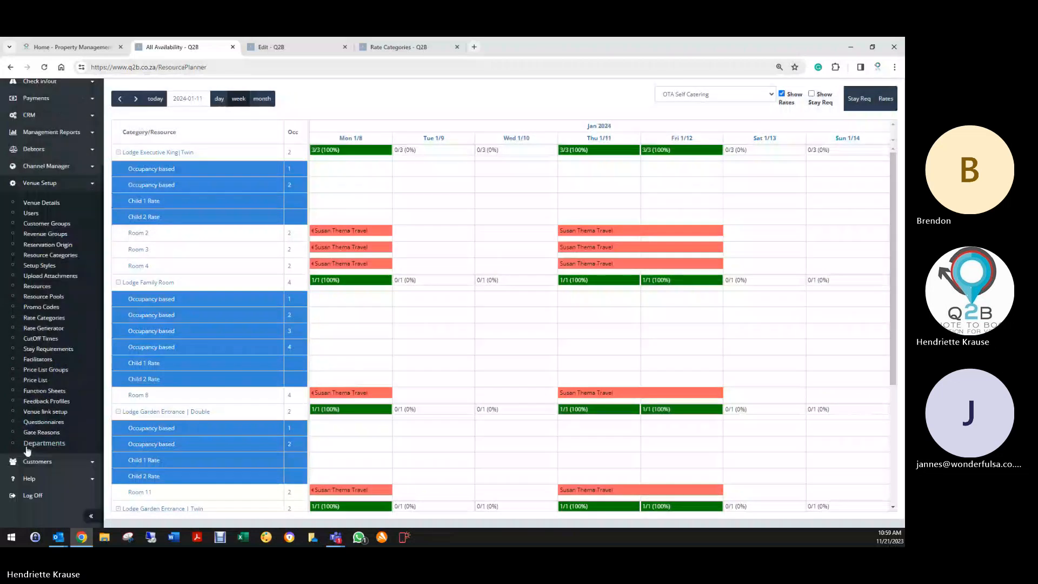
- Look through Resource Categories and Setup Styles, then open the Upload Attachments list
{"action": "left_click", "coordinate": [41, 257]}
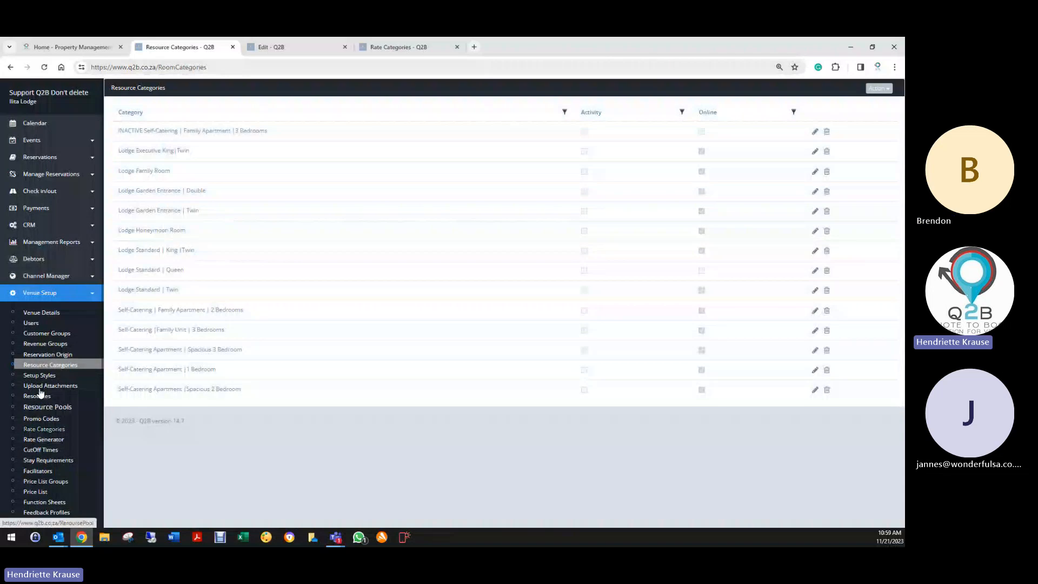
{"action": "left_click", "coordinate": [40, 376]}
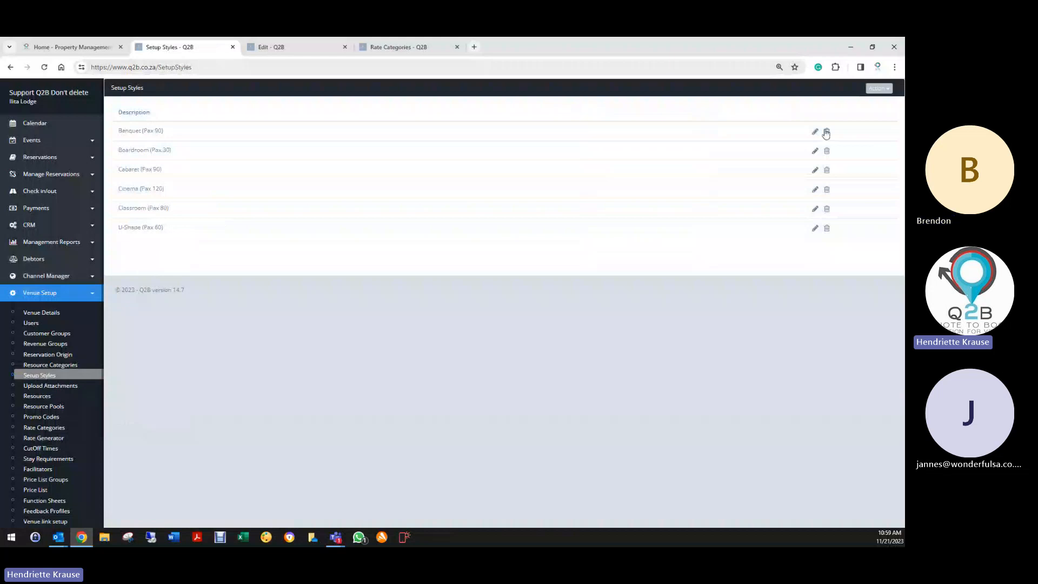
{"action": "left_click", "coordinate": [878, 90]}
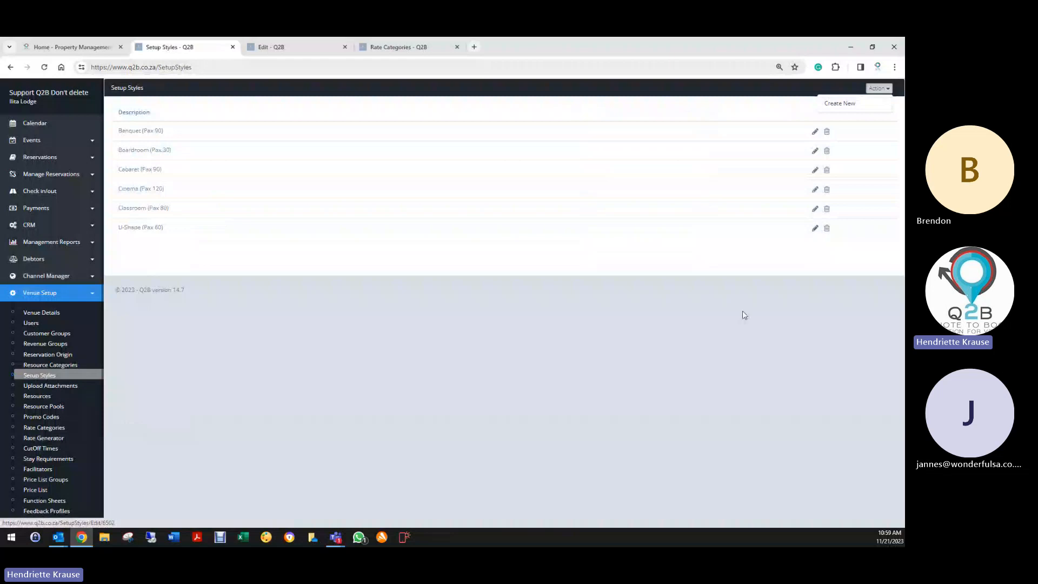
{"action": "scroll", "coordinate": [54, 417], "scroll_direction": "down", "scroll_amount": 2}
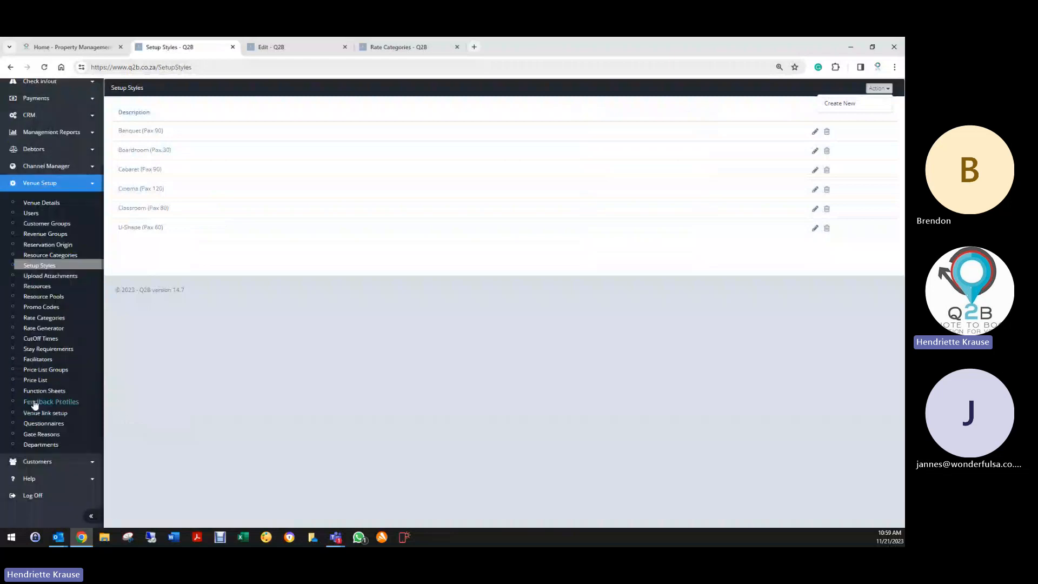
{"action": "left_click", "coordinate": [40, 277]}
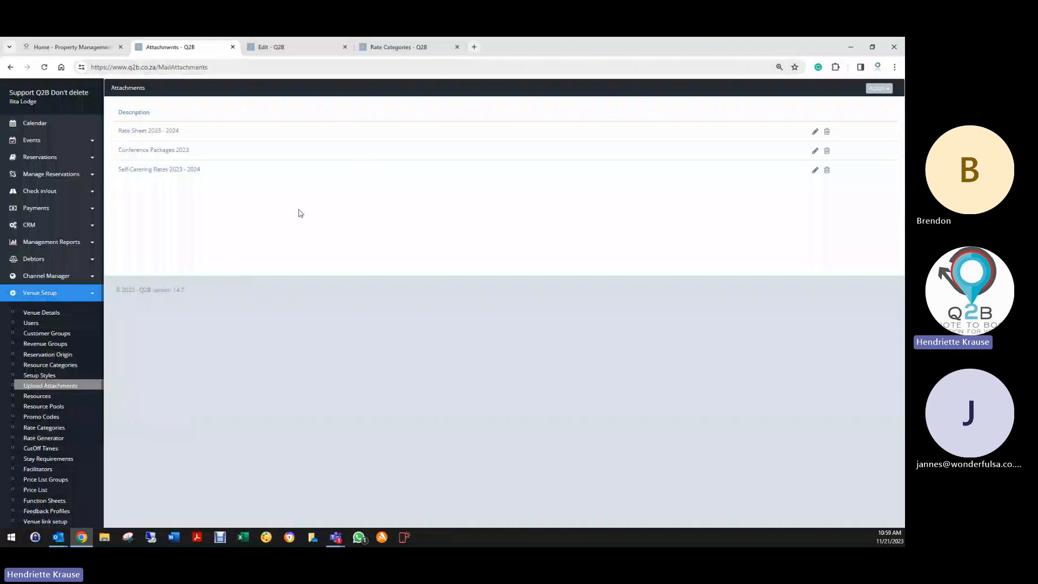
- Download Rate Sheet 2023 - 2024's Lodge Rooms 2023-2024.pdf, view it, then close its tab
{"action": "left_click", "coordinate": [814, 131]}
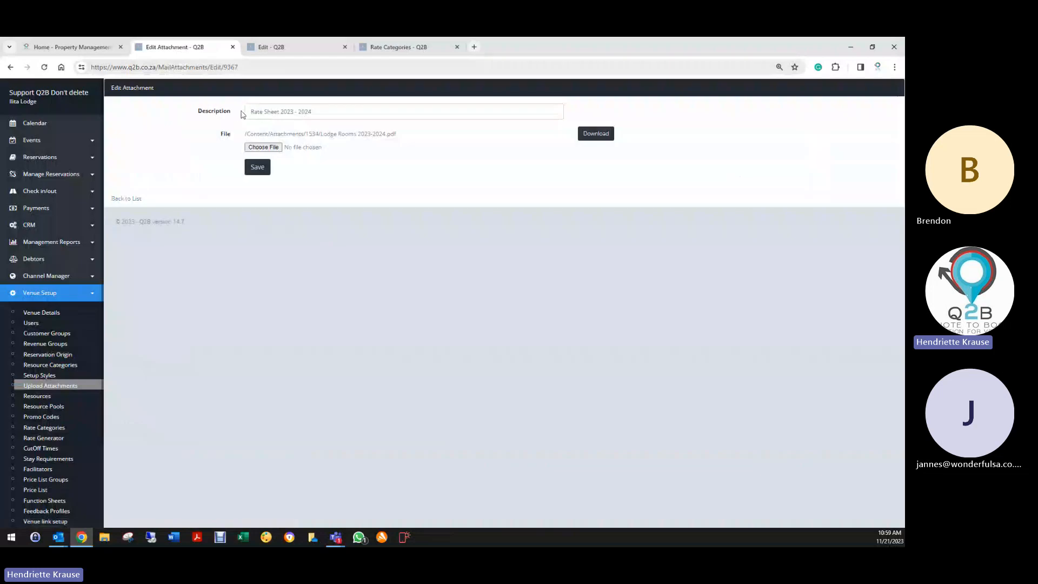
{"action": "left_click", "coordinate": [252, 110]}
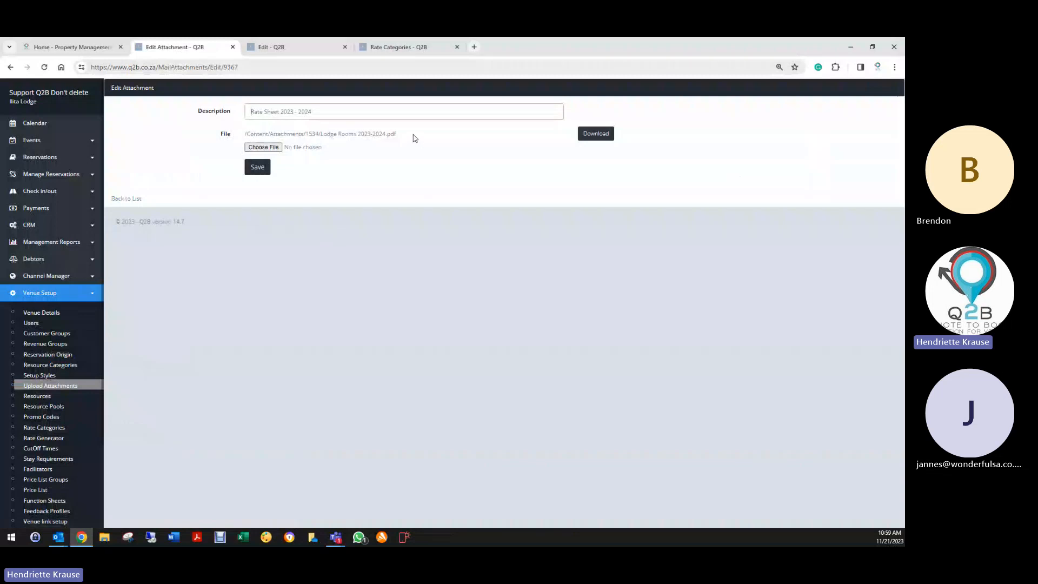
{"action": "left_click", "coordinate": [604, 137]}
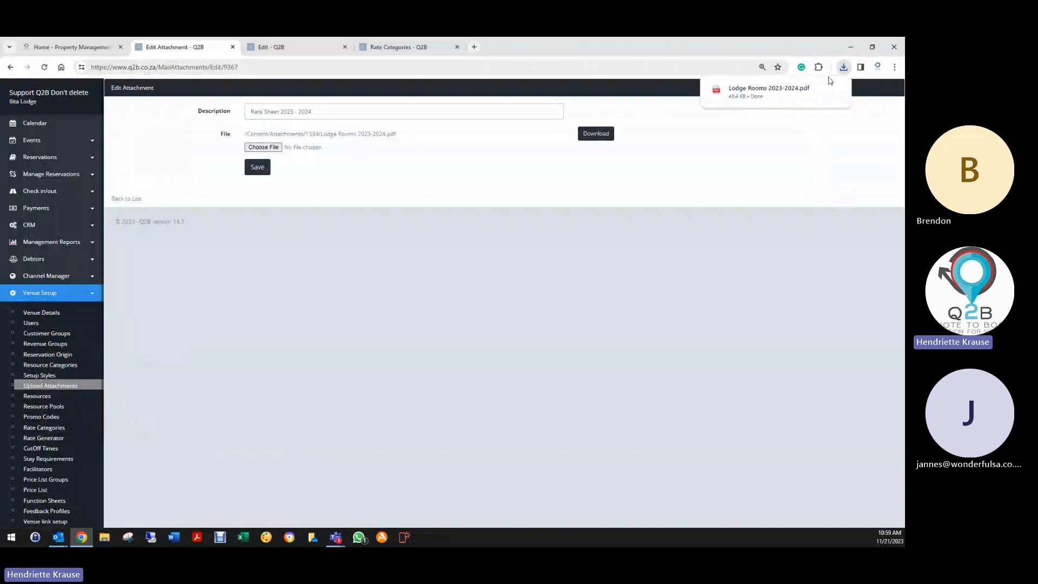
{"action": "left_click", "coordinate": [757, 91]}
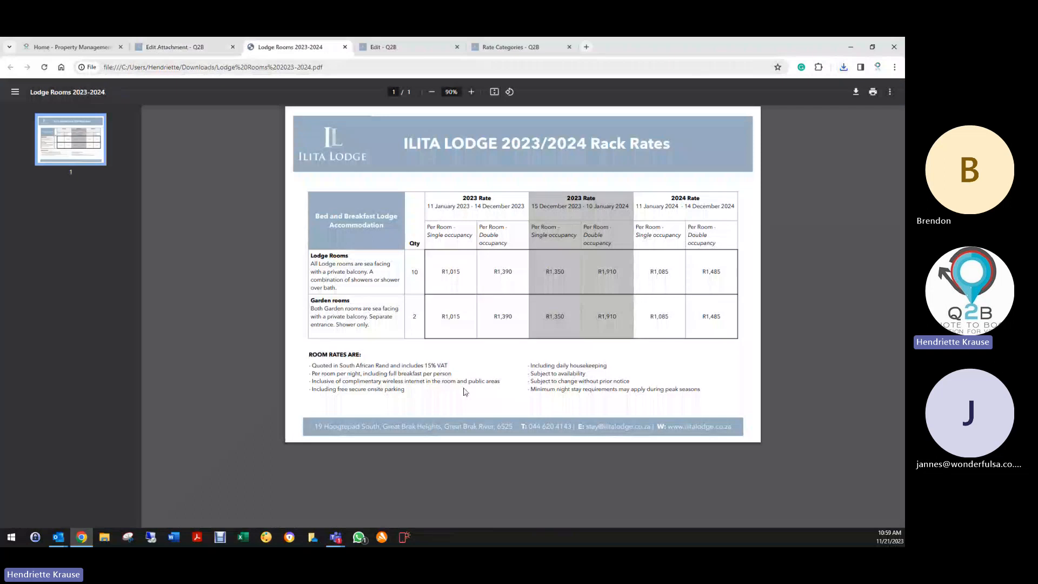
{"action": "left_click", "coordinate": [345, 47]}
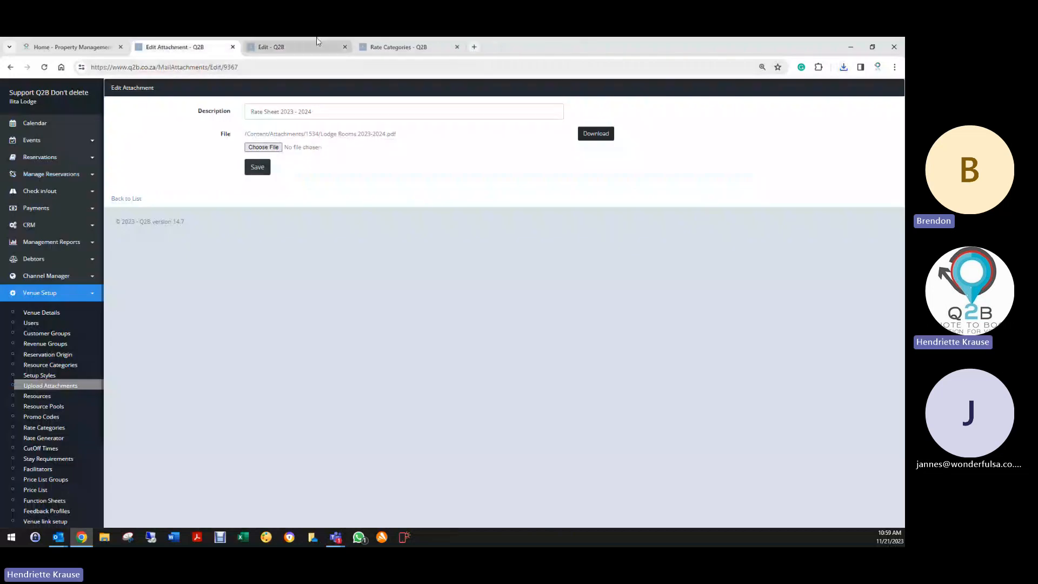
{"action": "left_click", "coordinate": [318, 43]}
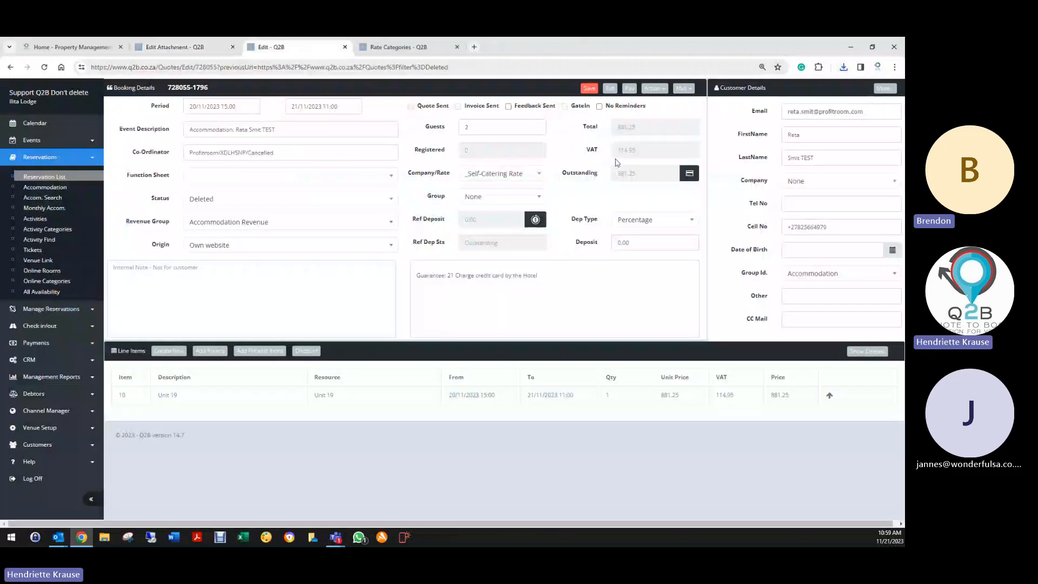
{"action": "left_click", "coordinate": [681, 88]}
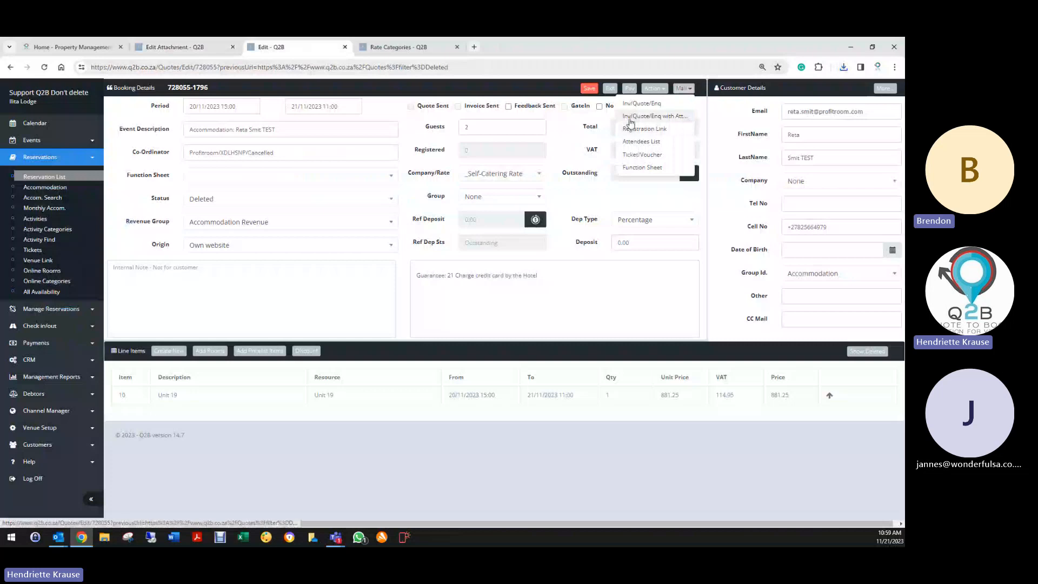
{"action": "left_click", "coordinate": [630, 118]}
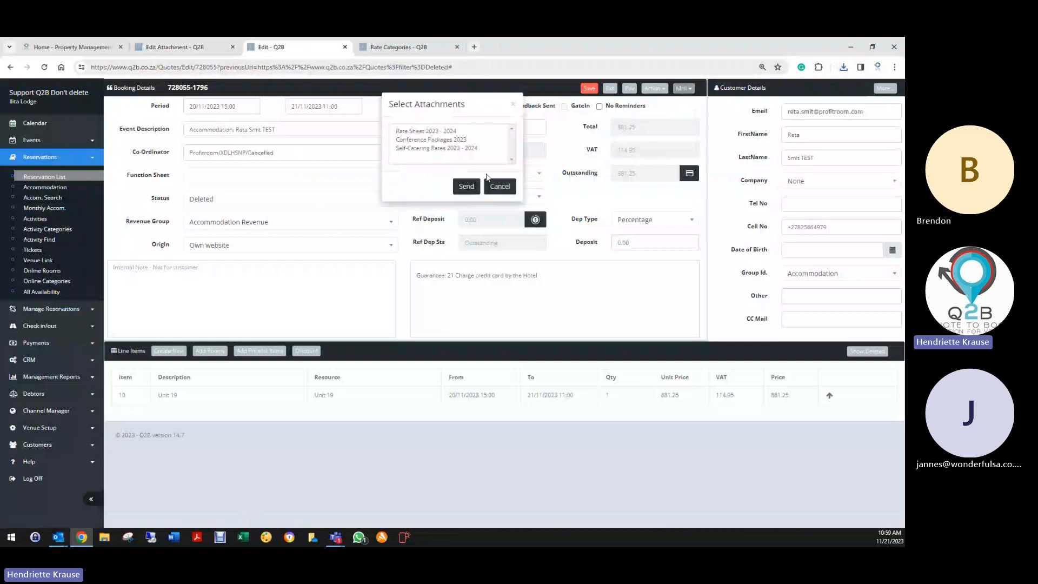
{"action": "left_click", "coordinate": [438, 149]}
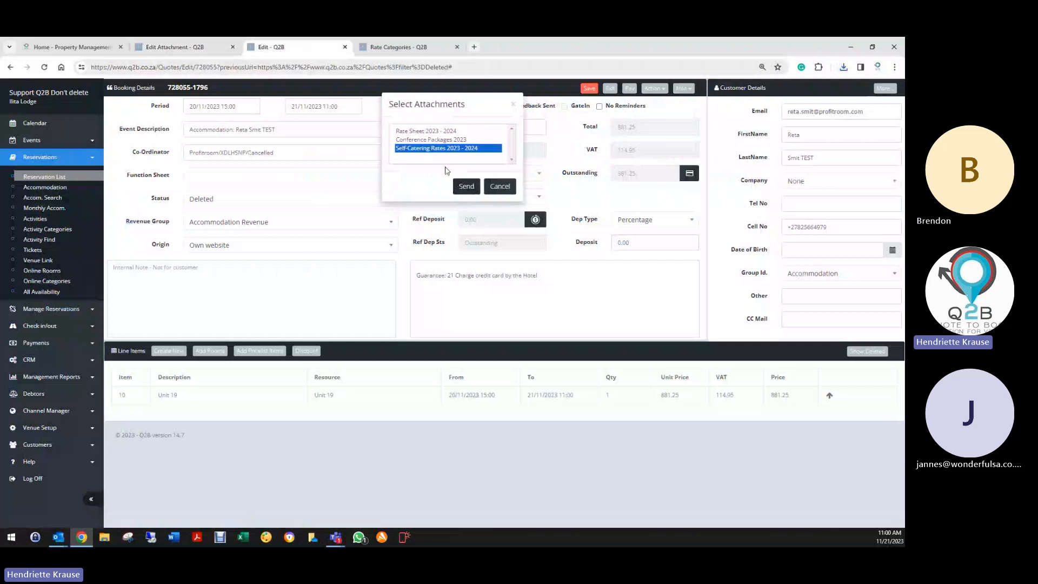
{"action": "left_click", "coordinate": [500, 186]}
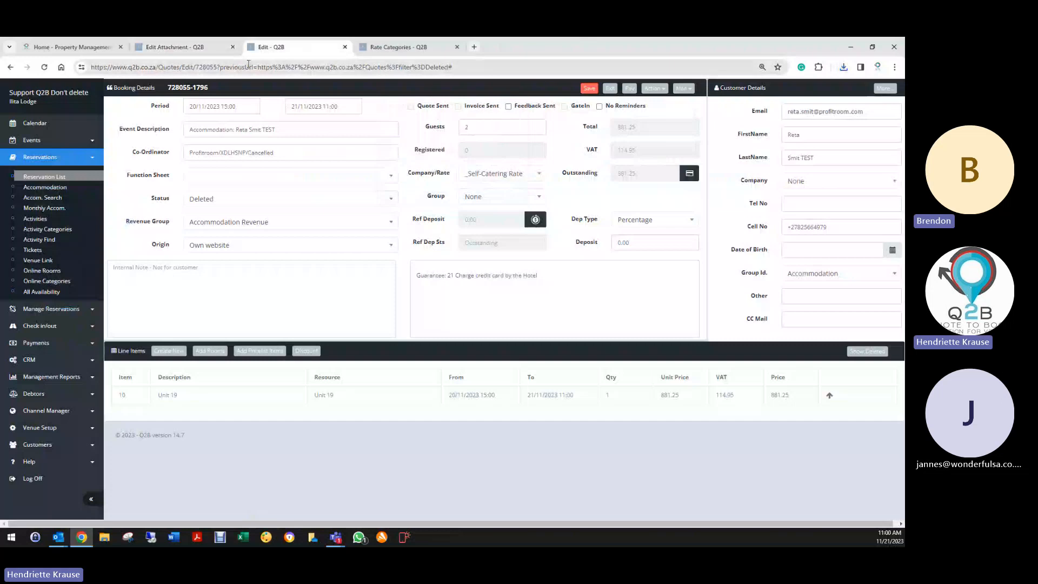
{"action": "left_click", "coordinate": [201, 47]}
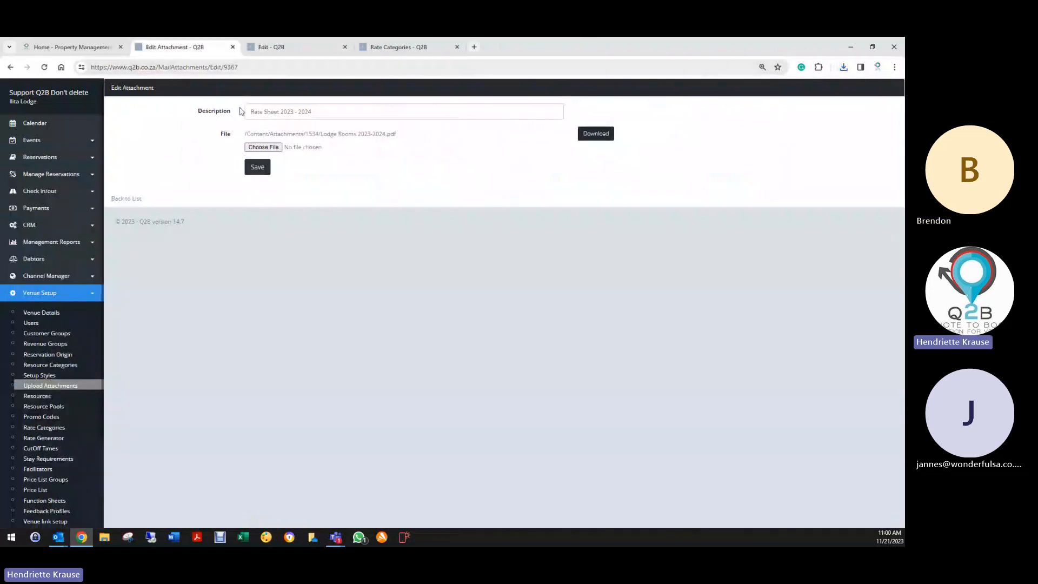
- Save the Rate Sheet attachment, glance at the new-attachment file picker, then return to the list
{"action": "left_click", "coordinate": [258, 166]}
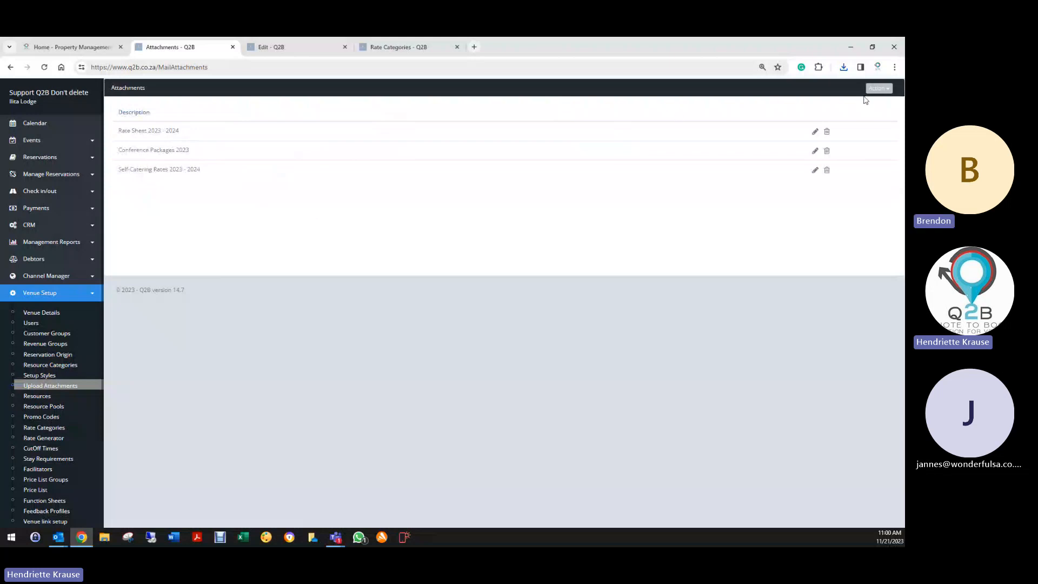
{"action": "left_click", "coordinate": [879, 89]}
{"action": "left_click", "coordinate": [841, 104]}
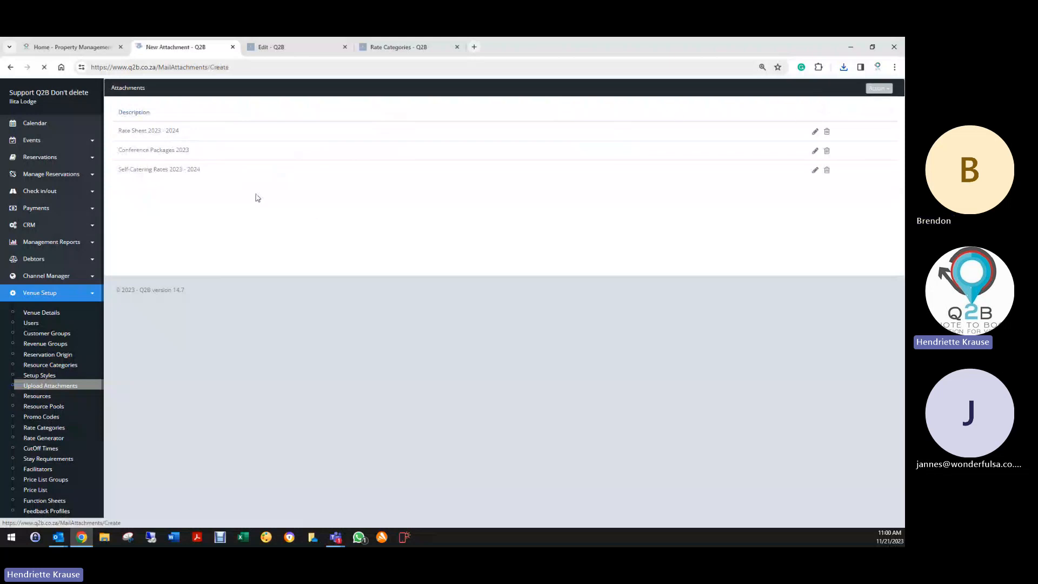
{"action": "left_click", "coordinate": [264, 151]}
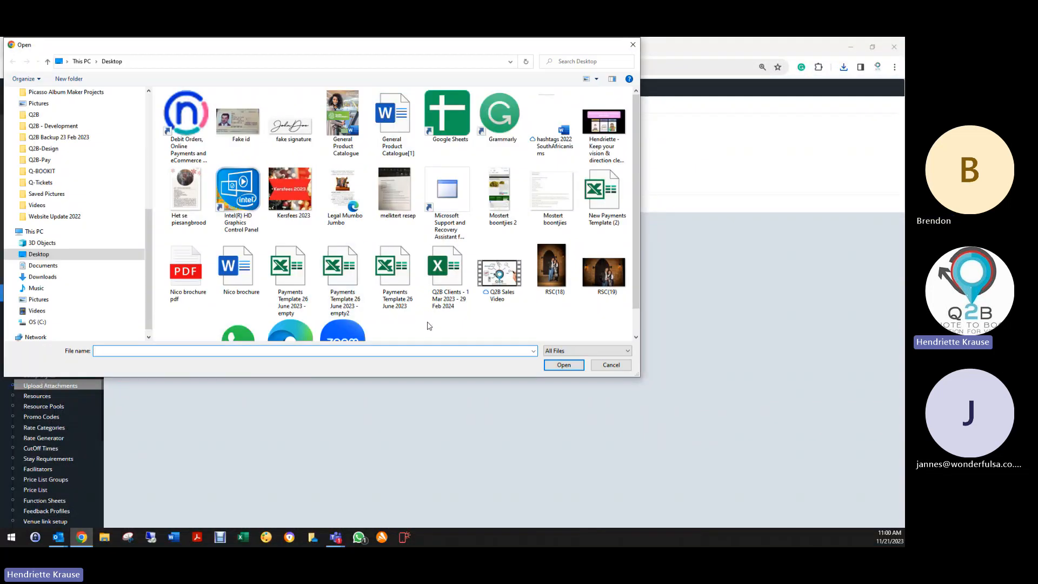
{"action": "left_click", "coordinate": [633, 46]}
{"action": "left_click", "coordinate": [125, 205]}
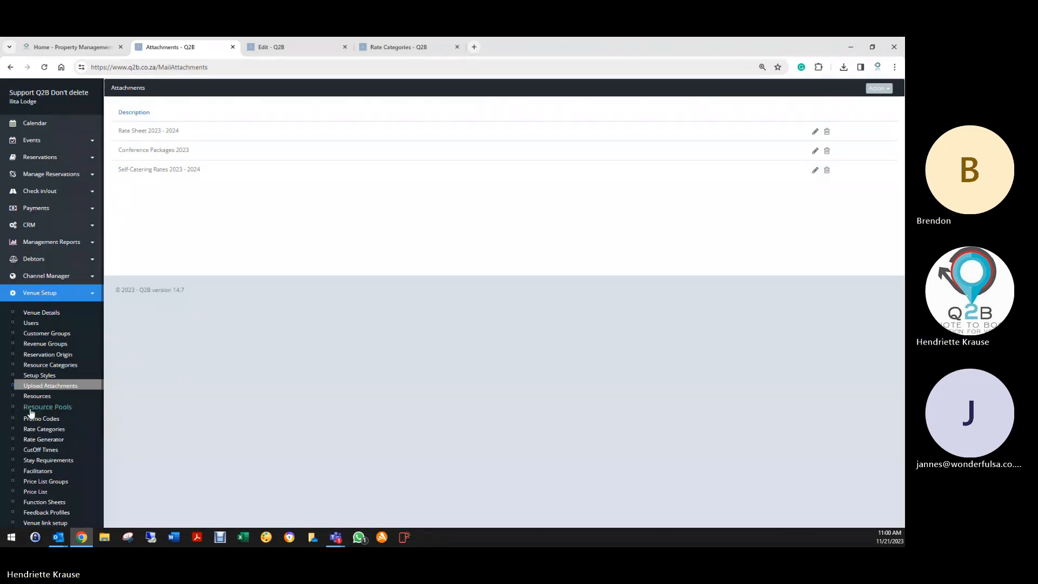
- Scan the Resources list, then return to the Resource Categories list of 14 room types
{"action": "left_click", "coordinate": [44, 399]}
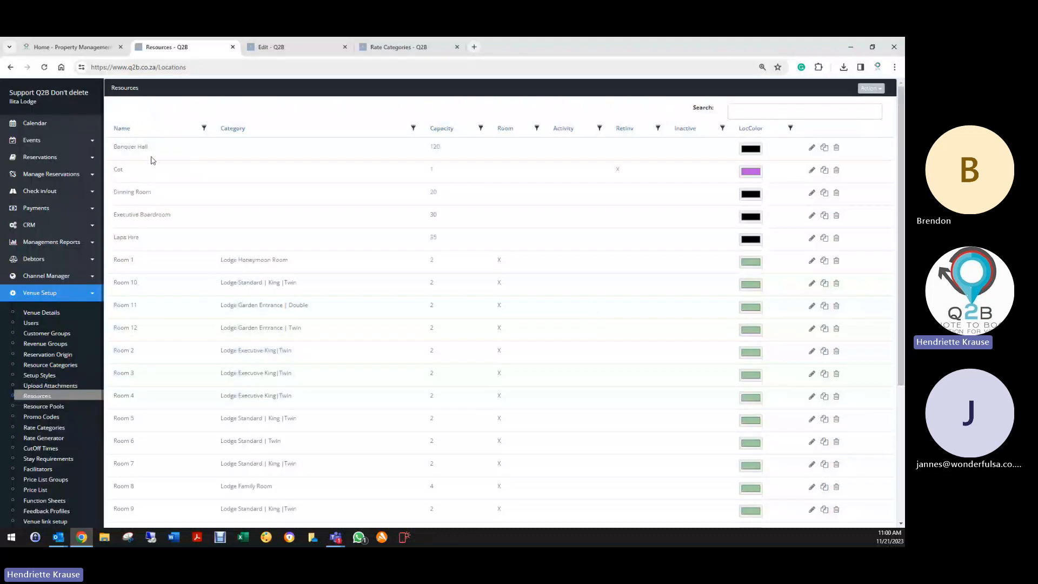
{"action": "scroll", "coordinate": [219, 414], "scroll_direction": "down", "scroll_amount": 5}
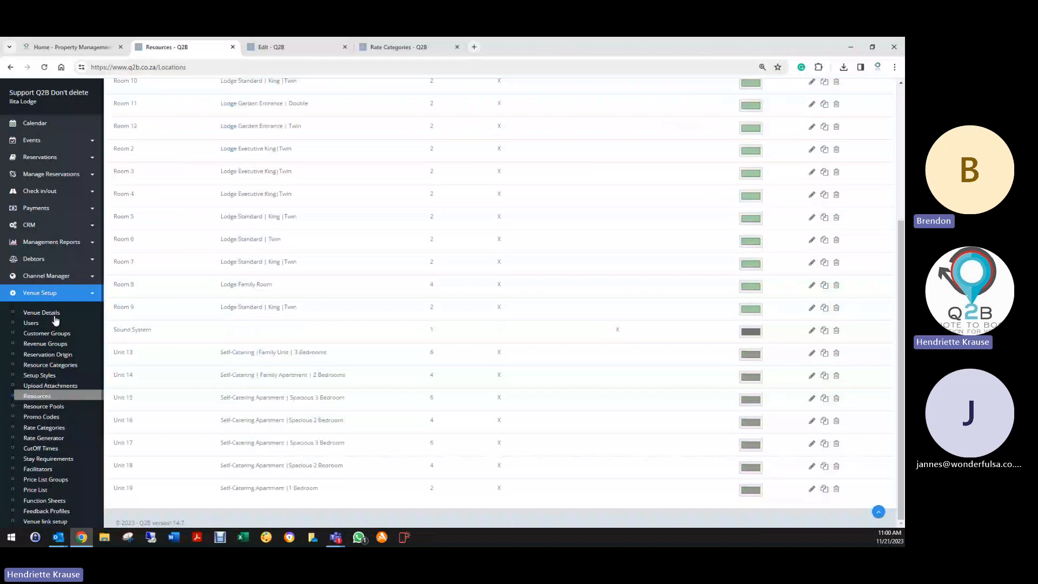
{"action": "left_click", "coordinate": [57, 368]}
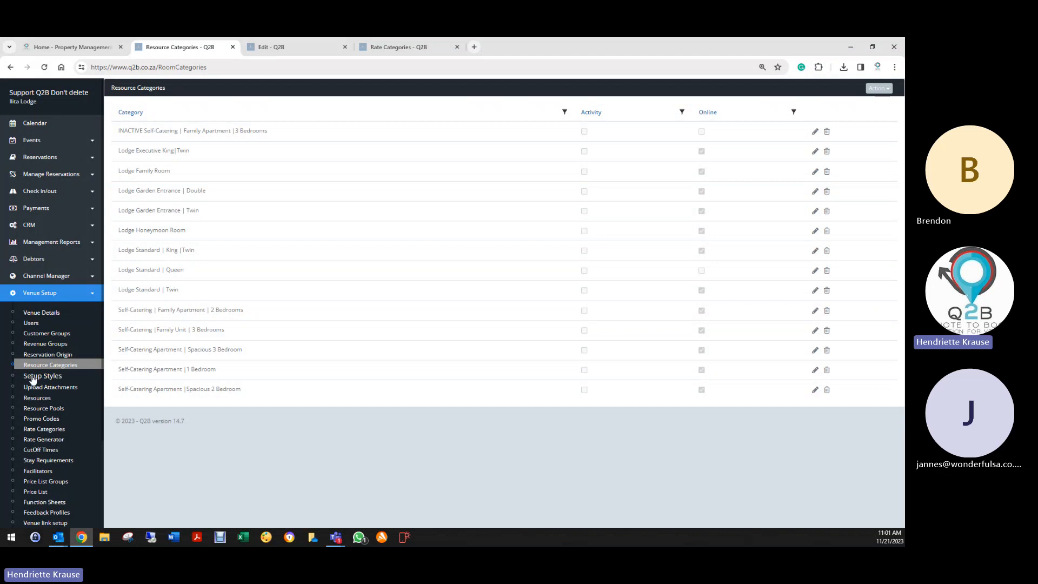
- Filter the Resources list to categories containing 'lodge Standard'
{"action": "left_click", "coordinate": [40, 401]}
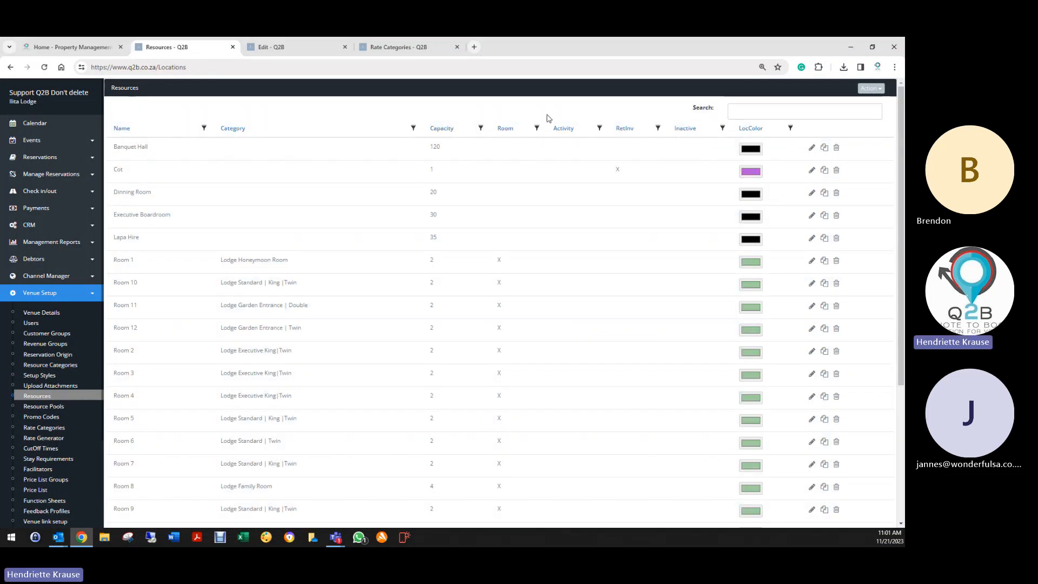
{"action": "left_click", "coordinate": [413, 129]}
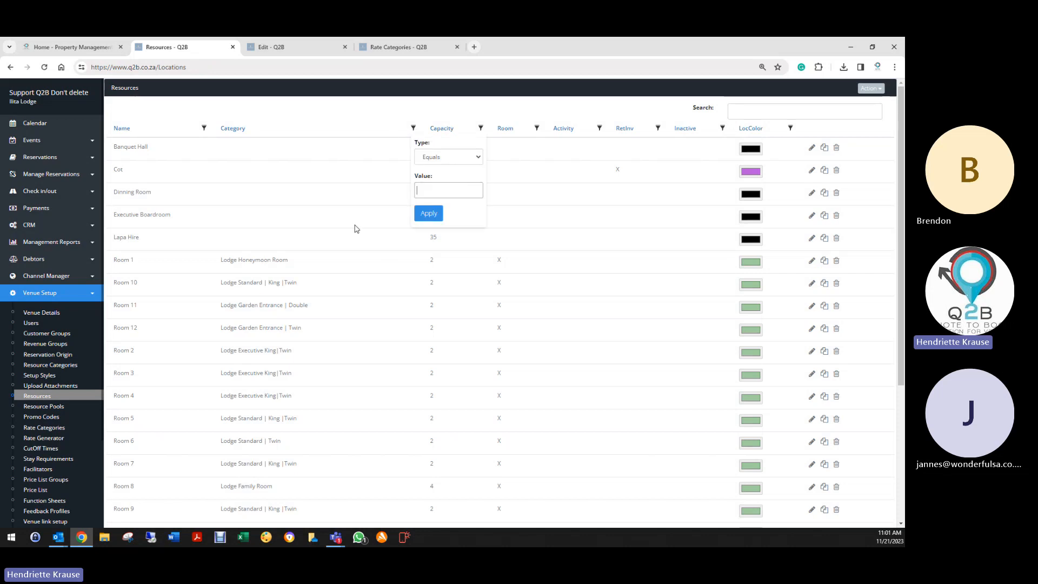
{"action": "left_click", "coordinate": [432, 157]}
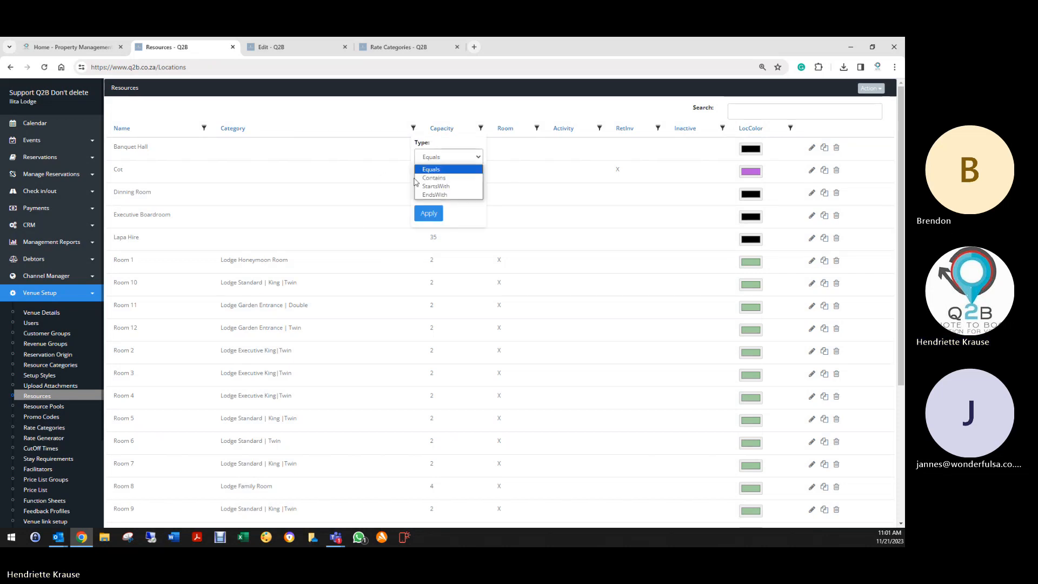
{"action": "left_click", "coordinate": [432, 178]}
{"action": "left_click", "coordinate": [428, 192]}
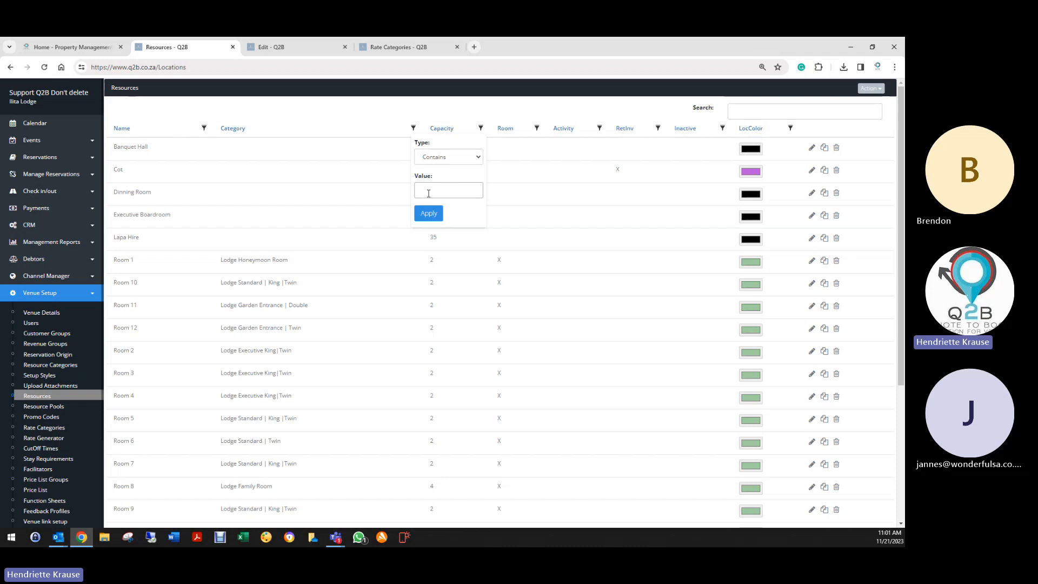
{"action": "type", "text": "lodge St"}
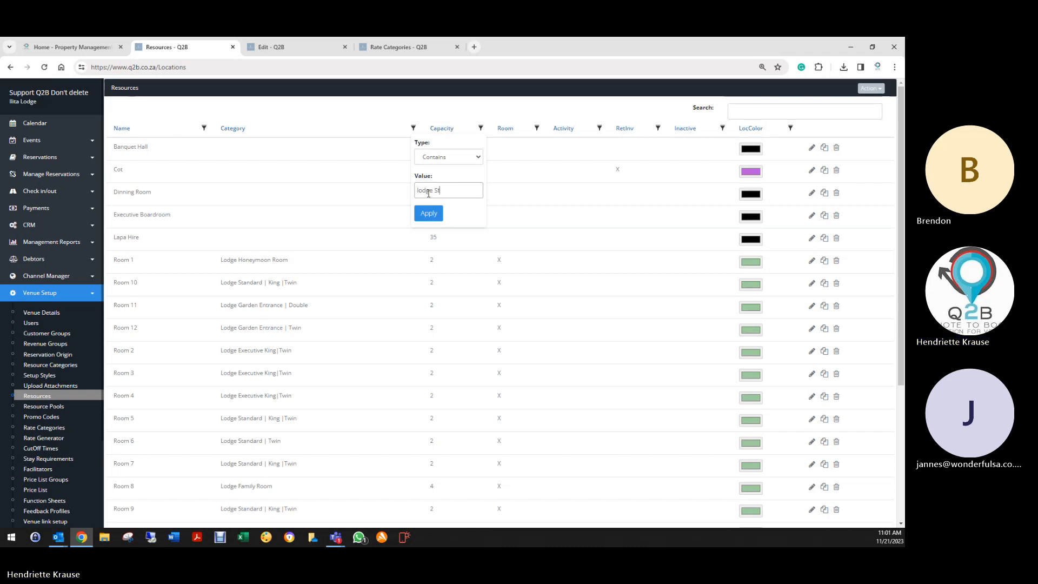
{"action": "type", "text": "andard"}
{"action": "key", "text": "Return"}
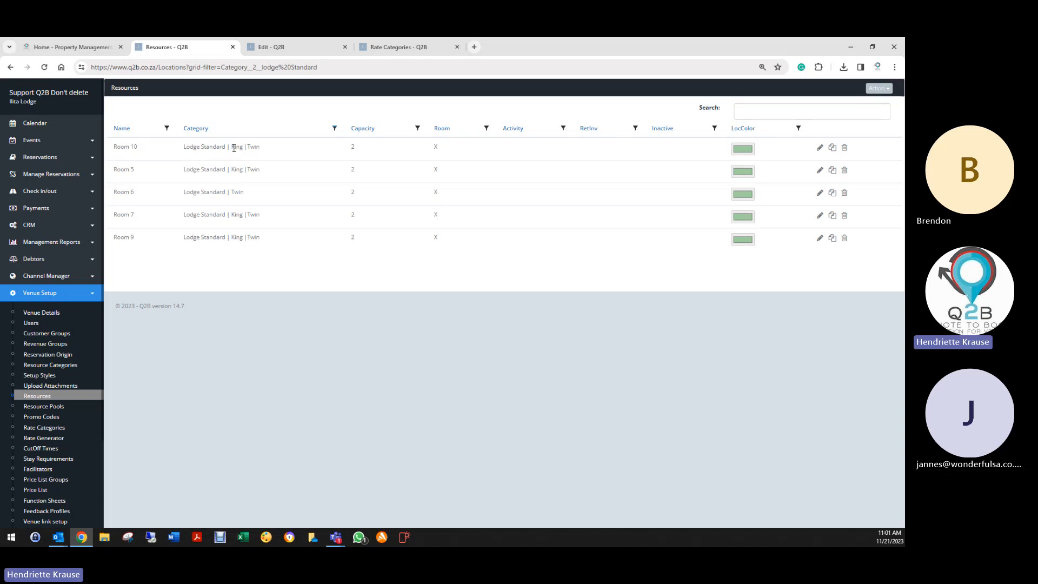
- Clear the filter, sort the resources by Category and LocColor both ways, and open Room 1
{"action": "triple_click", "coordinate": [188, 146]}
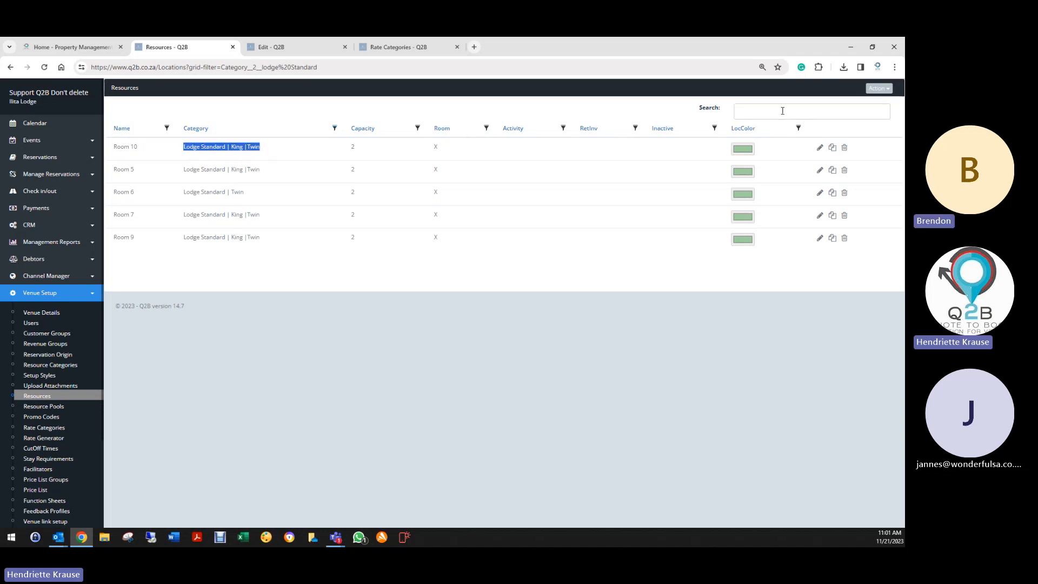
{"action": "left_click", "coordinate": [335, 129]}
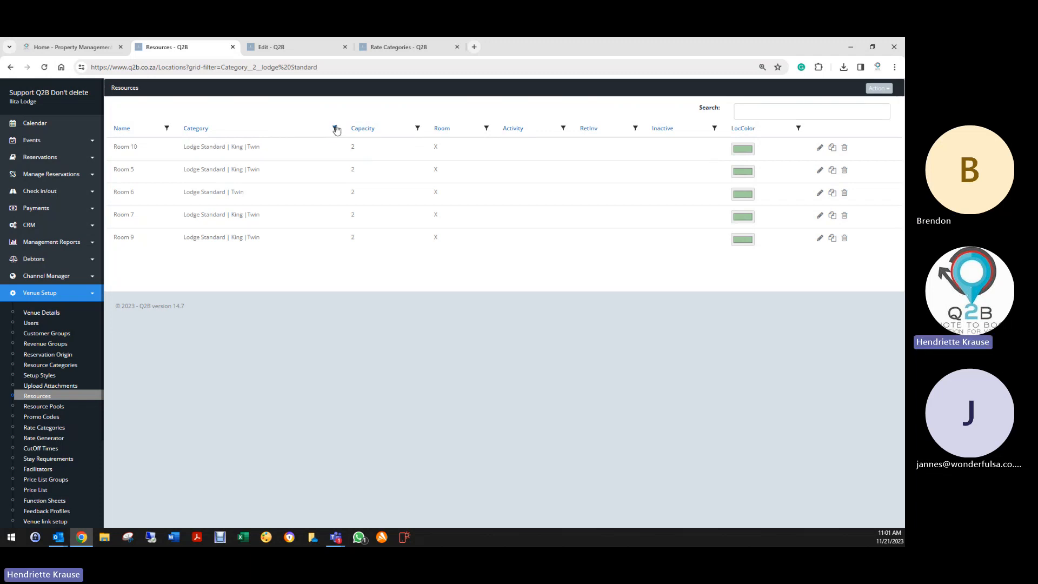
{"action": "left_click", "coordinate": [348, 231]}
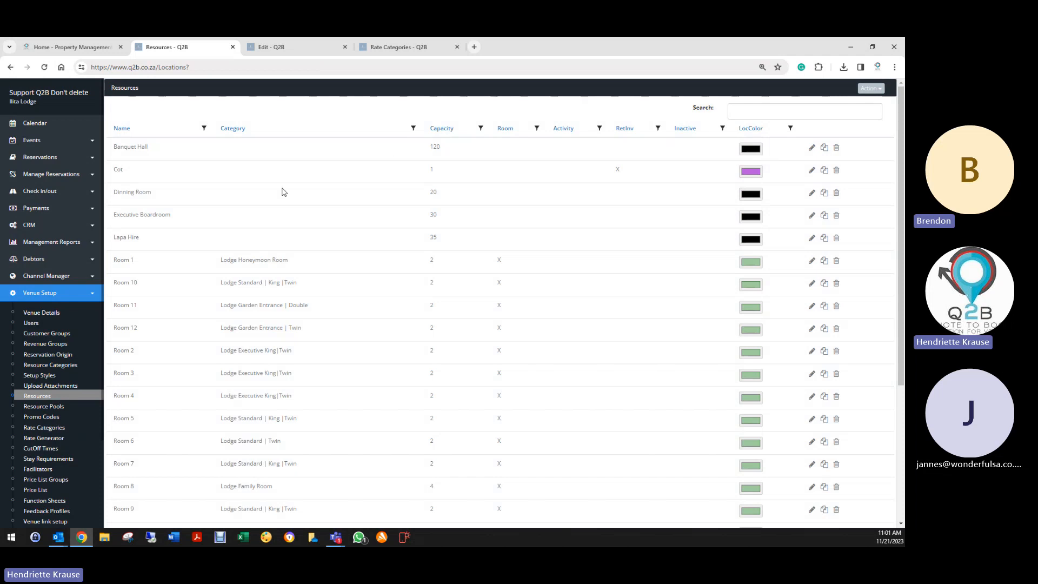
{"action": "left_click", "coordinate": [232, 130]}
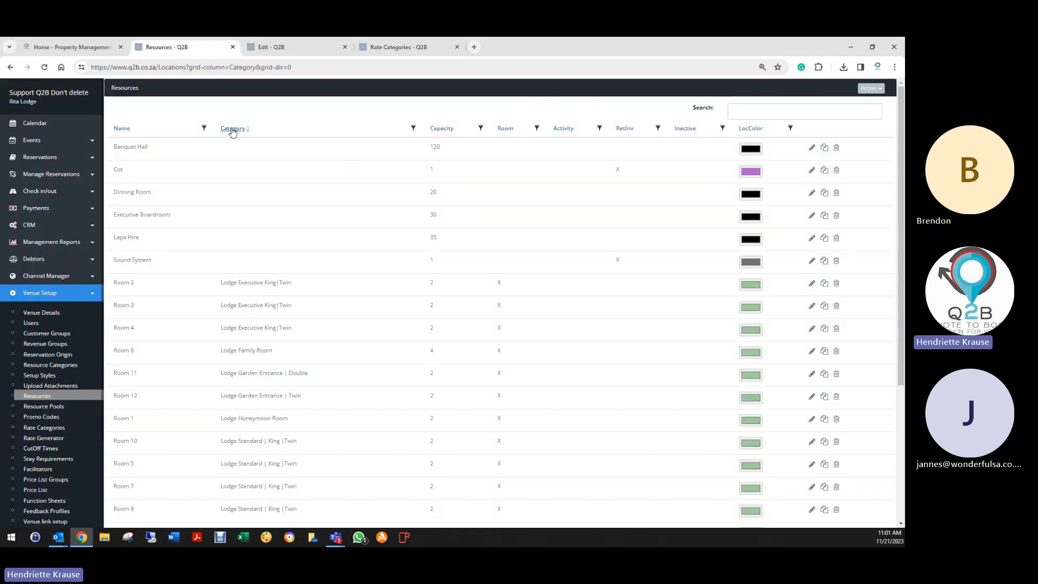
{"action": "left_click", "coordinate": [240, 131]}
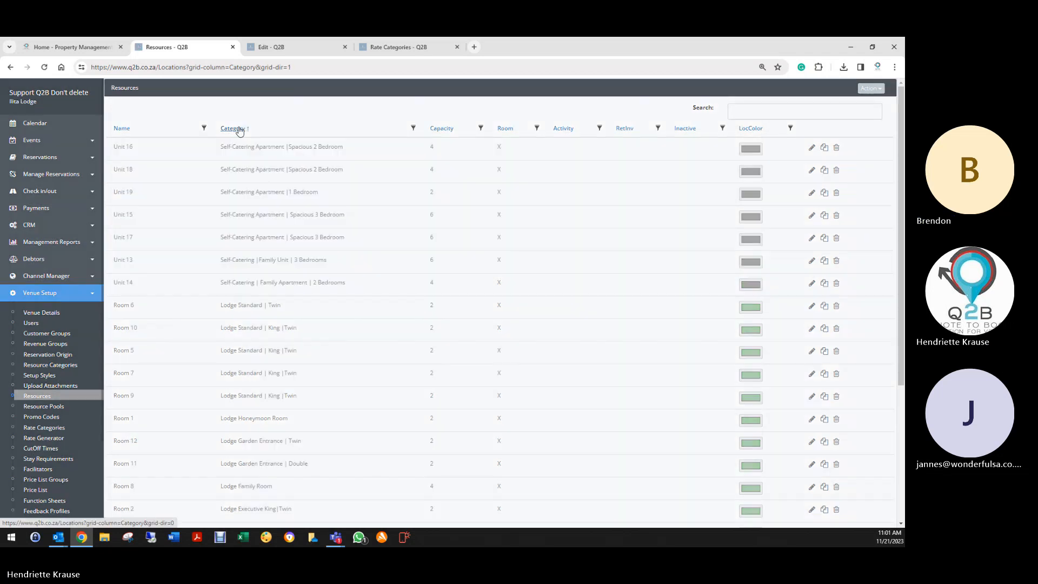
{"action": "left_click", "coordinate": [749, 129]}
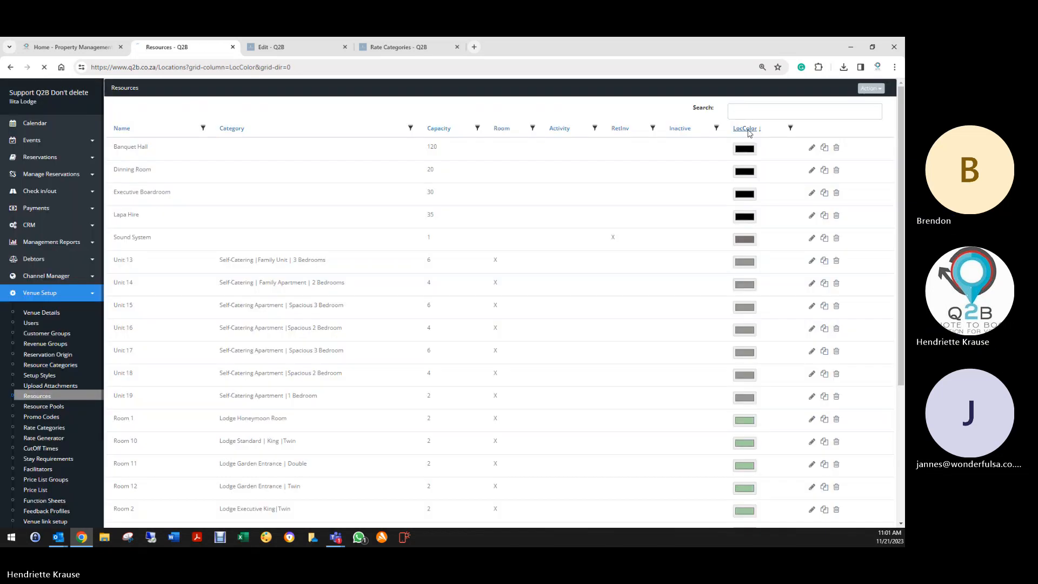
{"action": "left_click", "coordinate": [748, 131]}
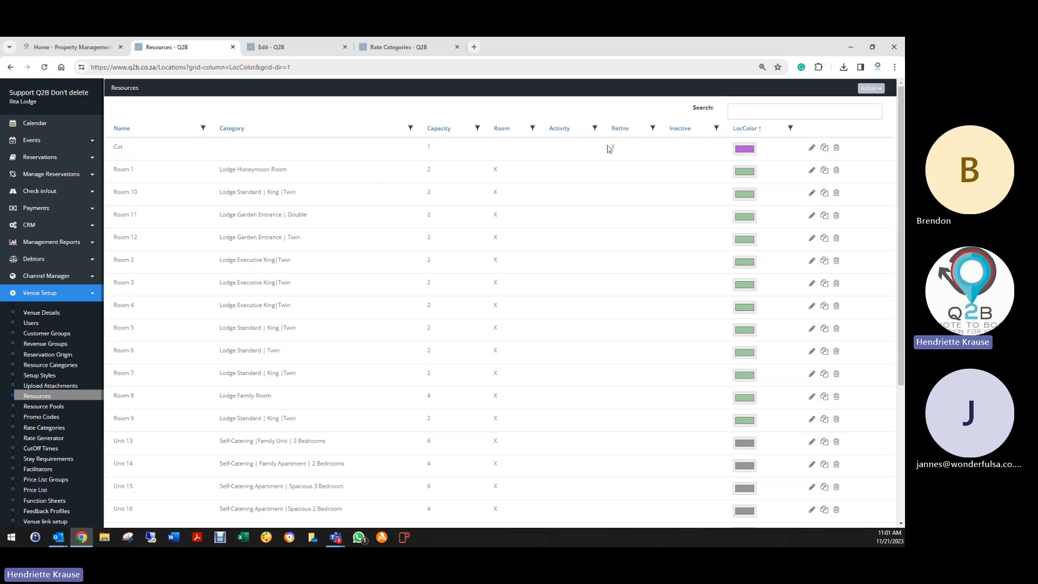
{"action": "left_click", "coordinate": [52, 174]}
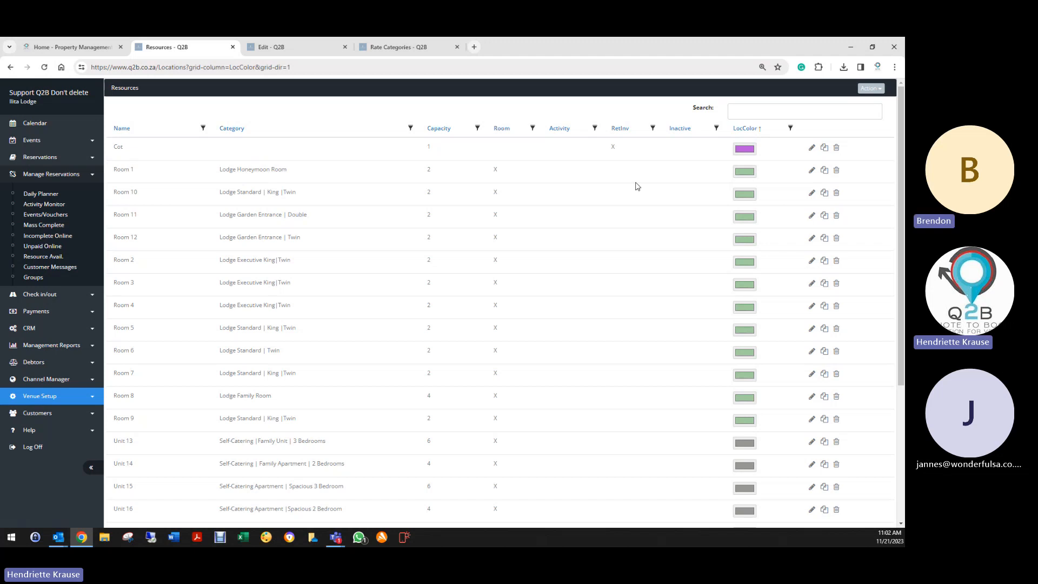
{"action": "left_click", "coordinate": [811, 169]}
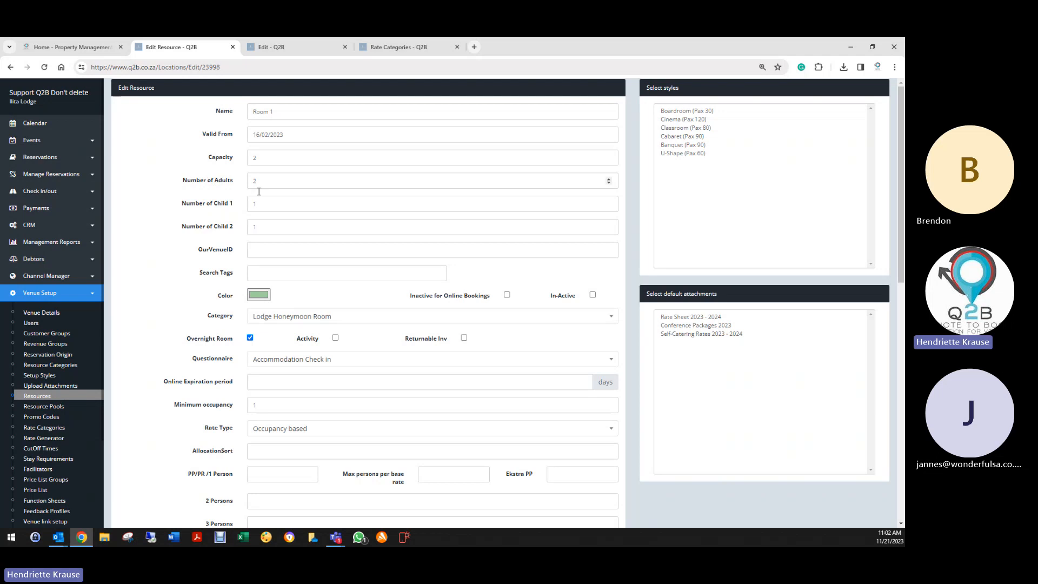
- Enter 9999.00 as Room 1's PP/PR /1 Person rate, save, and go back to Resources
{"action": "scroll", "coordinate": [204, 271], "scroll_direction": "down", "scroll_amount": 3}
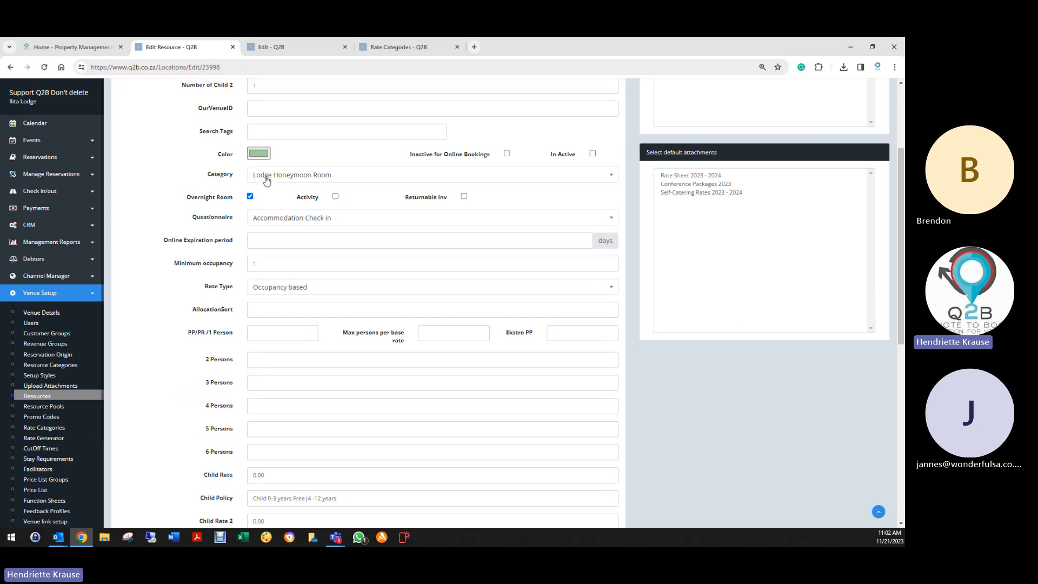
{"action": "scroll", "coordinate": [260, 176], "scroll_direction": "up", "scroll_amount": 3}
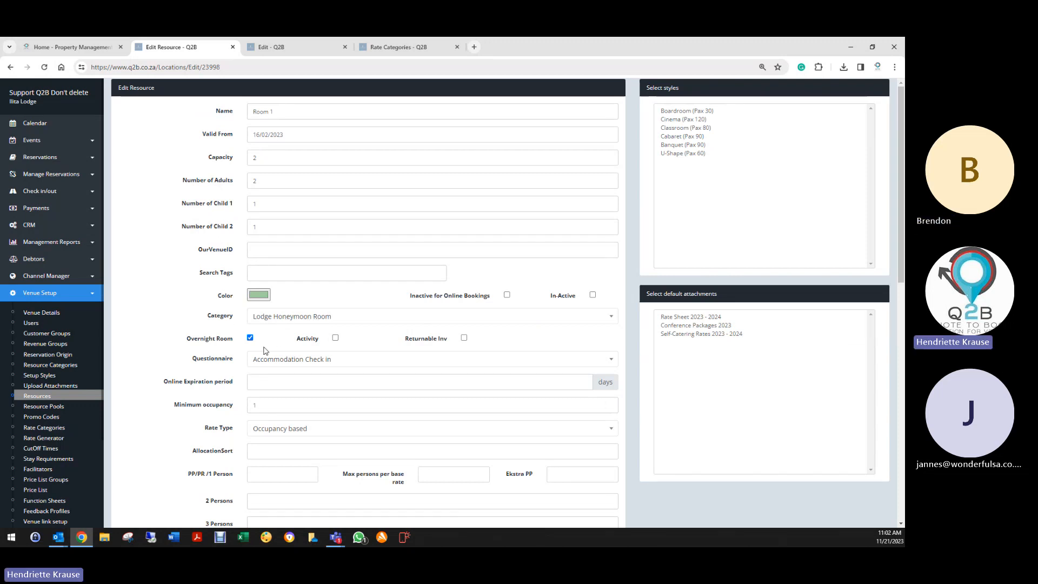
{"action": "scroll", "coordinate": [265, 350], "scroll_direction": "down", "scroll_amount": 3}
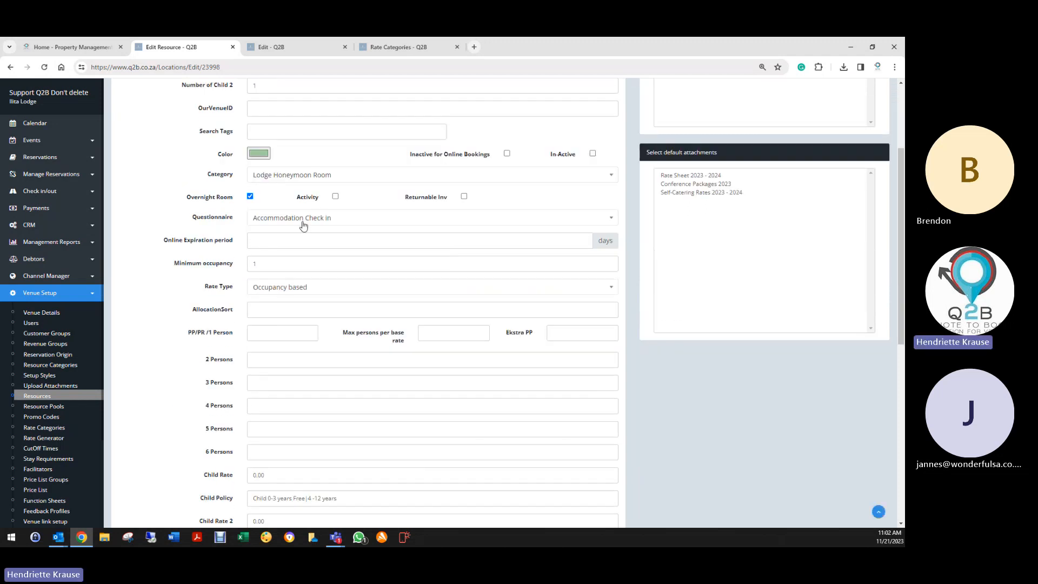
{"action": "scroll", "coordinate": [241, 281], "scroll_direction": "down", "scroll_amount": 1}
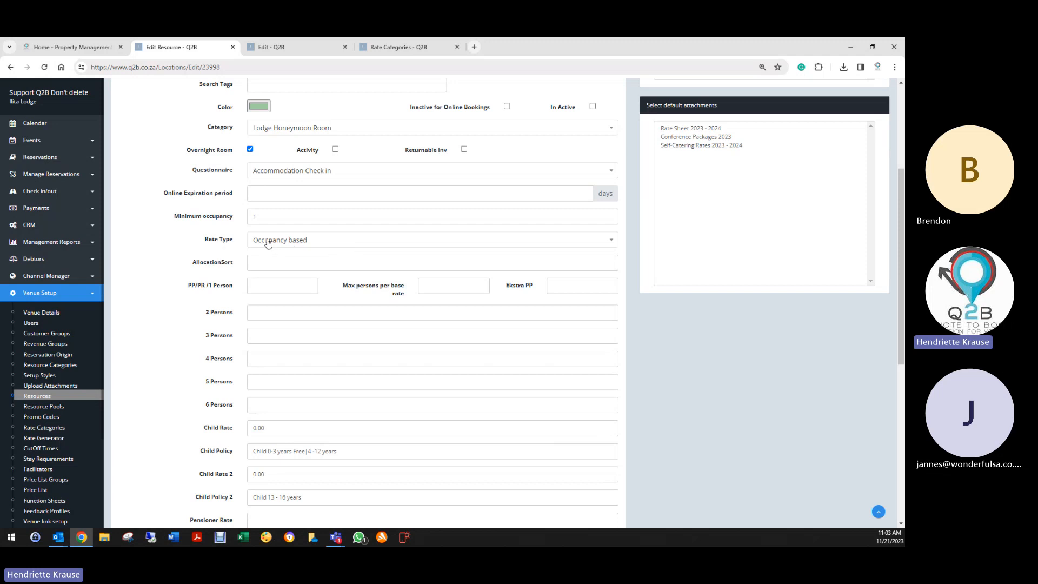
{"action": "scroll", "coordinate": [200, 431], "scroll_direction": "down", "scroll_amount": 3}
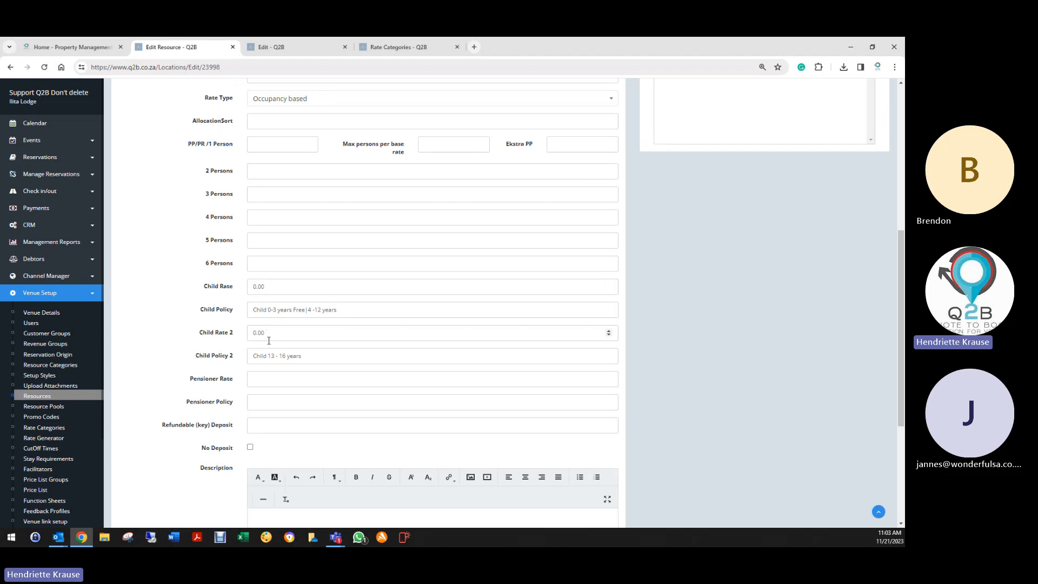
{"action": "left_click", "coordinate": [268, 151]}
{"action": "scroll", "coordinate": [184, 324], "scroll_direction": "down", "scroll_amount": 3}
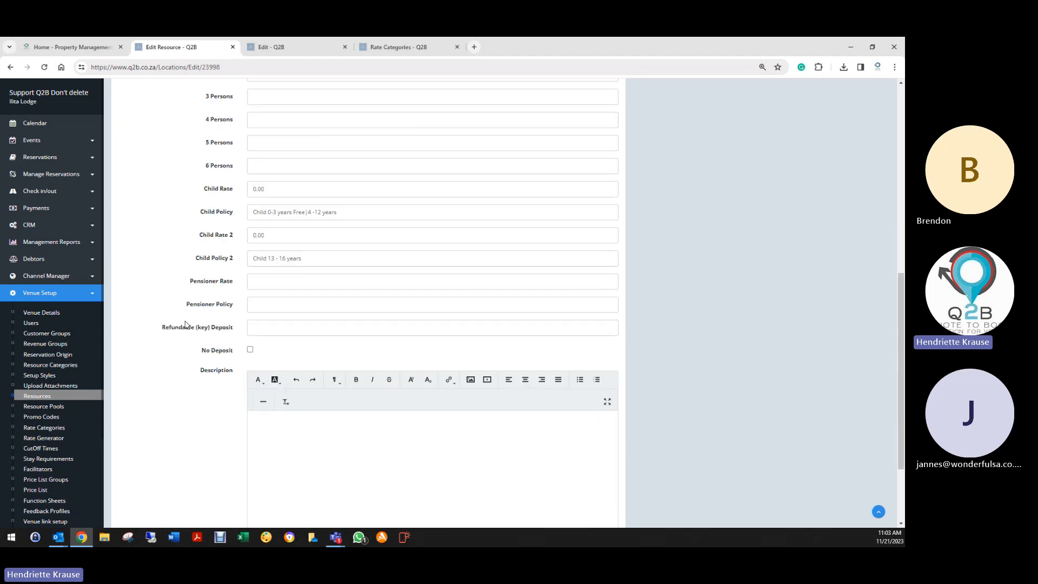
{"action": "scroll", "coordinate": [185, 324], "scroll_direction": "down", "scroll_amount": 2}
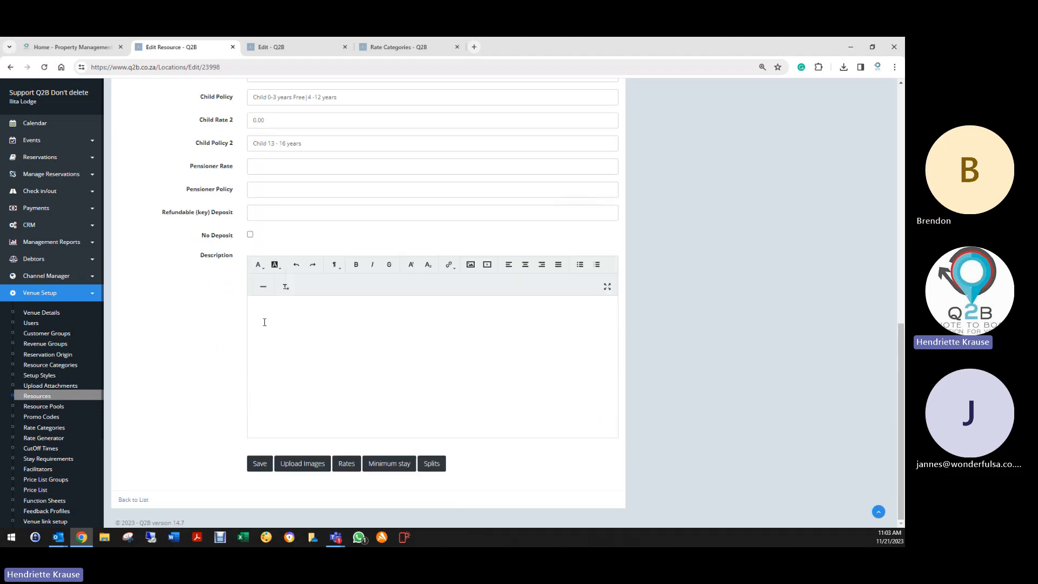
{"action": "left_click", "coordinate": [261, 465]}
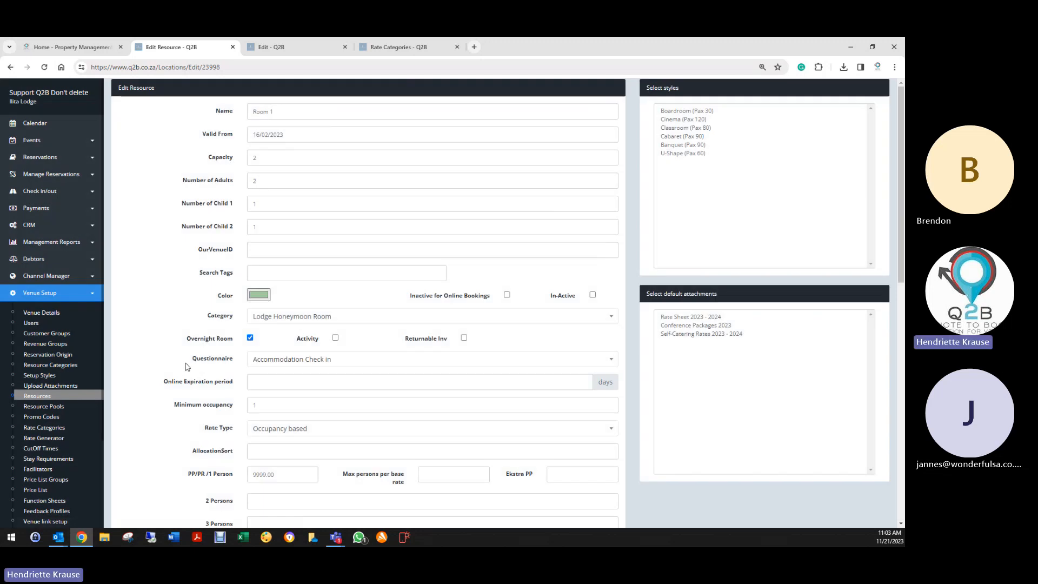
{"action": "scroll", "coordinate": [163, 373], "scroll_direction": "down", "scroll_amount": 15}
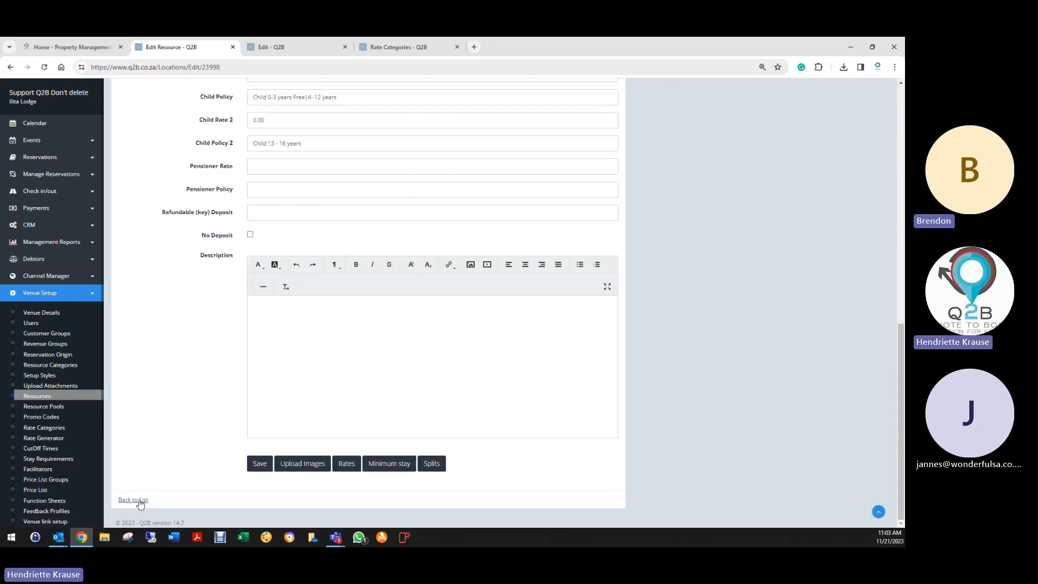
{"action": "left_click", "coordinate": [133, 499]}
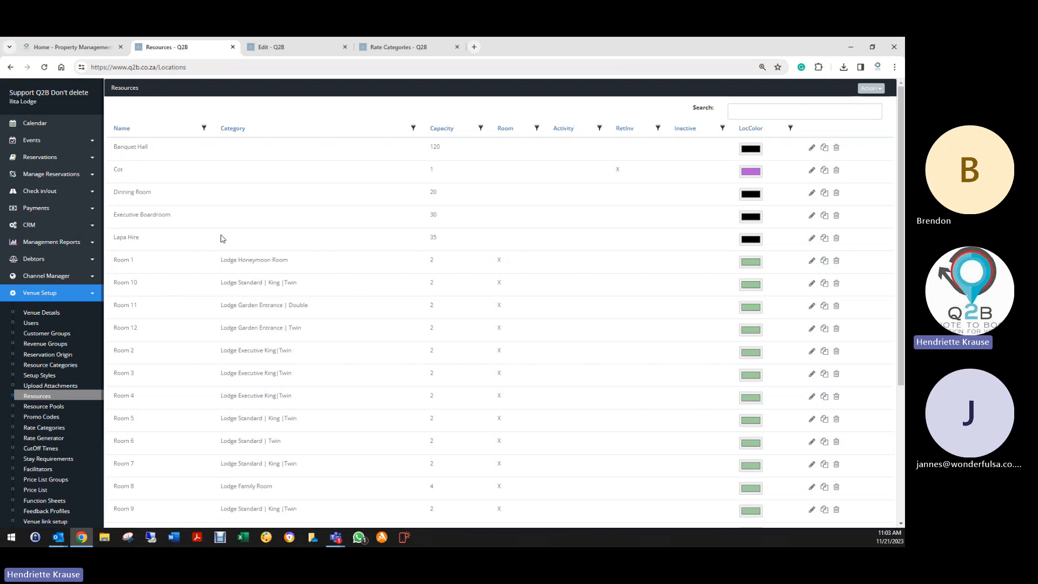
- Open the Dinning Room resource and browse its category and setup style options without keeping changes
{"action": "left_click", "coordinate": [812, 194]}
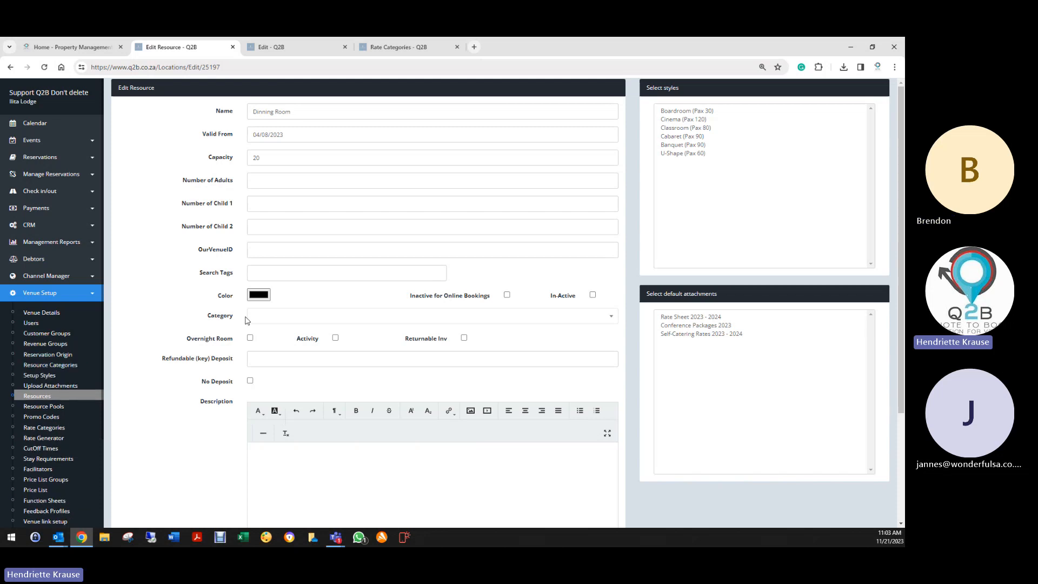
{"action": "left_click", "coordinate": [270, 320]}
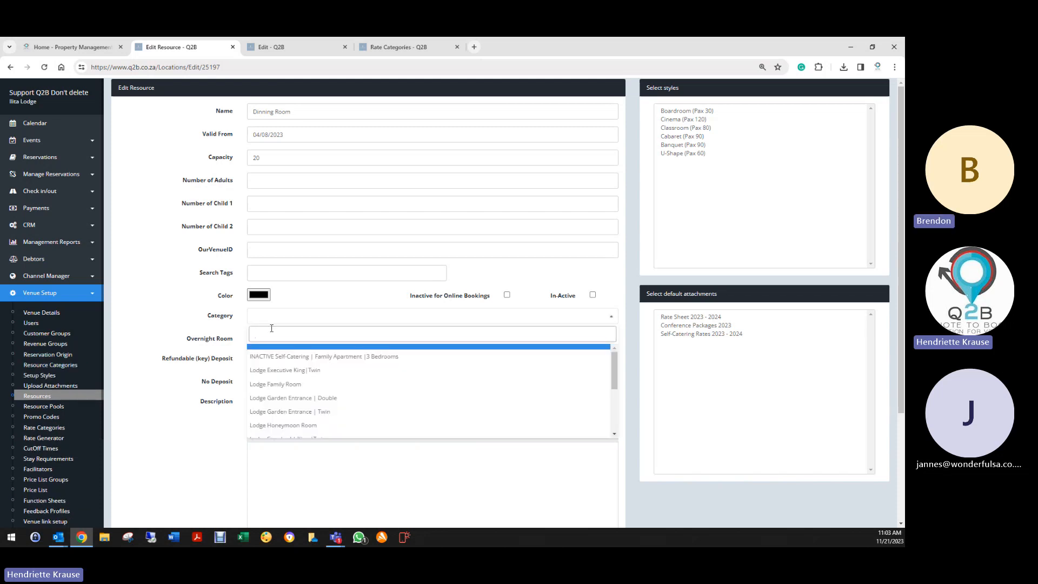
{"action": "scroll", "coordinate": [267, 433], "scroll_direction": "down", "scroll_amount": 5}
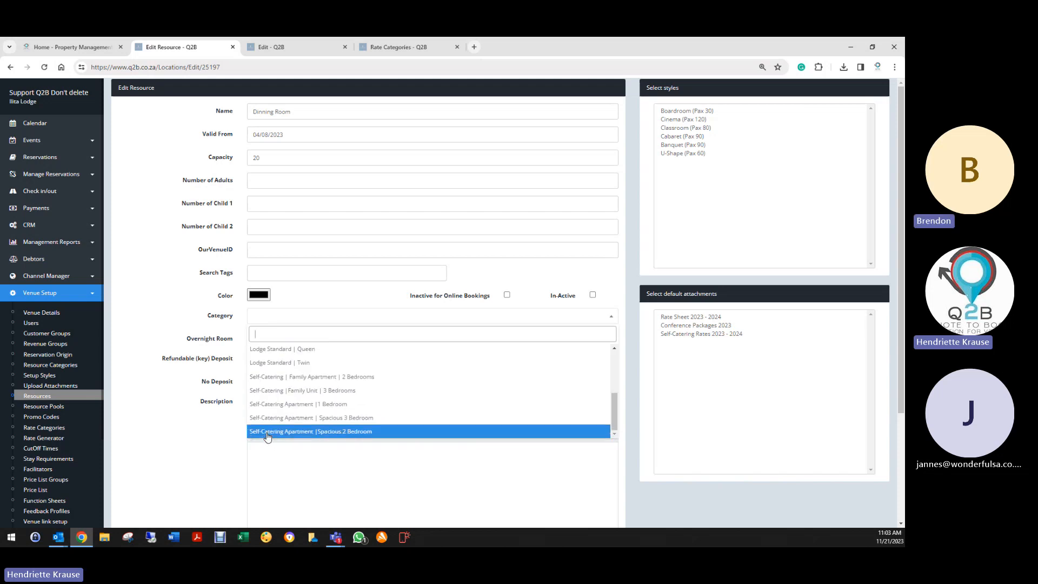
{"action": "scroll", "coordinate": [267, 433], "scroll_direction": "up", "scroll_amount": 5}
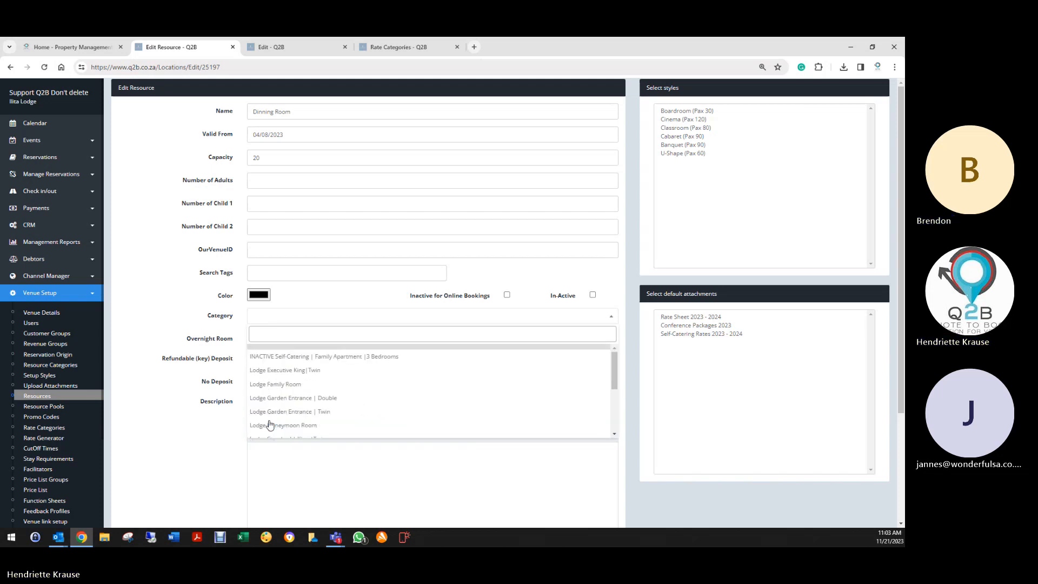
{"action": "left_click", "coordinate": [208, 336]}
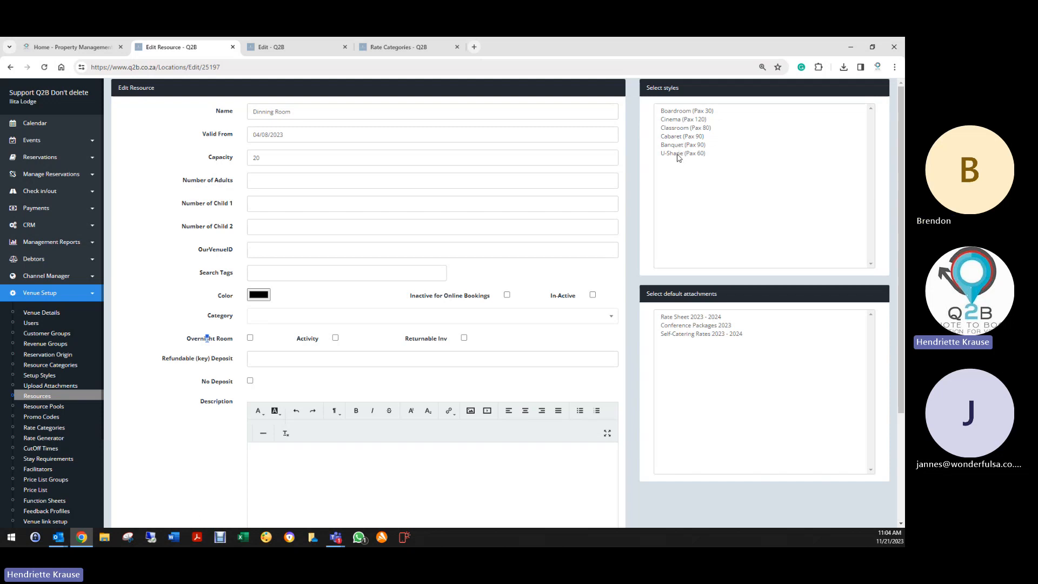
{"action": "left_click_drag", "start_coordinate": [678, 157], "coordinate": [674, 112]}
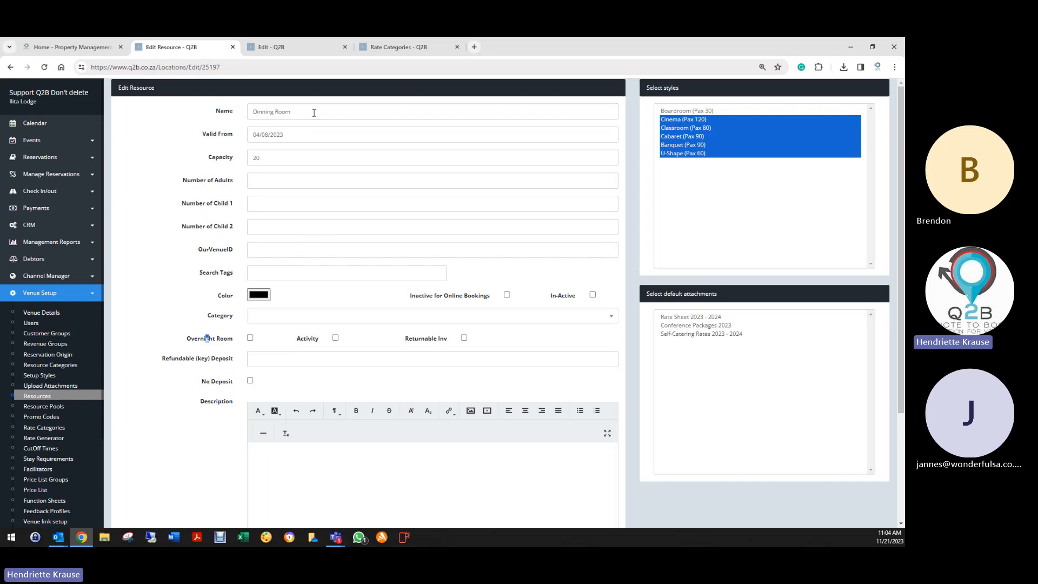
{"action": "left_click", "coordinate": [665, 155]}
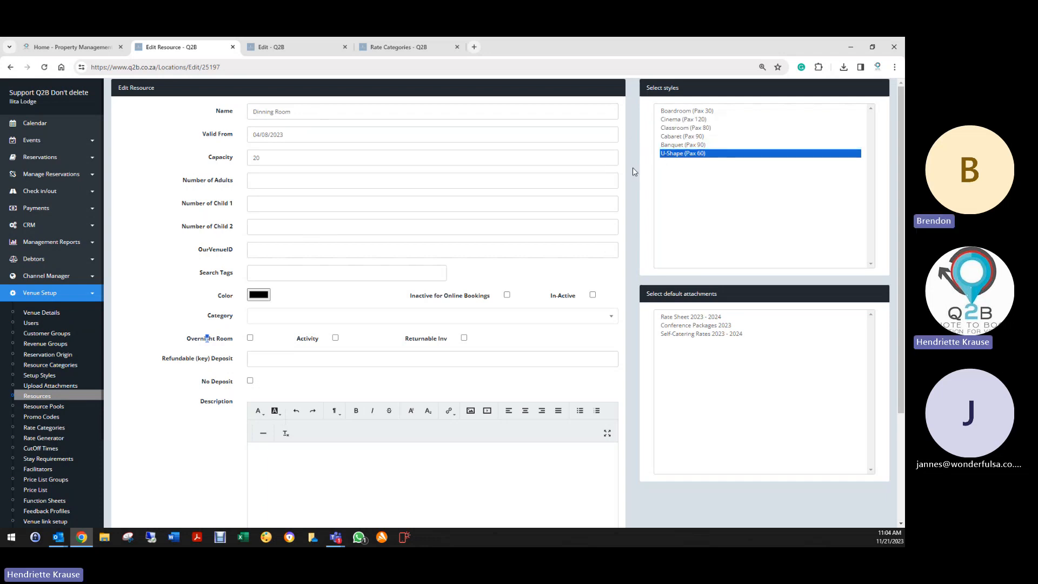
{"action": "left_click", "coordinate": [734, 157], "text": "ctrl"}
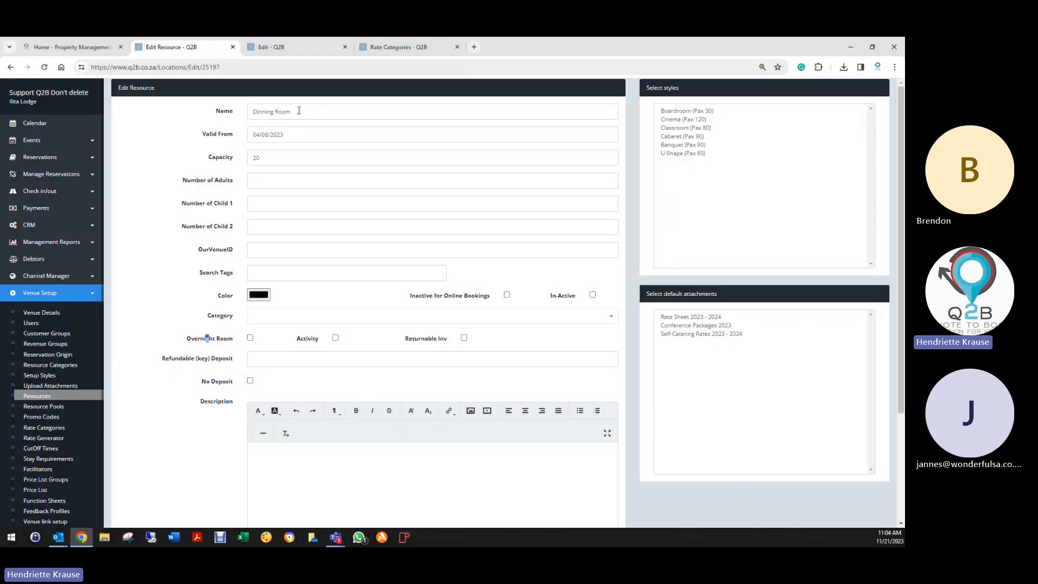
- Rename the resource to 'Dining Room', save it, and go back to the list
{"action": "left_click", "coordinate": [264, 111]}
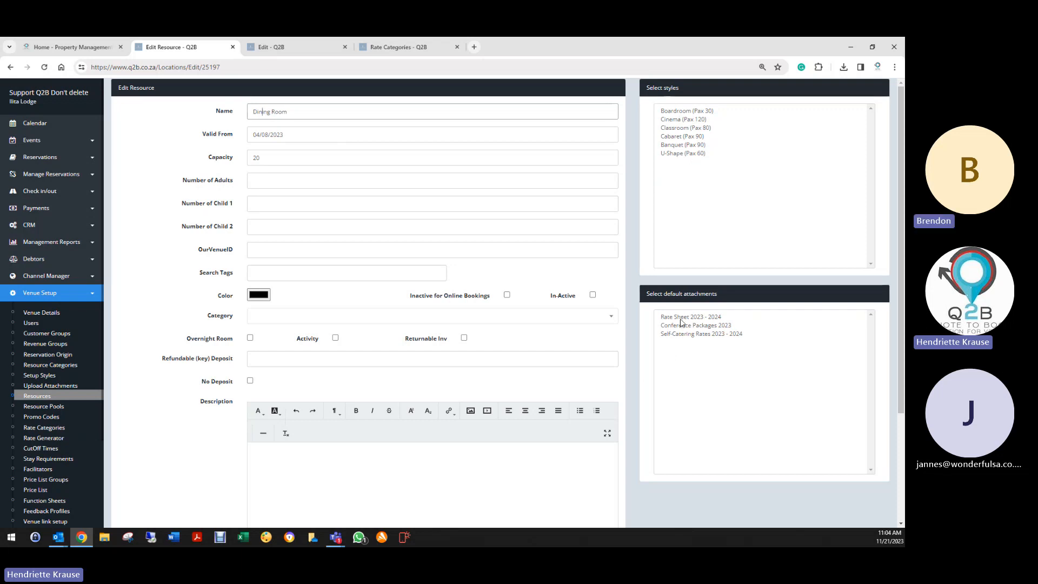
{"action": "scroll", "coordinate": [188, 459], "scroll_direction": "down", "scroll_amount": 3}
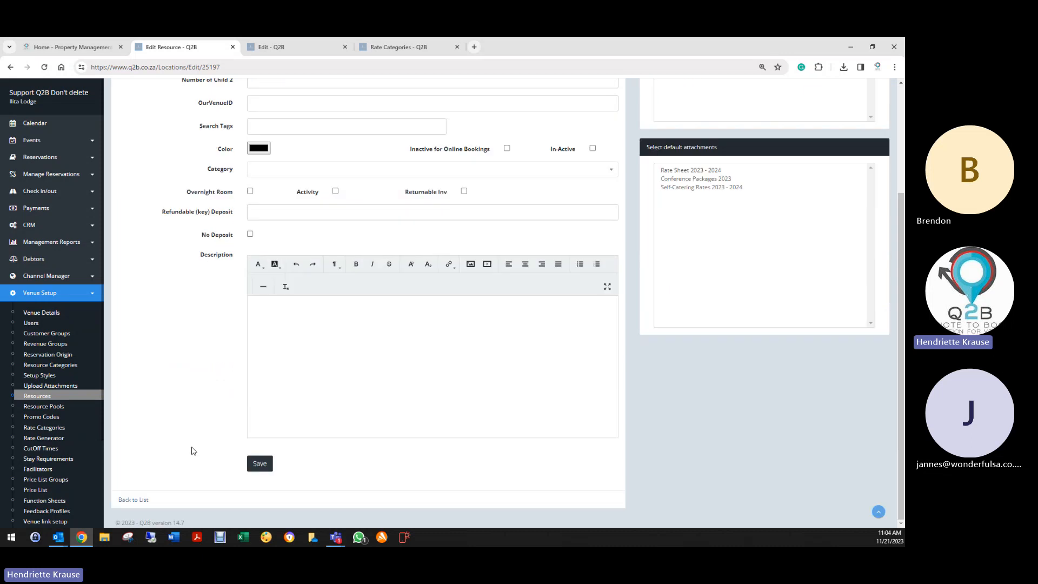
{"action": "left_click", "coordinate": [260, 464]}
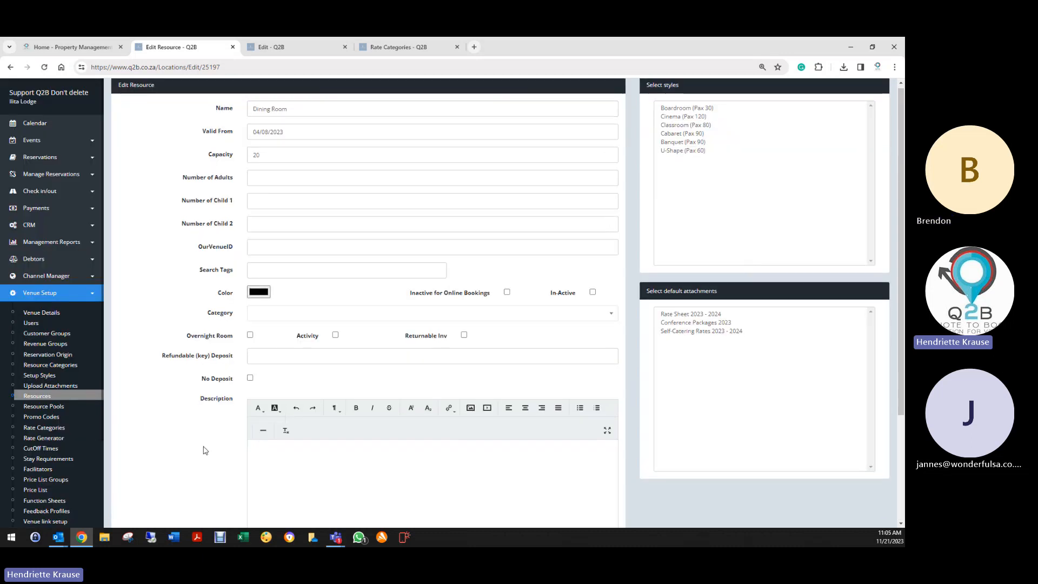
{"action": "scroll", "coordinate": [199, 454], "scroll_direction": "down", "scroll_amount": 3}
{"action": "left_click", "coordinate": [260, 464]}
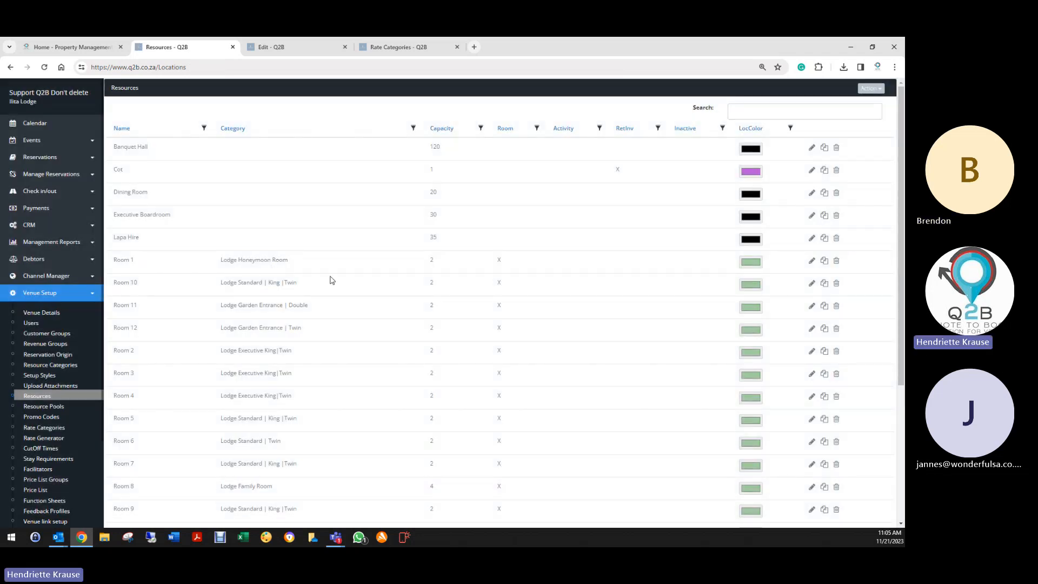
- Mark the Sound System resource as Returnable Inv, save it, and return to Resources
{"action": "left_click", "coordinate": [621, 133]}
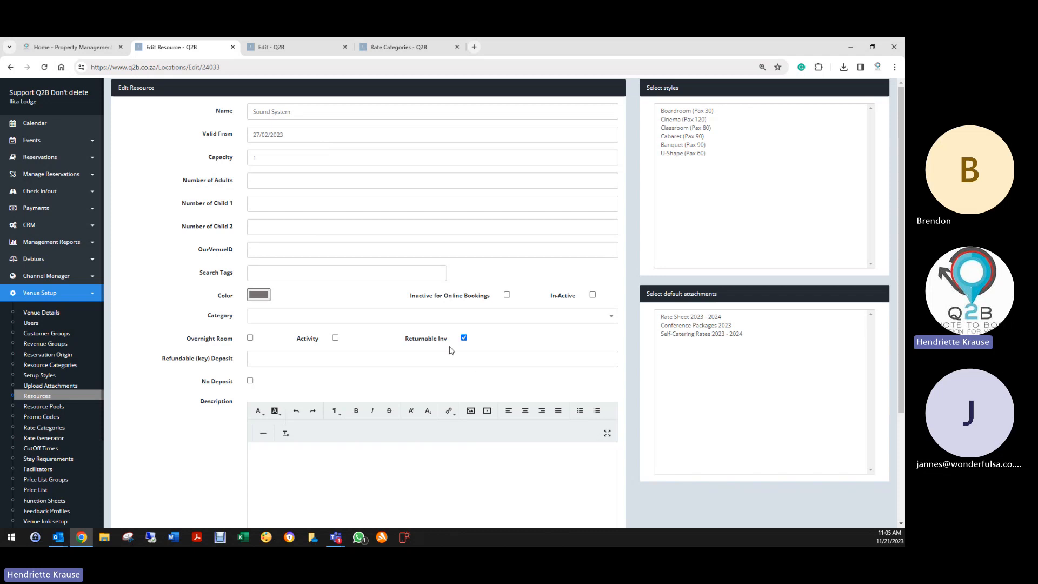
{"action": "left_click", "coordinate": [464, 338]}
{"action": "scroll", "coordinate": [283, 480], "scroll_direction": "down", "scroll_amount": 2}
{"action": "left_click", "coordinate": [259, 468]}
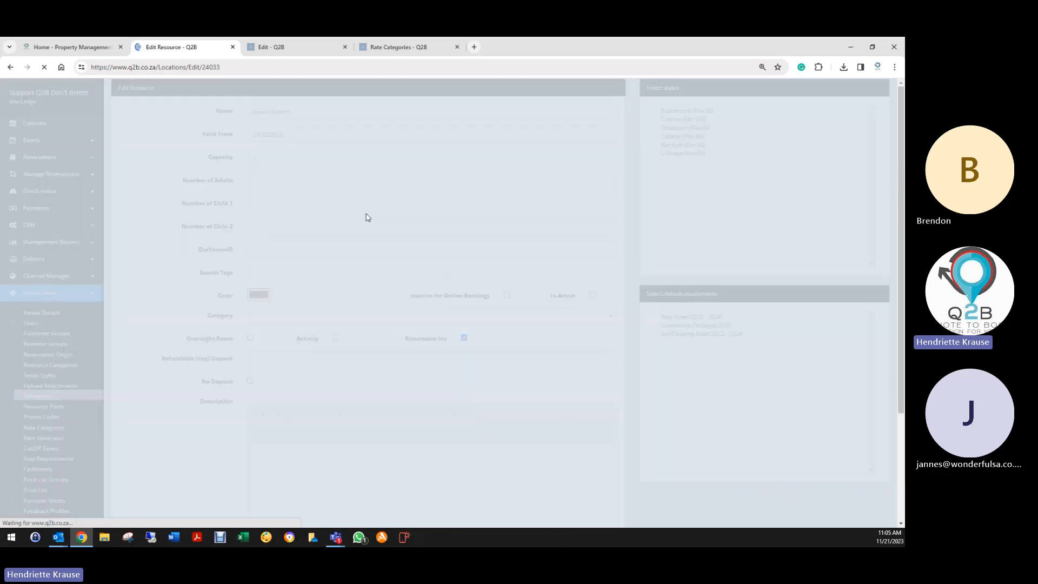
{"action": "scroll", "coordinate": [167, 433], "scroll_direction": "down", "scroll_amount": 3}
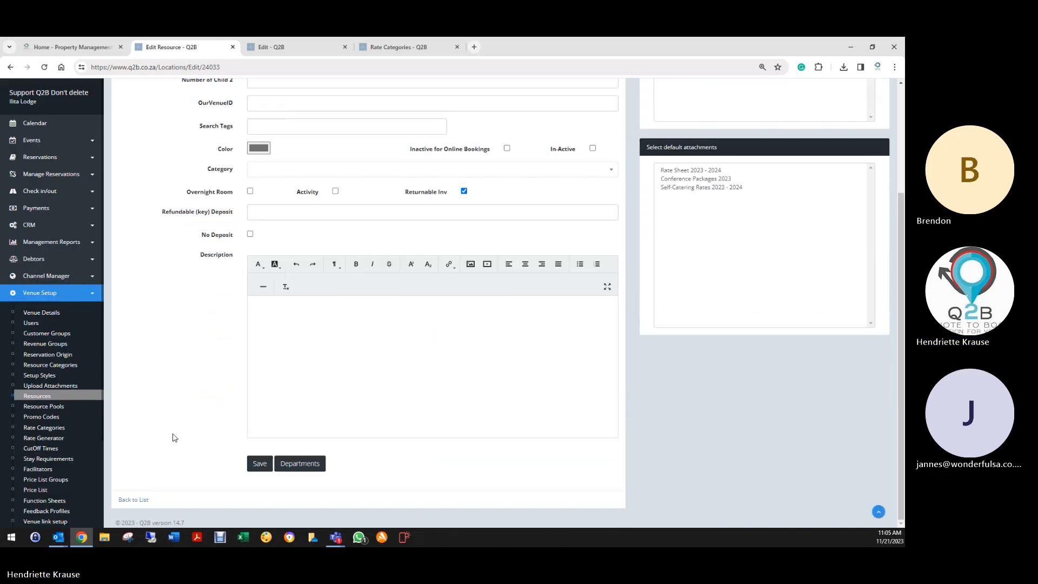
{"action": "left_click", "coordinate": [132, 500]}
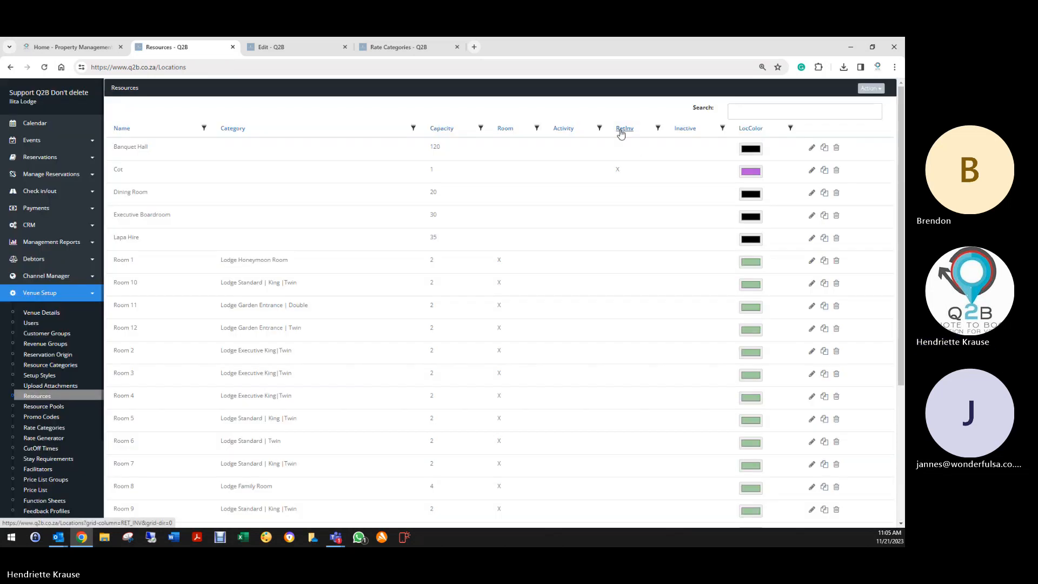
- Sort the resources by RetInv and then Inactive, each in both directions
{"action": "left_click", "coordinate": [621, 133]}
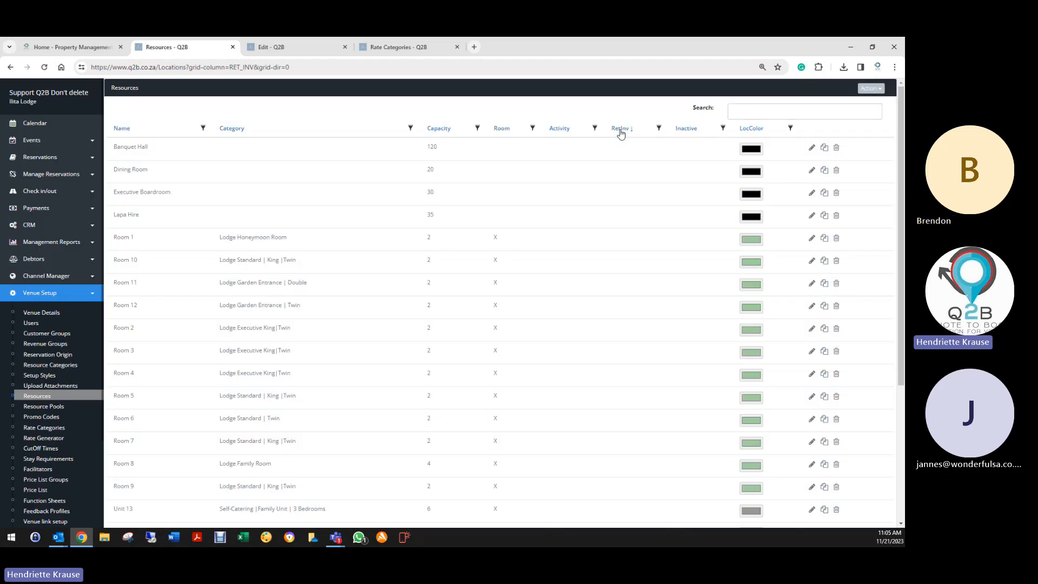
{"action": "left_click", "coordinate": [621, 134]}
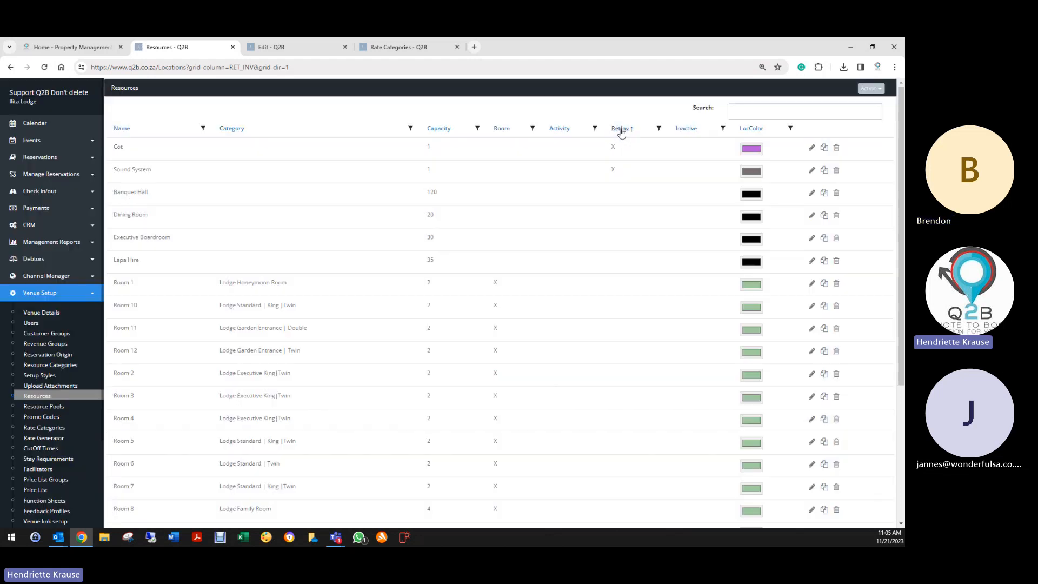
{"action": "left_click", "coordinate": [680, 132]}
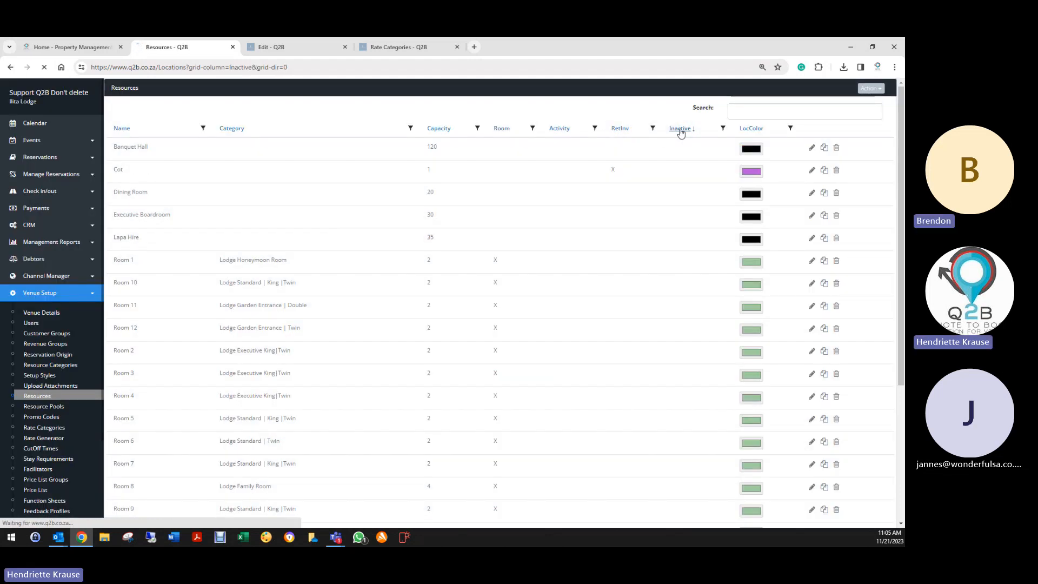
{"action": "left_click", "coordinate": [679, 130]}
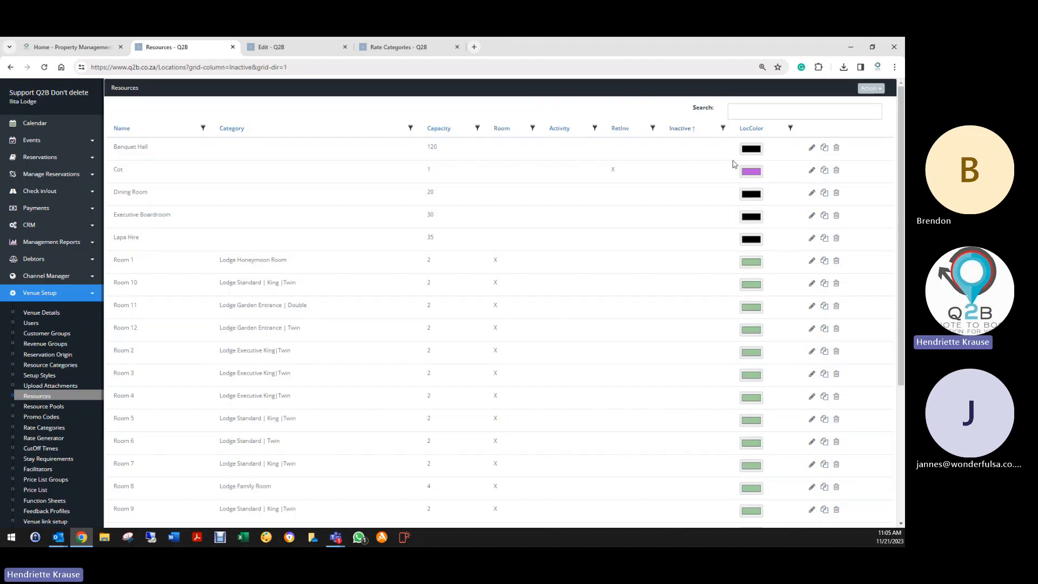
{"action": "scroll", "coordinate": [602, 400], "scroll_direction": "down", "scroll_amount": 4}
{"action": "scroll", "coordinate": [602, 389], "scroll_direction": "up", "scroll_amount": 4}
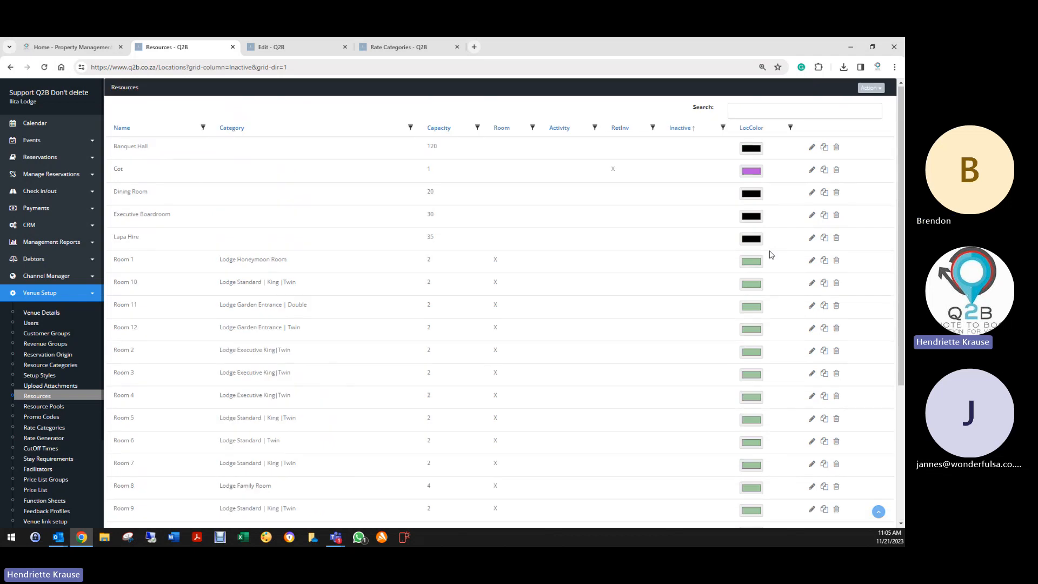
- Search the resources for 'unit 13'
{"action": "left_click", "coordinate": [804, 113]}
{"action": "type", "text": "u"}
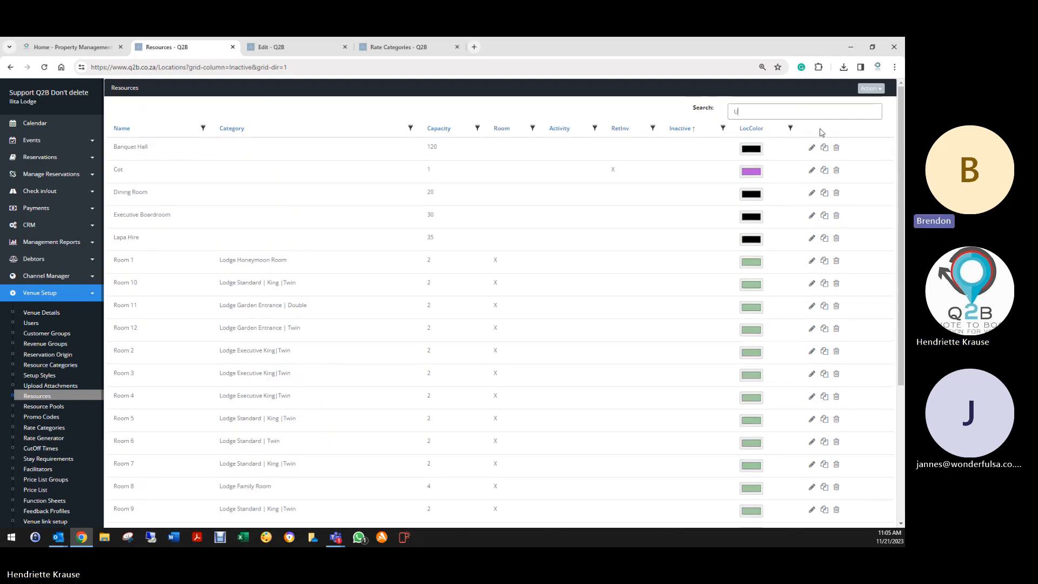
{"action": "type", "text": "nit"}
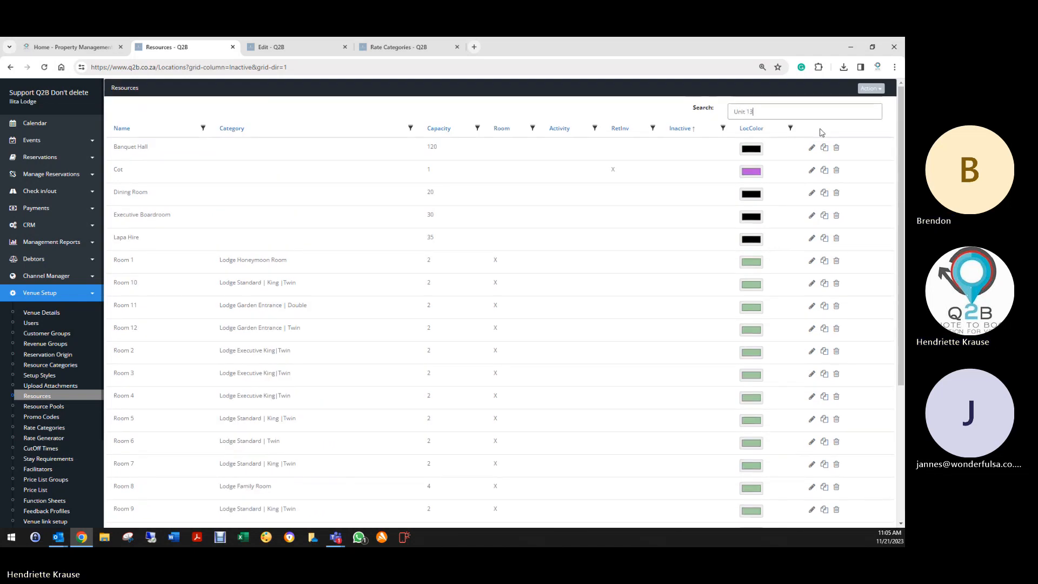
{"action": "type", "text": " 13"}
{"action": "key", "text": "Return"}
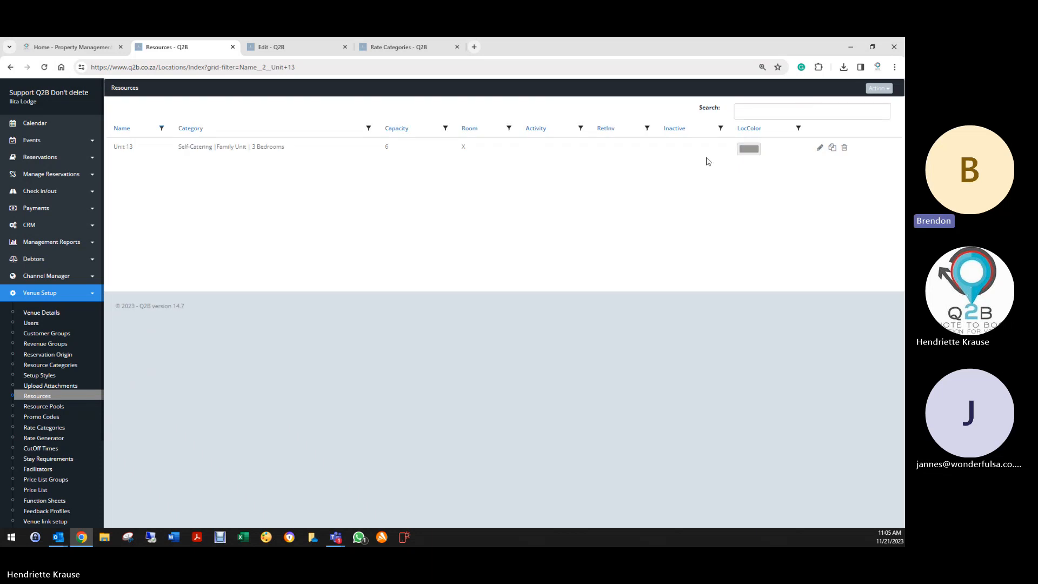
- Open Unit 13's Edit Resource form and scroll through its settings
{"action": "left_click", "coordinate": [819, 148]}
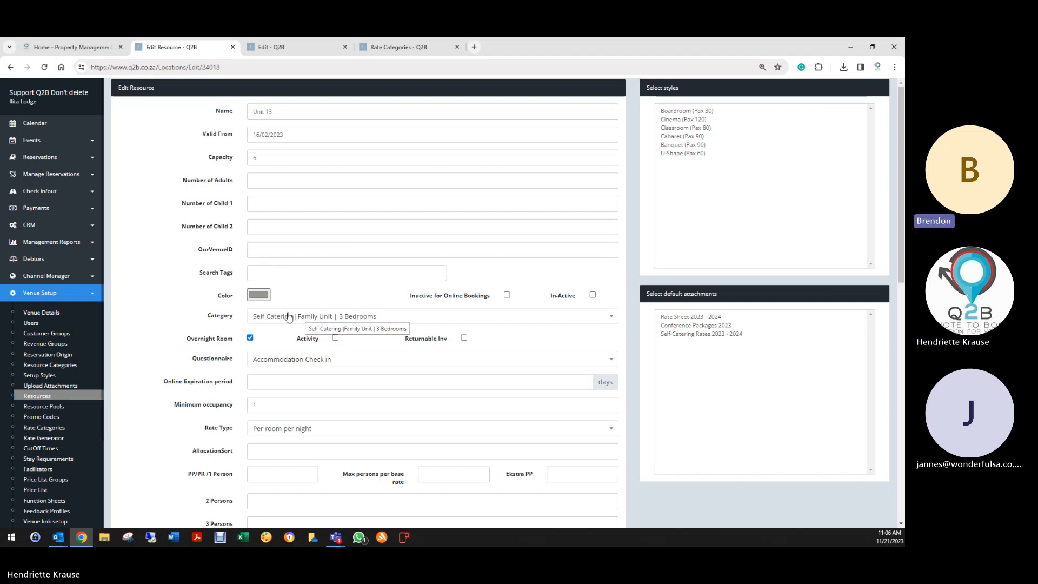
{"action": "scroll", "coordinate": [236, 367], "scroll_direction": "down", "scroll_amount": 2}
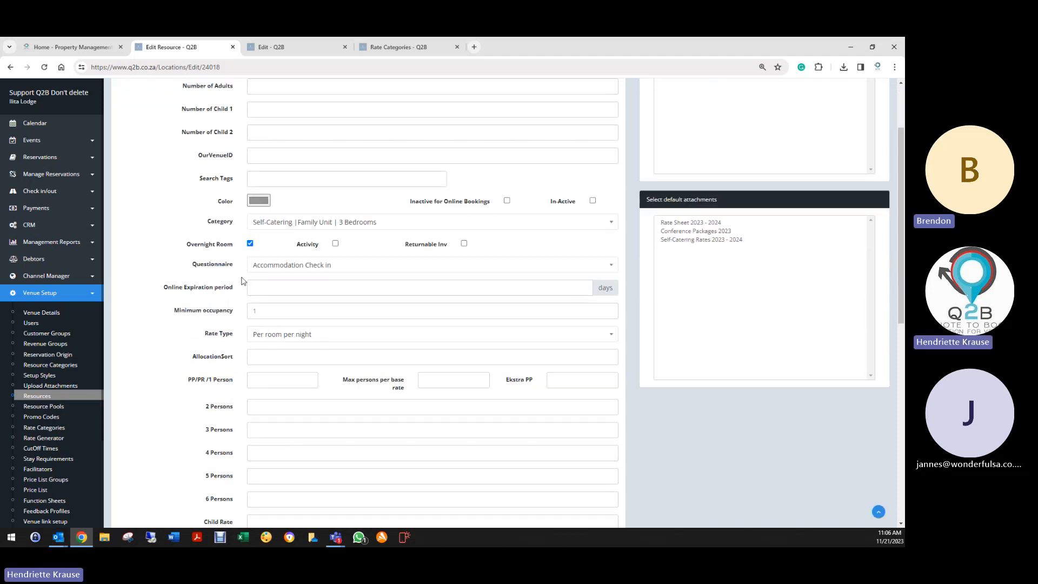
{"action": "scroll", "coordinate": [227, 468], "scroll_direction": "down", "scroll_amount": 4}
{"action": "scroll", "coordinate": [227, 468], "scroll_direction": "down", "scroll_amount": 4}
{"action": "scroll", "coordinate": [227, 465], "scroll_direction": "up", "scroll_amount": 10}
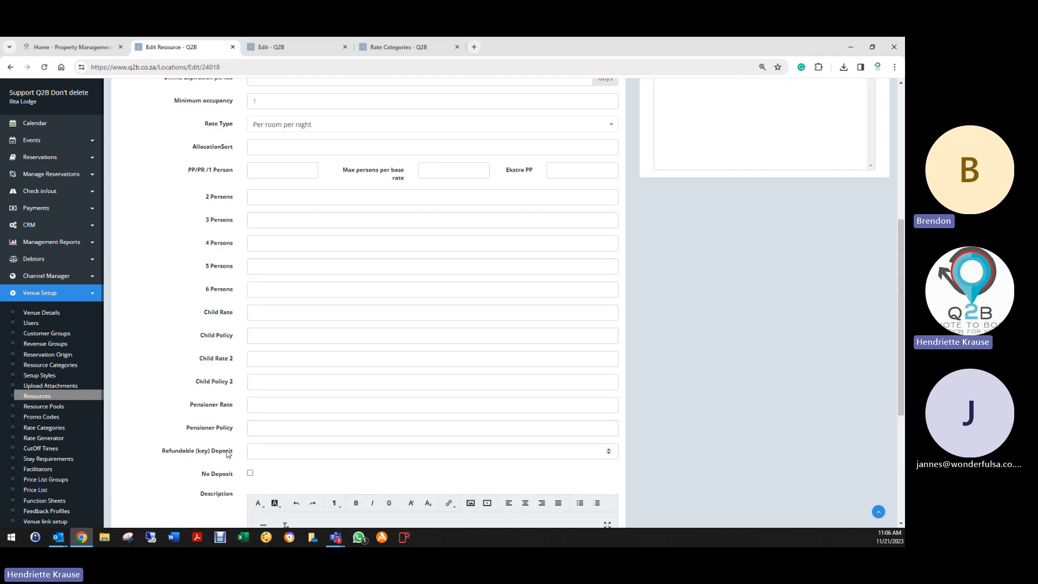
{"action": "scroll", "coordinate": [206, 379], "scroll_direction": "down", "scroll_amount": 12}
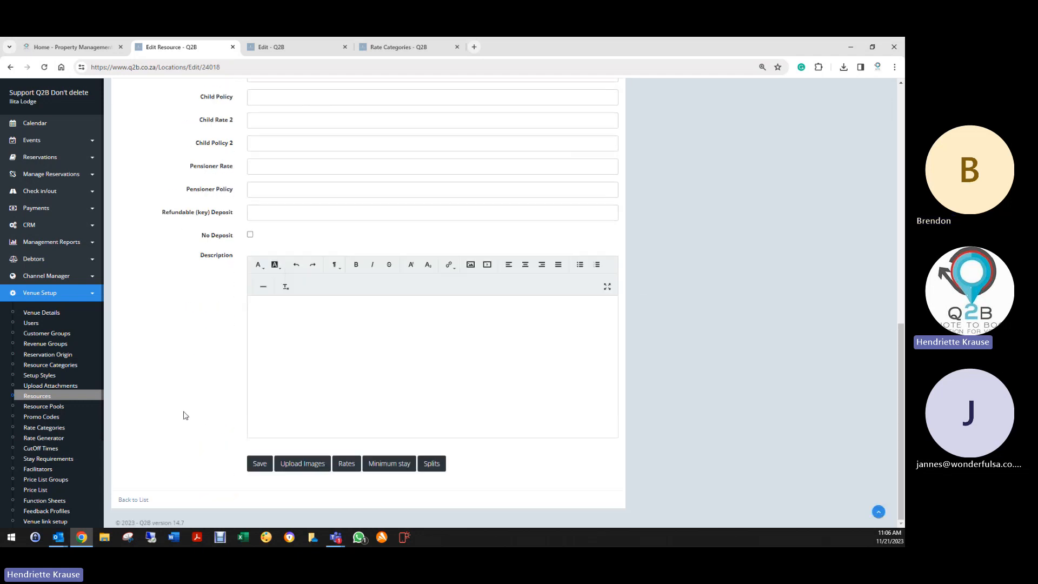
- Go back to the full Resources list, from Banquet Hall through the numbered lodge rooms
{"action": "left_click", "coordinate": [136, 499]}
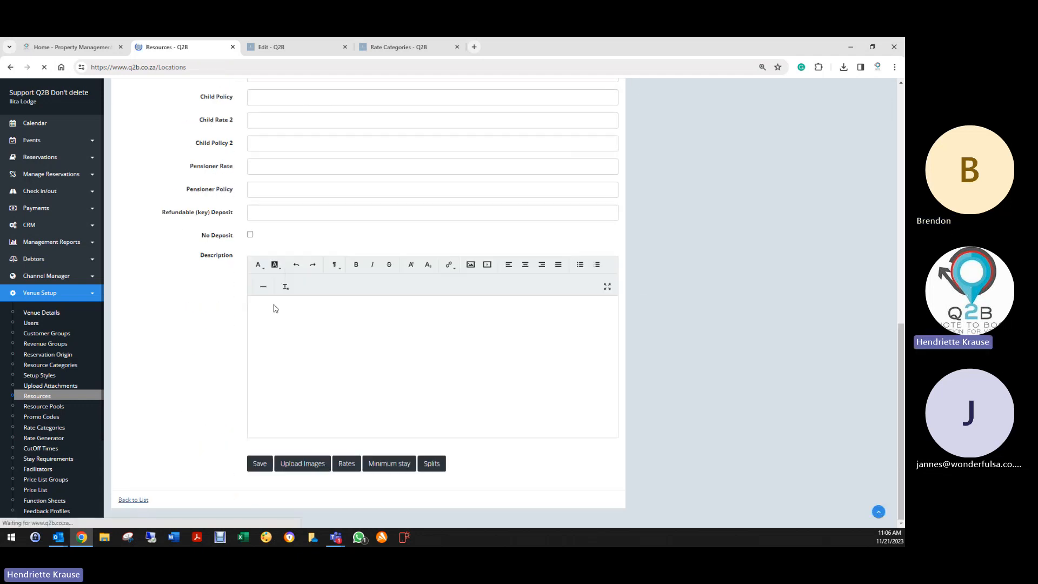
{"action": "scroll", "coordinate": [281, 437], "scroll_direction": "down", "scroll_amount": 4}
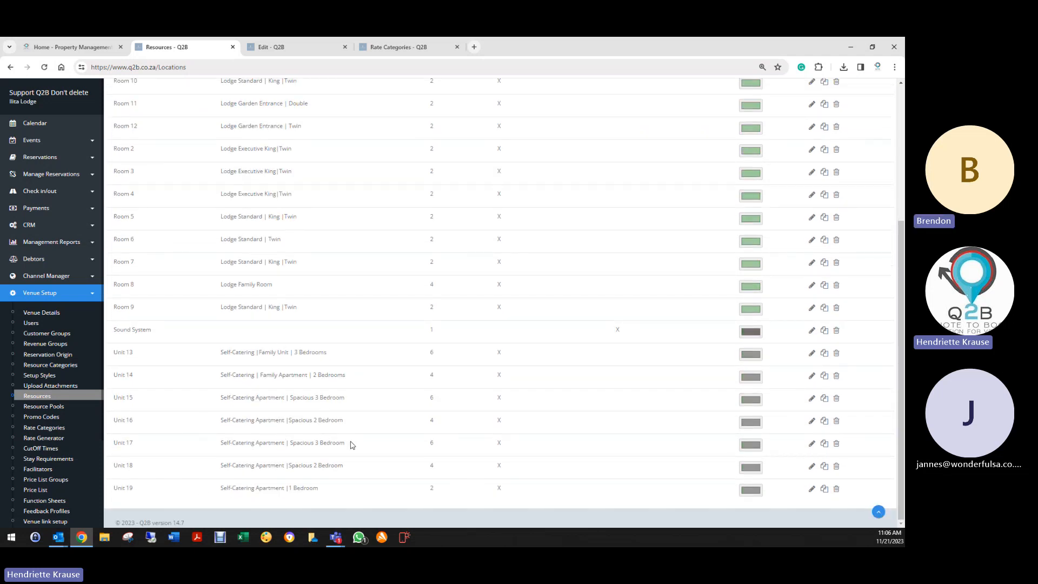
{"action": "scroll", "coordinate": [703, 443], "scroll_direction": "up", "scroll_amount": 4}
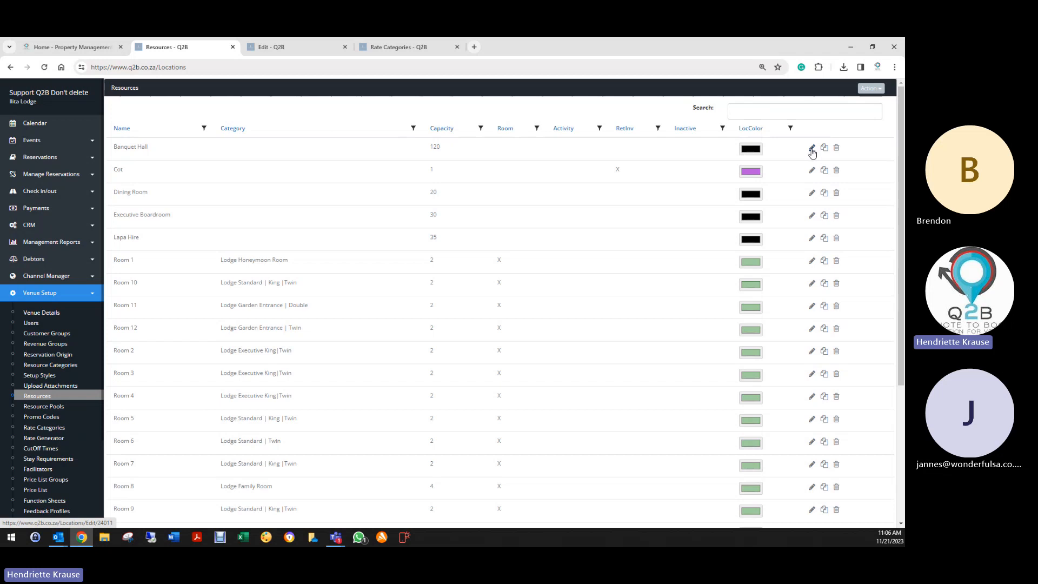
{"action": "left_click", "coordinate": [870, 88]}
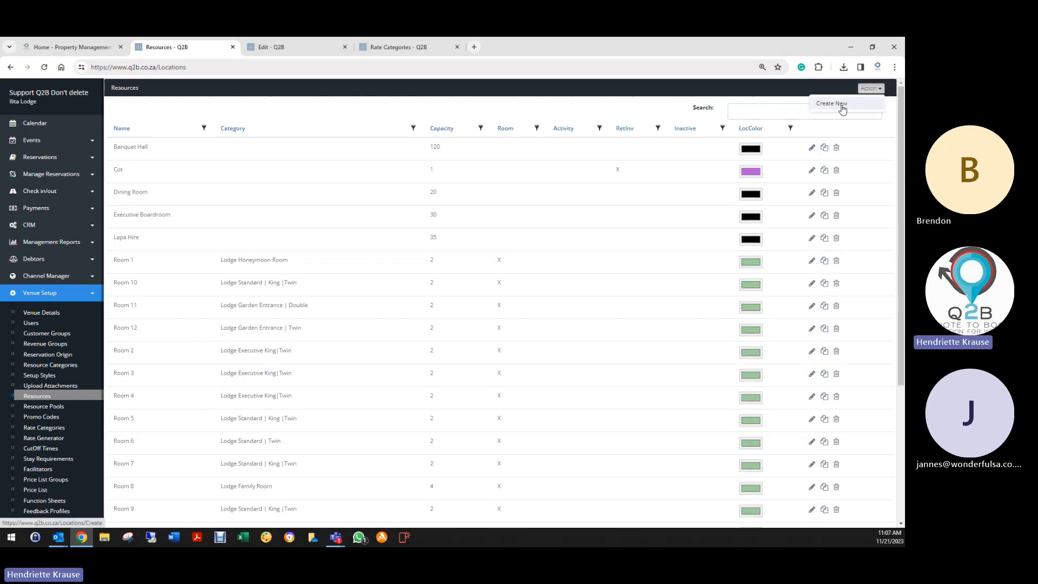
{"action": "left_click", "coordinate": [353, 230]}
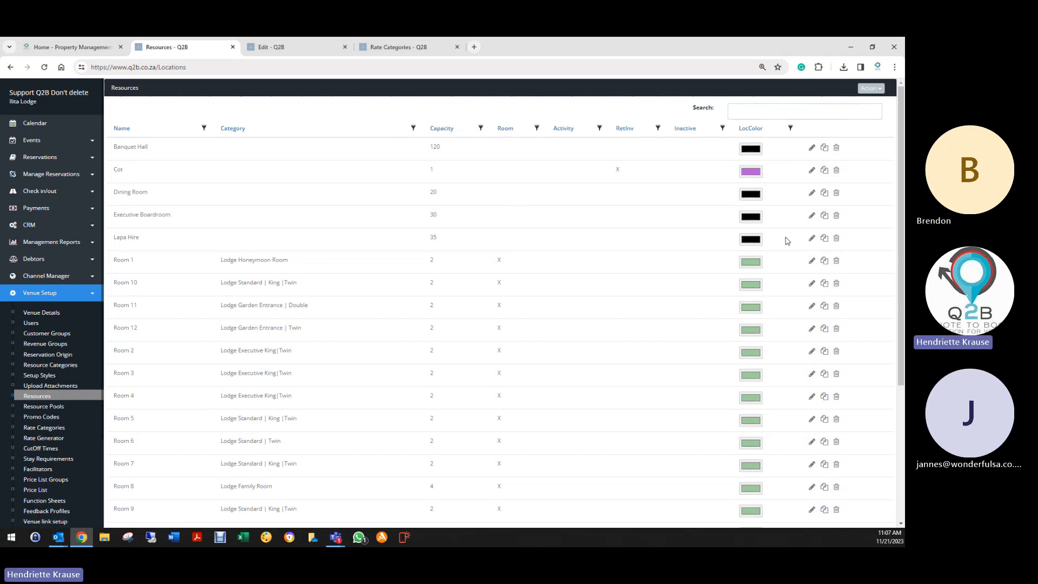
- On Room 1's edit form, leave In-Active unticked so the room is active
{"action": "left_click", "coordinate": [812, 261]}
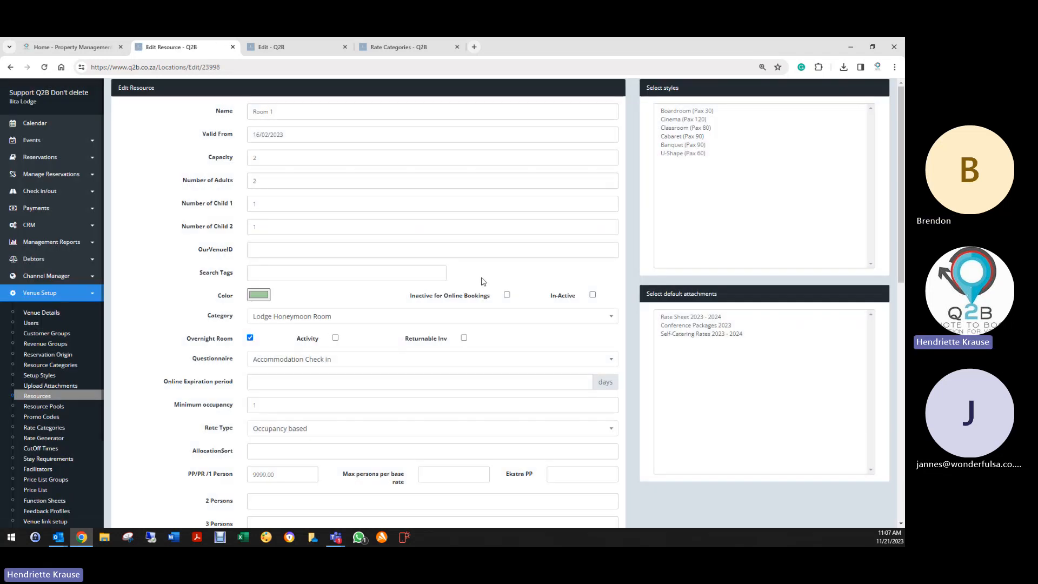
{"action": "left_click", "coordinate": [507, 295]}
{"action": "left_click", "coordinate": [592, 294]}
{"action": "left_click", "coordinate": [593, 294]}
{"action": "left_click", "coordinate": [507, 294]}
{"action": "left_click", "coordinate": [593, 294]}
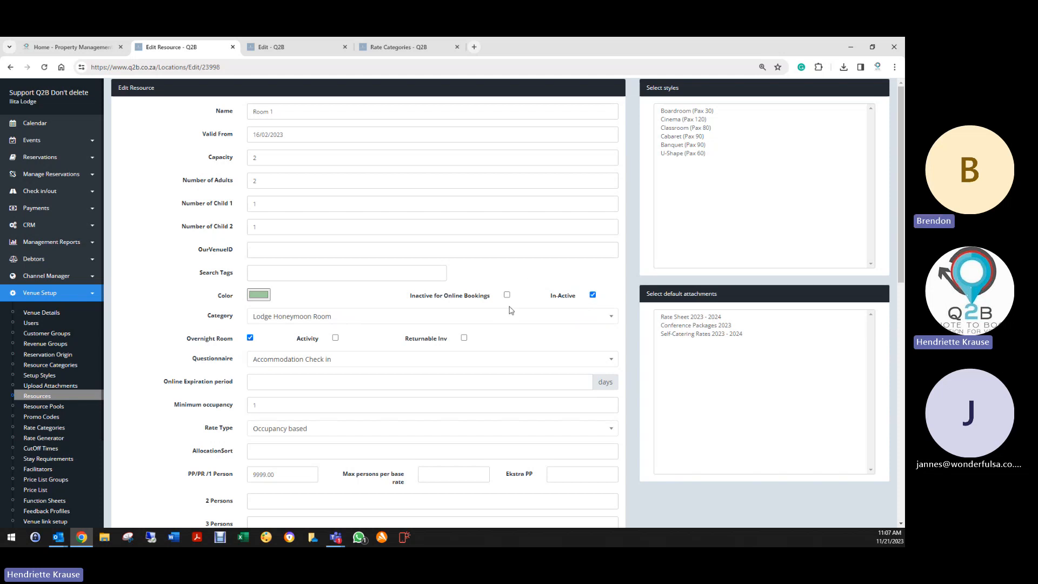
{"action": "left_click", "coordinate": [592, 295]}
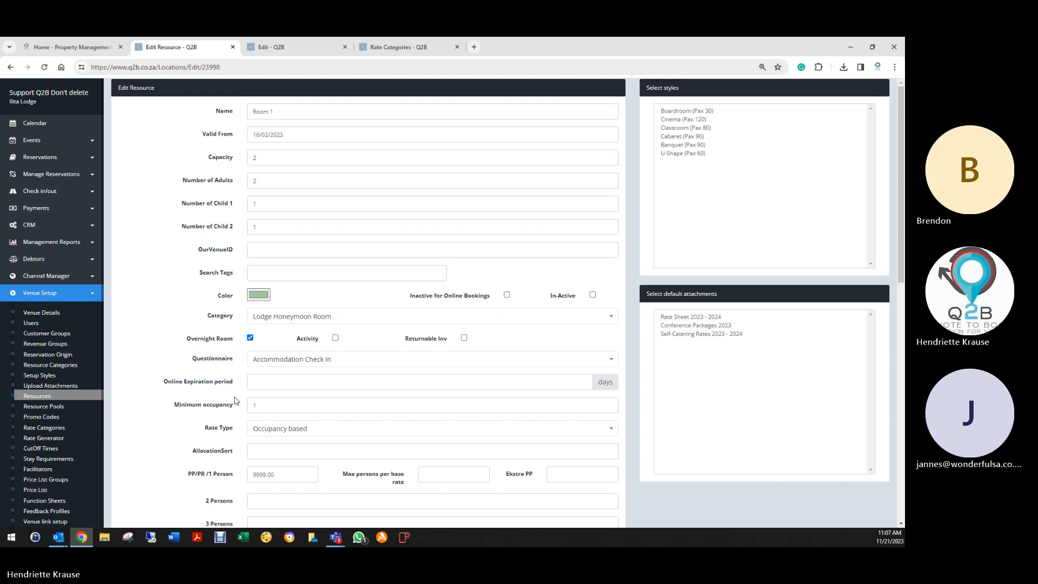
- Save Room 1's resource settings and return to the Resources list
{"action": "scroll", "coordinate": [235, 401], "scroll_direction": "down", "scroll_amount": 12}
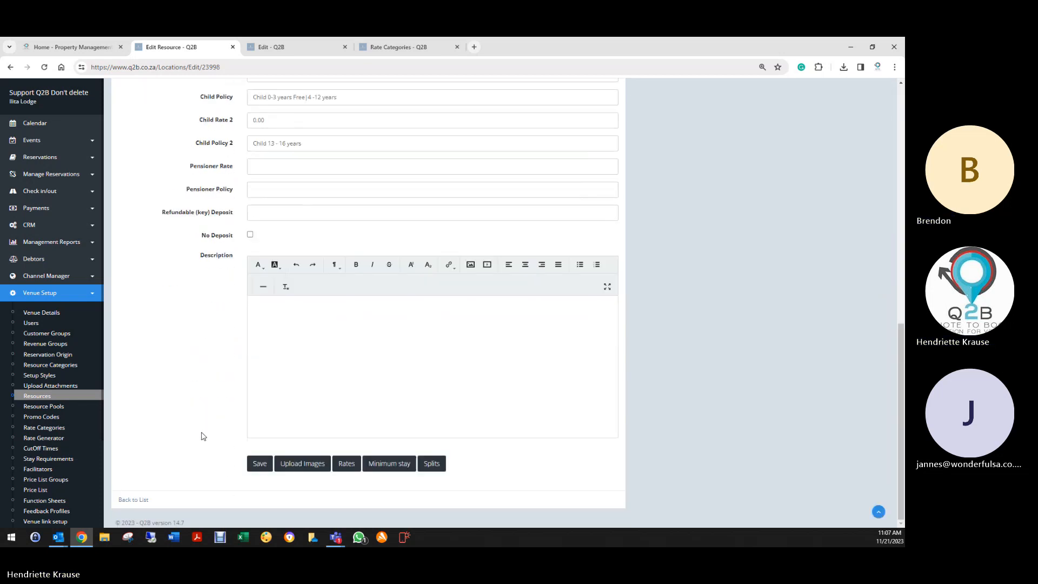
{"action": "left_click", "coordinate": [259, 463]}
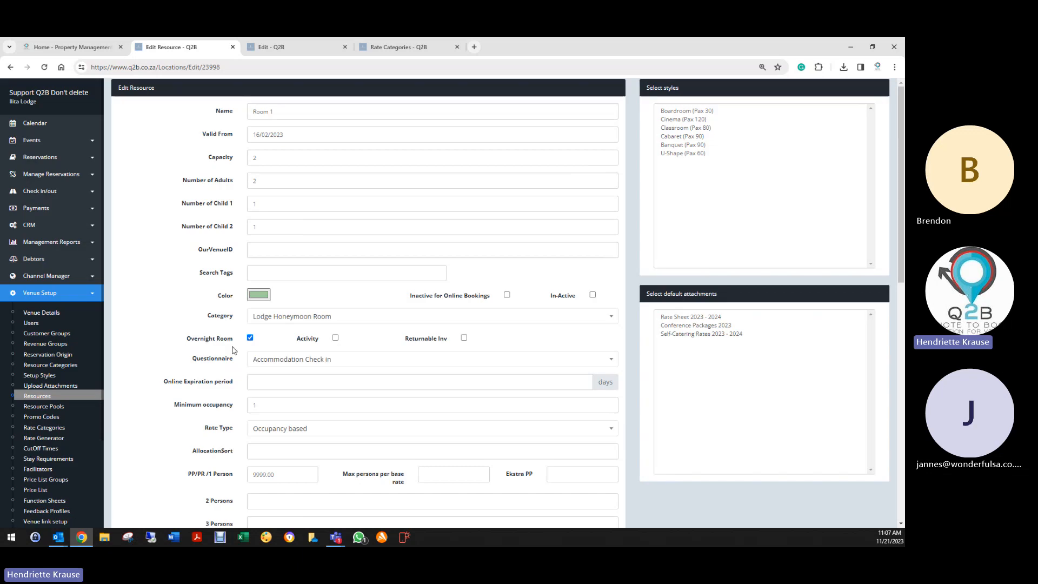
{"action": "scroll", "coordinate": [213, 425], "scroll_direction": "down", "scroll_amount": 7}
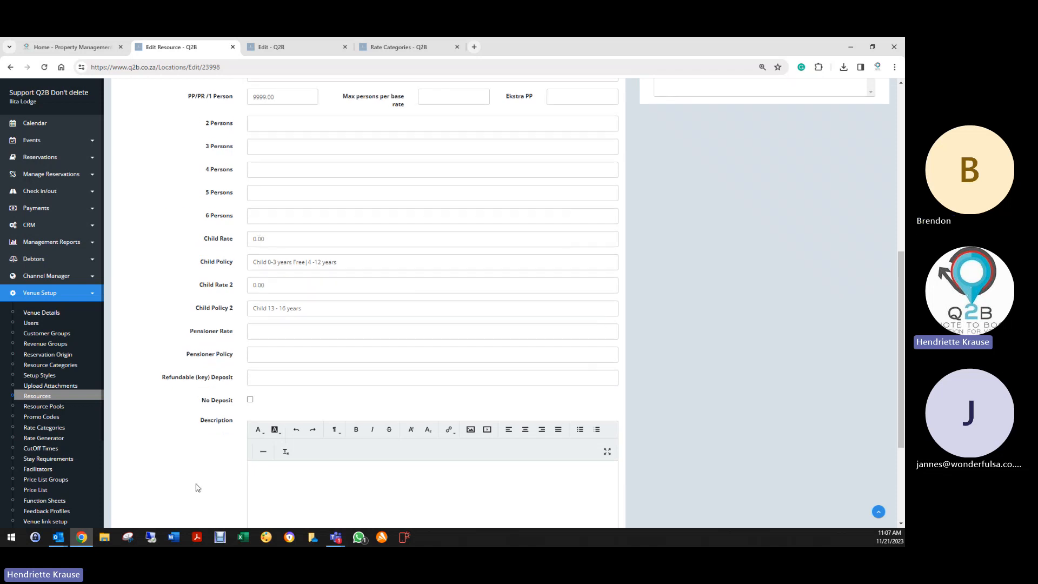
{"action": "scroll", "coordinate": [189, 481], "scroll_direction": "down", "scroll_amount": 3}
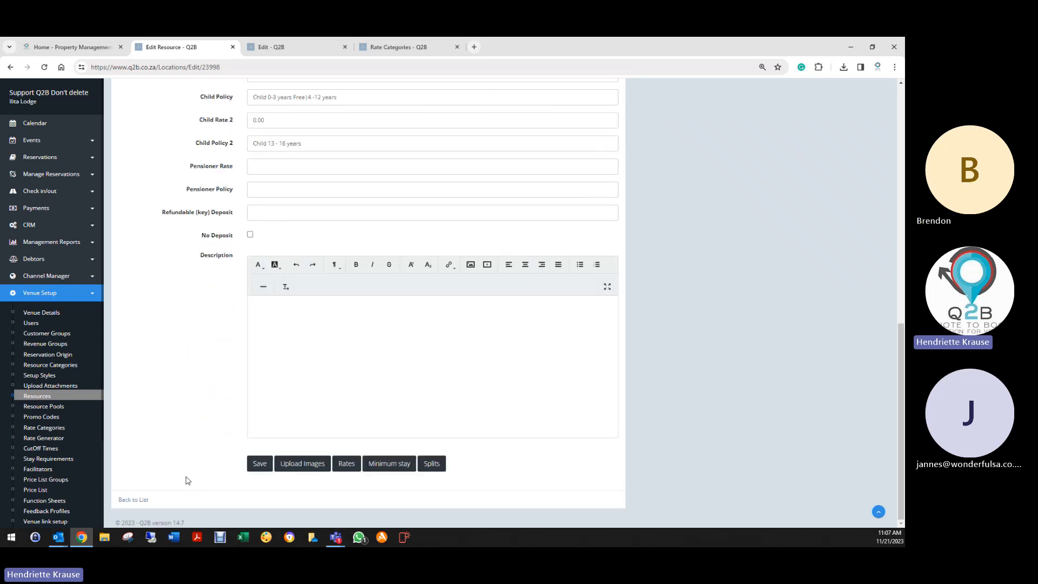
{"action": "left_click", "coordinate": [136, 500]}
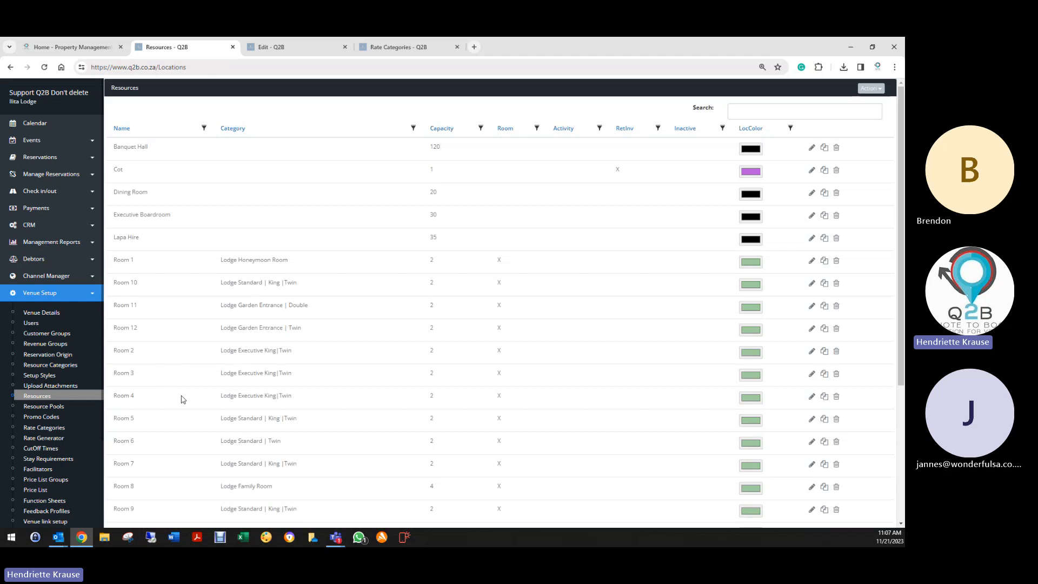
- Sort the Resources list by Category and scroll down to Unit 18
{"action": "scroll", "coordinate": [180, 411], "scroll_direction": "down", "scroll_amount": 10}
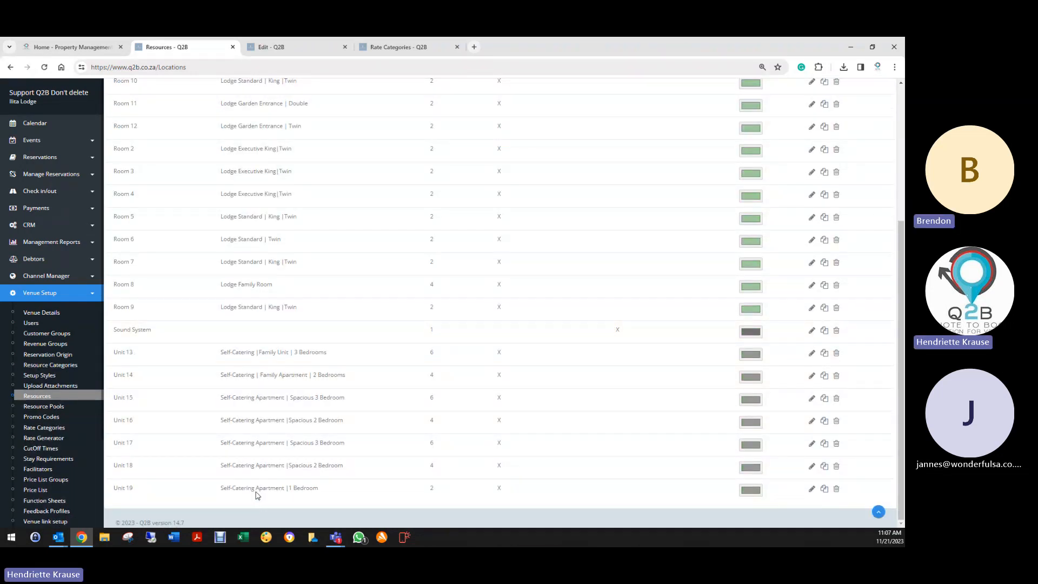
{"action": "scroll", "coordinate": [257, 495], "scroll_direction": "up", "scroll_amount": 10}
{"action": "left_click", "coordinate": [237, 132]}
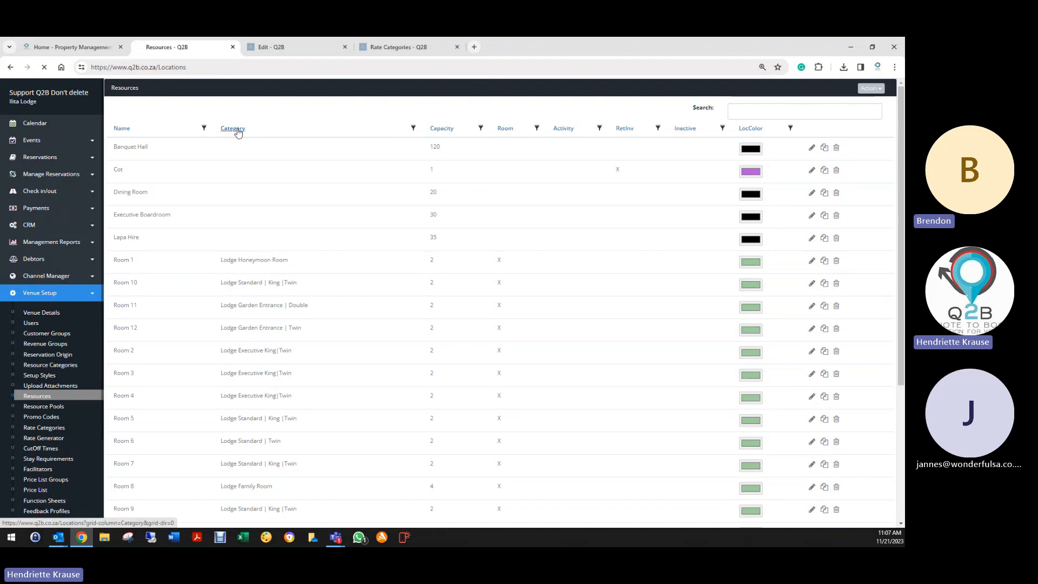
{"action": "scroll", "coordinate": [246, 258], "scroll_direction": "down", "scroll_amount": 1}
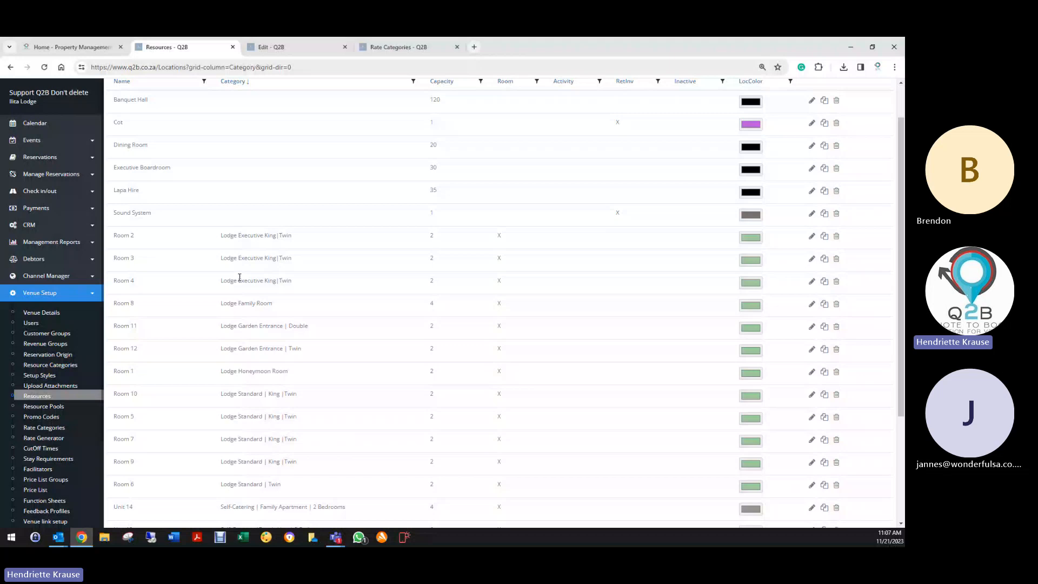
{"action": "scroll", "coordinate": [270, 254], "scroll_direction": "down", "scroll_amount": 2}
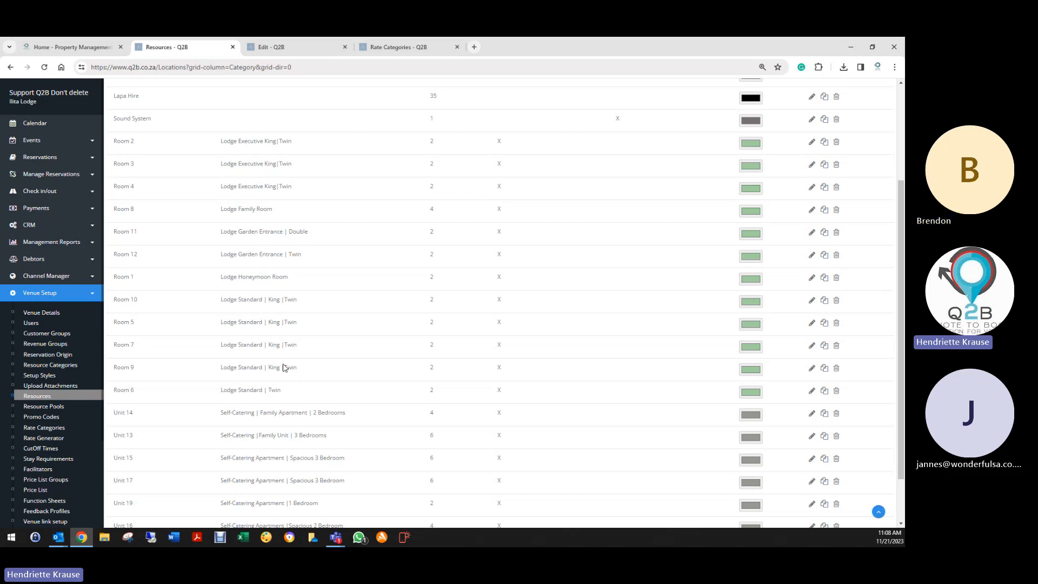
{"action": "scroll", "coordinate": [280, 386], "scroll_direction": "down", "scroll_amount": 2}
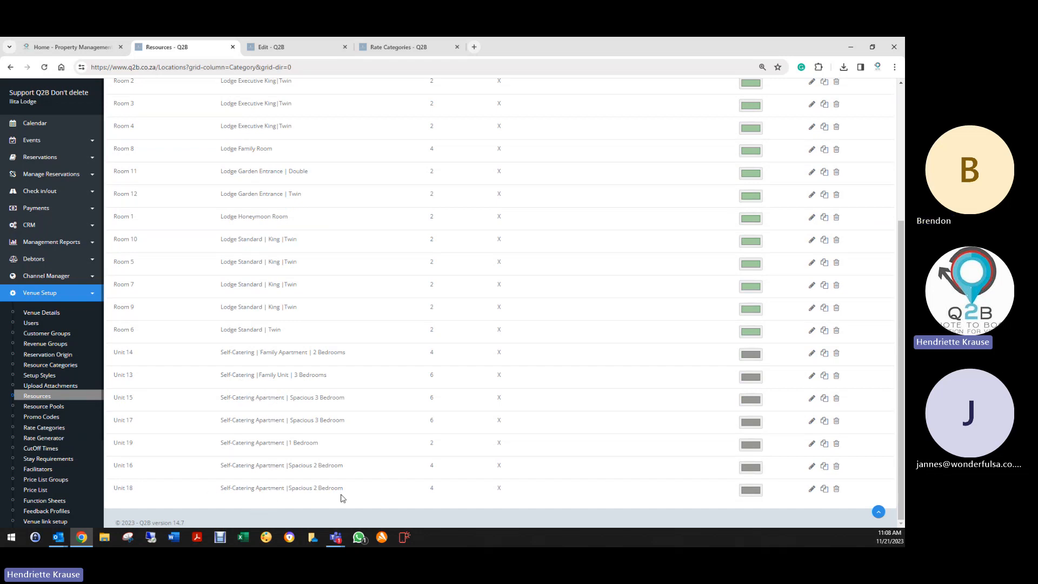
- Check the empty Resource Pools page, then open promo code blackf23 (ID 2496) for editing
{"action": "left_click", "coordinate": [33, 407]}
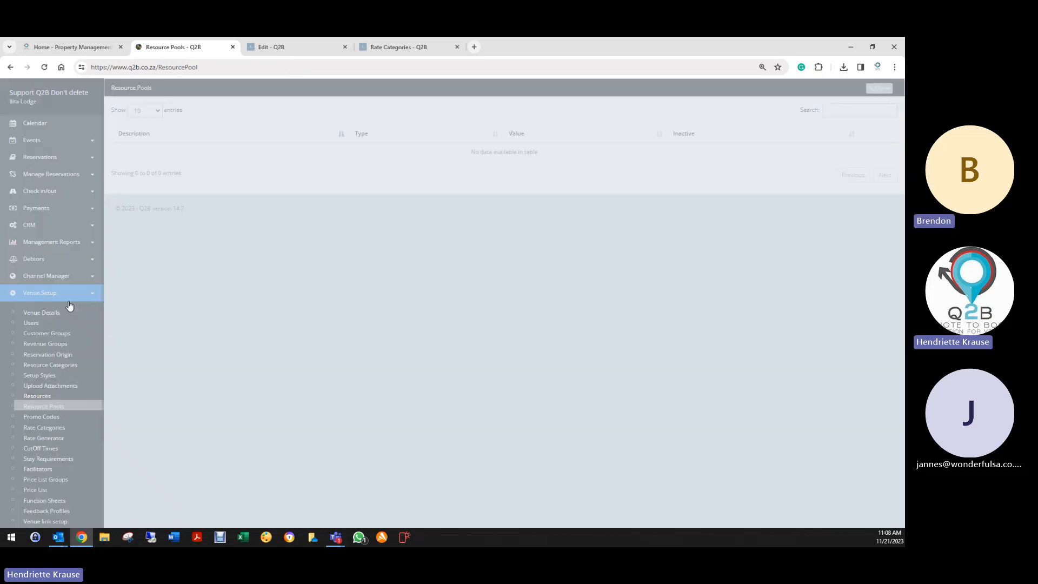
{"action": "scroll", "coordinate": [26, 393], "scroll_direction": "down", "scroll_amount": 2}
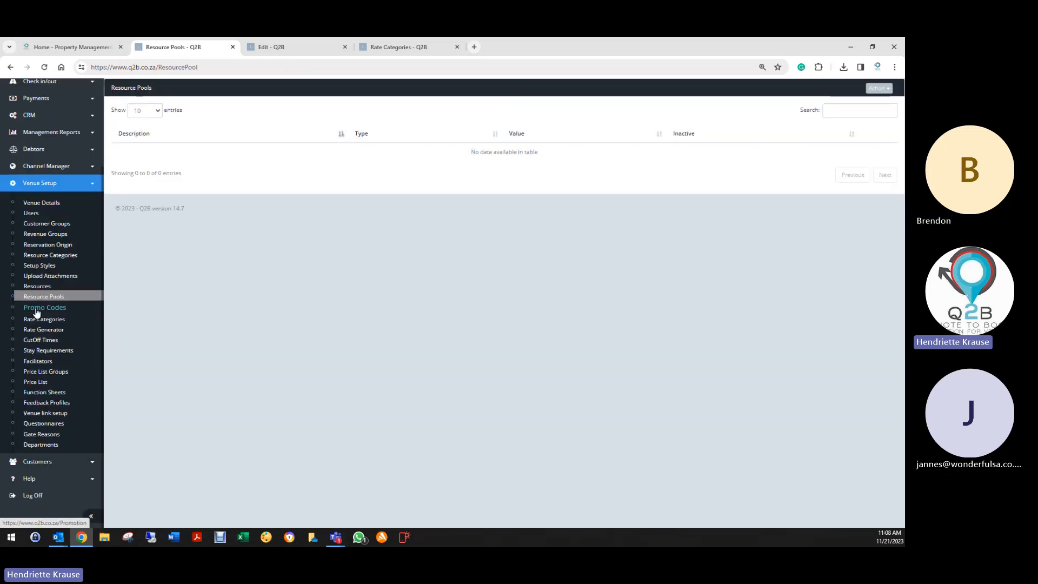
{"action": "left_click", "coordinate": [40, 307]}
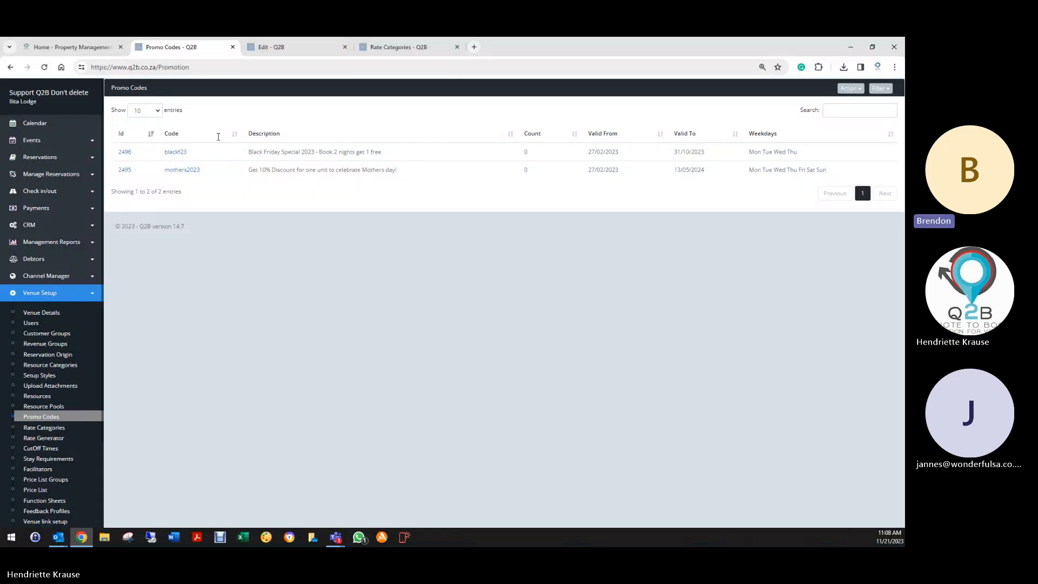
{"action": "left_click", "coordinate": [127, 153]}
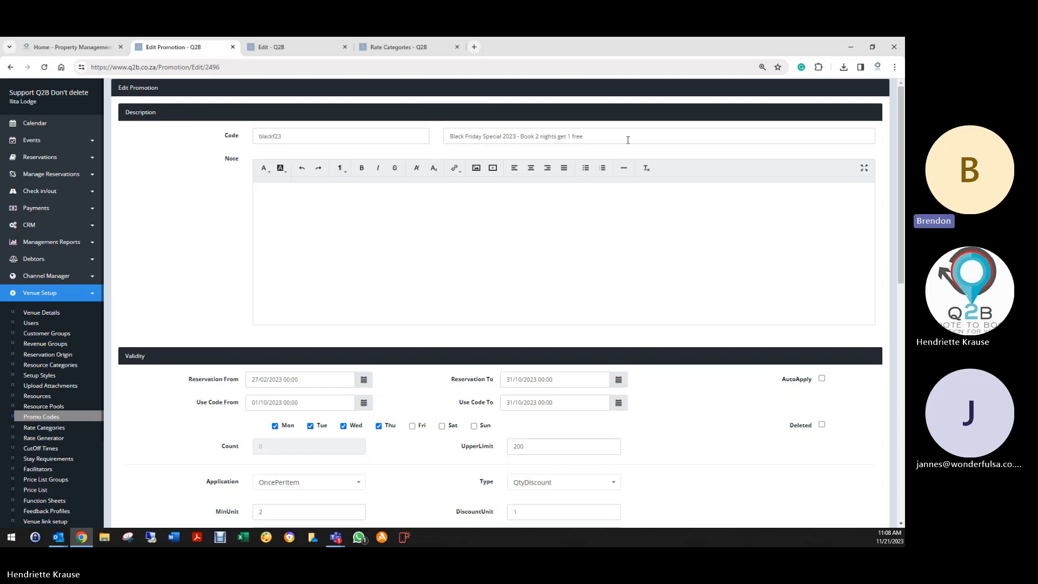
{"action": "scroll", "coordinate": [182, 502], "scroll_direction": "down", "scroll_amount": 1}
{"action": "scroll", "coordinate": [183, 503], "scroll_direction": "down", "scroll_amount": 10}
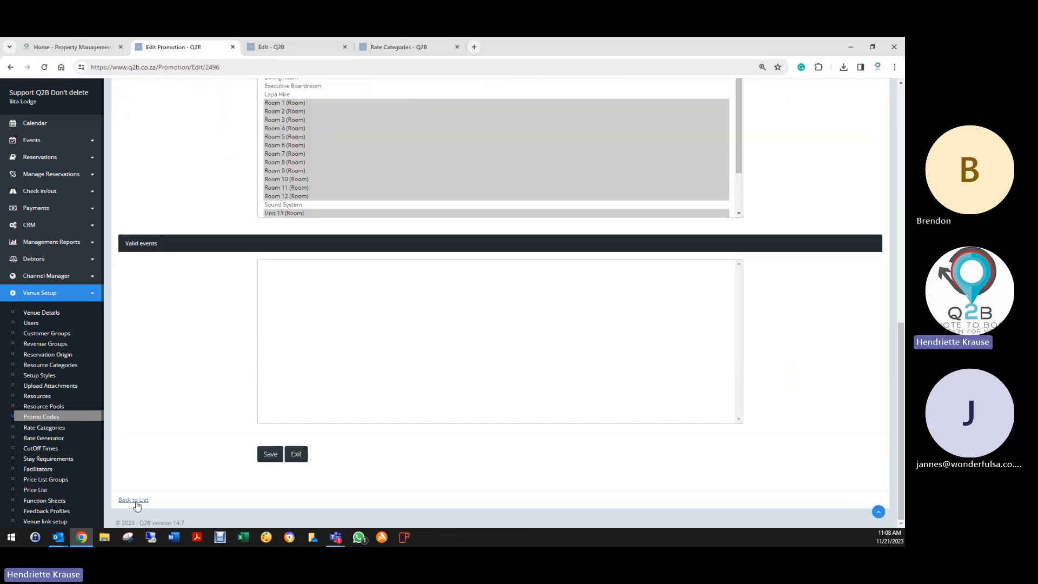
- Leave blackf23 unchanged and return to the Promo Codes list with blackf23 and mothers2023
{"action": "left_click", "coordinate": [134, 500]}
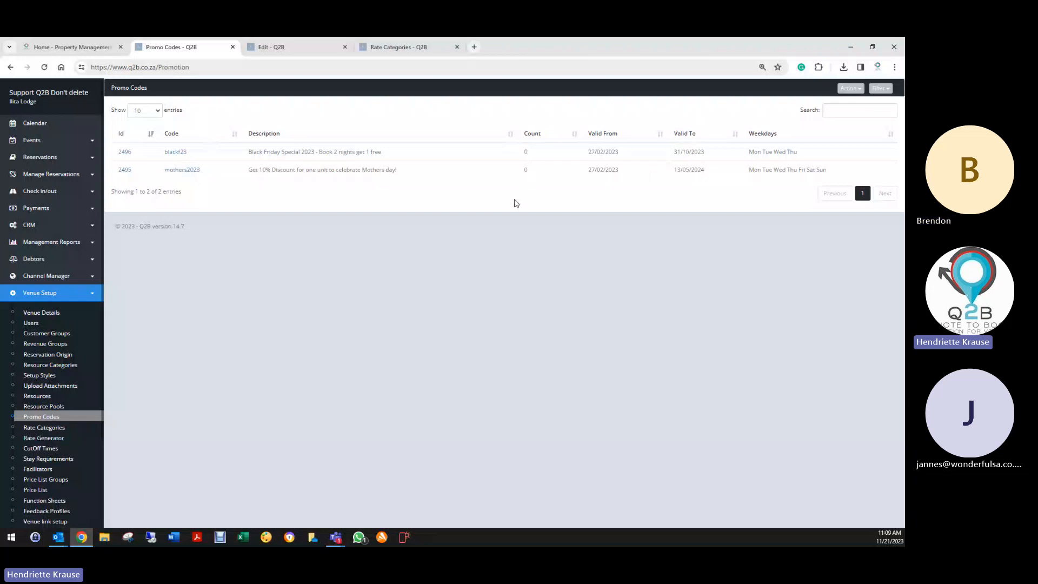
{"action": "scroll", "coordinate": [51, 322], "scroll_direction": "down", "scroll_amount": 2}
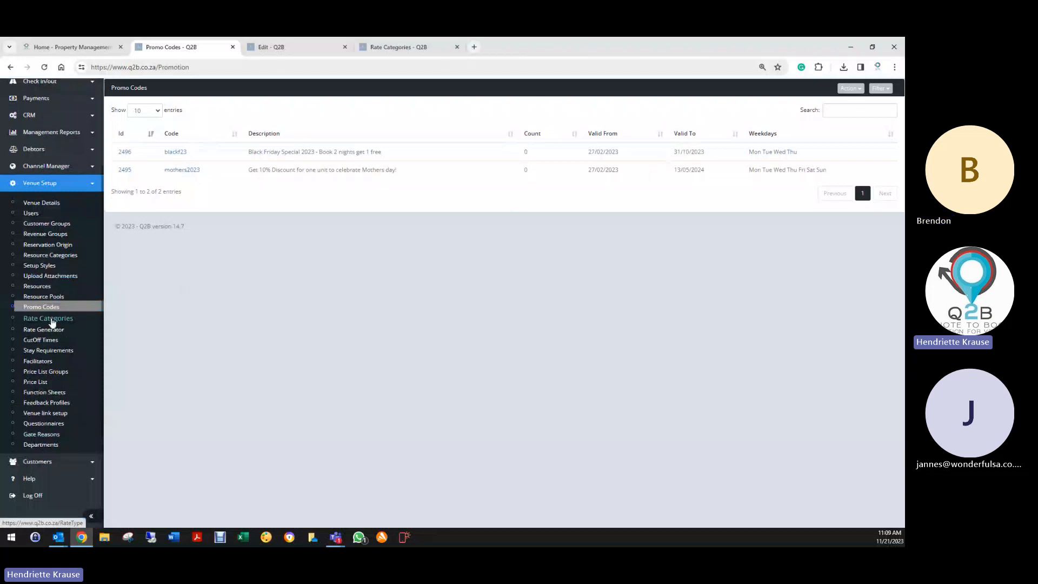
- Show the seven-rate Rate Categories list under Venue Setup
{"action": "left_click", "coordinate": [51, 320]}
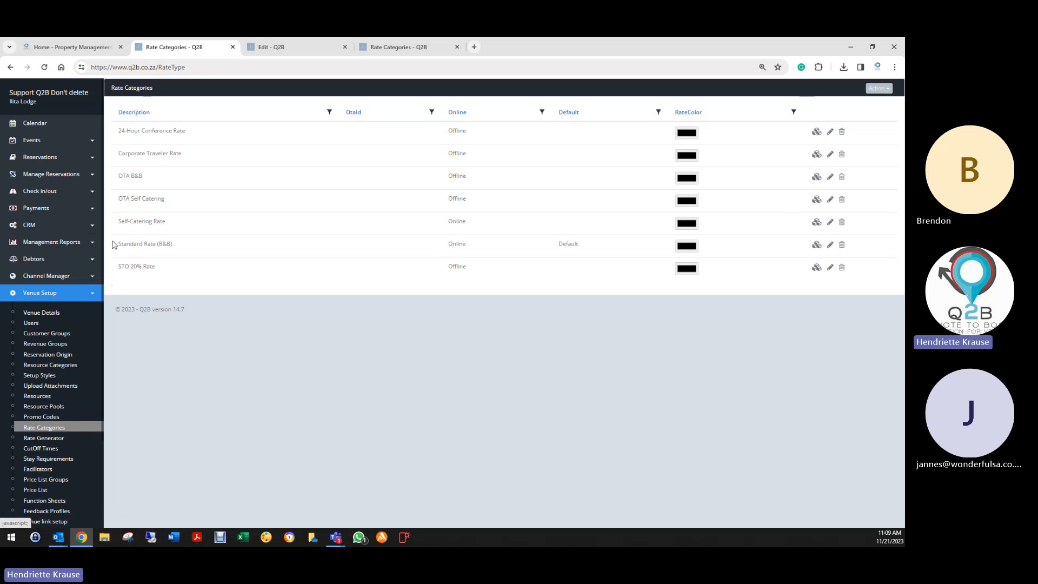
- Re-save Standard Rate (B&B)'s Food & Beverages (150) and Accommodation entries, totalling 150.00
{"action": "left_click", "coordinate": [816, 247]}
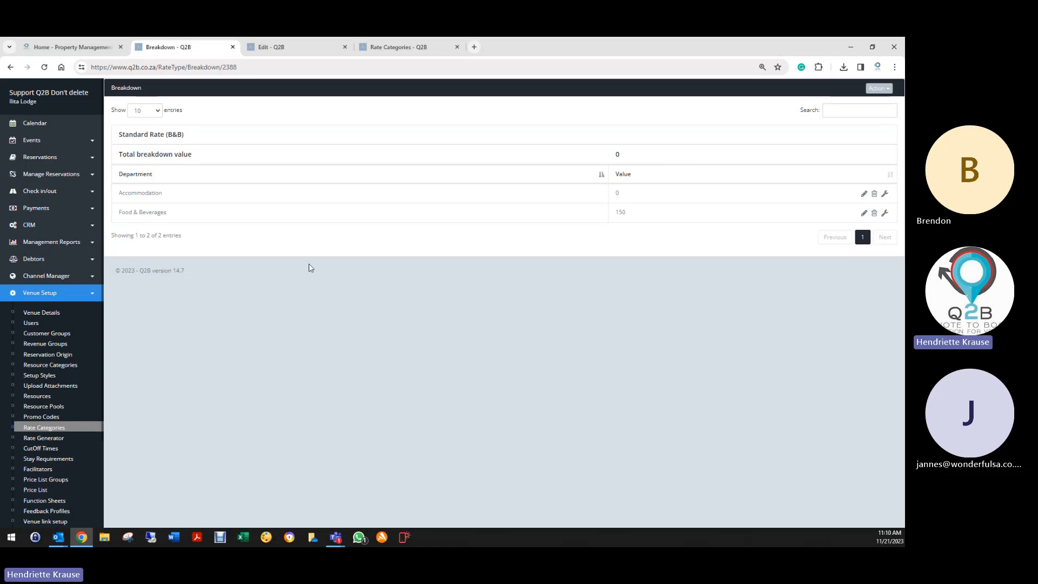
{"action": "left_click", "coordinate": [864, 213]}
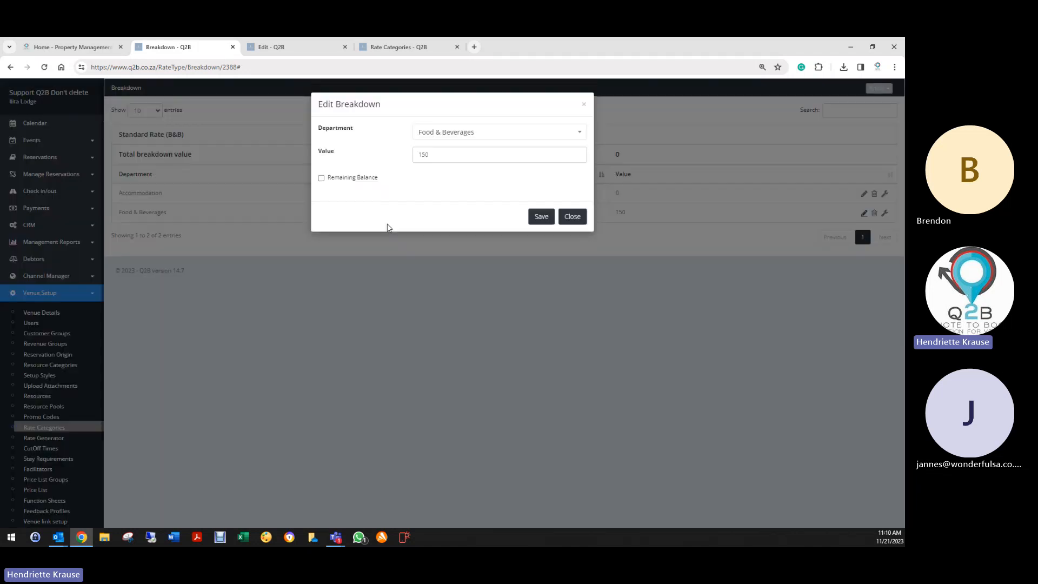
{"action": "left_click", "coordinate": [548, 217]}
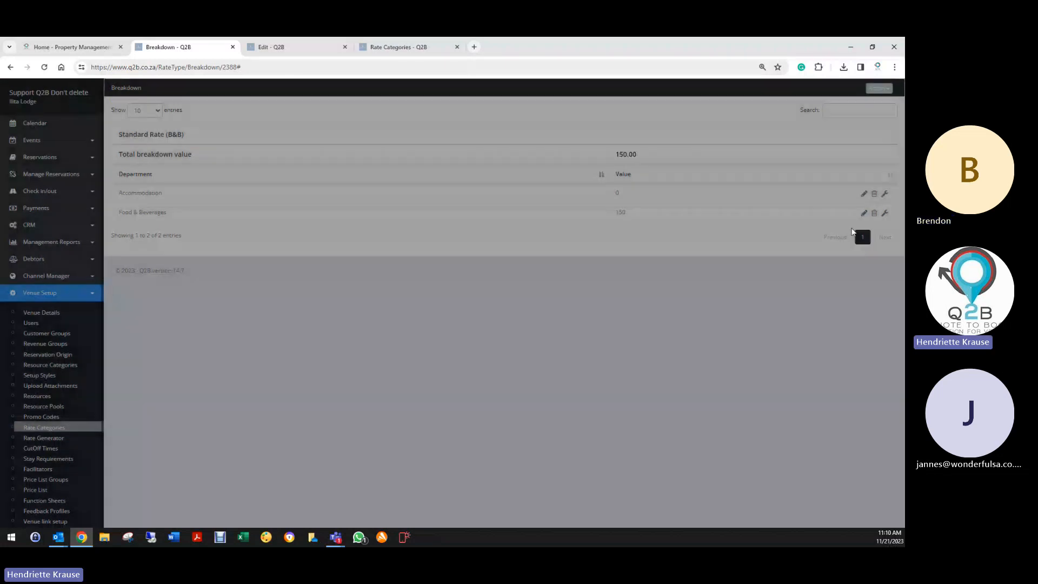
{"action": "left_click", "coordinate": [864, 194]}
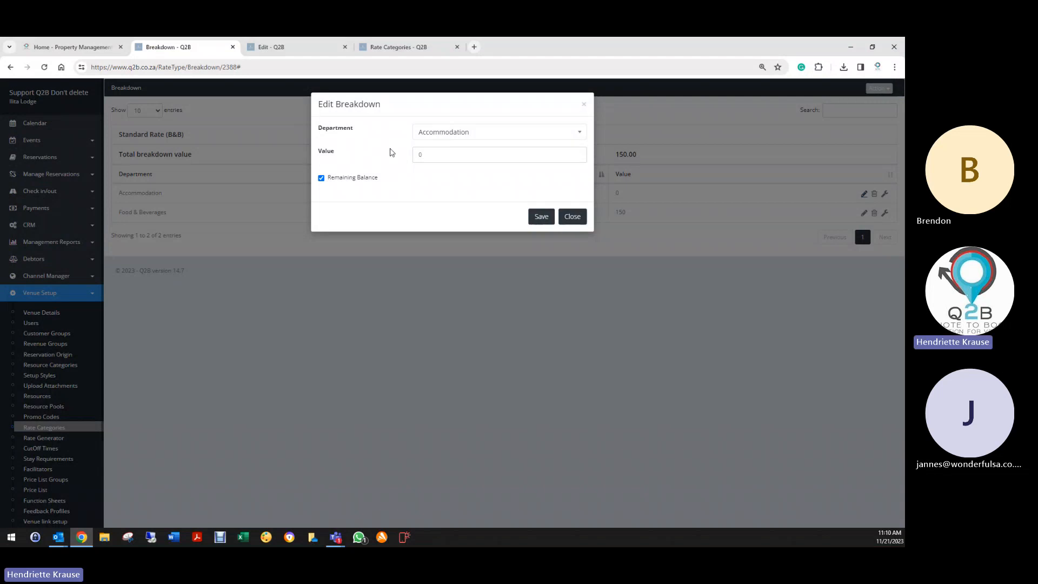
{"action": "left_click", "coordinate": [540, 218]}
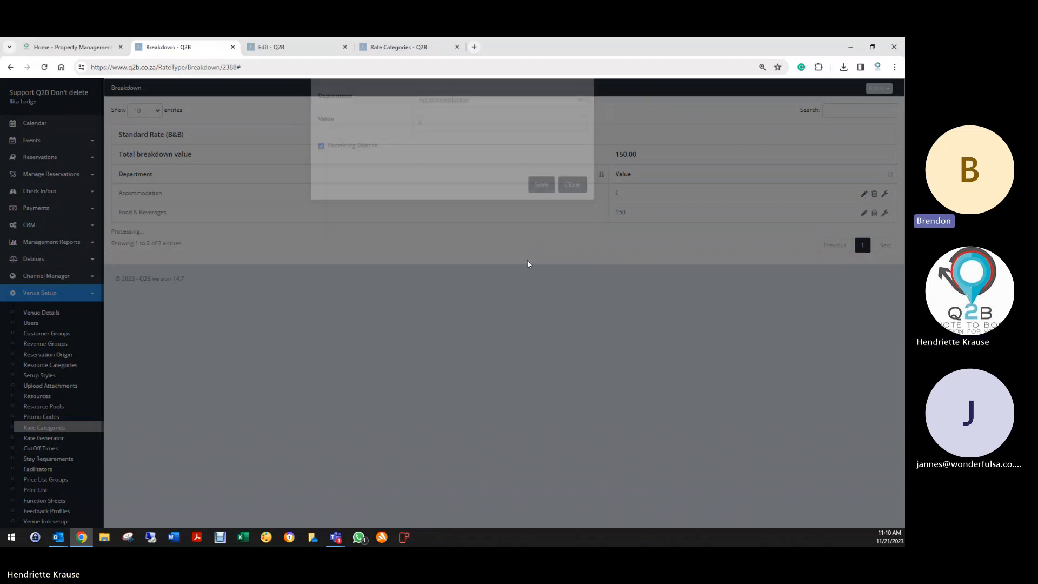
{"action": "left_click", "coordinate": [11, 68]}
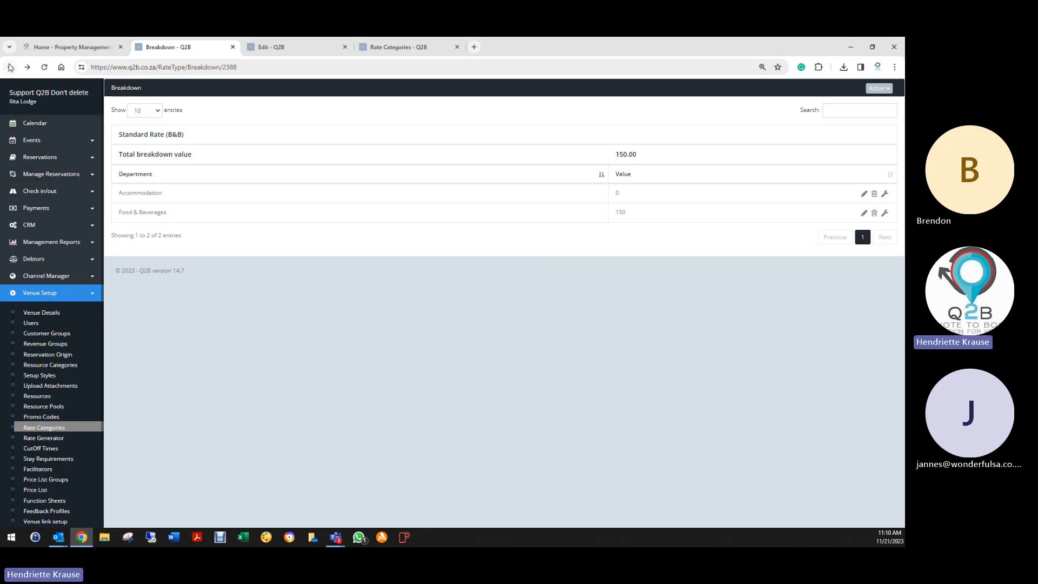
{"action": "left_click", "coordinate": [10, 67]}
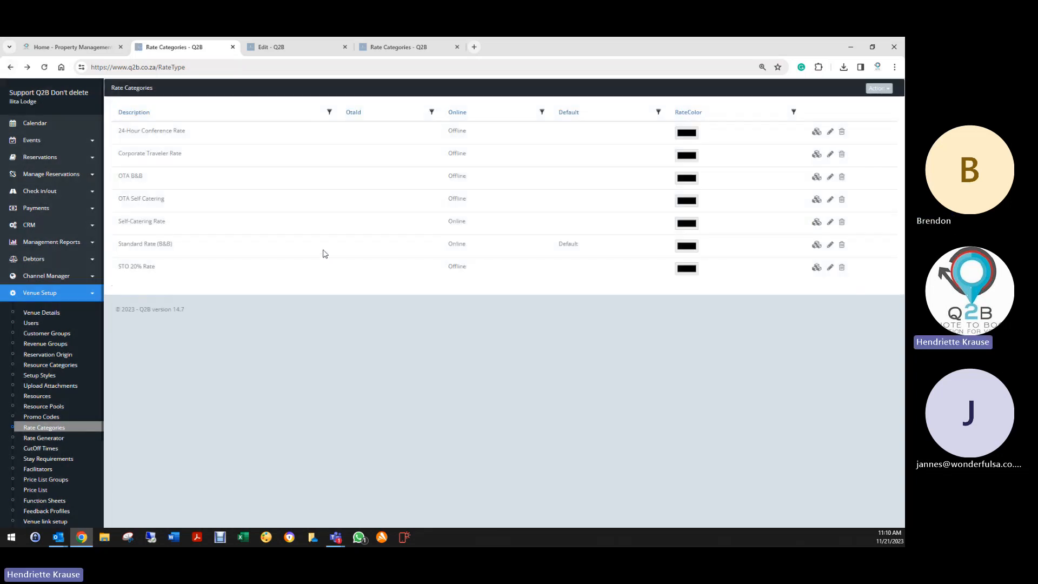
- Add an Accommodation remaining-balance entry to the OTA Self Catering breakdown, then return to Rate Categories
{"action": "left_click", "coordinate": [816, 199]}
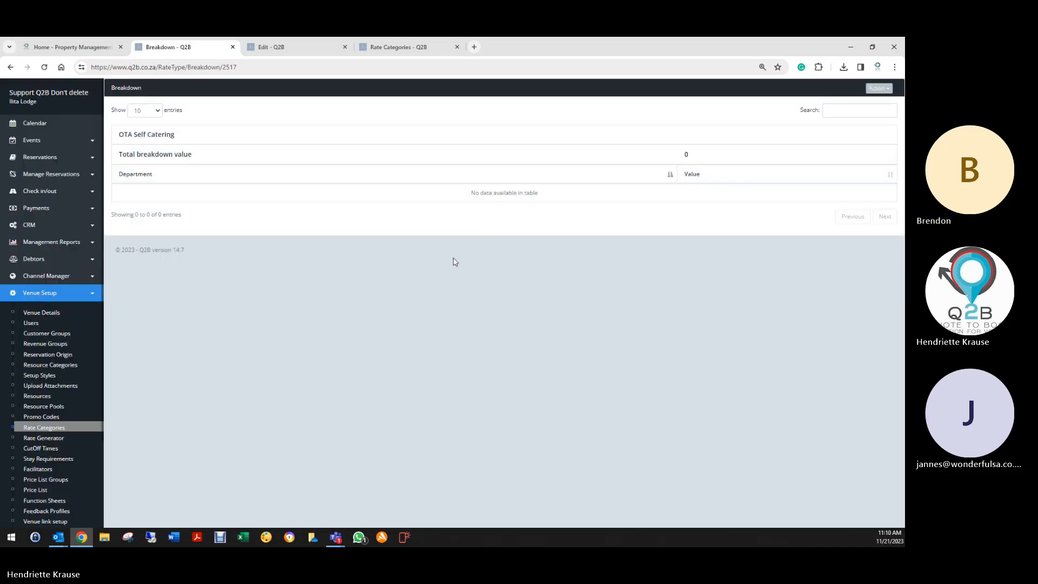
{"action": "left_click", "coordinate": [878, 88]}
{"action": "left_click", "coordinate": [833, 103]}
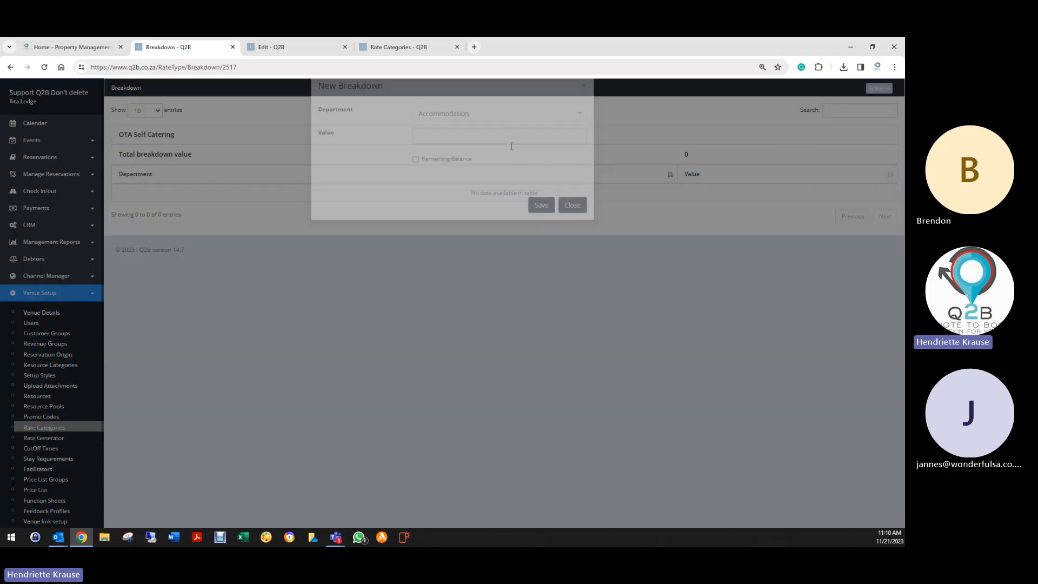
{"action": "left_click", "coordinate": [416, 179]}
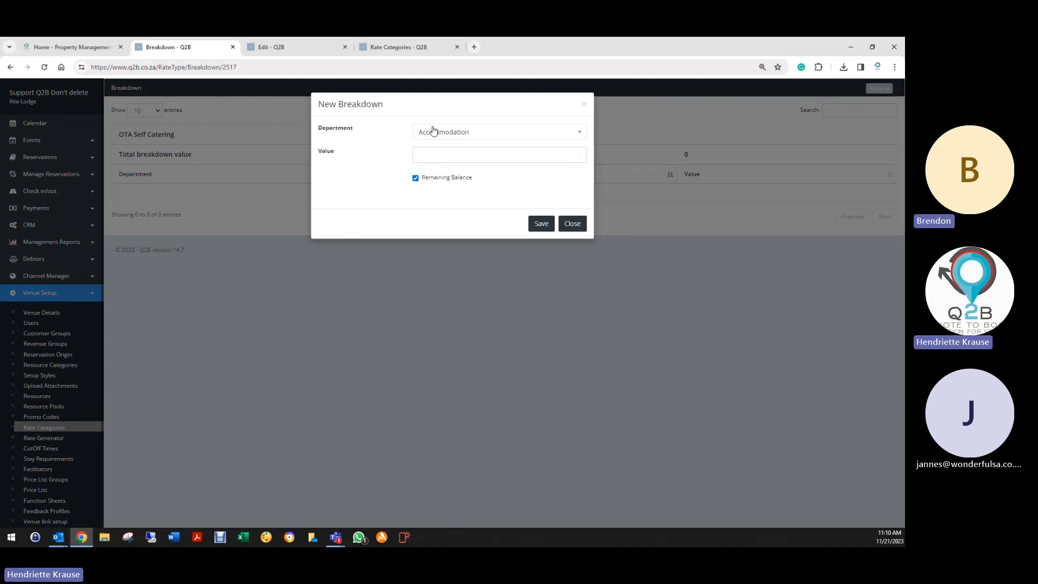
{"action": "left_click", "coordinate": [537, 225]}
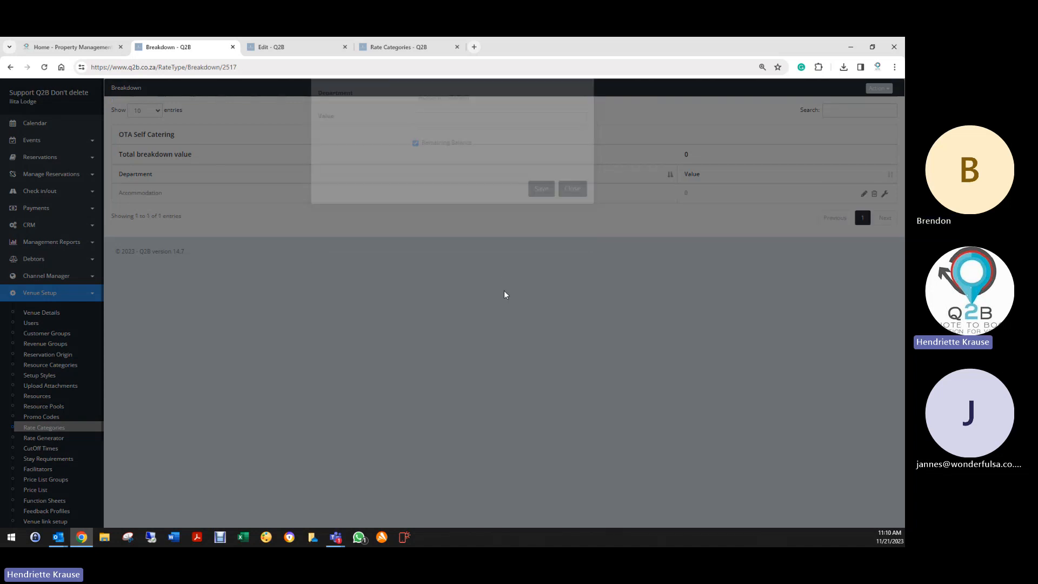
{"action": "left_click", "coordinate": [10, 67]}
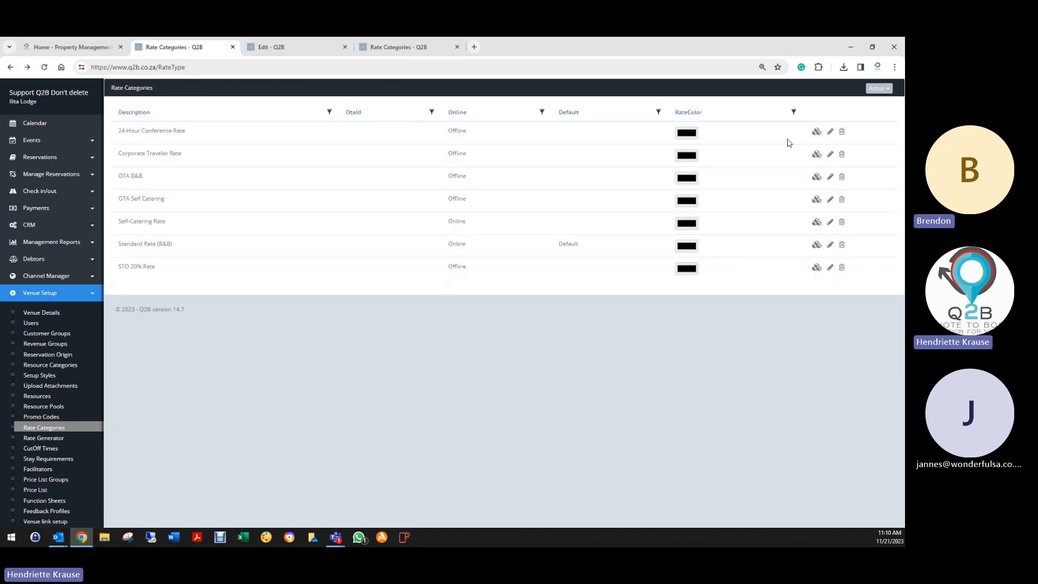
- Open the 24-Hour Conference Rate breakdown and add Food & Beverages 250 and Equipment Rental 20
{"action": "left_click", "coordinate": [816, 132]}
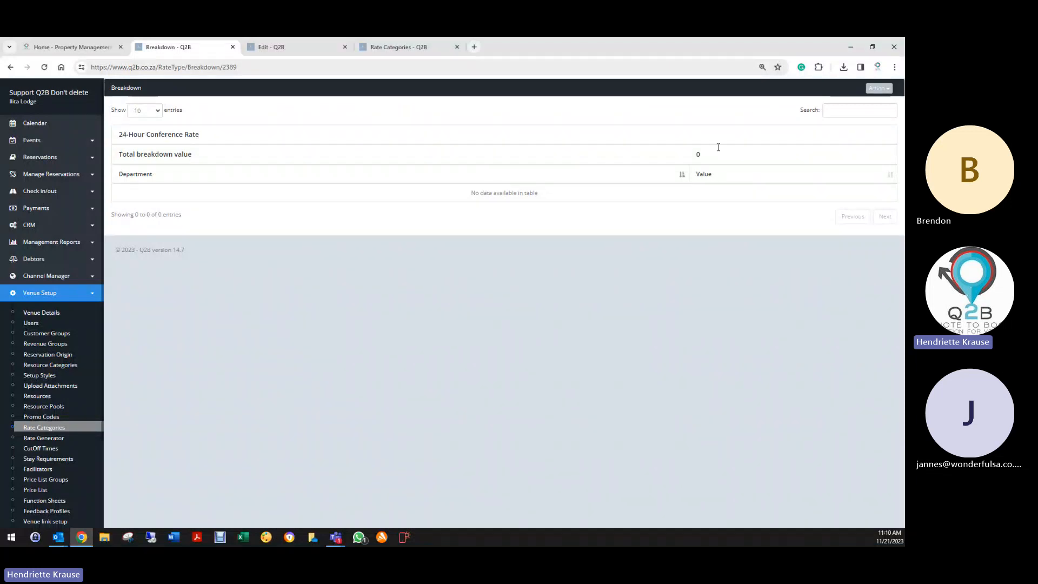
{"action": "left_click", "coordinate": [879, 89]}
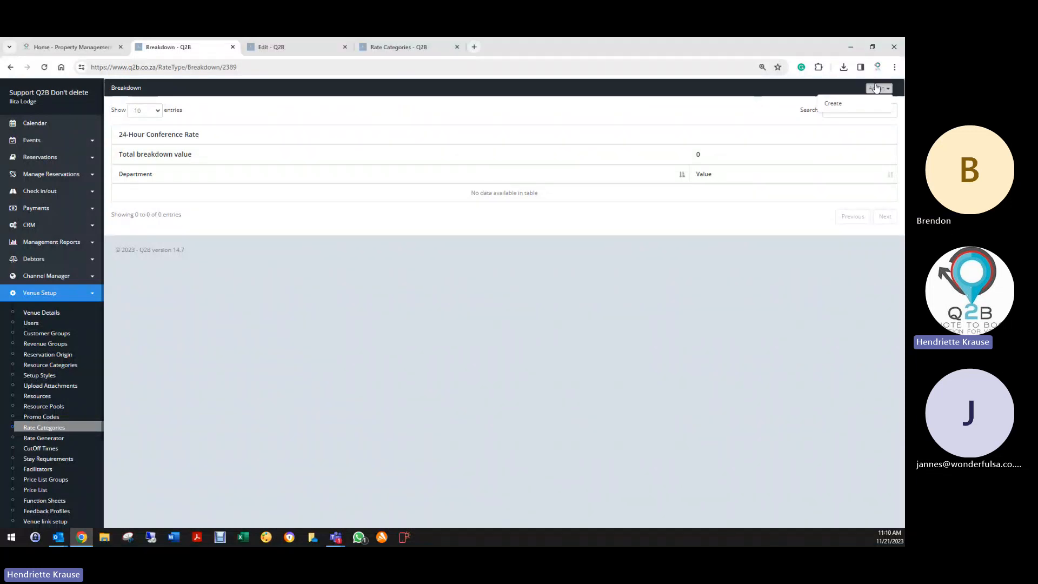
{"action": "left_click", "coordinate": [840, 110]}
{"action": "left_click", "coordinate": [424, 135]}
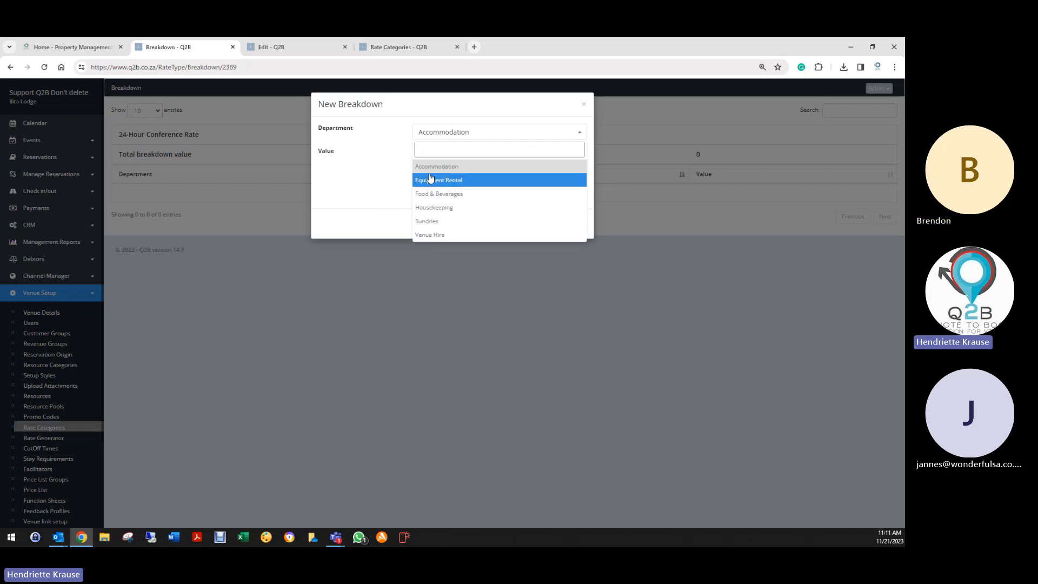
{"action": "left_click", "coordinate": [434, 194]}
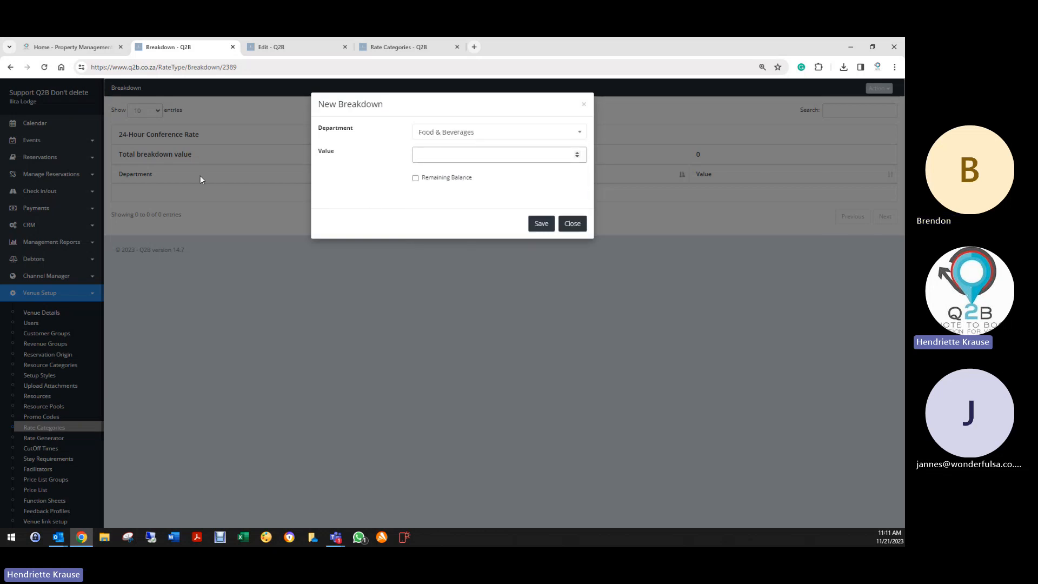
{"action": "type", "text": "250"}
{"action": "left_click", "coordinate": [541, 223]}
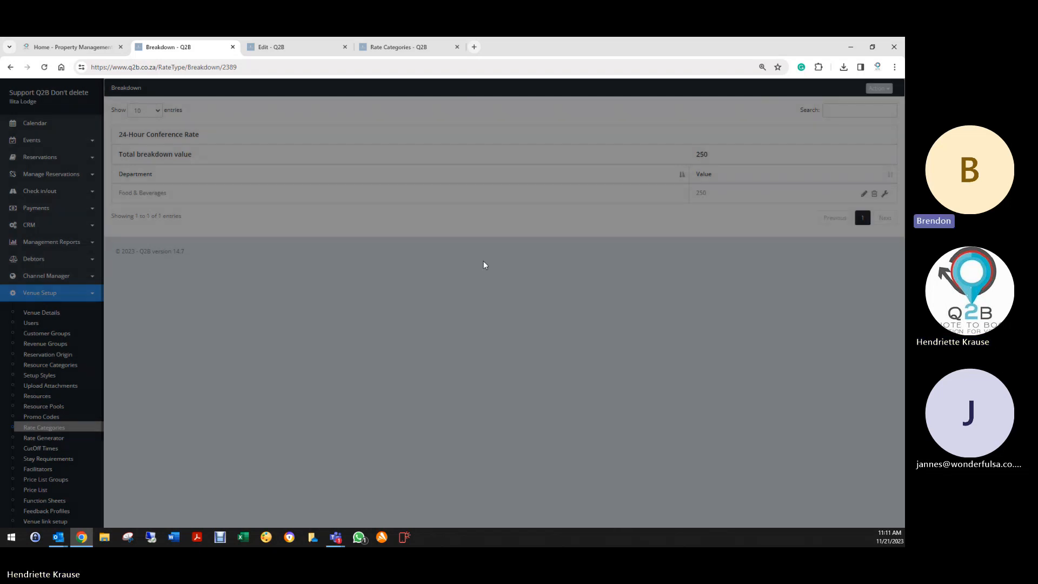
{"action": "left_click", "coordinate": [877, 90]}
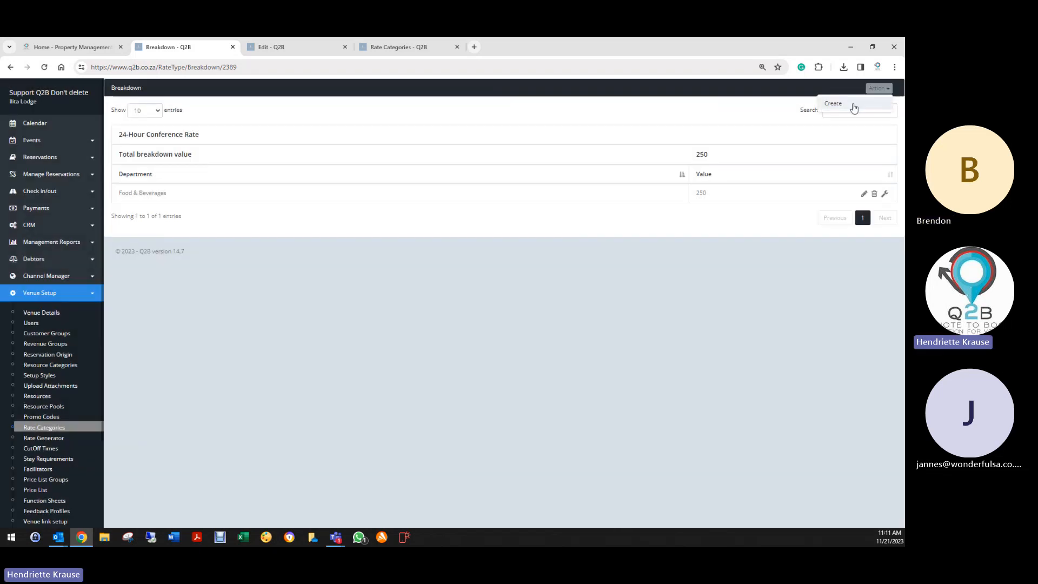
{"action": "left_click", "coordinate": [853, 106]}
{"action": "left_click", "coordinate": [442, 133]}
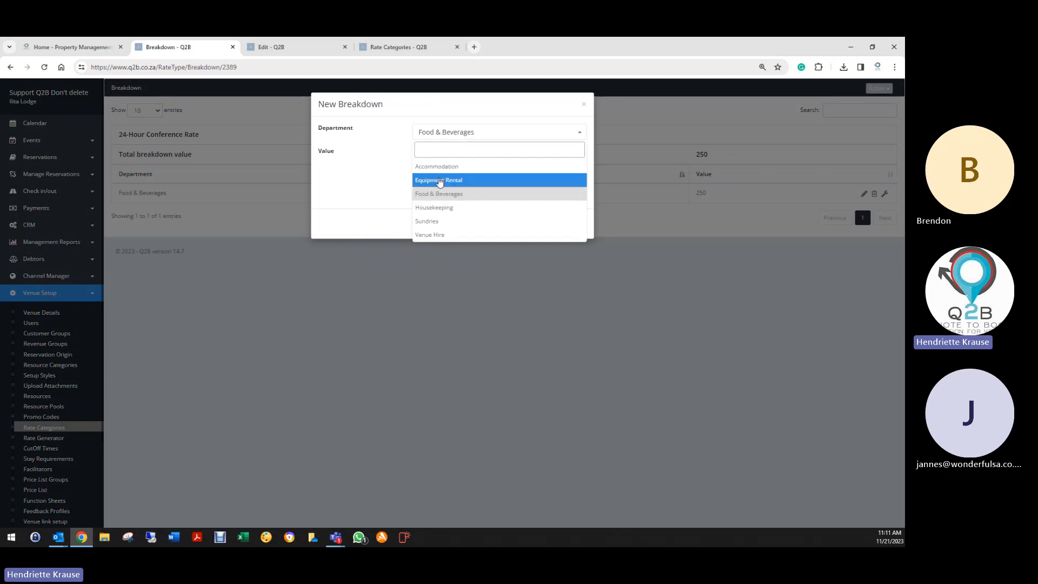
{"action": "left_click", "coordinate": [439, 181]}
{"action": "left_click", "coordinate": [432, 157]}
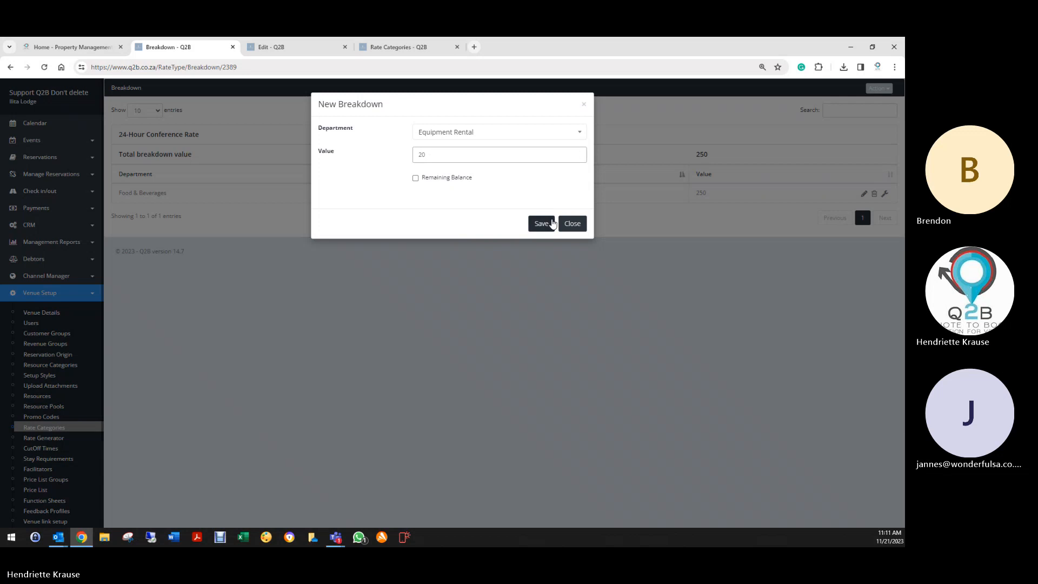
{"action": "left_click", "coordinate": [547, 224]}
- Add Housekeeping 50 and an Accommodation remaining-balance line, bringing the total to 320.00
{"action": "left_click", "coordinate": [879, 88]}
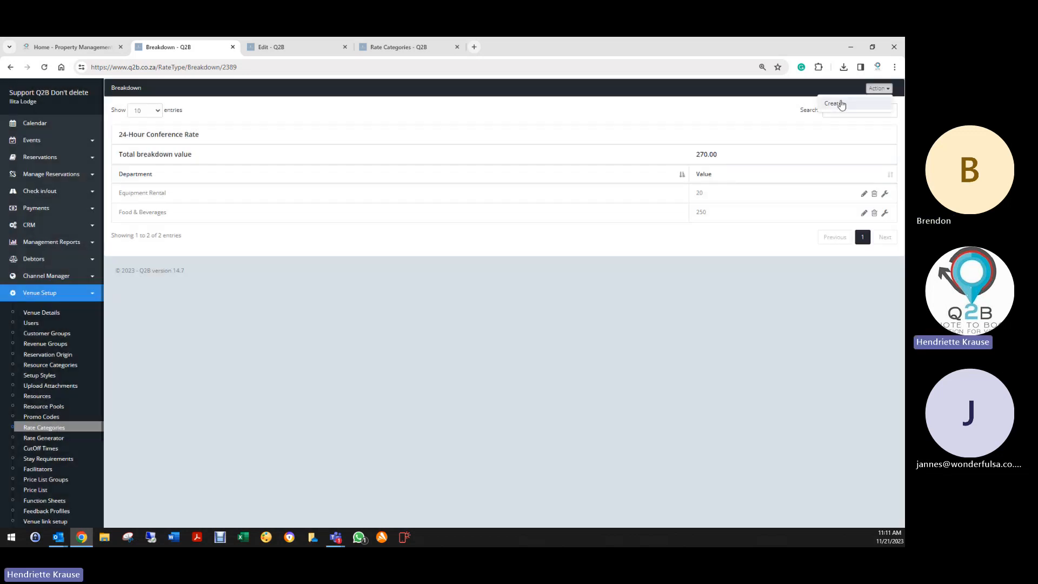
{"action": "left_click", "coordinate": [854, 104]}
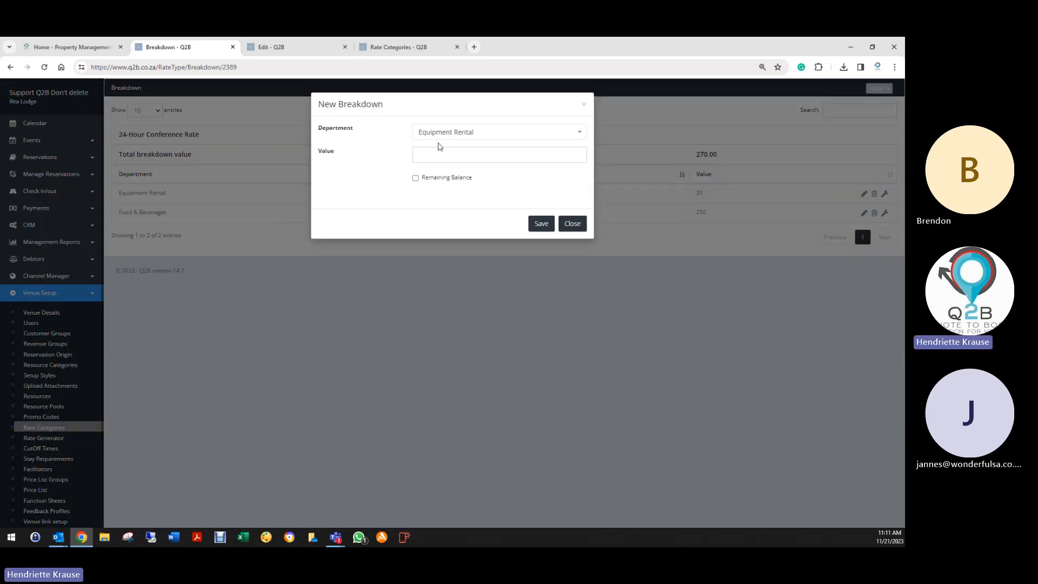
{"action": "left_click", "coordinate": [440, 135]}
{"action": "left_click", "coordinate": [427, 220]}
{"action": "left_click", "coordinate": [440, 157]}
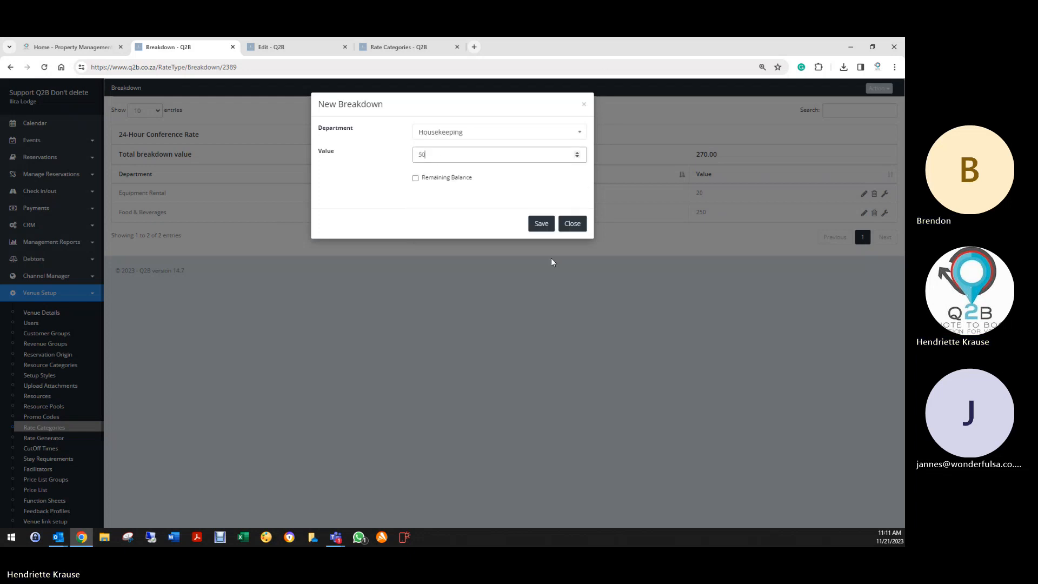
{"action": "left_click", "coordinate": [540, 225]}
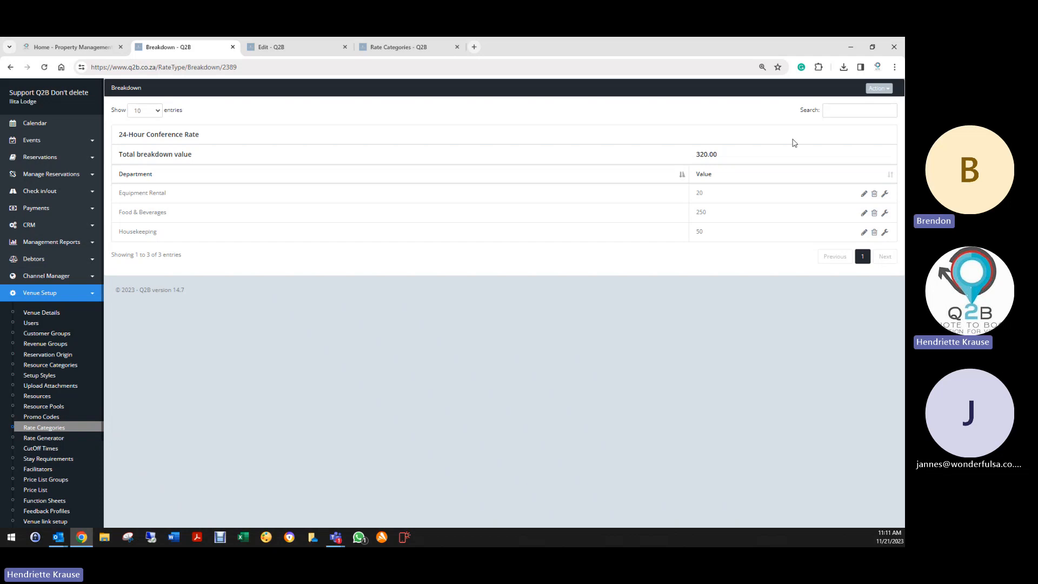
{"action": "left_click", "coordinate": [878, 88]}
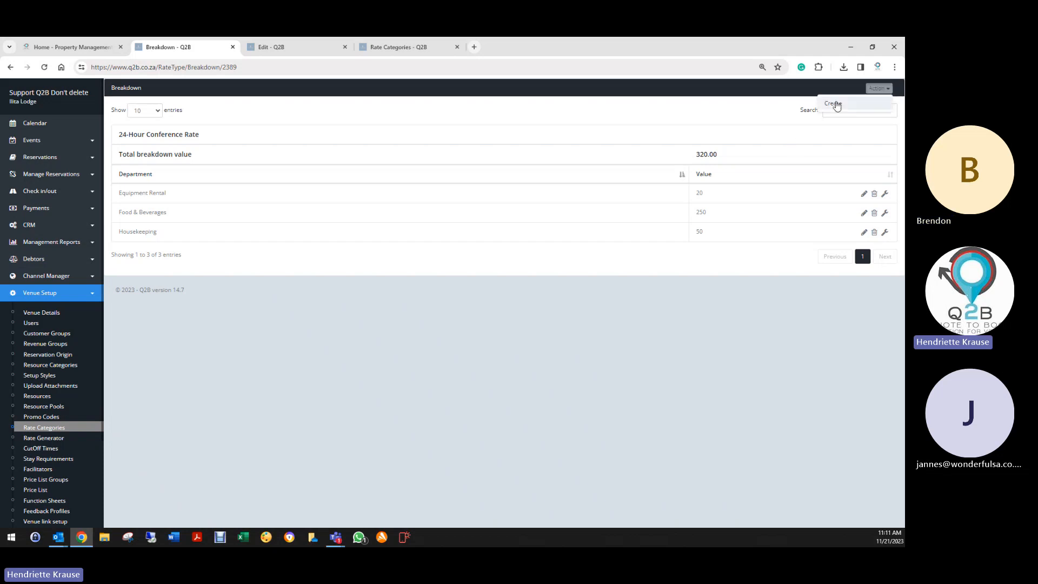
{"action": "left_click", "coordinate": [833, 103]}
{"action": "left_click", "coordinate": [482, 130]}
{"action": "left_click", "coordinate": [443, 168]}
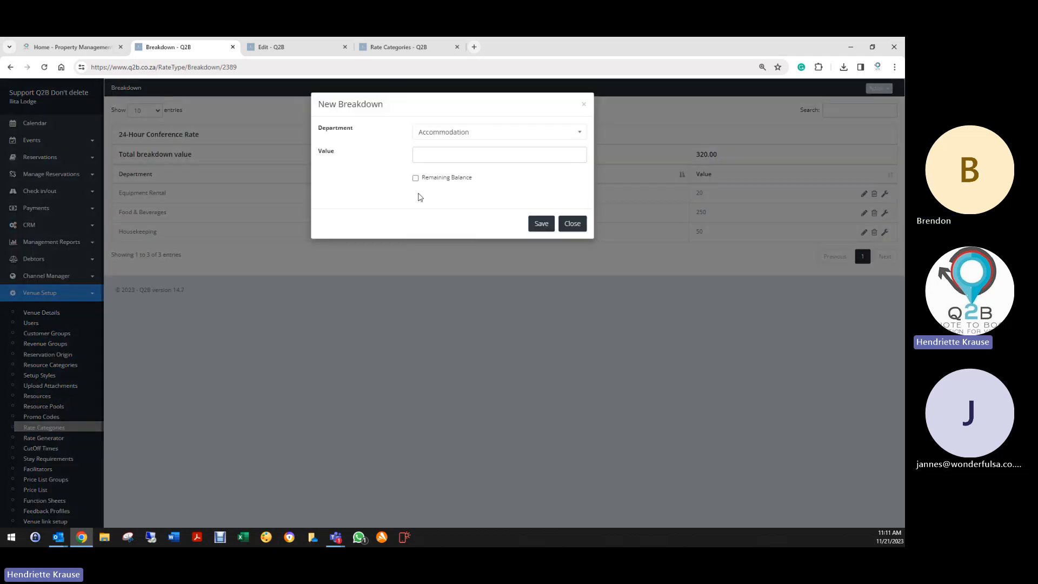
{"action": "left_click", "coordinate": [415, 179]}
{"action": "left_click", "coordinate": [542, 223]}
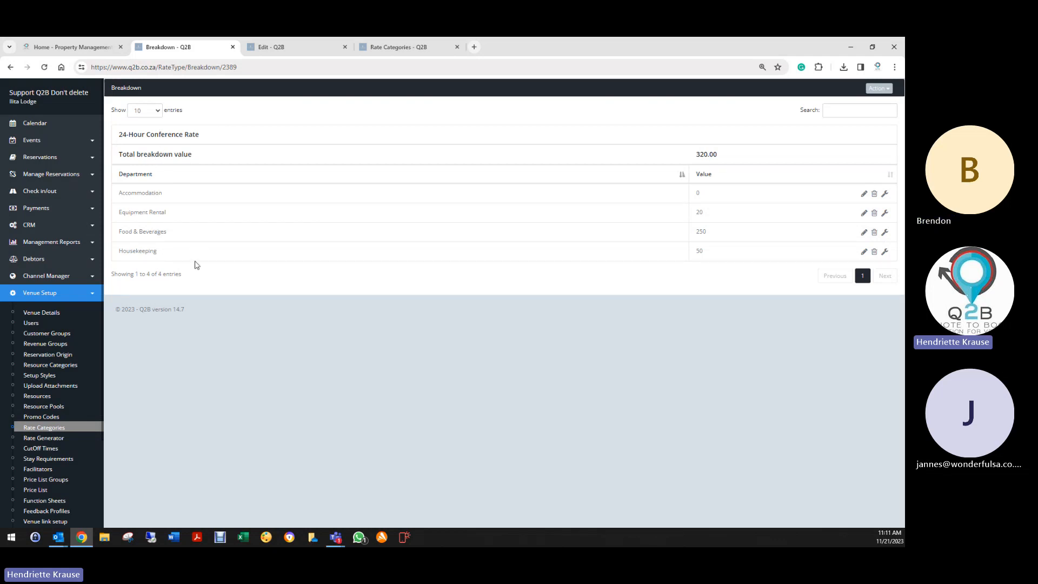
- Delete the Accommodation, Equipment Rental, Food & Beverages and Housekeeping lines, then return to Rate Categories
{"action": "left_click", "coordinate": [875, 195]}
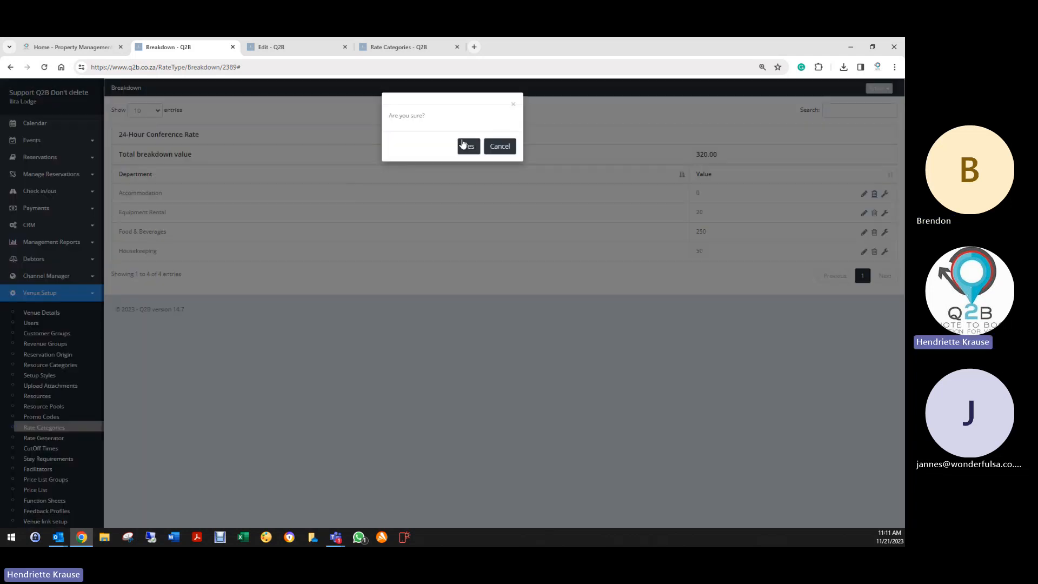
{"action": "left_click", "coordinate": [466, 144]}
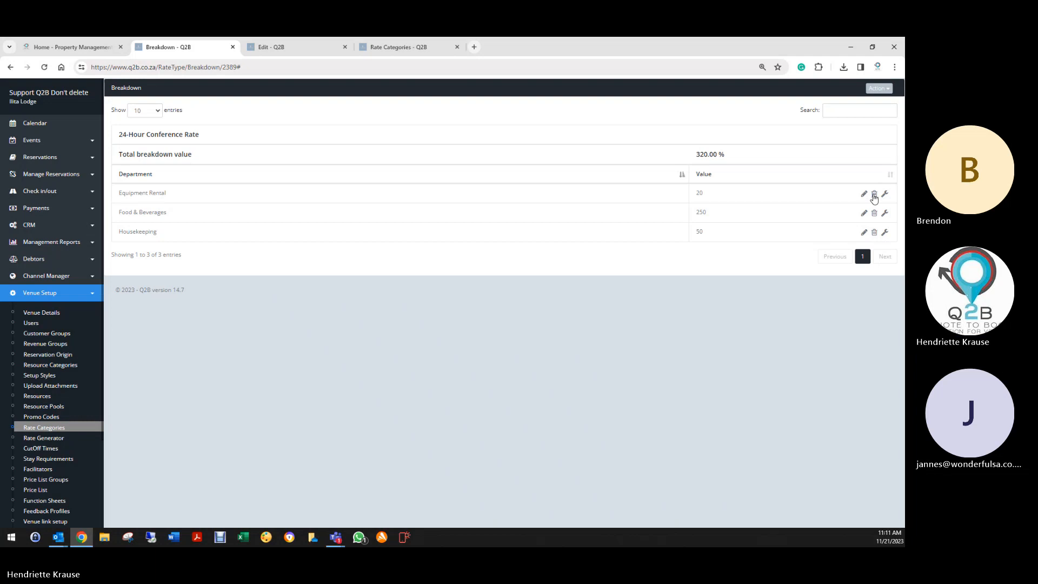
{"action": "left_click", "coordinate": [874, 194]}
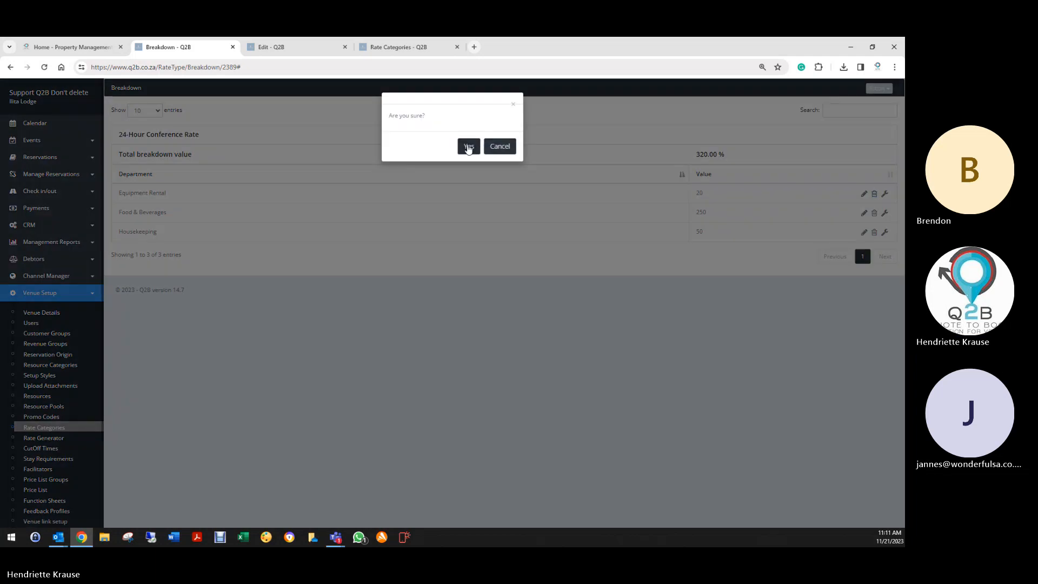
{"action": "left_click", "coordinate": [469, 146]}
{"action": "left_click", "coordinate": [874, 195]}
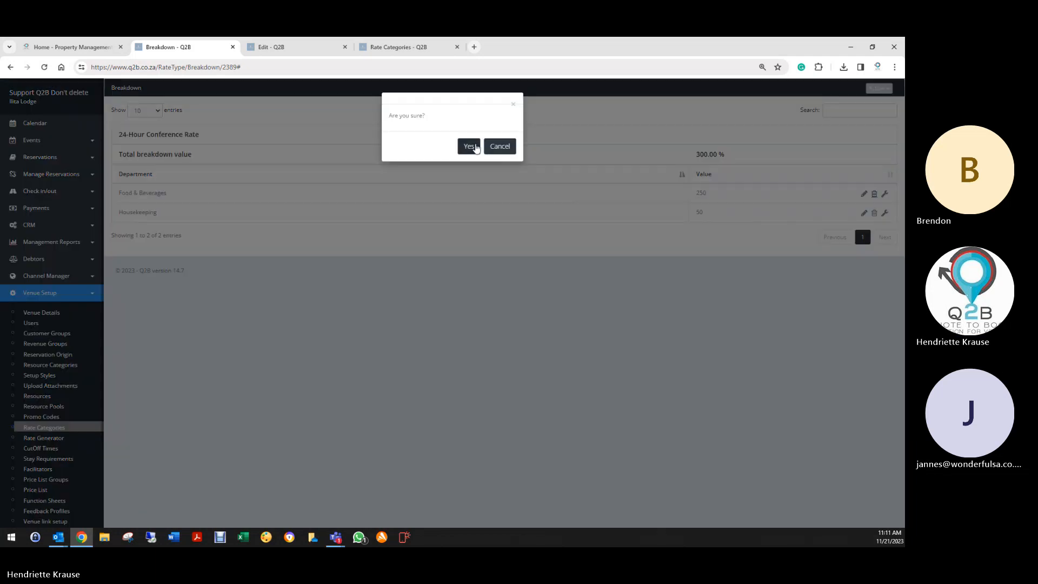
{"action": "left_click", "coordinate": [468, 145]}
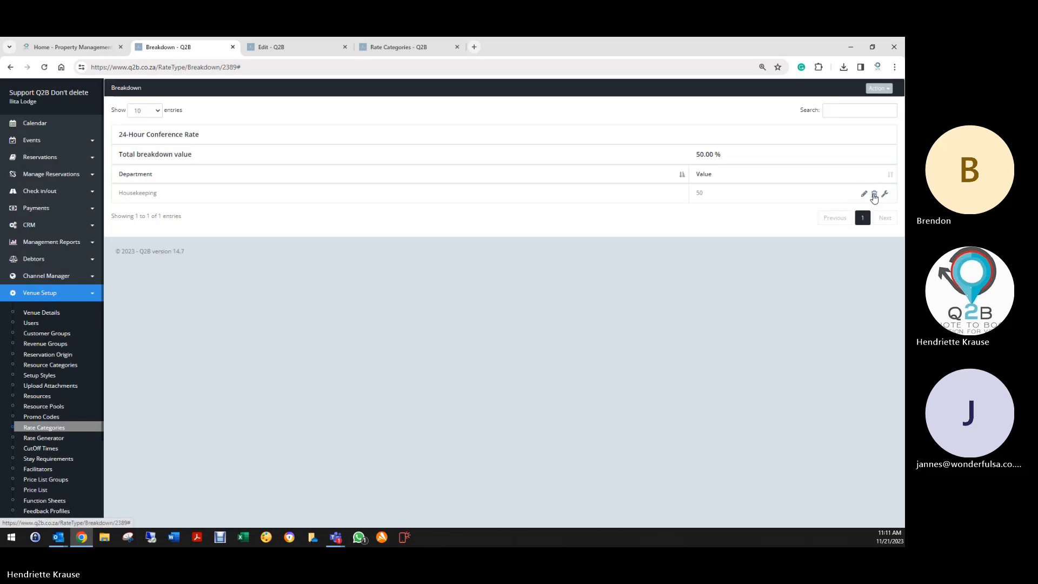
{"action": "left_click", "coordinate": [874, 193]}
{"action": "left_click", "coordinate": [467, 150]}
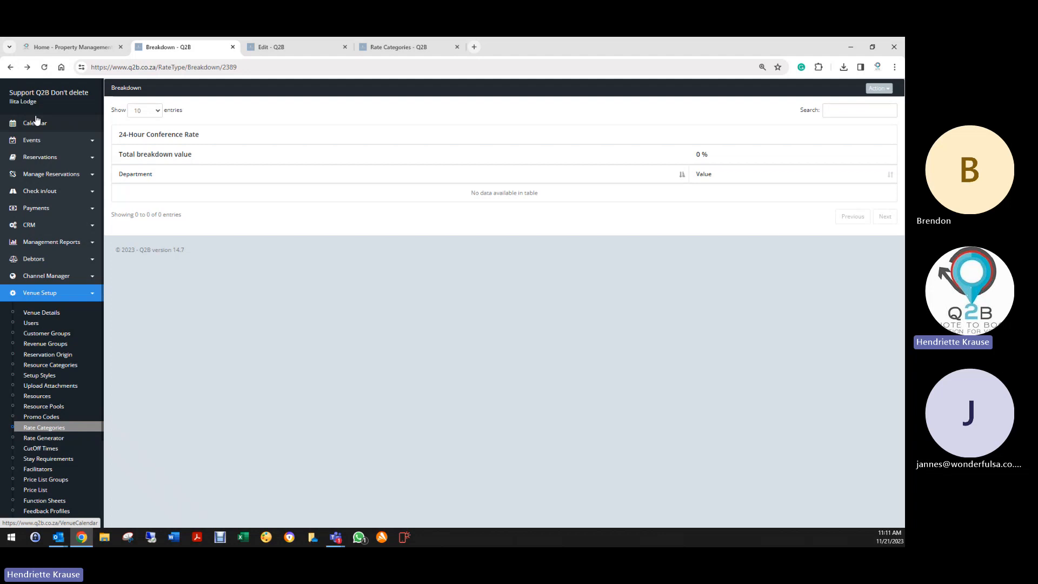
{"action": "left_click", "coordinate": [10, 68]}
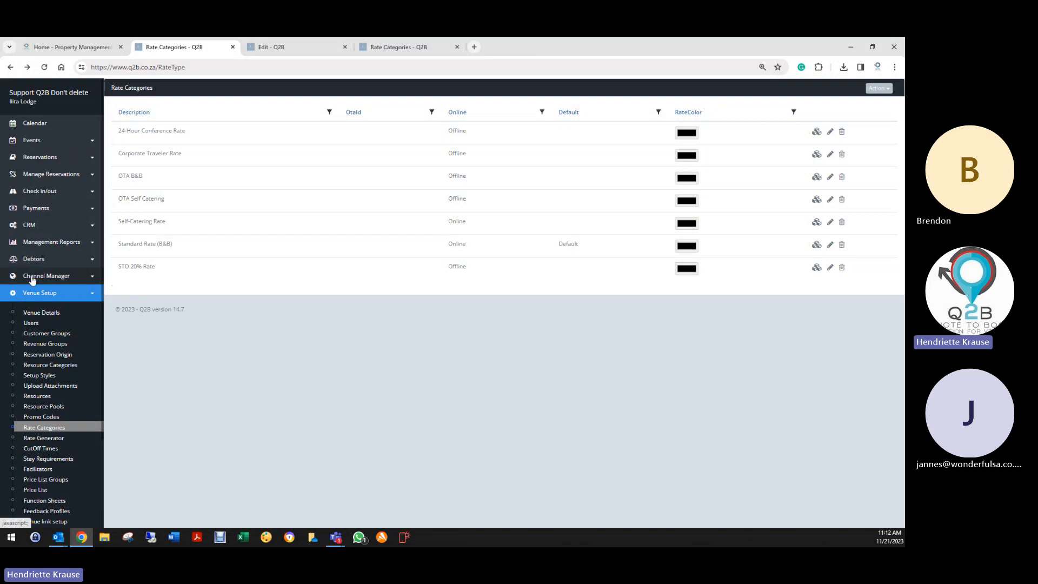
- Display the Period Revenue report on screen from 01/11/2023 to 21/11/2023
{"action": "left_click", "coordinate": [54, 242]}
{"action": "left_click", "coordinate": [38, 261]}
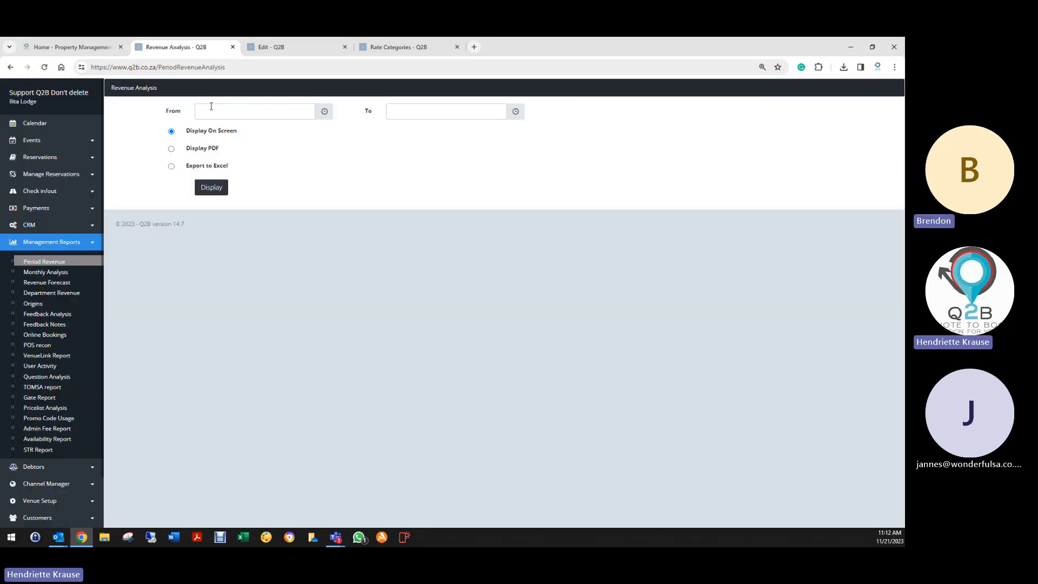
{"action": "left_click", "coordinate": [212, 106]}
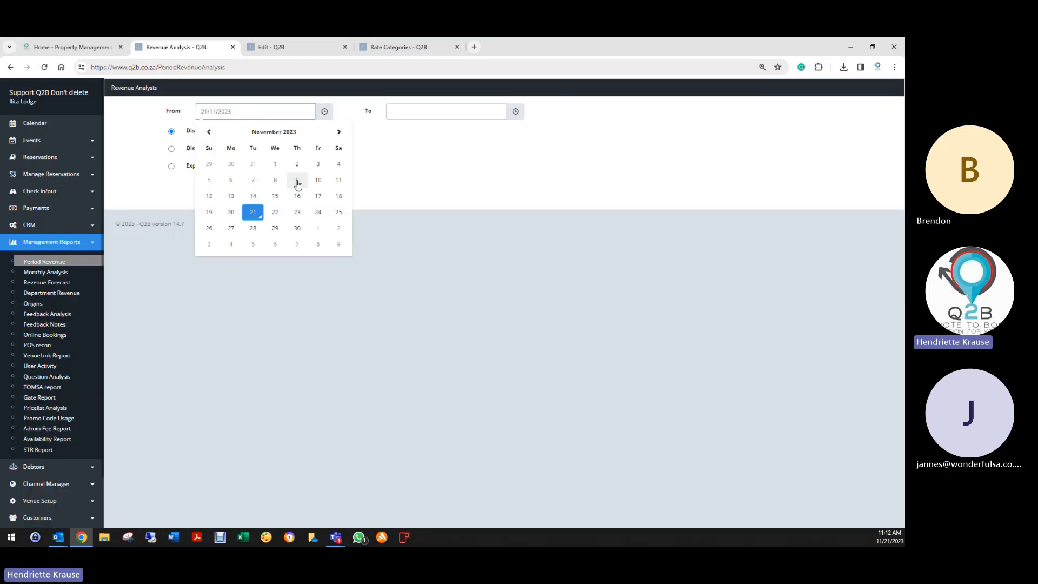
{"action": "left_click", "coordinate": [273, 162]}
{"action": "left_click", "coordinate": [415, 113]}
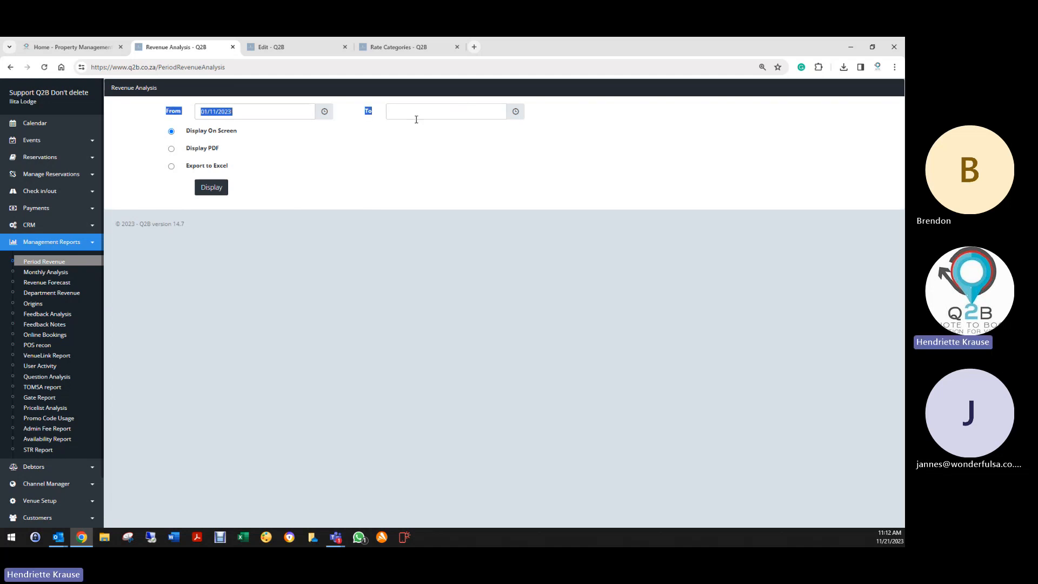
{"action": "left_click", "coordinate": [444, 212]}
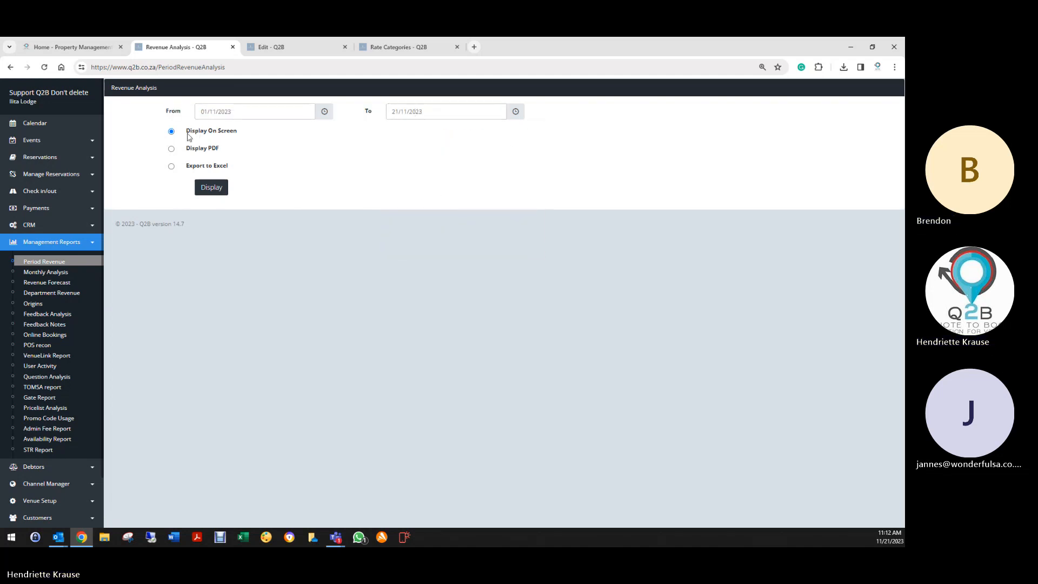
{"action": "left_click", "coordinate": [211, 189]}
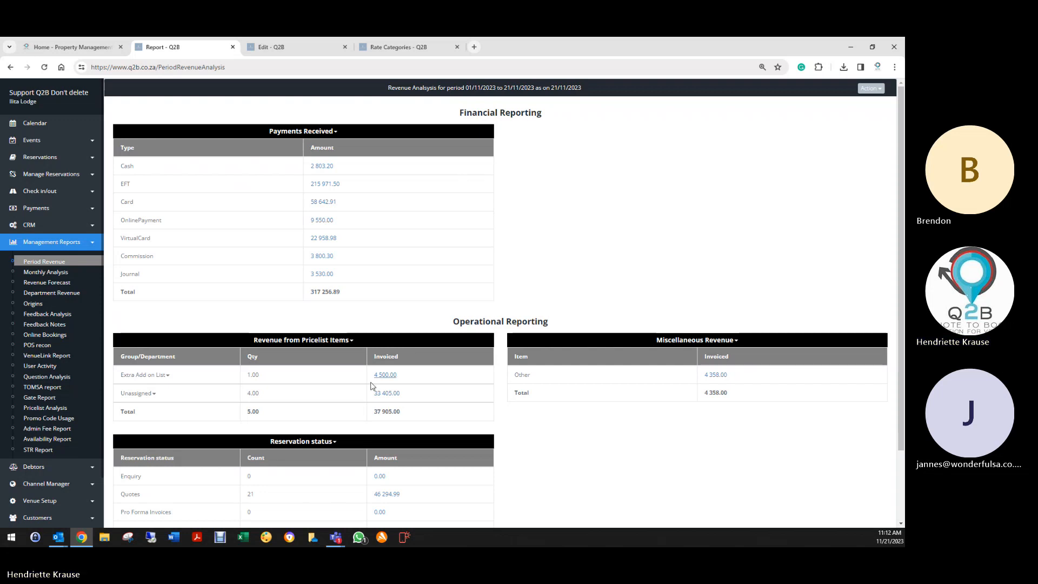
- Select the Unassigned row, scroll through Pricelist Items and other resources, then return to Rooms by Category
{"action": "scroll", "coordinate": [128, 397], "scroll_direction": "down", "scroll_amount": 2}
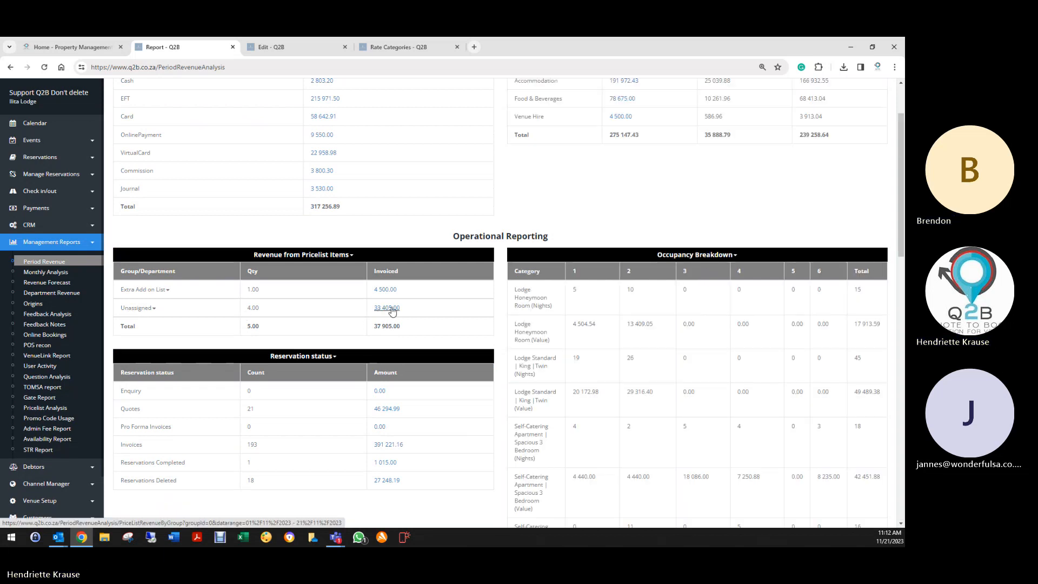
{"action": "left_click", "coordinate": [138, 310]}
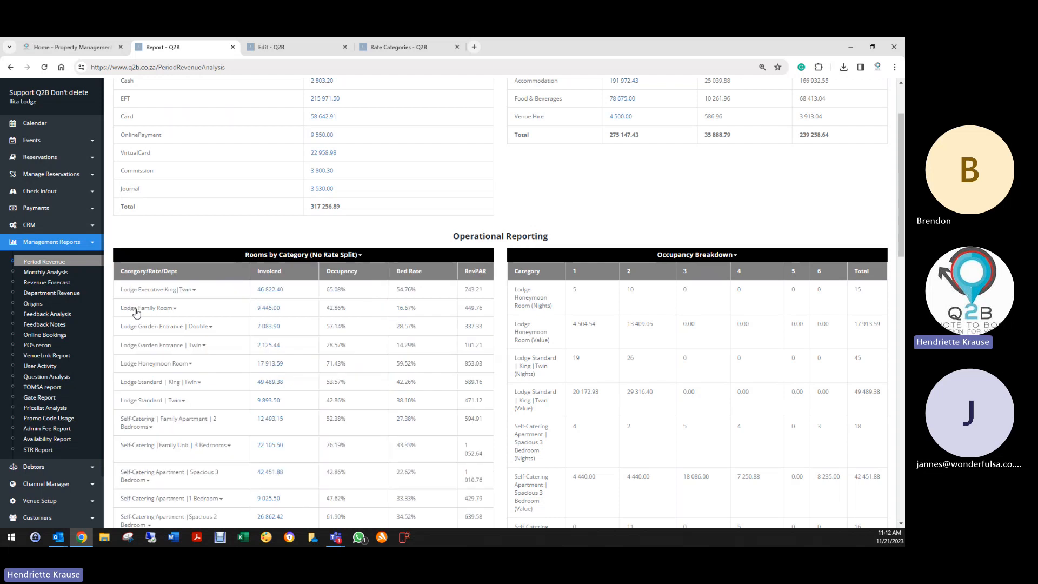
{"action": "scroll", "coordinate": [139, 426], "scroll_direction": "down", "scroll_amount": 3}
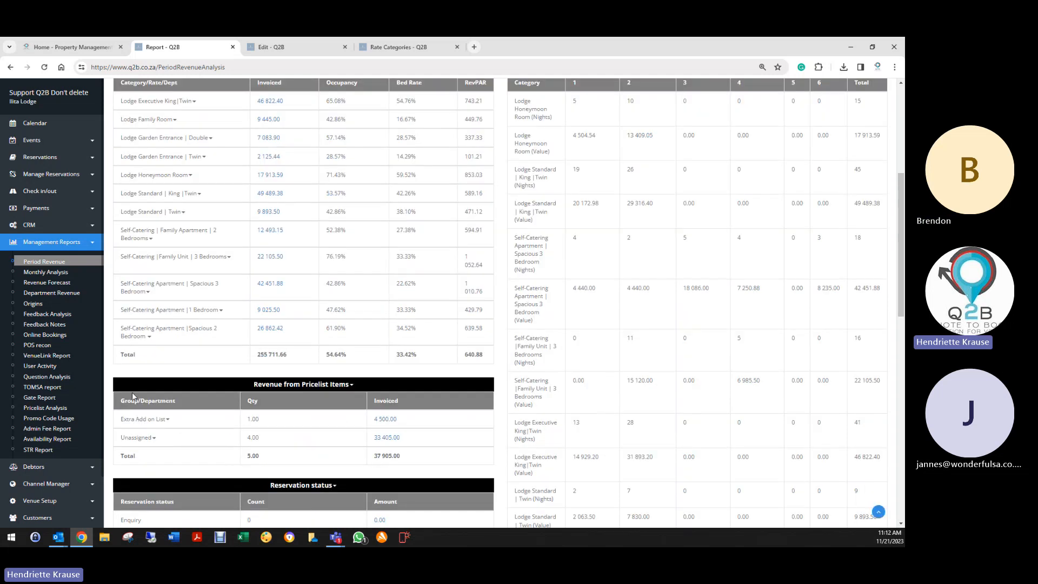
{"action": "scroll", "coordinate": [143, 396], "scroll_direction": "down", "scroll_amount": 2}
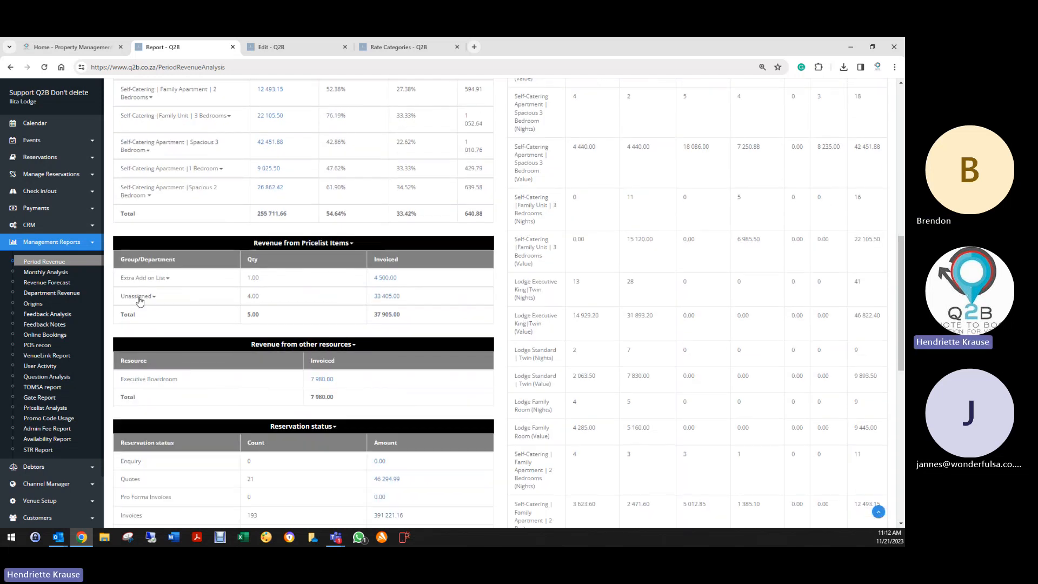
{"action": "scroll", "coordinate": [189, 292], "scroll_direction": "up", "scroll_amount": 2}
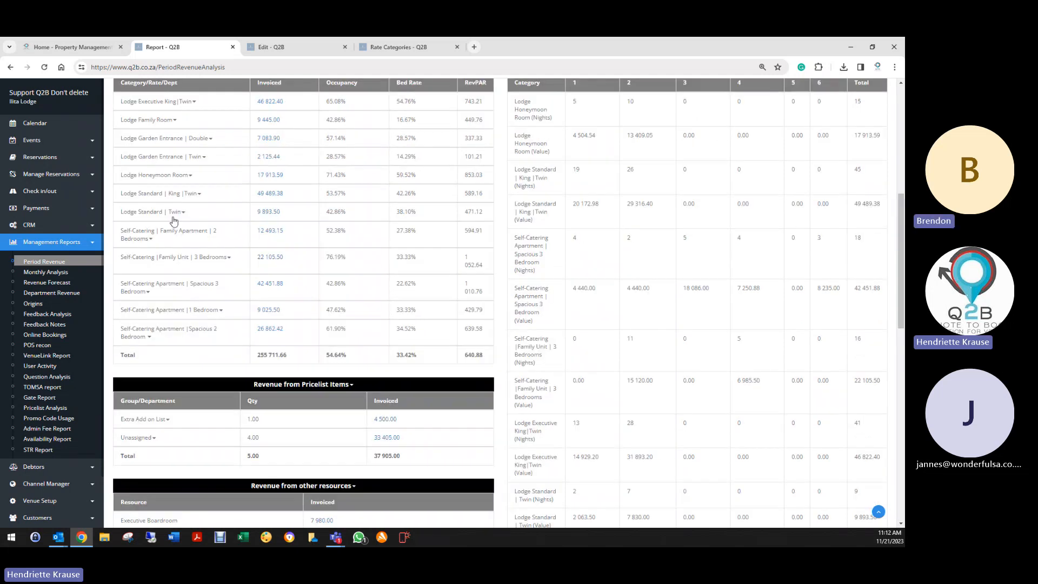
- Expand the rate breakdowns for the Lodge Executive, Family, Garden Entrance, Honeymoon and Standard categories
{"action": "left_click", "coordinate": [170, 104]}
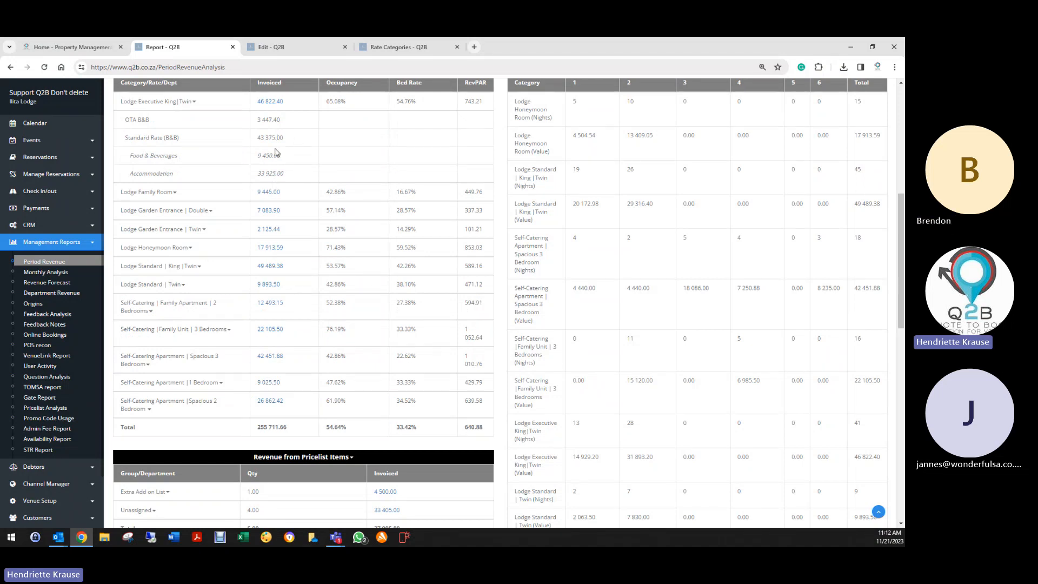
{"action": "left_click", "coordinate": [159, 194]}
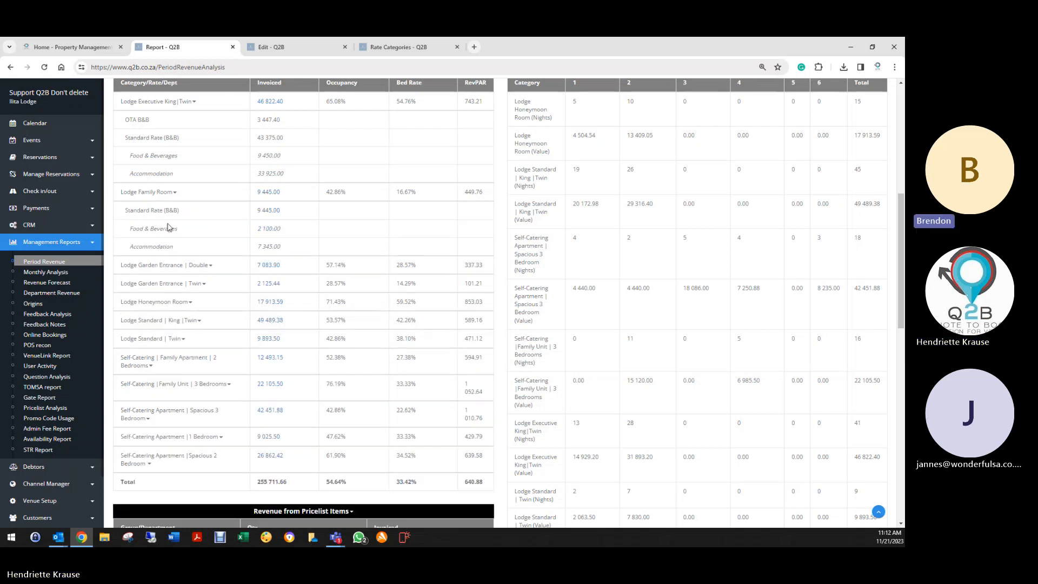
{"action": "left_click", "coordinate": [170, 266]}
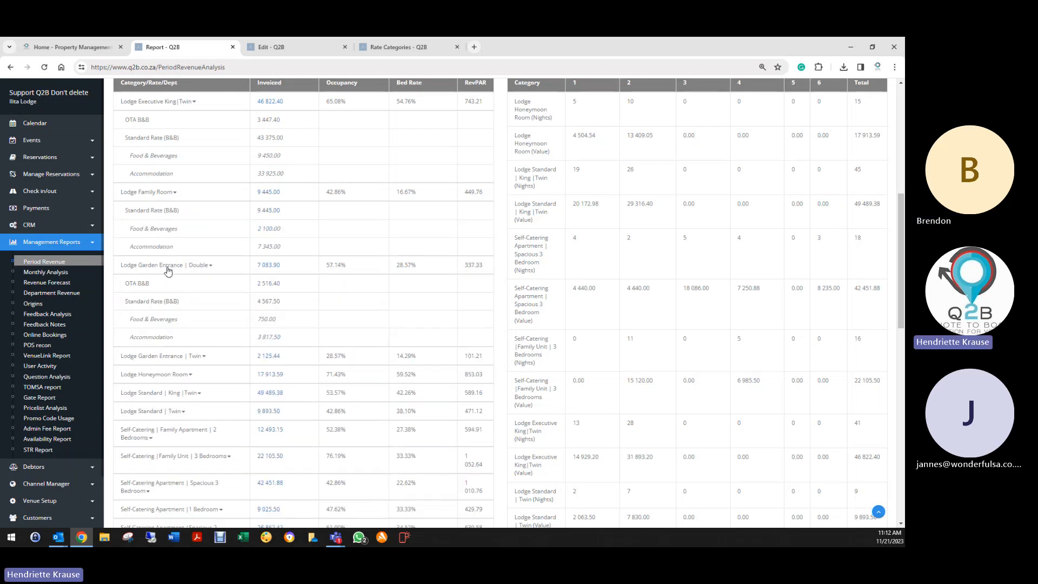
{"action": "left_click", "coordinate": [162, 357]}
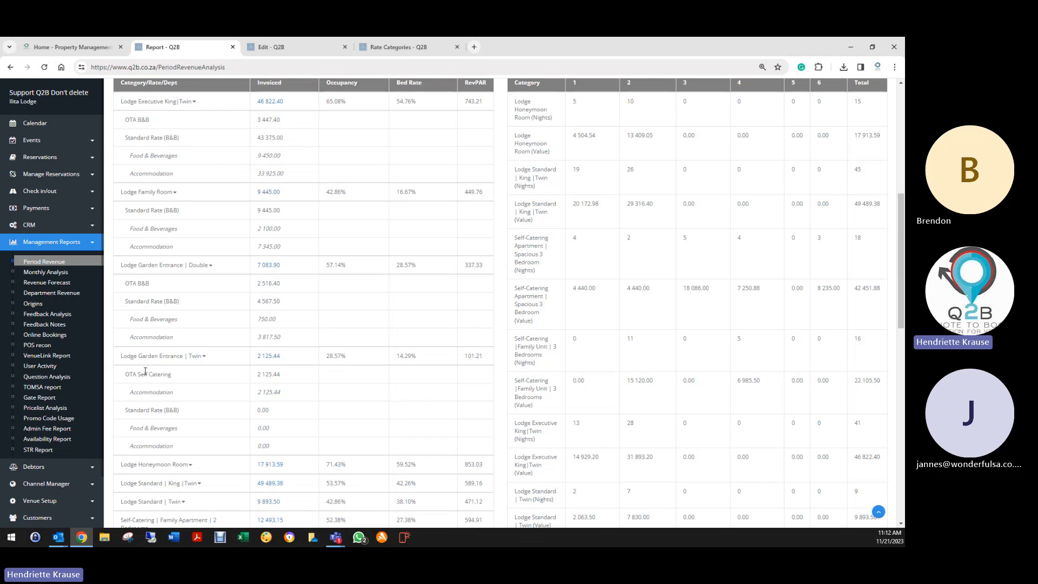
{"action": "left_click", "coordinate": [154, 465]}
{"action": "scroll", "coordinate": [153, 352], "scroll_direction": "down", "scroll_amount": 3}
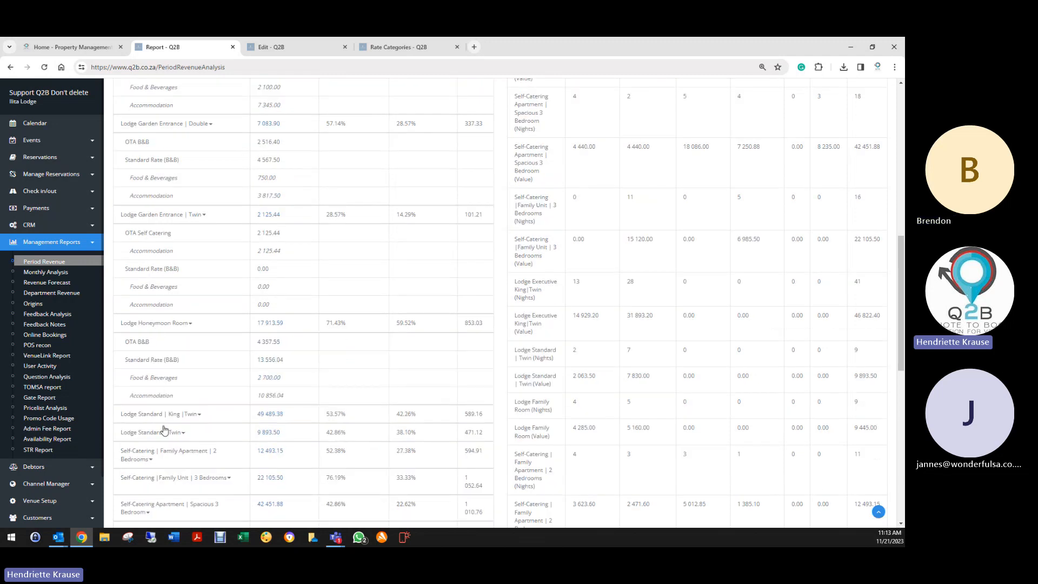
{"action": "scroll", "coordinate": [165, 435], "scroll_direction": "down", "scroll_amount": 3}
{"action": "left_click", "coordinate": [153, 226]}
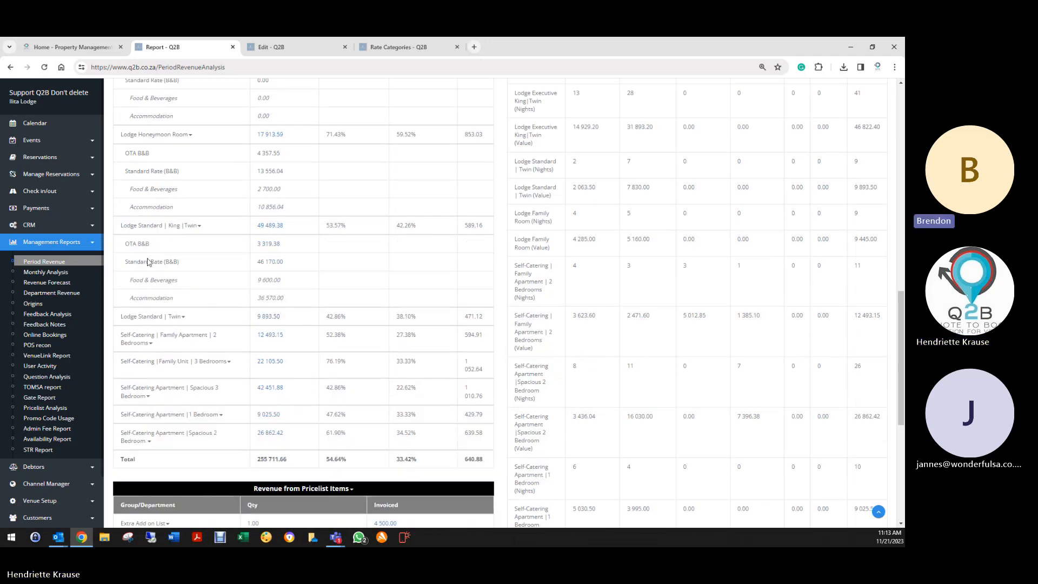
{"action": "left_click", "coordinate": [151, 324]}
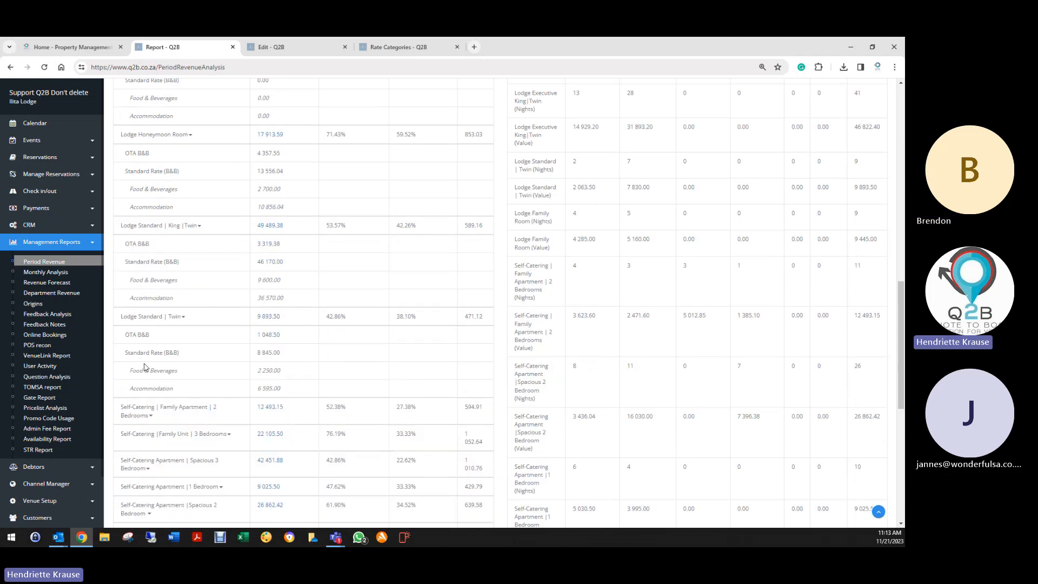
- Expand the rate breakdowns for the 1-, 2- and 3-bedroom apartment and family unit categories
{"action": "scroll", "coordinate": [153, 366], "scroll_direction": "down", "scroll_amount": 3}
{"action": "left_click", "coordinate": [171, 280]}
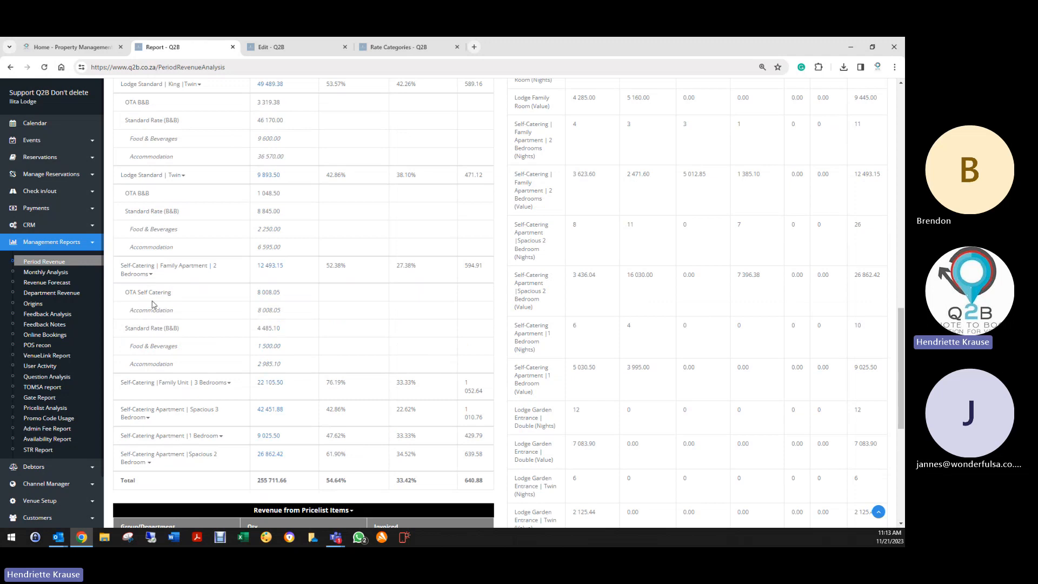
{"action": "scroll", "coordinate": [165, 335], "scroll_direction": "down", "scroll_amount": 2}
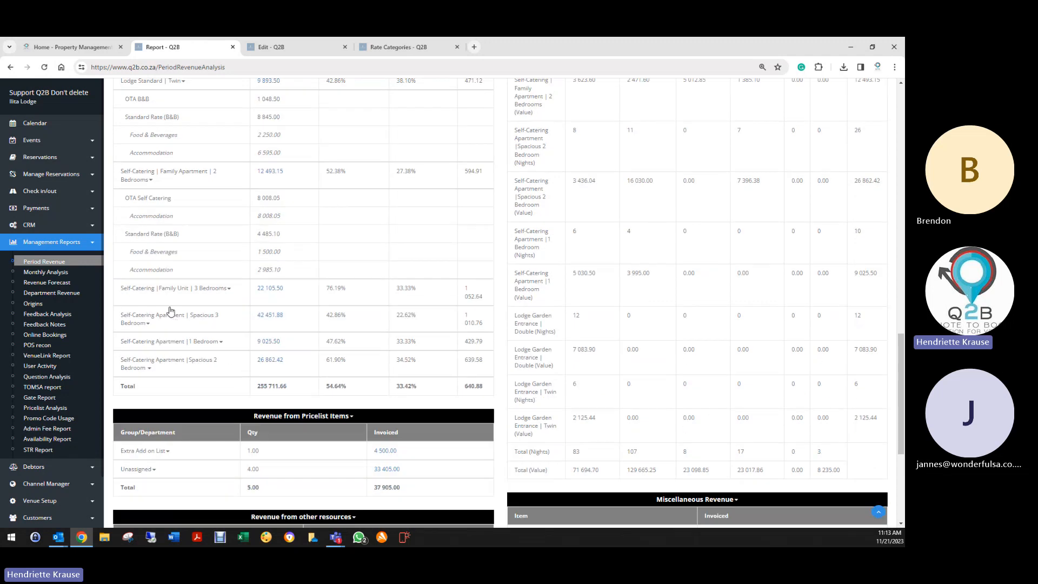
{"action": "left_click", "coordinate": [169, 294]}
{"action": "scroll", "coordinate": [154, 357], "scroll_direction": "down", "scroll_amount": 3}
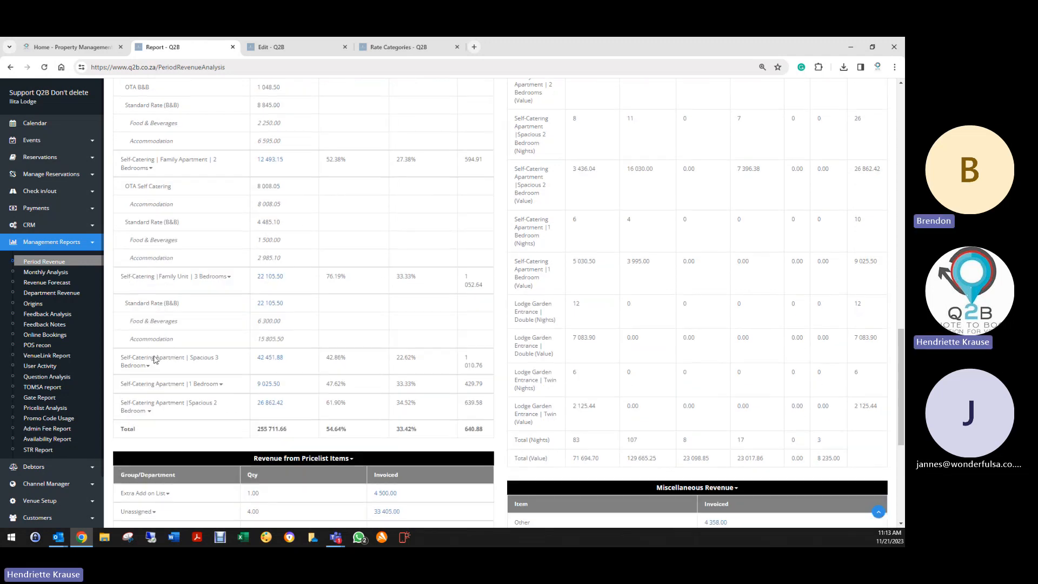
{"action": "left_click", "coordinate": [167, 232]}
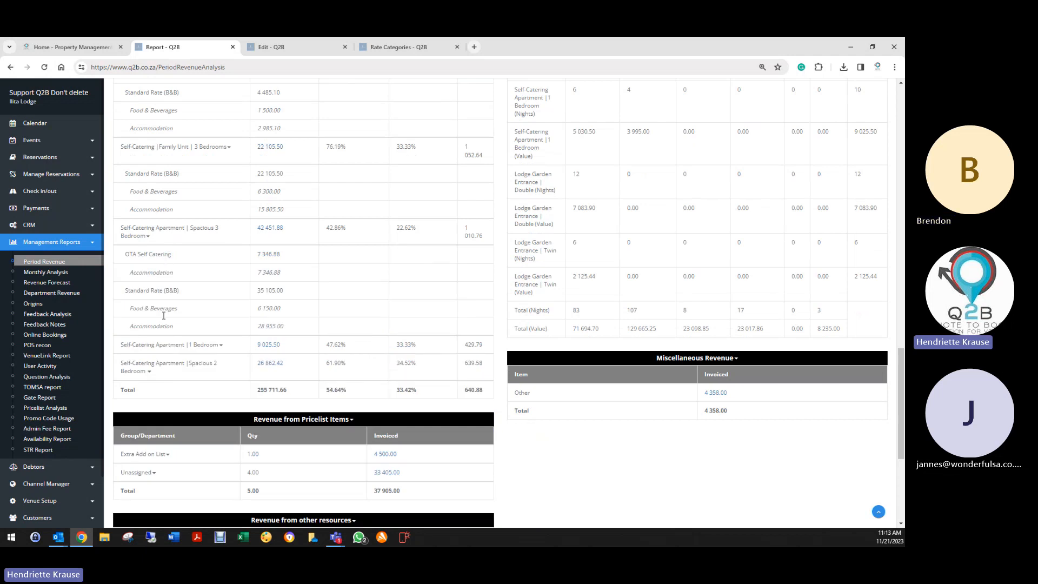
{"action": "left_click", "coordinate": [161, 346]}
{"action": "scroll", "coordinate": [160, 346], "scroll_direction": "down", "scroll_amount": 3}
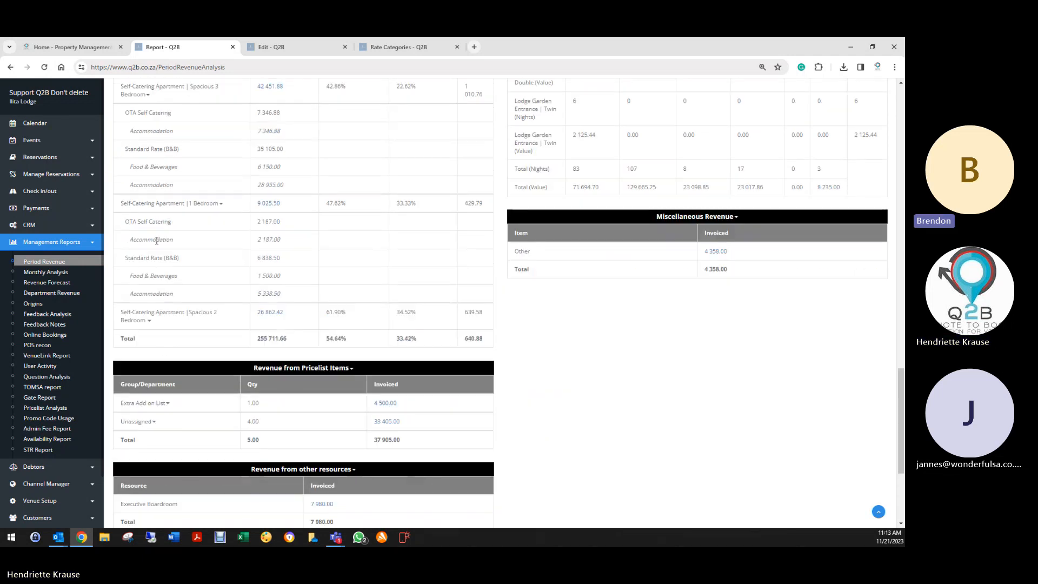
{"action": "left_click", "coordinate": [152, 320]}
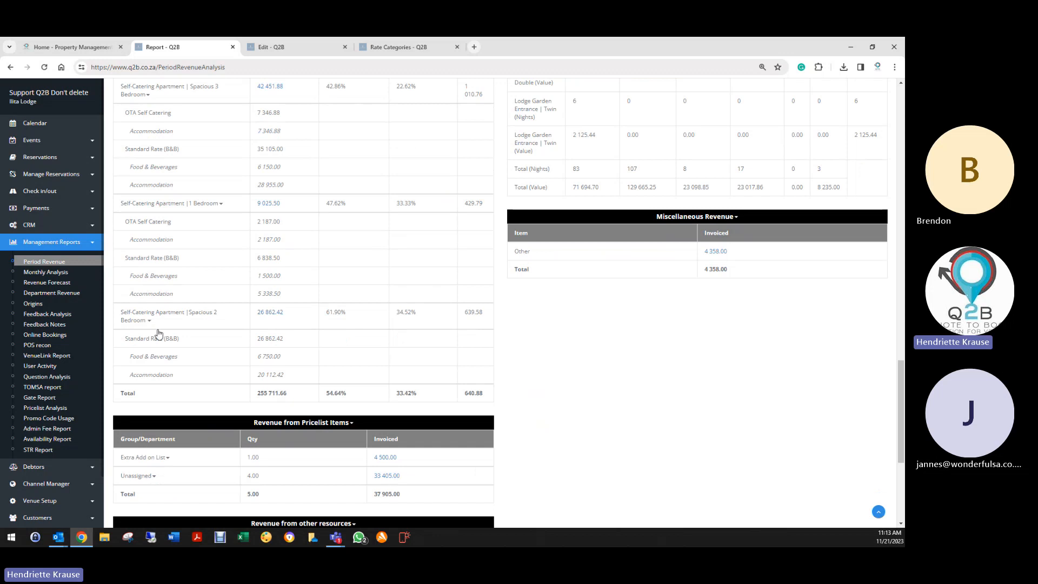
- Return to the top of the report and run the Health Check action
{"action": "scroll", "coordinate": [162, 373], "scroll_direction": "down", "scroll_amount": 3}
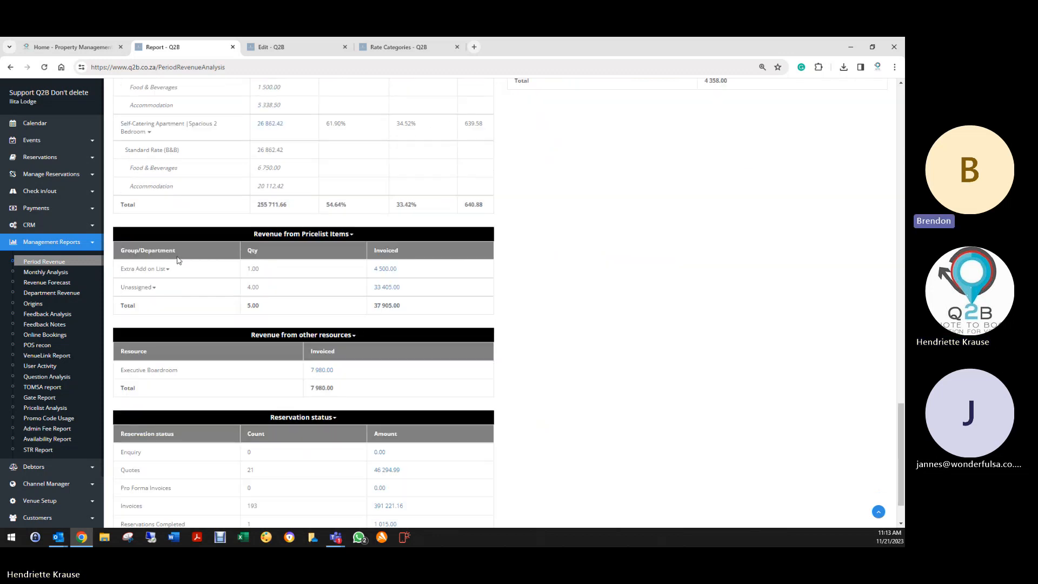
{"action": "scroll", "coordinate": [193, 263], "scroll_direction": "up", "scroll_amount": 2}
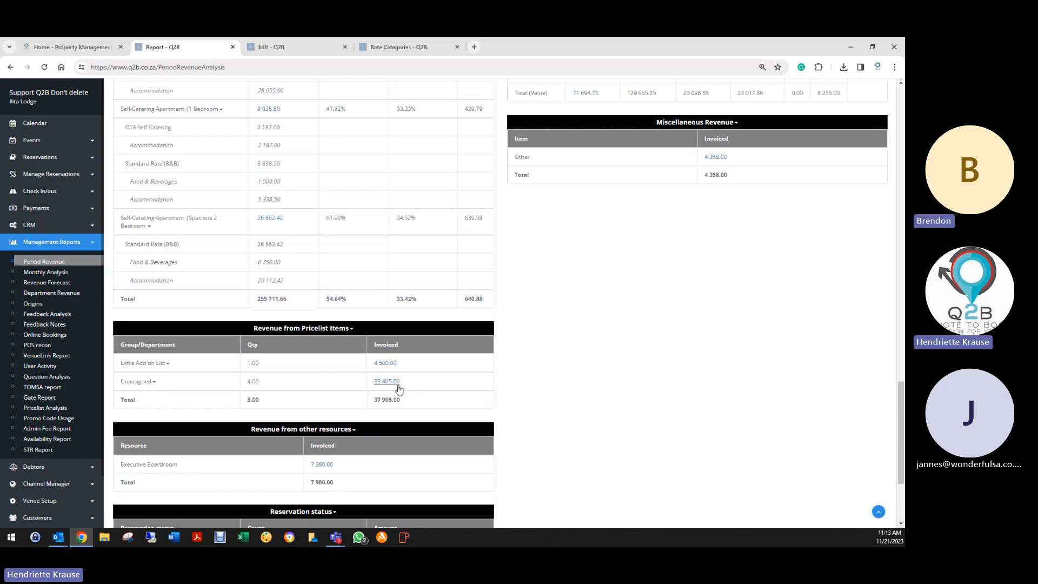
{"action": "scroll", "coordinate": [274, 457], "scroll_direction": "down", "scroll_amount": 3}
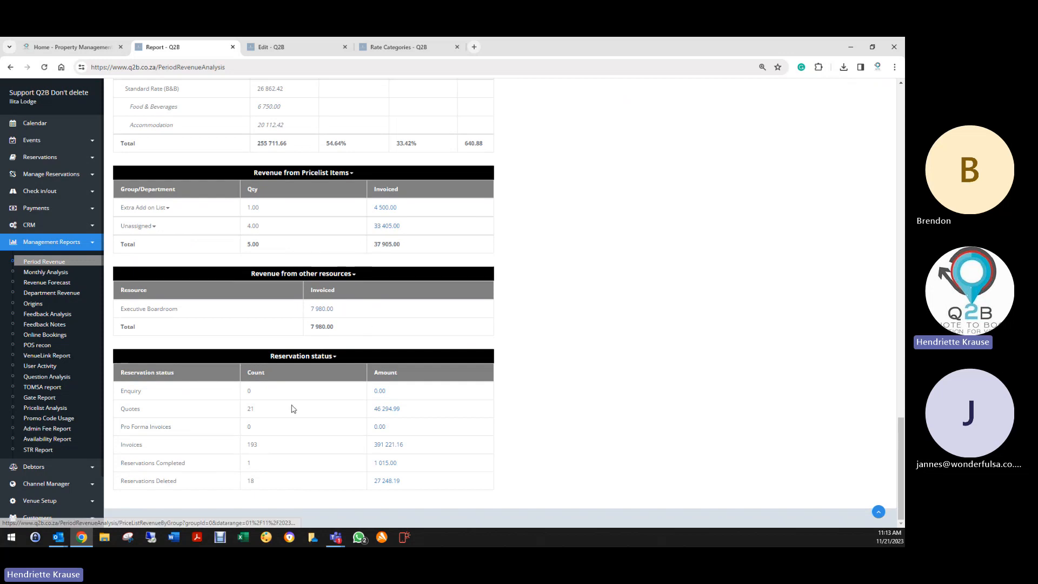
{"action": "scroll", "coordinate": [427, 389], "scroll_direction": "up", "scroll_amount": 9}
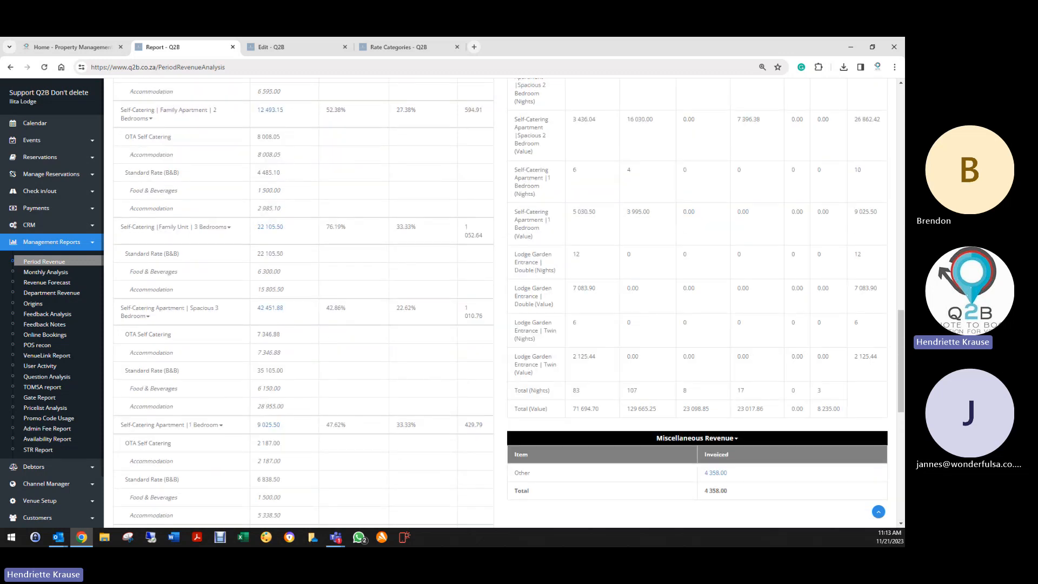
{"action": "scroll", "coordinate": [799, 208], "scroll_direction": "up", "scroll_amount": 10}
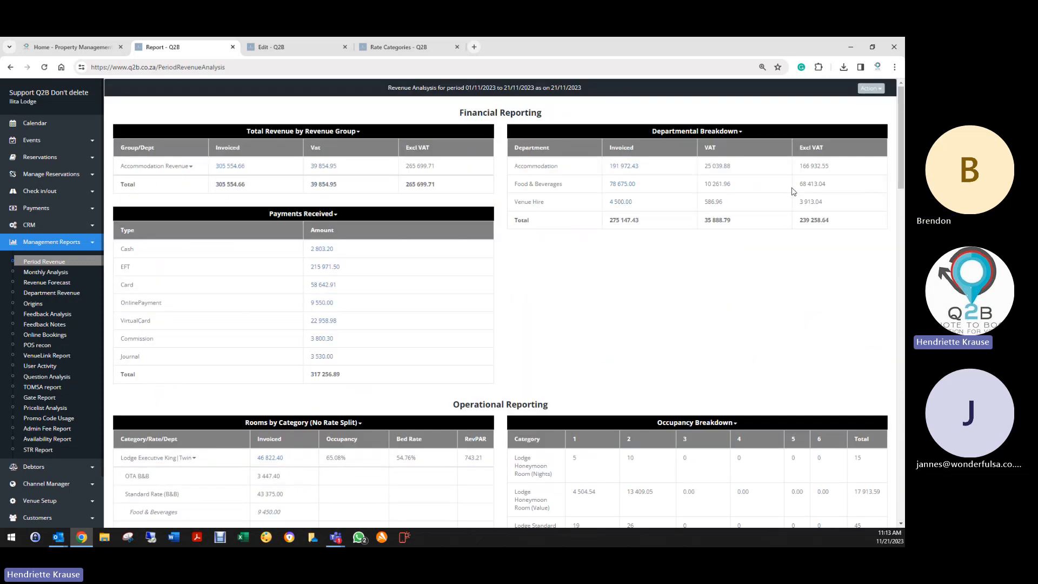
{"action": "left_click", "coordinate": [870, 88]}
{"action": "left_click", "coordinate": [820, 105]}
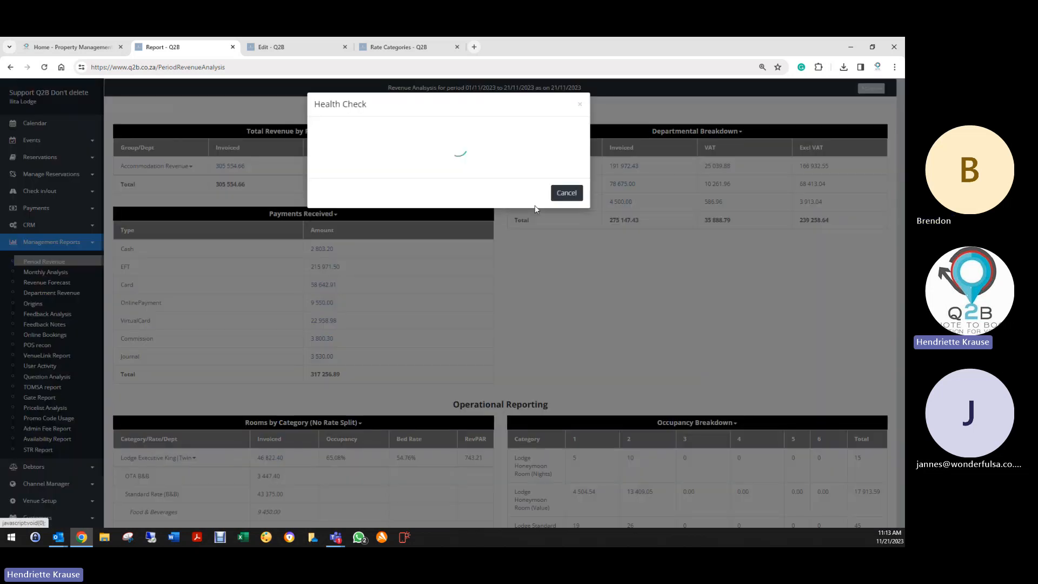
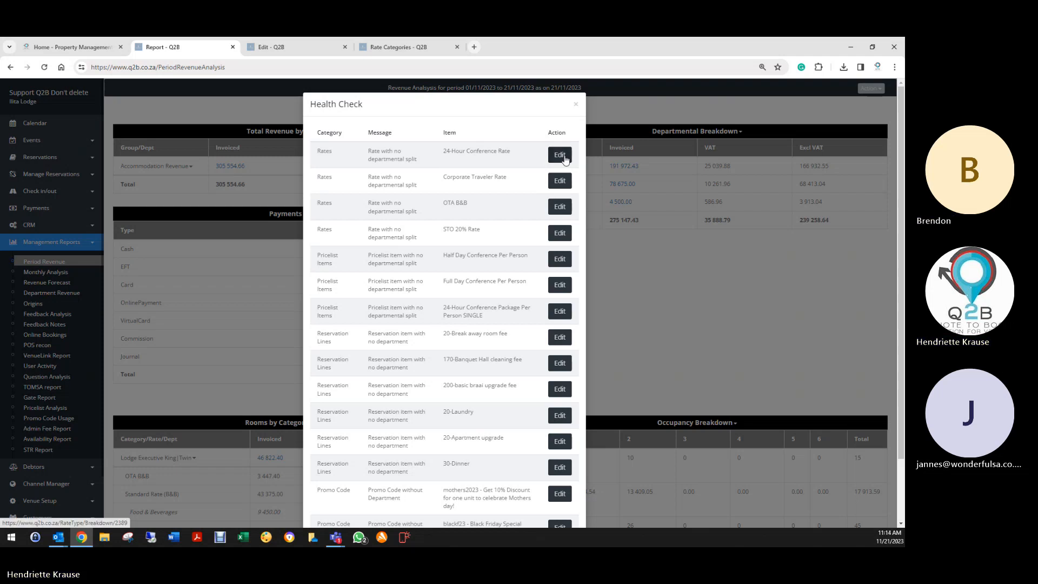
- Check the 24-Hour Conference Rate department breakdown, then scroll down to the promo codes
{"action": "left_click", "coordinate": [561, 156]}
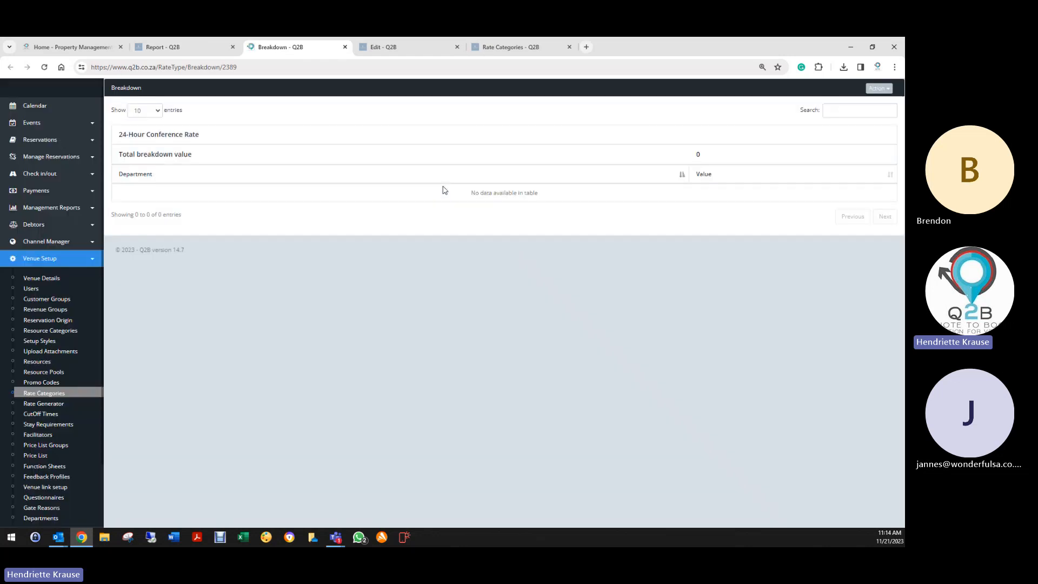
{"action": "left_click", "coordinate": [879, 89]}
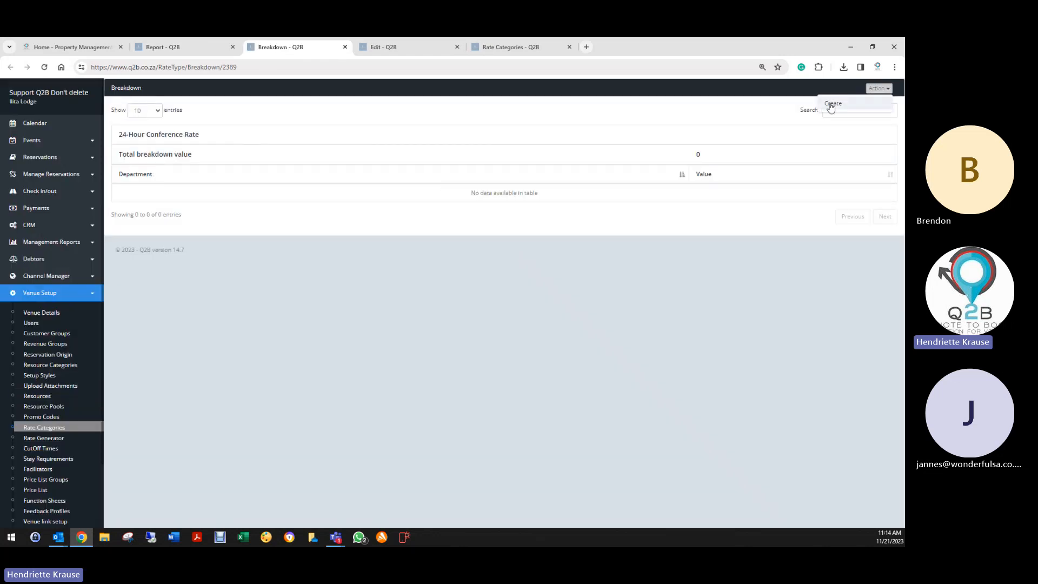
{"action": "left_click", "coordinate": [344, 47]}
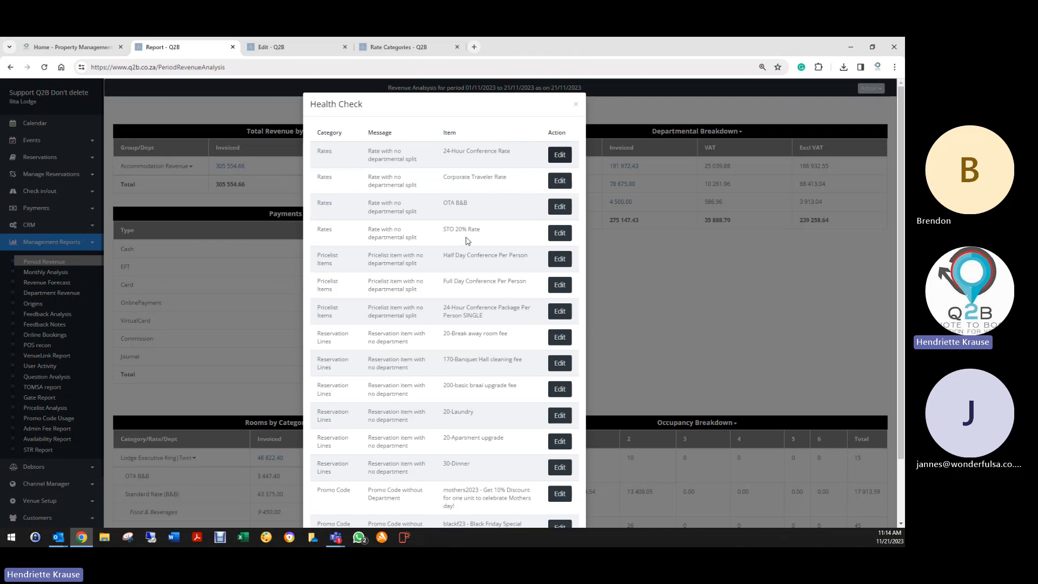
{"action": "scroll", "coordinate": [393, 226], "scroll_direction": "down", "scroll_amount": 1}
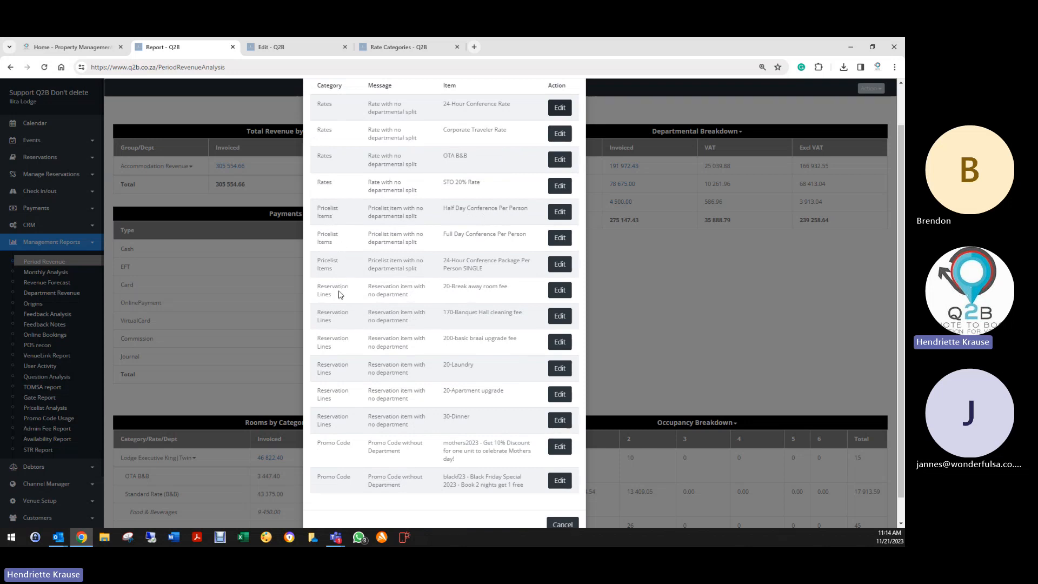
{"action": "scroll", "coordinate": [329, 292], "scroll_direction": "down", "scroll_amount": 1}
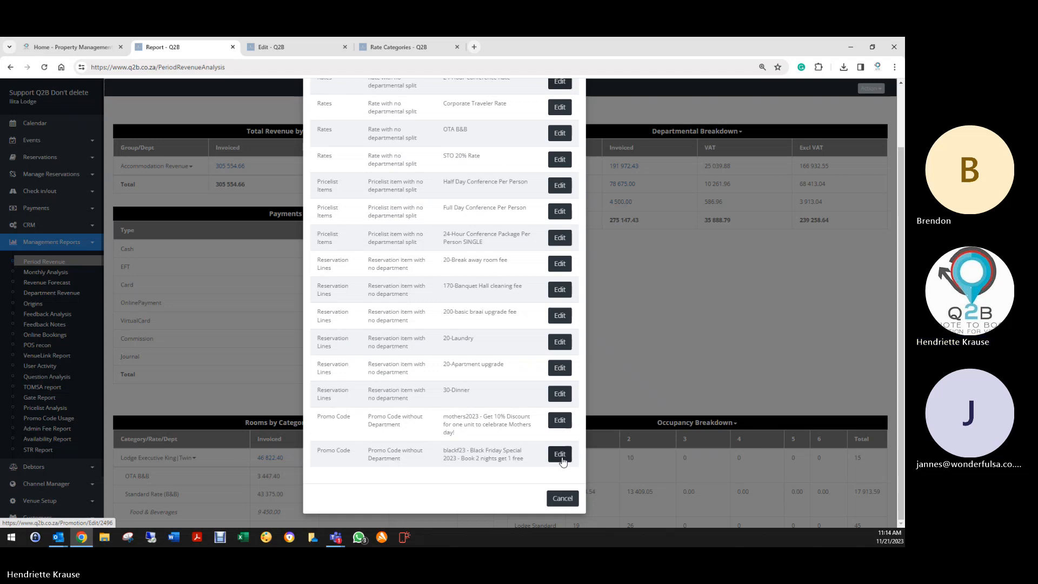
{"action": "left_click_drag", "start_coordinate": [484, 433], "coordinate": [491, 468]}
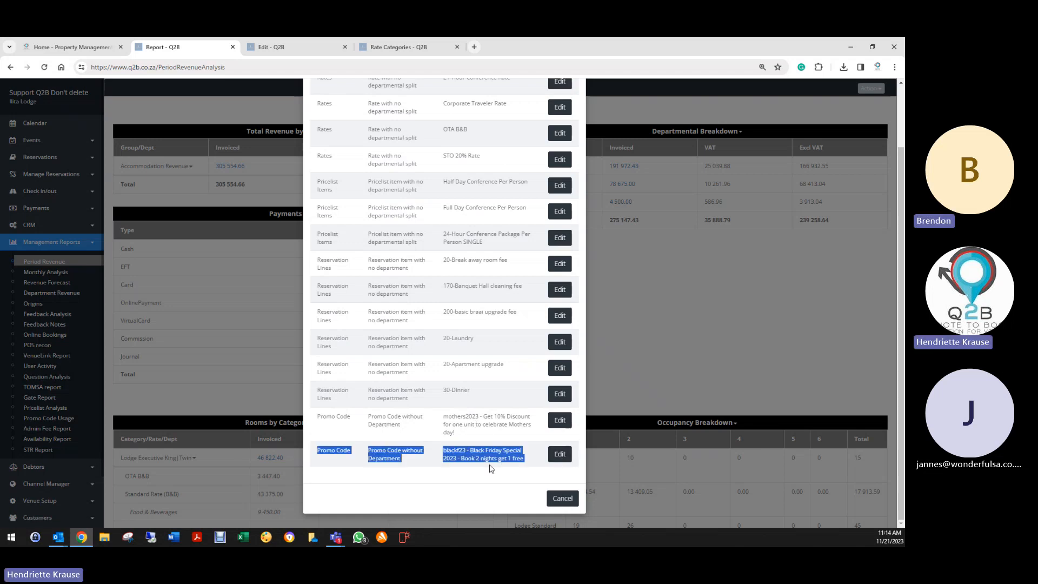
{"action": "left_click", "coordinate": [484, 433]}
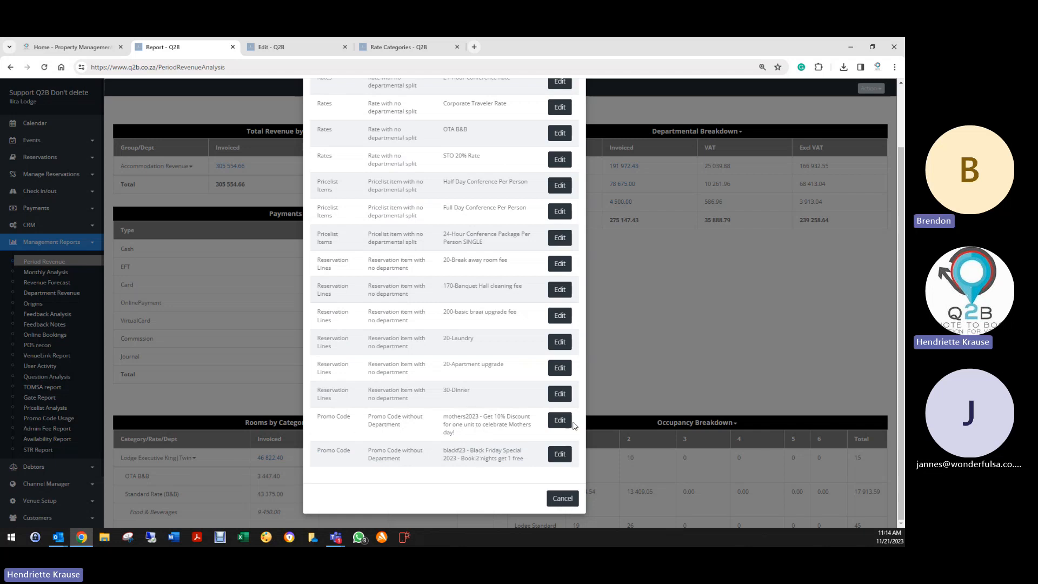
- Set the mothers2023 promo code's department to Accommodation and save it
{"action": "left_click", "coordinate": [558, 420]}
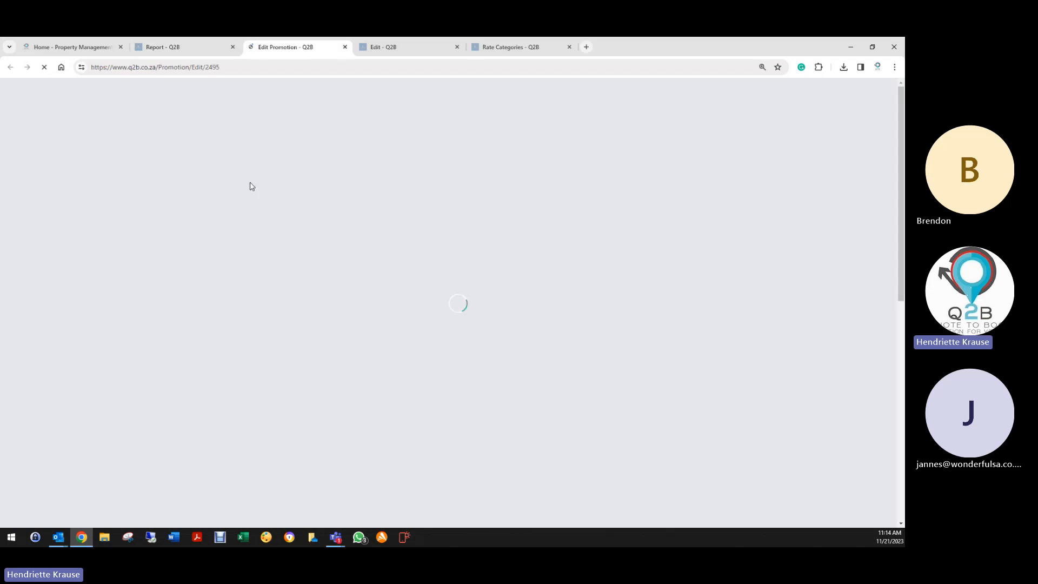
{"action": "scroll", "coordinate": [373, 324], "scroll_direction": "down", "scroll_amount": 3}
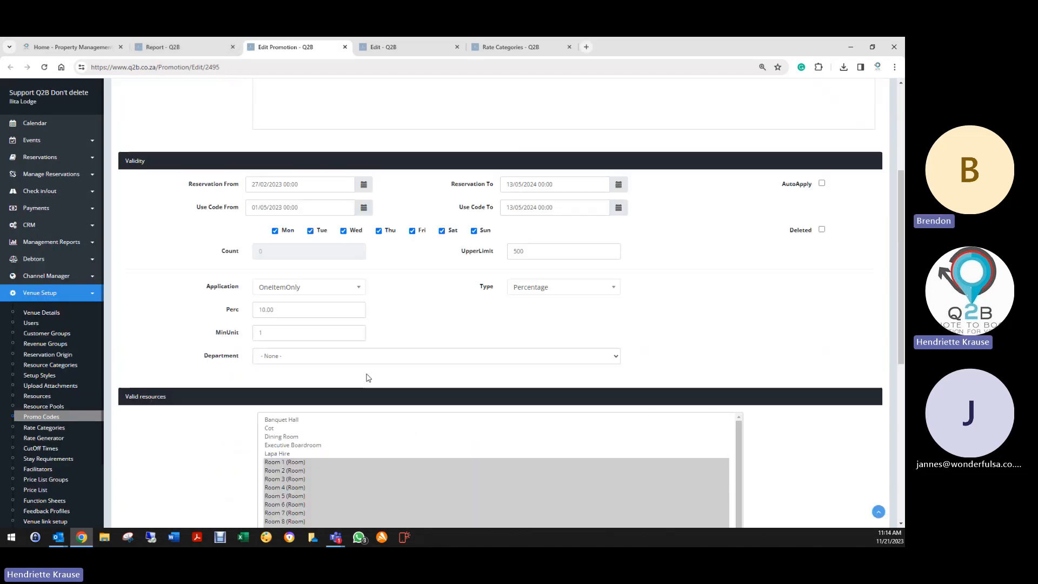
{"action": "scroll", "coordinate": [367, 377], "scroll_direction": "down", "scroll_amount": 2}
{"action": "left_click", "coordinate": [322, 268]}
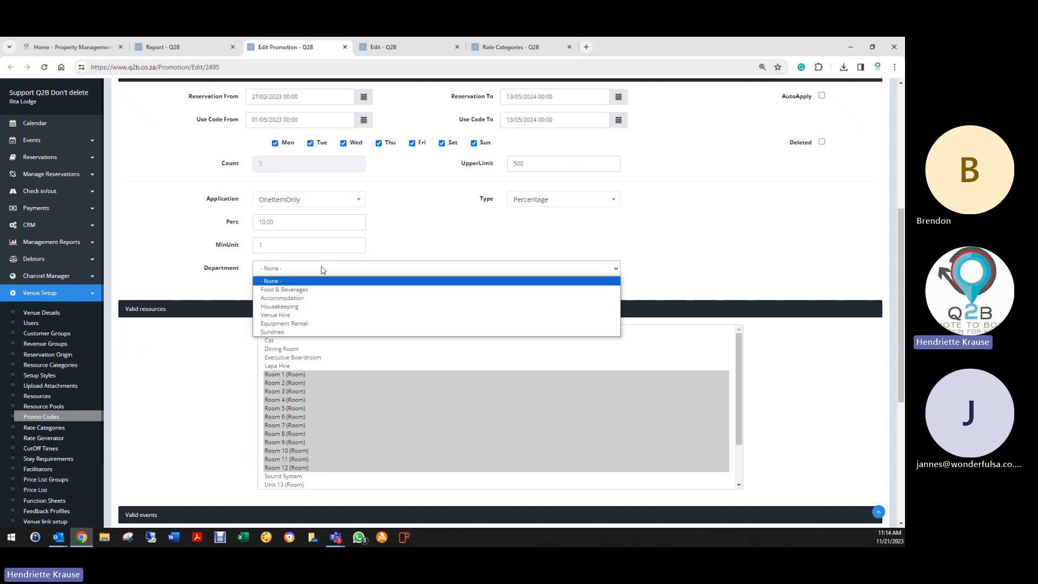
{"action": "scroll", "coordinate": [338, 265], "scroll_direction": "up", "scroll_amount": 5}
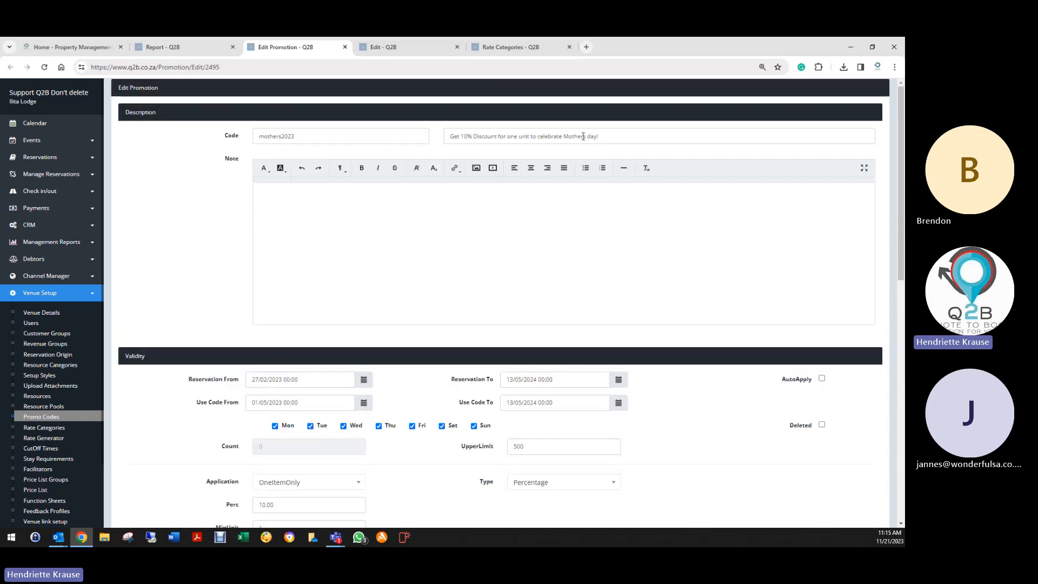
{"action": "scroll", "coordinate": [223, 352], "scroll_direction": "down", "scroll_amount": 6}
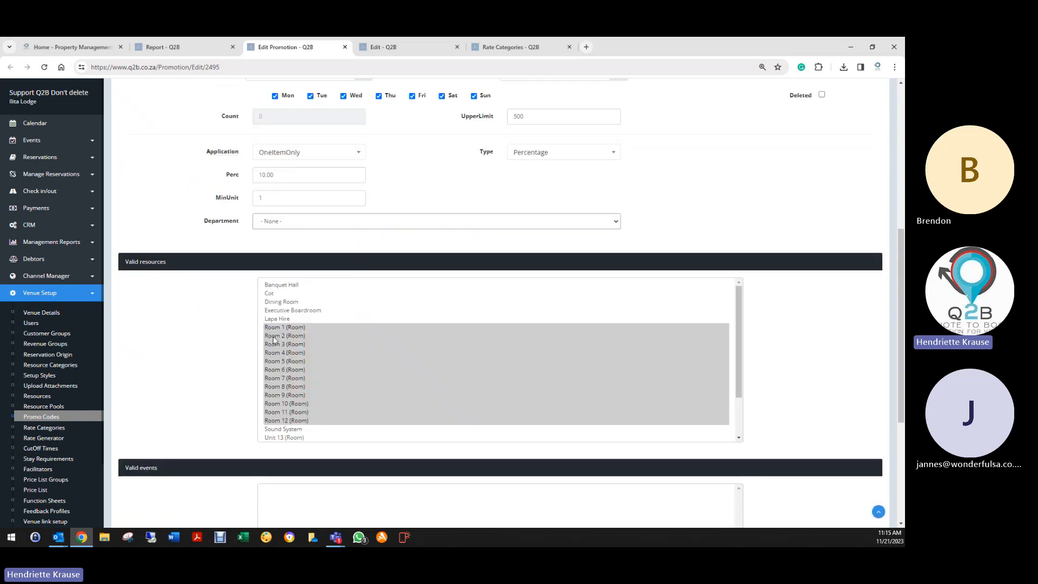
{"action": "scroll", "coordinate": [227, 367], "scroll_direction": "down", "scroll_amount": 4}
{"action": "scroll", "coordinate": [267, 382], "scroll_direction": "up", "scroll_amount": 4}
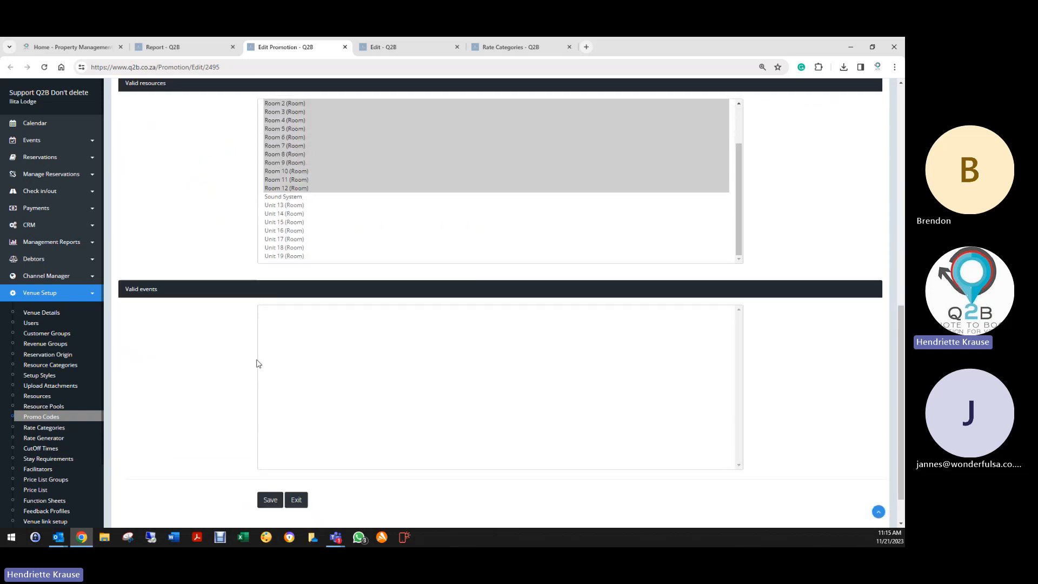
{"action": "left_click", "coordinate": [274, 236]}
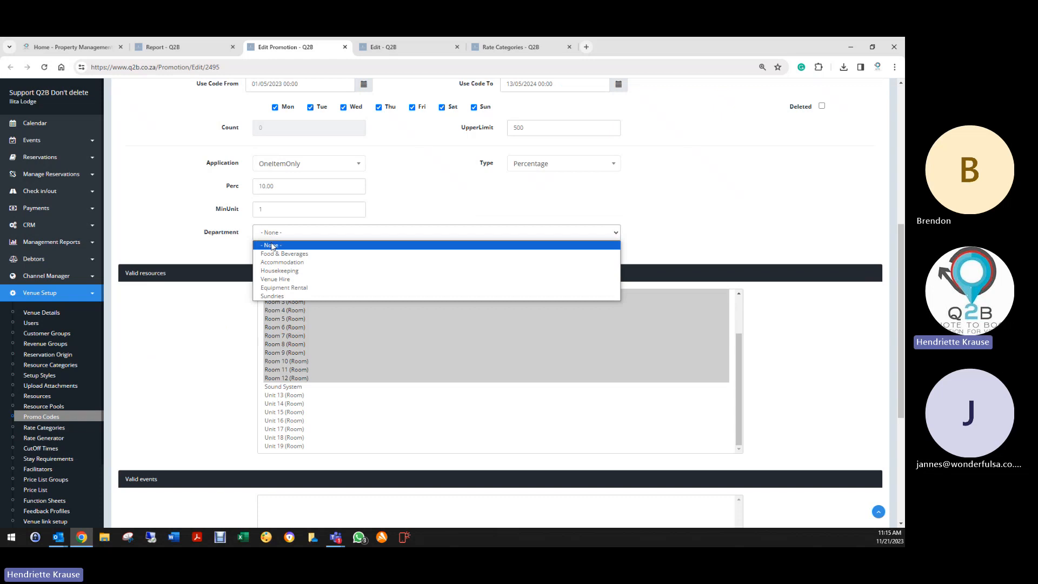
{"action": "left_click", "coordinate": [272, 263]}
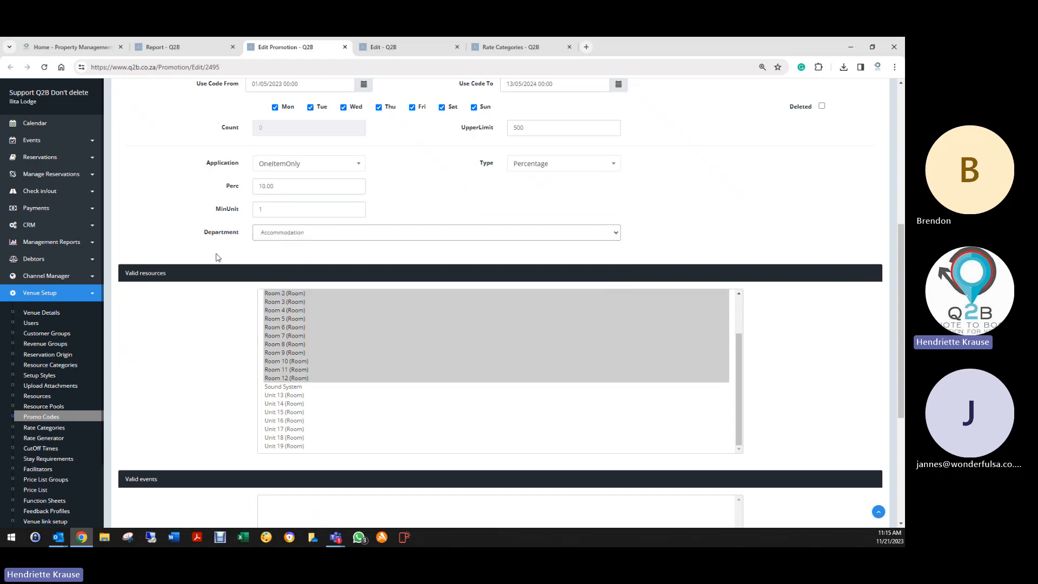
{"action": "scroll", "coordinate": [178, 375], "scroll_direction": "down", "scroll_amount": 4}
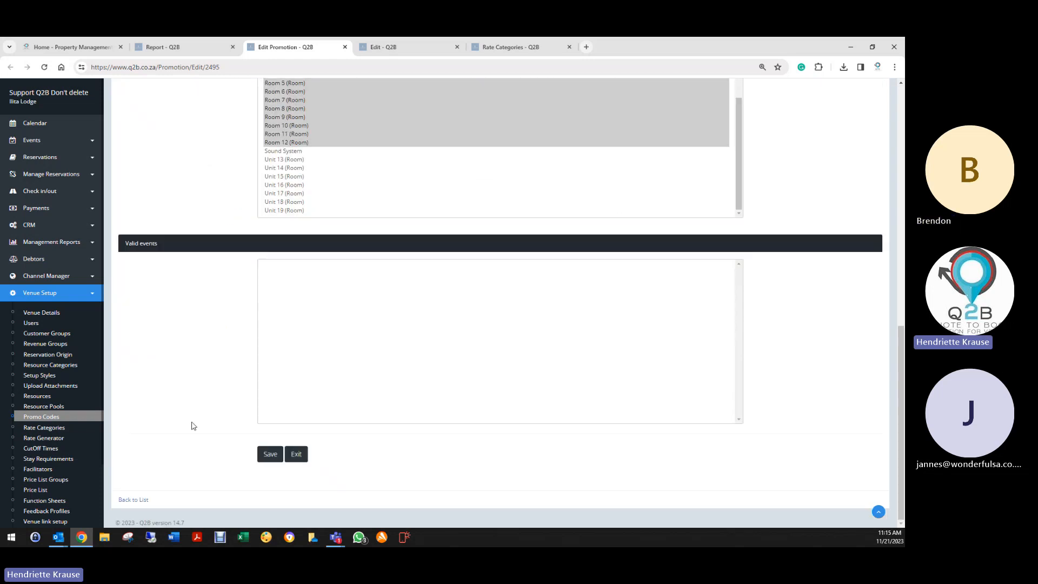
{"action": "left_click", "coordinate": [262, 459]}
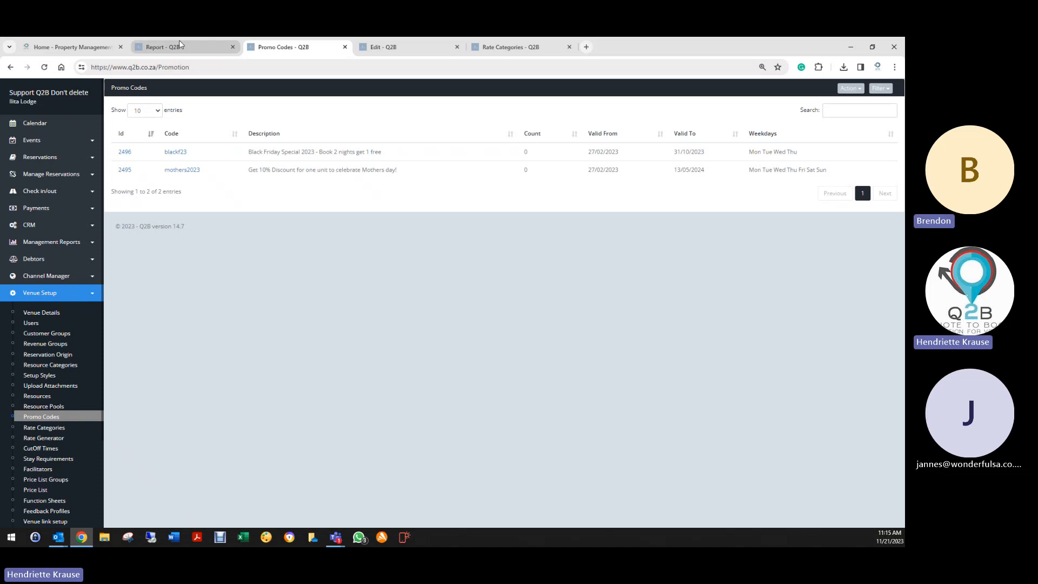
- Return to the revenue report and close the Health Check
{"action": "left_click", "coordinate": [162, 47]}
{"action": "scroll", "coordinate": [394, 267], "scroll_direction": "up", "scroll_amount": 2}
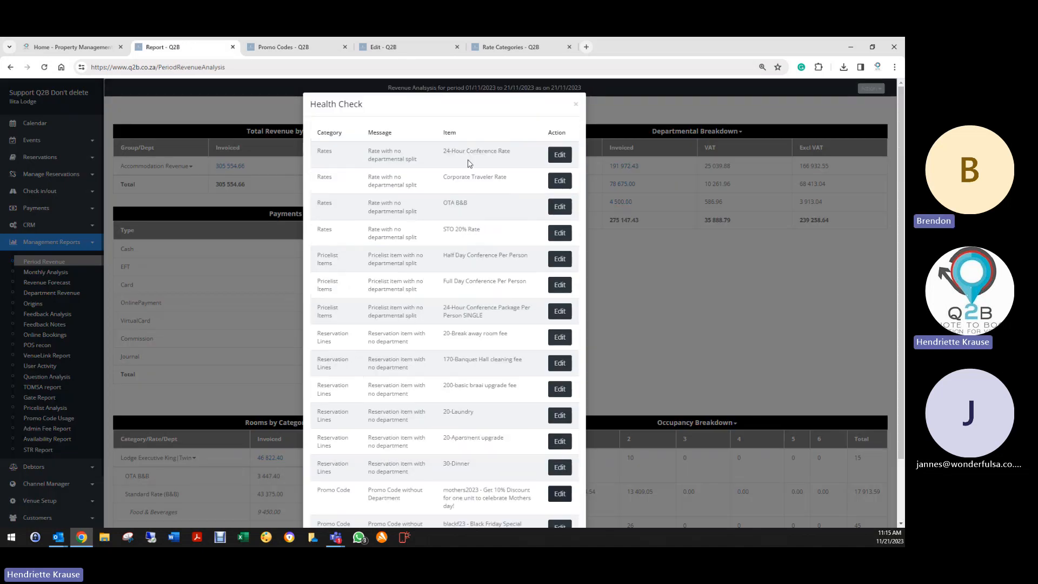
{"action": "scroll", "coordinate": [163, 391], "scroll_direction": "down", "scroll_amount": 3}
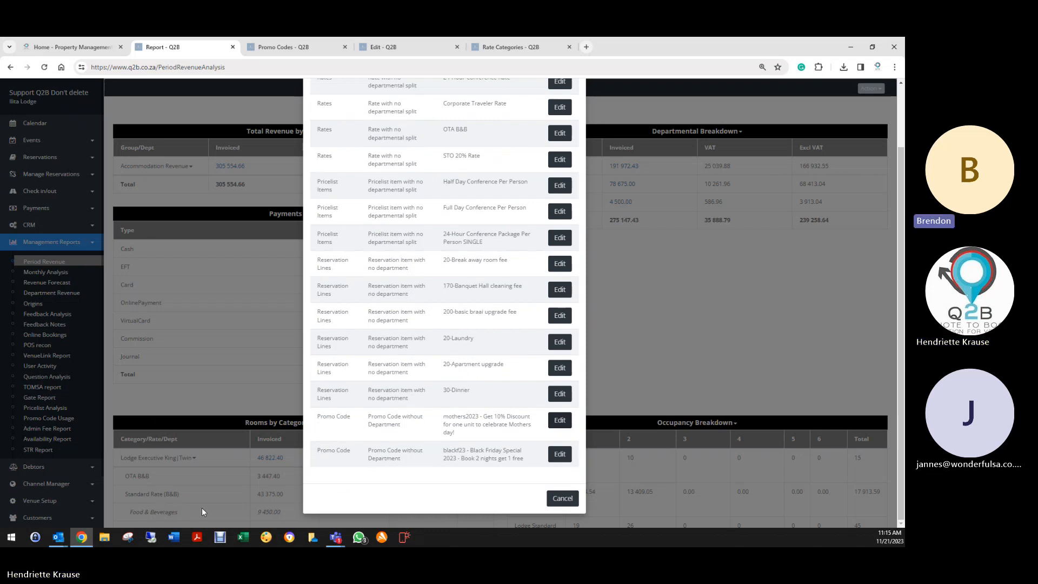
{"action": "scroll", "coordinate": [202, 504], "scroll_direction": "up", "scroll_amount": 2}
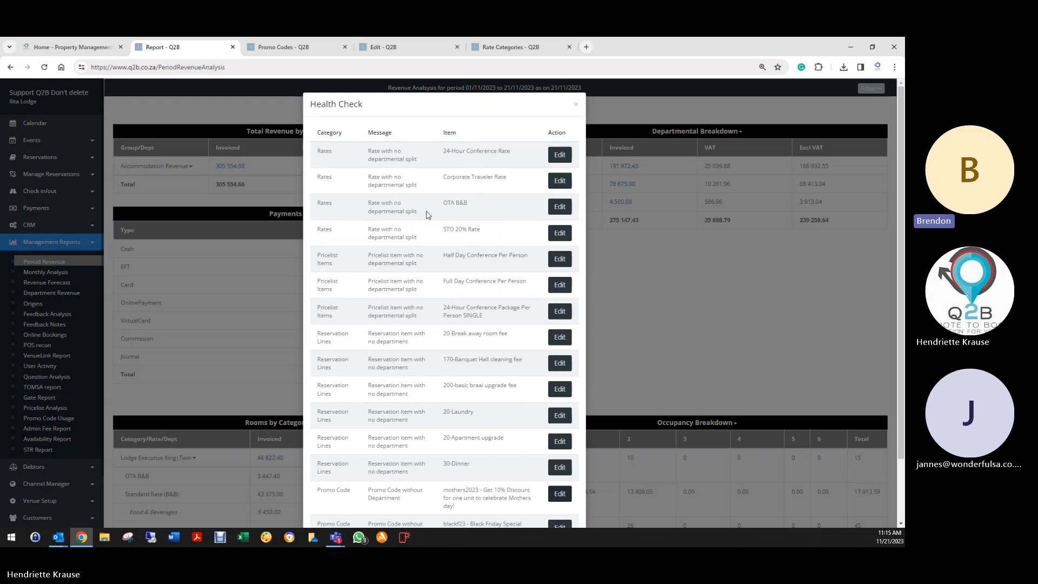
{"action": "left_click", "coordinate": [578, 104]}
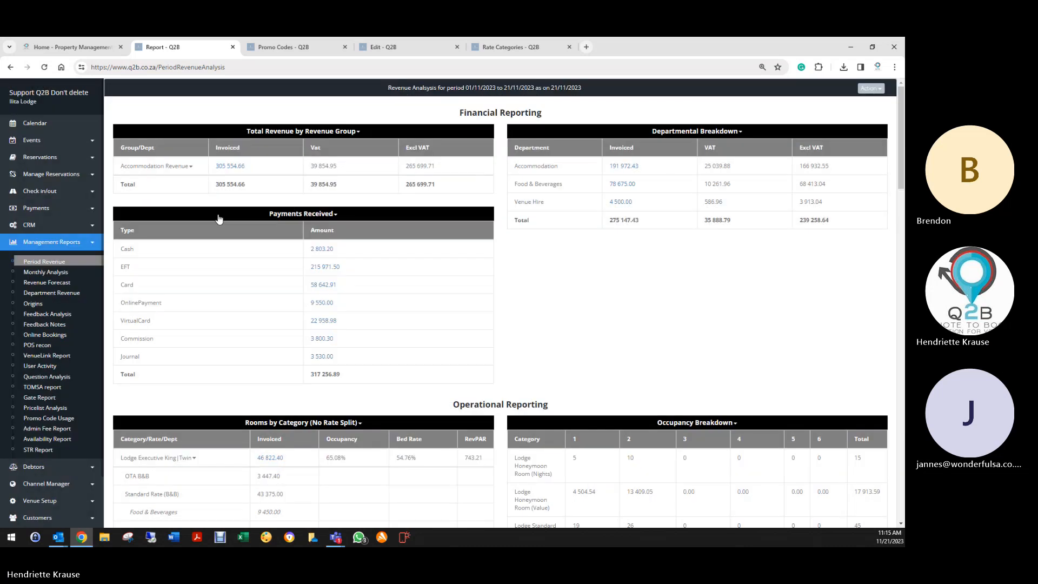
- Go from Venue Setup's Rate Categories list to the Rate Generator page
{"action": "left_click", "coordinate": [42, 502]}
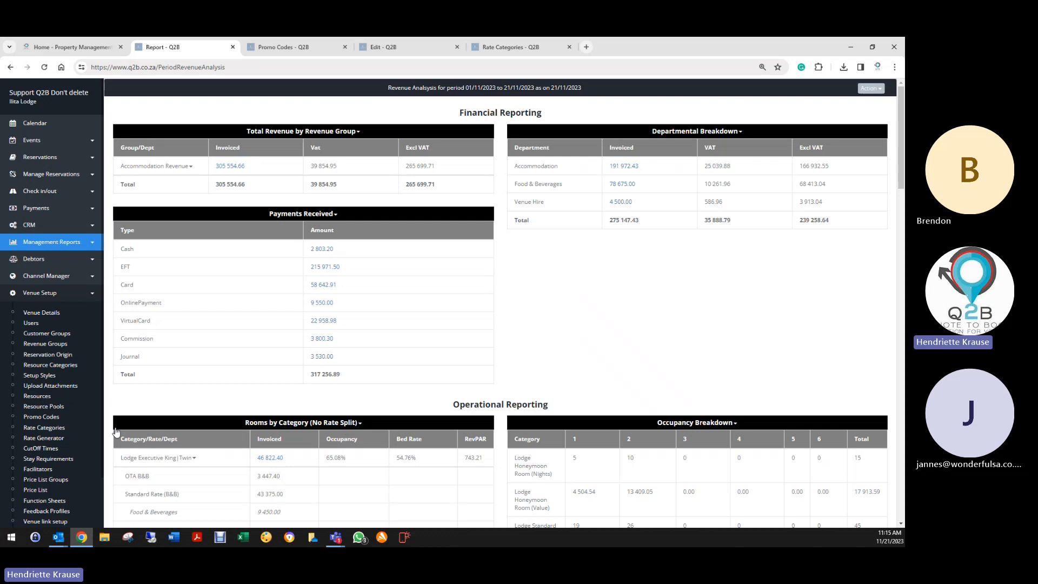
{"action": "left_click", "coordinate": [67, 428]}
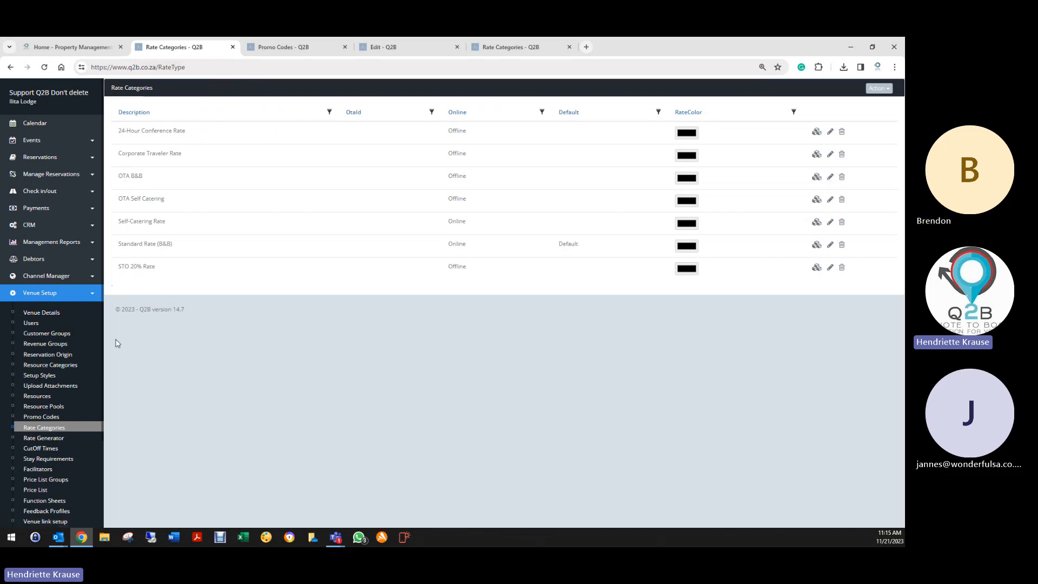
{"action": "scroll", "coordinate": [33, 427], "scroll_direction": "down", "scroll_amount": 2}
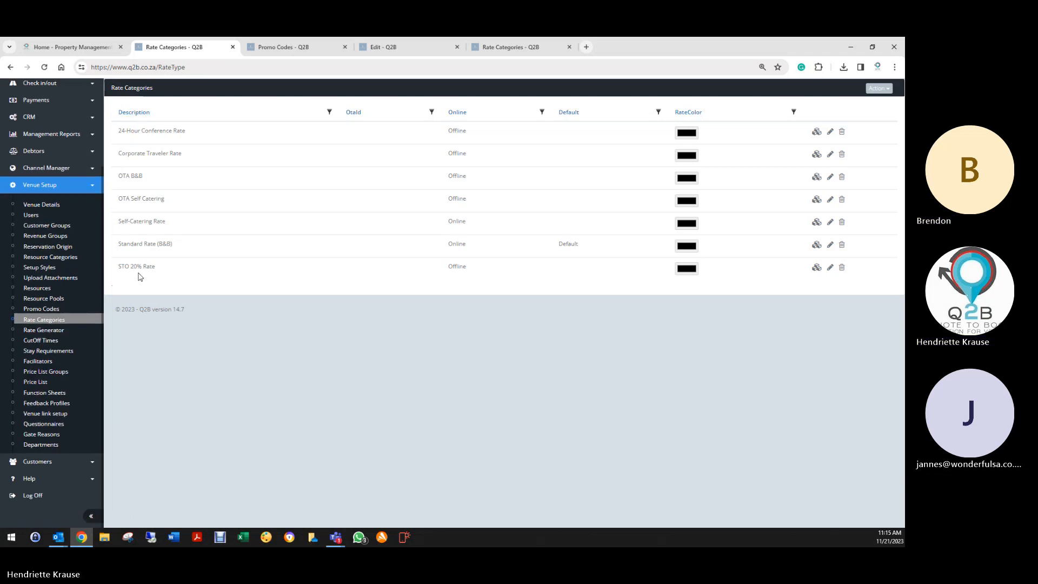
{"action": "left_click", "coordinate": [51, 334]}
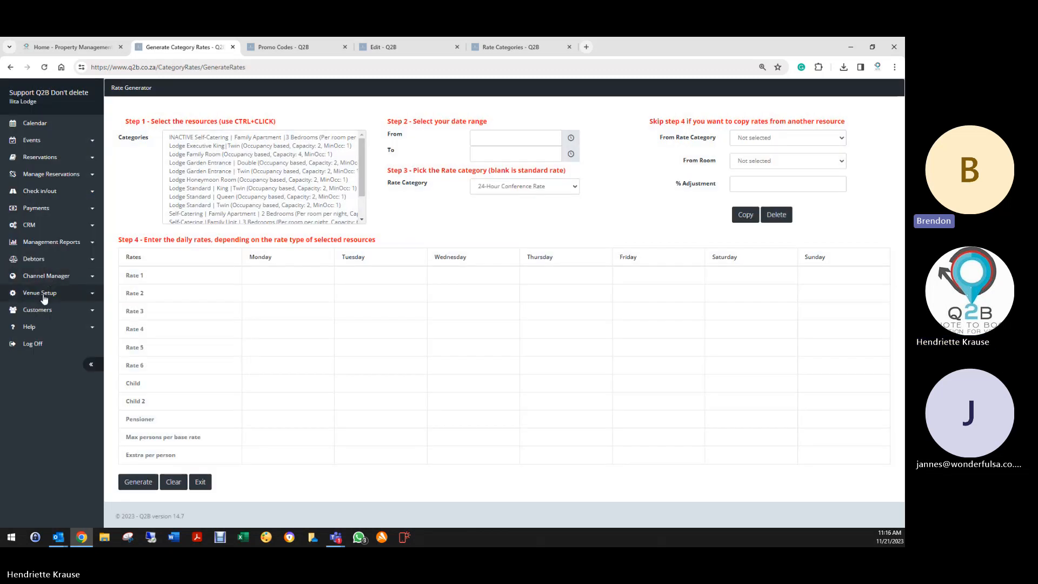
- Select the seven Lodge categories, from Executive King Twin to Standard Twin, in the Rate Generator
{"action": "left_click", "coordinate": [43, 295]}
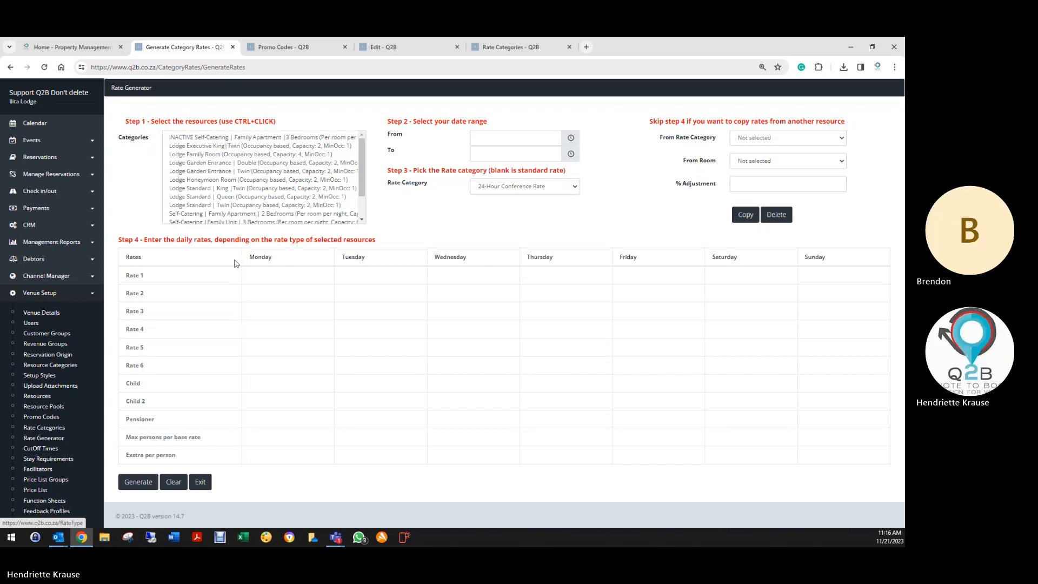
{"action": "left_click", "coordinate": [60, 439]}
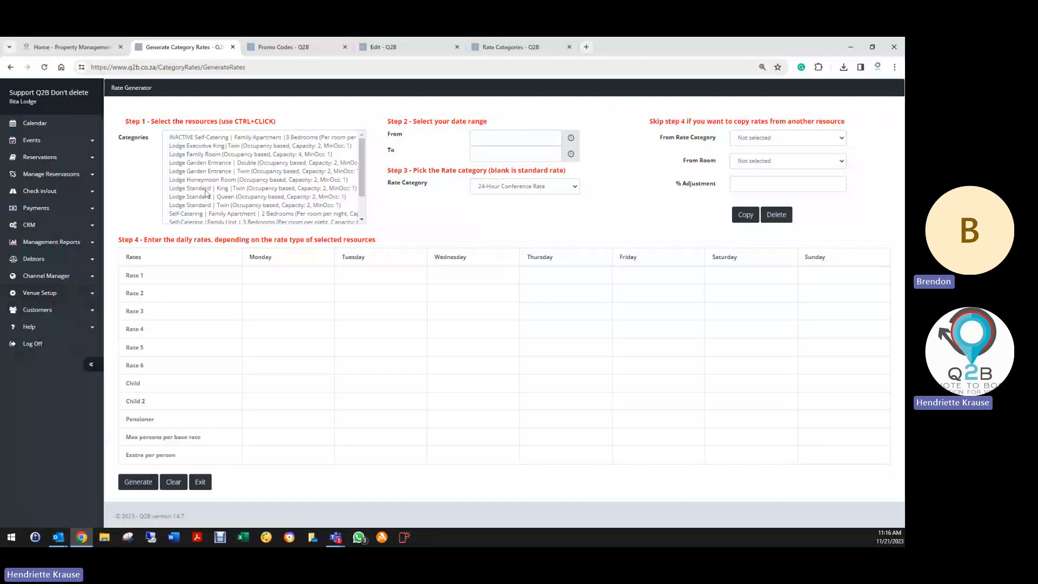
{"action": "scroll", "coordinate": [215, 197], "scroll_direction": "down", "scroll_amount": 1}
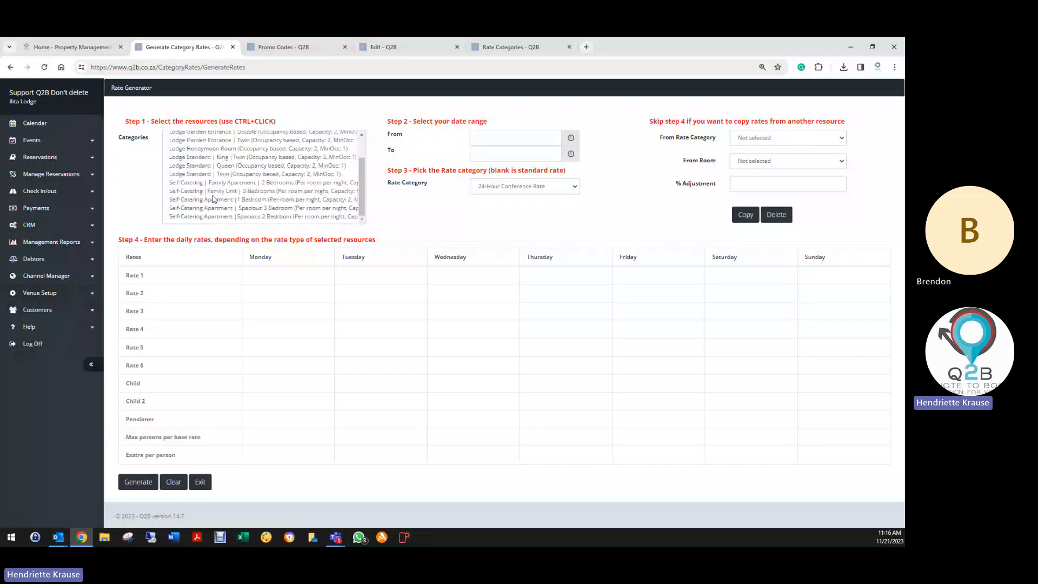
{"action": "scroll", "coordinate": [213, 199], "scroll_direction": "up", "scroll_amount": 1}
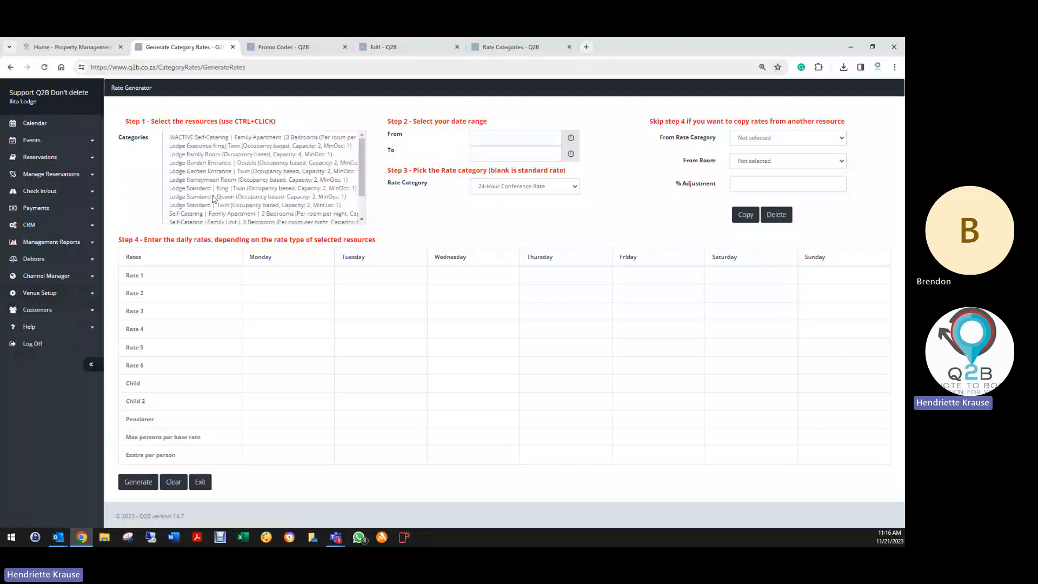
{"action": "left_click", "coordinate": [294, 146]}
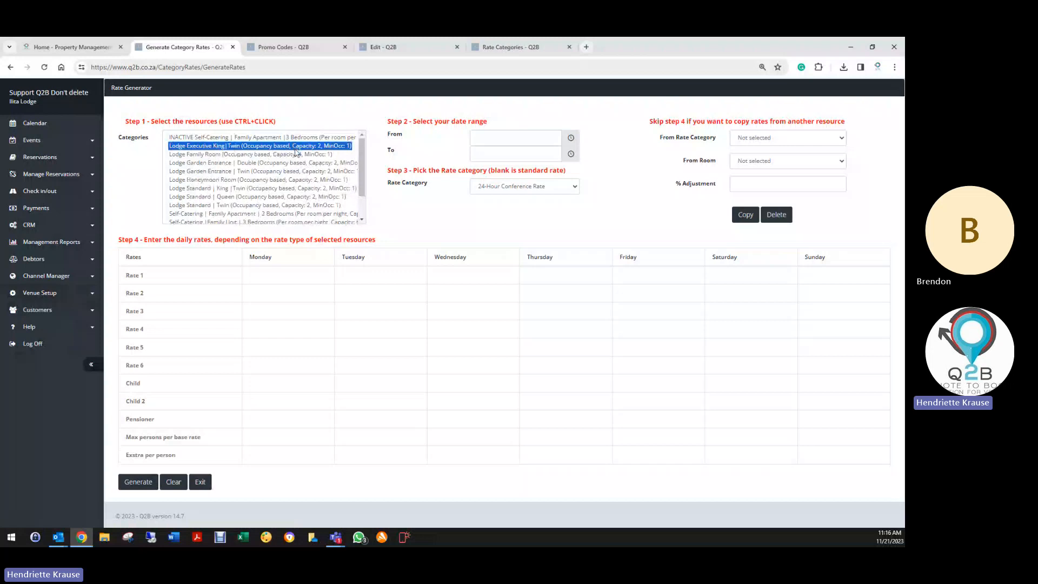
{"action": "left_click", "coordinate": [331, 163], "text": "ctrl"}
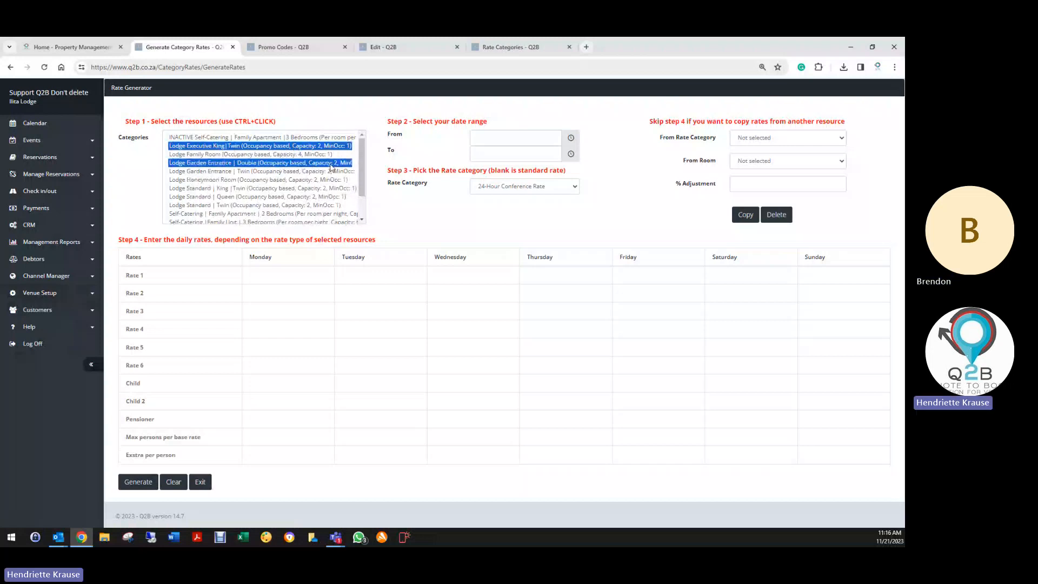
{"action": "left_click", "coordinate": [312, 171], "text": "ctrl"}
{"action": "left_click", "coordinate": [309, 180], "text": "ctrl"}
{"action": "left_click", "coordinate": [303, 188], "text": "ctrl"}
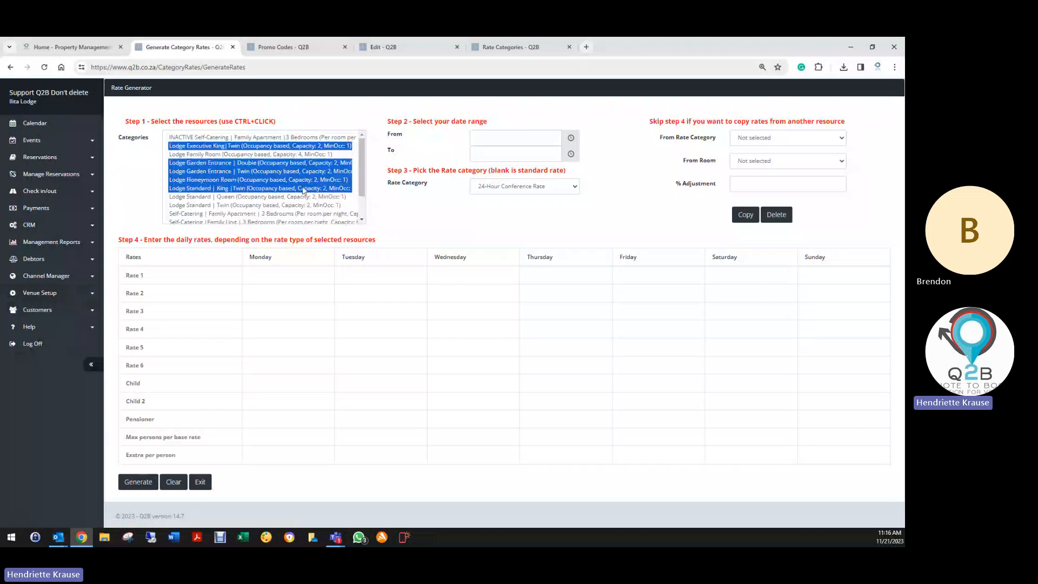
{"action": "left_click", "coordinate": [285, 196], "text": "ctrl"}
{"action": "left_click", "coordinate": [293, 205], "text": "ctrl"}
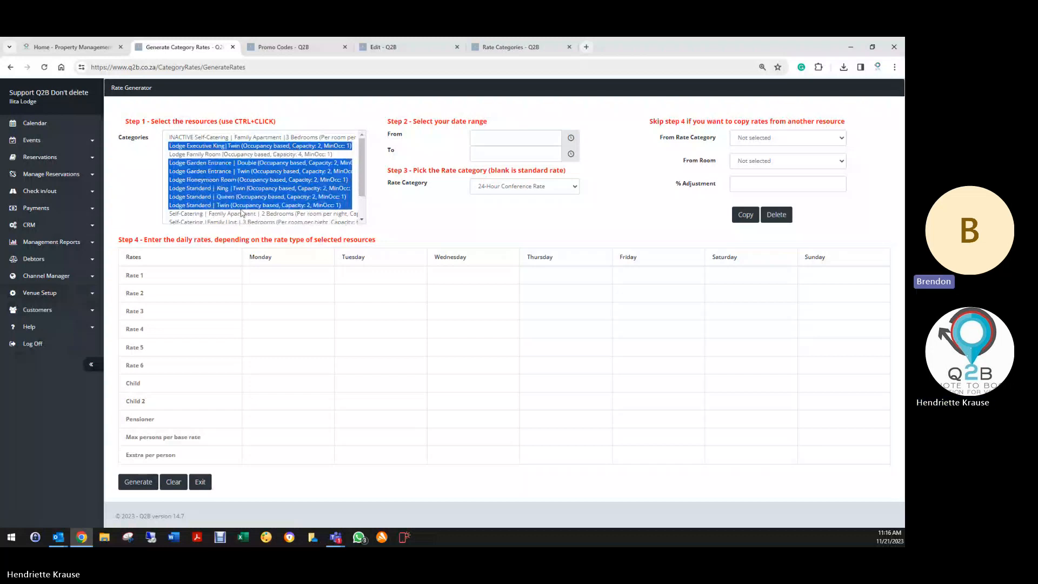
- Set dates 10/04/2024 to 29/03/2024 and the Standard Rate (B&B) rate category
{"action": "left_click", "coordinate": [489, 138]}
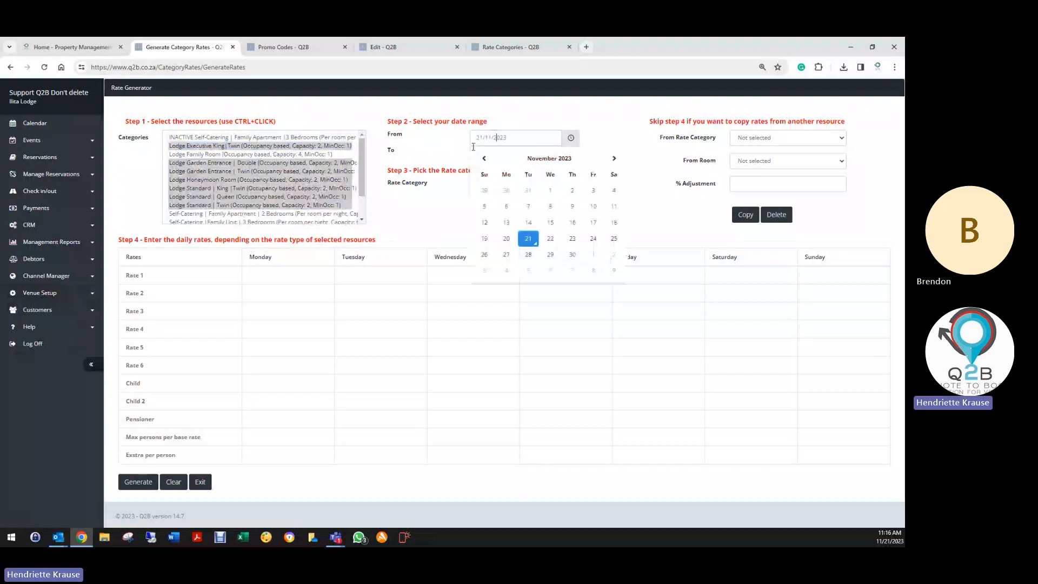
{"action": "left_click", "coordinate": [614, 159]}
{"action": "left_click", "coordinate": [614, 158]}
{"action": "left_click", "coordinate": [614, 159]}
{"action": "left_click", "coordinate": [614, 158]}
{"action": "left_click", "coordinate": [614, 158]}
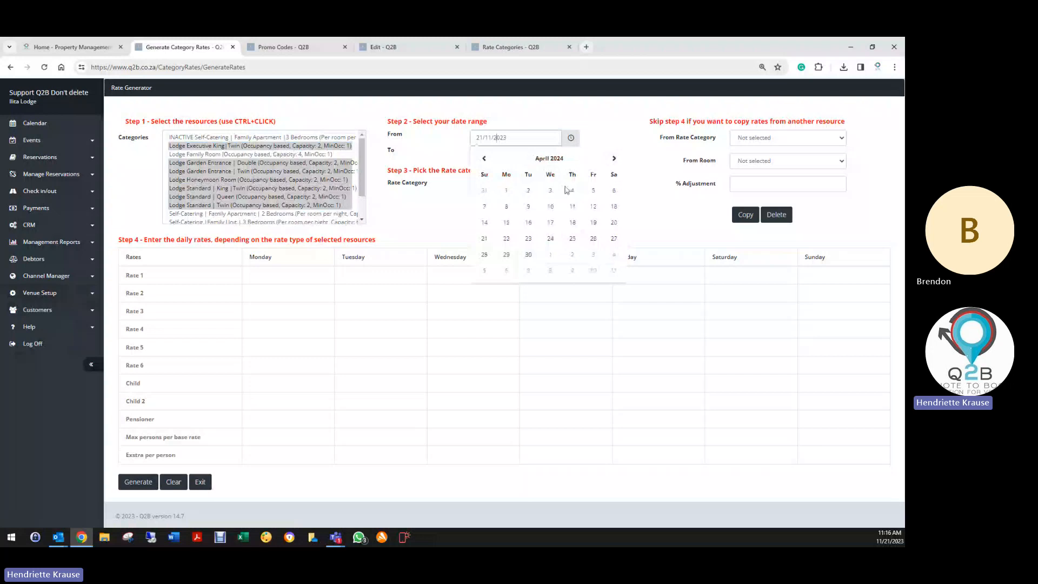
{"action": "left_click", "coordinate": [550, 206]}
{"action": "left_click", "coordinate": [487, 153]}
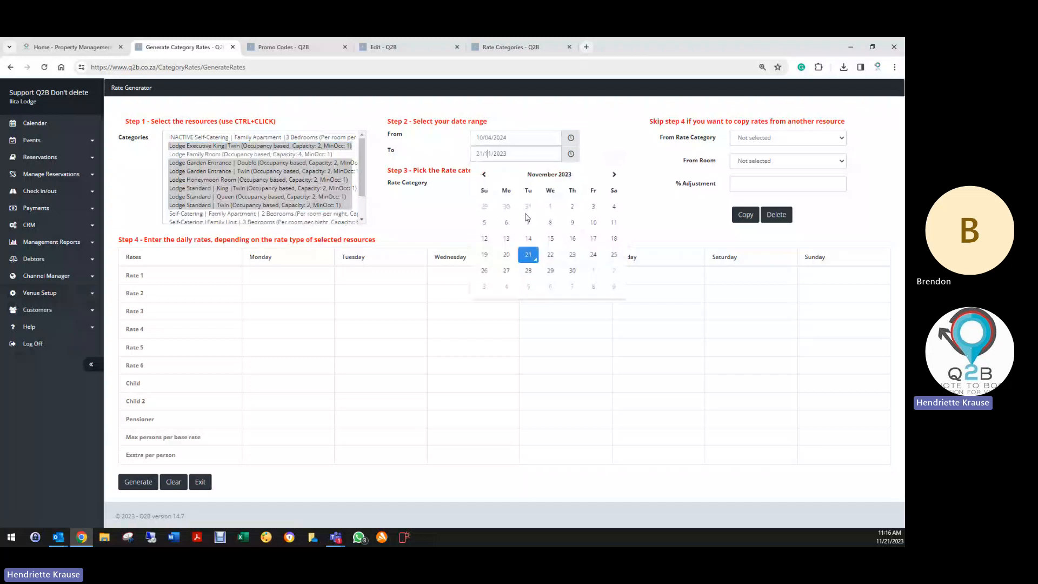
{"action": "left_click", "coordinate": [614, 174]}
{"action": "left_click", "coordinate": [614, 174]}
{"action": "left_click", "coordinate": [614, 174]}
{"action": "left_click", "coordinate": [614, 174]}
{"action": "left_click", "coordinate": [592, 271]}
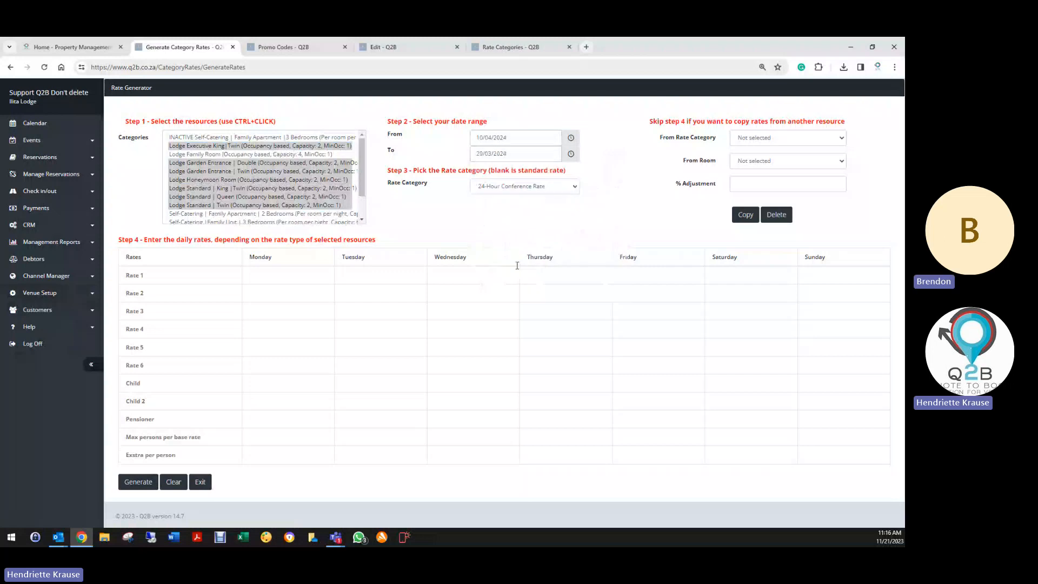
{"action": "left_click", "coordinate": [517, 187]}
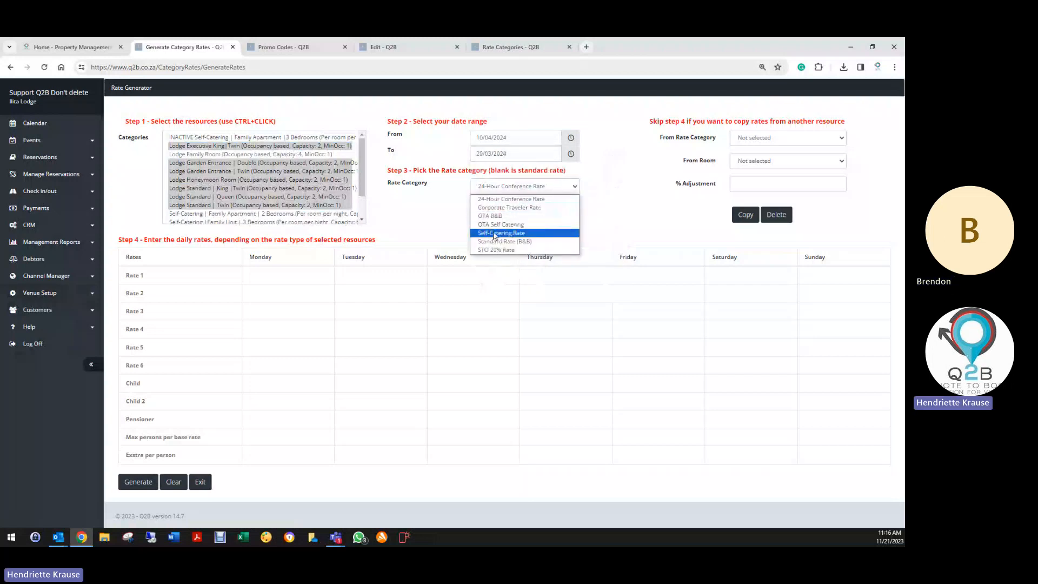
{"action": "left_click", "coordinate": [483, 243]}
- Enter daily Rate 1 of 1200 and Rate 2 of 1400
{"action": "left_click", "coordinate": [262, 277]}
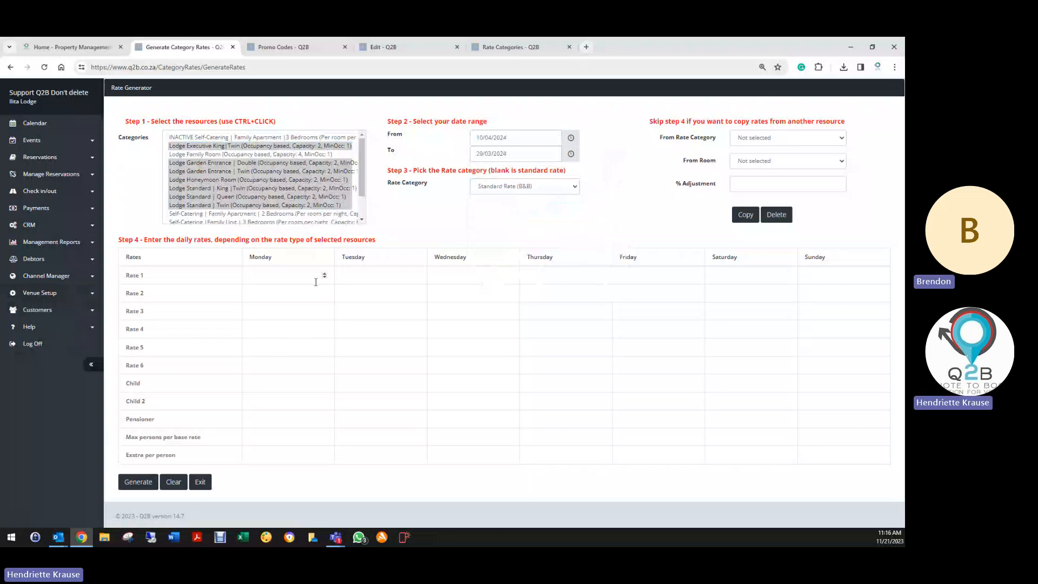
{"action": "type", "text": "1201200"}
{"action": "key", "text": "Tab"}
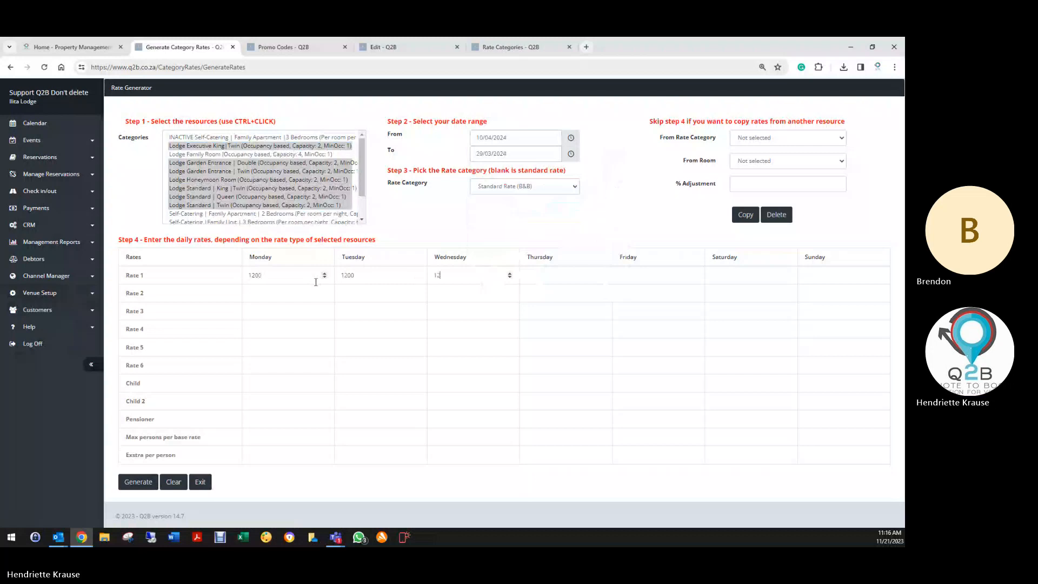
{"action": "type", "text": "1200"}
{"action": "key", "text": "Tab"}
{"action": "key", "text": "Tab"}
{"action": "type", "text": "1200"}
{"action": "key", "text": "Tab"}
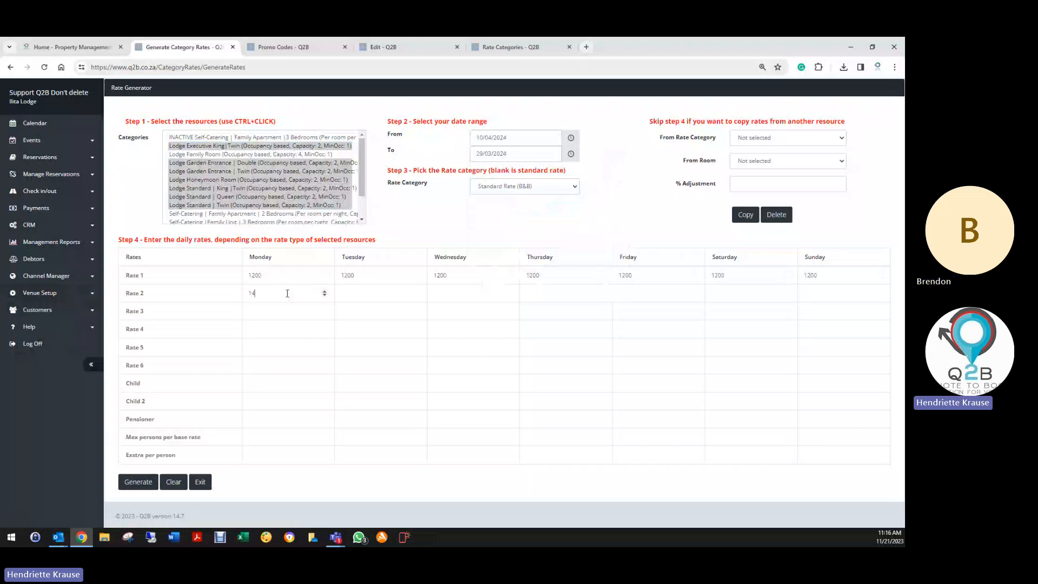
{"action": "key", "text": "Tab"}
{"action": "type", "text": "1400"}
{"action": "key", "text": "Tab"}
{"action": "type", "text": "14001400"}
{"action": "key", "text": "Tab"}
{"action": "type", "text": "1400"}
{"action": "key", "text": "Tab"}
{"action": "type", "text": "1400"}
{"action": "key", "text": "Tab"}
{"action": "type", "text": "140"}
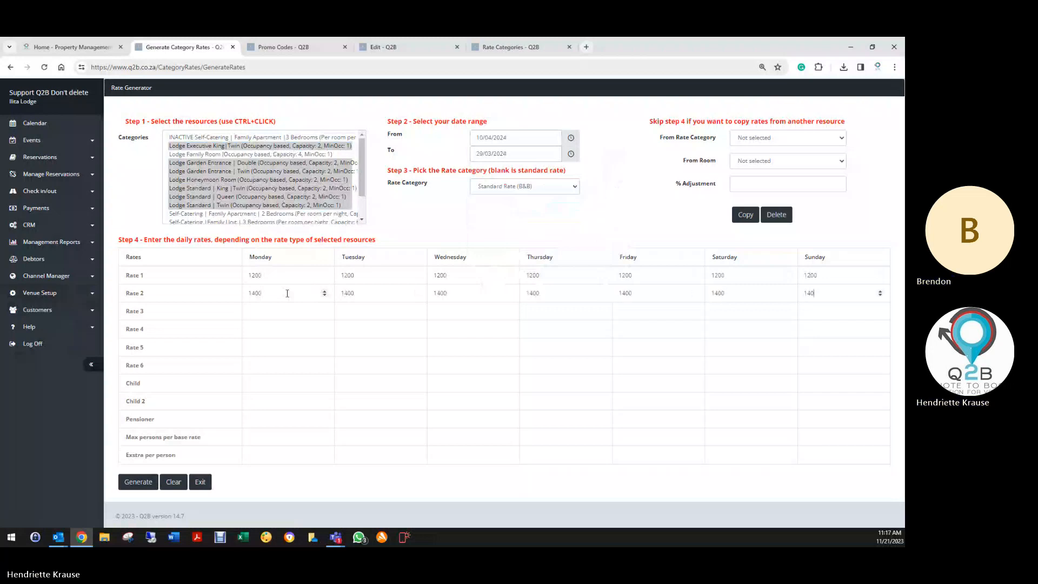
- Enter Child rates of 150 and Child 2 rates of 250, then clear the form
{"action": "left_click", "coordinate": [274, 378]}
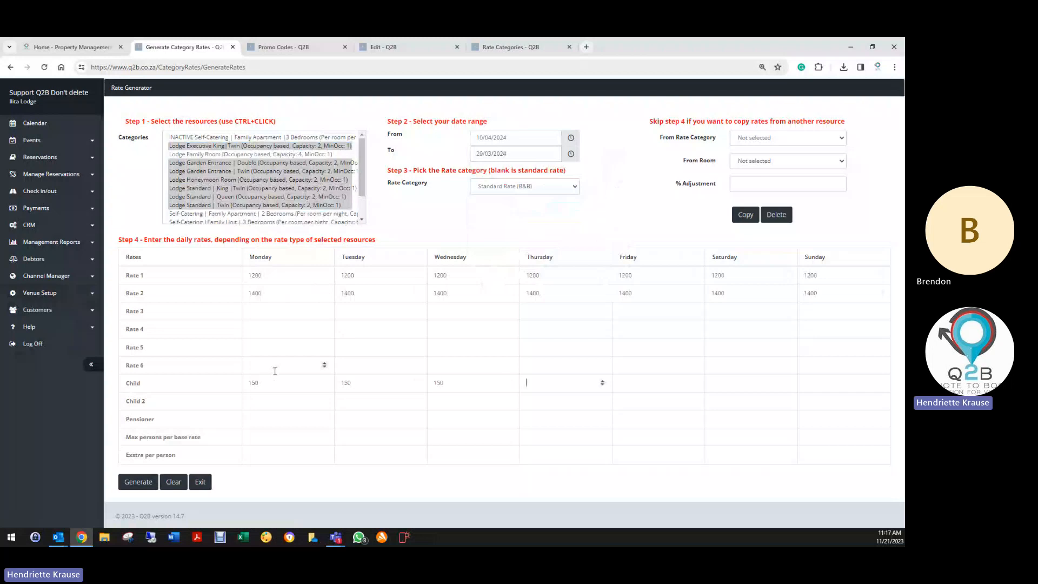
{"action": "type", "text": "150"}
{"action": "key", "text": "Tab"}
{"action": "type", "text": "150"}
{"action": "key", "text": "Tab"}
{"action": "type", "text": "15"}
{"action": "left_click", "coordinate": [259, 403]}
{"action": "type", "text": "250"}
{"action": "key", "text": "Tab"}
{"action": "type", "text": "250"}
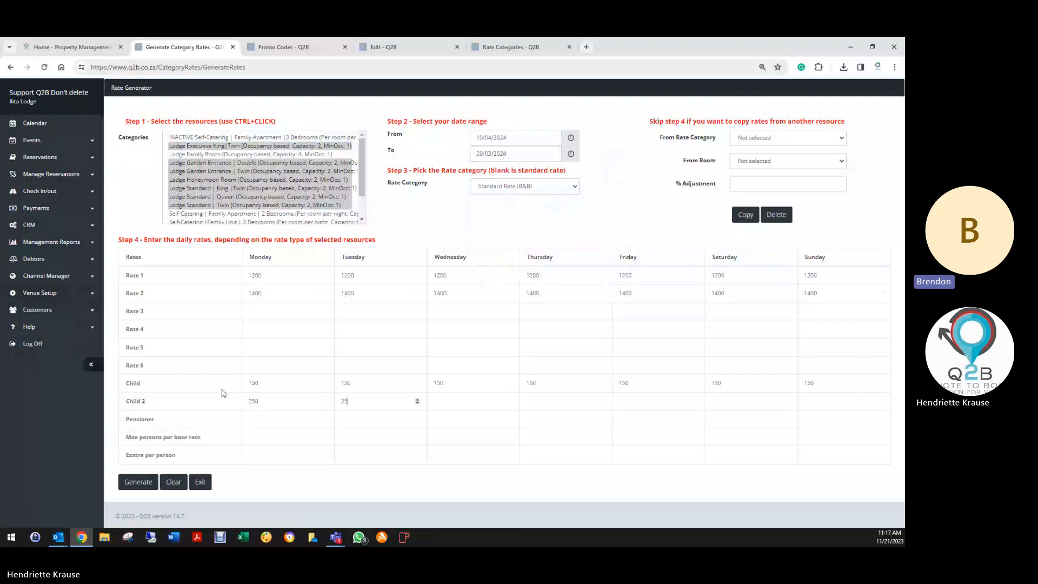
{"action": "key", "text": "Tab"}
{"action": "type", "text": "250"}
{"action": "key", "text": "Tab"}
{"action": "type", "text": "250"}
{"action": "key", "text": "Tab"}
{"action": "type", "text": "250"}
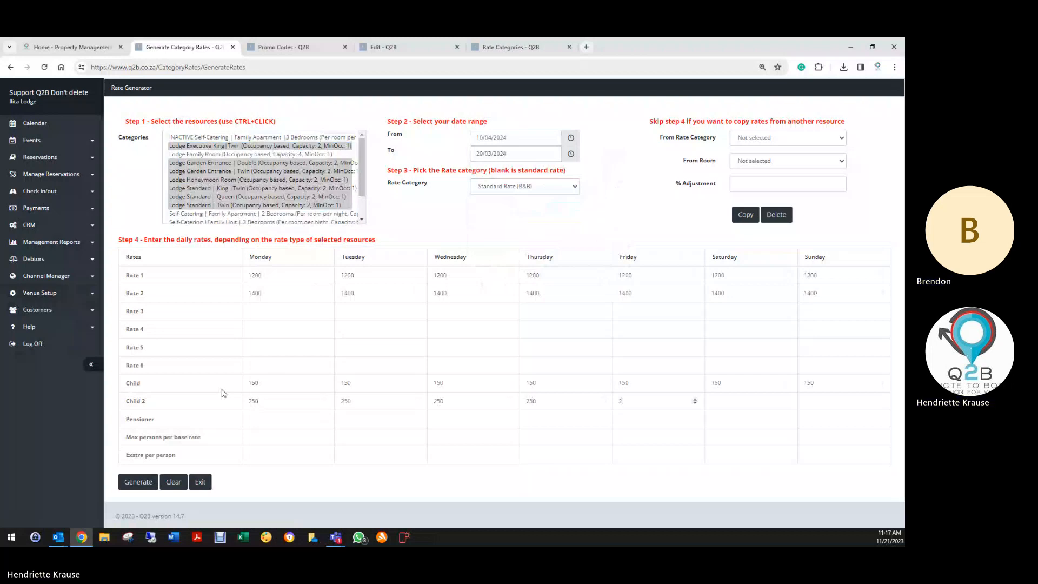
{"action": "key", "text": "Tab"}
{"action": "type", "text": "2"}
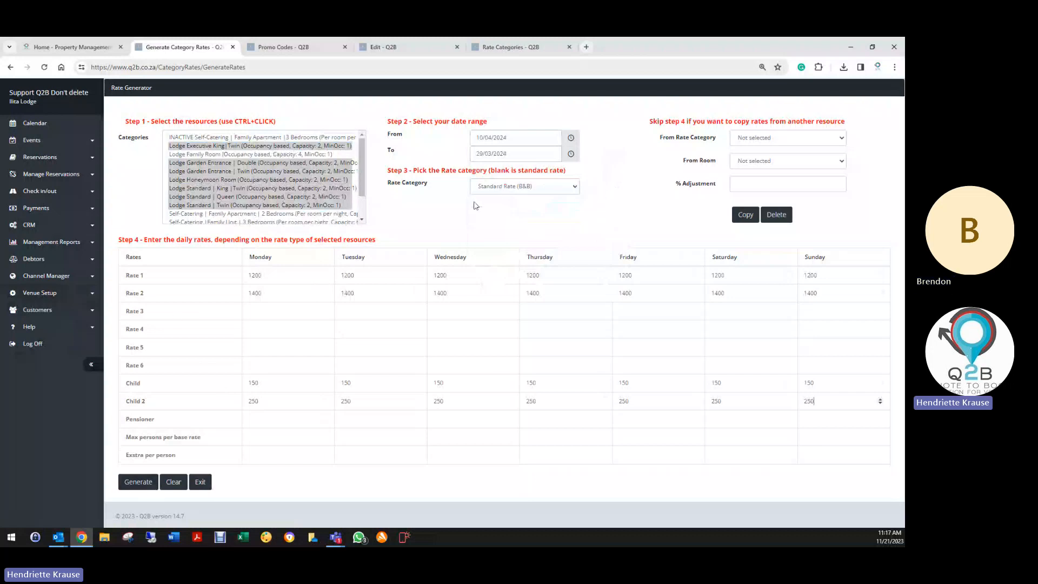
{"action": "left_click", "coordinate": [181, 490]}
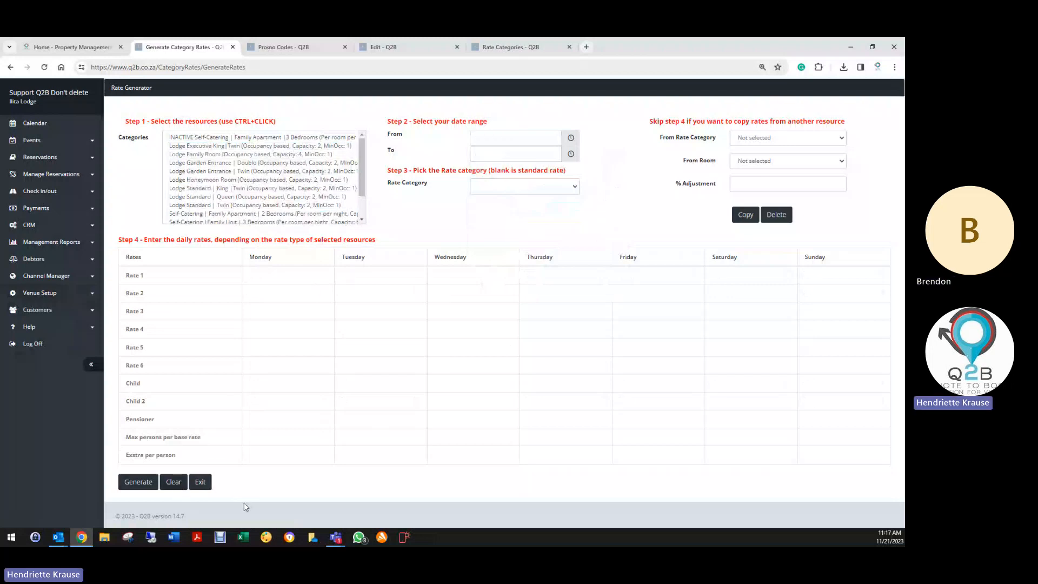
- Exit the Rate Generator back to the Resource Categories list
{"action": "left_click", "coordinate": [200, 481]}
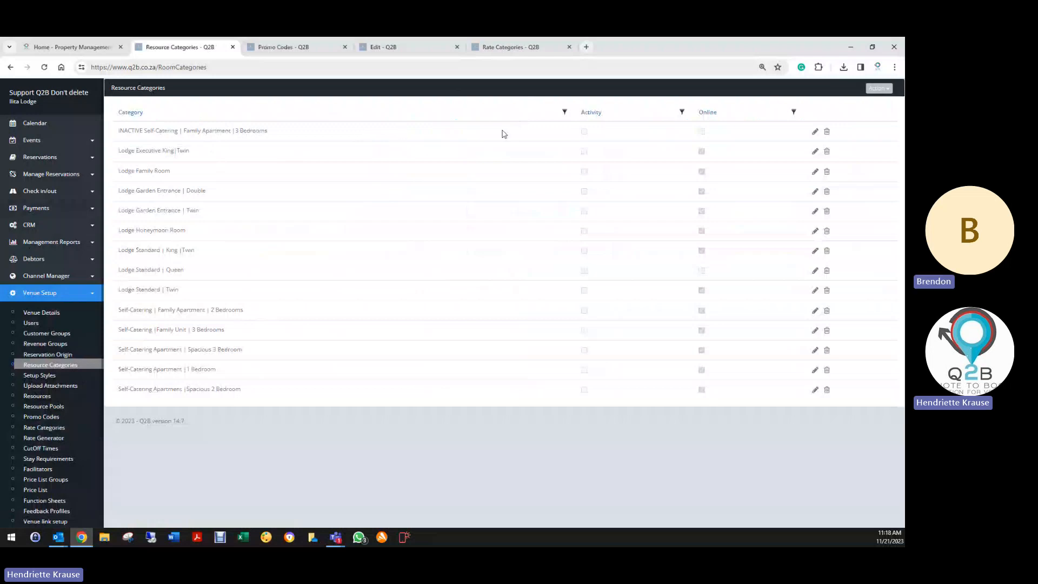
{"action": "left_click", "coordinate": [45, 68]}
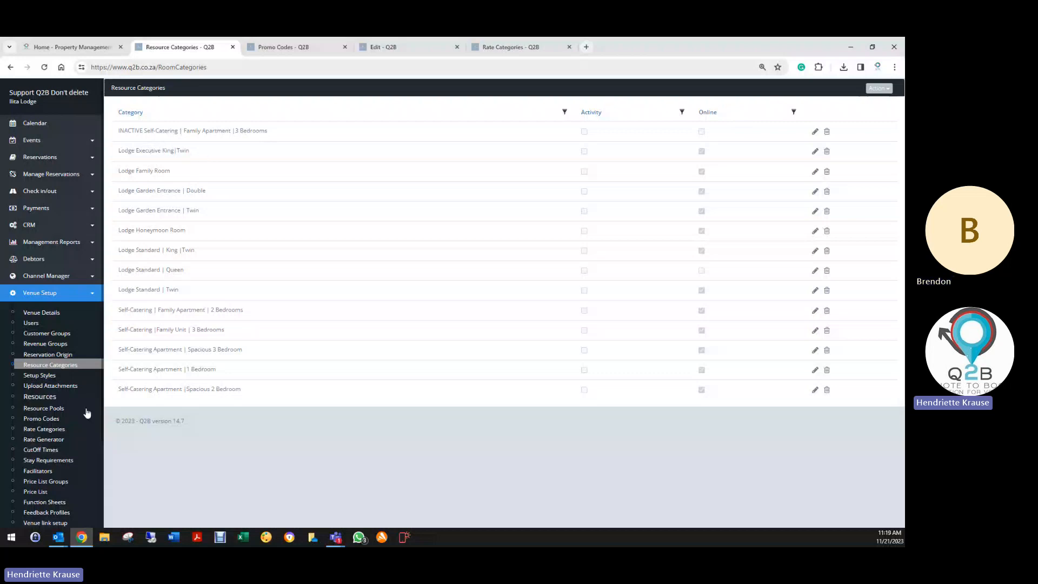
{"action": "scroll", "coordinate": [52, 400], "scroll_direction": "down", "scroll_amount": 2}
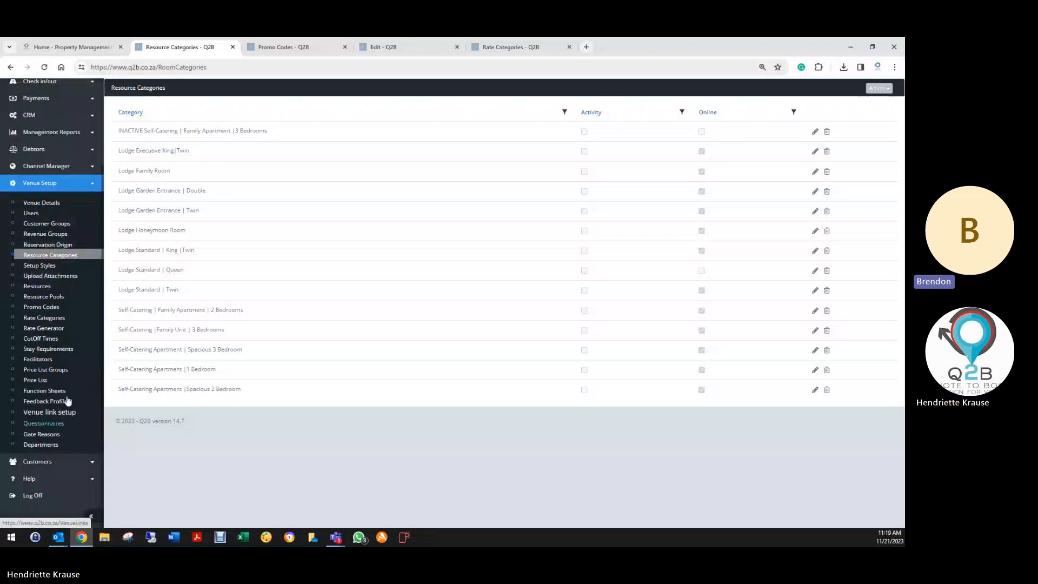
- Pass through the rate generator and room planner, then open Venue Setup's empty CutOff Times list
{"action": "left_click", "coordinate": [45, 329]}
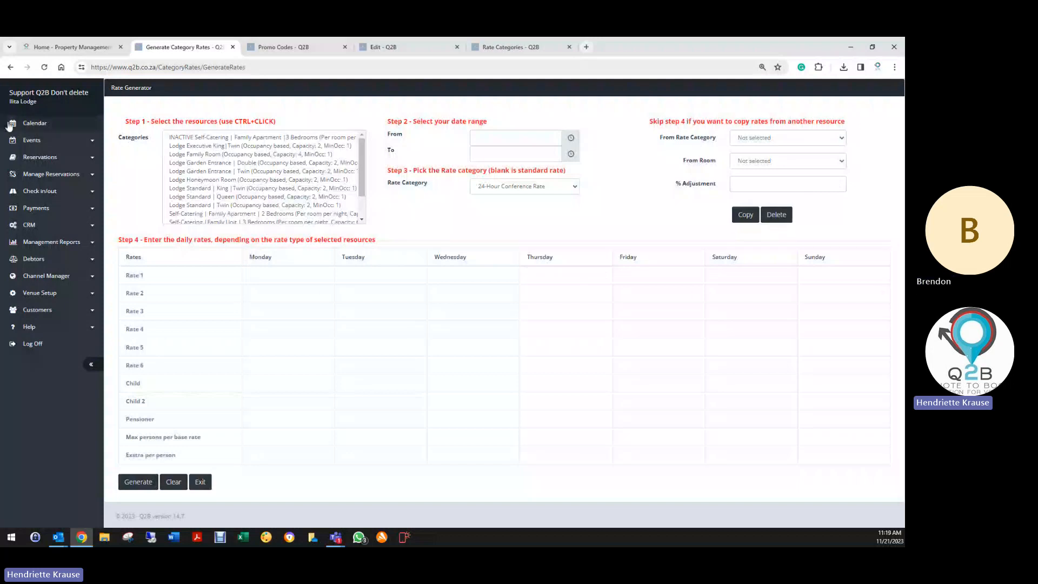
{"action": "left_click", "coordinate": [38, 158]}
{"action": "left_click", "coordinate": [46, 292]}
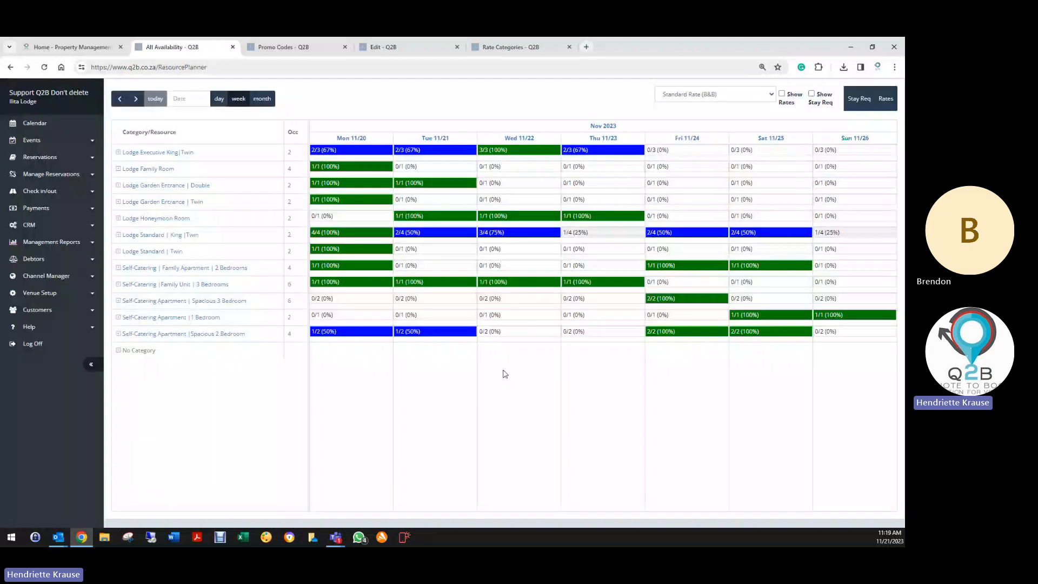
{"action": "left_click", "coordinate": [61, 293]}
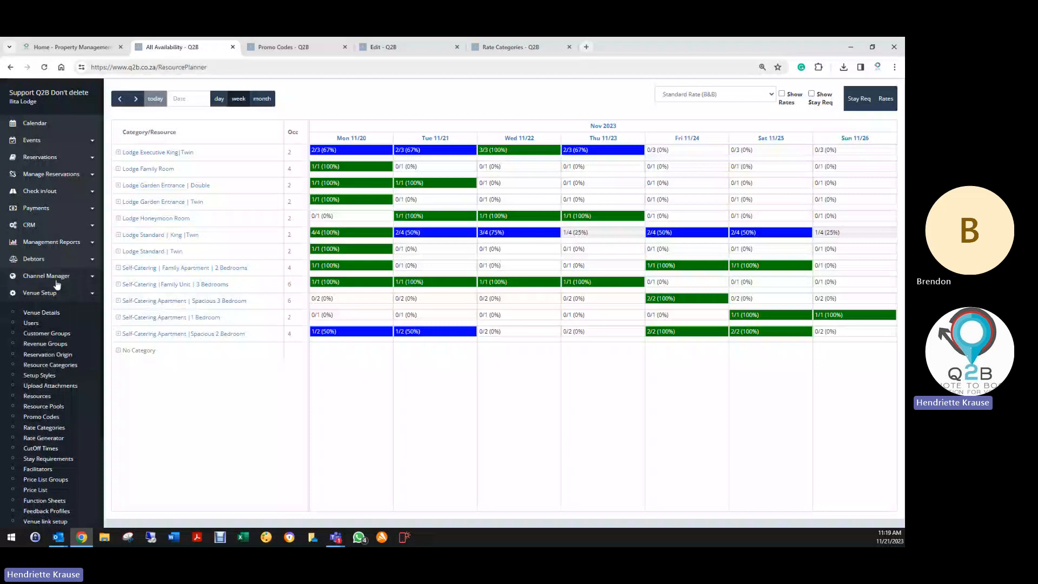
{"action": "scroll", "coordinate": [36, 444], "scroll_direction": "down", "scroll_amount": 2}
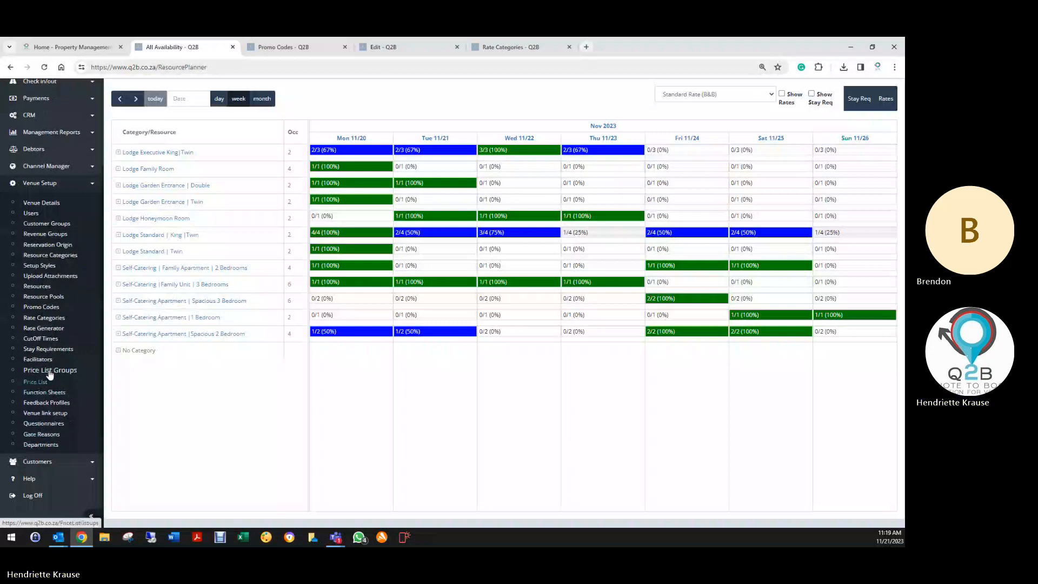
{"action": "left_click", "coordinate": [38, 340]}
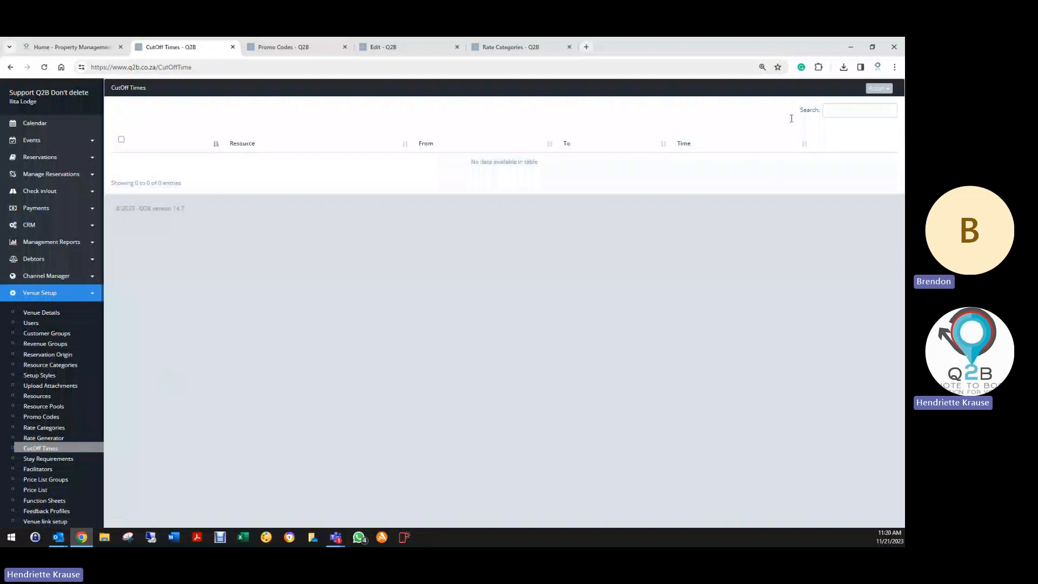
- Show the CutOff Times Action menu with Create New and Delete Selected
{"action": "left_click", "coordinate": [881, 91]}
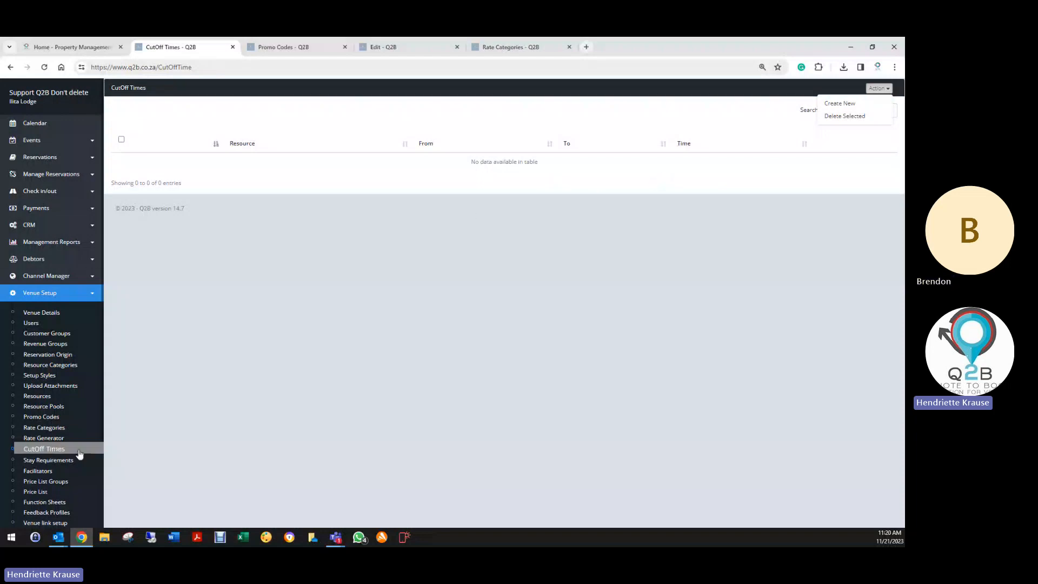
{"action": "scroll", "coordinate": [73, 451], "scroll_direction": "down", "scroll_amount": 2}
- Choose Generate For Categories under Stay Requirements to reach the Minimum Stay Generator
{"action": "left_click", "coordinate": [65, 352]}
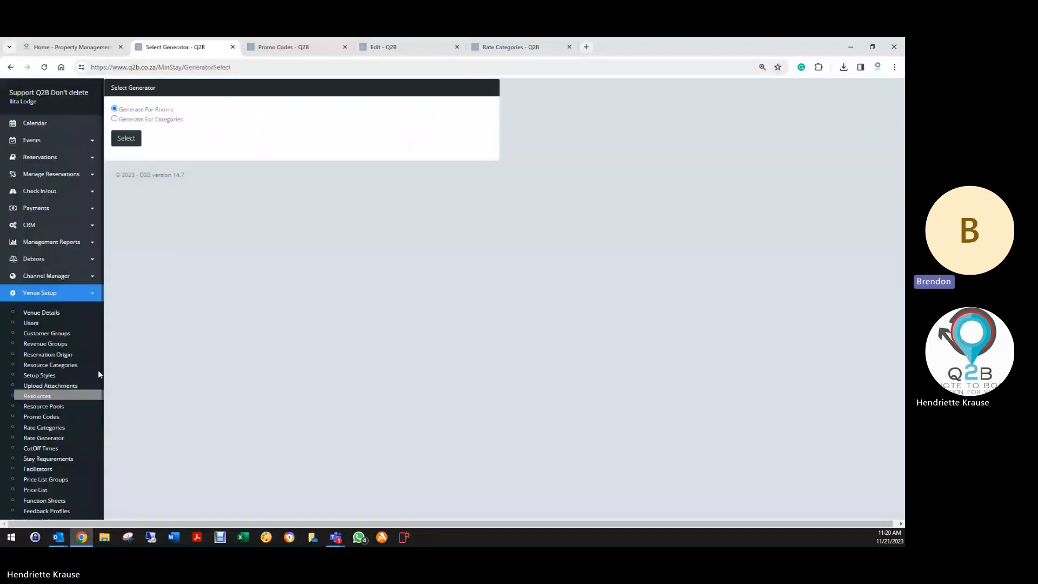
{"action": "scroll", "coordinate": [50, 415], "scroll_direction": "down", "scroll_amount": 2}
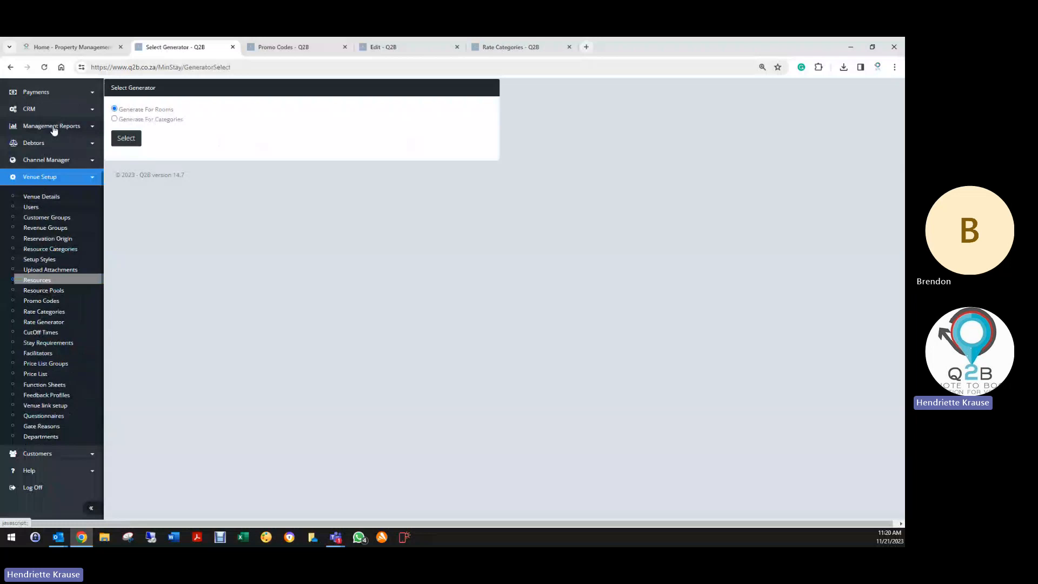
{"action": "scroll", "coordinate": [51, 128], "scroll_direction": "up", "scroll_amount": 3}
{"action": "left_click", "coordinate": [41, 157]}
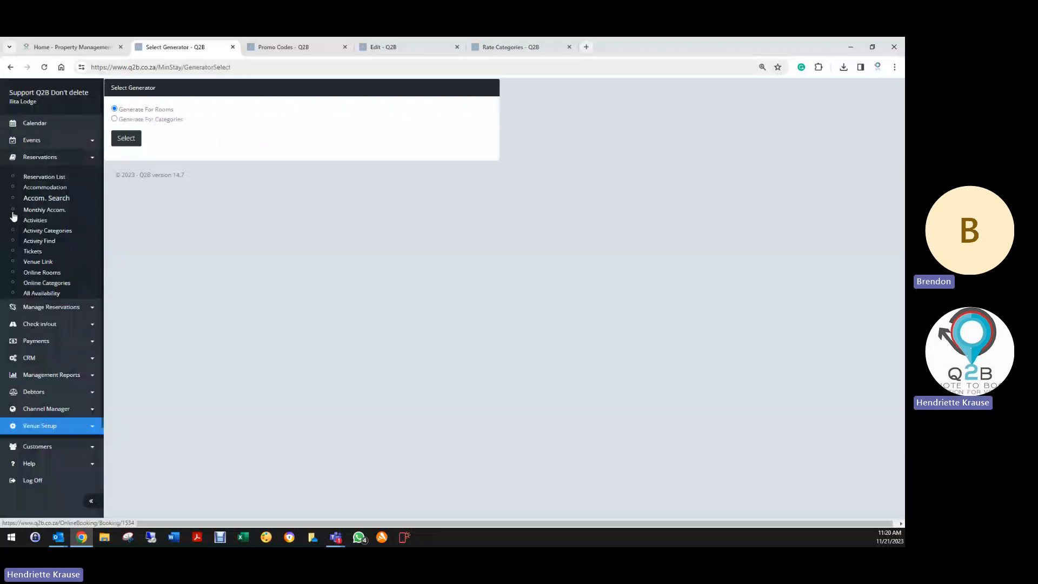
{"action": "left_click", "coordinate": [42, 427]}
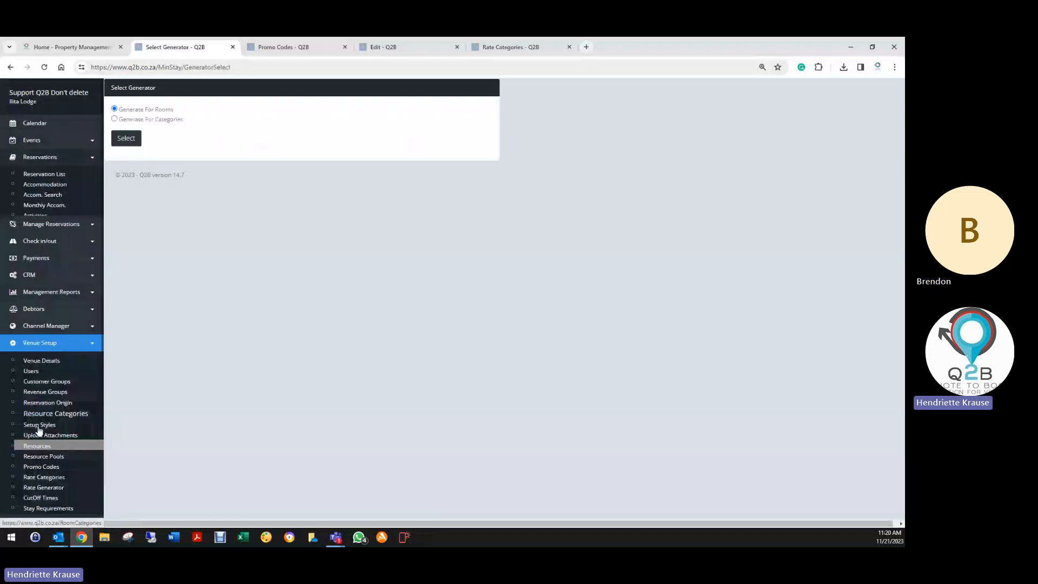
{"action": "scroll", "coordinate": [44, 417], "scroll_direction": "down", "scroll_amount": 3}
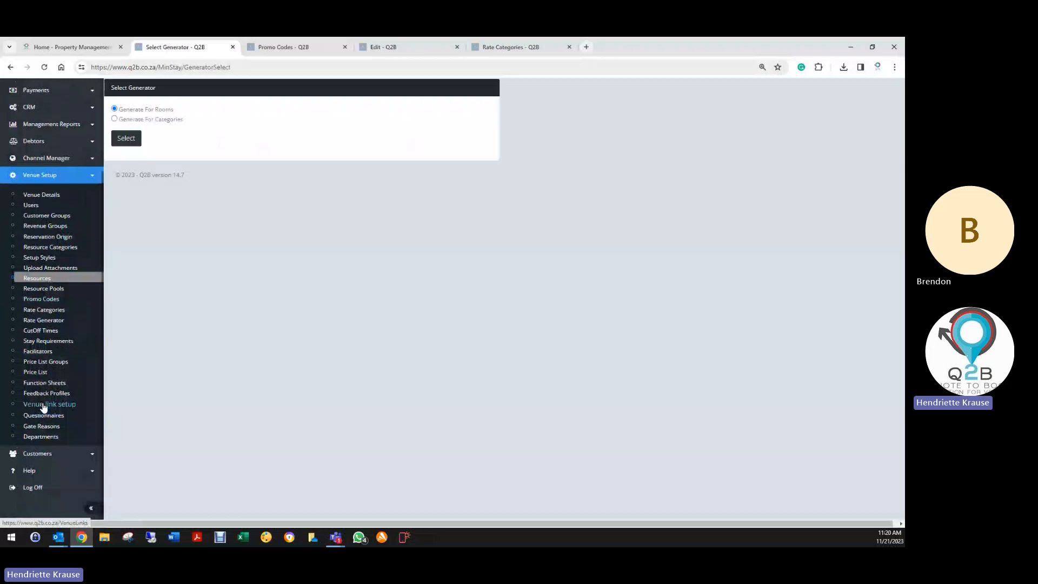
{"action": "left_click", "coordinate": [51, 342]}
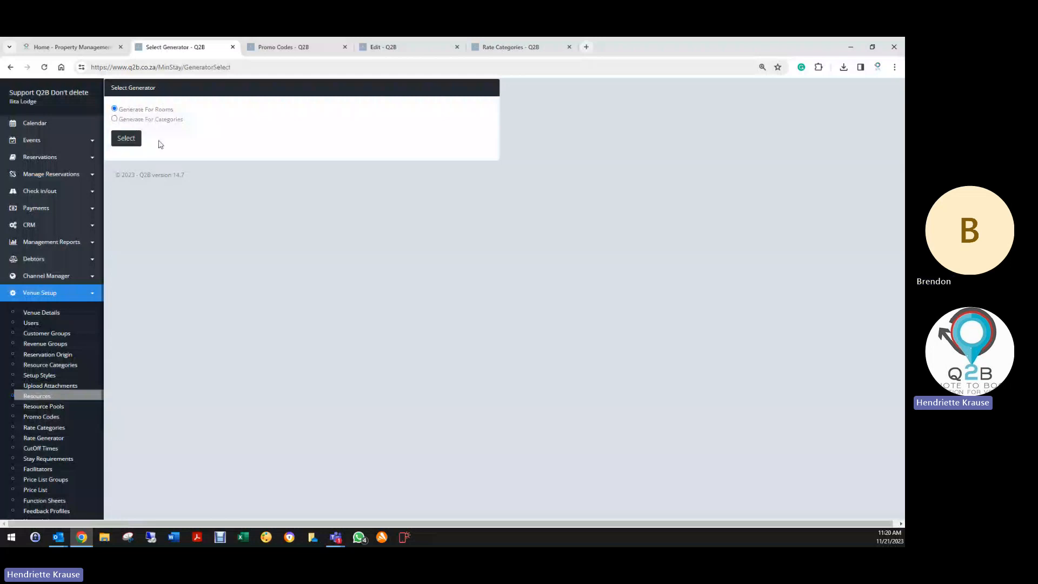
{"action": "left_click", "coordinate": [114, 119]}
{"action": "left_click", "coordinate": [128, 141]}
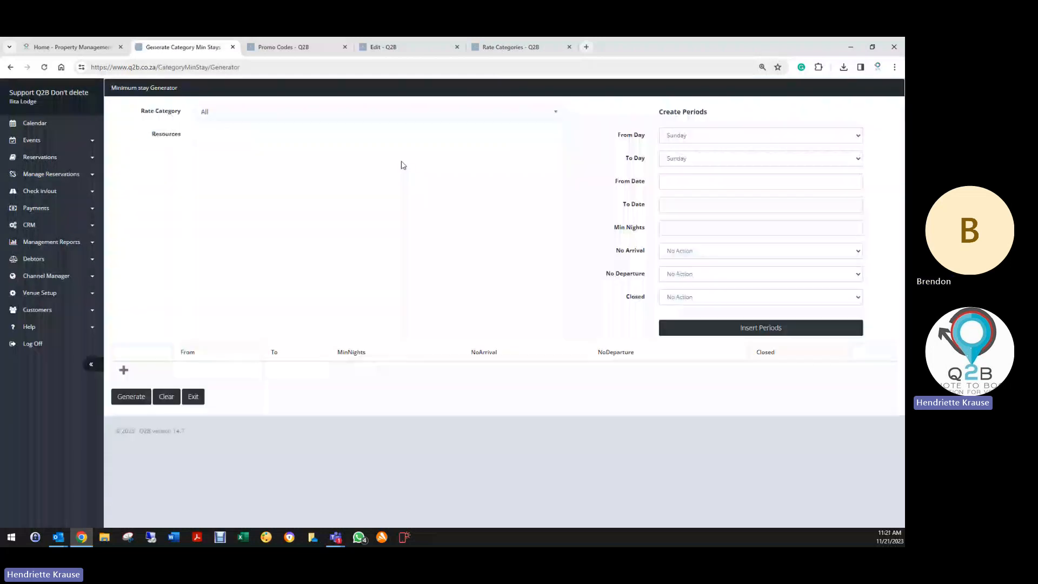
- Choose Standard Rate (B&B) and add all eight Lodge rooms as resources
{"action": "left_click", "coordinate": [259, 111]}
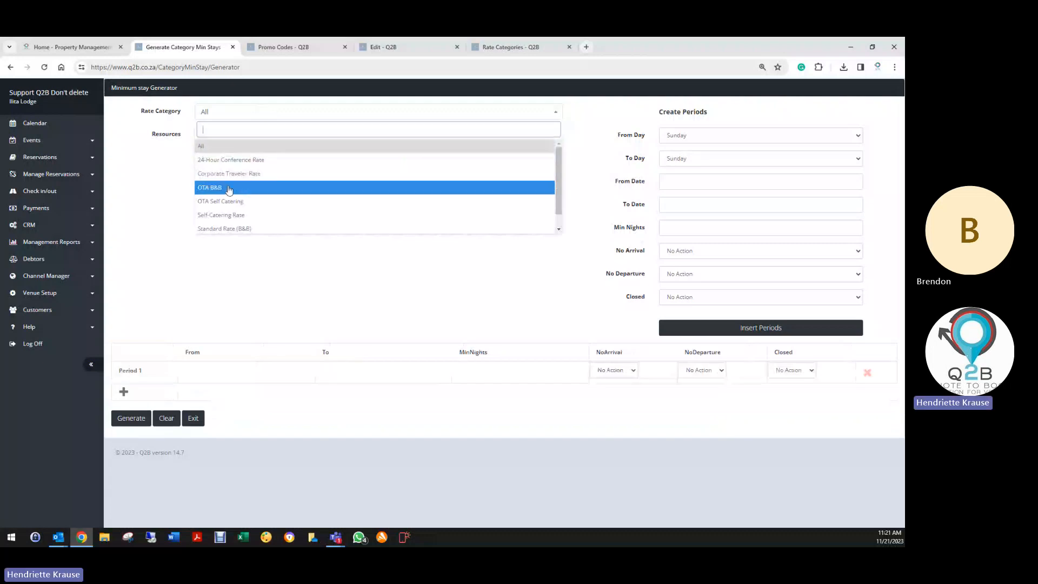
{"action": "left_click", "coordinate": [226, 229]}
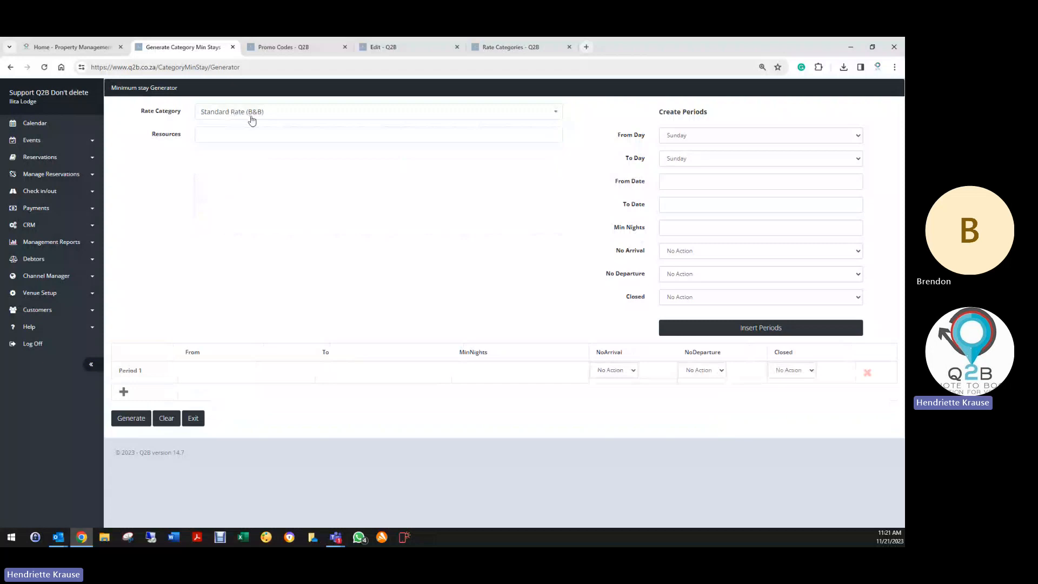
{"action": "left_click", "coordinate": [251, 134]}
{"action": "left_click", "coordinate": [247, 168]}
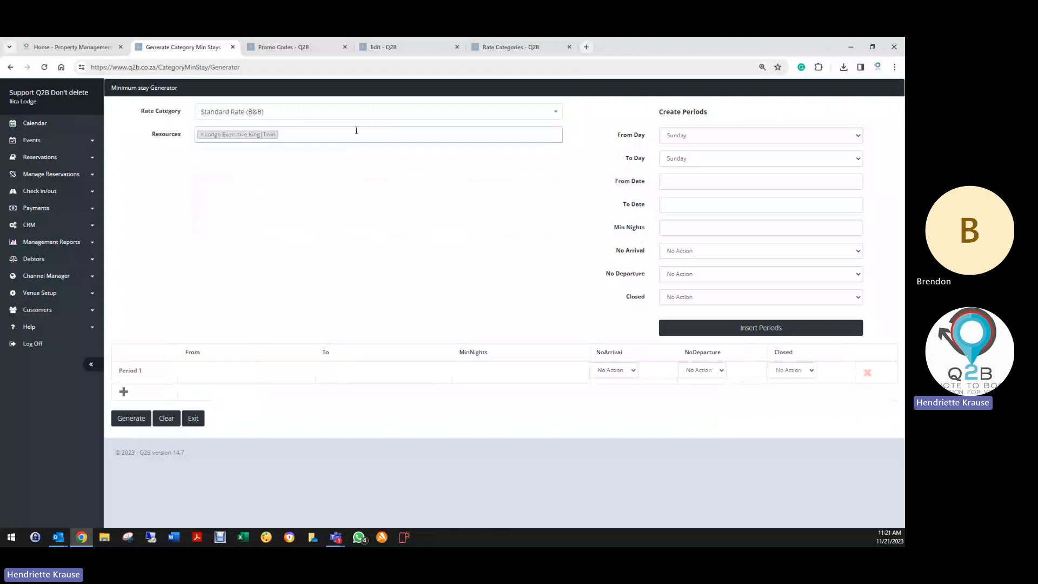
{"action": "left_click", "coordinate": [354, 134]}
{"action": "left_click", "coordinate": [314, 181]}
{"action": "left_click", "coordinate": [383, 136]}
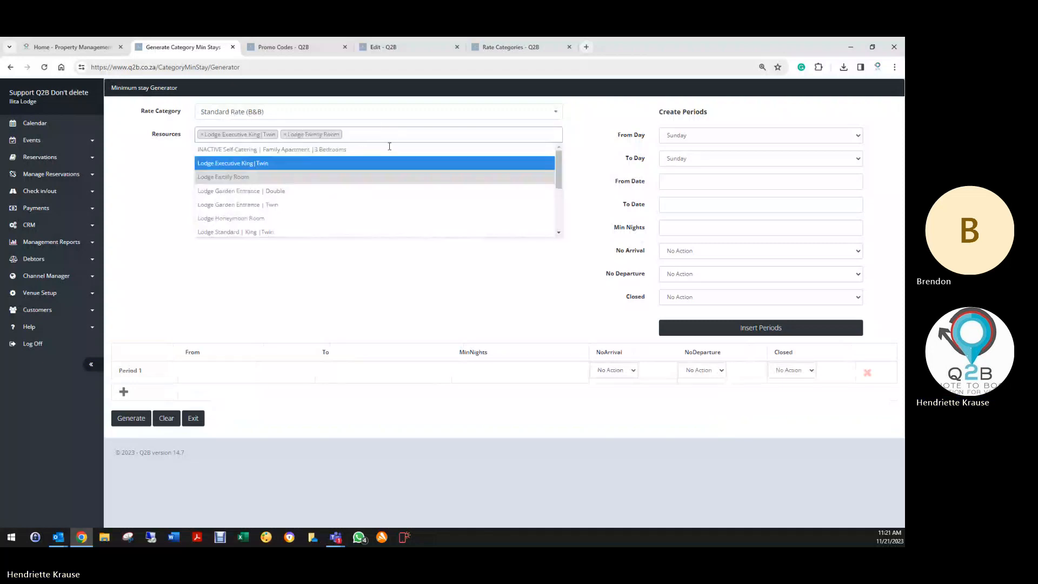
{"action": "left_click", "coordinate": [342, 194]}
{"action": "left_click", "coordinate": [468, 135]}
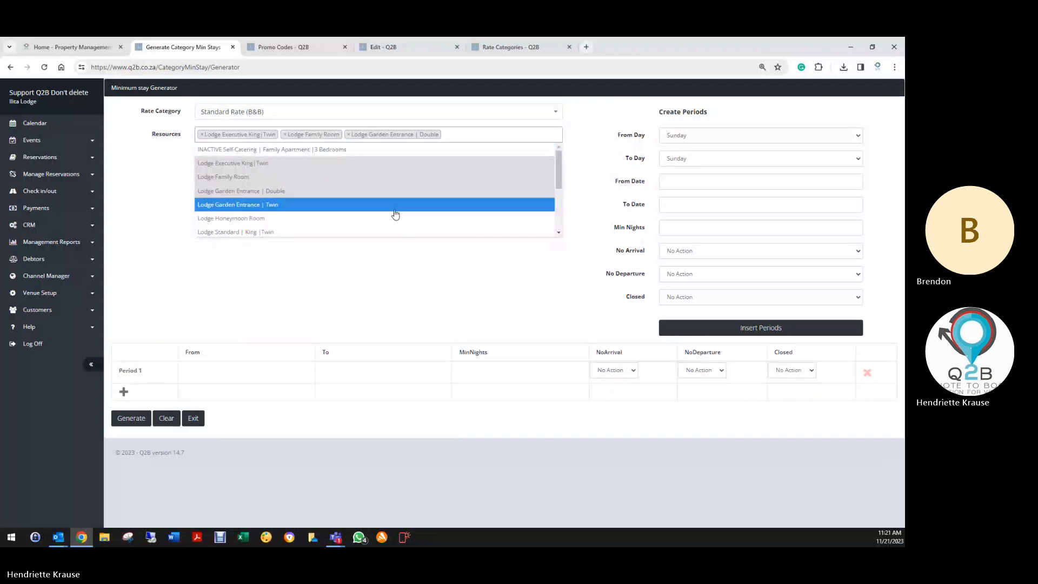
{"action": "left_click", "coordinate": [394, 205]}
{"action": "left_click", "coordinate": [543, 135]}
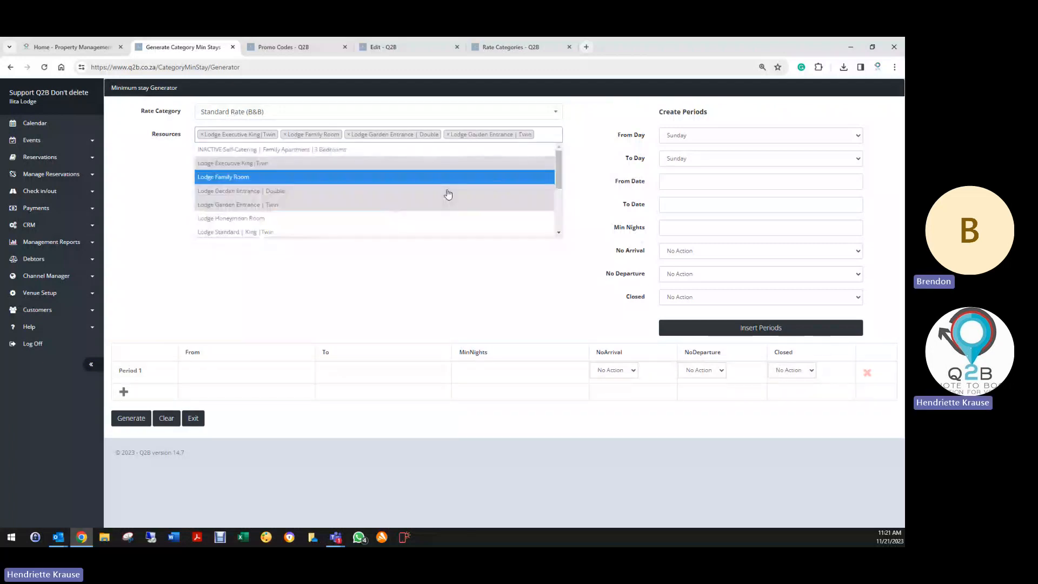
{"action": "left_click", "coordinate": [316, 218]}
{"action": "left_click", "coordinate": [317, 232]}
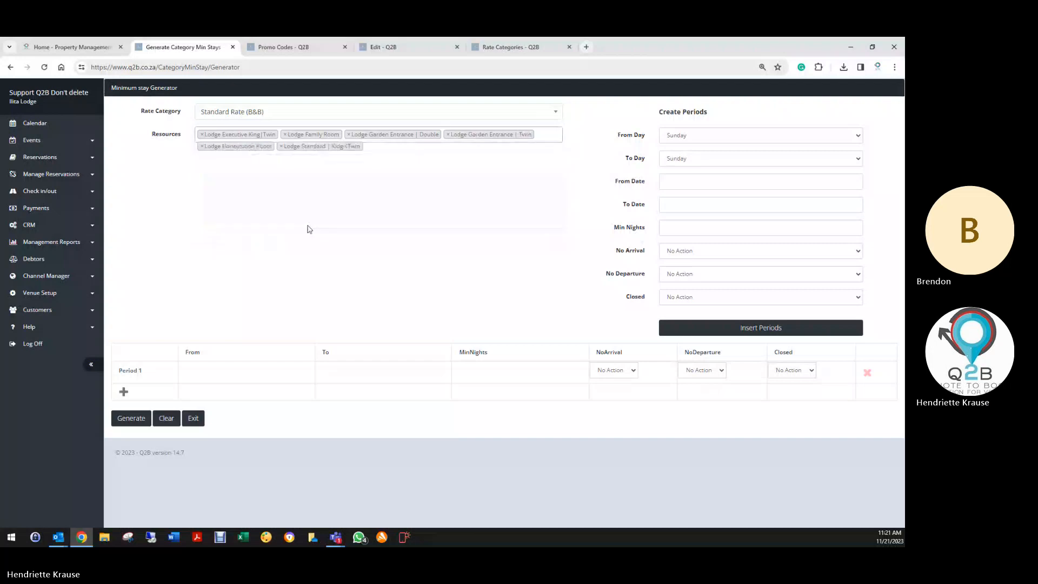
{"action": "left_click", "coordinate": [523, 148]}
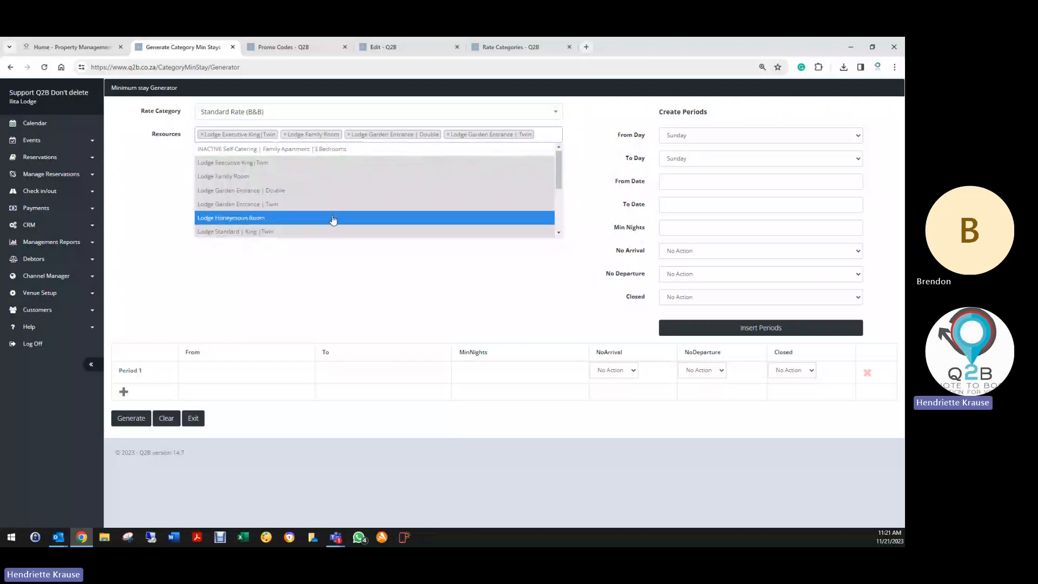
{"action": "left_click", "coordinate": [272, 213]}
{"action": "left_click", "coordinate": [540, 136]}
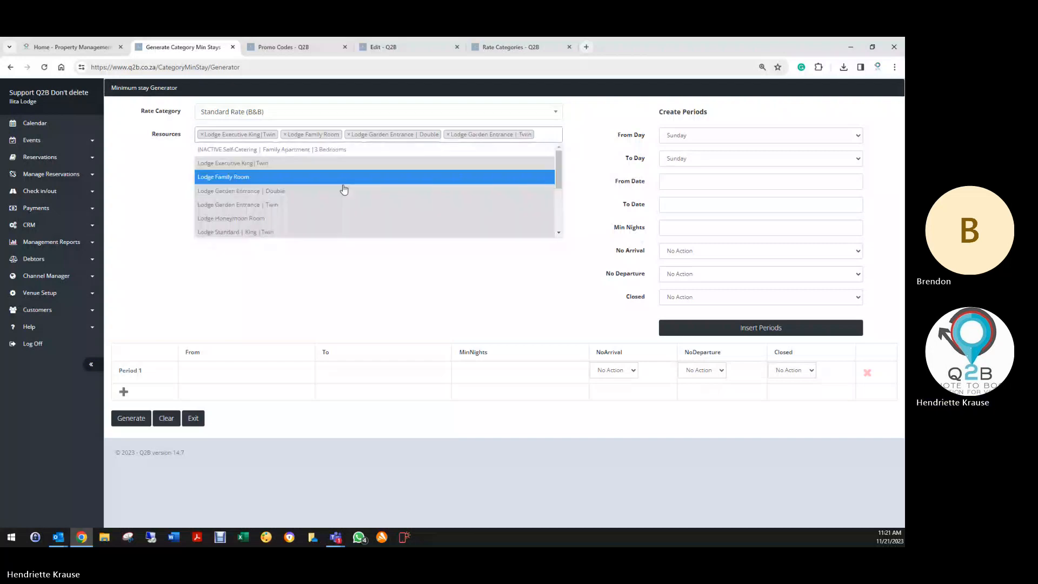
{"action": "scroll", "coordinate": [280, 215], "scroll_direction": "down", "scroll_amount": 5}
{"action": "left_click", "coordinate": [263, 173]}
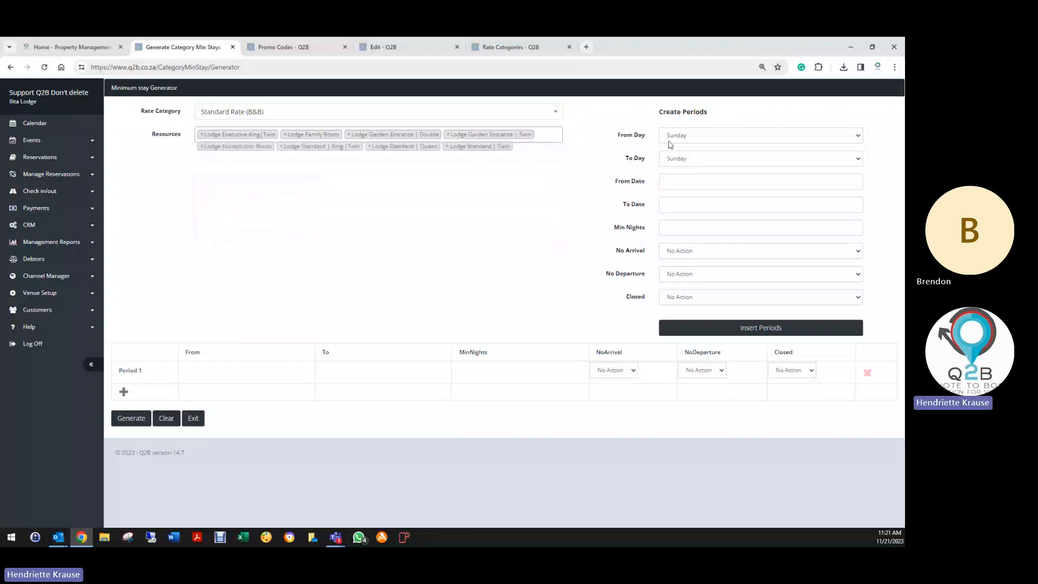
- Set From Day Friday, dates 21/11/2023 to 30/11/2024, and minimum 3 nights
{"action": "left_click", "coordinate": [670, 140]}
{"action": "left_click", "coordinate": [681, 187]}
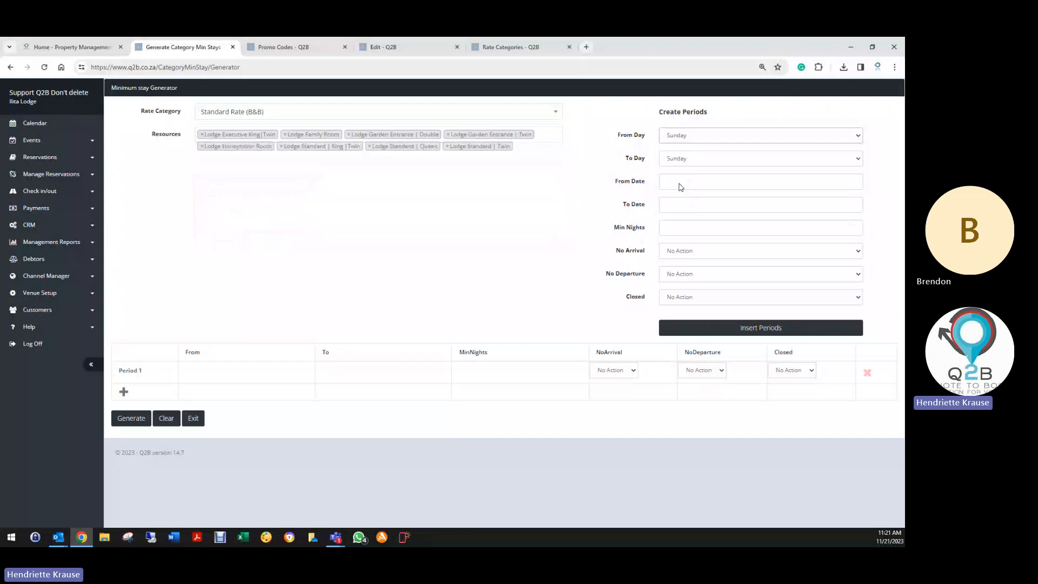
{"action": "left_click", "coordinate": [672, 178]}
{"action": "left_click", "coordinate": [717, 280]}
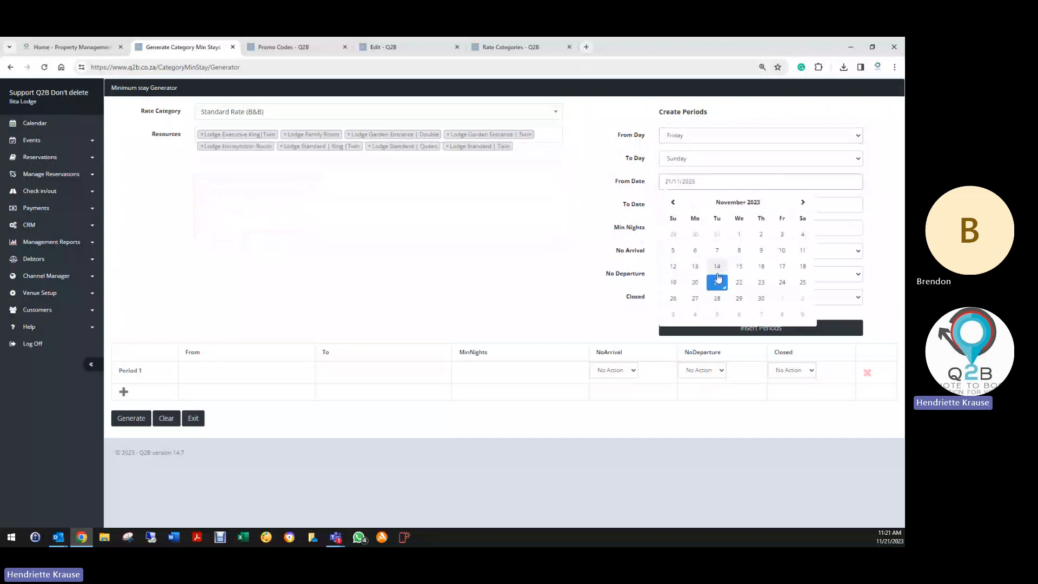
{"action": "left_click", "coordinate": [703, 204]}
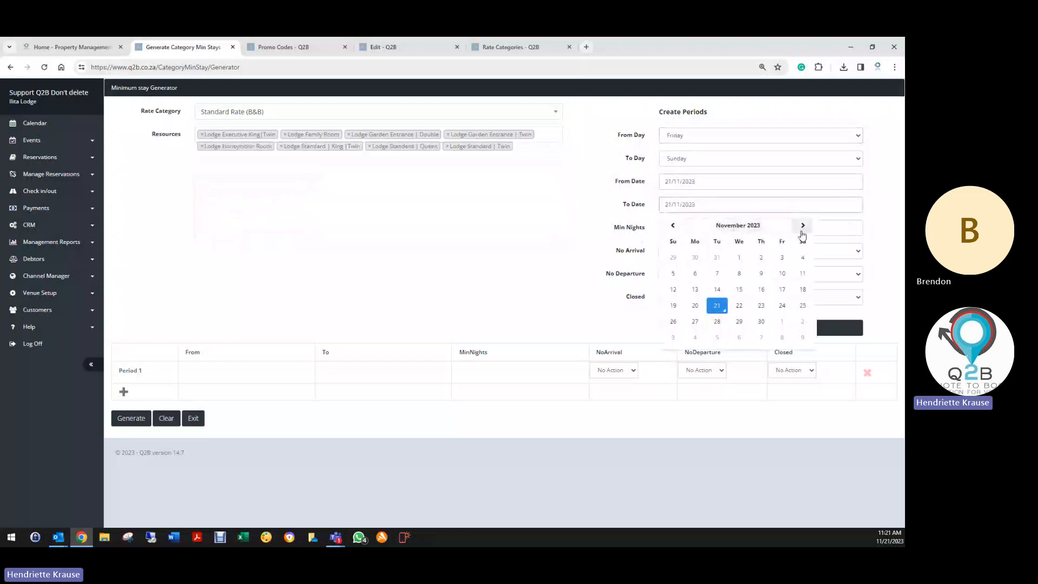
{"action": "left_click", "coordinate": [803, 225]}
{"action": "left_click", "coordinate": [803, 225]}
{"action": "left_click", "coordinate": [803, 225]}
{"action": "left_click", "coordinate": [803, 225]}
{"action": "left_click", "coordinate": [803, 225]}
{"action": "left_click", "coordinate": [795, 227]}
{"action": "left_click", "coordinate": [795, 227]}
{"action": "left_click", "coordinate": [795, 227]}
{"action": "left_click", "coordinate": [795, 227]}
{"action": "left_click", "coordinate": [795, 227]}
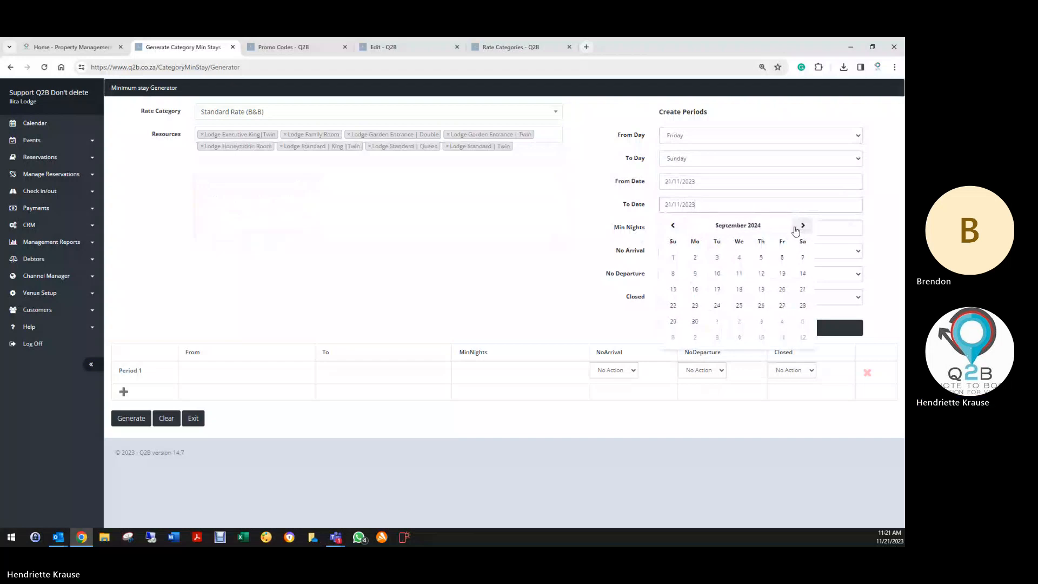
{"action": "left_click", "coordinate": [795, 227]}
{"action": "left_click", "coordinate": [796, 227]}
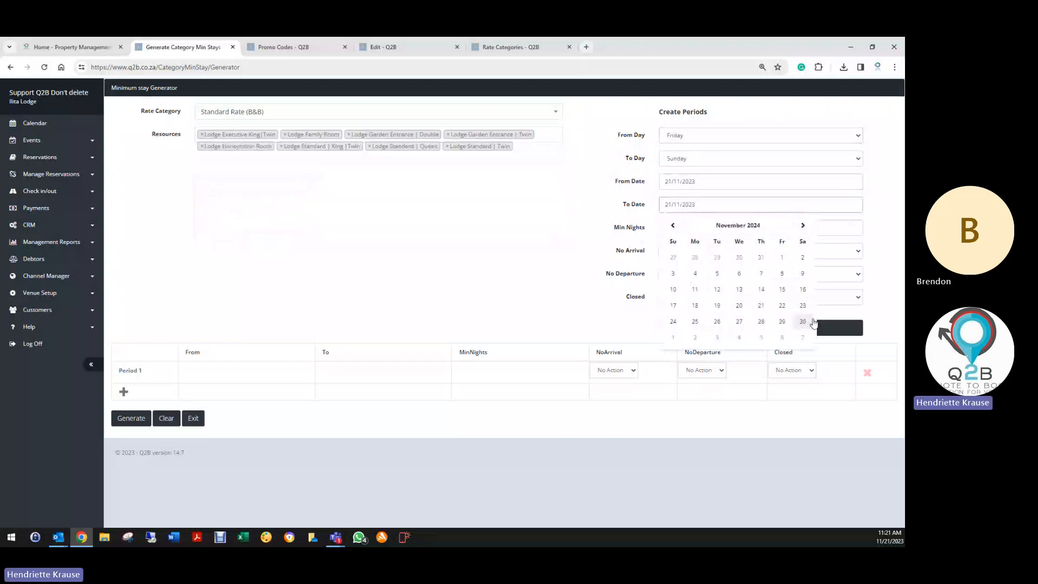
{"action": "left_click", "coordinate": [803, 321]}
{"action": "left_click", "coordinate": [669, 228]}
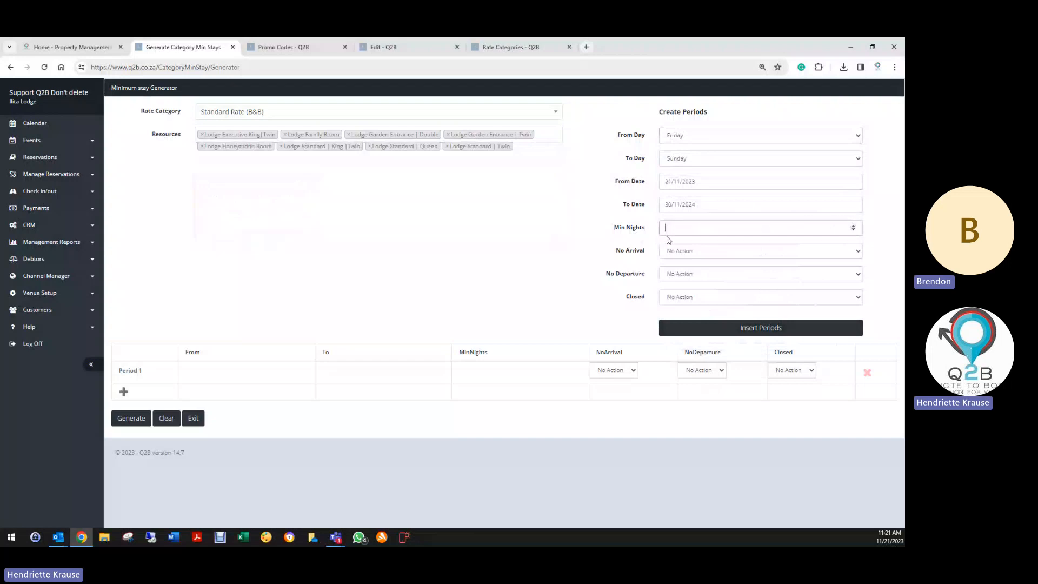
{"action": "type", "text": "3"}
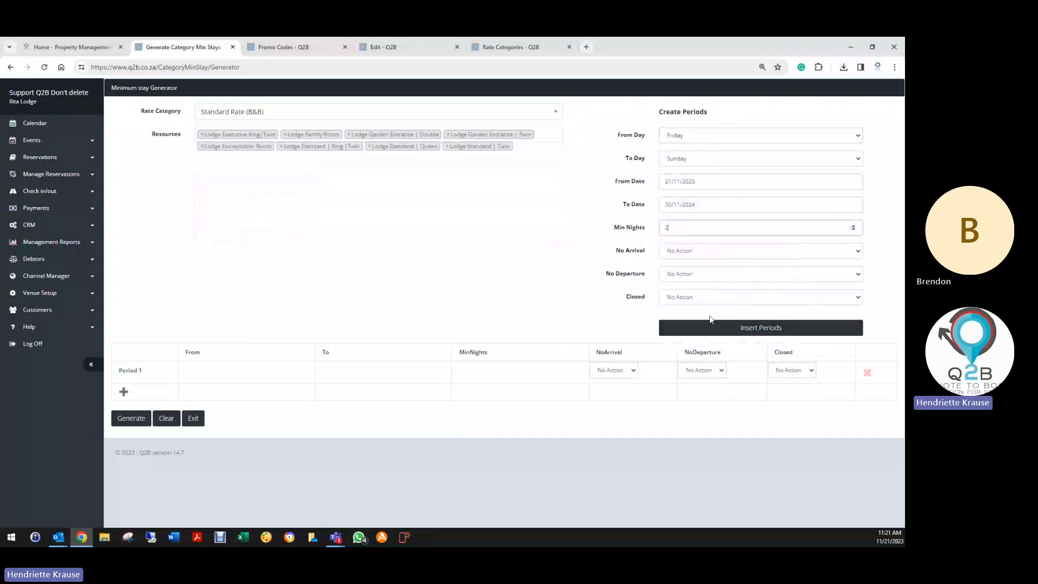
- Generate the weekend minimum-stay periods, review the list, then clear them
{"action": "left_click", "coordinate": [714, 328]}
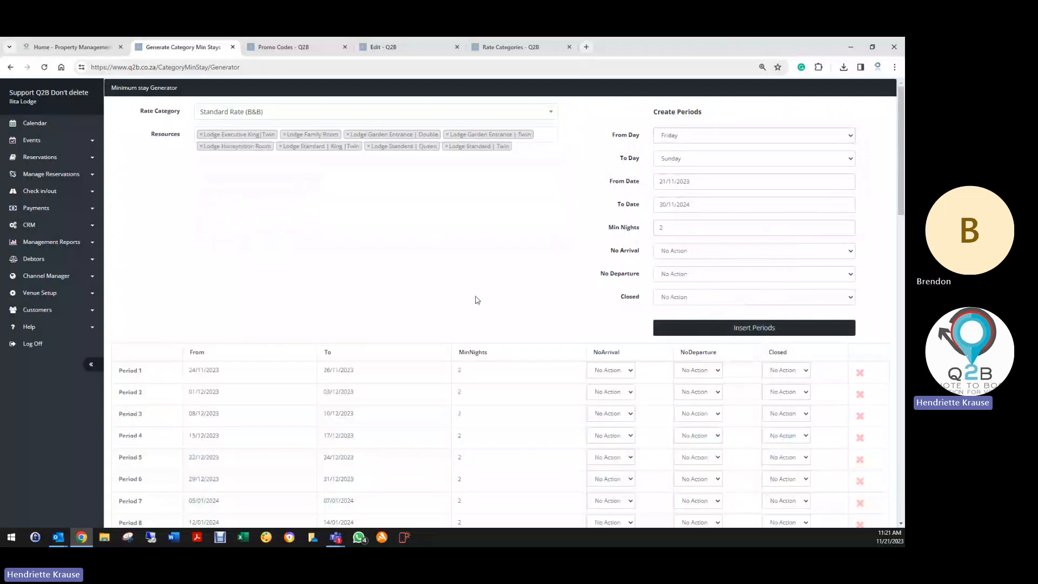
{"action": "scroll", "coordinate": [285, 439], "scroll_direction": "down", "scroll_amount": 15}
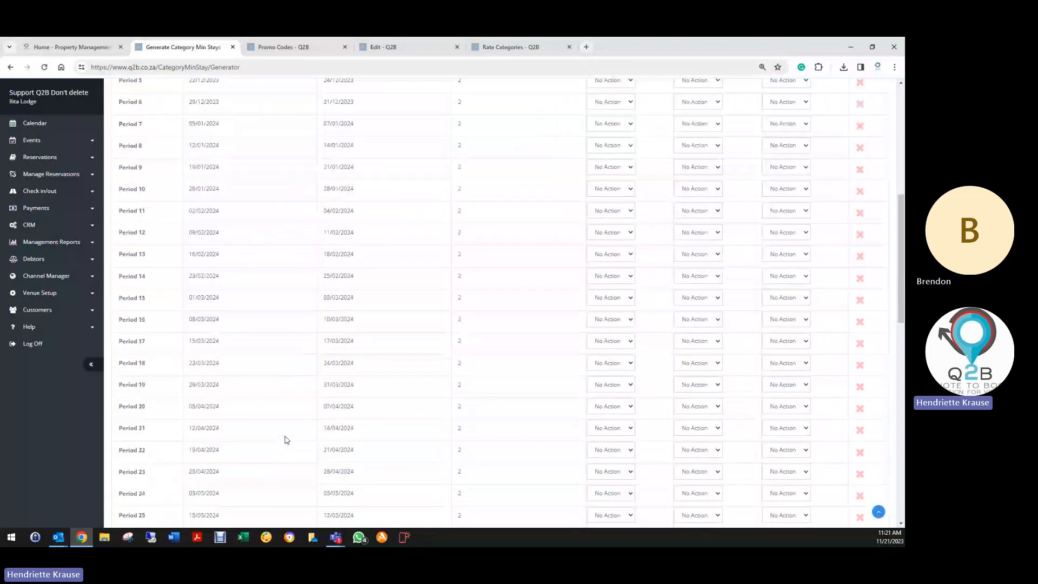
{"action": "scroll", "coordinate": [287, 440], "scroll_direction": "down", "scroll_amount": 5}
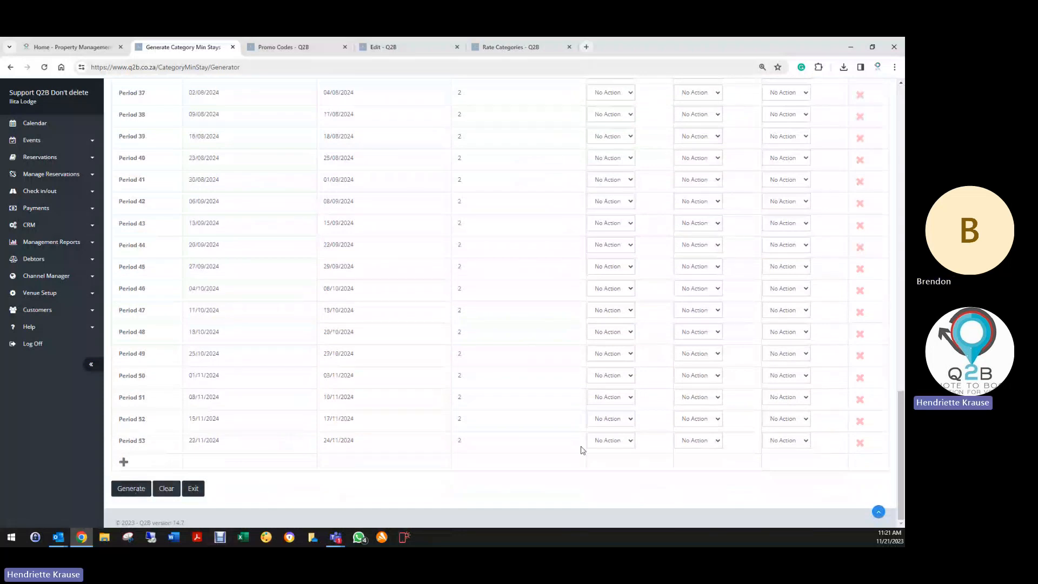
{"action": "scroll", "coordinate": [558, 373], "scroll_direction": "up", "scroll_amount": 20}
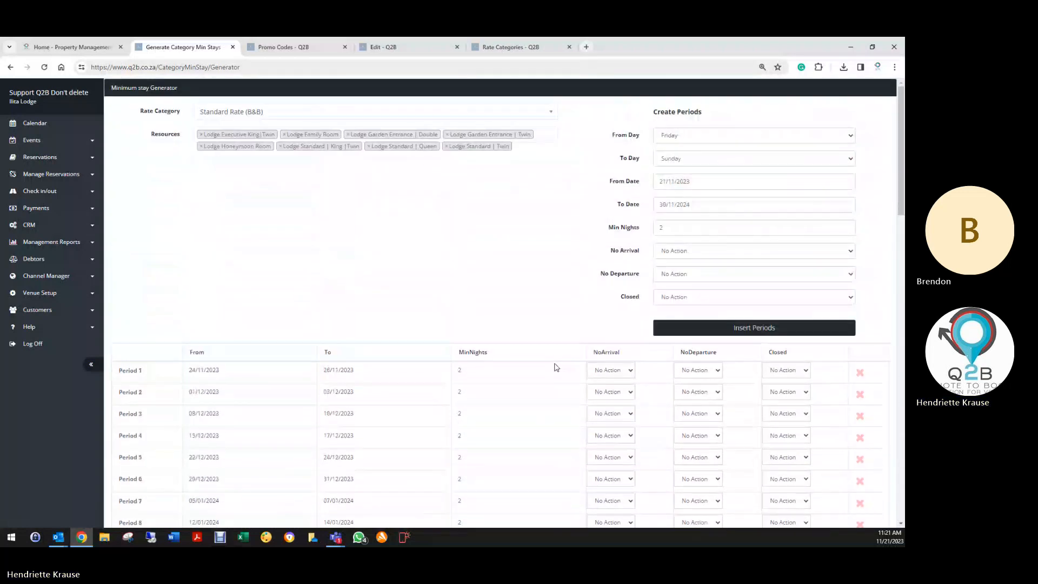
{"action": "scroll", "coordinate": [546, 383], "scroll_direction": "down", "scroll_amount": 10}
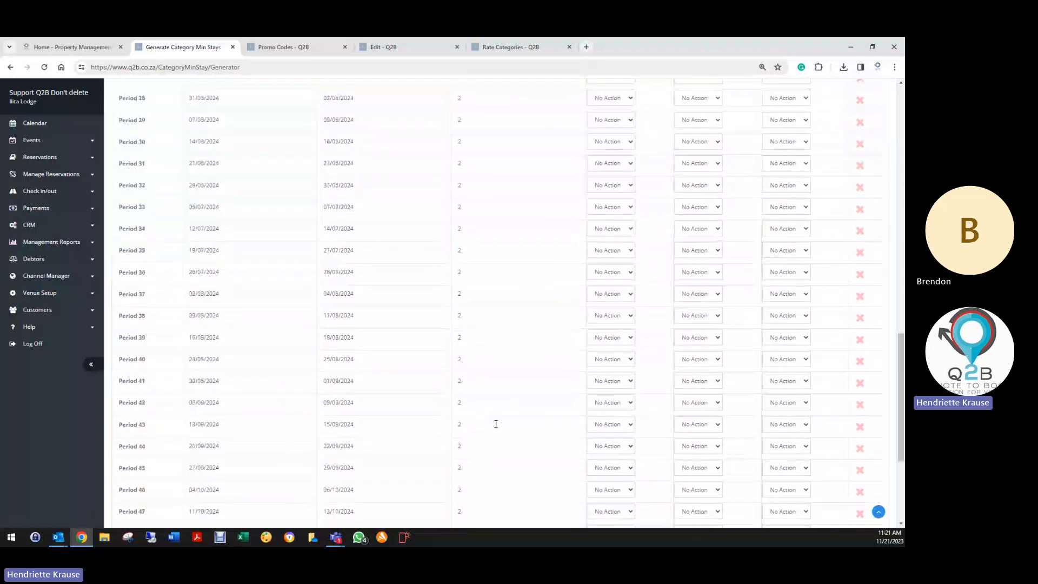
{"action": "left_click", "coordinate": [167, 489]}
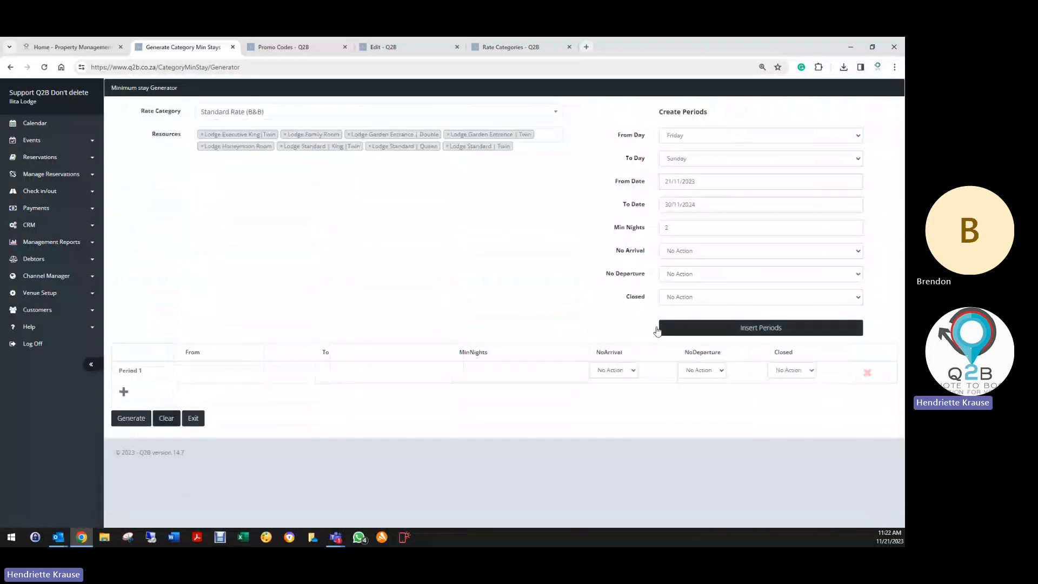
- Set Period 1 to run from 04/04/2024 to 08/04/2024
{"action": "left_click", "coordinate": [193, 374]}
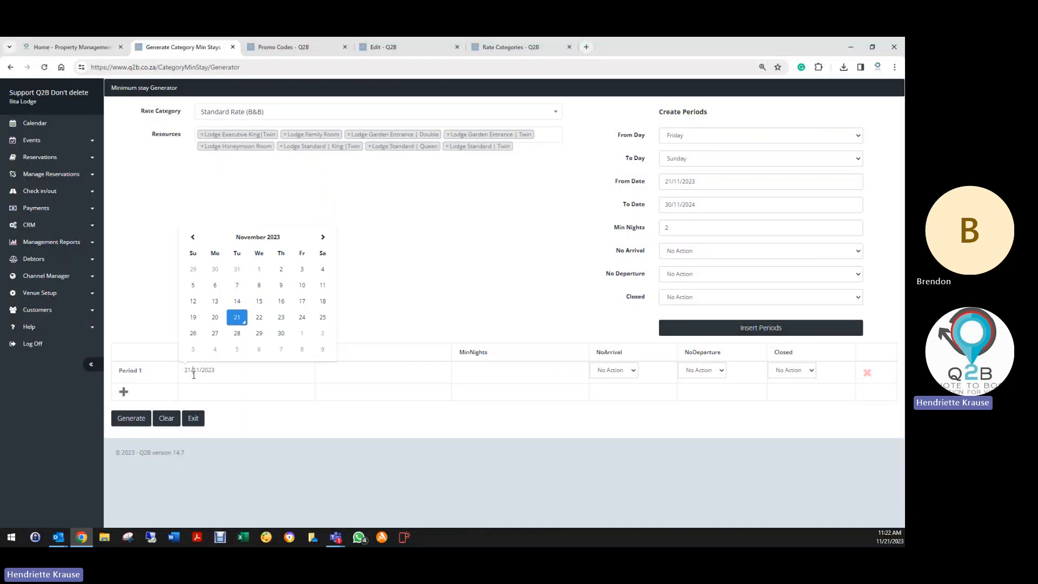
{"action": "left_click", "coordinate": [323, 237]}
{"action": "left_click", "coordinate": [323, 237]}
{"action": "left_click", "coordinate": [323, 236]}
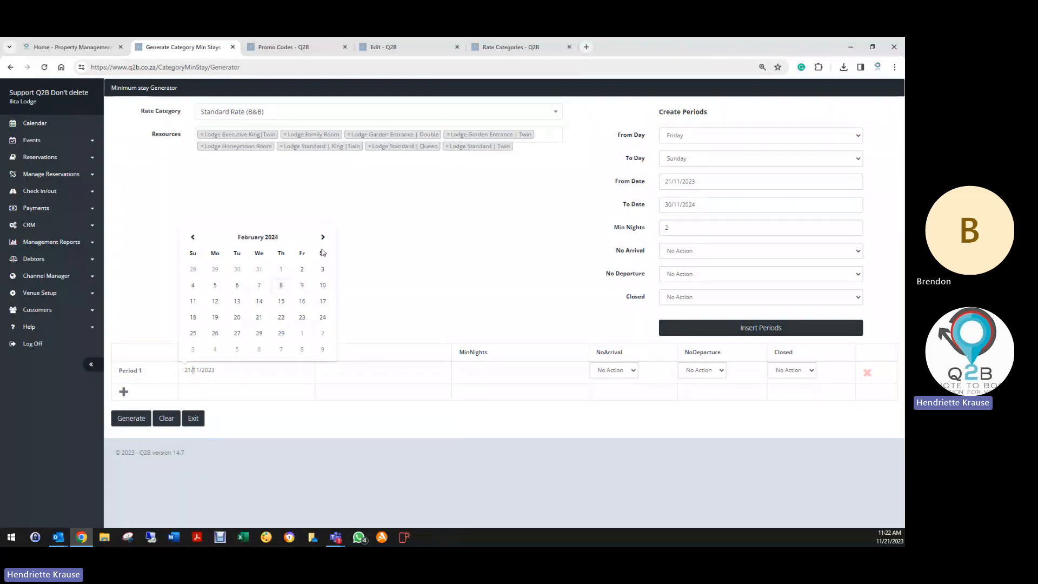
{"action": "left_click", "coordinate": [323, 237]}
{"action": "left_click", "coordinate": [323, 236]}
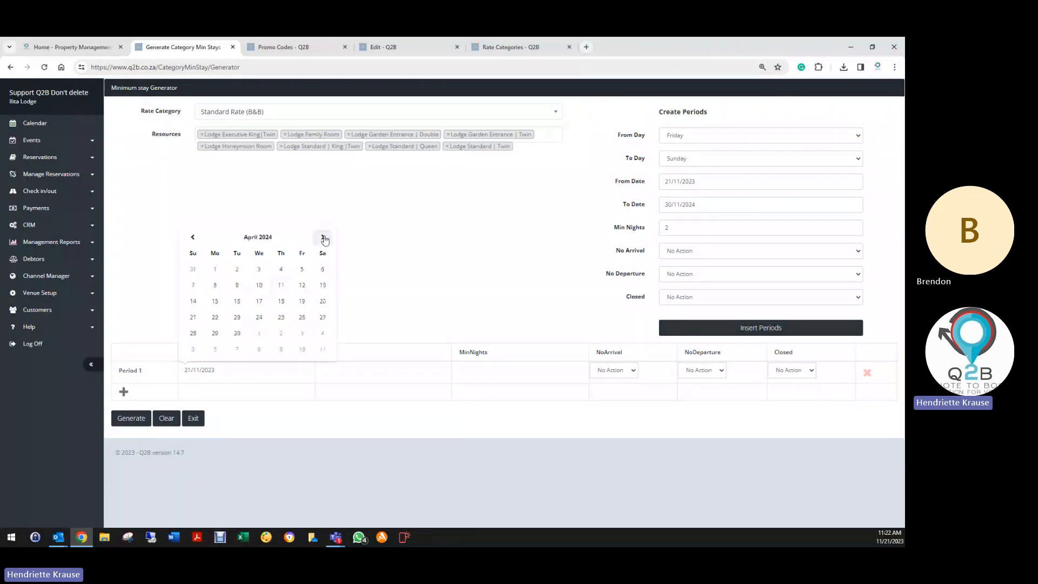
{"action": "left_click", "coordinate": [281, 286]}
{"action": "left_click", "coordinate": [327, 371]}
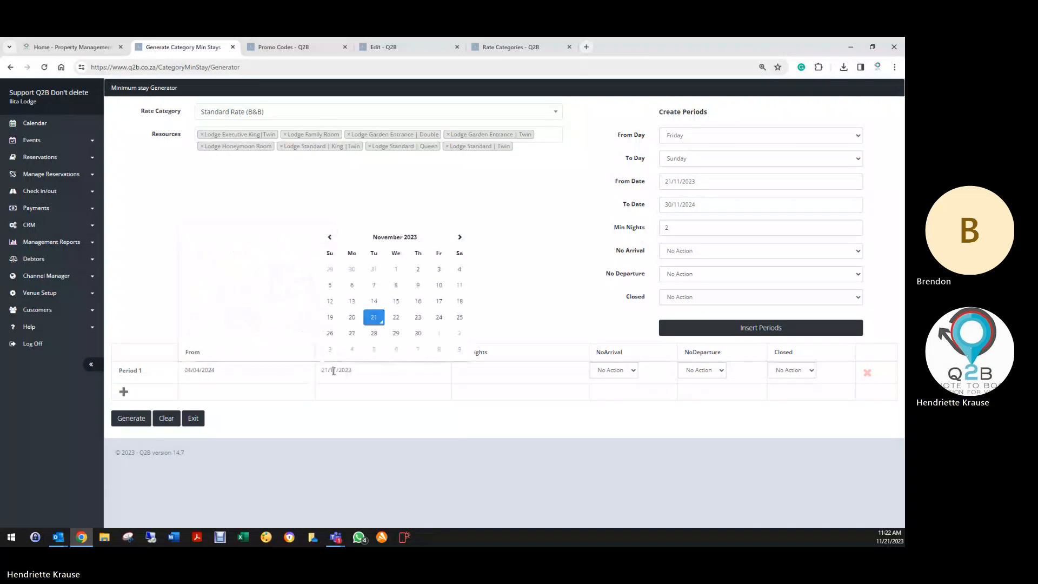
{"action": "left_click", "coordinate": [458, 237]}
{"action": "left_click", "coordinate": [458, 237]}
{"action": "left_click", "coordinate": [459, 238]}
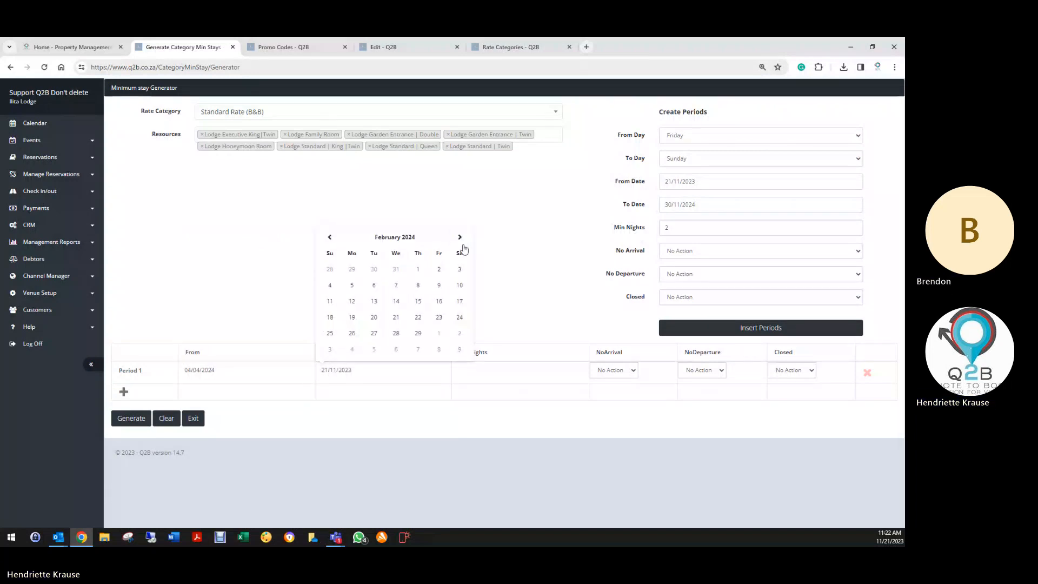
{"action": "left_click", "coordinate": [460, 238]}
{"action": "left_click", "coordinate": [459, 237]}
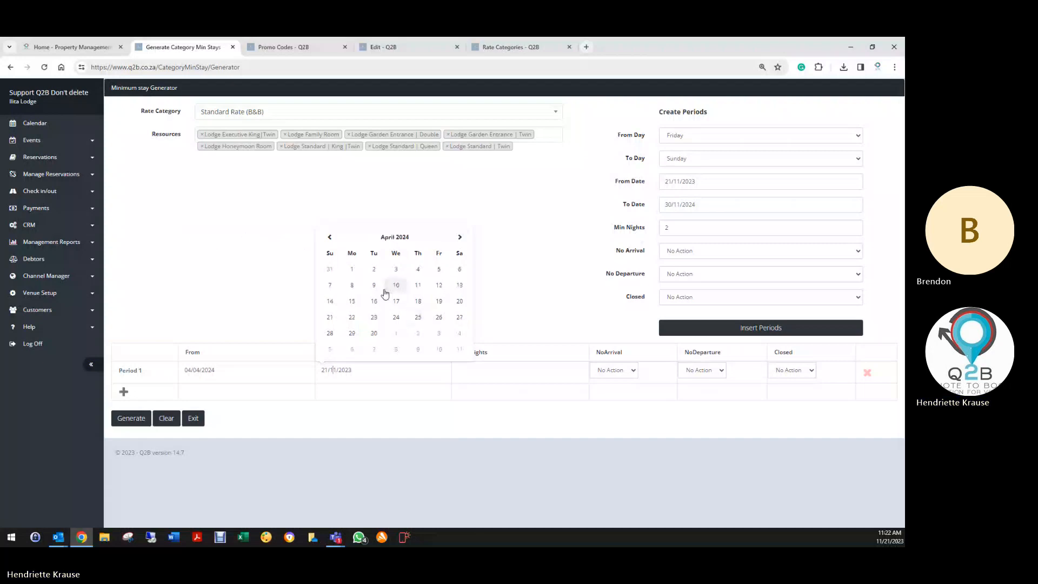
{"action": "left_click", "coordinate": [356, 290]}
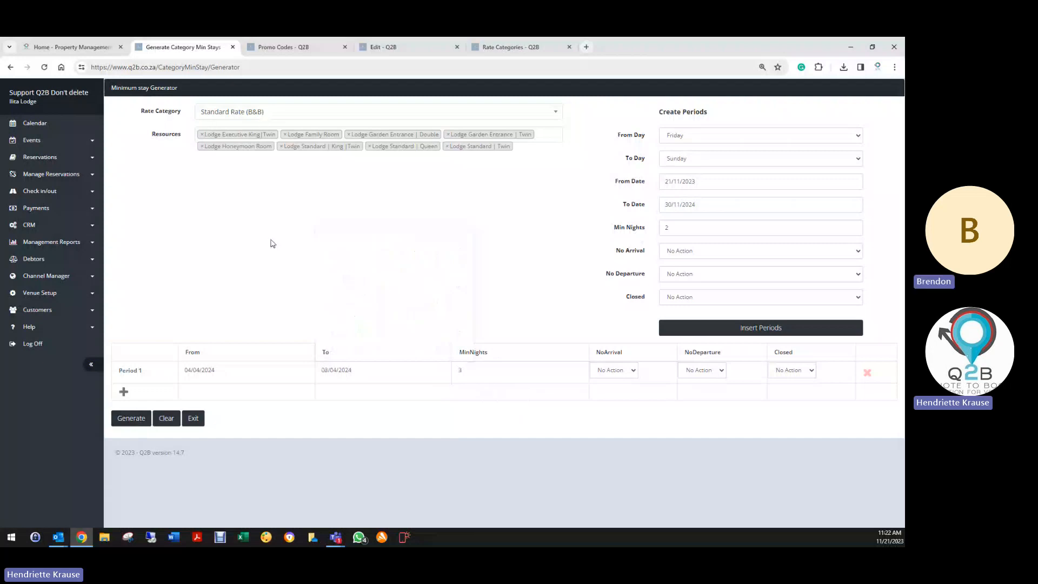
- Set the period's rate category to OTA B&B with Closed at No Action, then open Resource Categories
{"action": "left_click", "coordinate": [211, 112]}
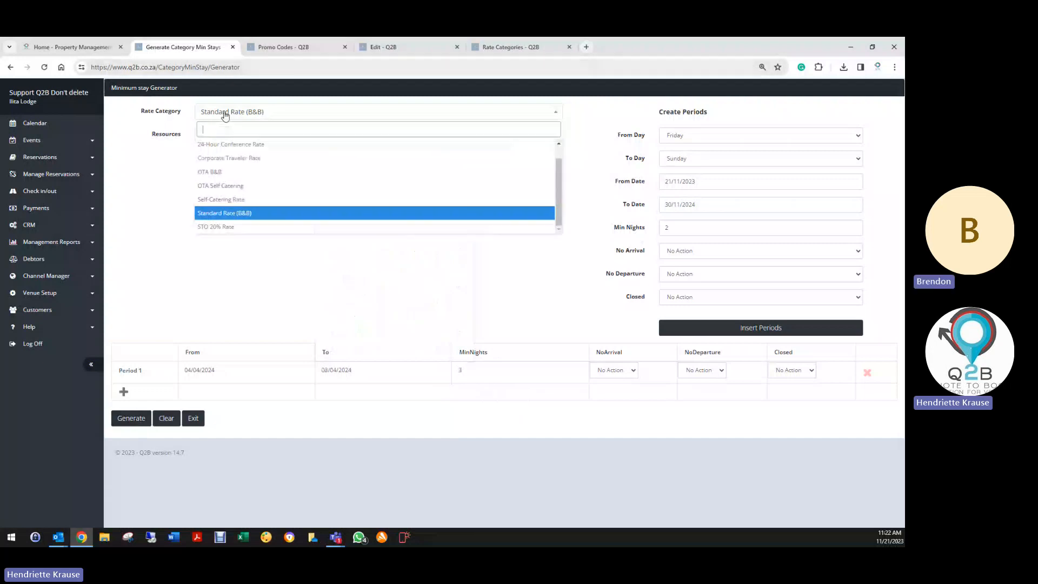
{"action": "left_click", "coordinate": [215, 173]}
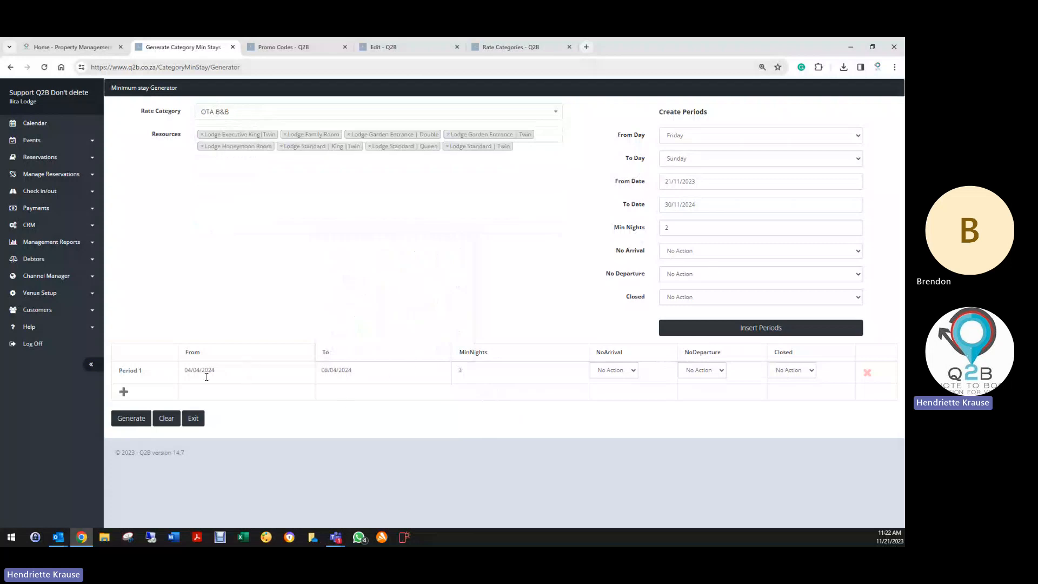
{"action": "left_click", "coordinate": [792, 370]}
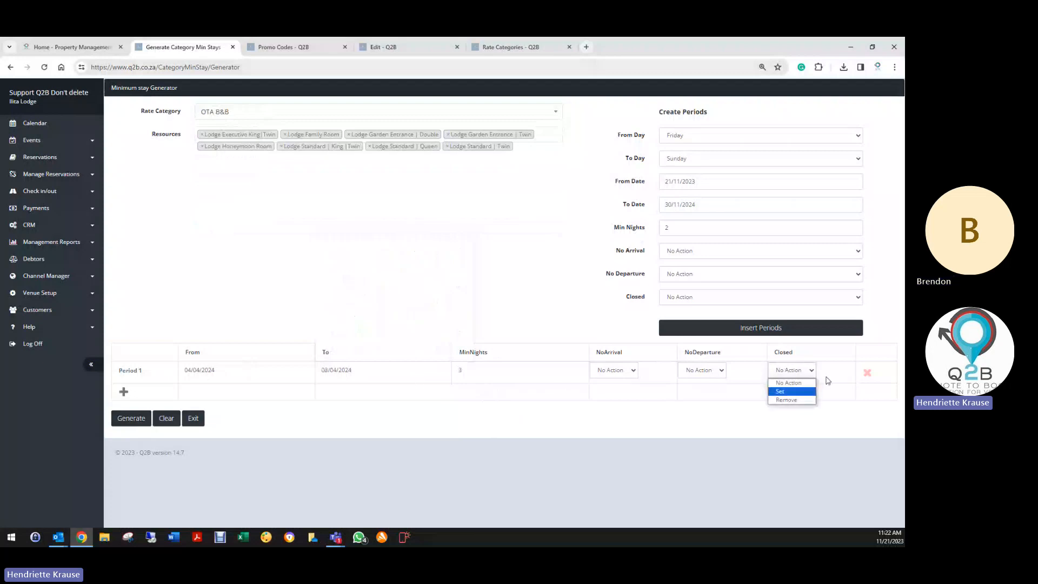
{"action": "left_click", "coordinate": [789, 382]}
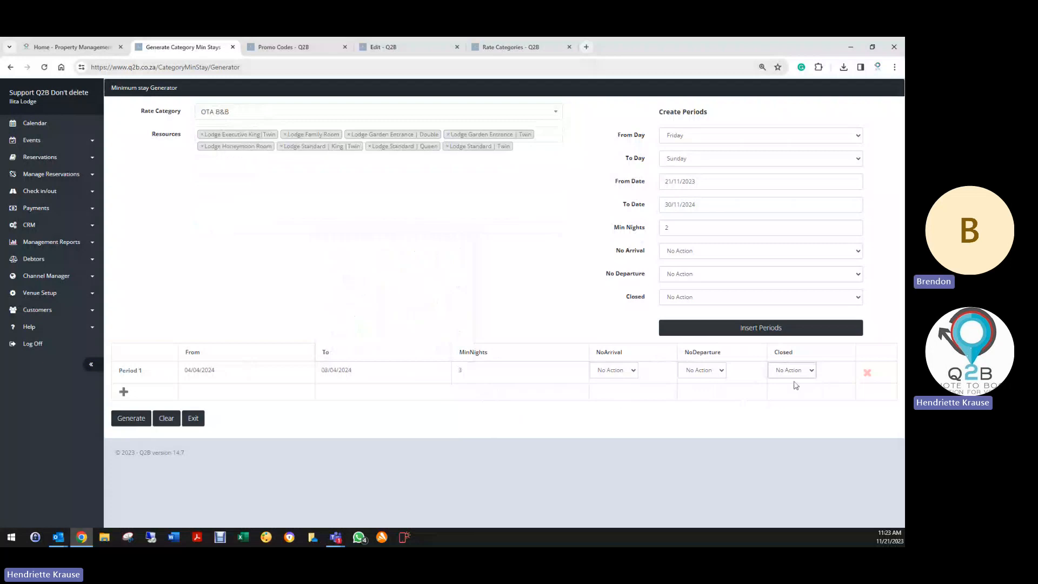
{"action": "left_click", "coordinate": [262, 111]}
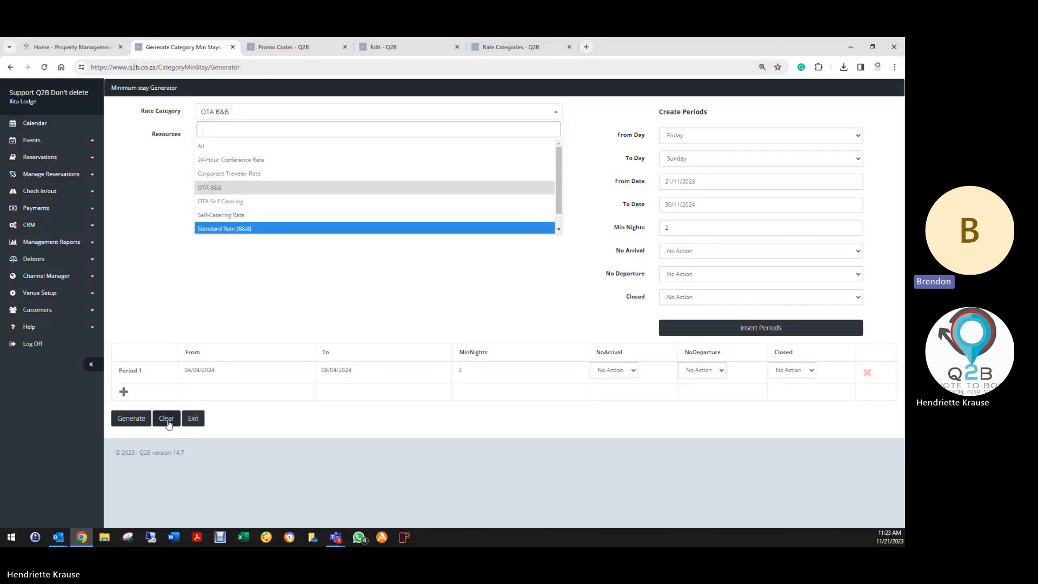
{"action": "left_click", "coordinate": [193, 418]}
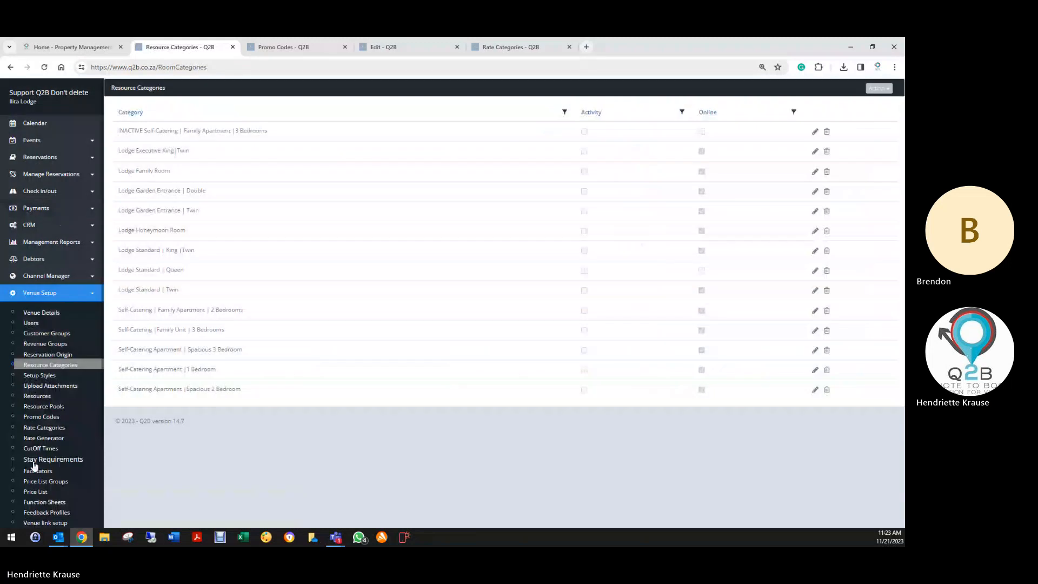
- Open Price List Groups, then the venue Price List showing its eight items
{"action": "scroll", "coordinate": [35, 433], "scroll_direction": "down", "scroll_amount": 2}
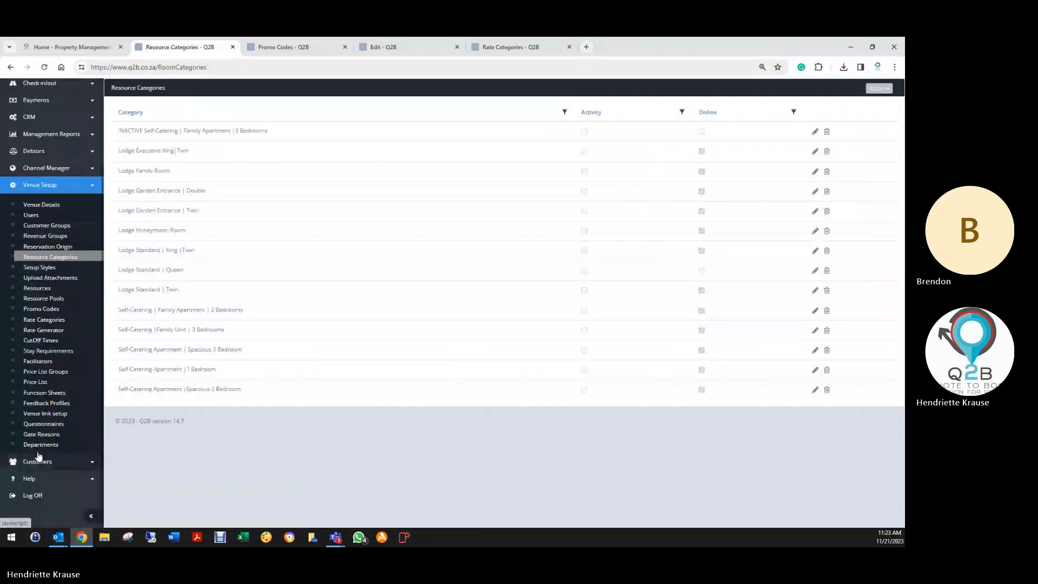
{"action": "left_click", "coordinate": [37, 371]}
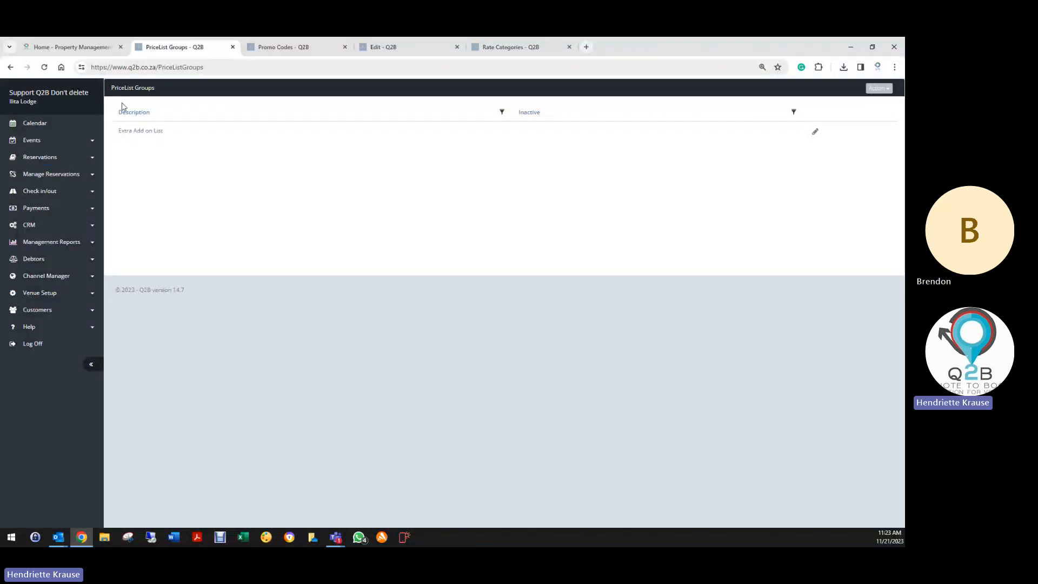
{"action": "left_click", "coordinate": [63, 293]}
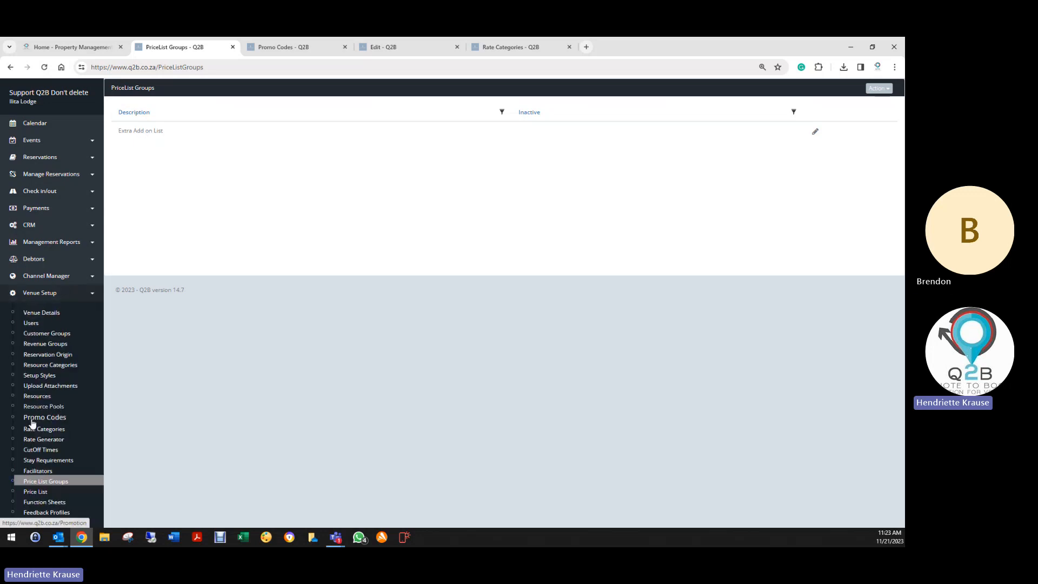
{"action": "scroll", "coordinate": [49, 445], "scroll_direction": "down", "scroll_amount": 3}
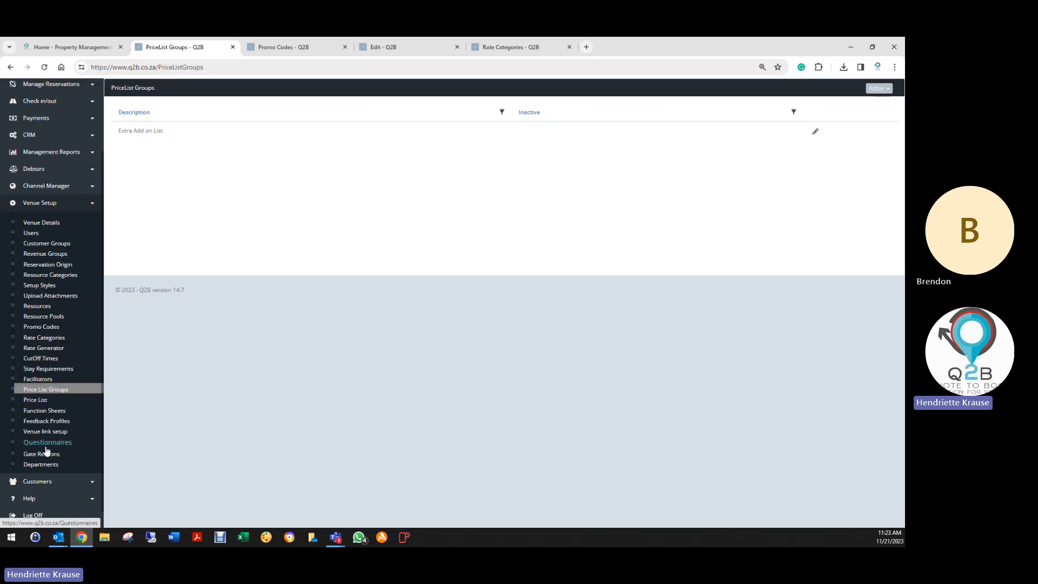
{"action": "left_click", "coordinate": [33, 401]}
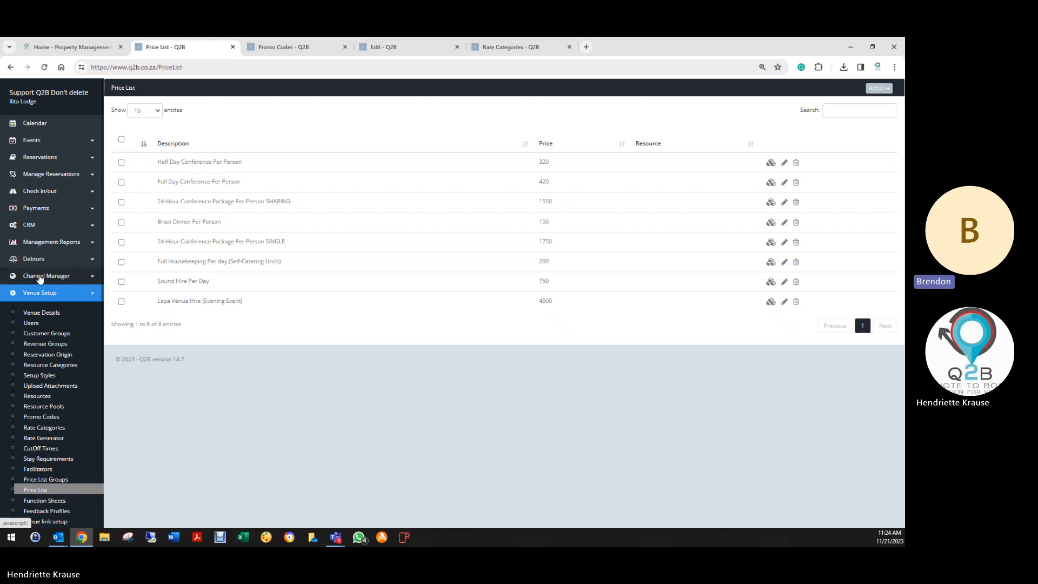
- Open the Channel Manager's Channels list and edit the Profitroom channel
{"action": "left_click", "coordinate": [39, 277]}
{"action": "left_click", "coordinate": [33, 301]}
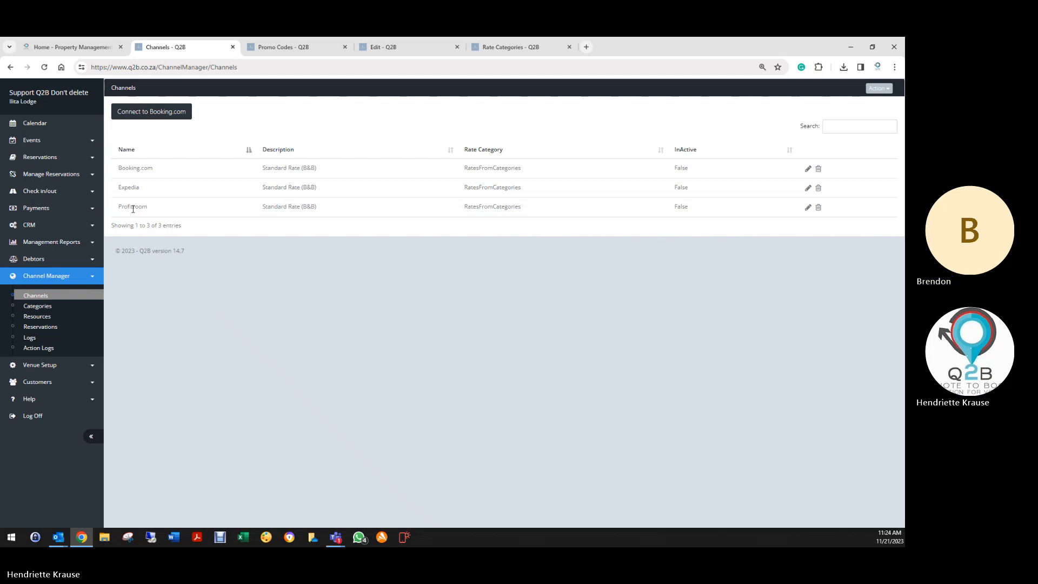
{"action": "left_click", "coordinate": [50, 366]}
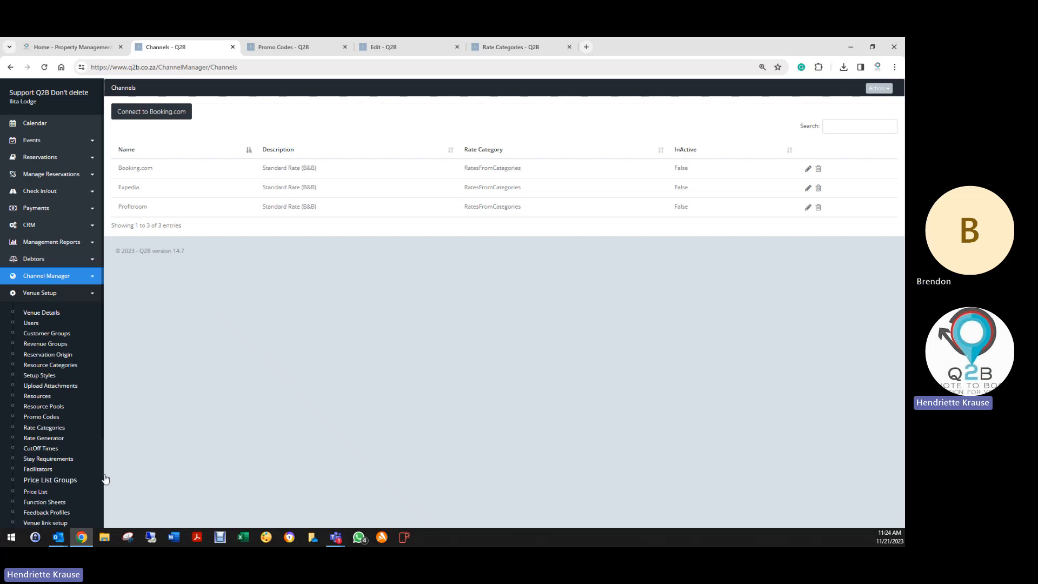
{"action": "scroll", "coordinate": [61, 460], "scroll_direction": "down", "scroll_amount": 2}
{"action": "scroll", "coordinate": [43, 427], "scroll_direction": "up", "scroll_amount": 2}
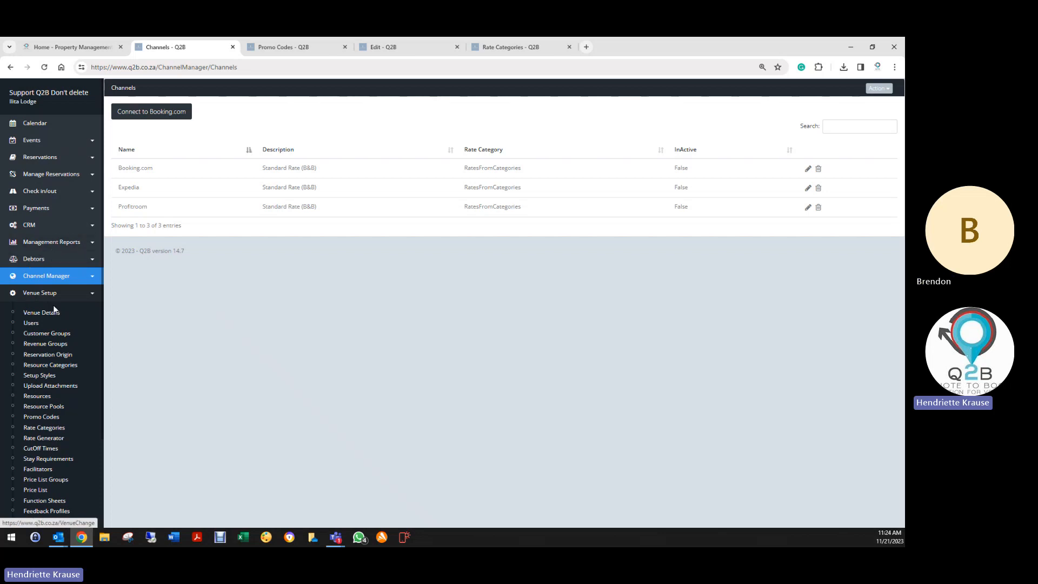
{"action": "scroll", "coordinate": [72, 443], "scroll_direction": "down", "scroll_amount": 2}
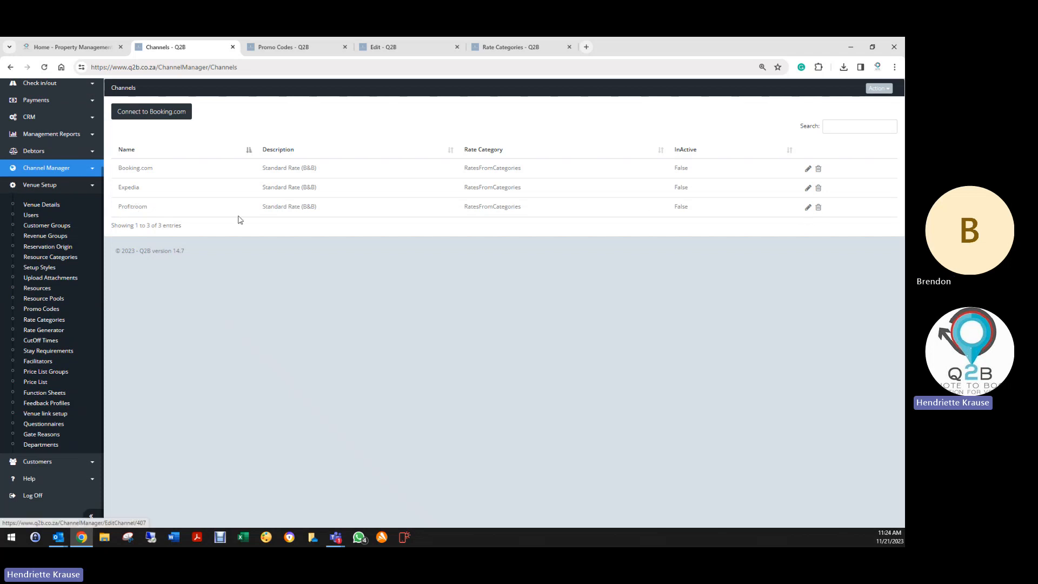
{"action": "left_click", "coordinate": [48, 169]}
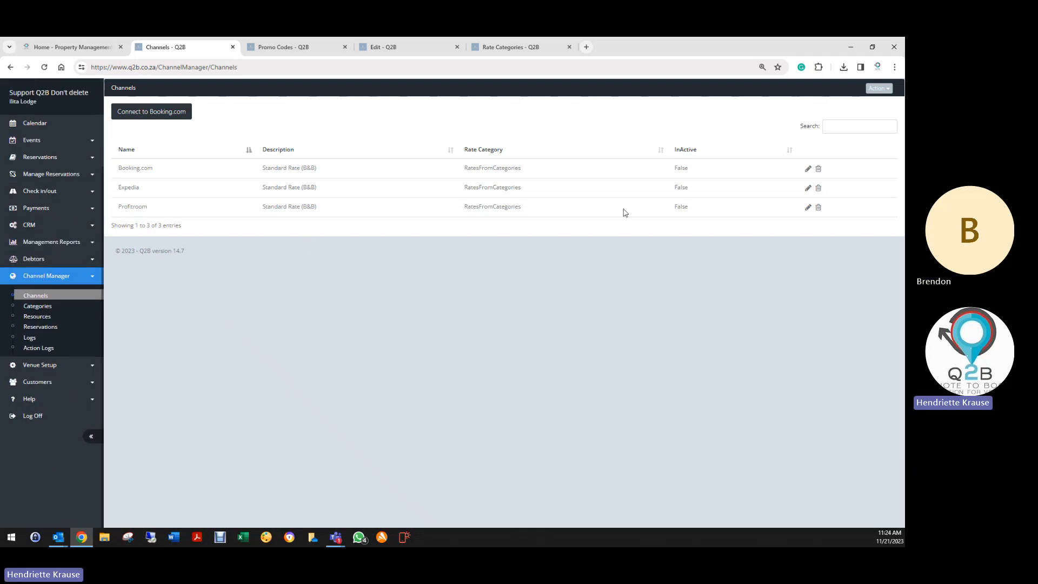
{"action": "left_click", "coordinate": [809, 208]}
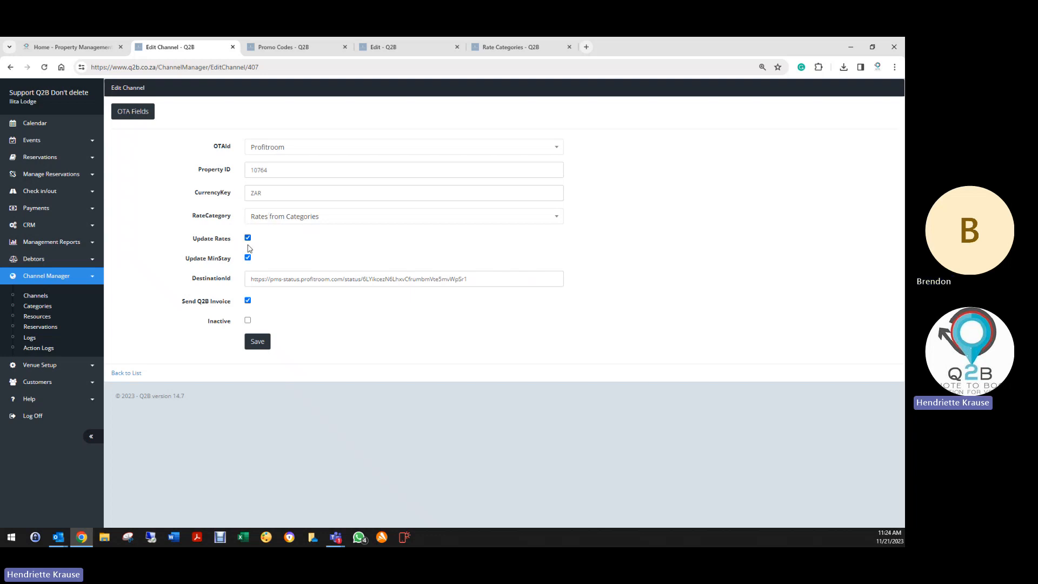
- Turn off Send Q2B Invoice for Profitroom and save the channel
{"action": "left_click_drag", "start_coordinate": [249, 281], "coordinate": [487, 281]}
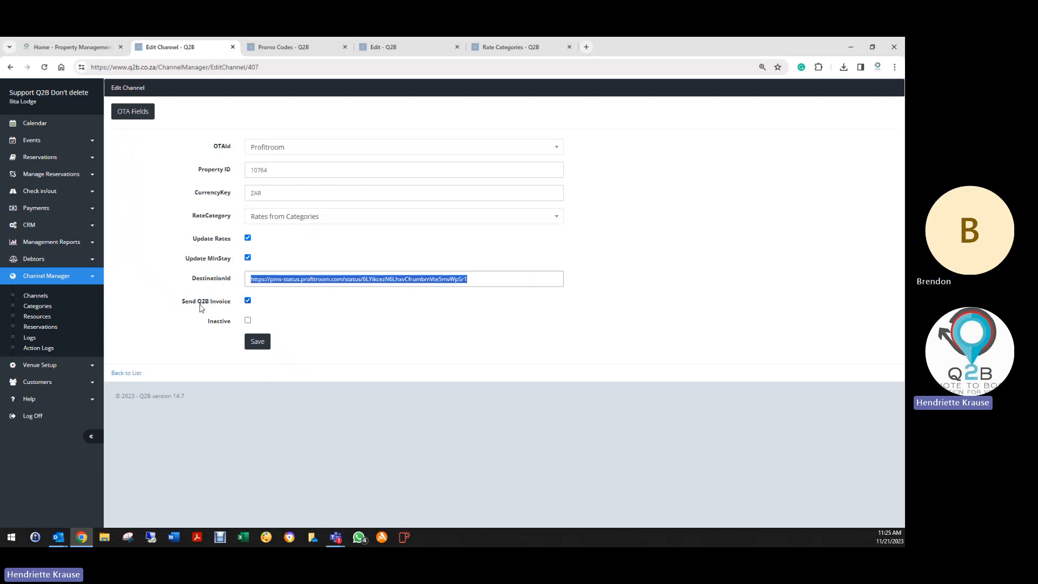
{"action": "left_click", "coordinate": [248, 301]}
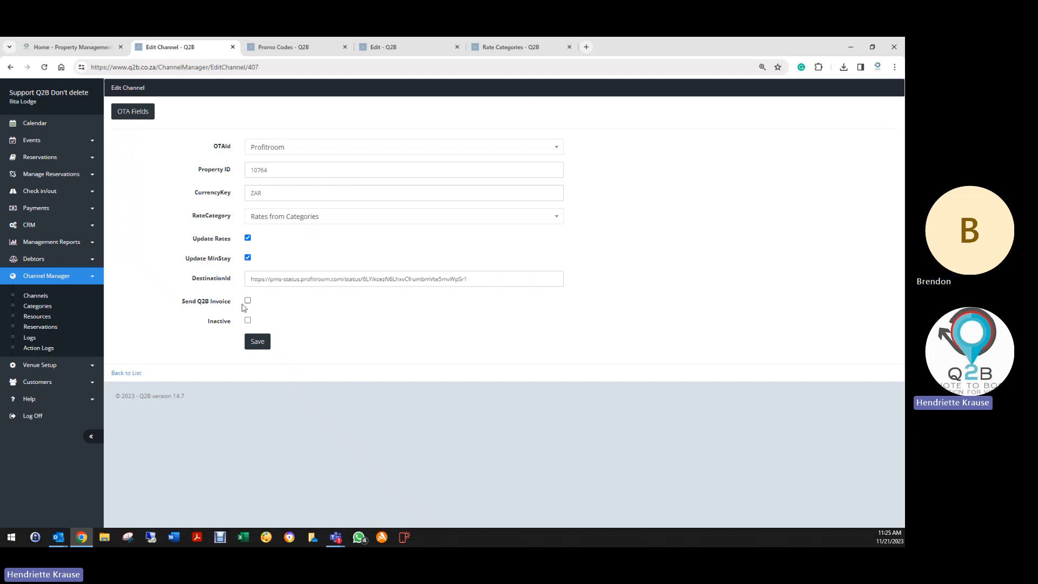
{"action": "left_click", "coordinate": [257, 341]}
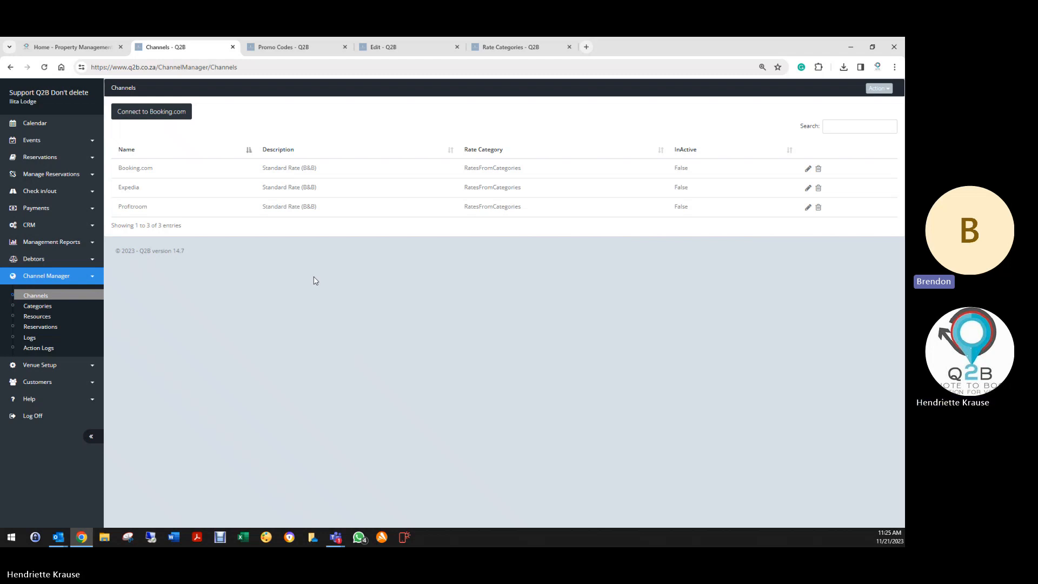
- Close the Promo Codes and Edit tabs, then open the channel Reservations list
{"action": "left_click", "coordinate": [345, 47]}
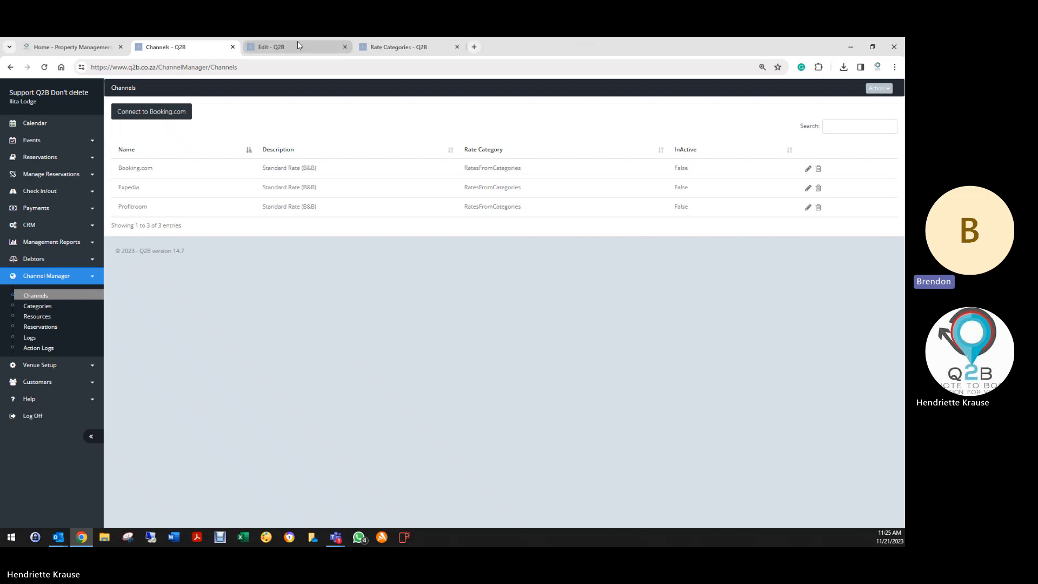
{"action": "left_click", "coordinate": [297, 44]}
{"action": "left_click", "coordinate": [344, 47]}
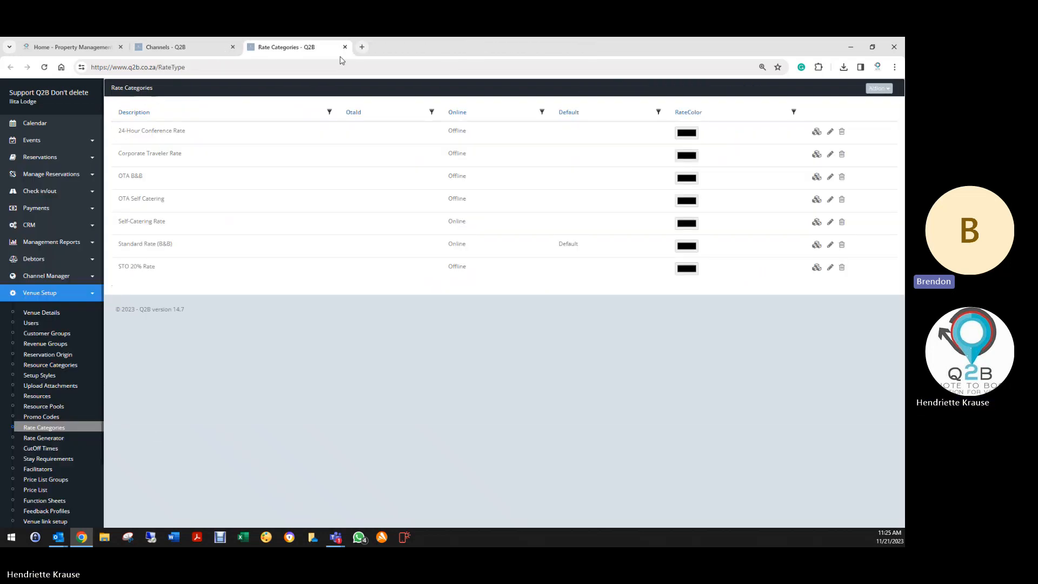
{"action": "left_click", "coordinate": [179, 47]}
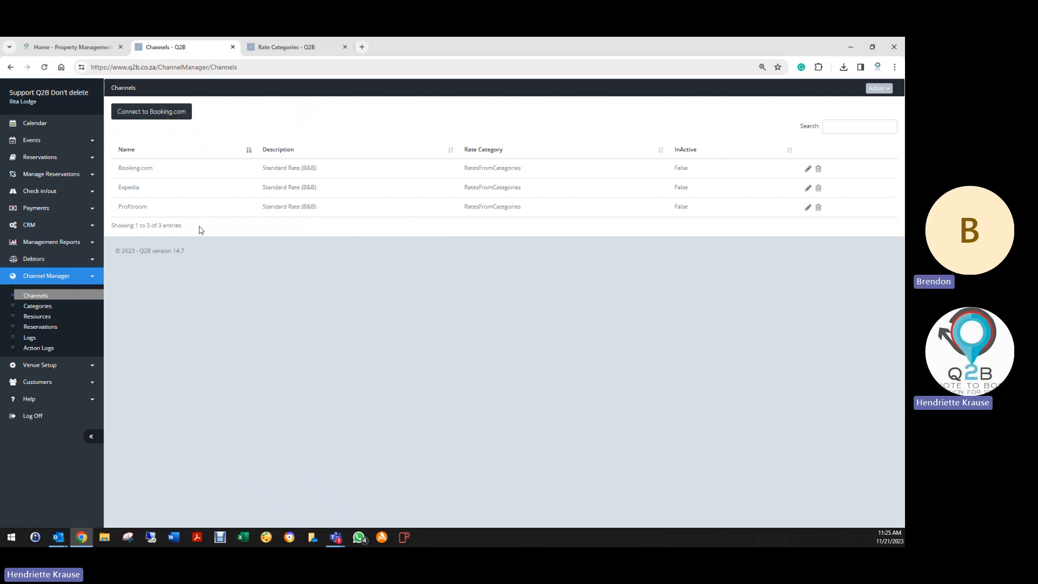
{"action": "left_click", "coordinate": [53, 329]}
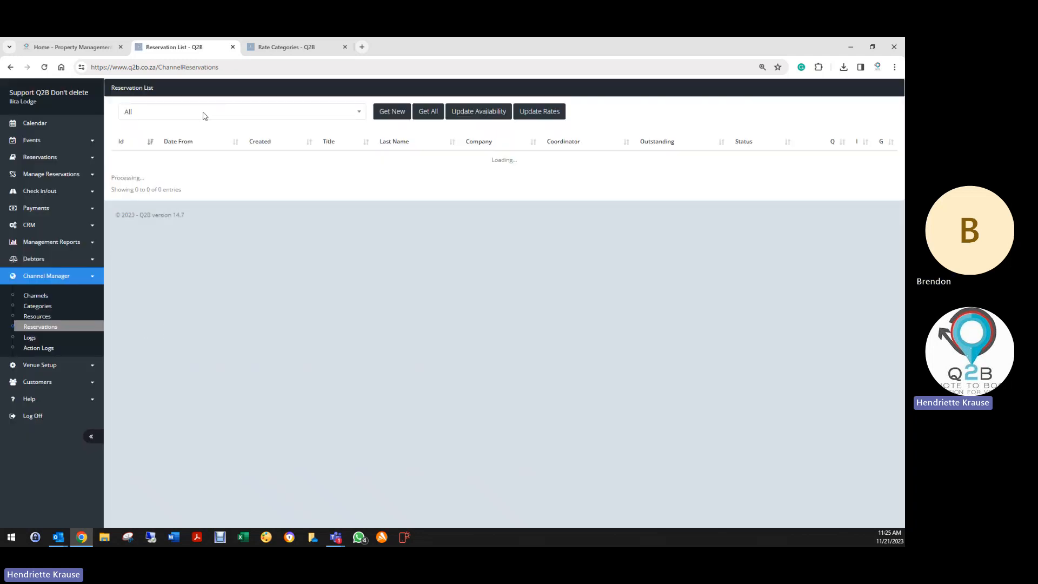
- Filter reservations by Booking.com, then Profitroom, then return to the Channels list
{"action": "left_click", "coordinate": [205, 115]}
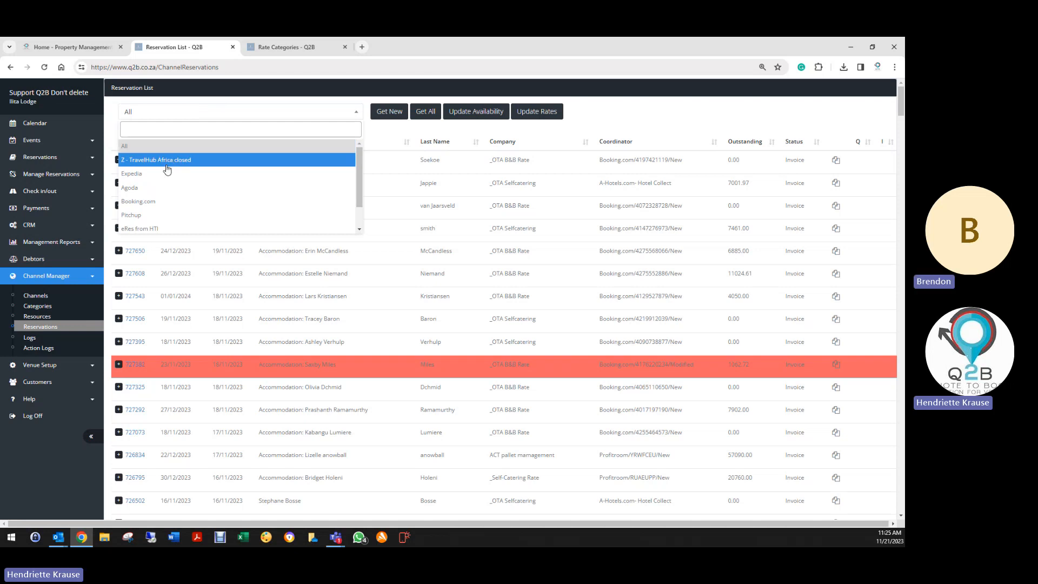
{"action": "left_click", "coordinate": [149, 204]}
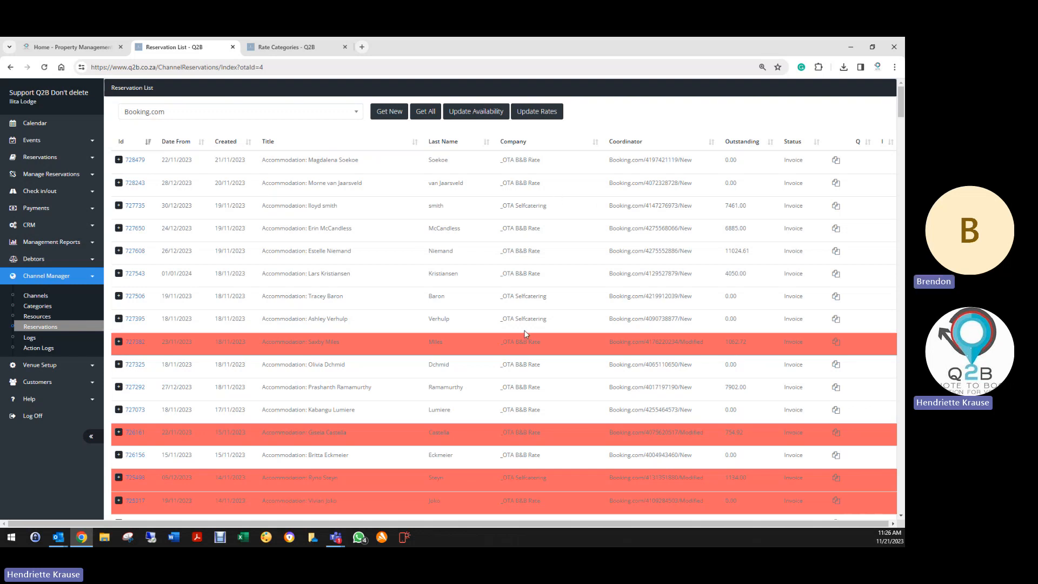
{"action": "left_click", "coordinate": [210, 112]}
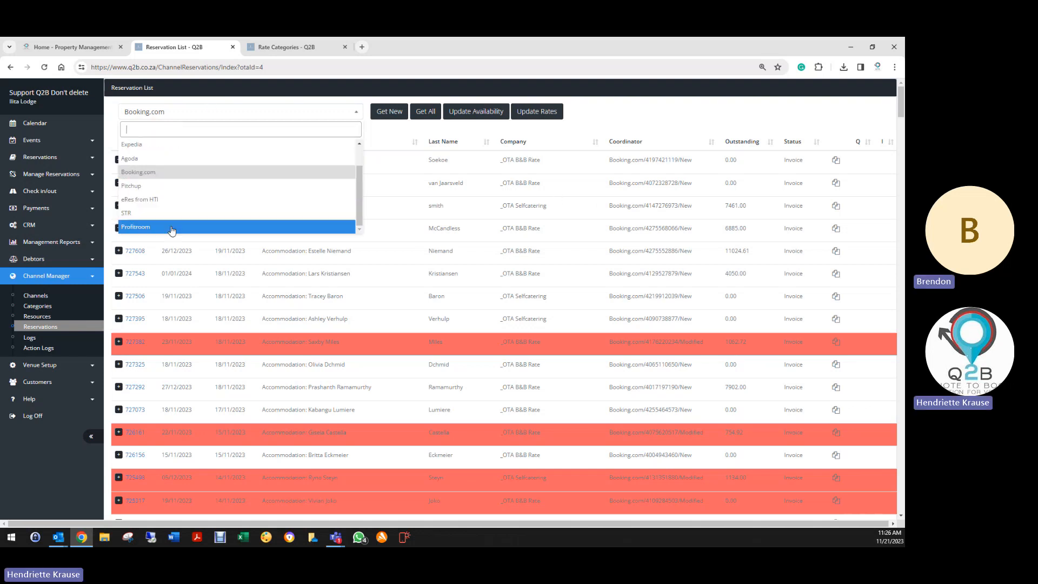
{"action": "left_click", "coordinate": [172, 228]}
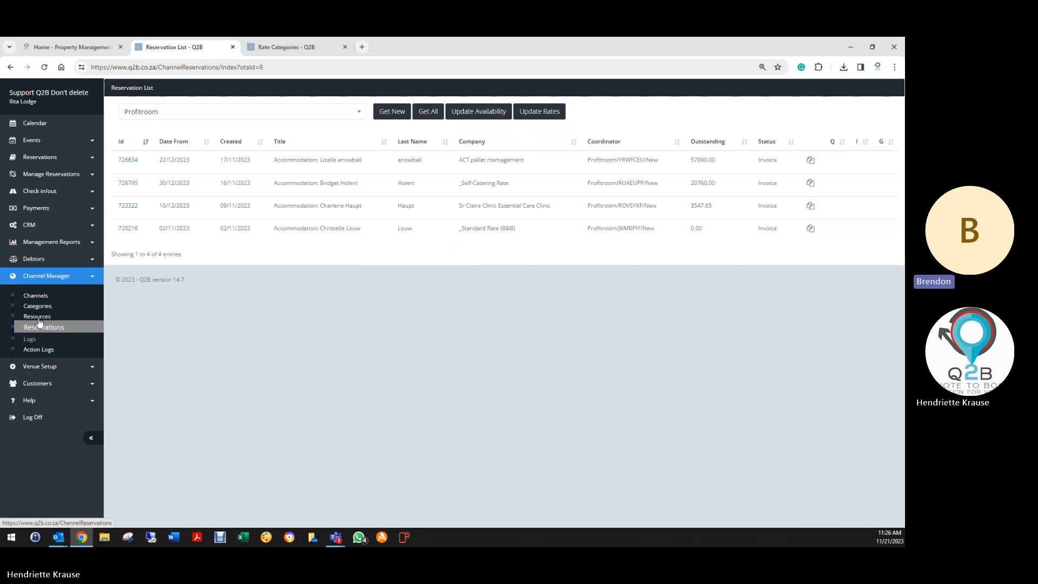
{"action": "left_click", "coordinate": [35, 301]}
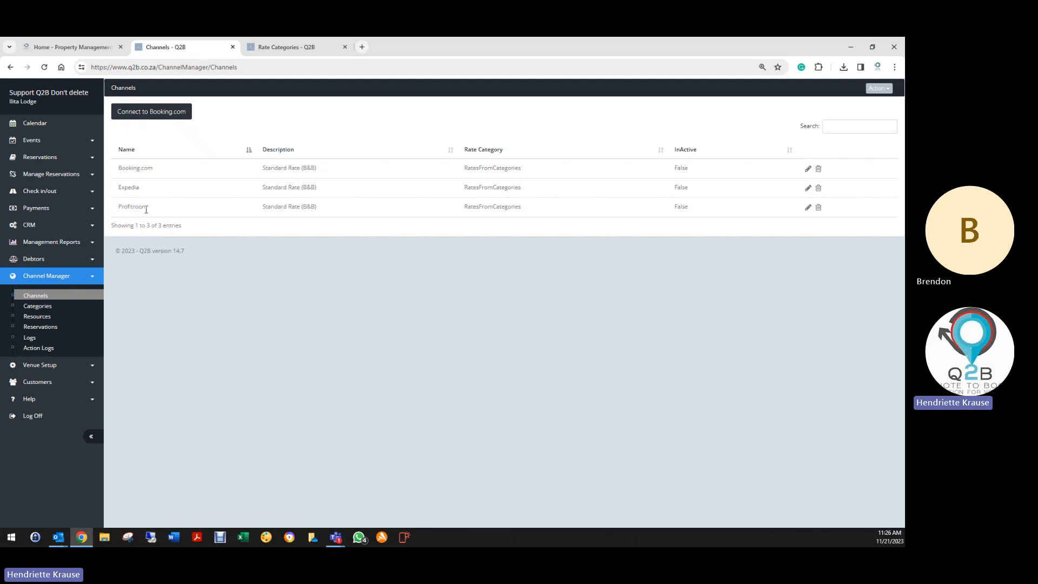
- Resave Profitroom with Send Q2B Invoice still off, then expand Venue Setup
{"action": "left_click", "coordinate": [808, 208]}
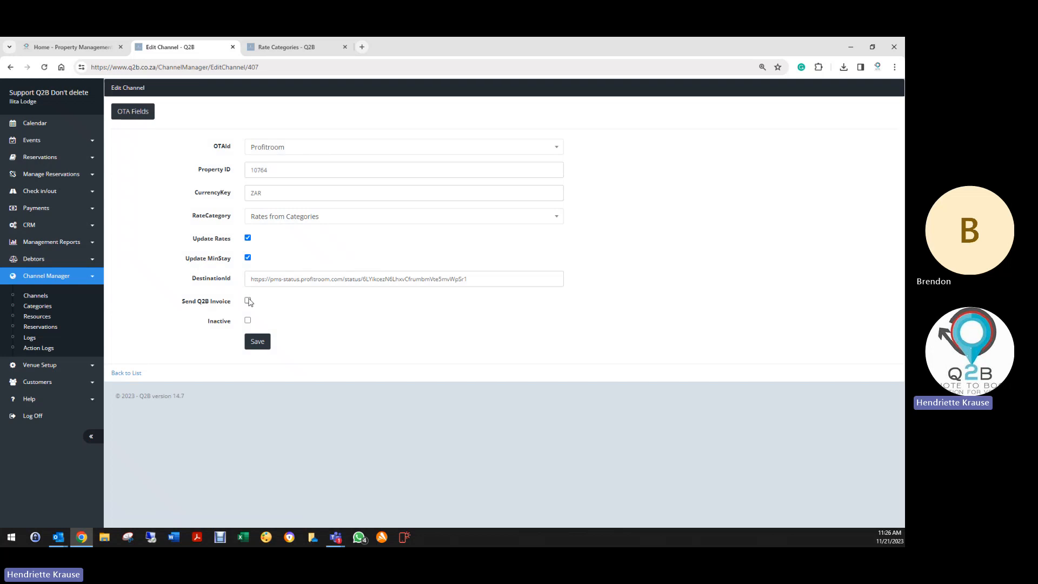
{"action": "left_click", "coordinate": [248, 301]}
{"action": "left_click", "coordinate": [248, 301]}
{"action": "left_click", "coordinate": [258, 342]}
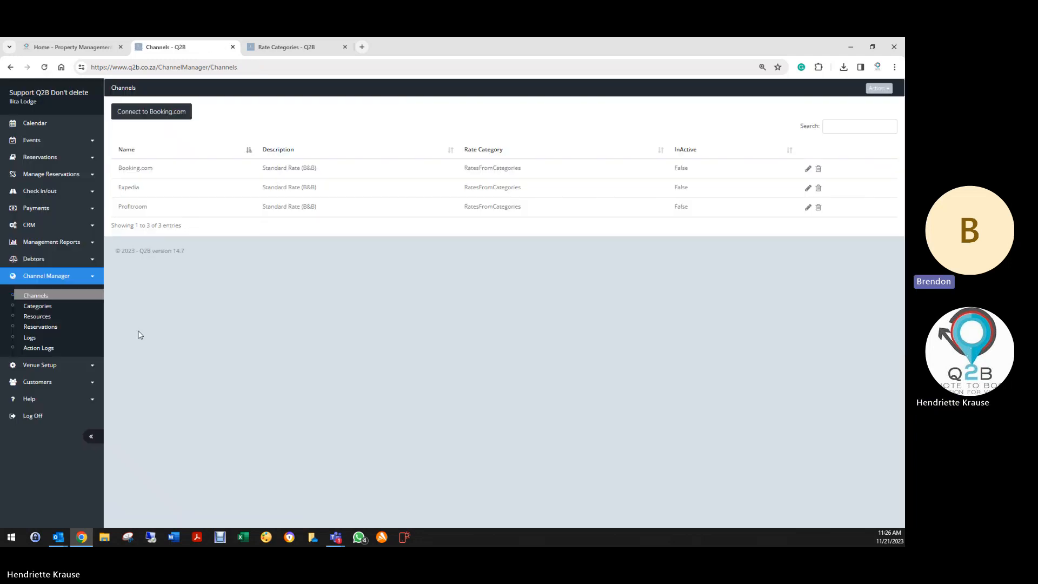
{"action": "left_click", "coordinate": [40, 371]}
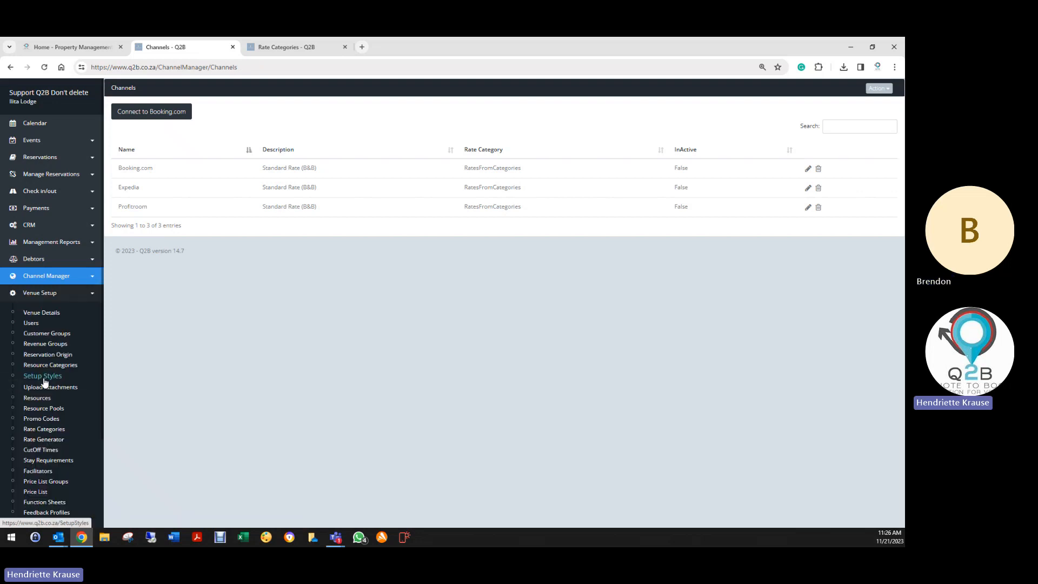
{"action": "scroll", "coordinate": [36, 378], "scroll_direction": "down", "scroll_amount": 2}
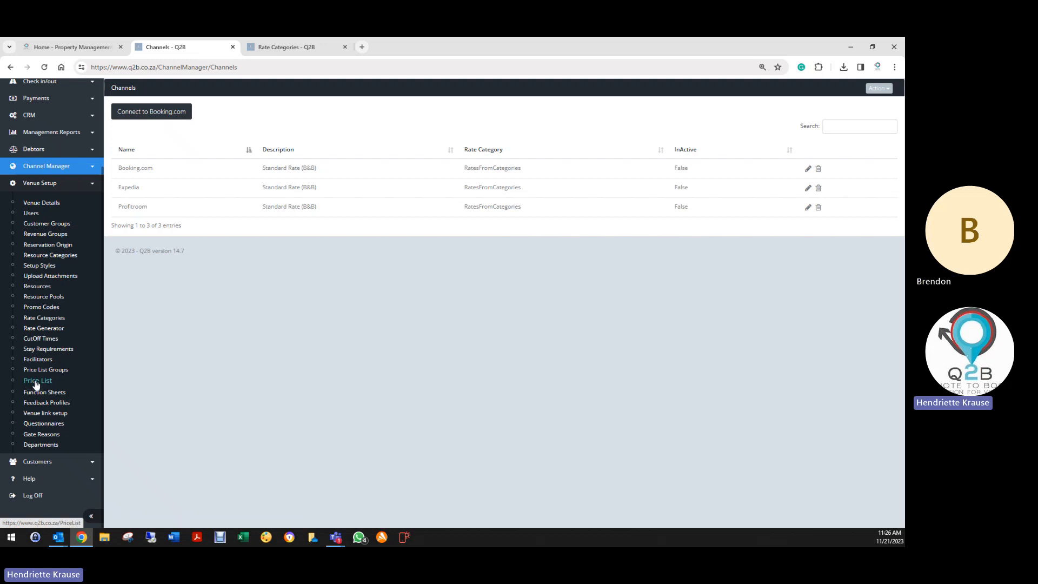
- On Departments, list price-list items missing a department, then go back to the list
{"action": "left_click", "coordinate": [51, 447]}
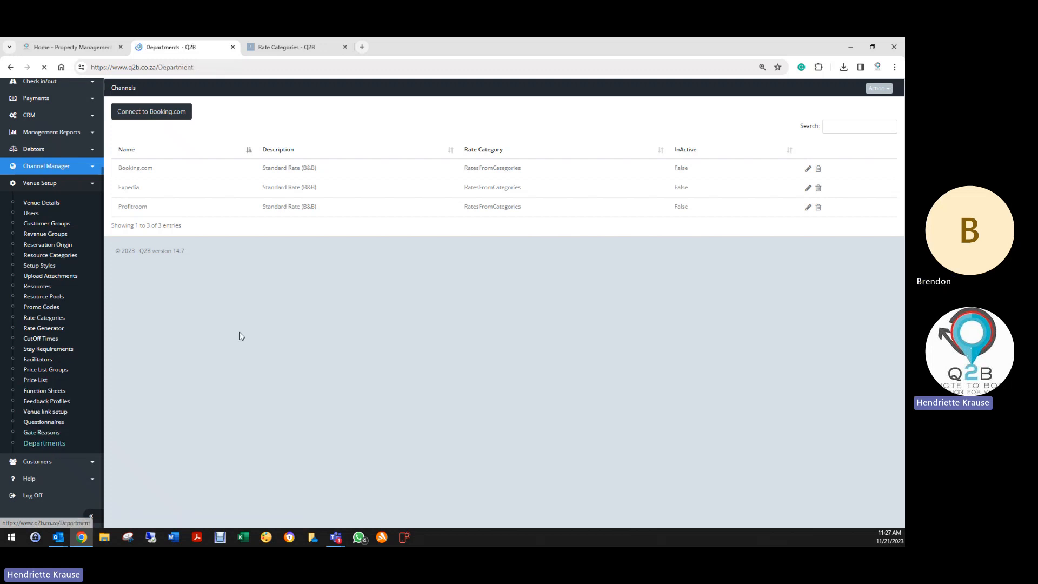
{"action": "left_click", "coordinate": [873, 90]}
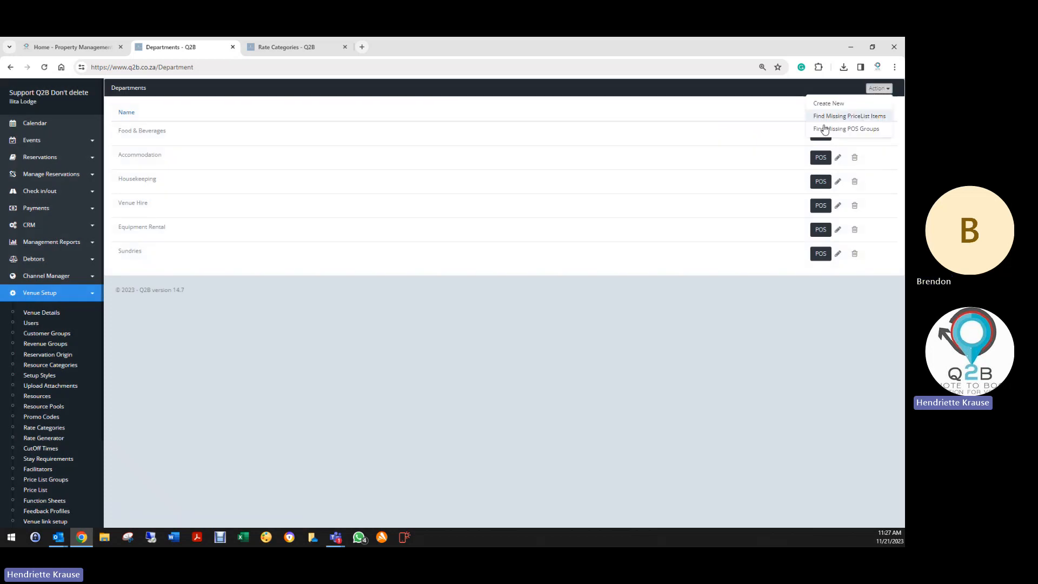
{"action": "left_click", "coordinate": [863, 120]}
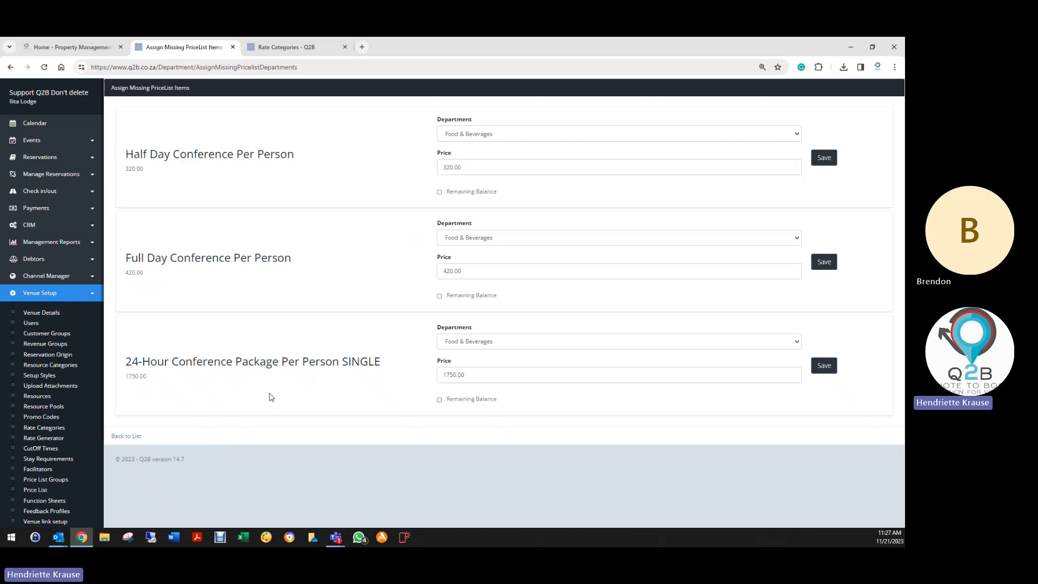
{"action": "left_click", "coordinate": [129, 444]}
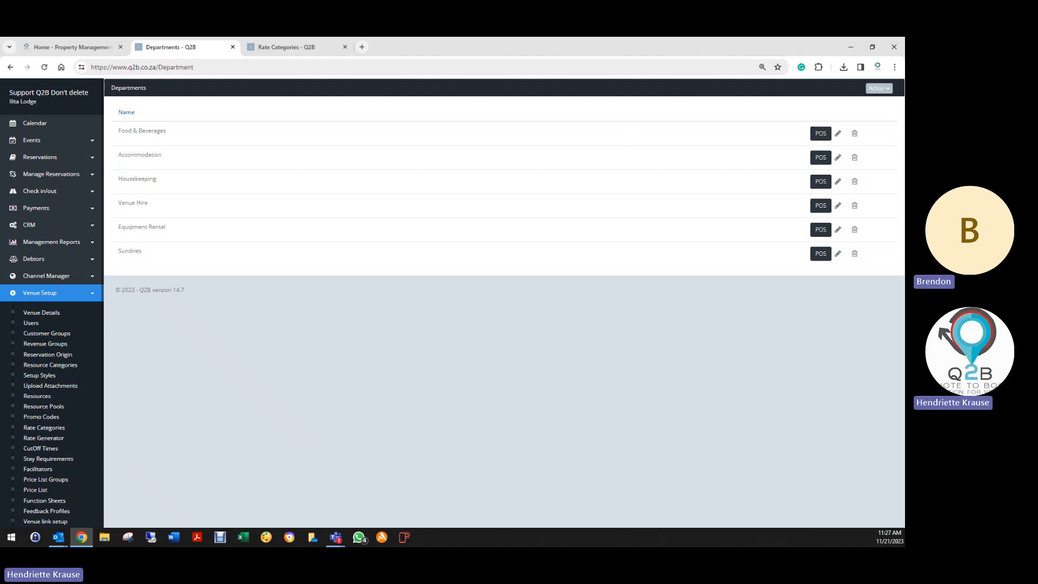
- Reopen the department Action menu, then switch to the Teams meeting
{"action": "left_click", "coordinate": [876, 89]}
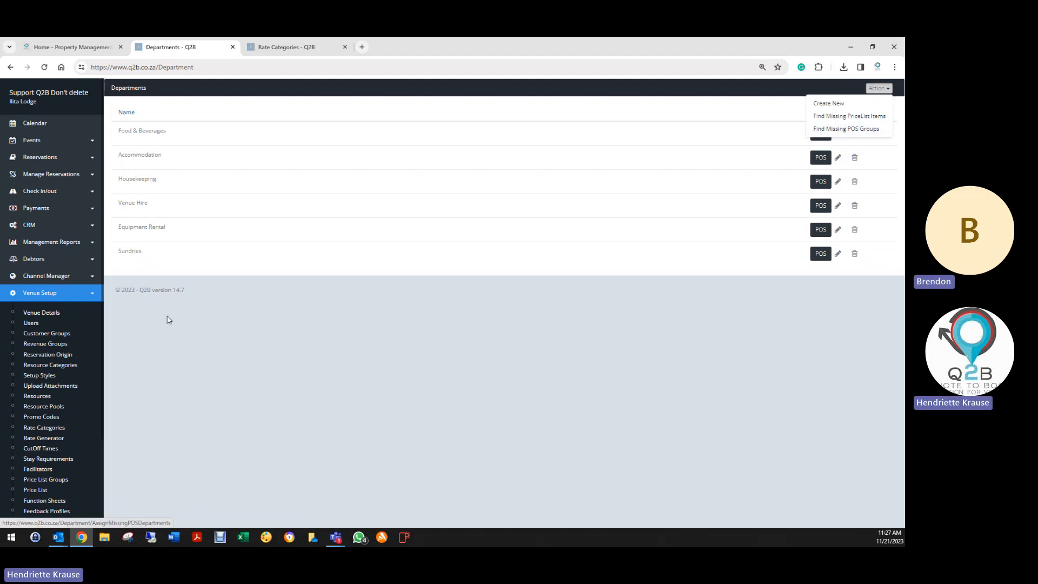
{"action": "scroll", "coordinate": [40, 373], "scroll_direction": "down", "scroll_amount": 2}
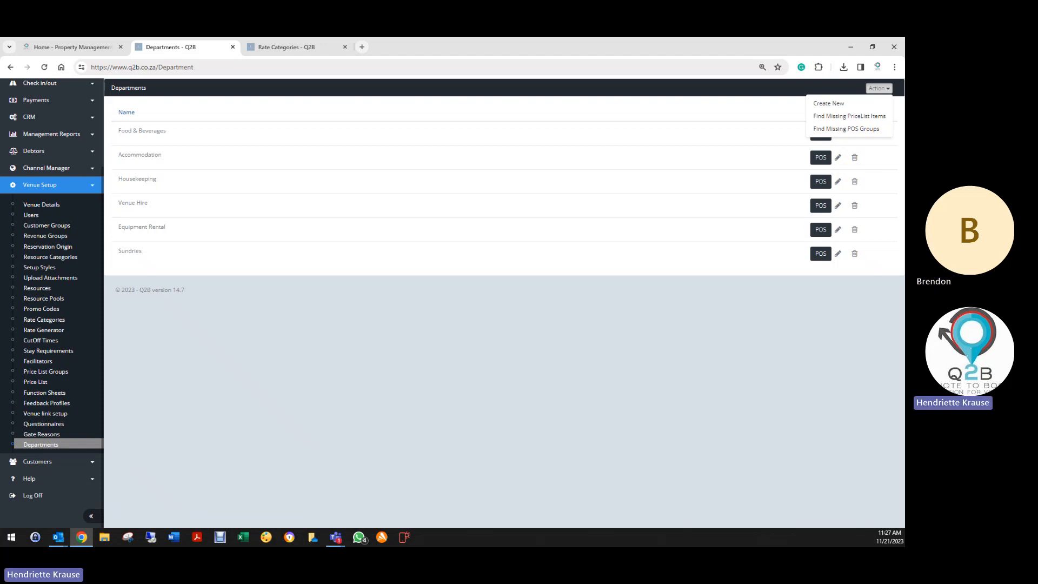
{"action": "key", "text": "alt+Tab"}
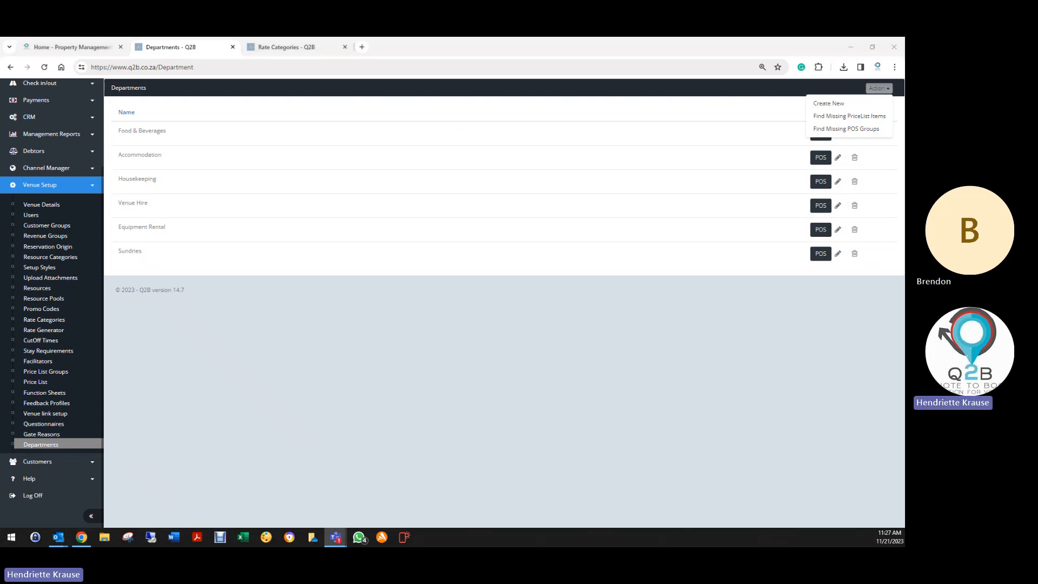